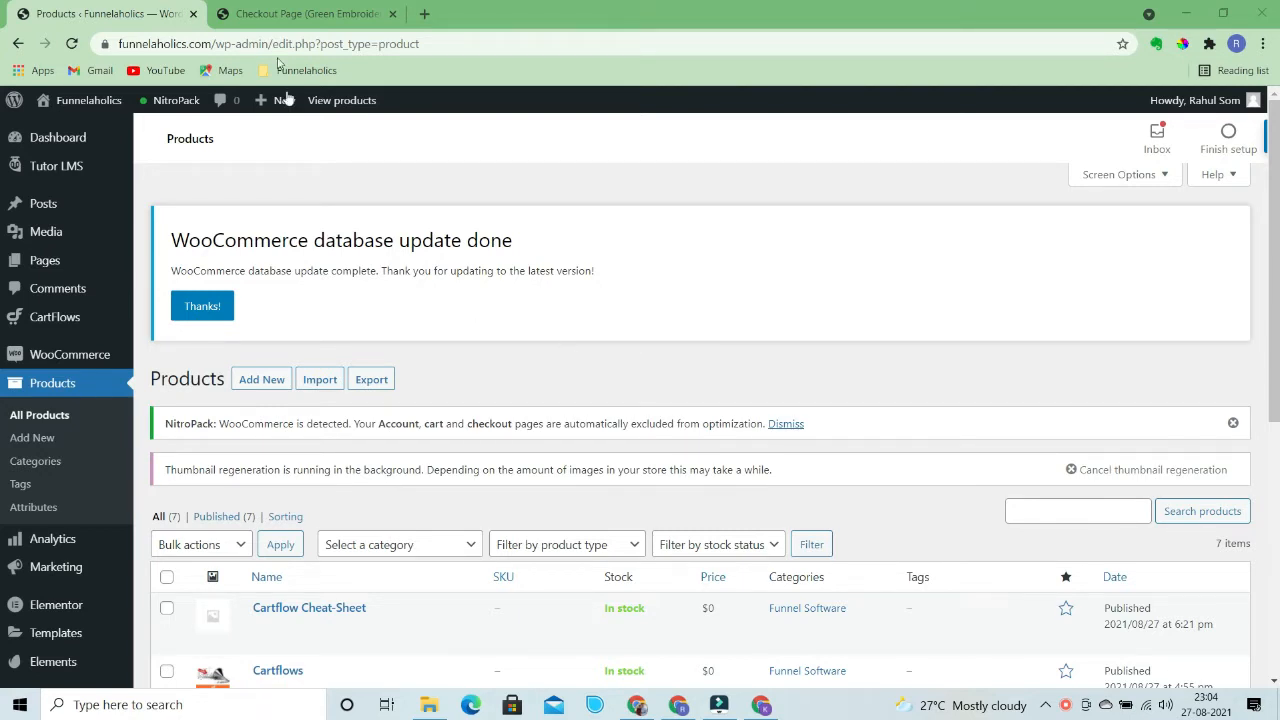
Switch to the Green Embroidery Kurta checkout page and review its content sections from the headline down to the closing banner
{"action": "left_click", "coordinate": [260, 9]}
{"action": "scroll", "coordinate": [438, 410], "scroll_direction": "up", "scroll_amount": 8}
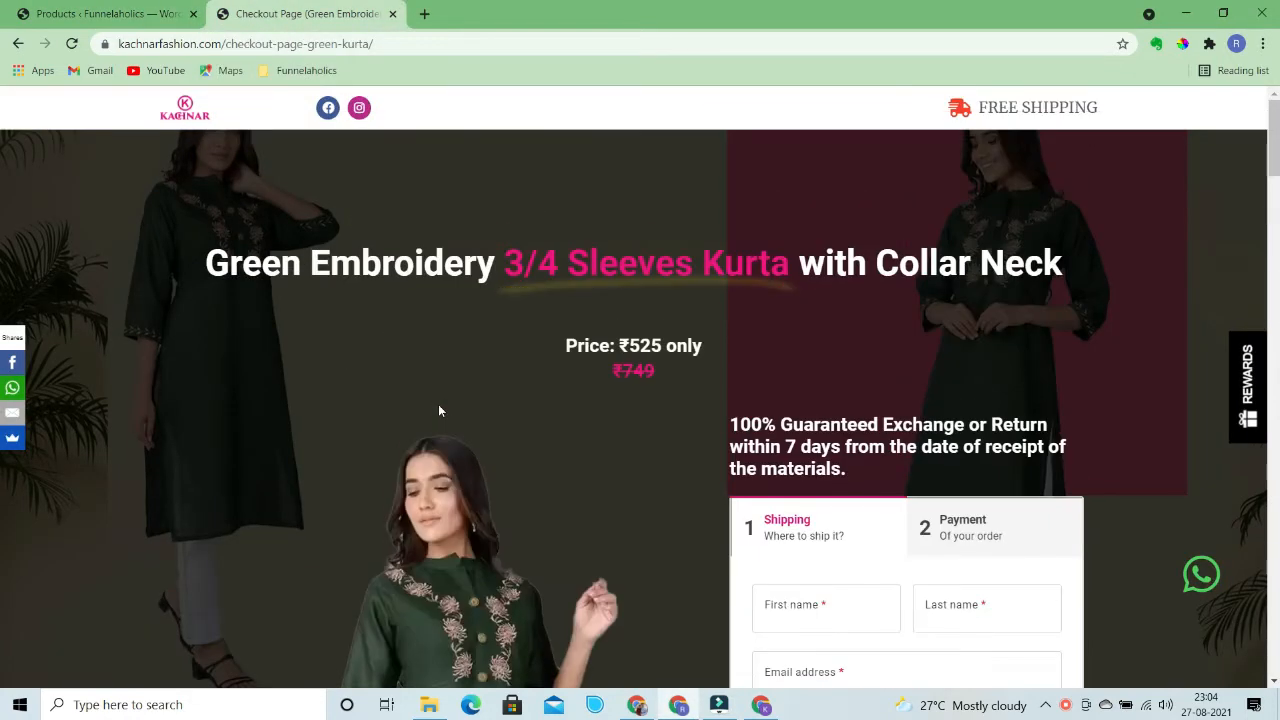
{"action": "scroll", "coordinate": [438, 410], "scroll_direction": "down", "scroll_amount": 2}
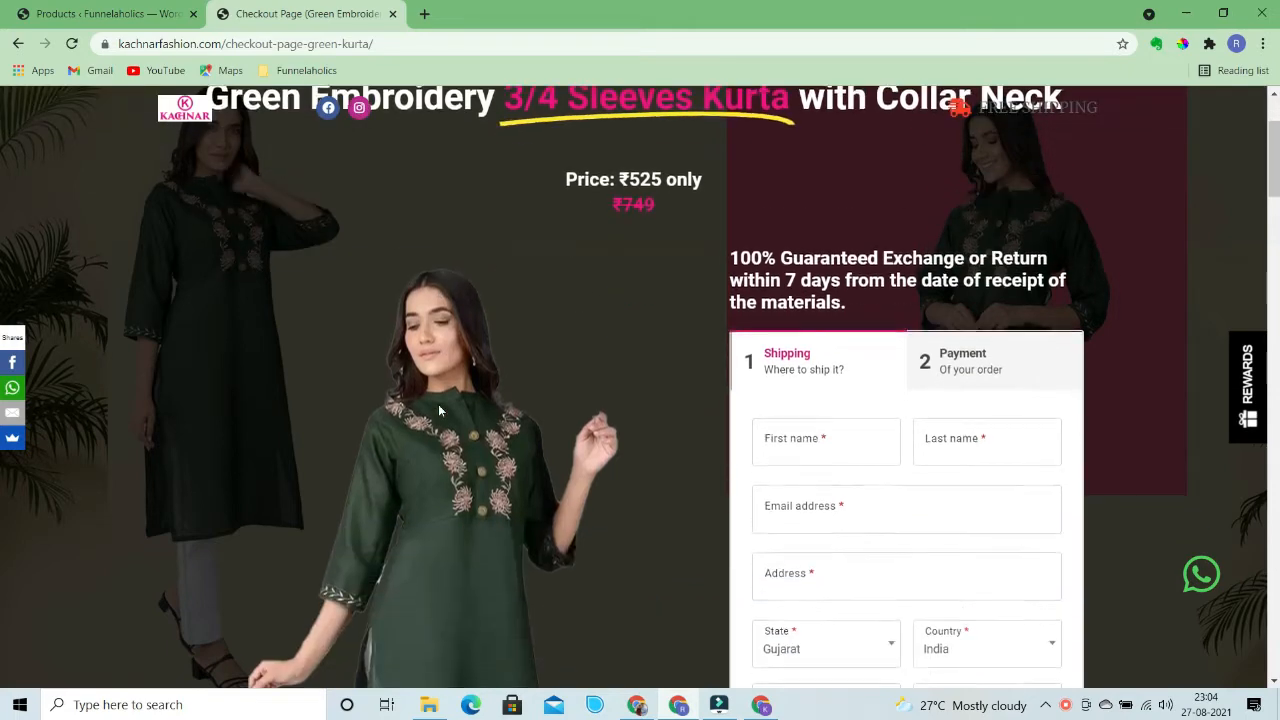
{"action": "scroll", "coordinate": [438, 410], "scroll_direction": "down", "scroll_amount": 5}
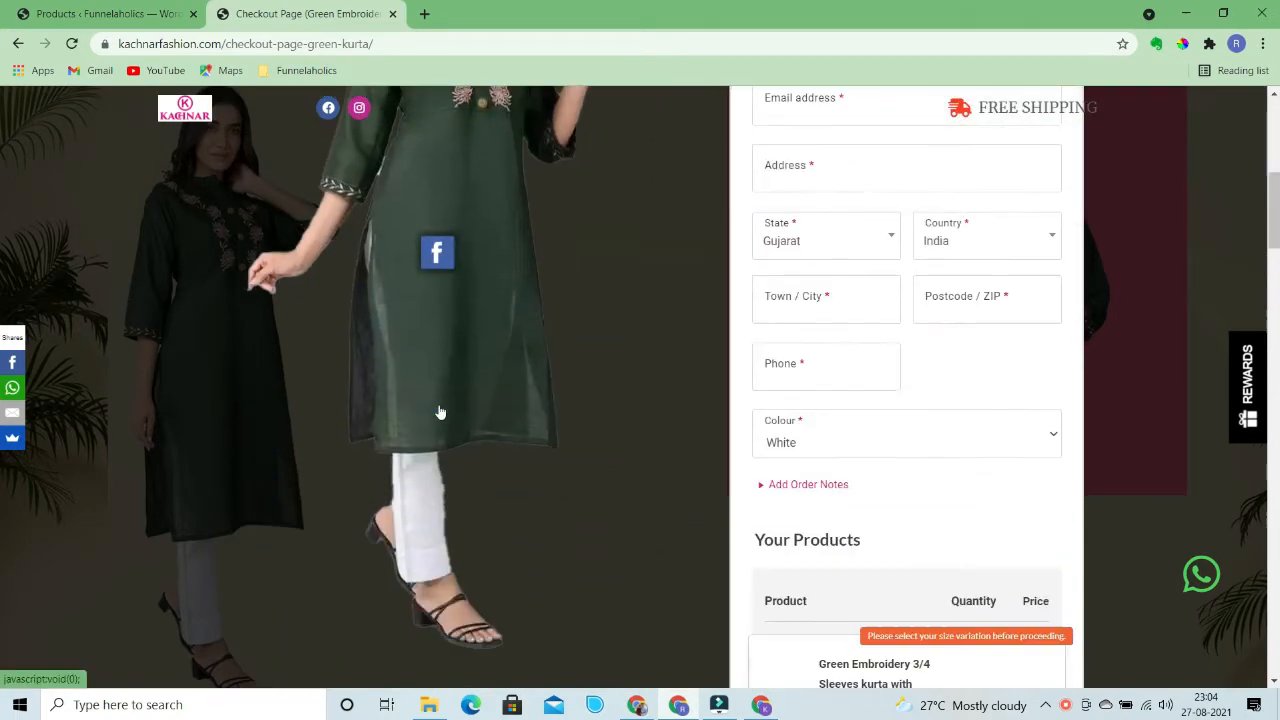
{"action": "scroll", "coordinate": [598, 463], "scroll_direction": "down", "scroll_amount": 10}
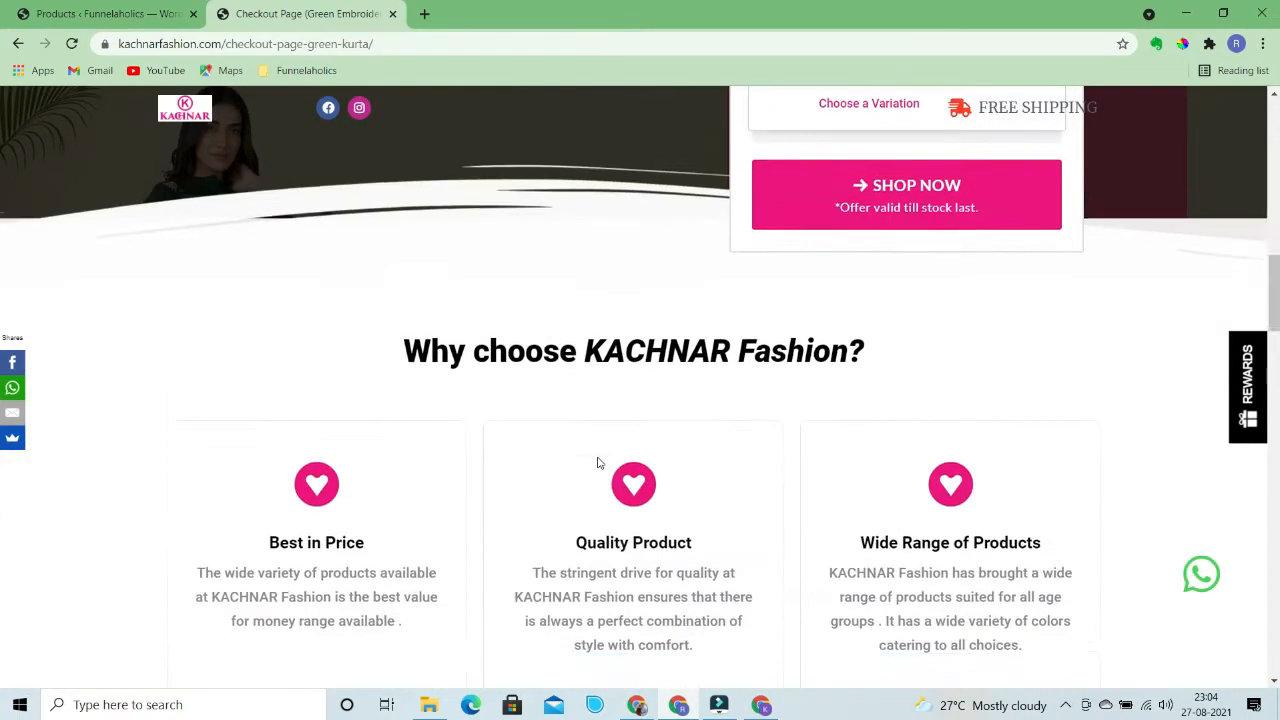
{"action": "scroll", "coordinate": [598, 459], "scroll_direction": "down", "scroll_amount": 2}
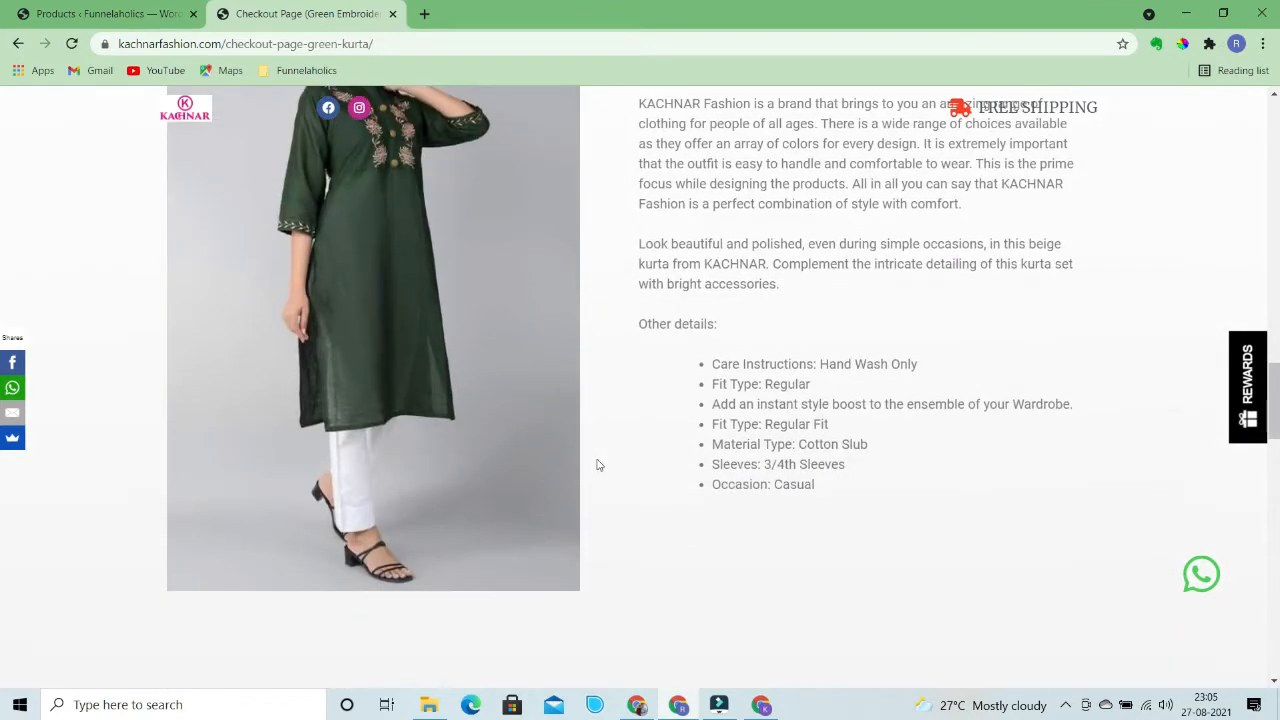
{"action": "scroll", "coordinate": [598, 463], "scroll_direction": "down", "scroll_amount": 5}
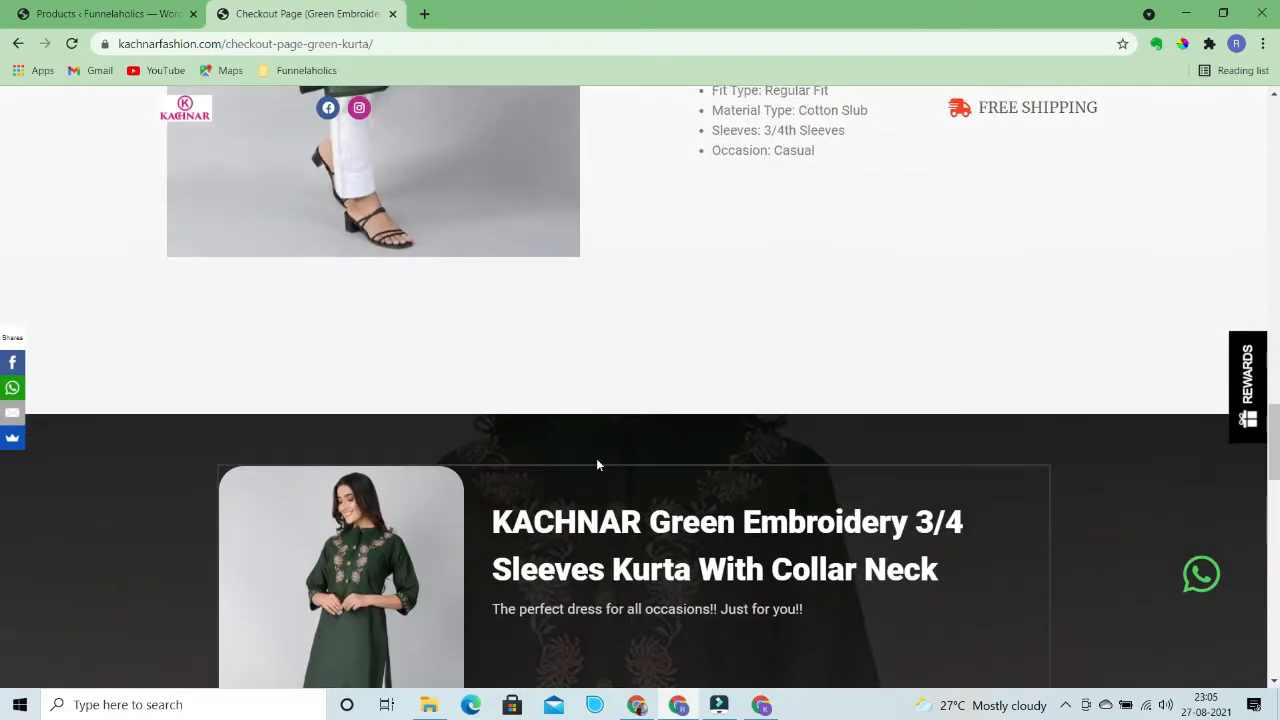
{"action": "scroll", "coordinate": [597, 464], "scroll_direction": "down", "scroll_amount": 6}
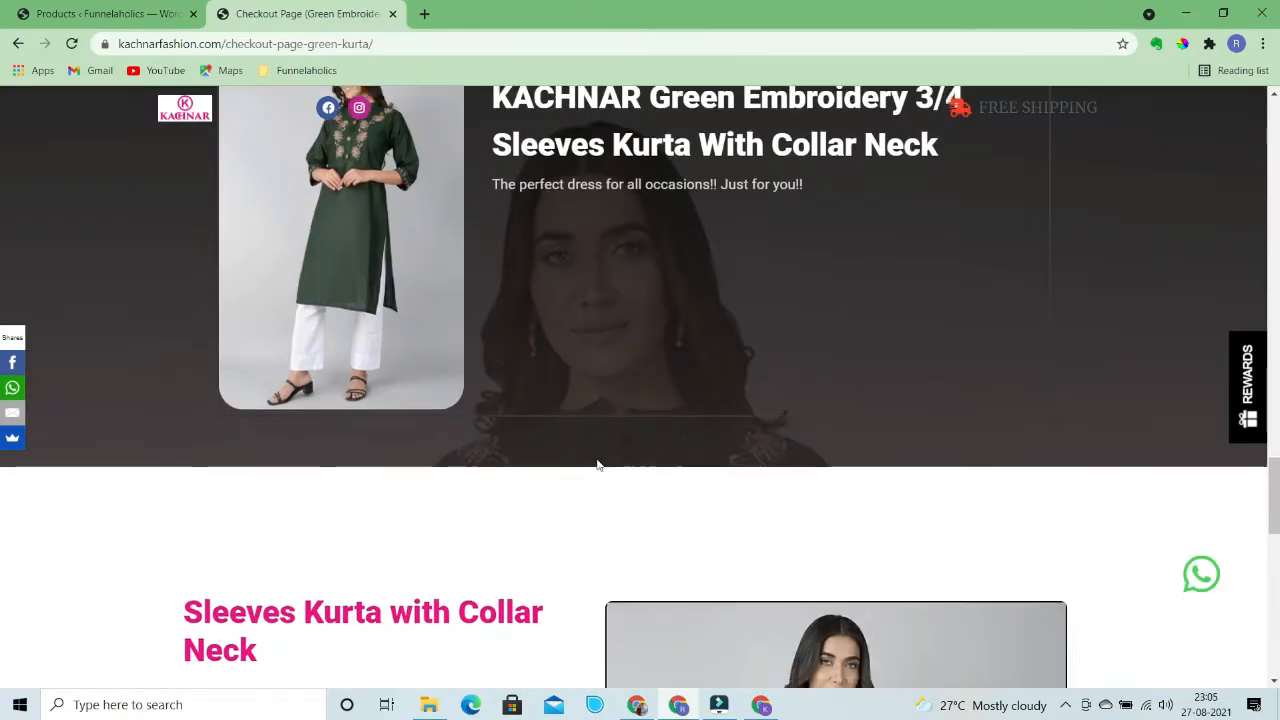
{"action": "scroll", "coordinate": [597, 464], "scroll_direction": "down", "scroll_amount": 3}
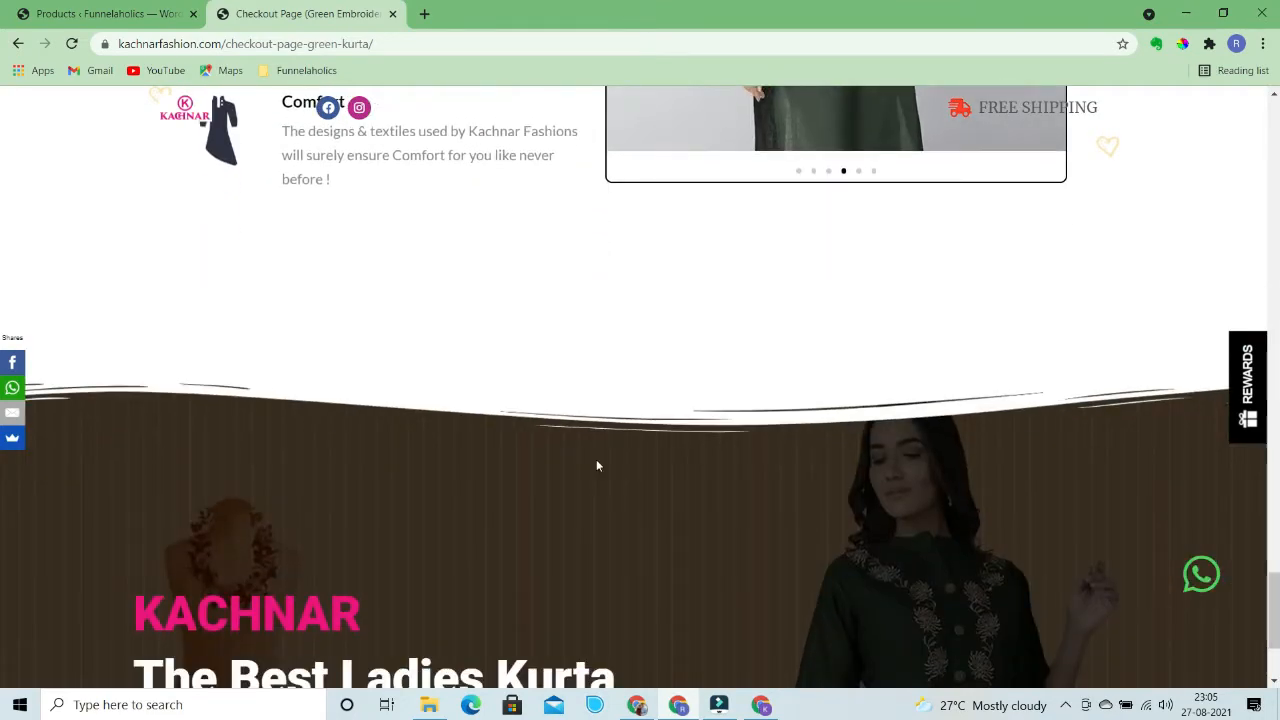
{"action": "scroll", "coordinate": [596, 459], "scroll_direction": "down", "scroll_amount": 2}
{"action": "scroll", "coordinate": [597, 462], "scroll_direction": "up", "scroll_amount": 10}
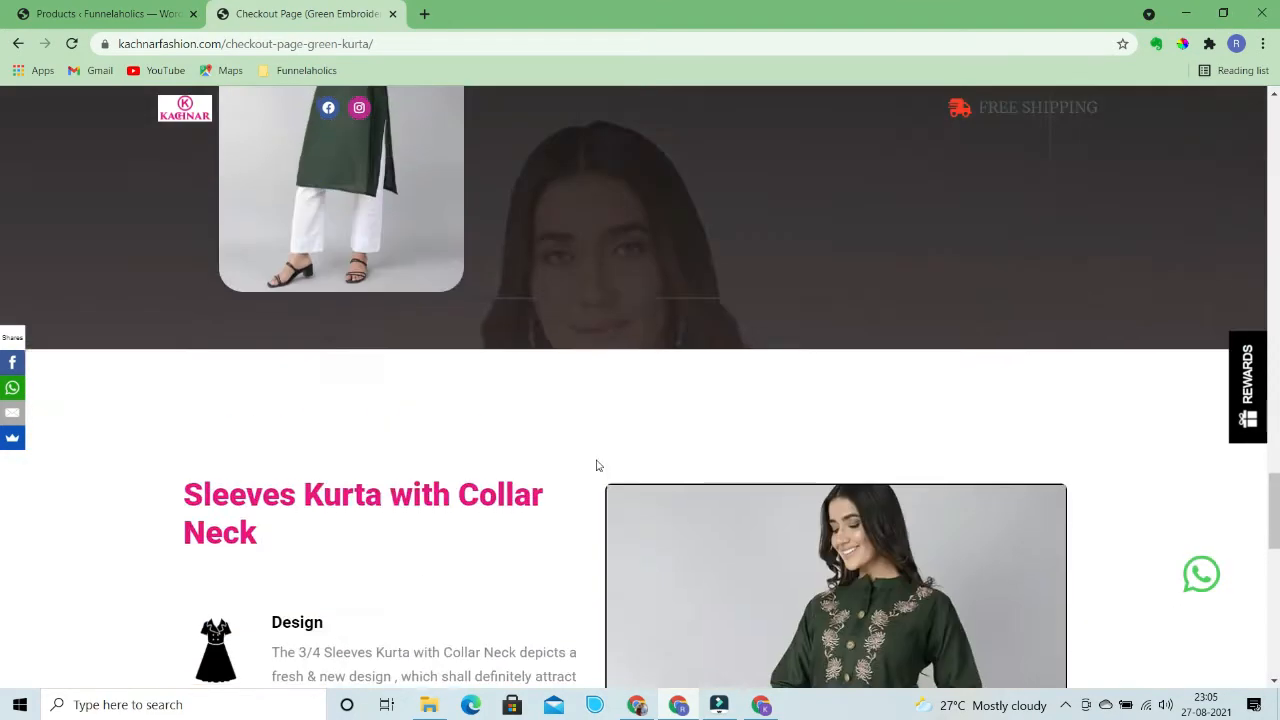
{"action": "scroll", "coordinate": [597, 465], "scroll_direction": "up", "scroll_amount": 15}
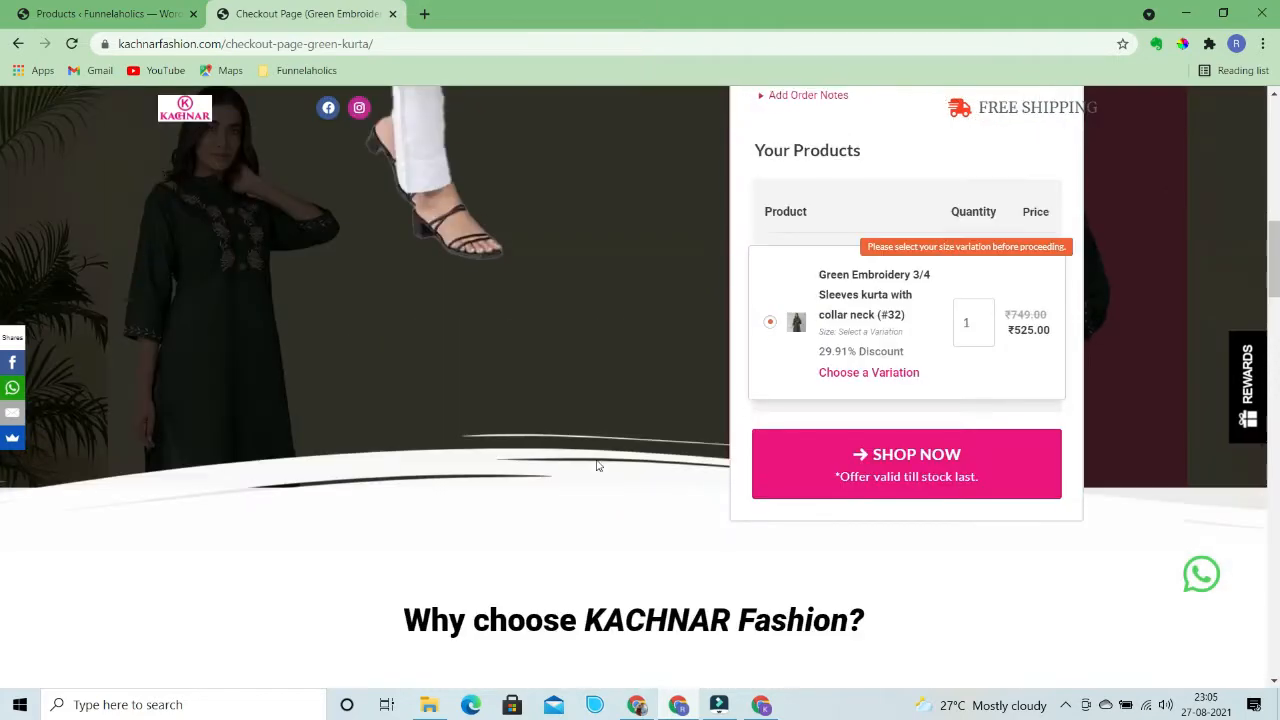
Examine the checkout page's headline, price, two-step order form, product selection and product description
{"action": "scroll", "coordinate": [596, 465], "scroll_direction": "up", "scroll_amount": 2}
{"action": "scroll", "coordinate": [596, 465], "scroll_direction": "down", "scroll_amount": 4}
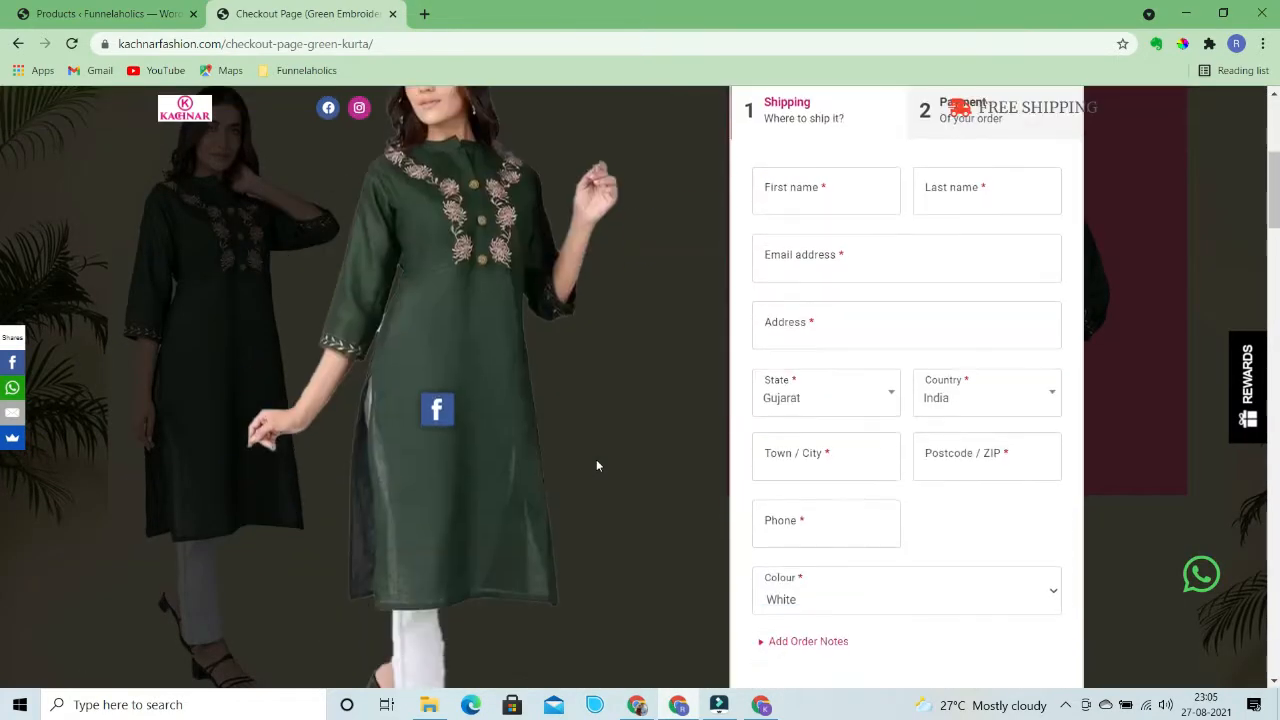
{"action": "scroll", "coordinate": [597, 466], "scroll_direction": "down", "scroll_amount": 3}
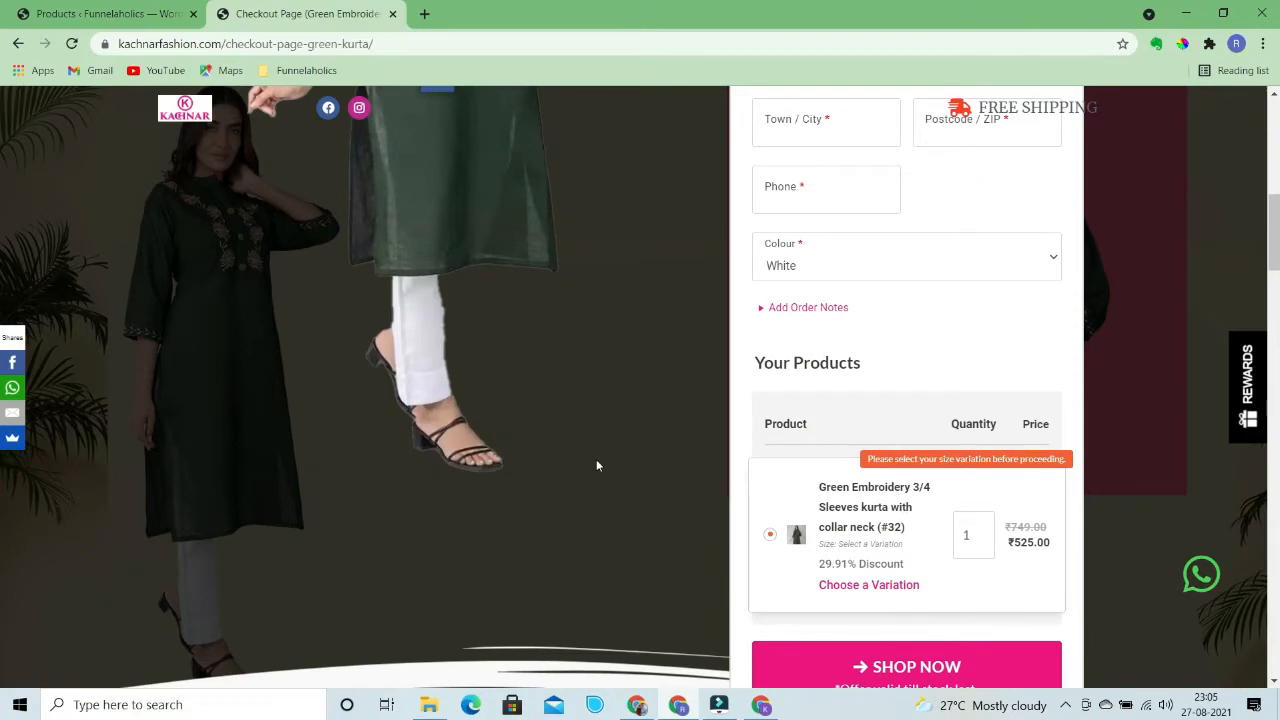
{"action": "scroll", "coordinate": [596, 465], "scroll_direction": "up", "scroll_amount": 10}
{"action": "scroll", "coordinate": [596, 465], "scroll_direction": "down", "scroll_amount": 2}
{"action": "scroll", "coordinate": [596, 465], "scroll_direction": "up", "scroll_amount": 2}
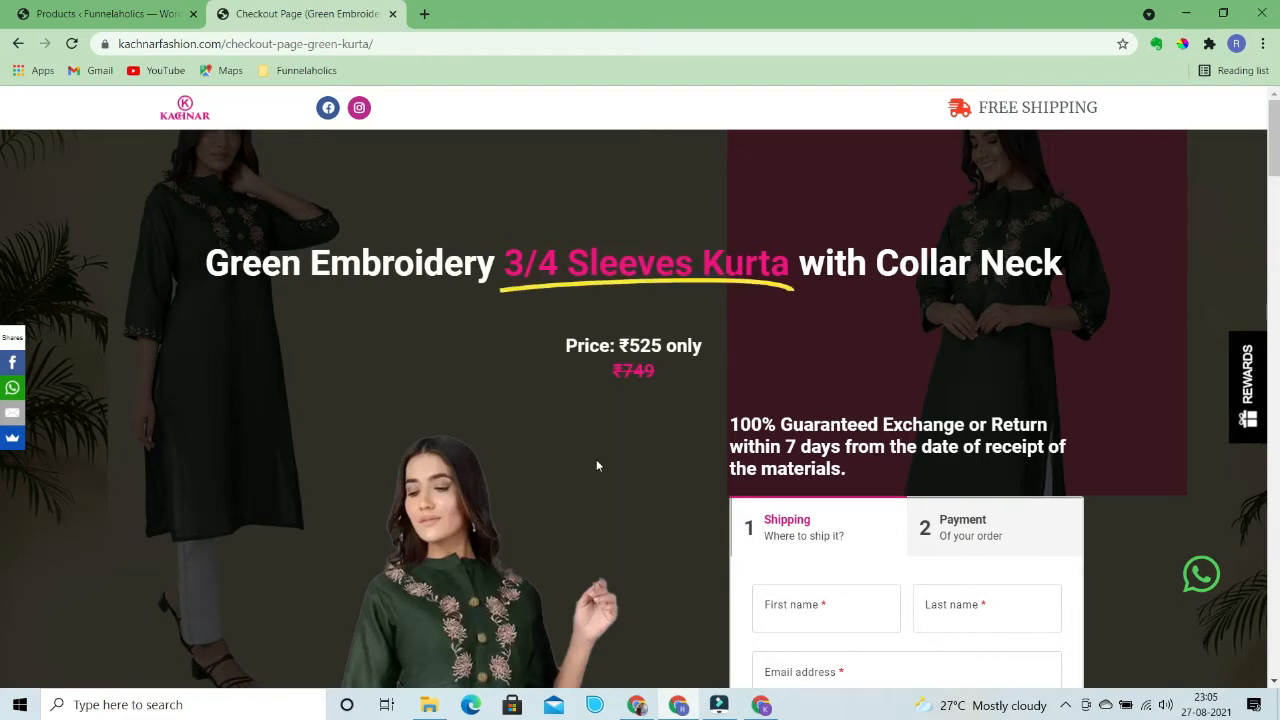
{"action": "scroll", "coordinate": [597, 465], "scroll_direction": "down", "scroll_amount": 2}
{"action": "scroll", "coordinate": [560, 386], "scroll_direction": "up", "scroll_amount": 2}
{"action": "scroll", "coordinate": [560, 386], "scroll_direction": "down", "scroll_amount": 3}
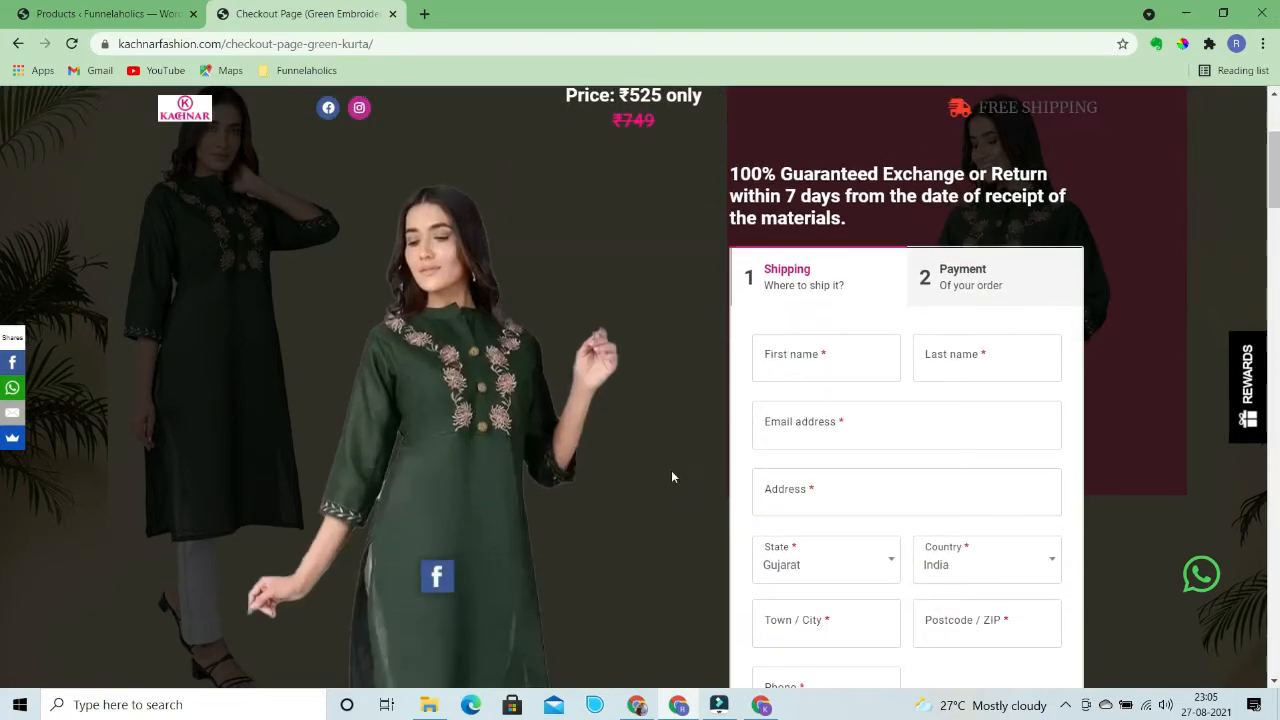
{"action": "scroll", "coordinate": [670, 472], "scroll_direction": "down", "scroll_amount": 4}
{"action": "scroll", "coordinate": [608, 491], "scroll_direction": "up", "scroll_amount": 3}
{"action": "scroll", "coordinate": [608, 491], "scroll_direction": "up", "scroll_amount": 3}
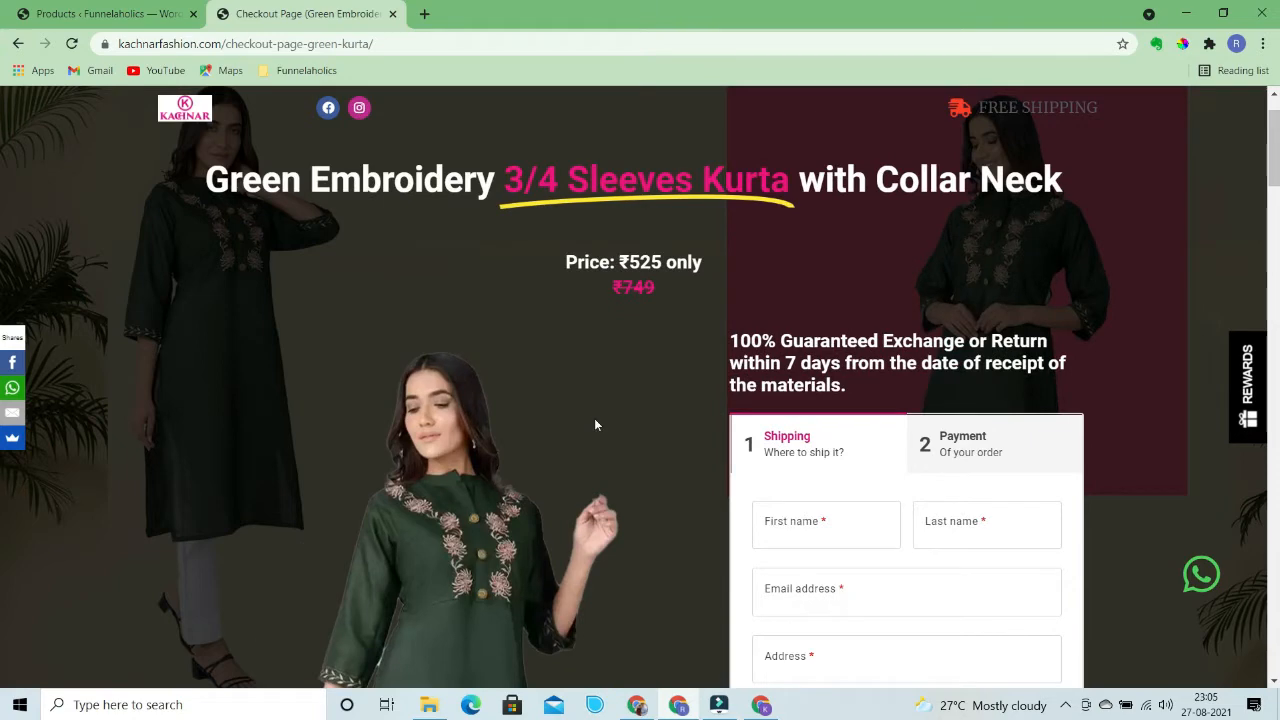
{"action": "scroll", "coordinate": [646, 449], "scroll_direction": "down", "scroll_amount": 1}
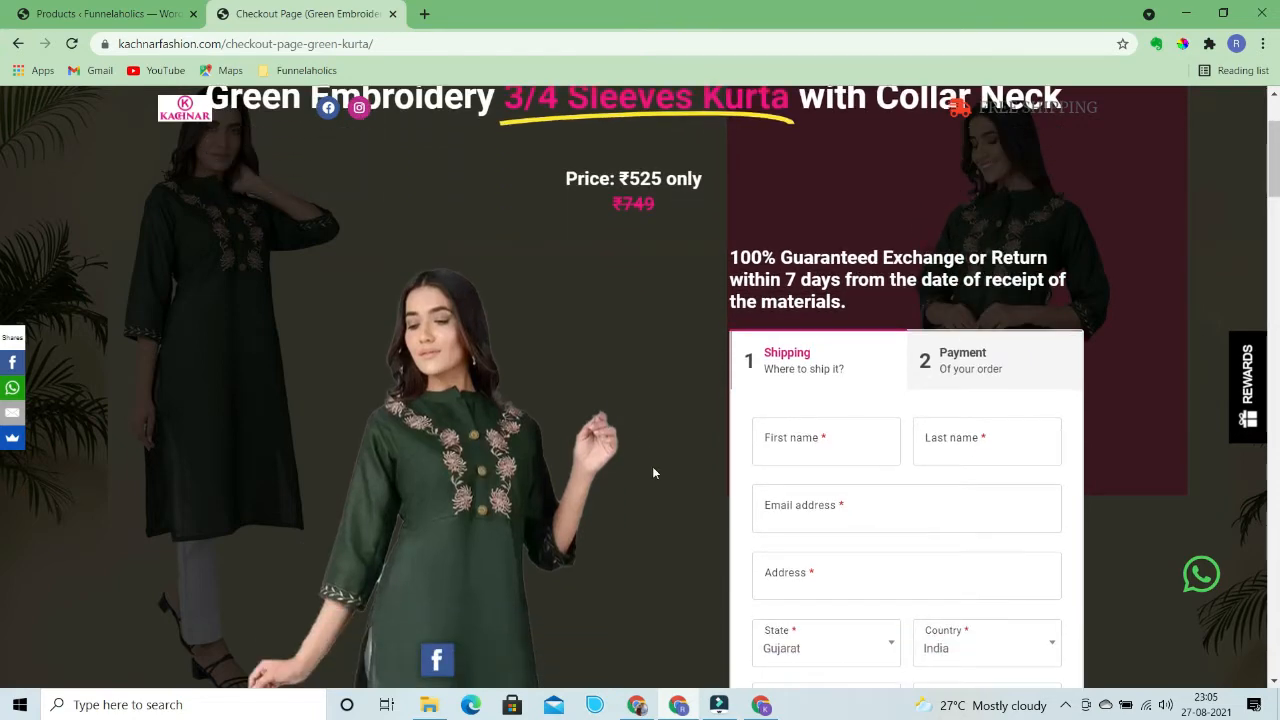
{"action": "scroll", "coordinate": [649, 471], "scroll_direction": "down", "scroll_amount": 12}
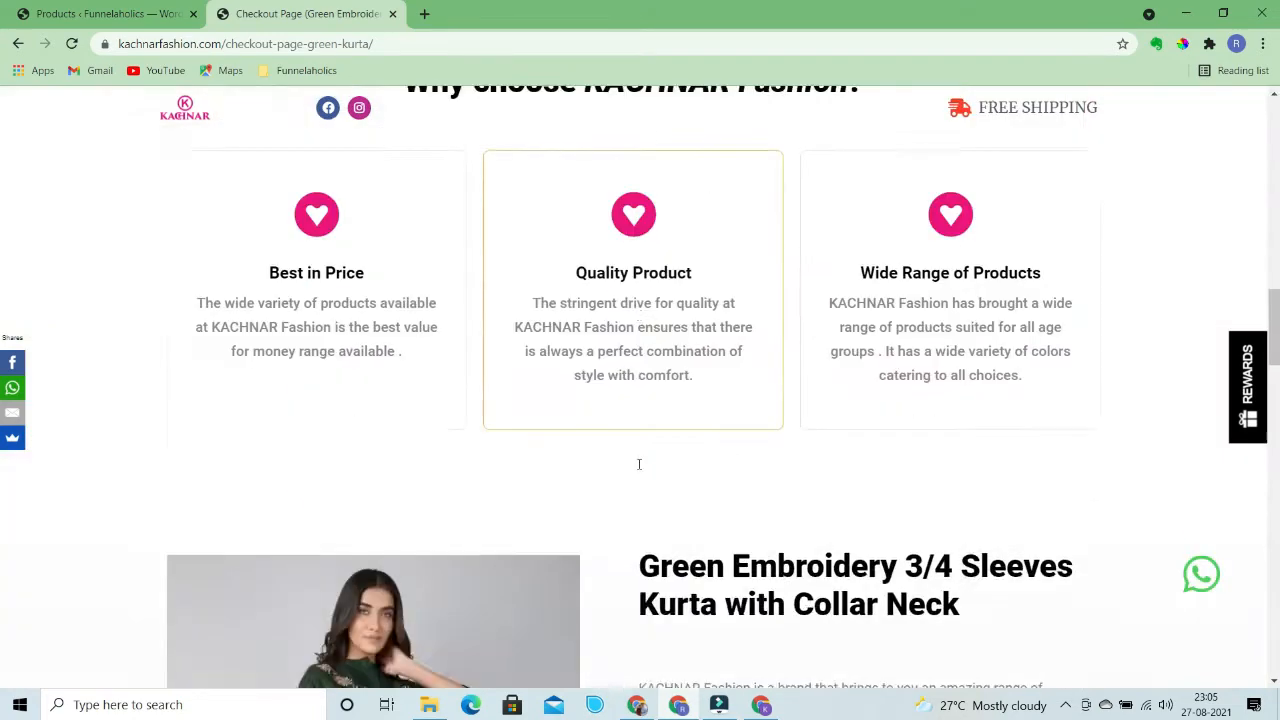
{"action": "scroll", "coordinate": [638, 464], "scroll_direction": "down", "scroll_amount": 3}
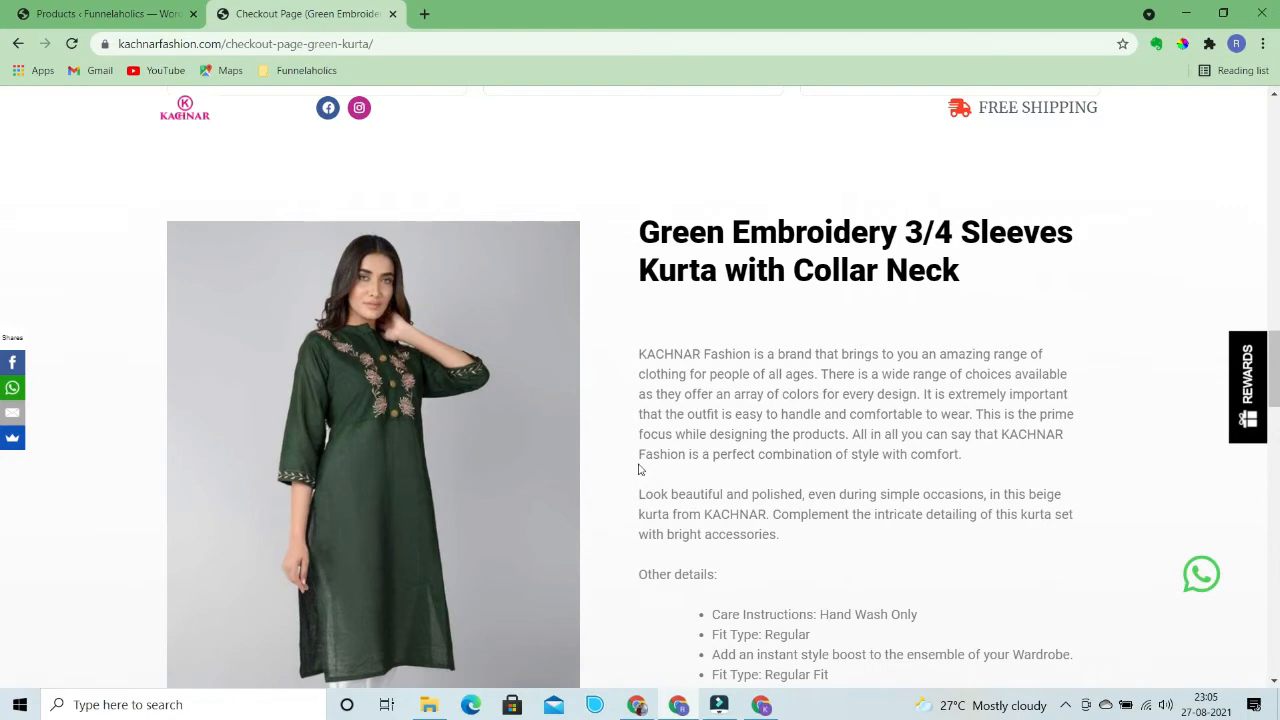
{"action": "scroll", "coordinate": [638, 469], "scroll_direction": "up", "scroll_amount": 12}
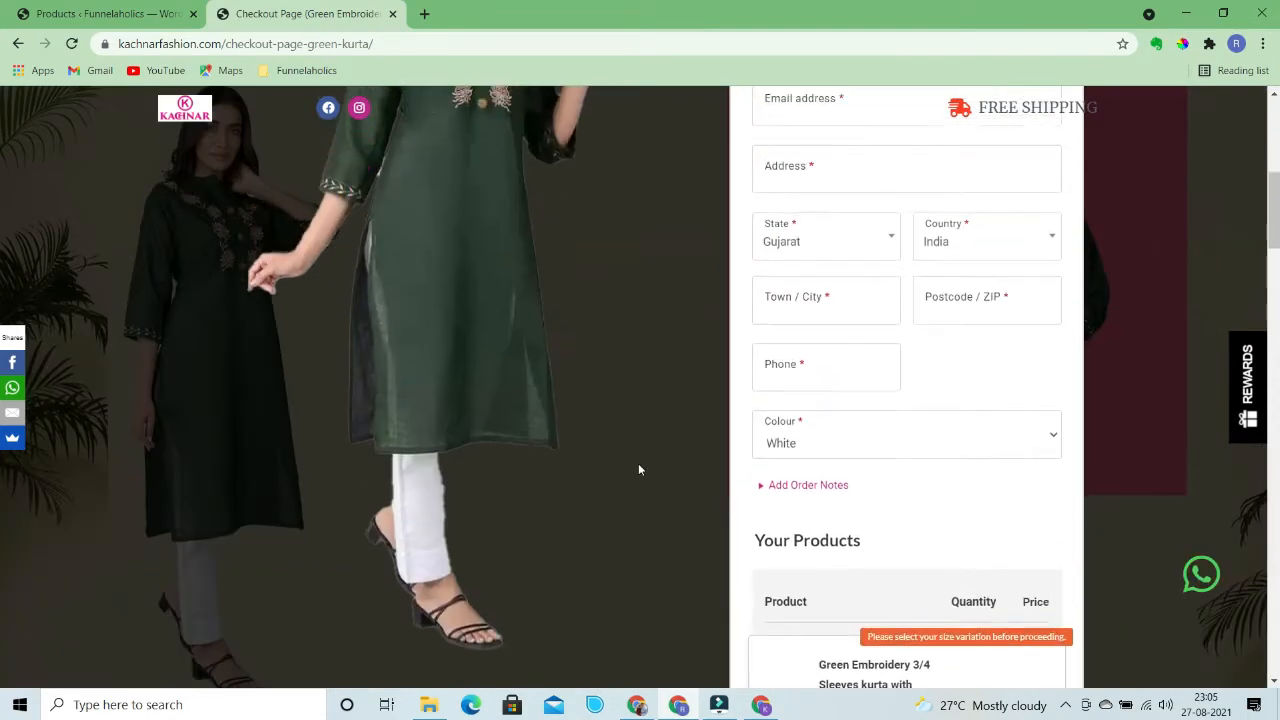
{"action": "scroll", "coordinate": [640, 469], "scroll_direction": "up", "scroll_amount": 4}
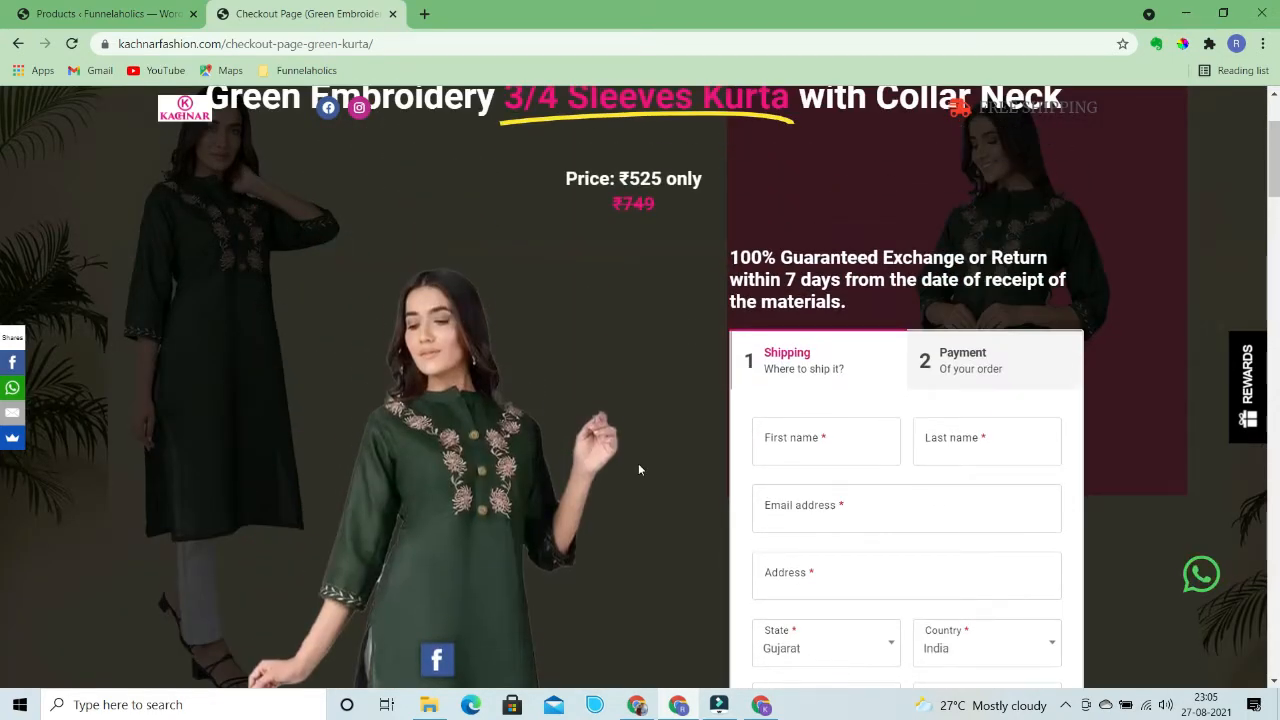
{"action": "scroll", "coordinate": [640, 469], "scroll_direction": "down", "scroll_amount": 2}
{"action": "scroll", "coordinate": [640, 469], "scroll_direction": "up", "scroll_amount": 1}
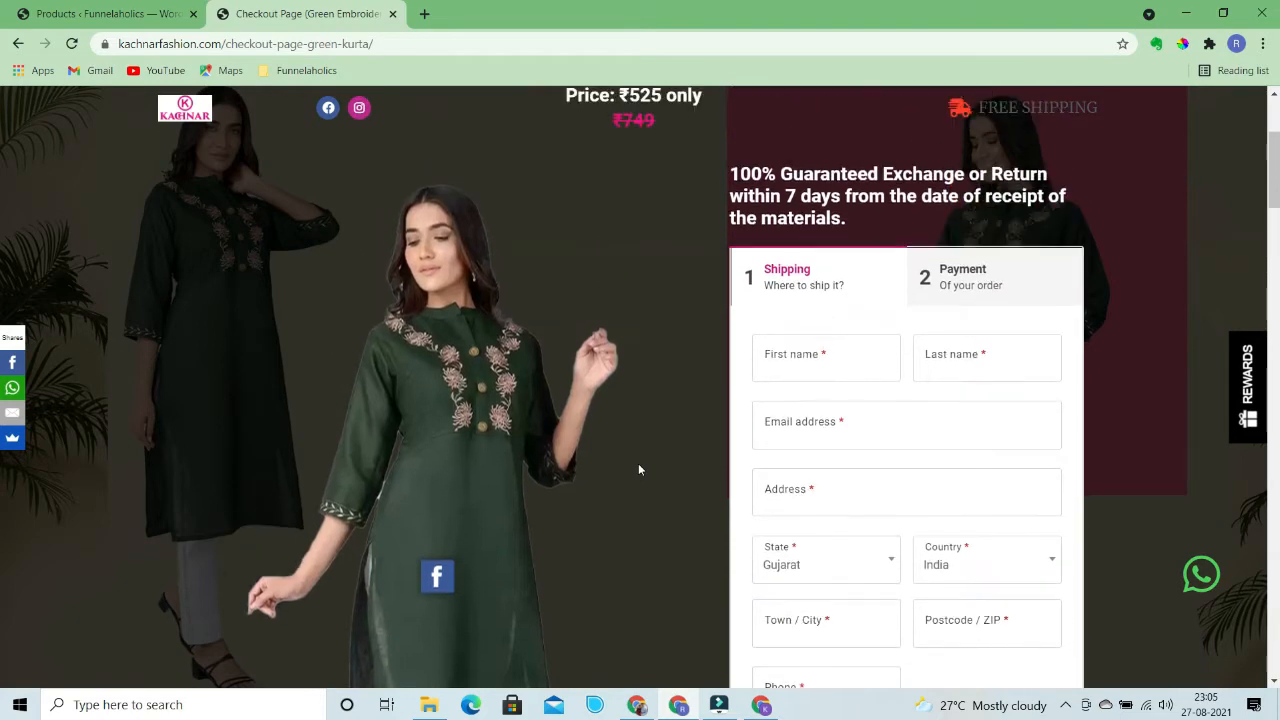
Fill in the customer's shipping details in the order form from the saved Sherwood Estate autofill entry
{"action": "left_click", "coordinate": [780, 362]}
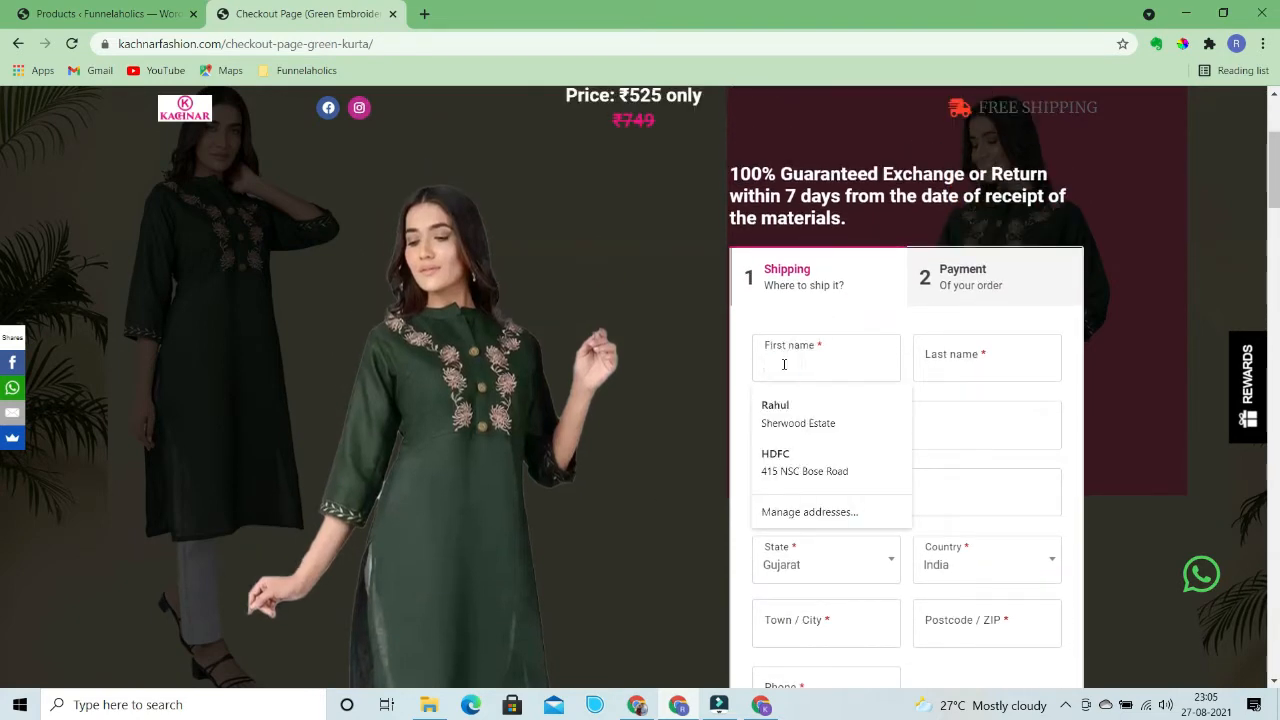
{"action": "scroll", "coordinate": [1131, 434], "scroll_direction": "down", "scroll_amount": 5}
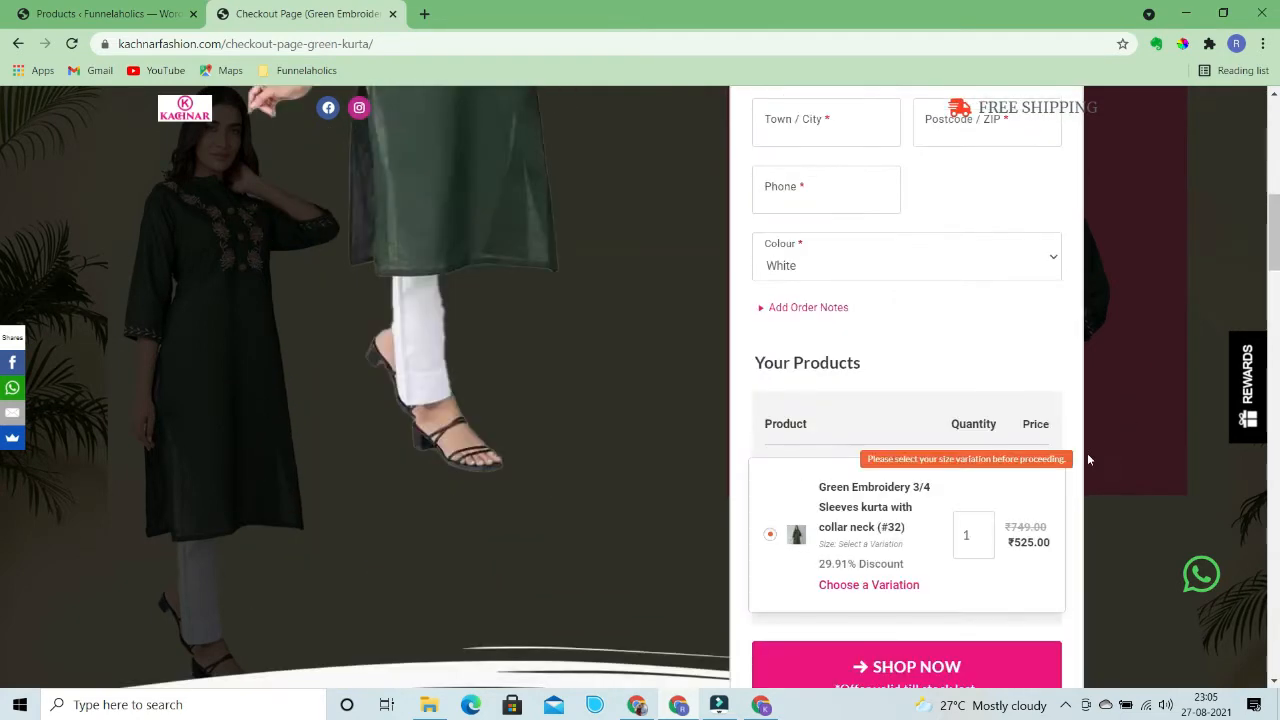
{"action": "scroll", "coordinate": [1055, 485], "scroll_direction": "up", "scroll_amount": 5}
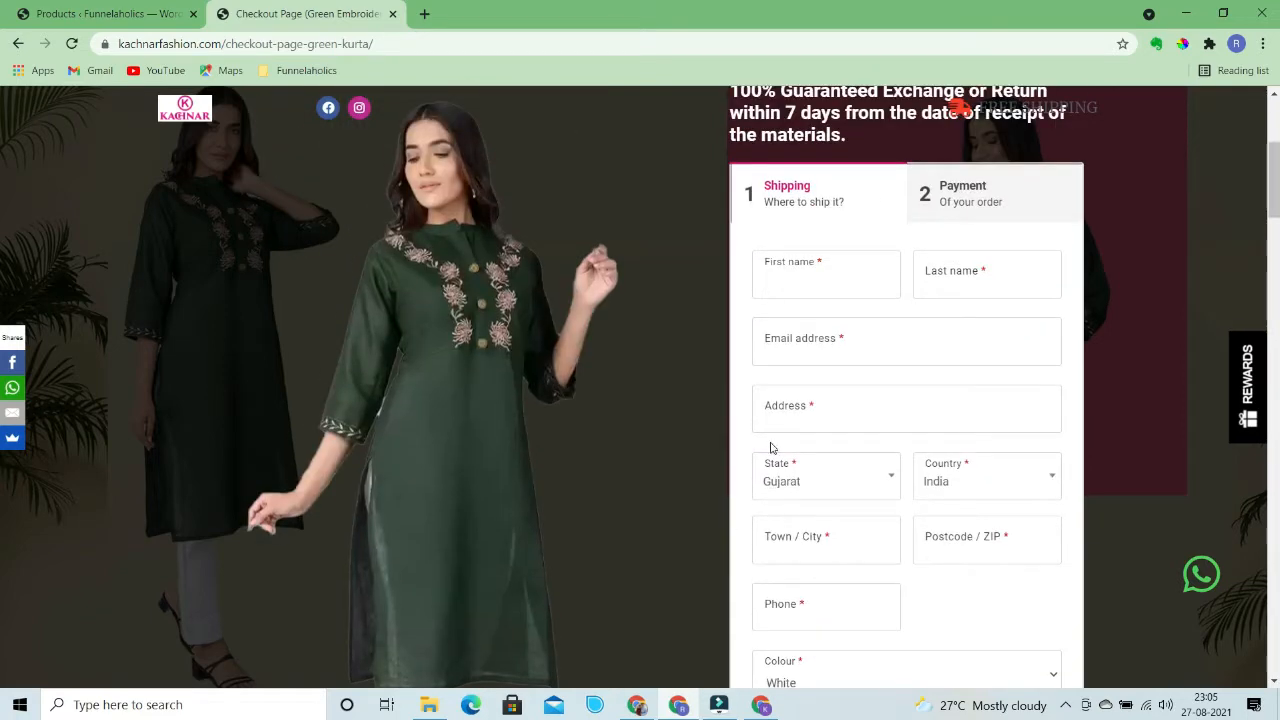
{"action": "left_click", "coordinate": [799, 272]}
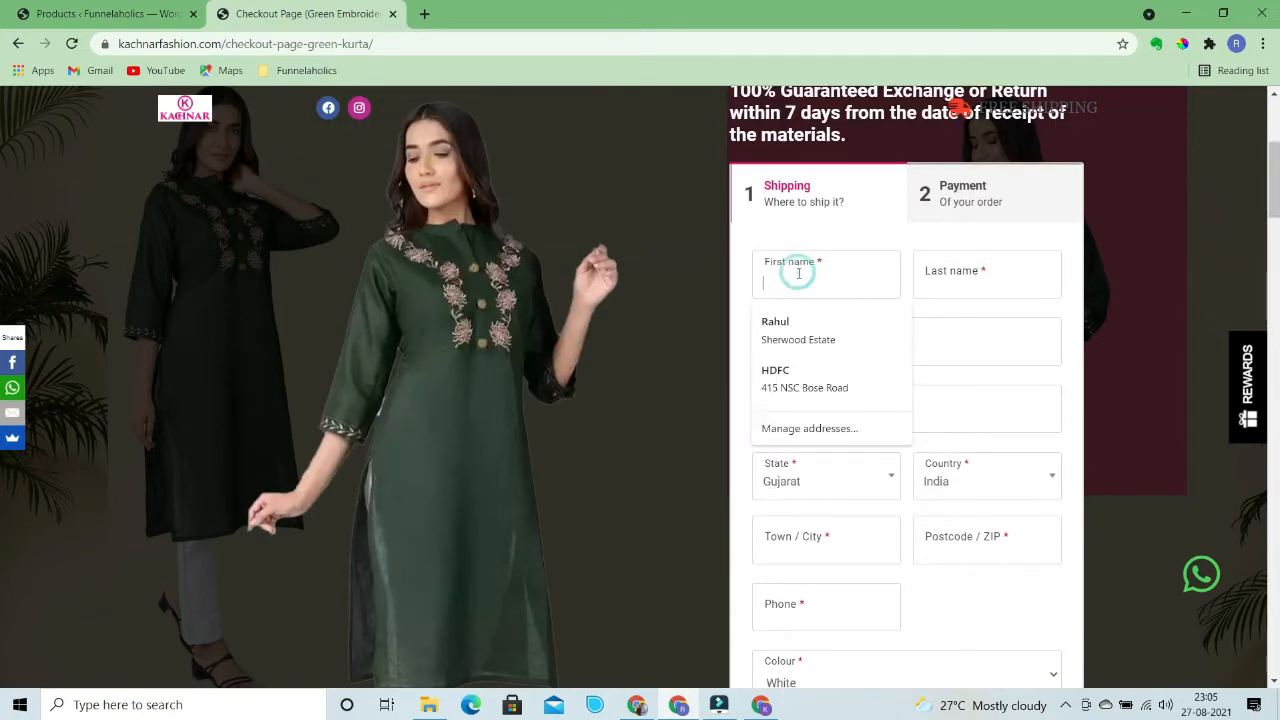
{"action": "left_click", "coordinate": [790, 330]}
{"action": "scroll", "coordinate": [1040, 457], "scroll_direction": "down", "scroll_amount": 5}
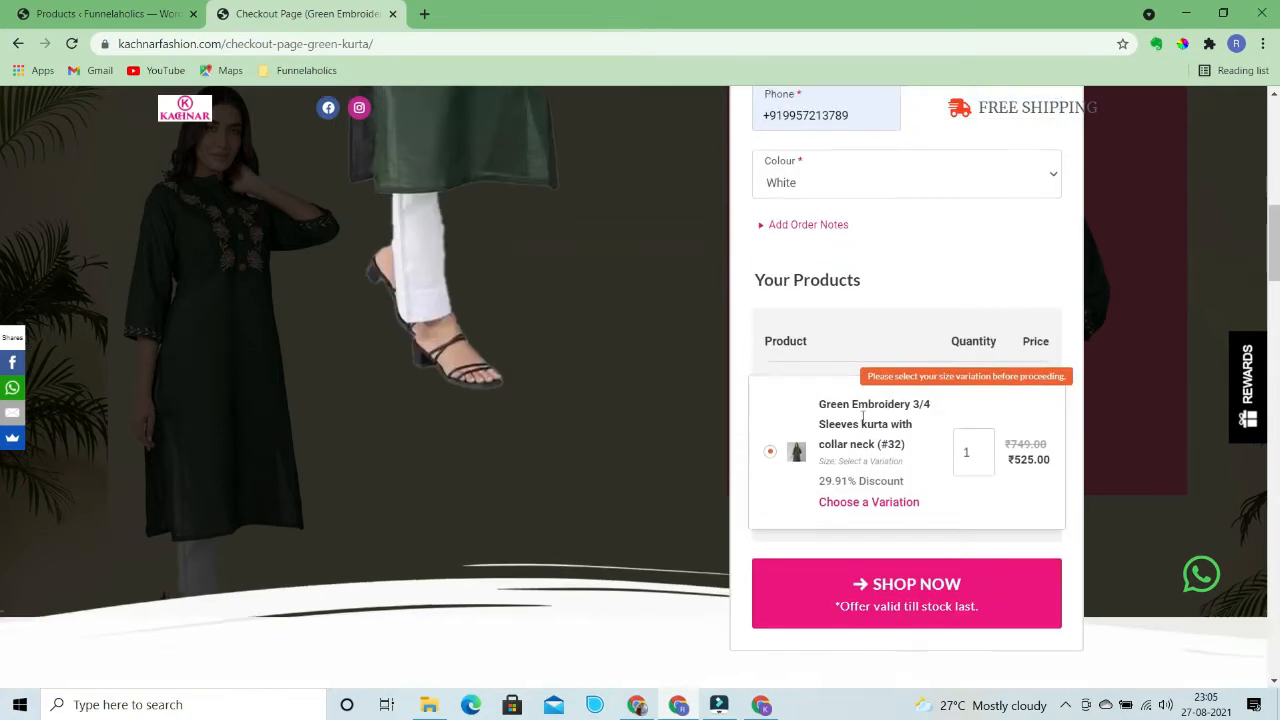
View the colour options offered for the kurta in the shipping form
{"action": "scroll", "coordinate": [930, 420], "scroll_direction": "up", "scroll_amount": 1}
{"action": "left_click", "coordinate": [841, 264]}
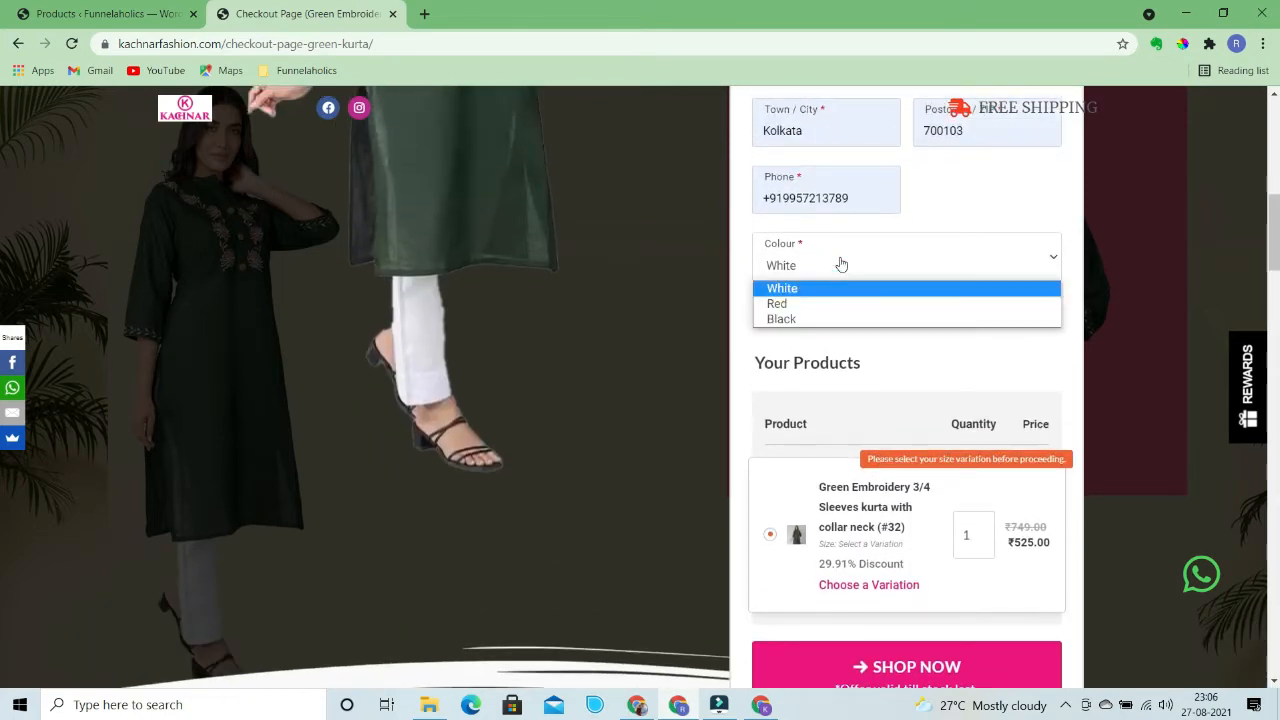
{"action": "left_click", "coordinate": [841, 264]}
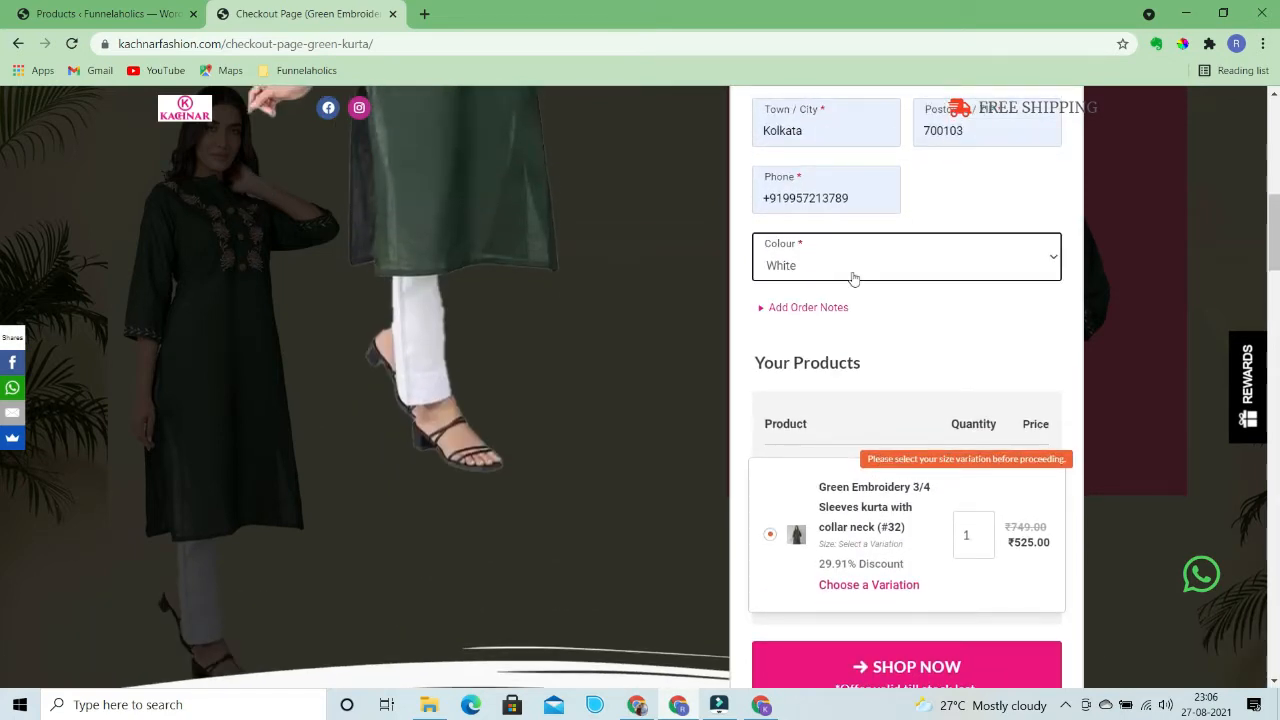
Choose the XL size variation for the green kurta and add it to the cart
{"action": "scroll", "coordinate": [970, 410], "scroll_direction": "down", "scroll_amount": 1}
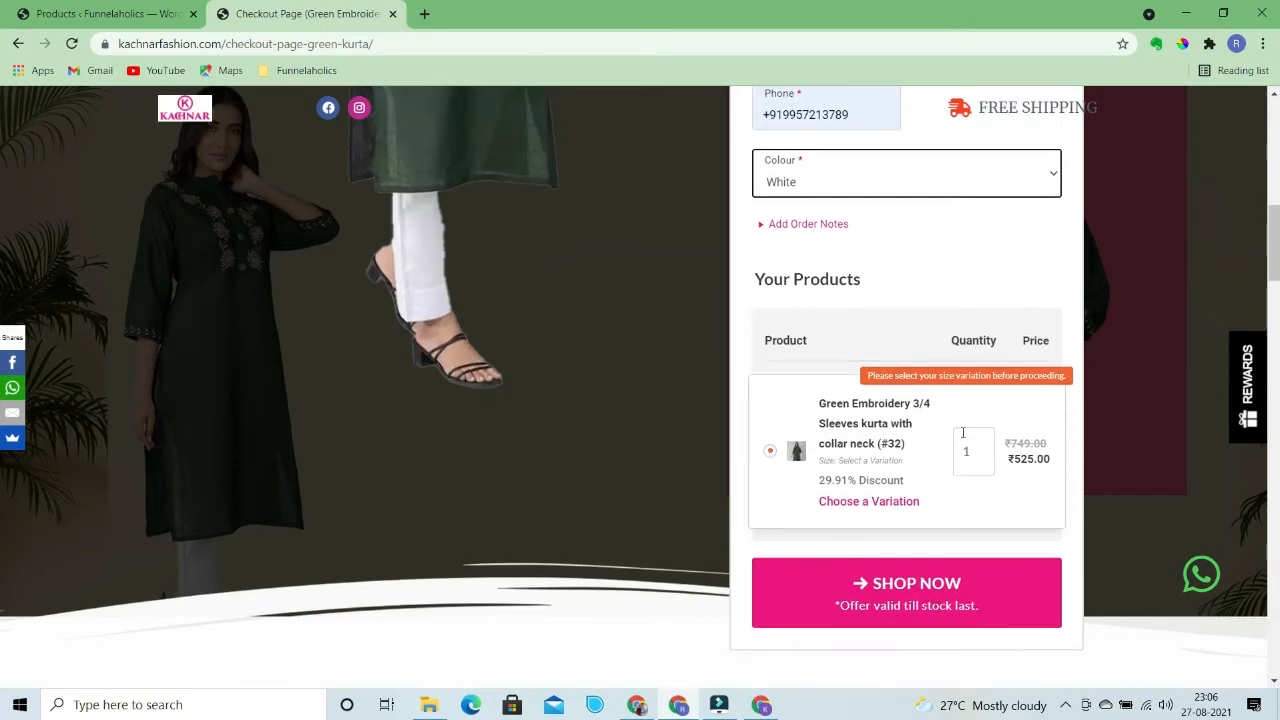
{"action": "left_click", "coordinate": [865, 502]}
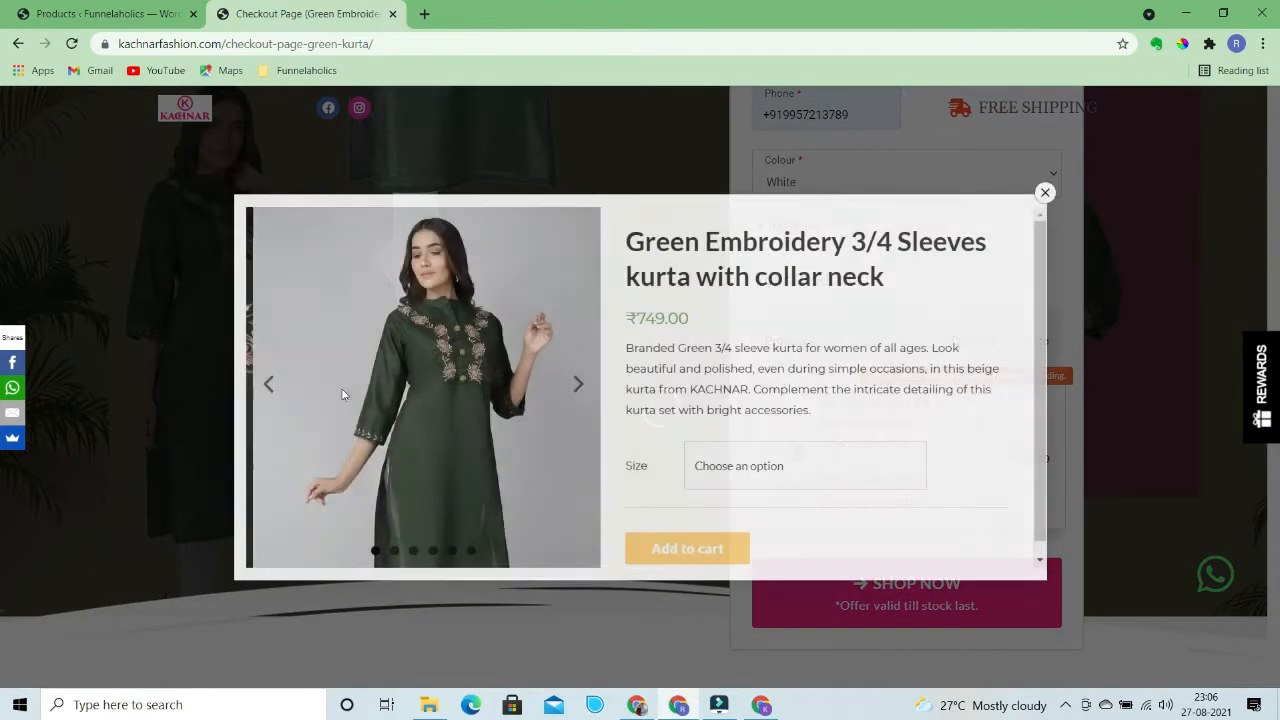
{"action": "left_click", "coordinate": [697, 465]}
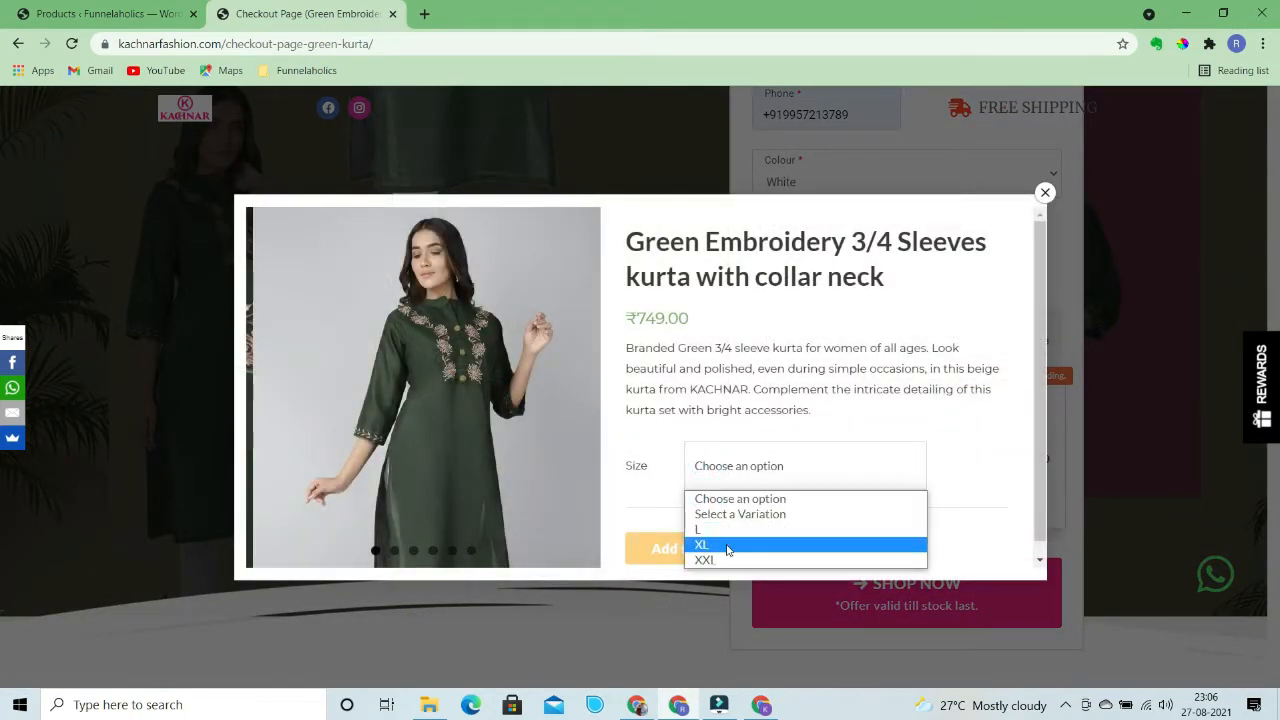
{"action": "left_click", "coordinate": [727, 549]}
{"action": "left_click", "coordinate": [686, 551]}
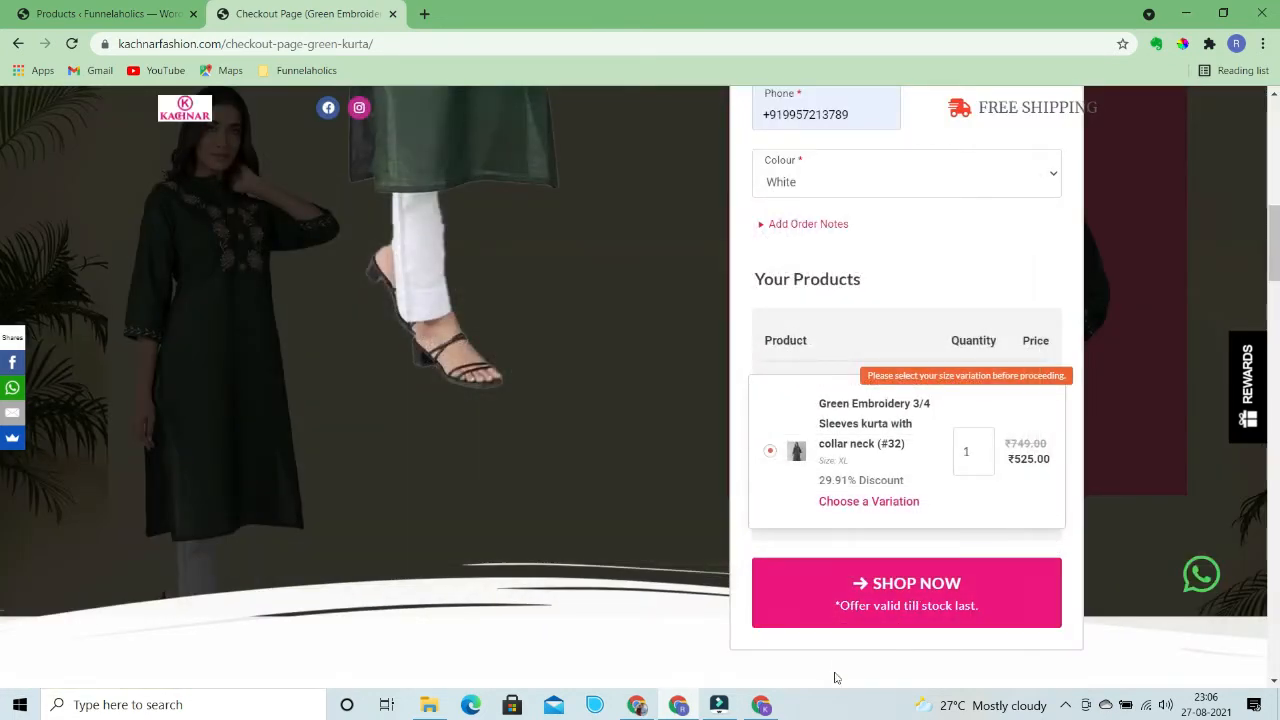
Submit the shipping step with Shop Now to proceed to the order's payment step
{"action": "scroll", "coordinate": [620, 545], "scroll_direction": "down", "scroll_amount": 3}
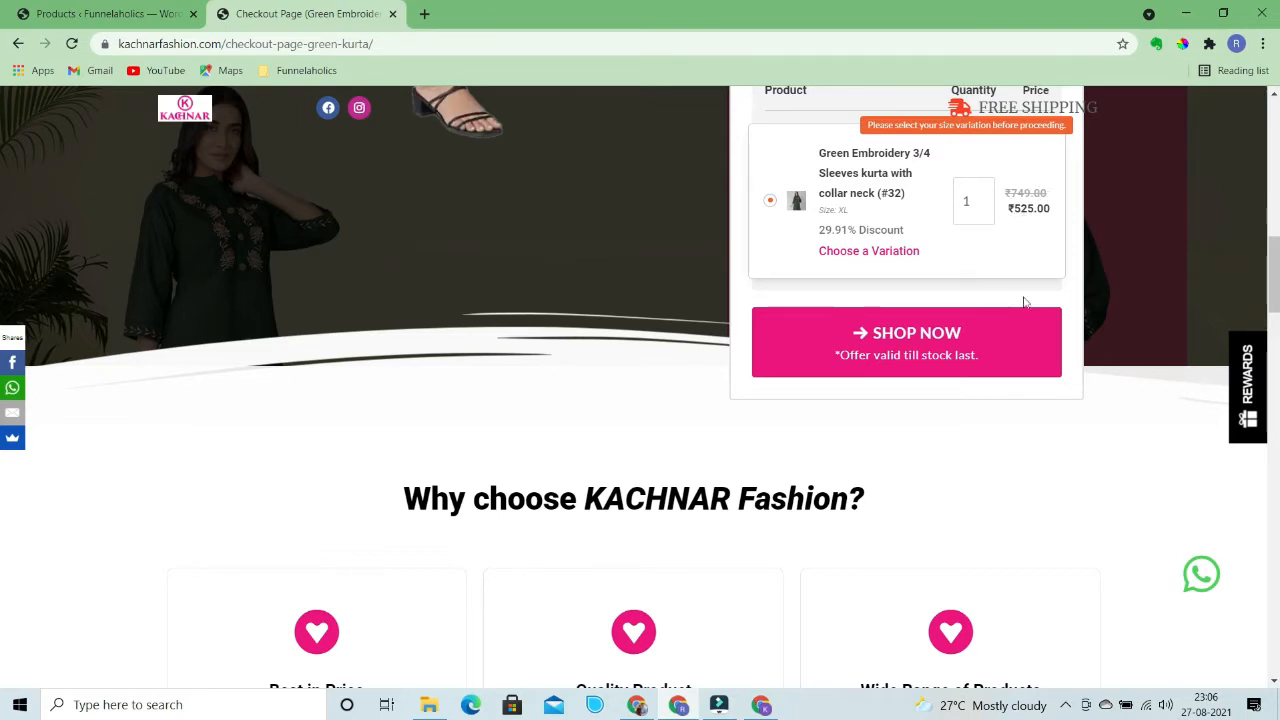
{"action": "scroll", "coordinate": [1010, 238], "scroll_direction": "up", "scroll_amount": 1}
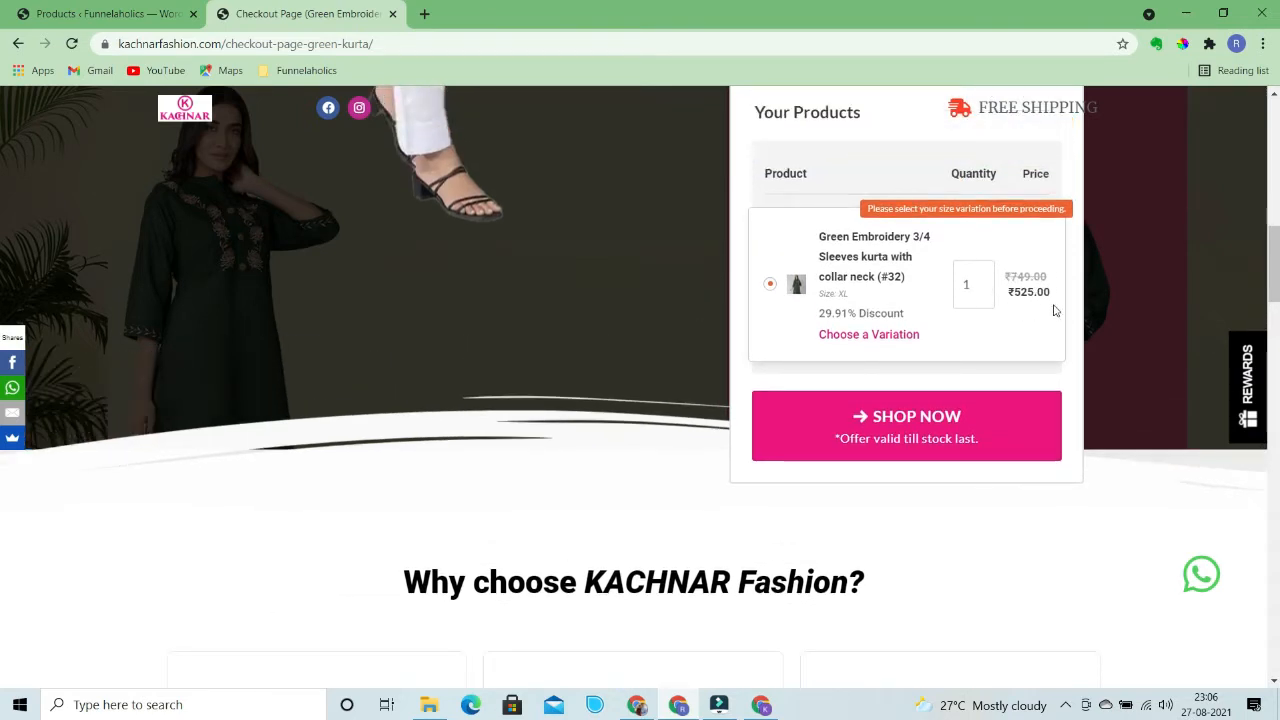
{"action": "left_click", "coordinate": [898, 427]}
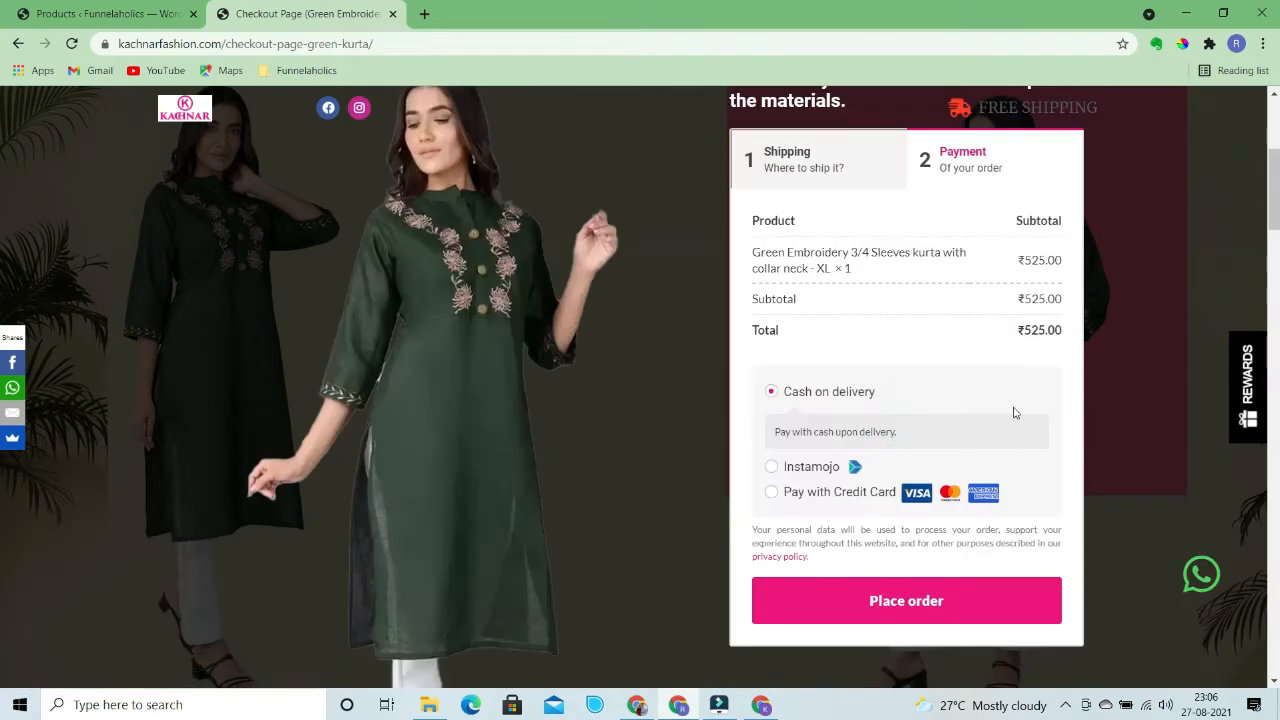
Review the order summary and place the green kurta order with cash on delivery as the payment method
{"action": "scroll", "coordinate": [774, 378], "scroll_direction": "up", "scroll_amount": 3}
{"action": "scroll", "coordinate": [774, 372], "scroll_direction": "down", "scroll_amount": 3}
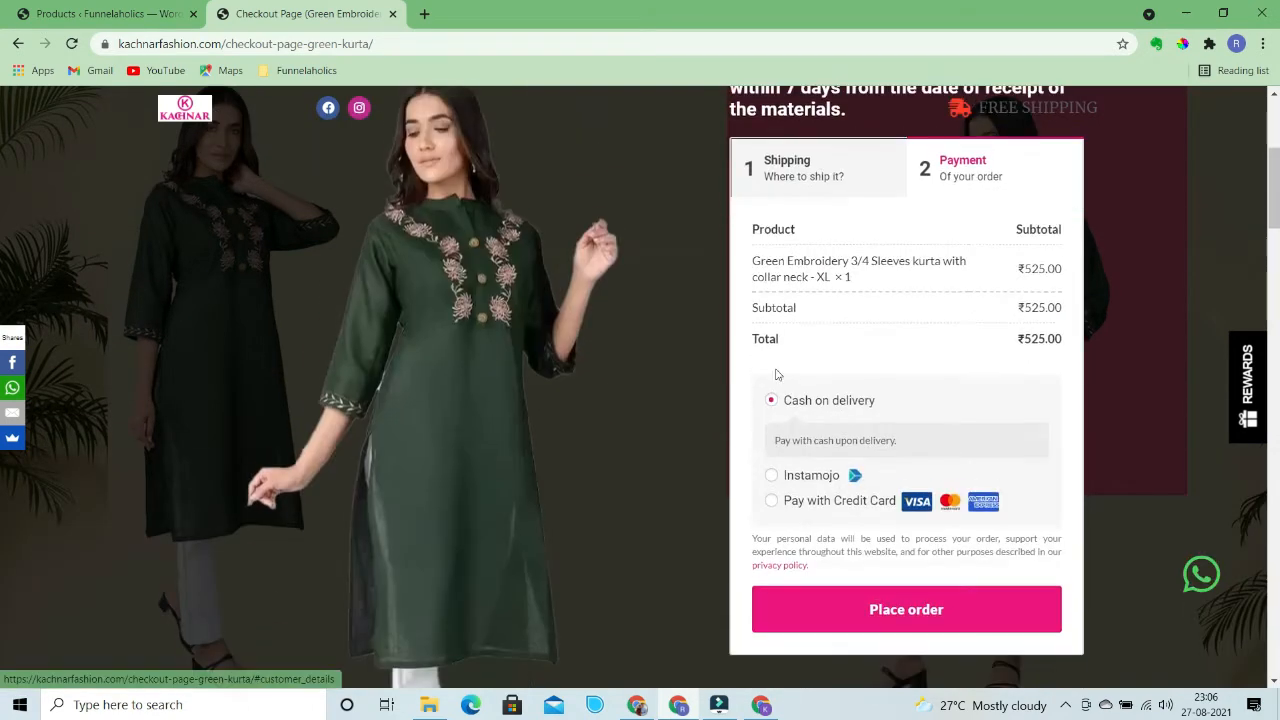
{"action": "scroll", "coordinate": [630, 364], "scroll_direction": "up", "scroll_amount": 3}
{"action": "scroll", "coordinate": [630, 364], "scroll_direction": "down", "scroll_amount": 3}
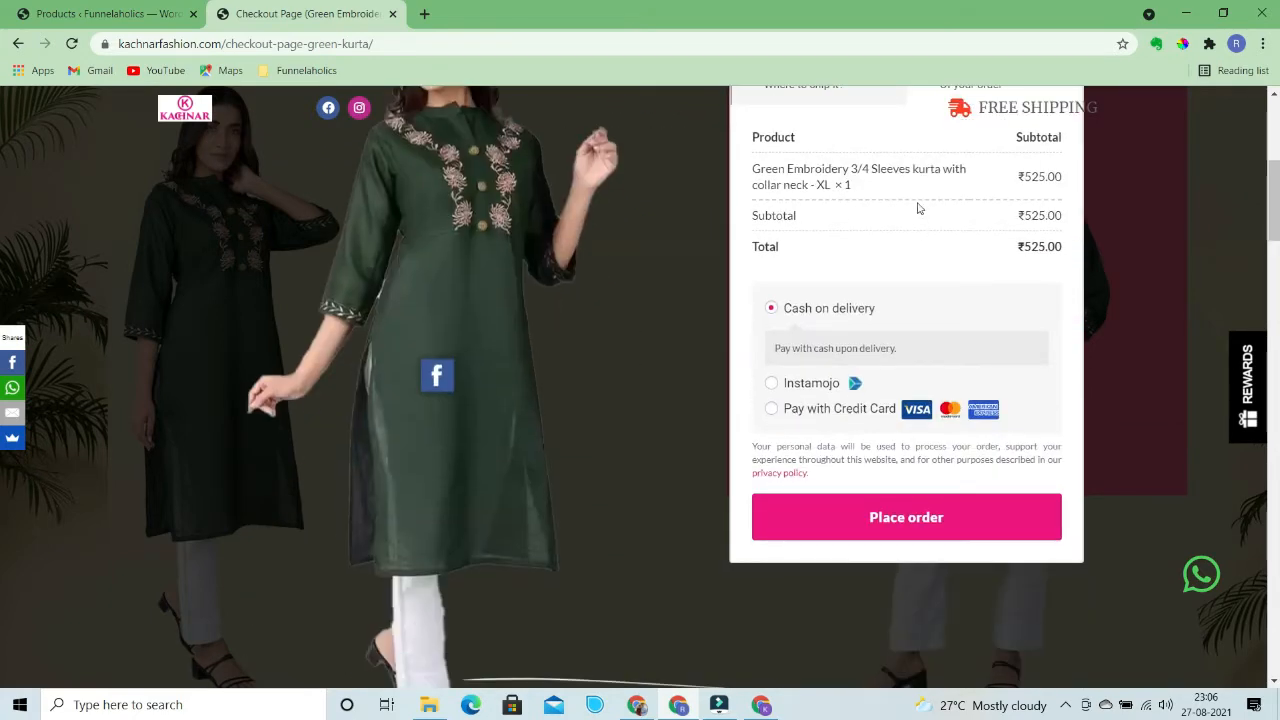
{"action": "scroll", "coordinate": [889, 263], "scroll_direction": "up", "scroll_amount": 3}
{"action": "scroll", "coordinate": [957, 346], "scroll_direction": "down", "scroll_amount": 3}
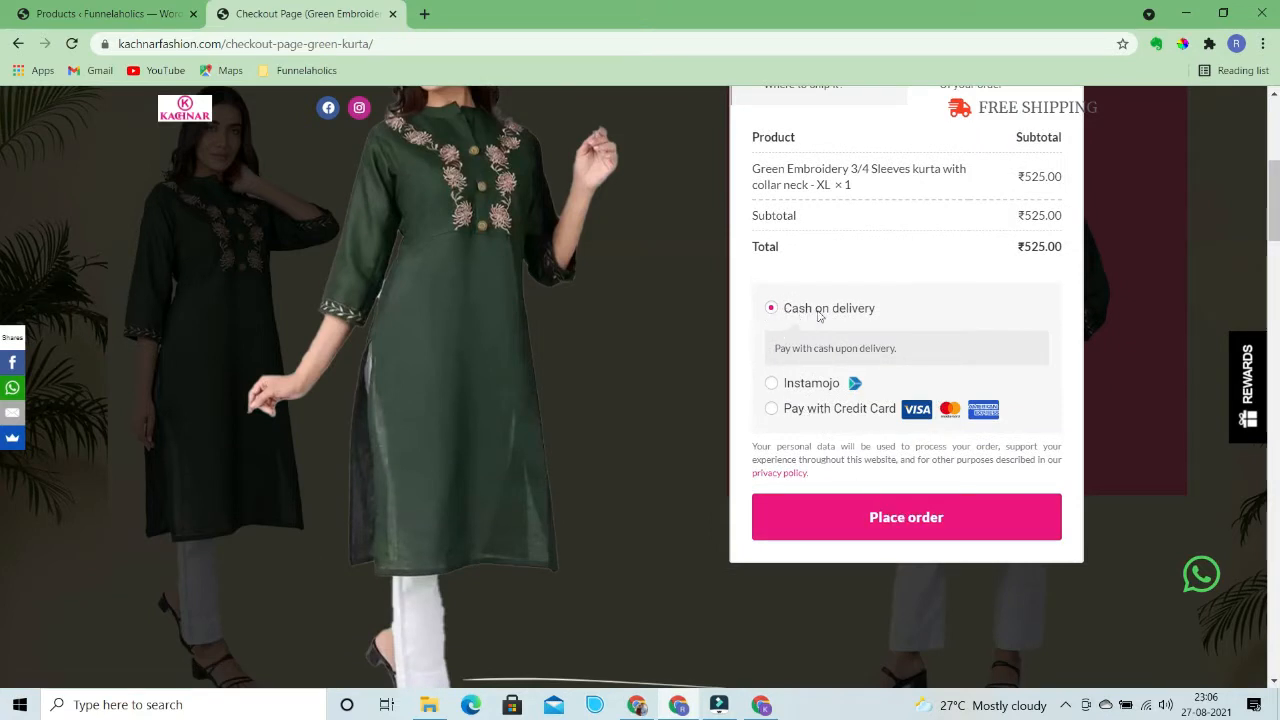
{"action": "left_click", "coordinate": [908, 520]}
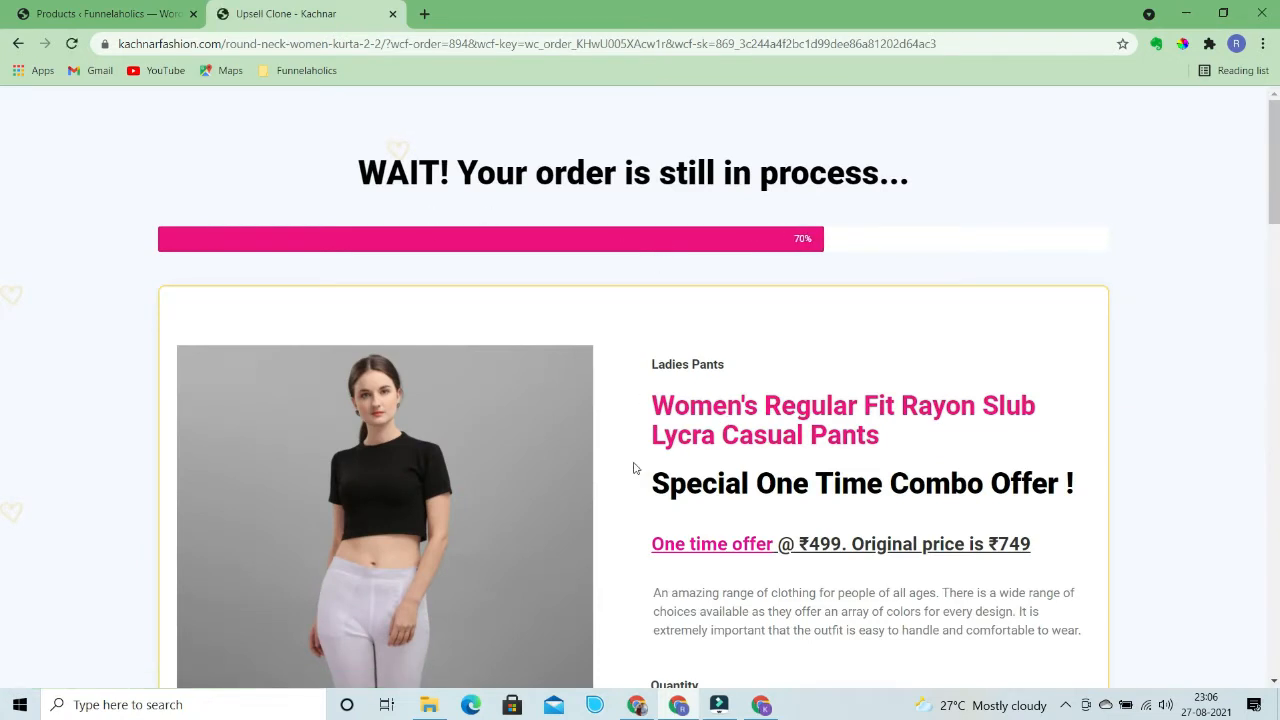
Accept the one-time offer for the casual pants in size XL and colour Black by adding them to the cart
{"action": "scroll", "coordinate": [624, 448], "scroll_direction": "down", "scroll_amount": 3}
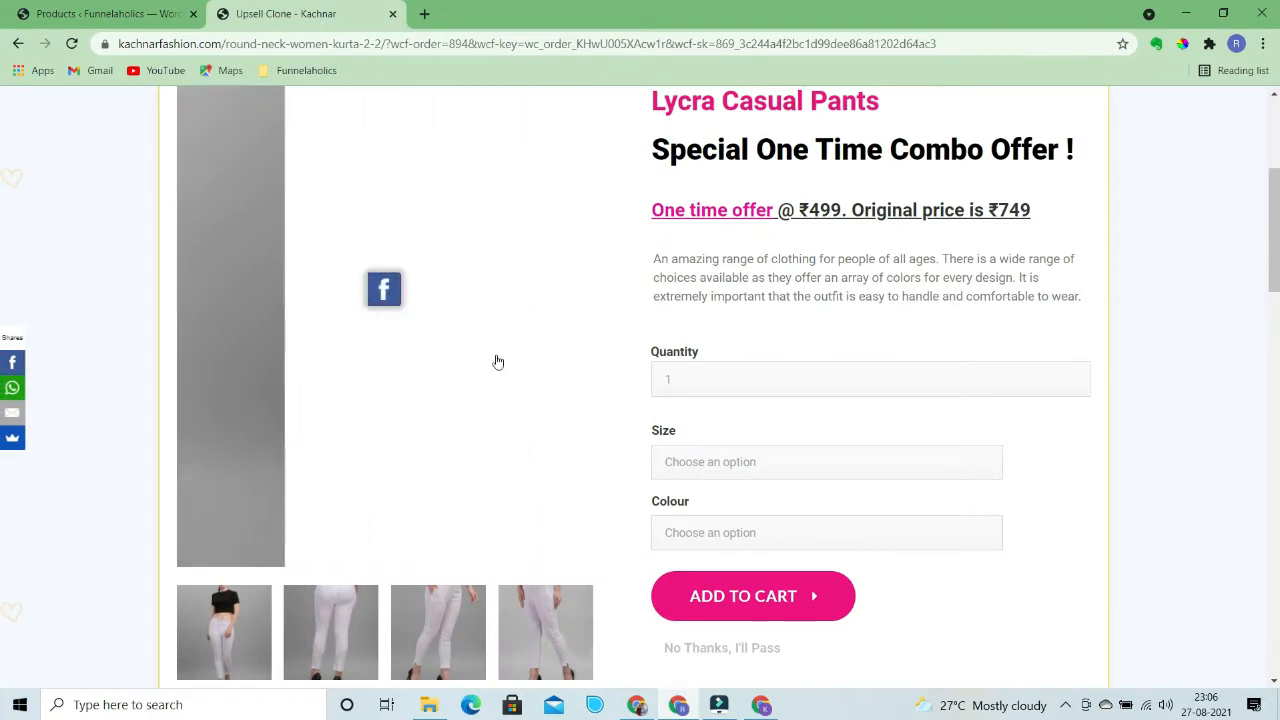
{"action": "scroll", "coordinate": [662, 421], "scroll_direction": "down", "scroll_amount": 5}
{"action": "scroll", "coordinate": [606, 537], "scroll_direction": "down", "scroll_amount": 5}
{"action": "scroll", "coordinate": [683, 486], "scroll_direction": "up", "scroll_amount": 5}
{"action": "scroll", "coordinate": [629, 443], "scroll_direction": "up", "scroll_amount": 5}
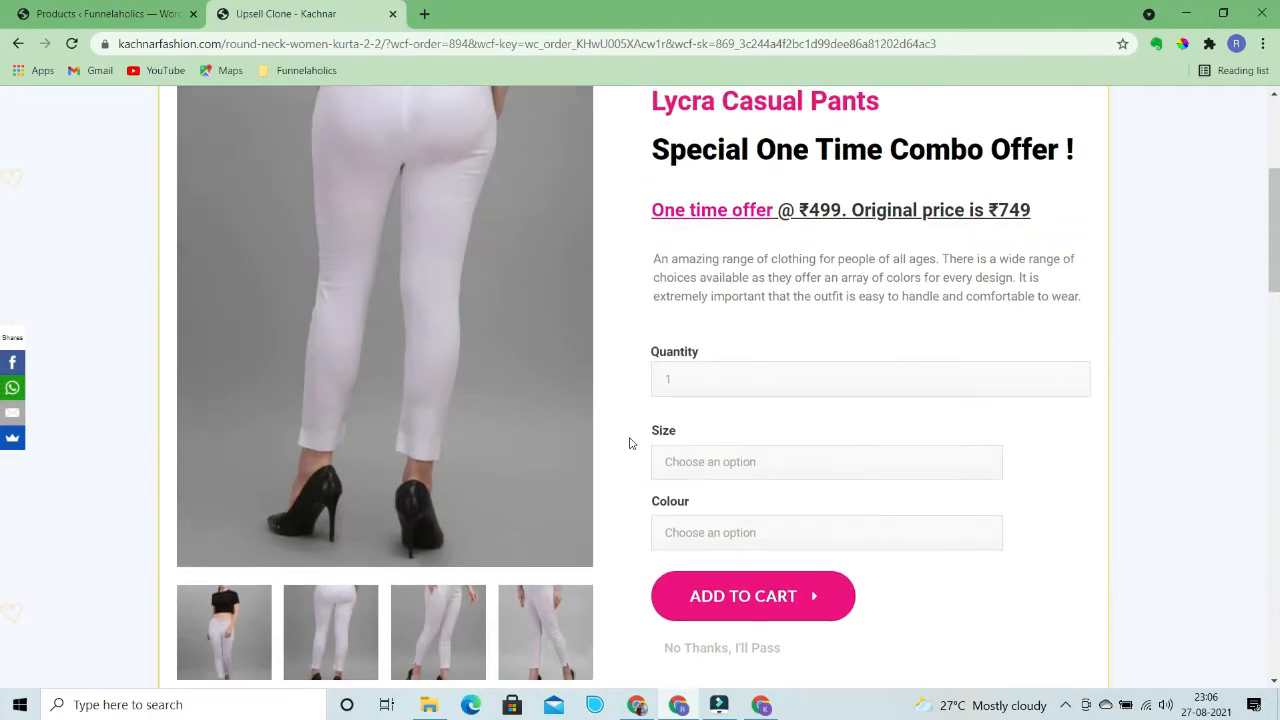
{"action": "scroll", "coordinate": [641, 418], "scroll_direction": "up", "scroll_amount": 2}
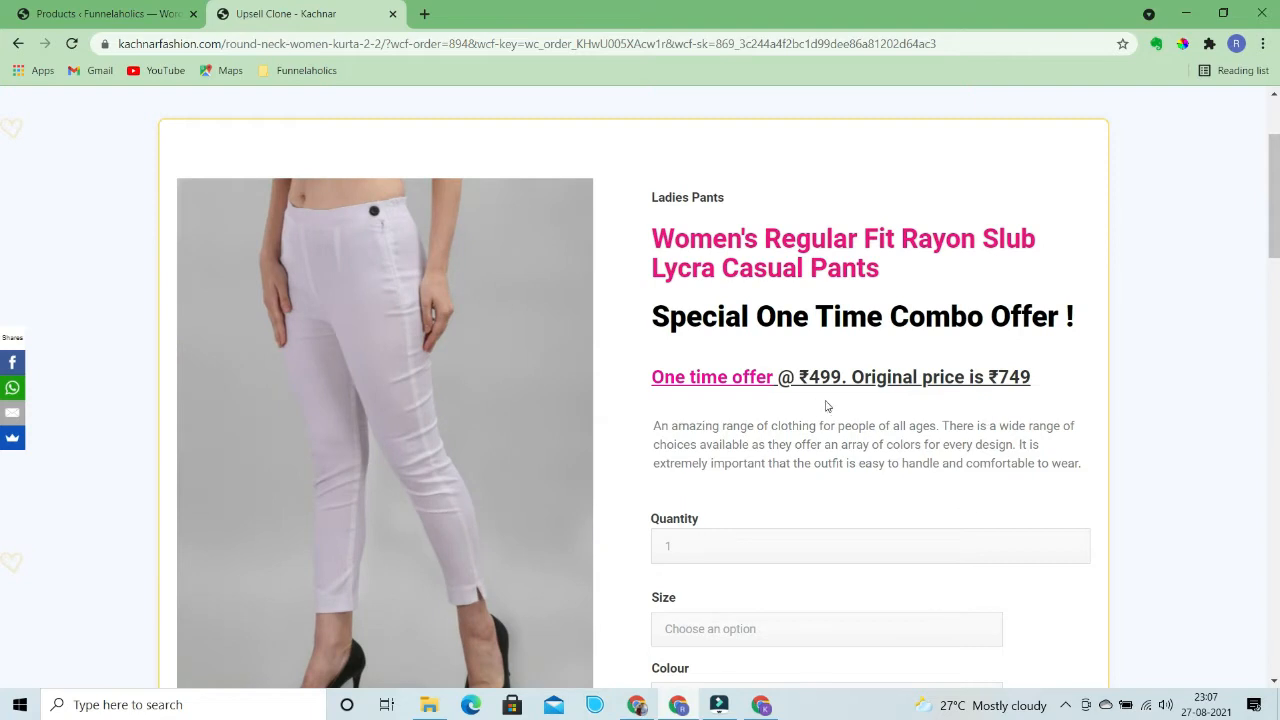
{"action": "scroll", "coordinate": [760, 407], "scroll_direction": "down", "scroll_amount": 3}
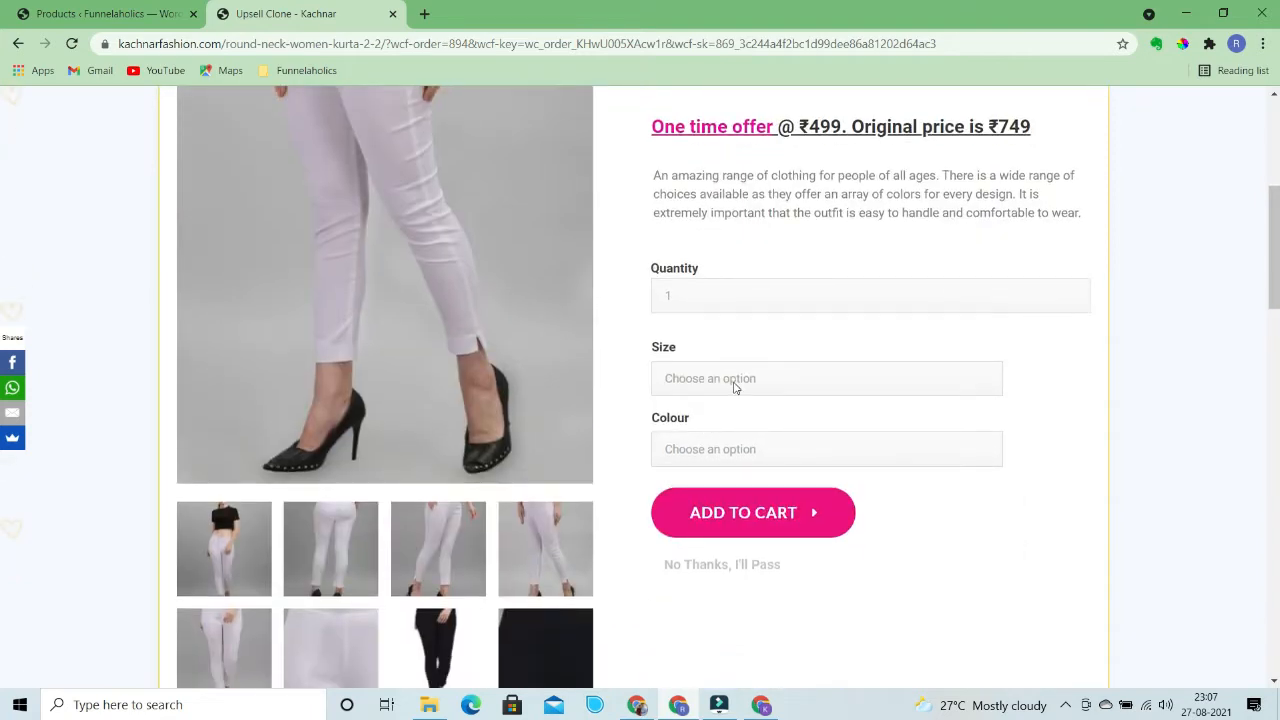
{"action": "left_click", "coordinate": [733, 385]}
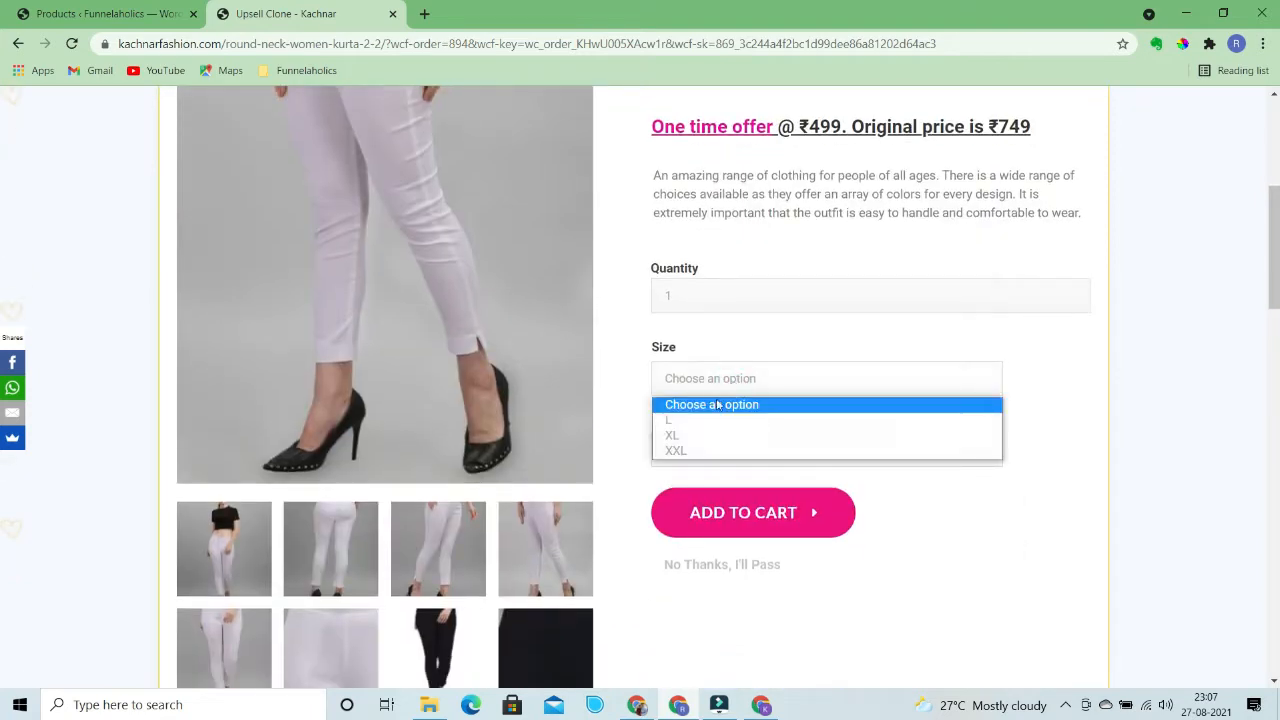
{"action": "left_click", "coordinate": [681, 447]}
{"action": "left_click", "coordinate": [747, 447]}
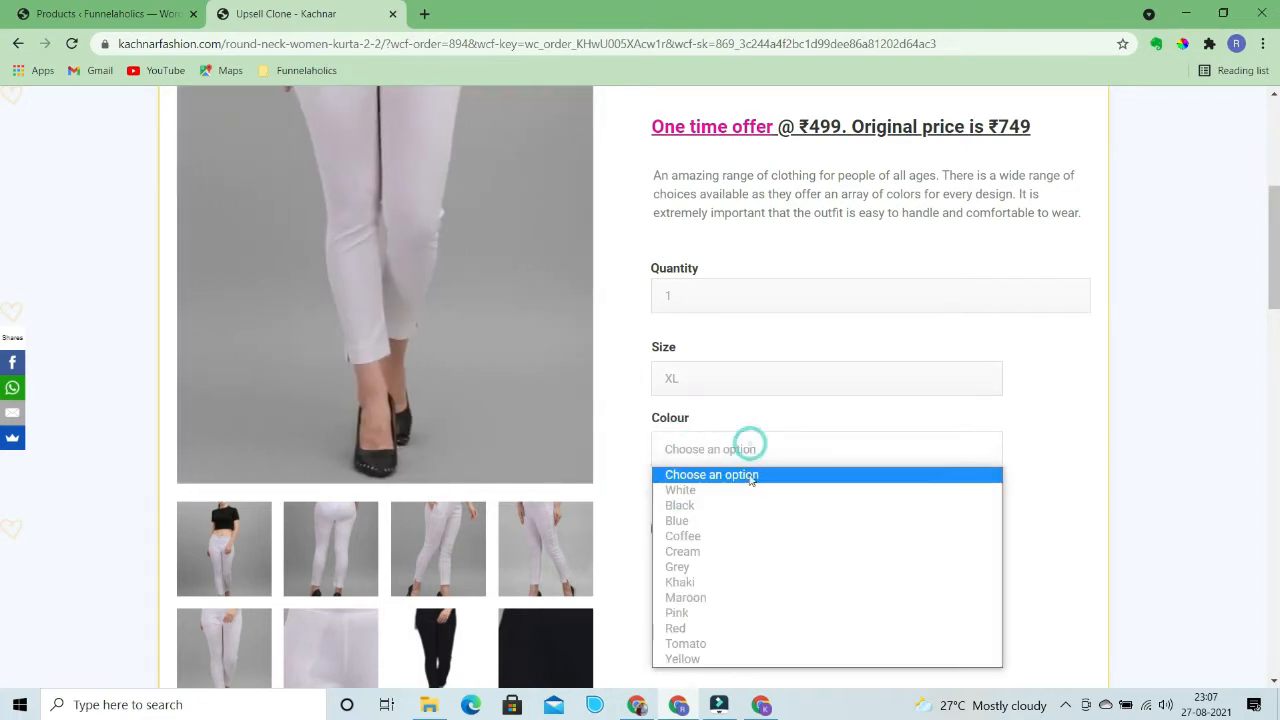
{"action": "left_click", "coordinate": [723, 506]}
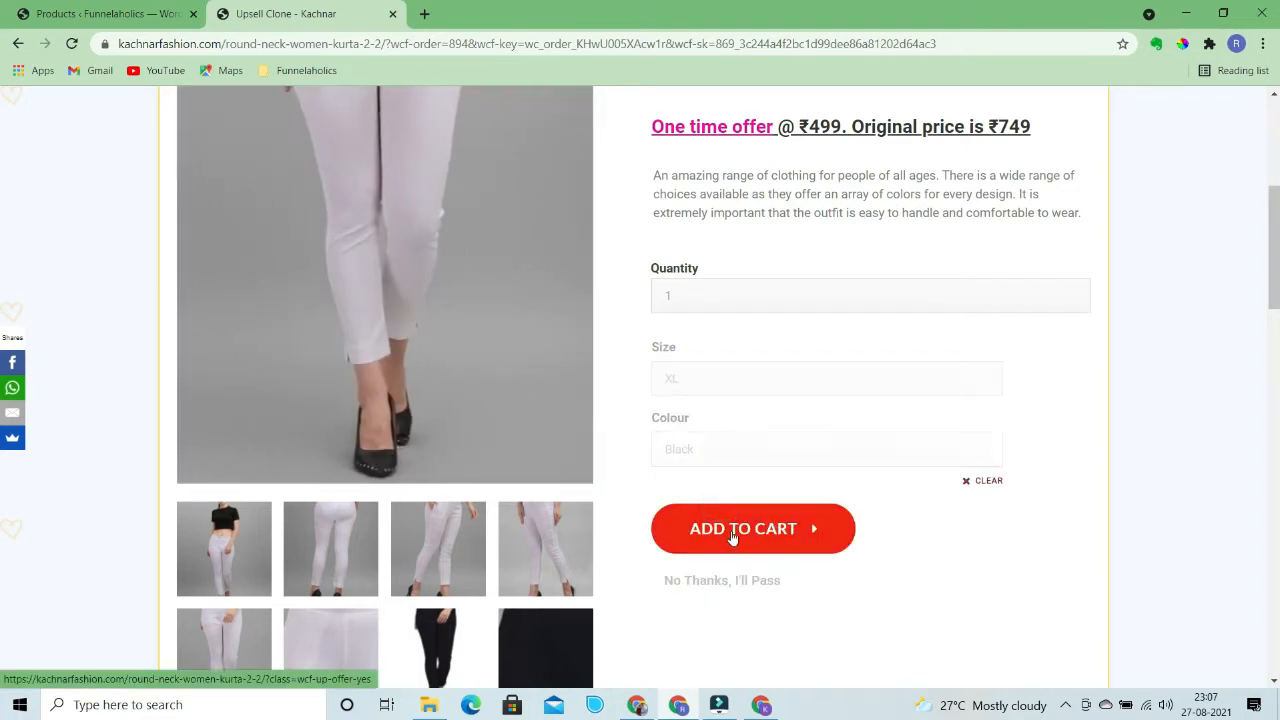
{"action": "left_click", "coordinate": [737, 533]}
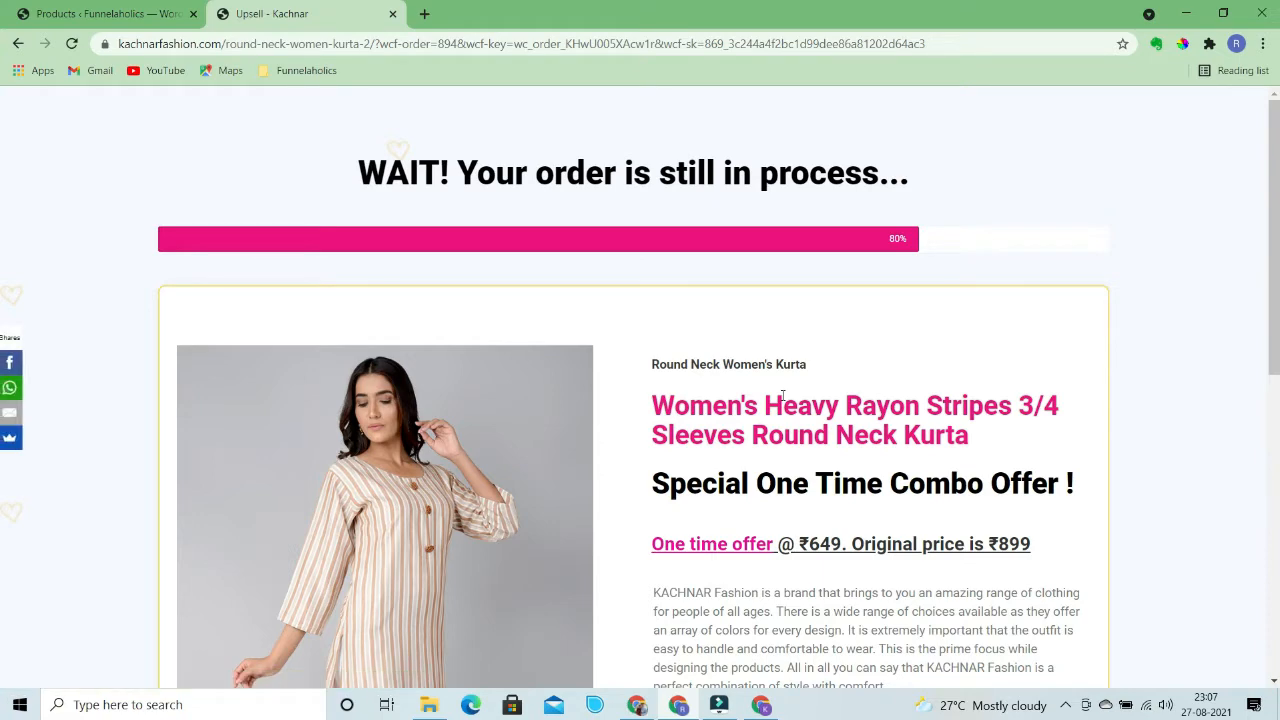
Look over the striped round neck kurta upsell and decline the offer
{"action": "scroll", "coordinate": [755, 465], "scroll_direction": "down", "scroll_amount": 3}
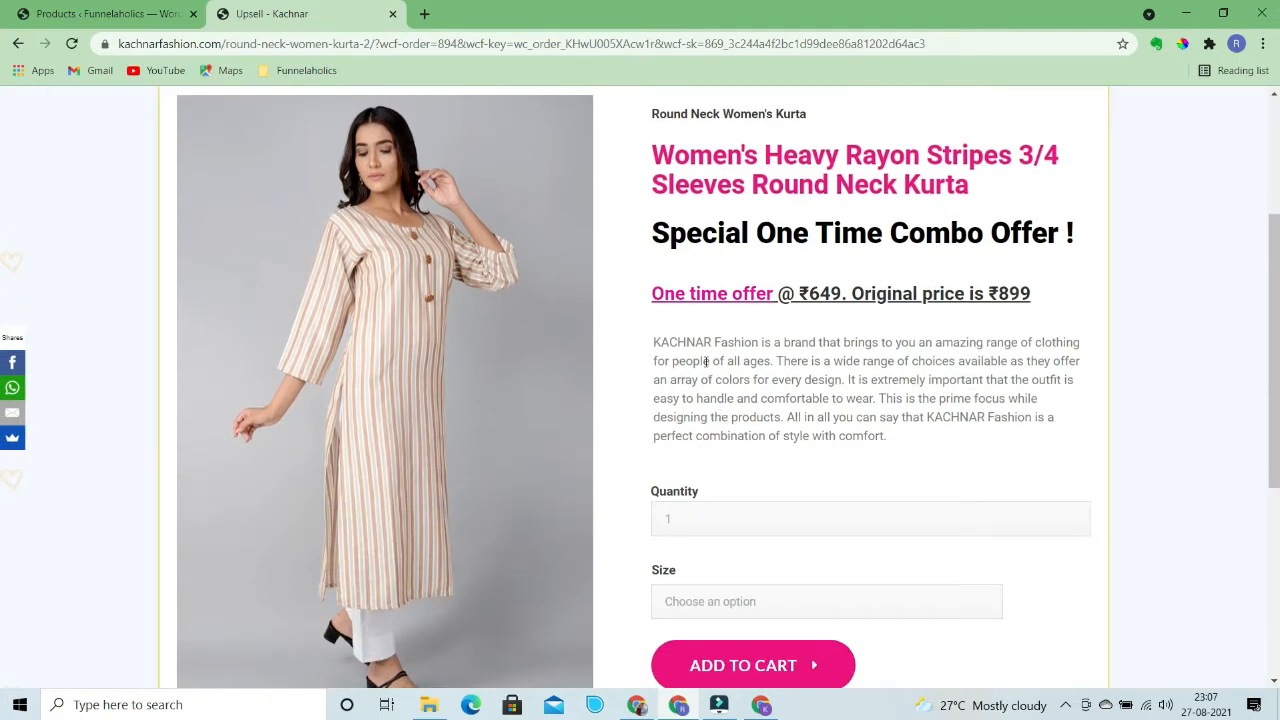
{"action": "scroll", "coordinate": [671, 463], "scroll_direction": "down", "scroll_amount": 2}
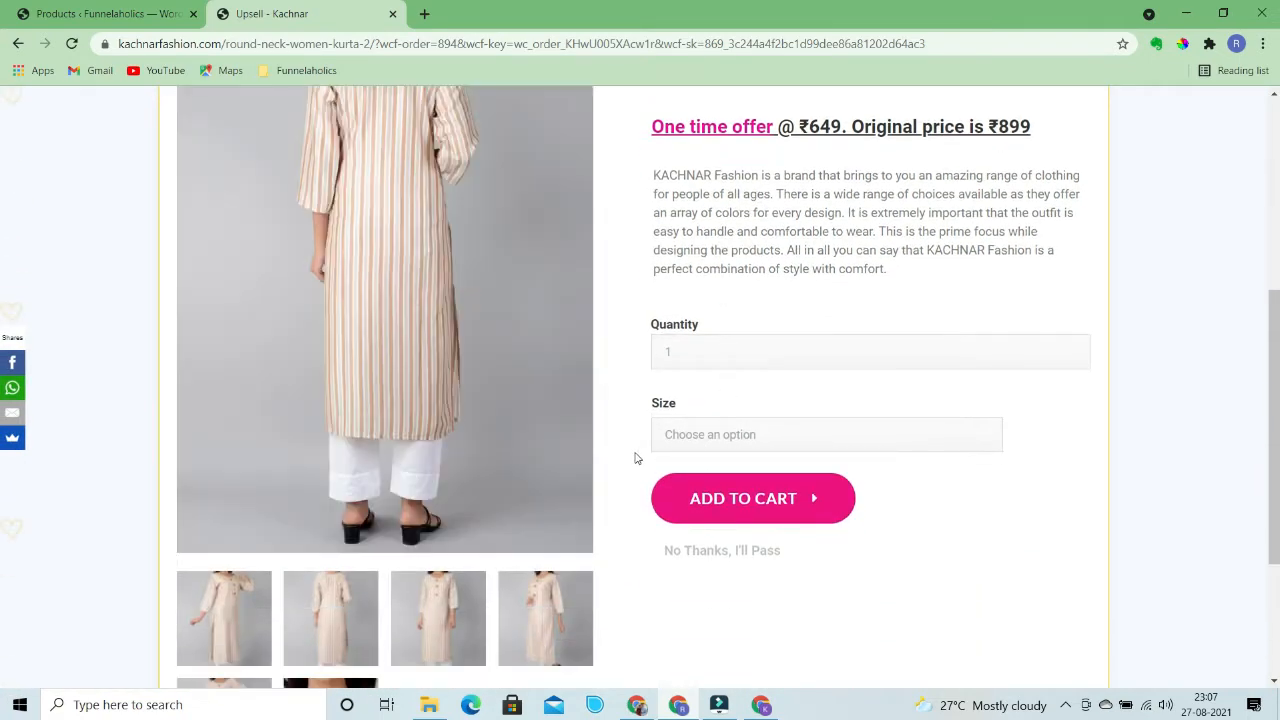
{"action": "scroll", "coordinate": [636, 458], "scroll_direction": "down", "scroll_amount": 2}
{"action": "left_click", "coordinate": [706, 388]}
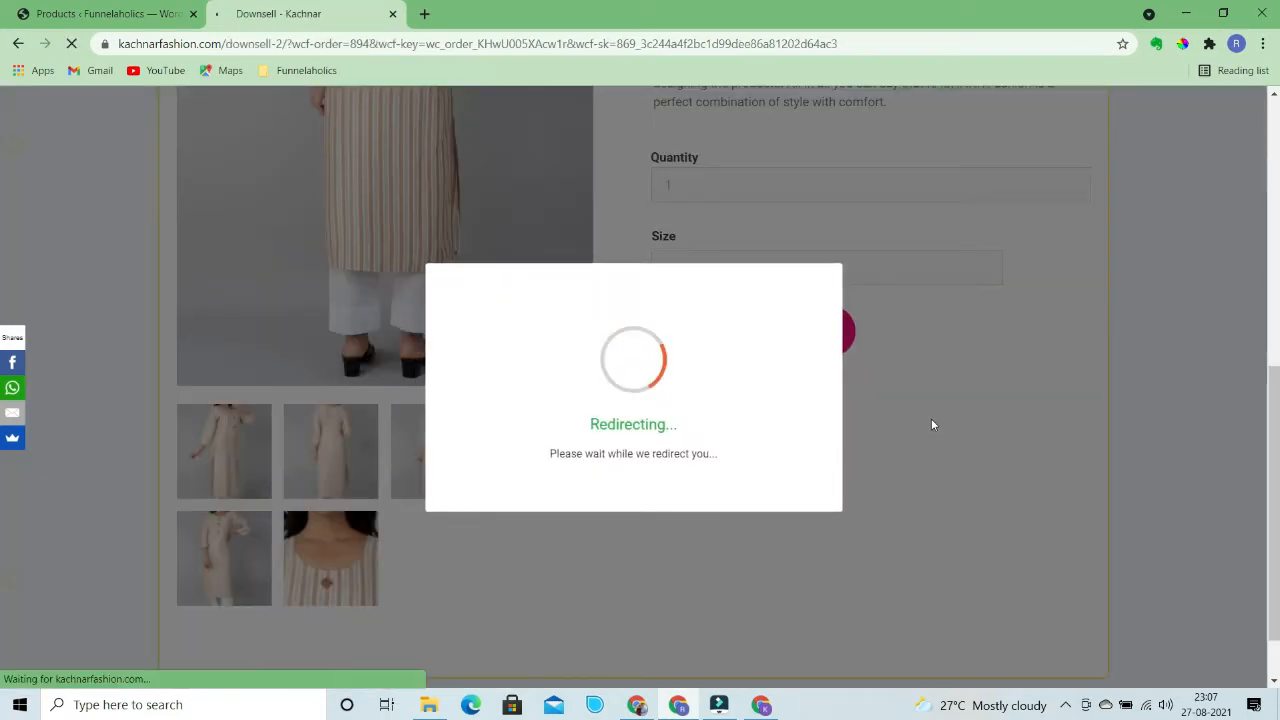
Choose size L for the purple cotton kurta on the downsell page and add it to the order
{"action": "scroll", "coordinate": [760, 492], "scroll_direction": "down", "scroll_amount": 2}
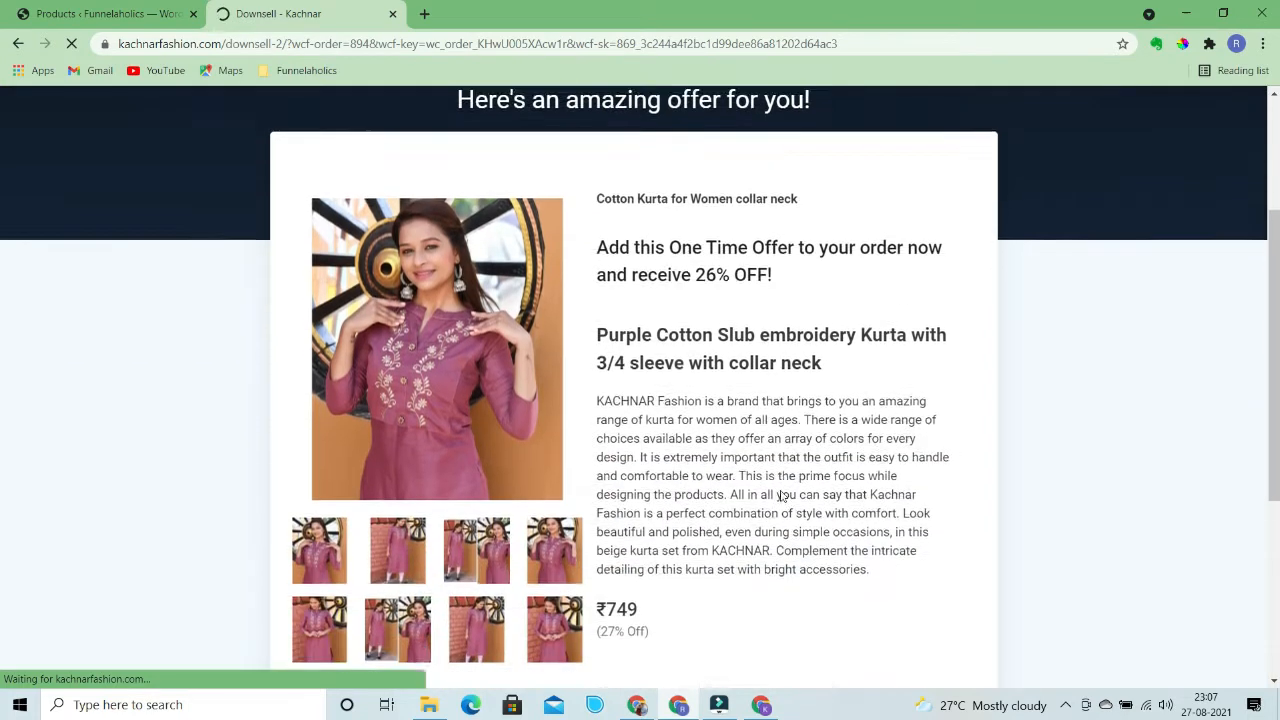
{"action": "scroll", "coordinate": [740, 478], "scroll_direction": "down", "scroll_amount": 2}
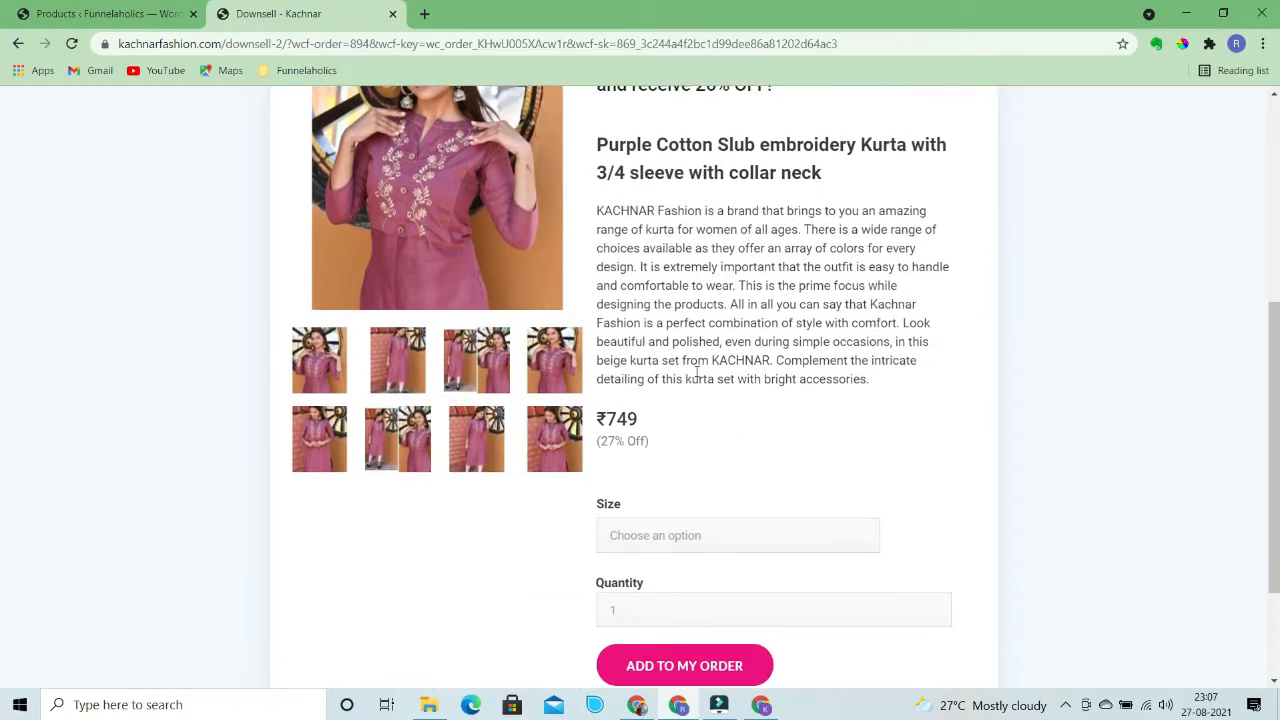
{"action": "scroll", "coordinate": [697, 372], "scroll_direction": "down", "scroll_amount": 2}
{"action": "left_click", "coordinate": [764, 370]}
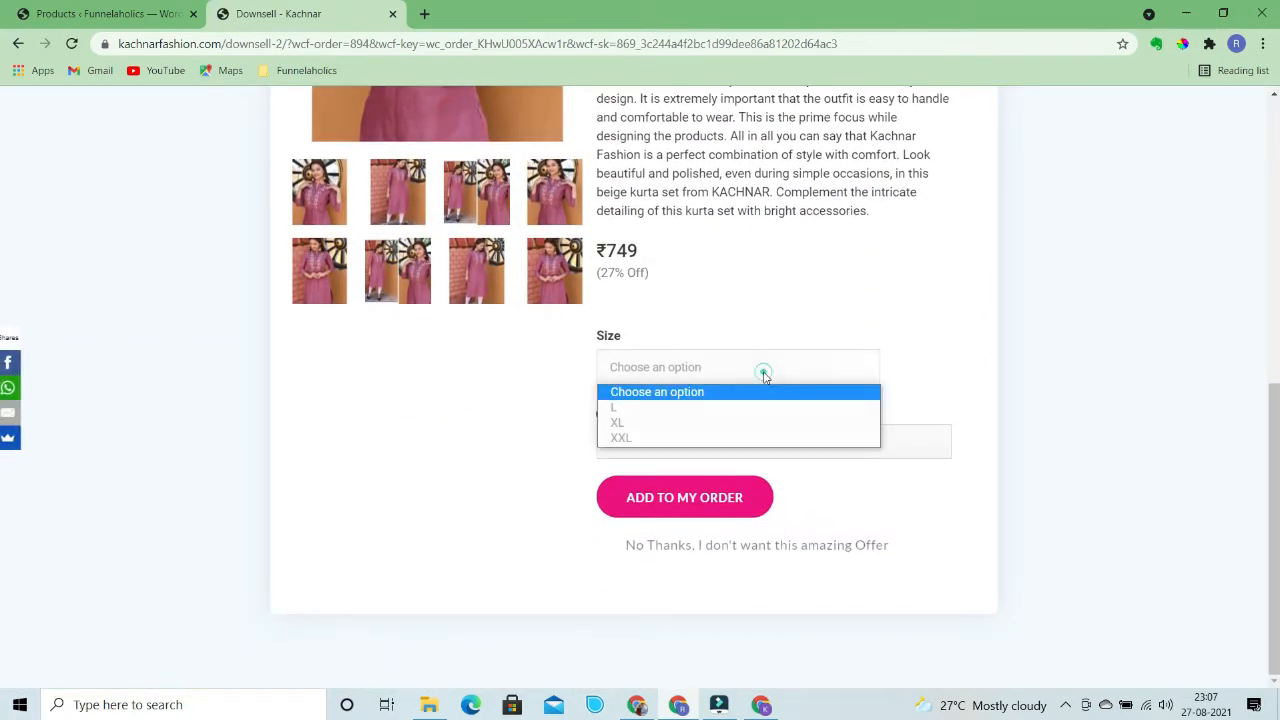
{"action": "left_click", "coordinate": [740, 410]}
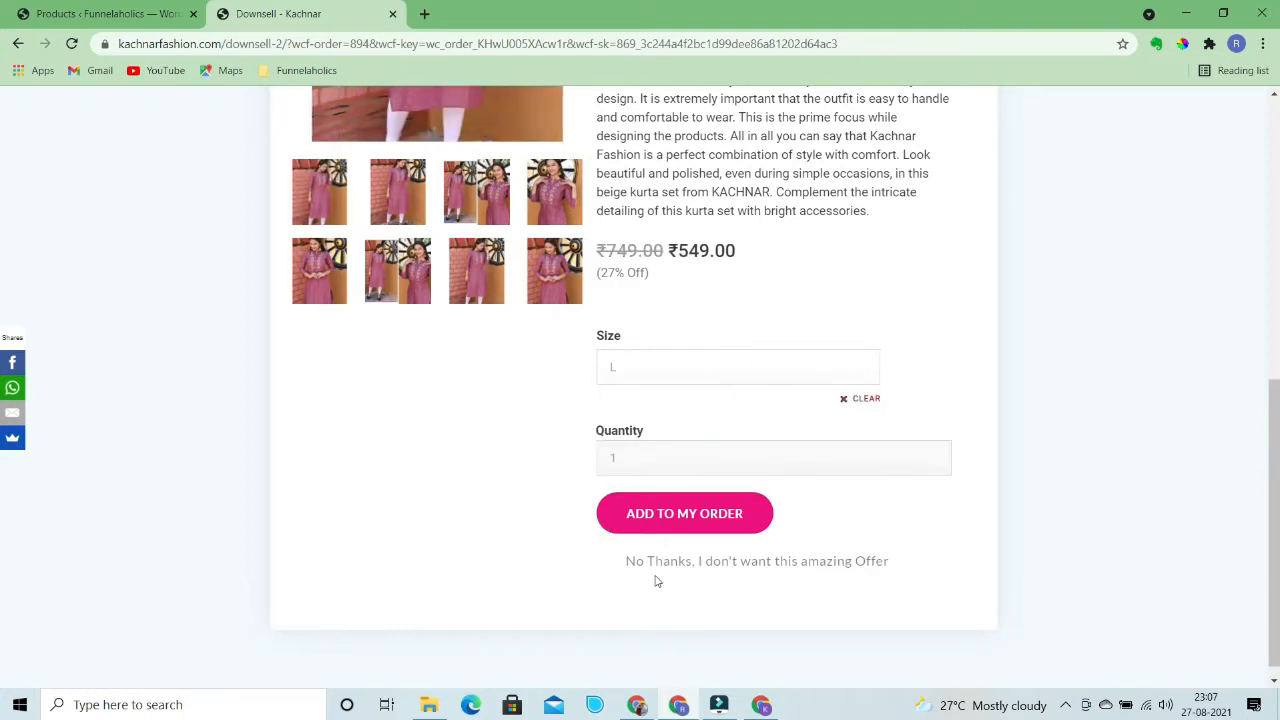
{"action": "left_click", "coordinate": [659, 516]}
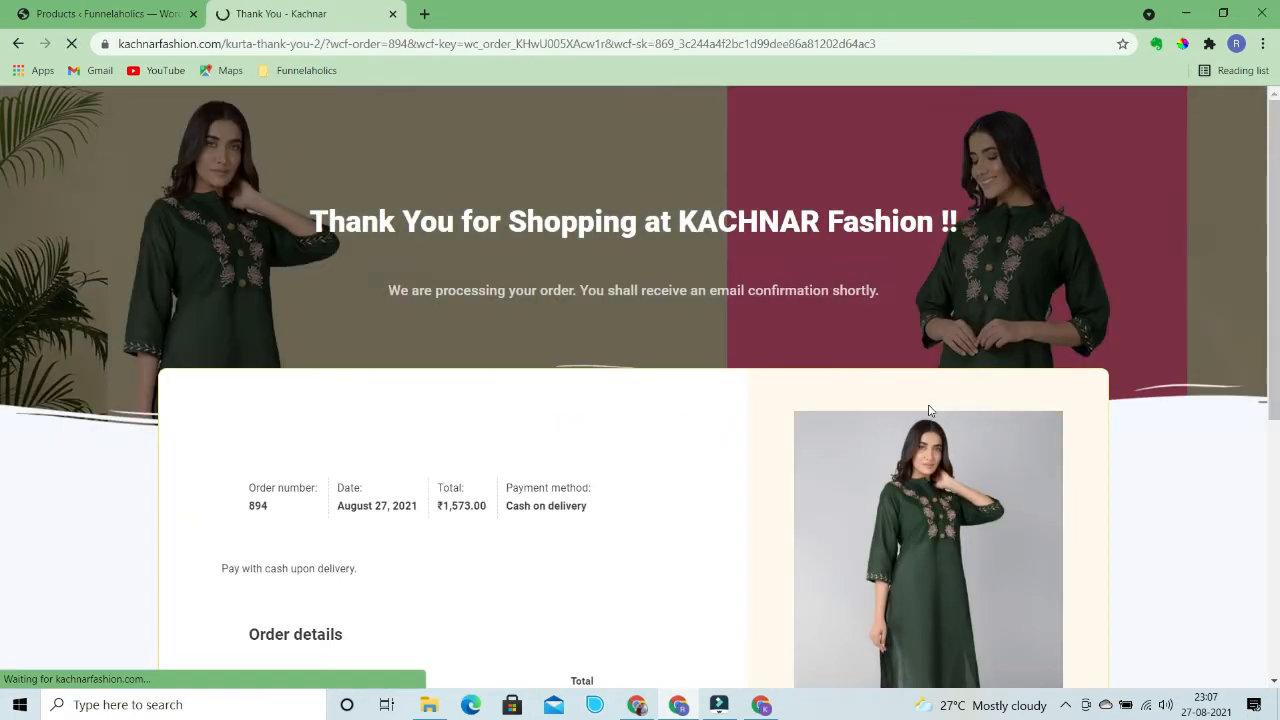
Review the order details and payment summary on the thank-you page
{"action": "scroll", "coordinate": [720, 363], "scroll_direction": "down", "scroll_amount": 4}
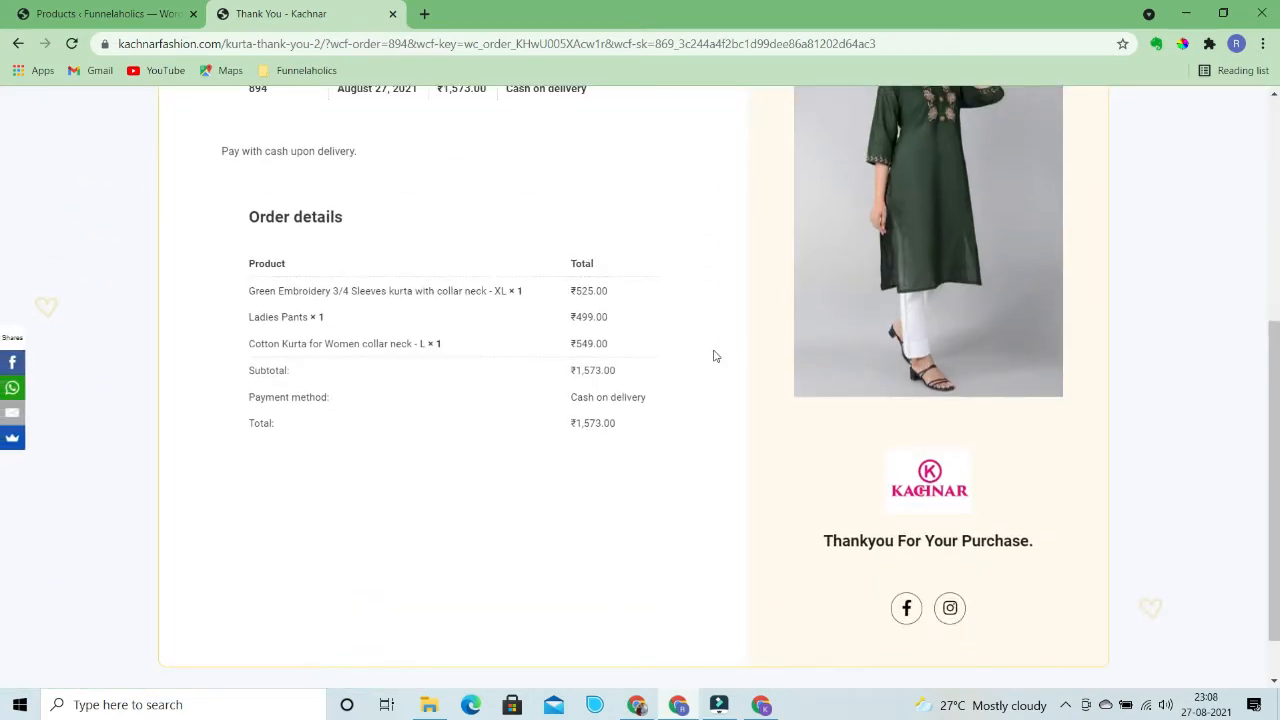
{"action": "scroll", "coordinate": [715, 355], "scroll_direction": "up", "scroll_amount": 4}
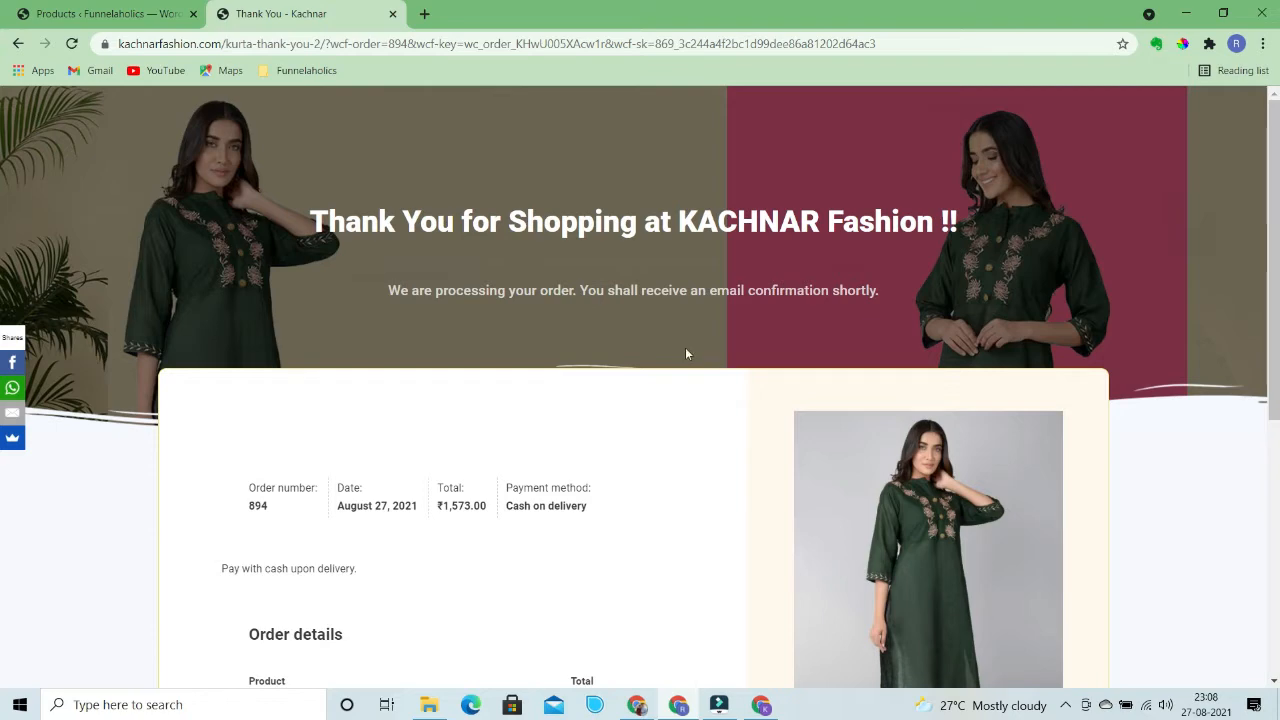
{"action": "scroll", "coordinate": [655, 325], "scroll_direction": "down", "scroll_amount": 3}
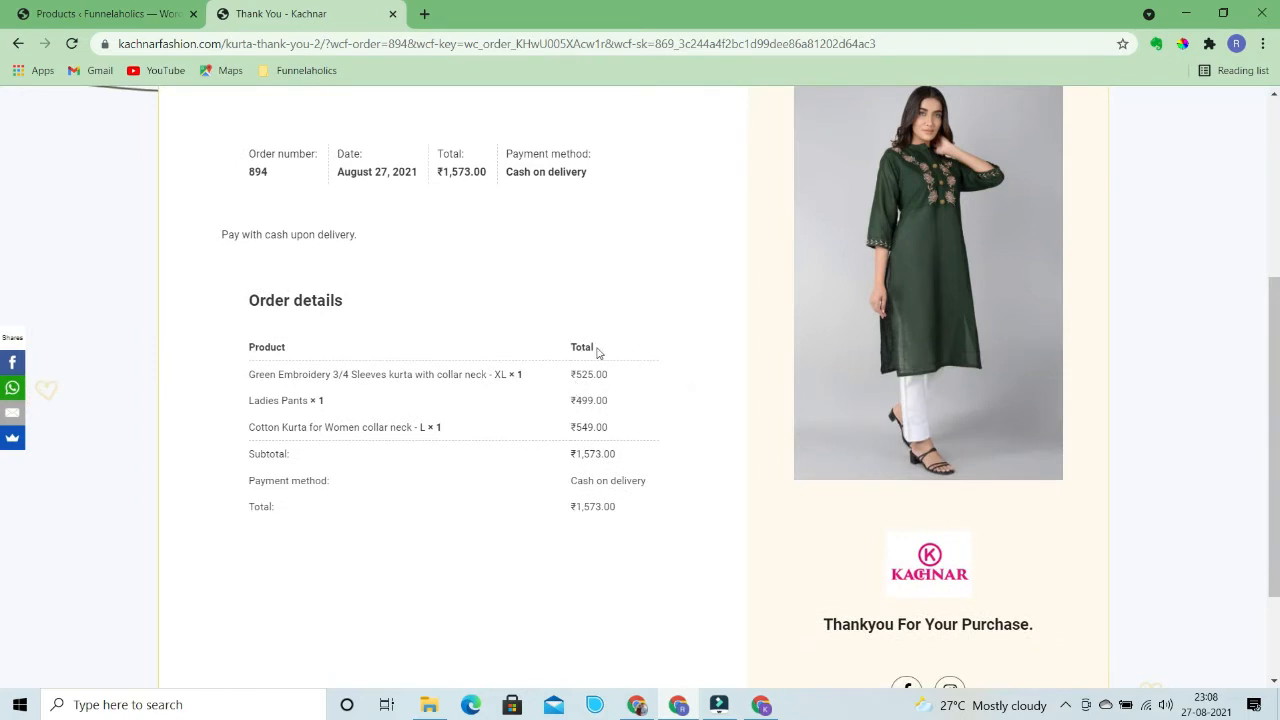
{"action": "scroll", "coordinate": [597, 350], "scroll_direction": "up", "scroll_amount": 2}
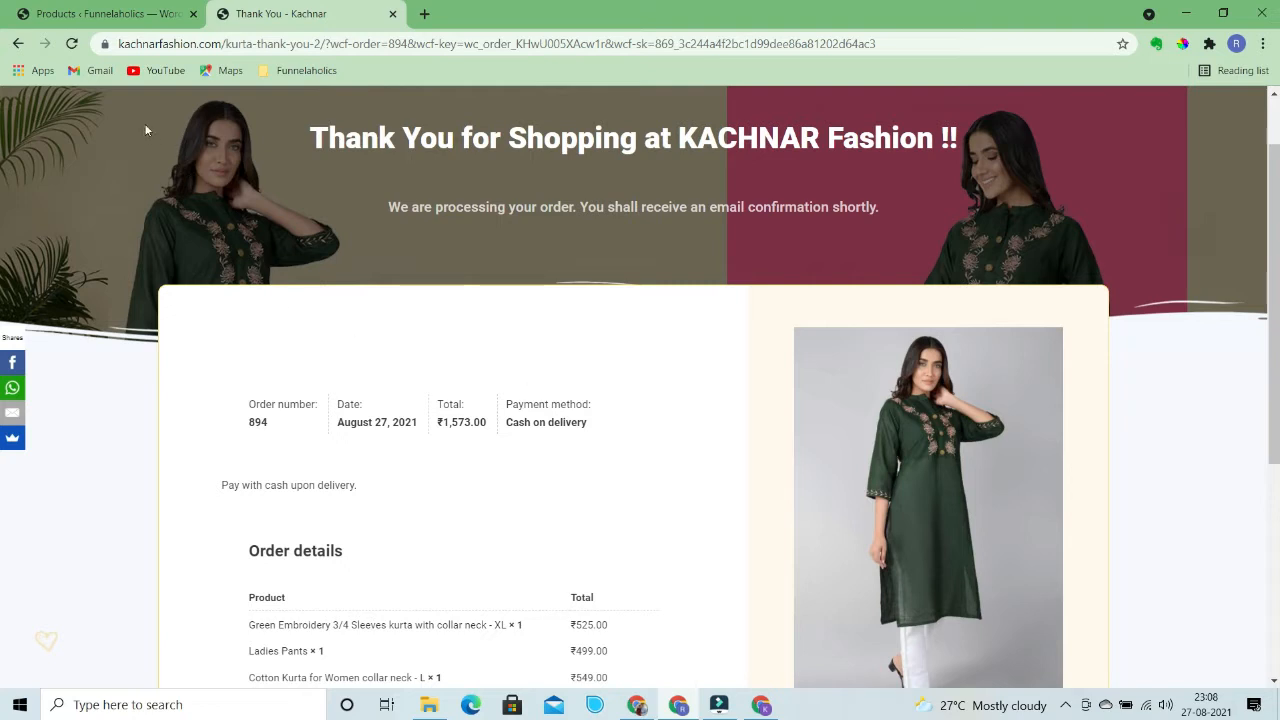
Switch to the Funnelaholics WordPress admin and open the list of flows in CartFlows
{"action": "left_click", "coordinate": [104, 8]}
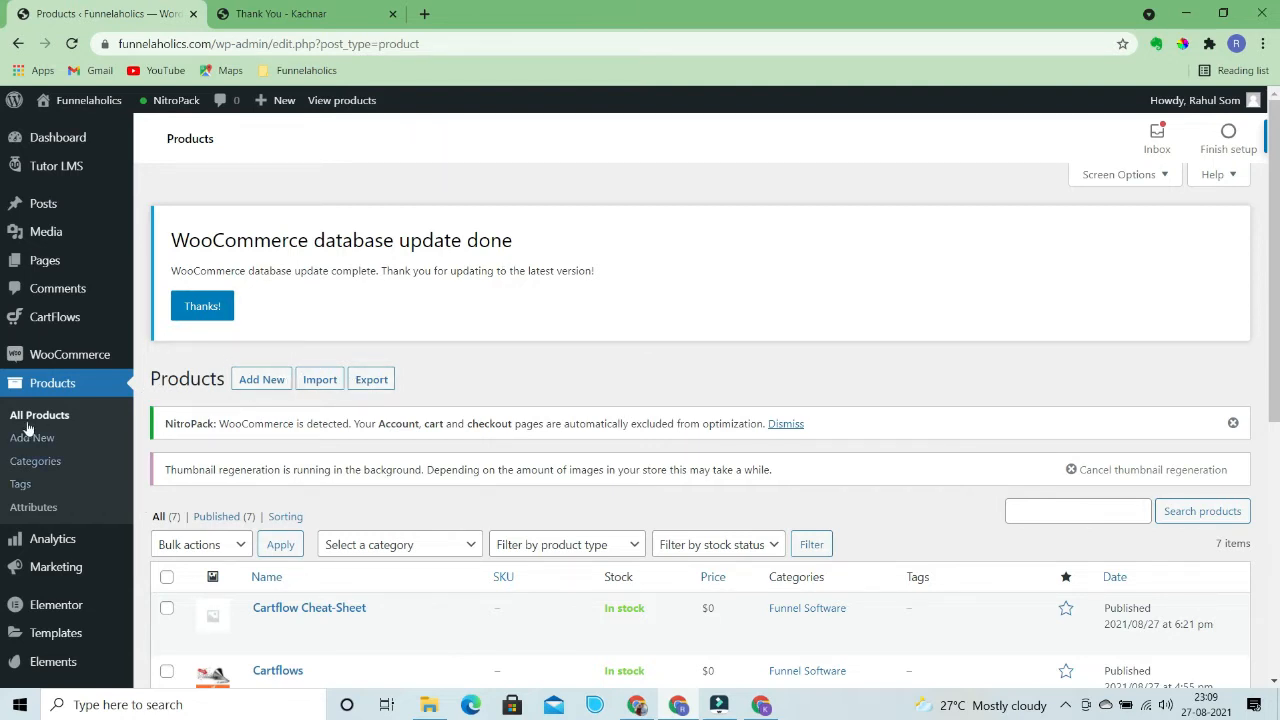
{"action": "left_click", "coordinate": [54, 318]}
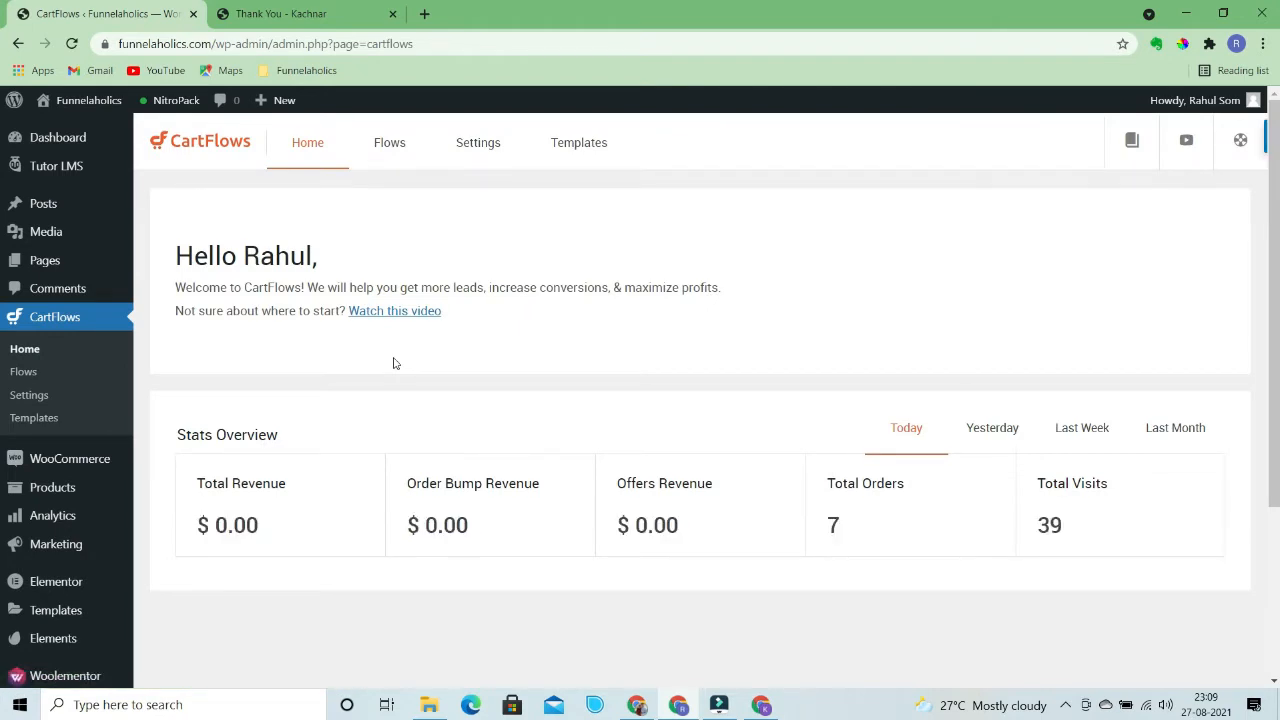
{"action": "left_click", "coordinate": [389, 145]}
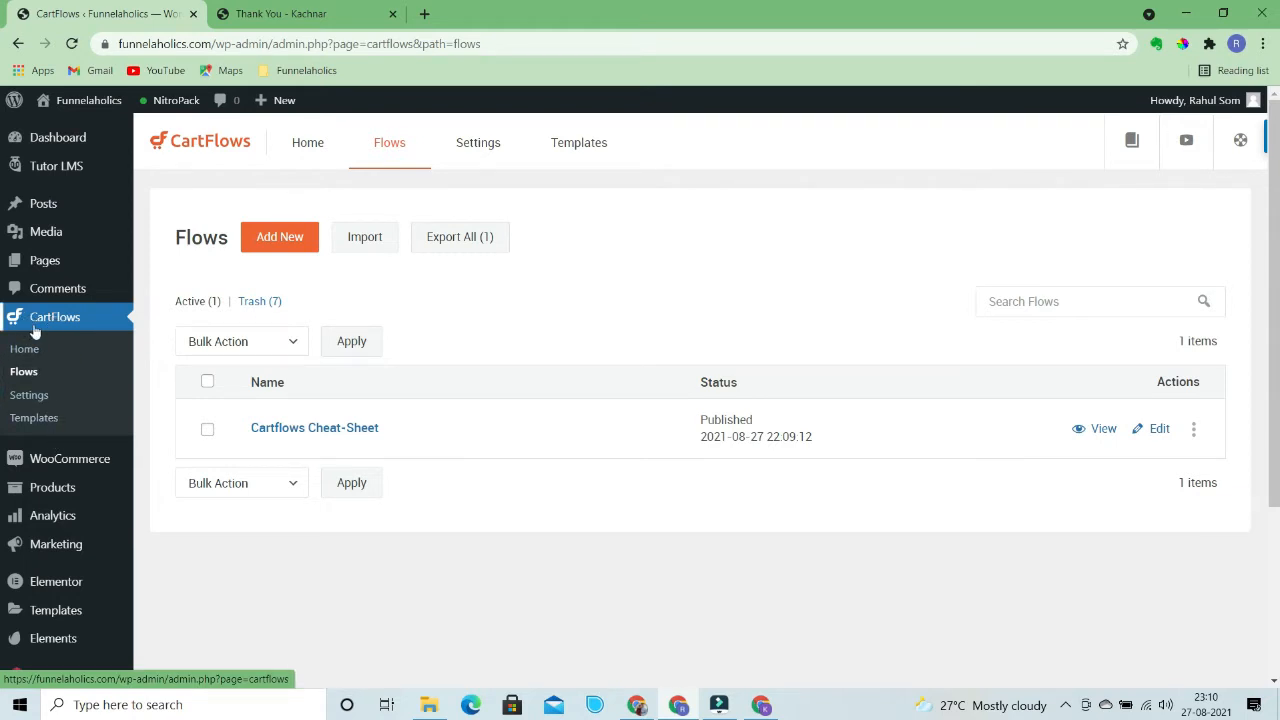
Examine the CartFlows home page's stats overview and the list of existing flows
{"action": "left_click", "coordinate": [307, 142]}
{"action": "scroll", "coordinate": [695, 450], "scroll_direction": "down", "scroll_amount": 4}
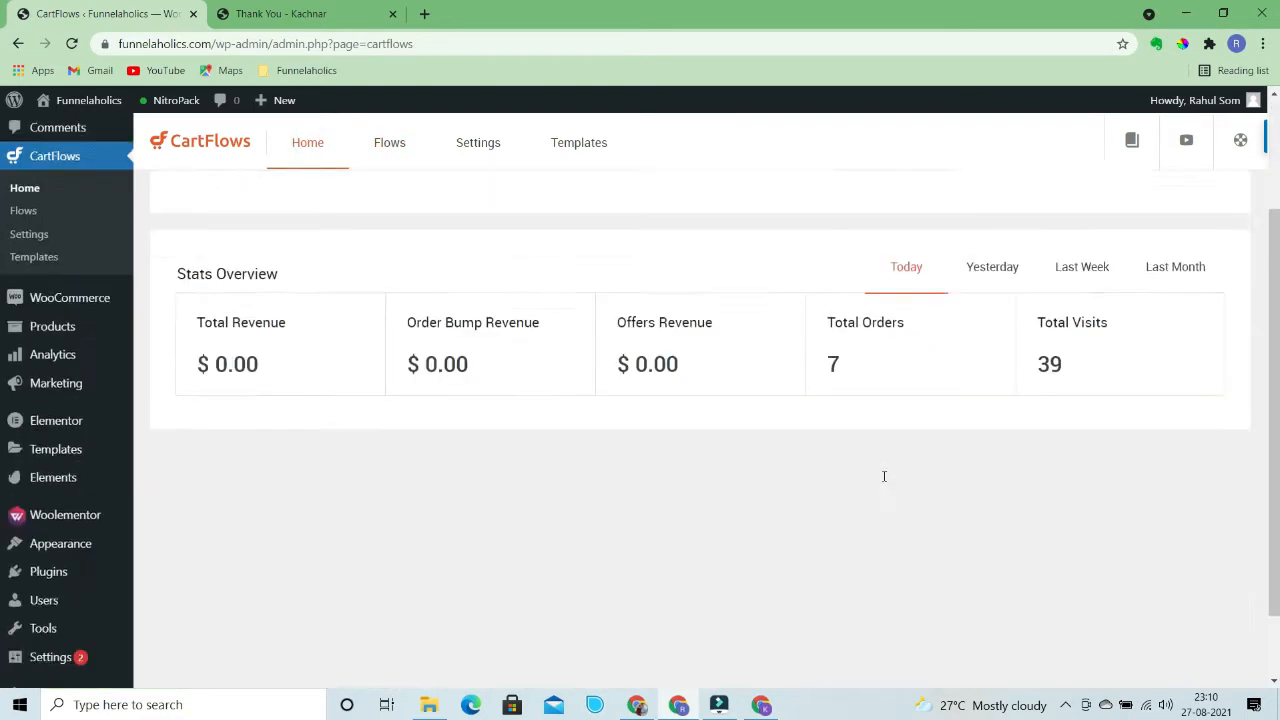
{"action": "scroll", "coordinate": [680, 549], "scroll_direction": "up", "scroll_amount": 5}
{"action": "left_click", "coordinate": [389, 143]}
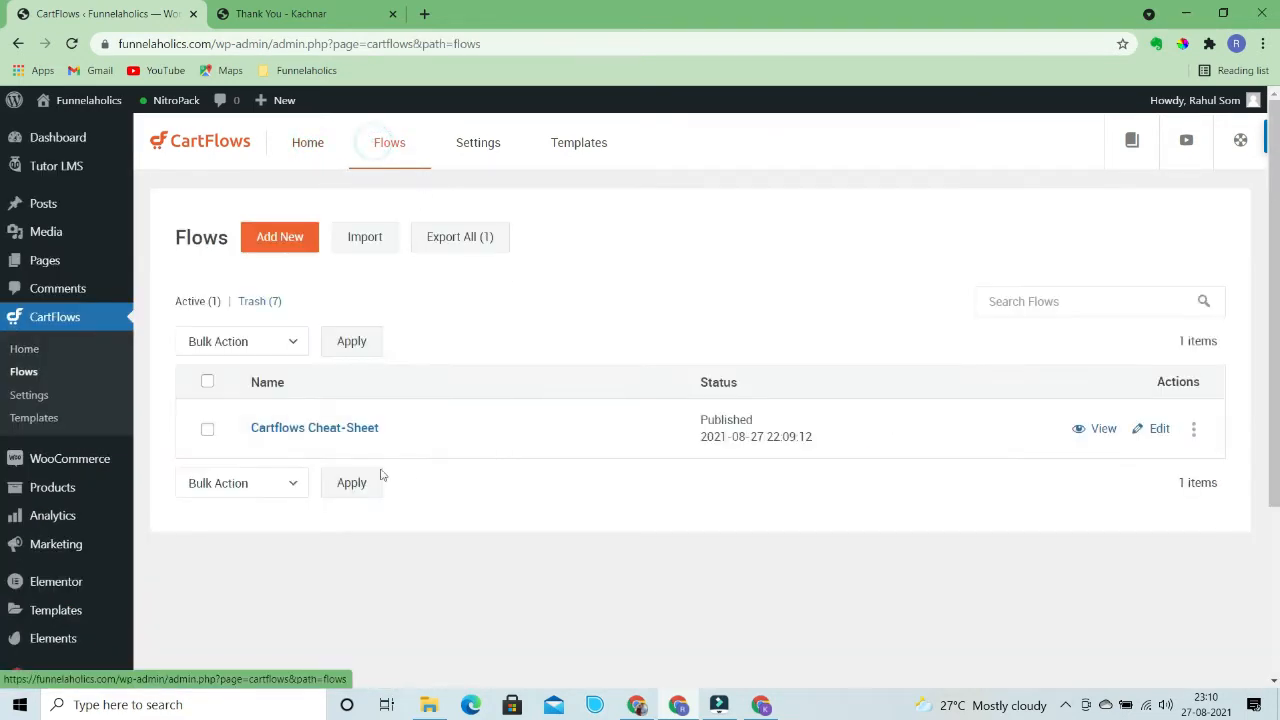
{"action": "scroll", "coordinate": [268, 545], "scroll_direction": "down", "scroll_amount": 3}
{"action": "scroll", "coordinate": [262, 545], "scroll_direction": "up", "scroll_amount": 3}
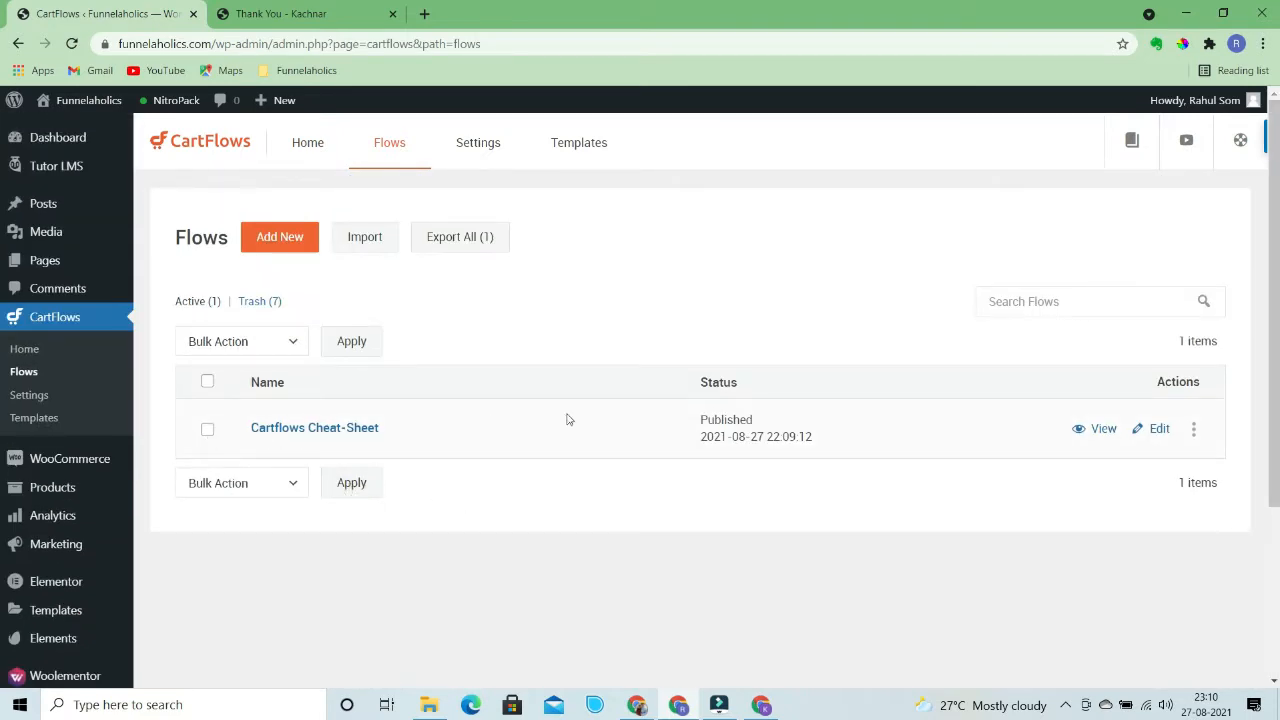
Look at the CartFlows settings and template library, and return to the flows list
{"action": "left_click", "coordinate": [478, 147]}
{"action": "left_click", "coordinate": [566, 136]}
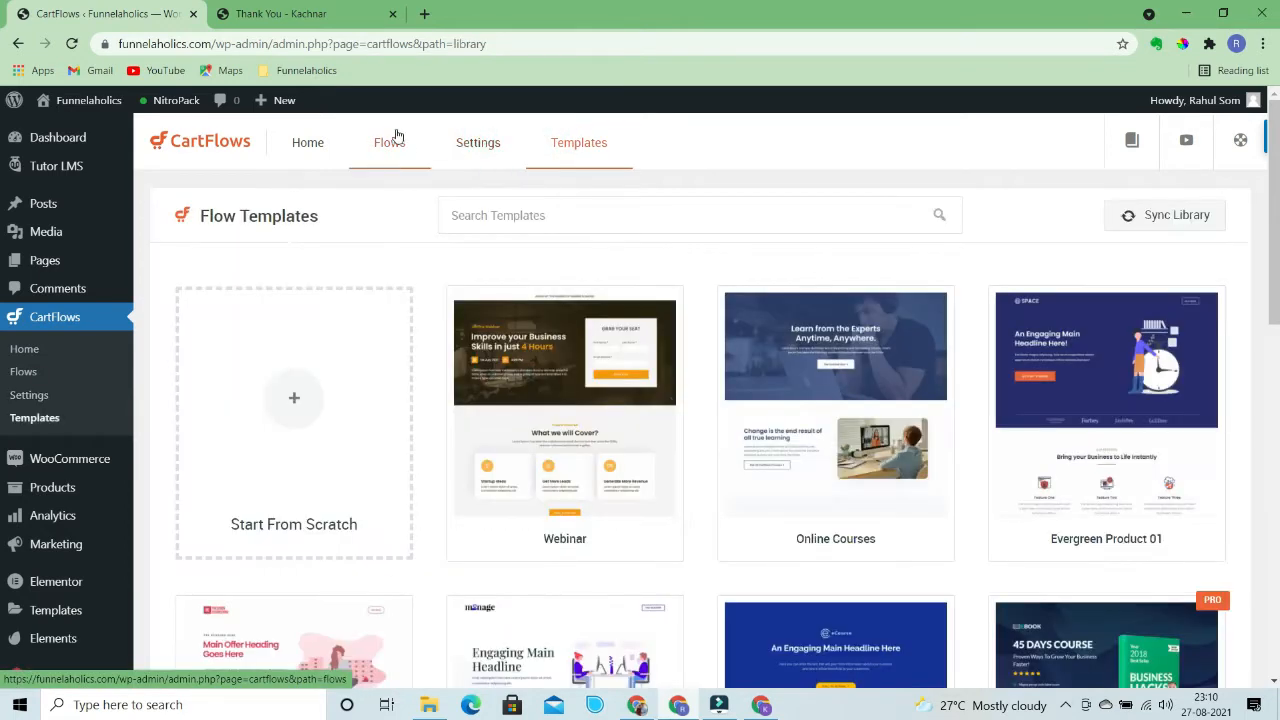
{"action": "left_click", "coordinate": [392, 136]}
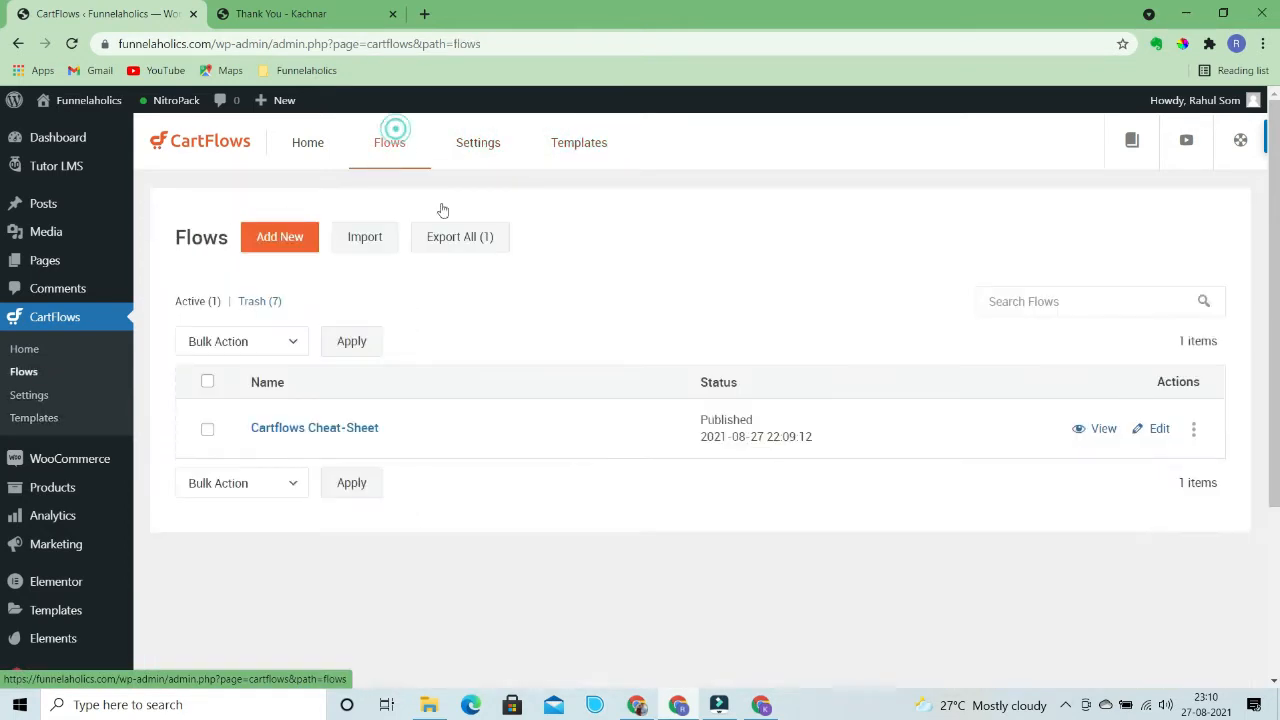
Start adding a new flow and browse the available flow templates
{"action": "left_click", "coordinate": [279, 240]}
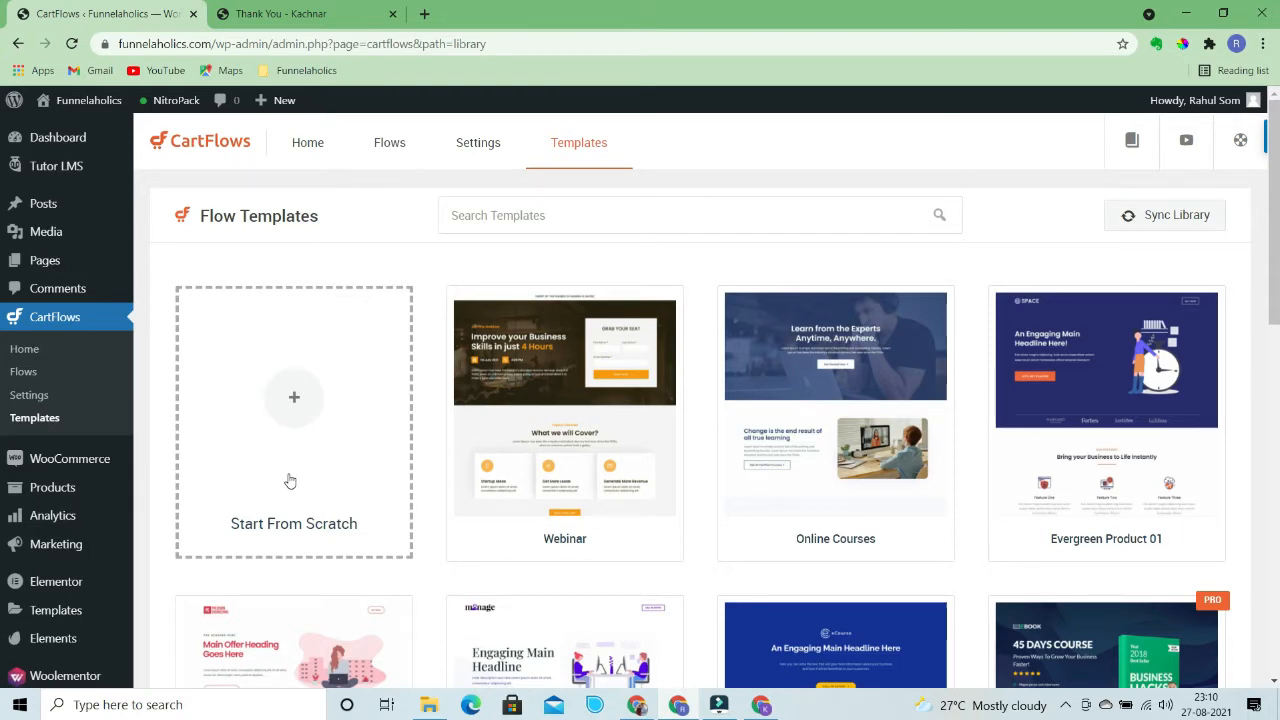
{"action": "scroll", "coordinate": [745, 474], "scroll_direction": "down", "scroll_amount": 3}
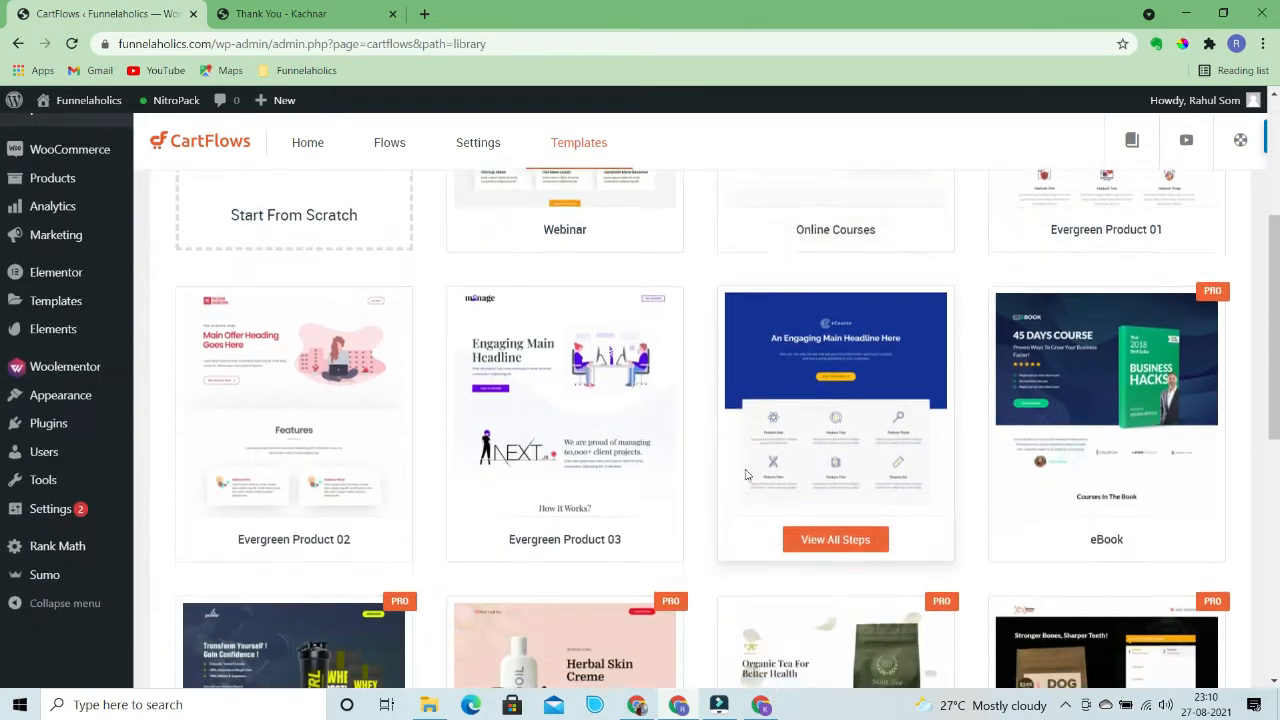
{"action": "scroll", "coordinate": [745, 474], "scroll_direction": "down", "scroll_amount": 5}
{"action": "scroll", "coordinate": [743, 586], "scroll_direction": "up", "scroll_amount": 2}
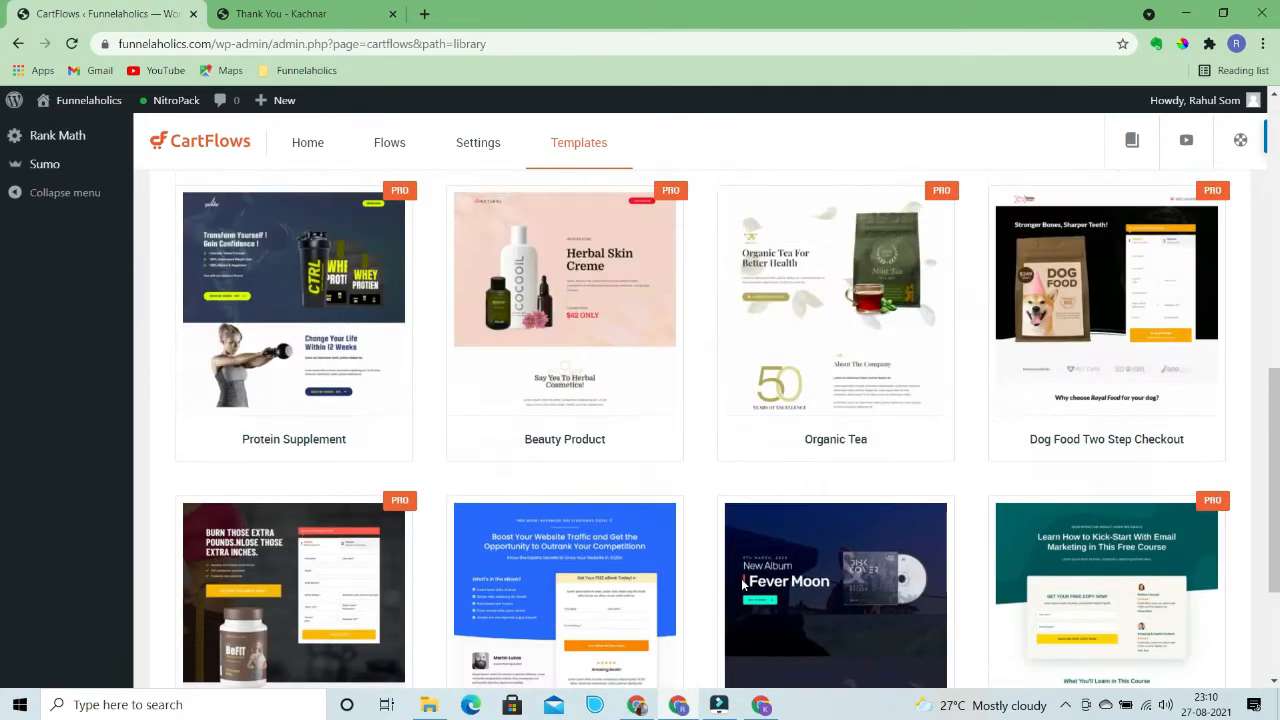
{"action": "scroll", "coordinate": [741, 578], "scroll_direction": "up", "scroll_amount": 2}
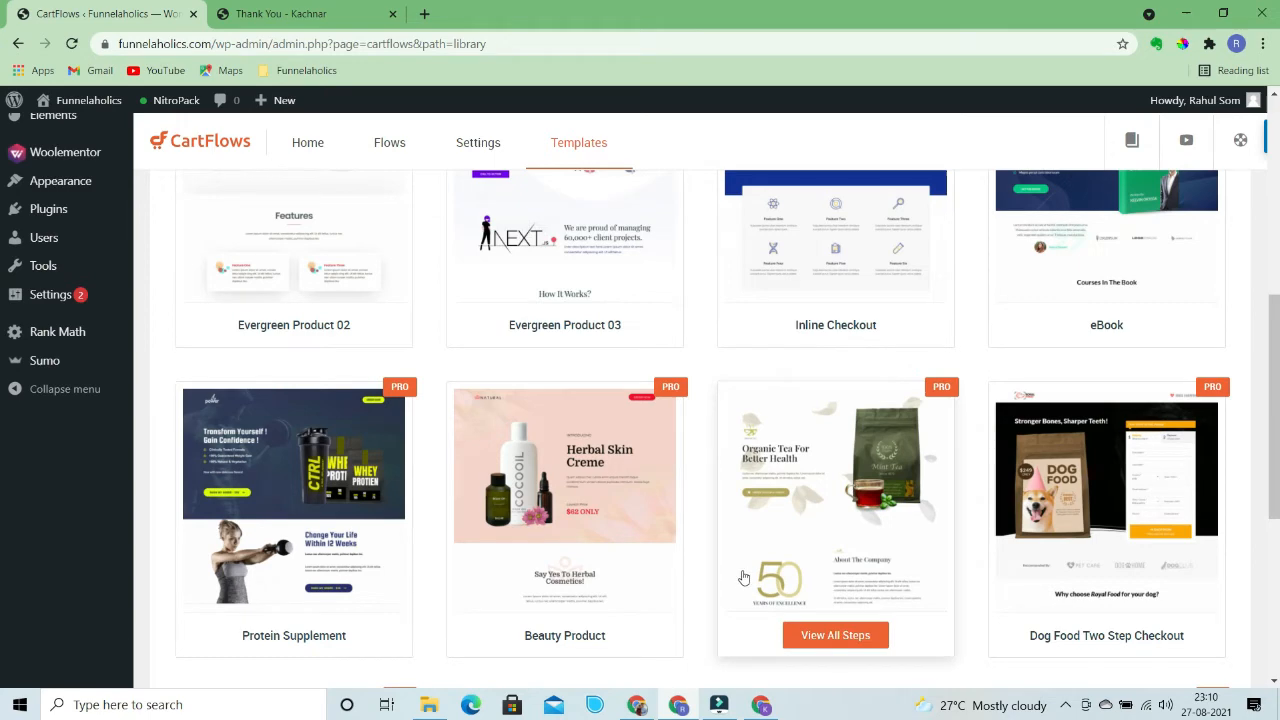
{"action": "scroll", "coordinate": [1145, 495], "scroll_direction": "down", "scroll_amount": 2}
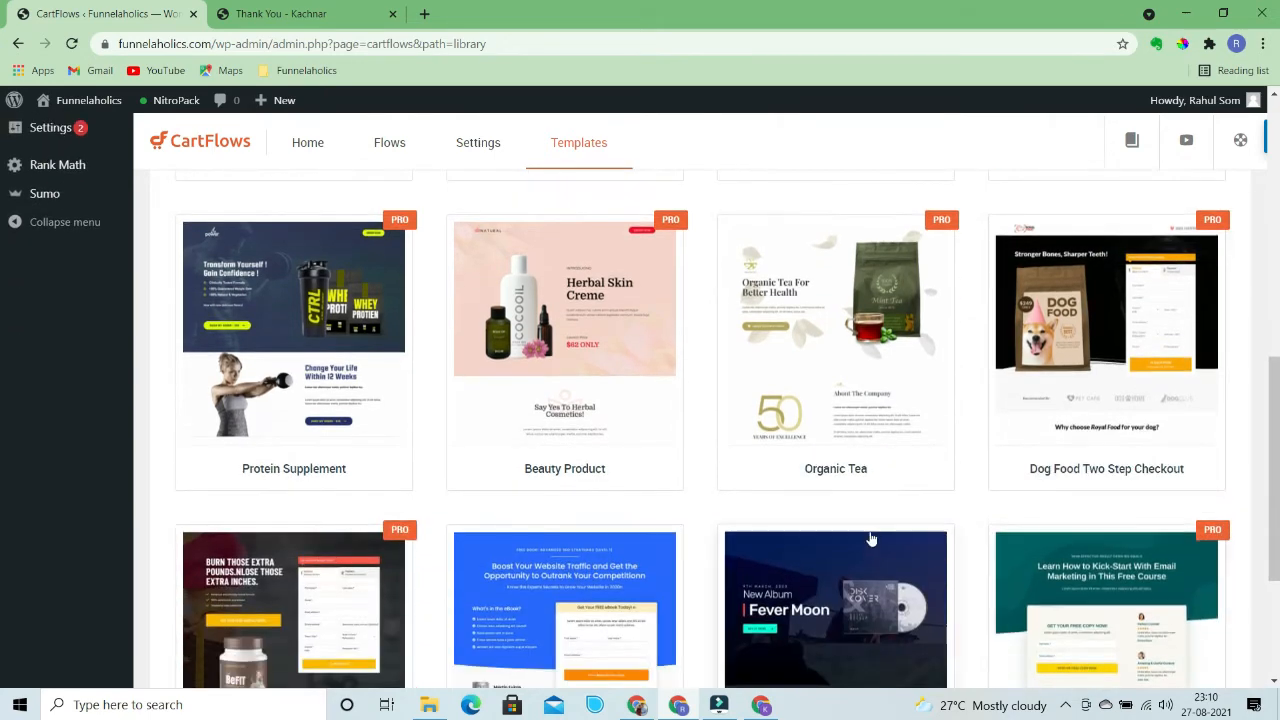
{"action": "scroll", "coordinate": [870, 540], "scroll_direction": "down", "scroll_amount": 3}
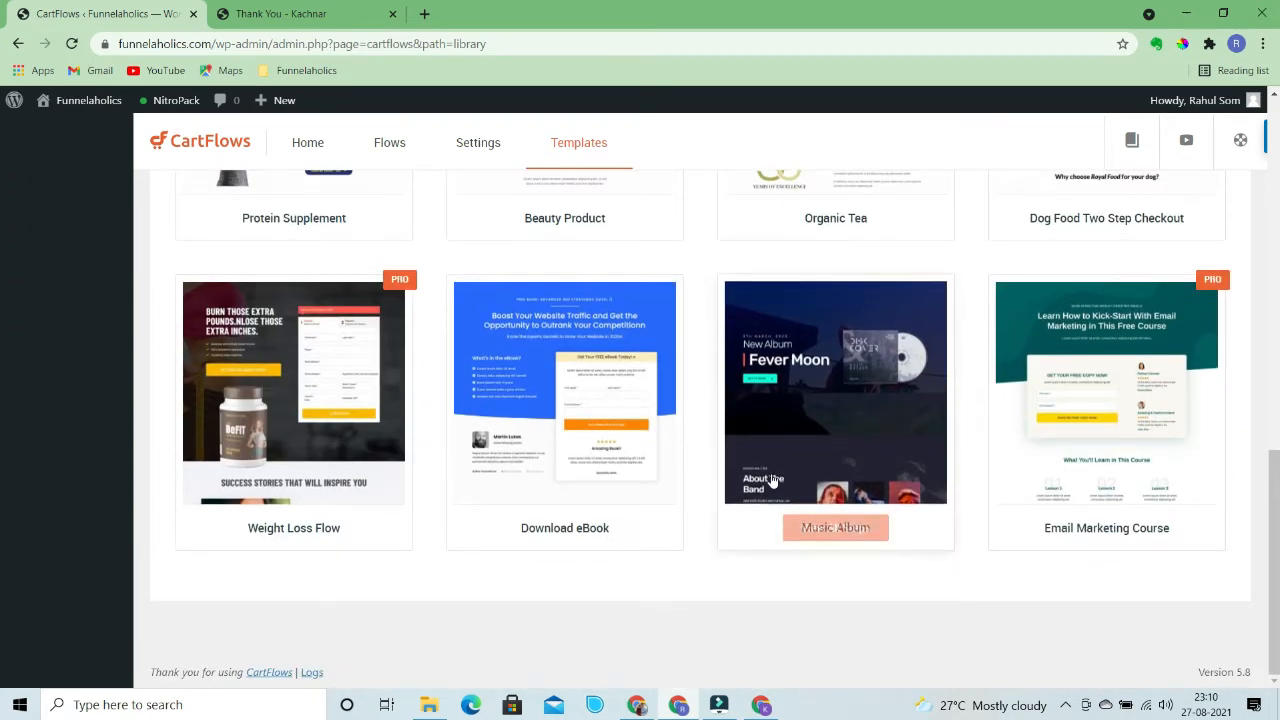
{"action": "scroll", "coordinate": [762, 475], "scroll_direction": "up", "scroll_amount": 2}
{"action": "scroll", "coordinate": [761, 474], "scroll_direction": "down", "scroll_amount": 2}
{"action": "scroll", "coordinate": [1160, 480], "scroll_direction": "up", "scroll_amount": 1}
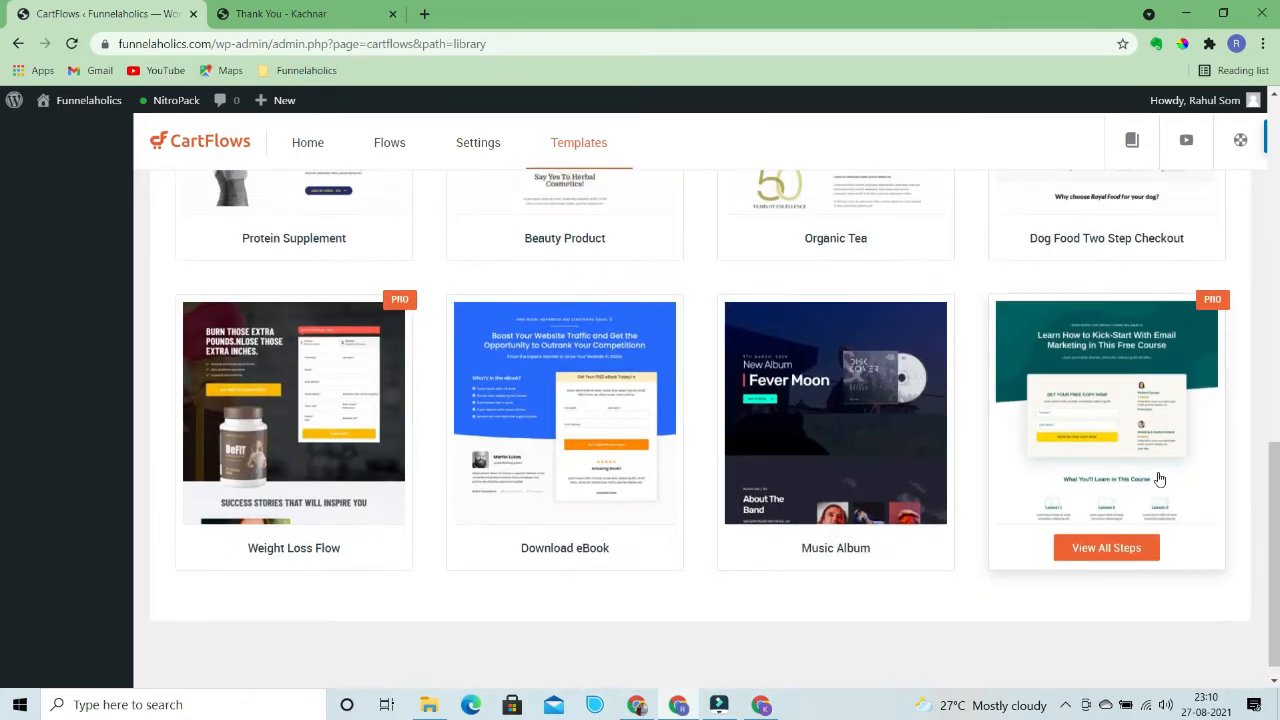
{"action": "scroll", "coordinate": [835, 520], "scroll_direction": "down", "scroll_amount": 1}
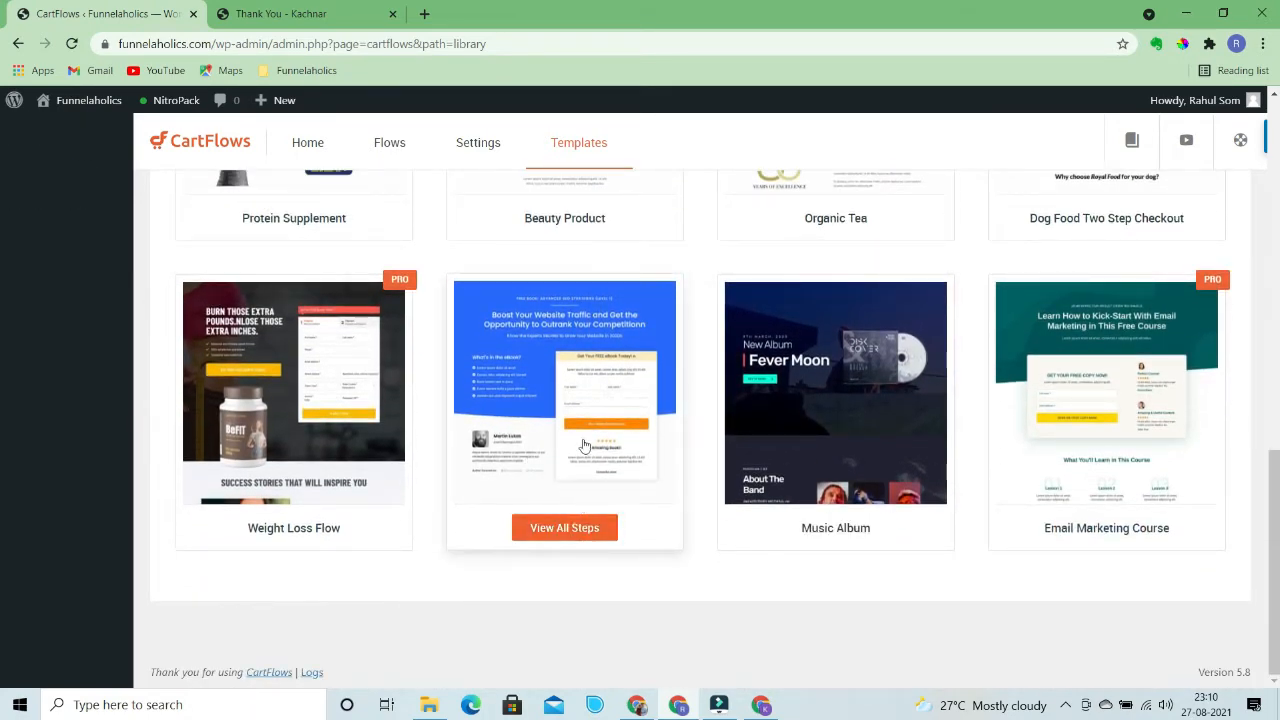
Import the Download eBook template as a new flow named Free Download
{"action": "left_click", "coordinate": [545, 430]}
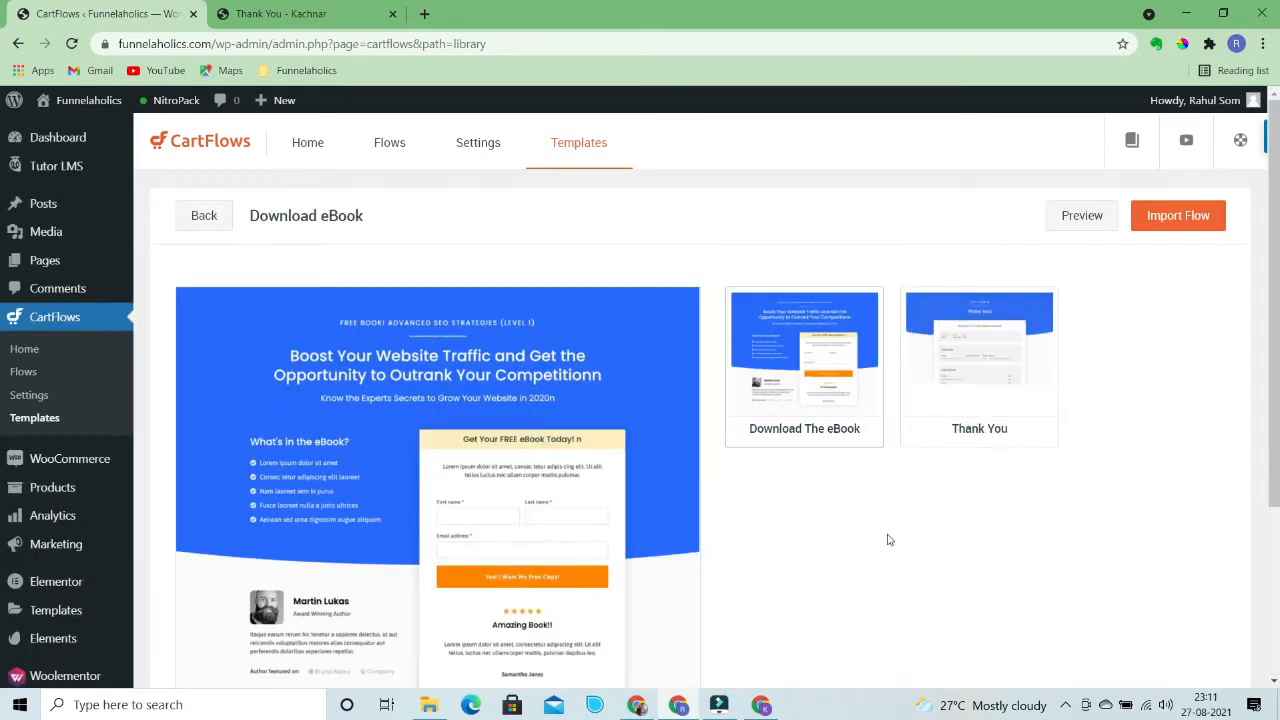
{"action": "scroll", "coordinate": [621, 515], "scroll_direction": "down", "scroll_amount": 3}
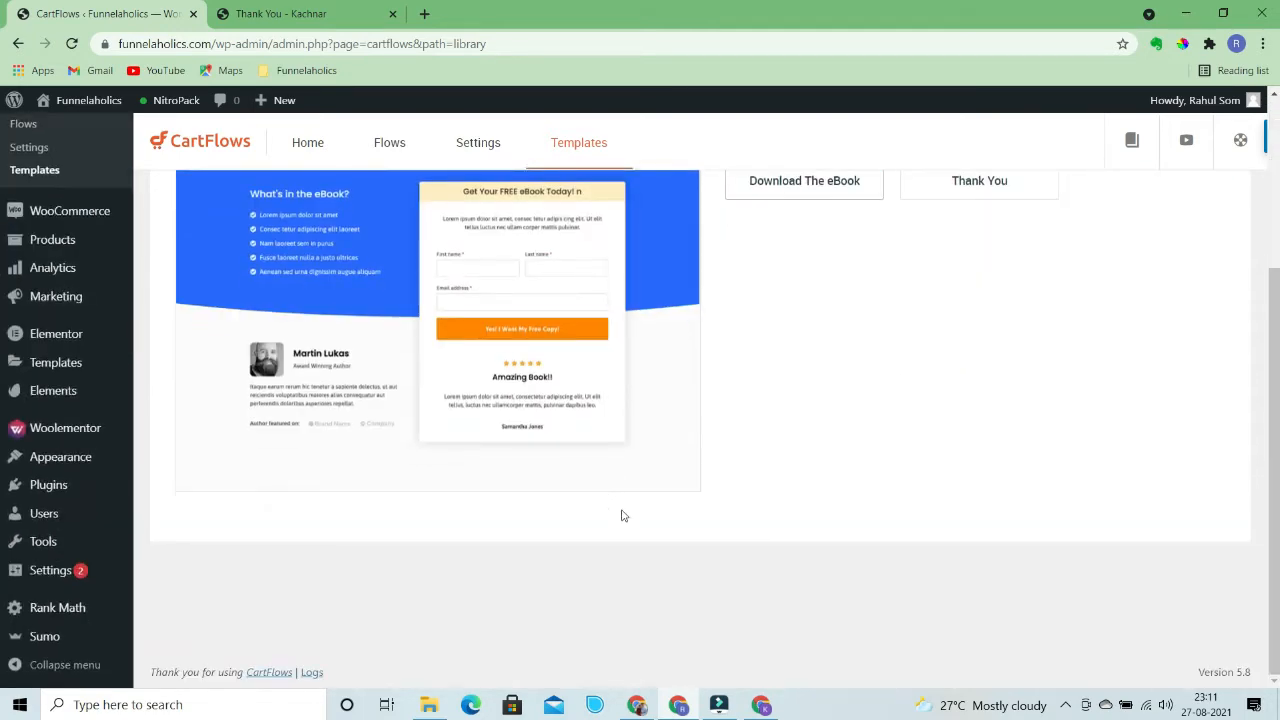
{"action": "scroll", "coordinate": [749, 514], "scroll_direction": "up", "scroll_amount": 3}
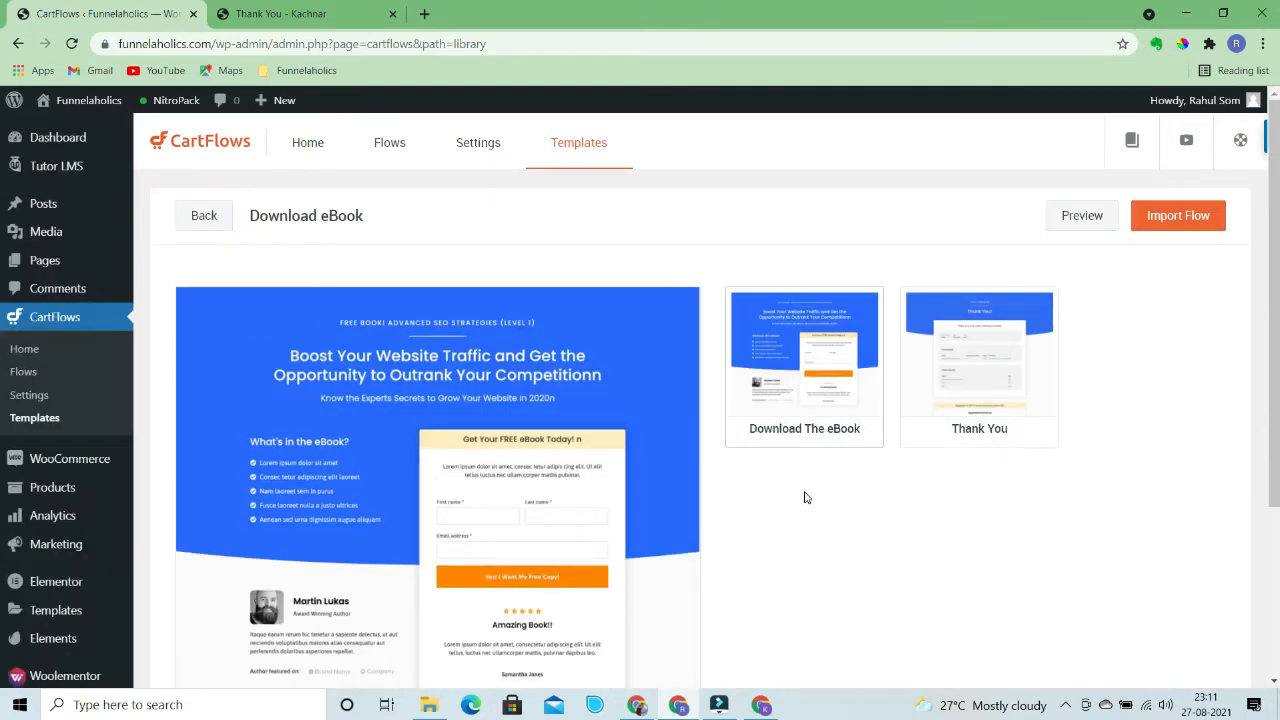
{"action": "left_click", "coordinate": [1175, 222]}
{"action": "left_click", "coordinate": [582, 349]}
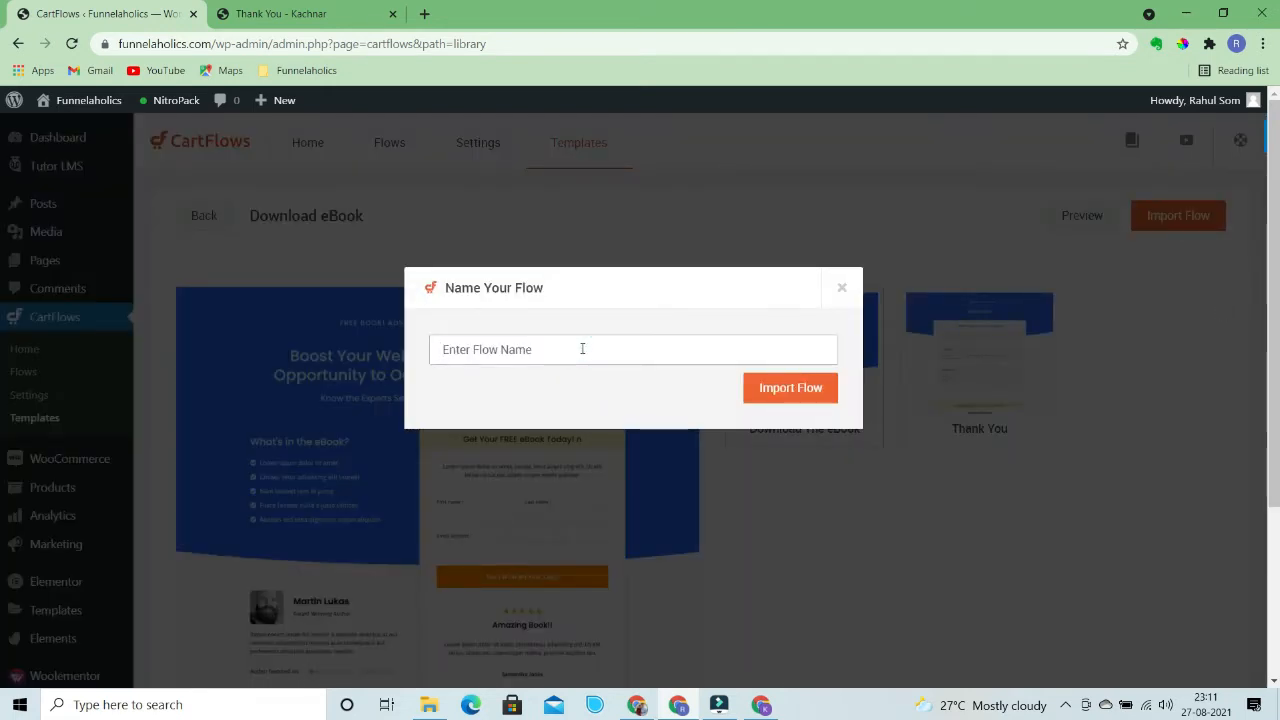
{"action": "type", "text": "Do"}
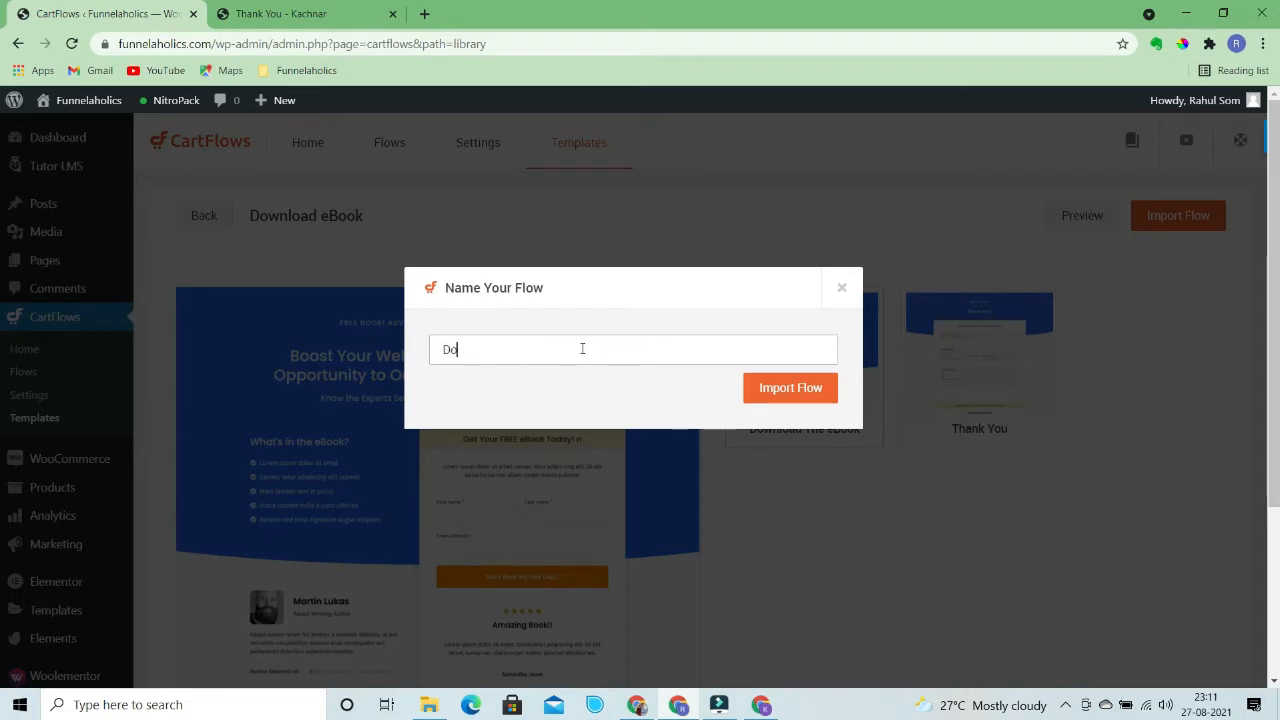
{"action": "key", "text": "BackSpace"}
{"action": "key", "text": "BackSpace"}
{"action": "type", "text": "Free"}
{"action": "type", "text": "Download"}
{"action": "left_click", "coordinate": [767, 397]}
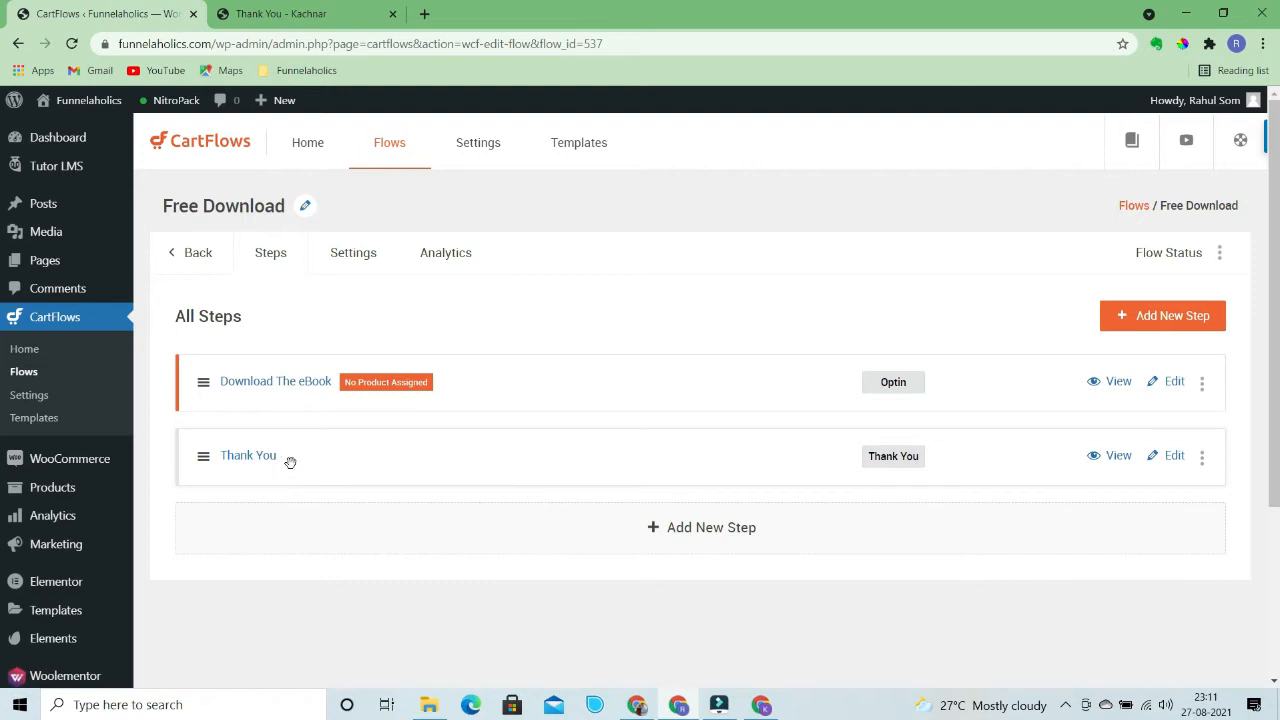
View the flow's Download The eBook opt-in page on the site and close it
{"action": "left_click", "coordinate": [1118, 385]}
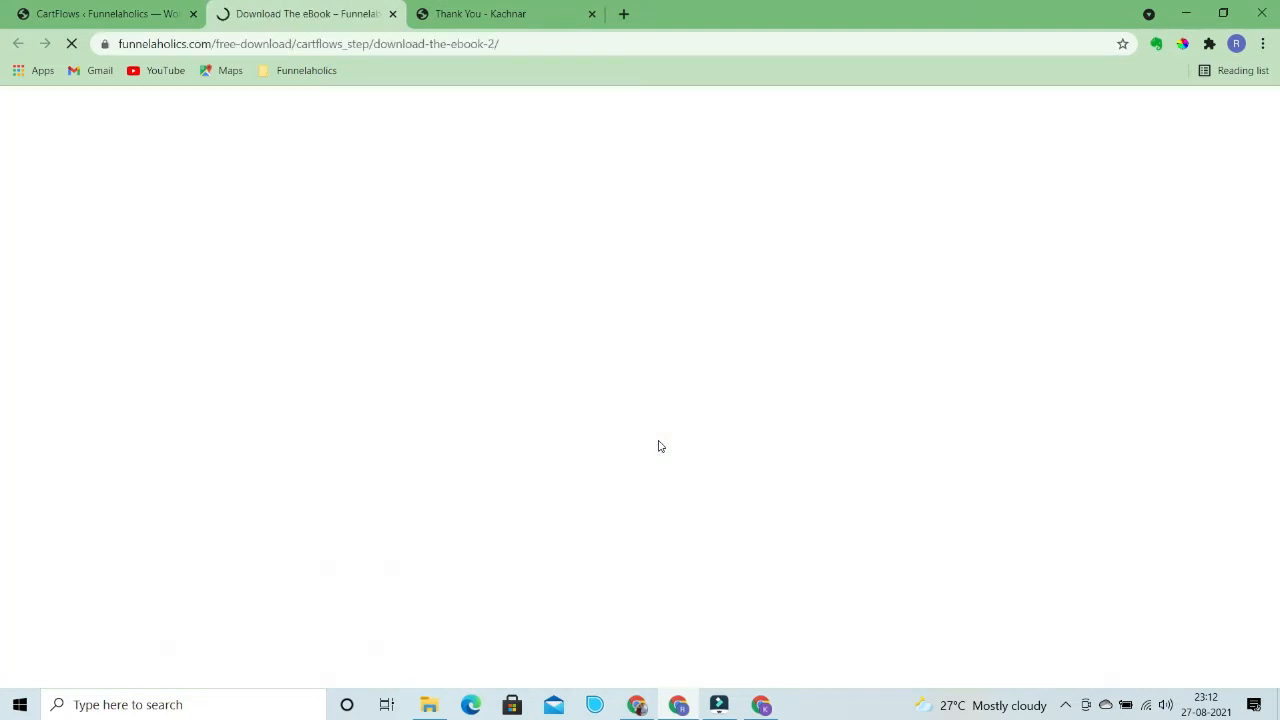
{"action": "scroll", "coordinate": [717, 444], "scroll_direction": "down", "scroll_amount": 4}
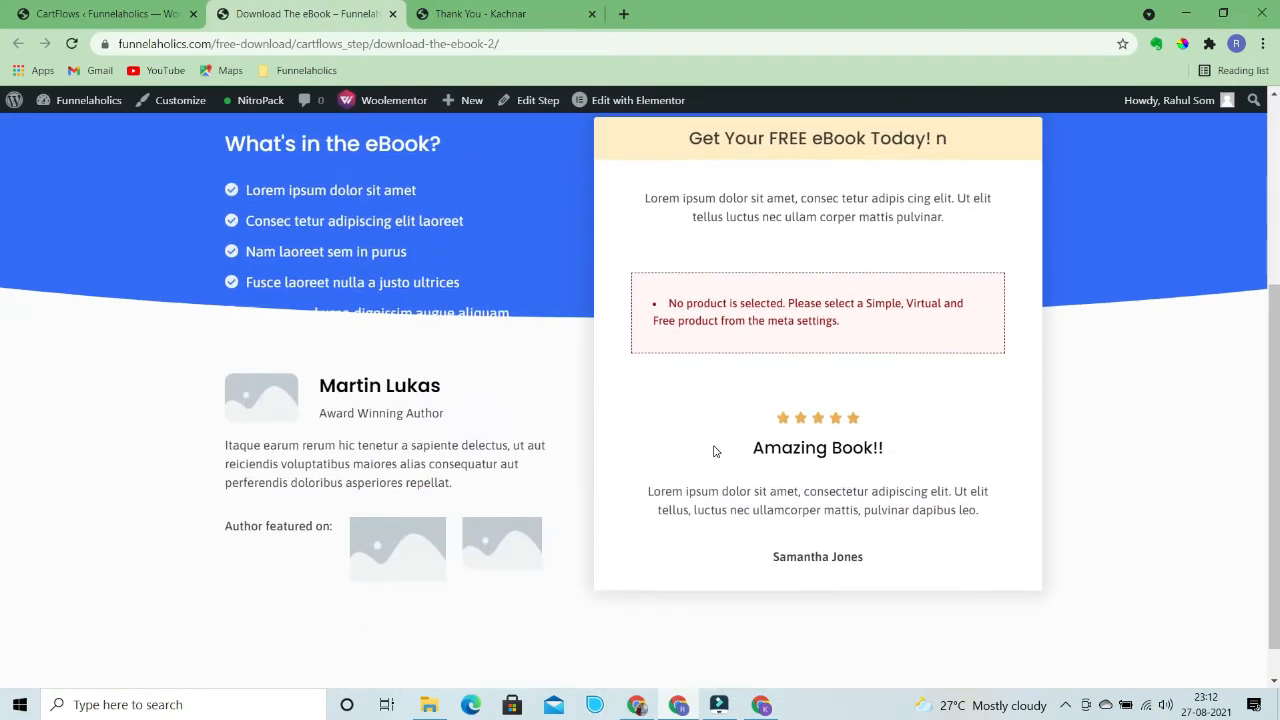
{"action": "scroll", "coordinate": [558, 581], "scroll_direction": "up", "scroll_amount": 4}
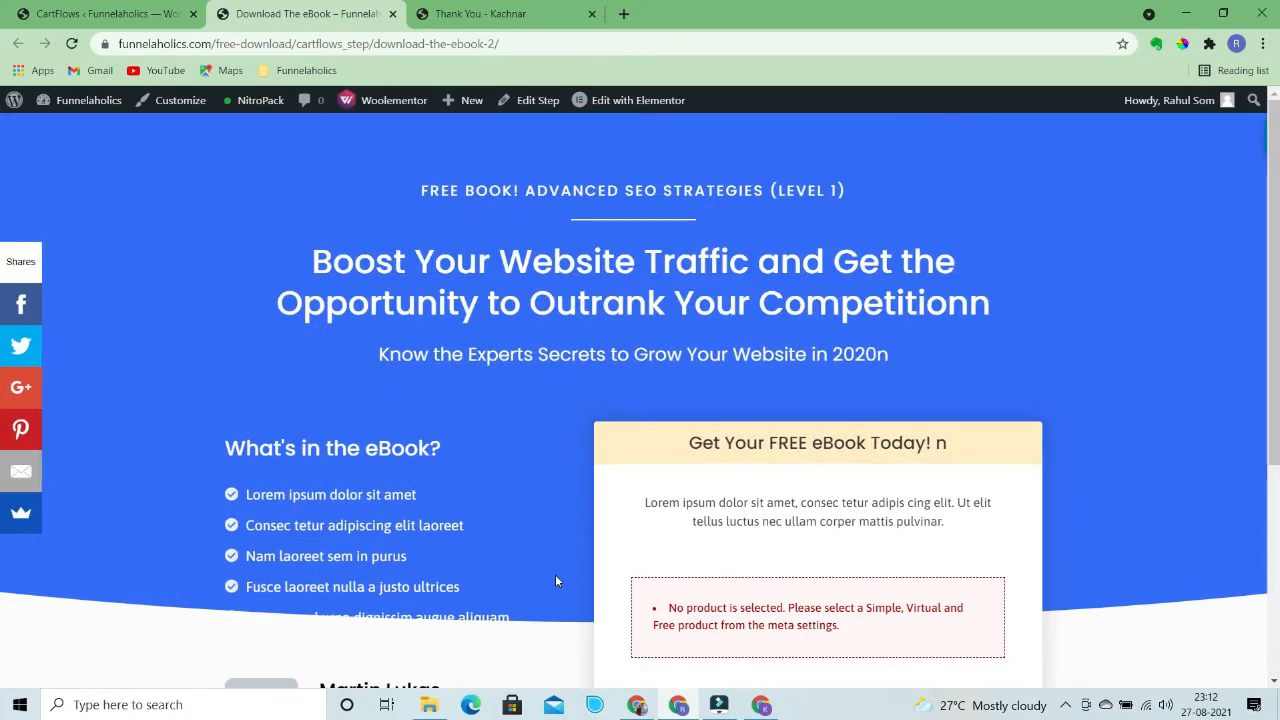
{"action": "scroll", "coordinate": [557, 580], "scroll_direction": "down", "scroll_amount": 4}
{"action": "scroll", "coordinate": [555, 575], "scroll_direction": "up", "scroll_amount": 4}
{"action": "left_click", "coordinate": [392, 14]}
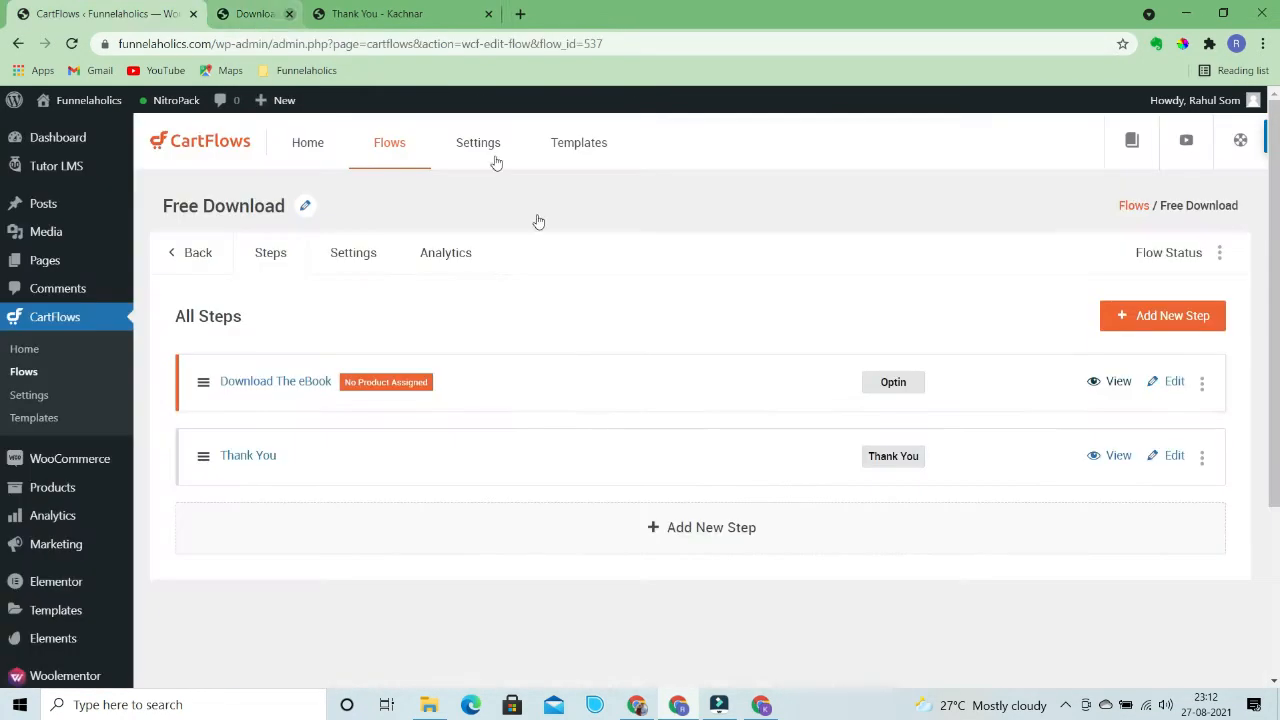
View the flow's Thank You page on the site and close it
{"action": "left_click", "coordinate": [1112, 456]}
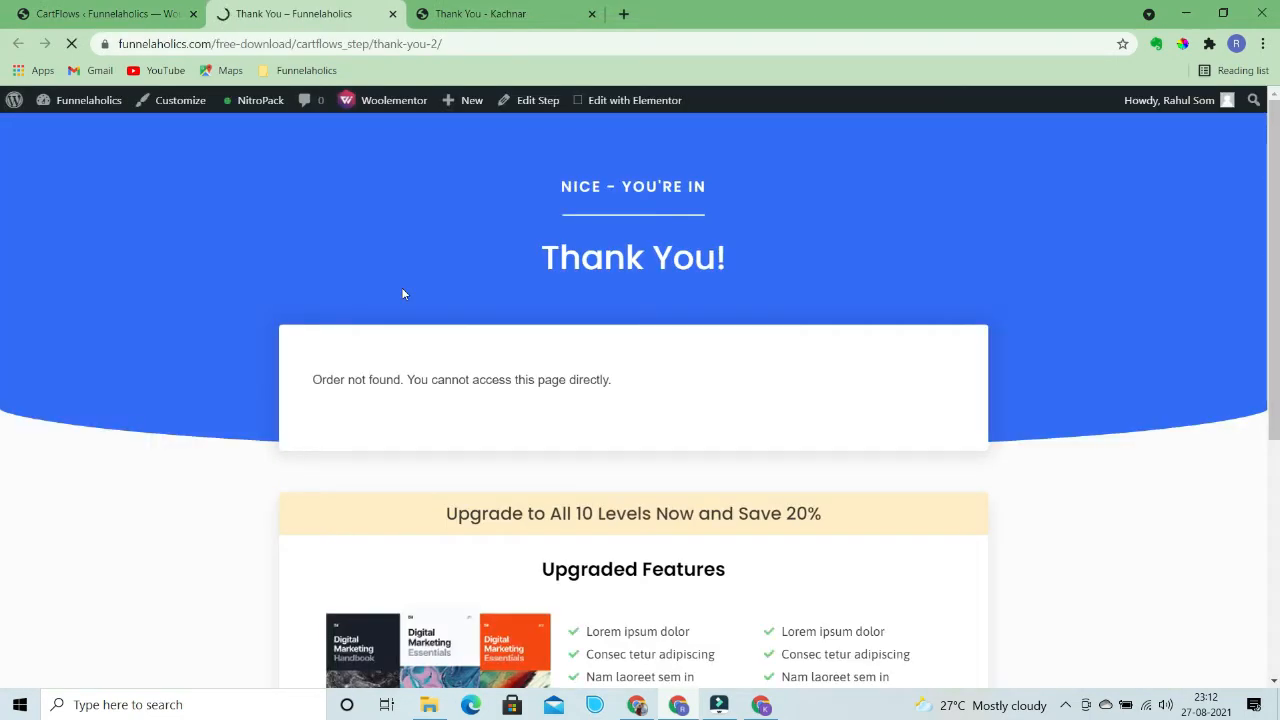
{"action": "scroll", "coordinate": [401, 287], "scroll_direction": "down", "scroll_amount": 4}
{"action": "scroll", "coordinate": [401, 287], "scroll_direction": "up", "scroll_amount": 4}
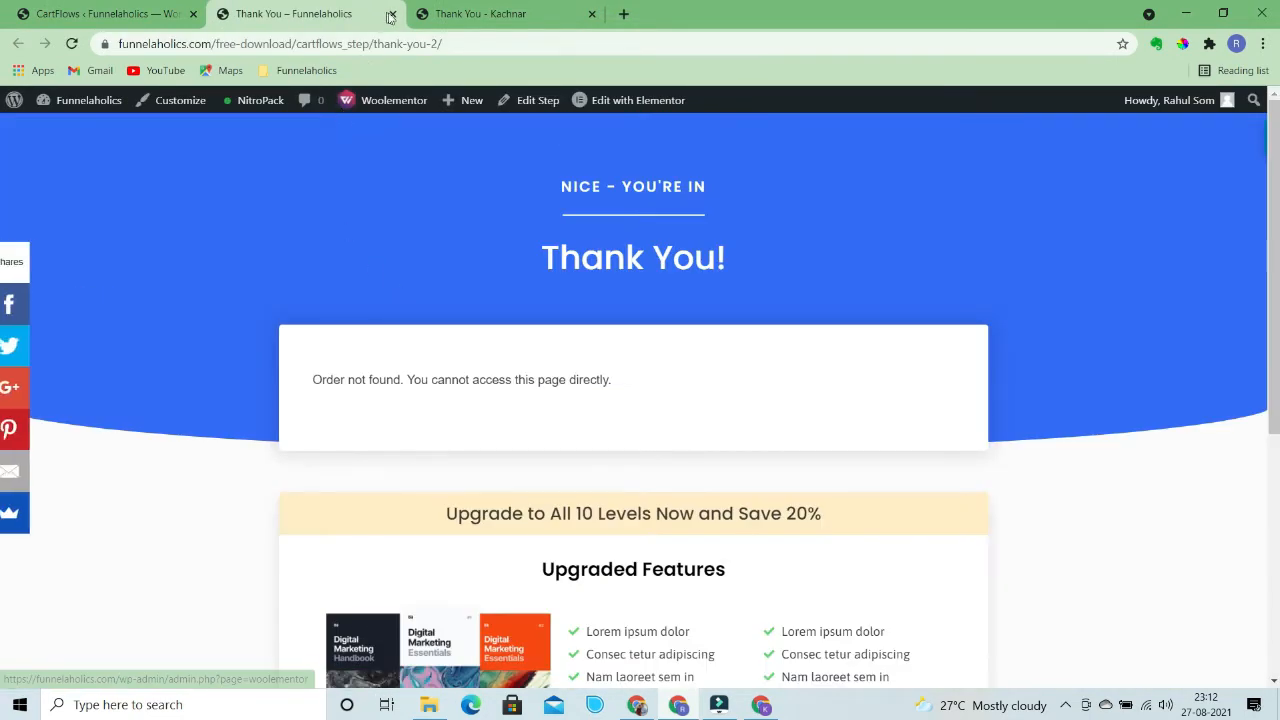
{"action": "left_click", "coordinate": [392, 14]}
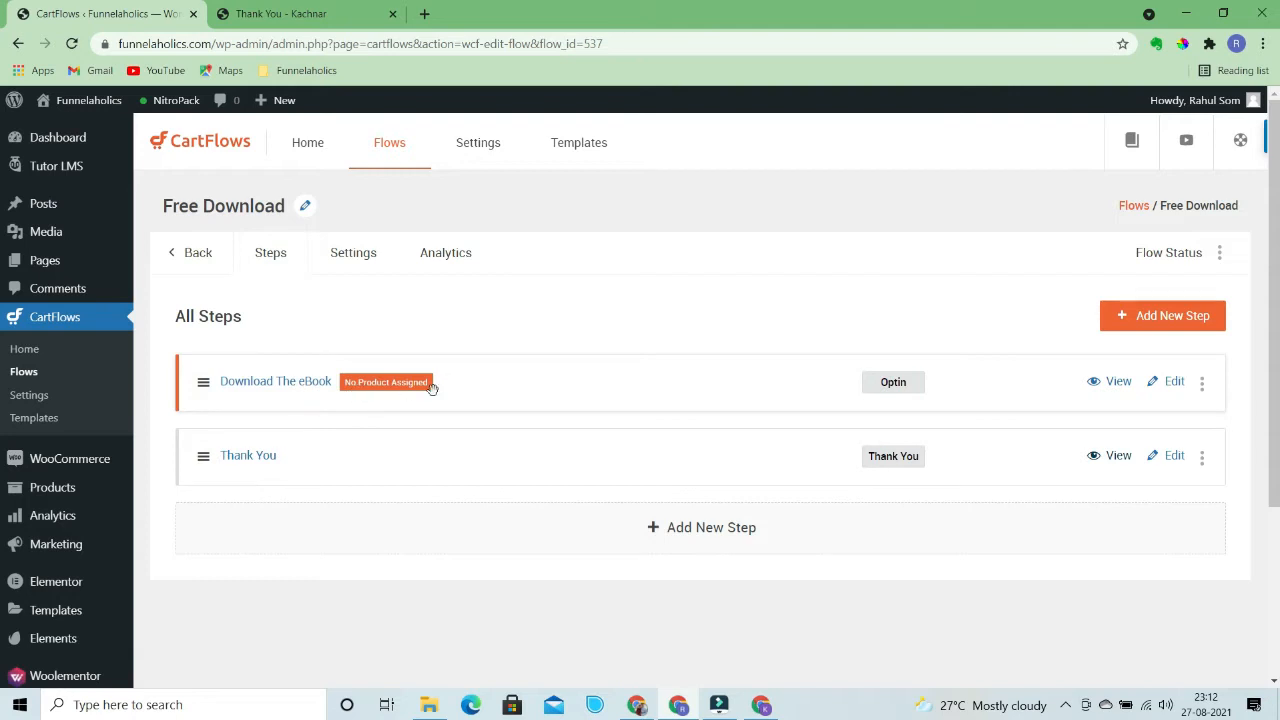
Start a new WooCommerce product and name it Downloadable PDF
{"action": "mouse_move", "coordinate": [47, 500]}
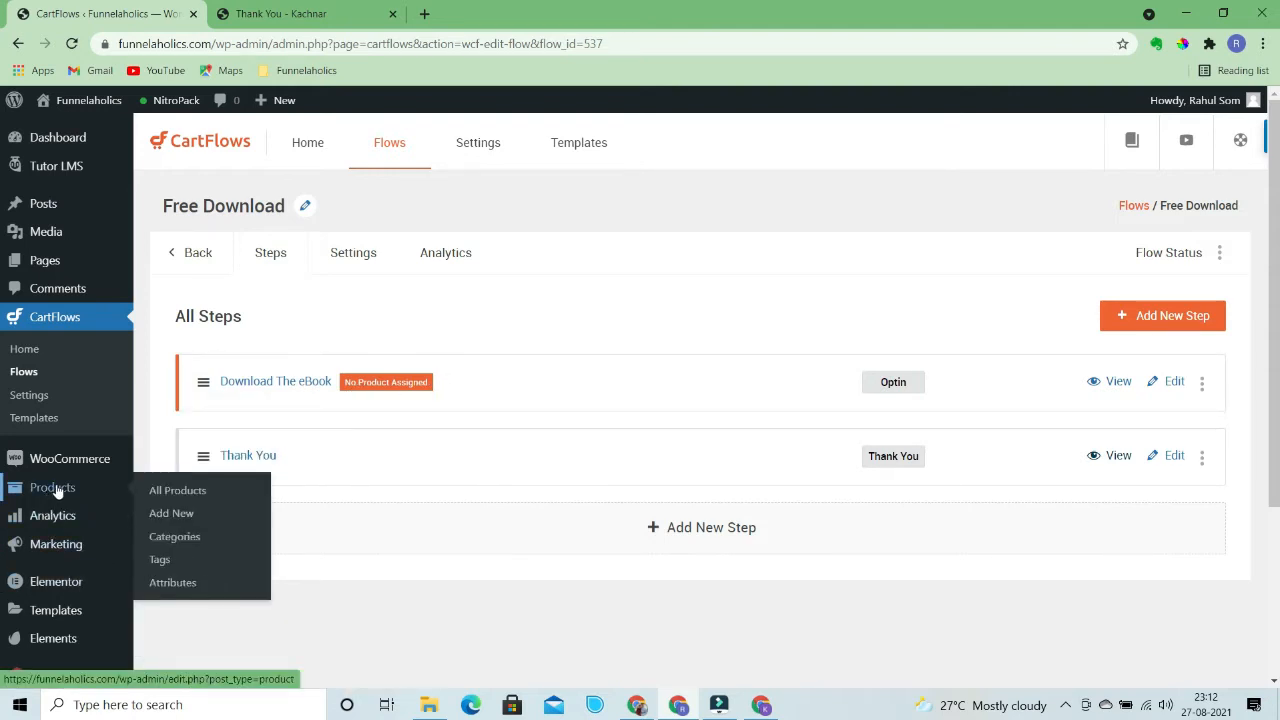
{"action": "left_click", "coordinate": [166, 514]}
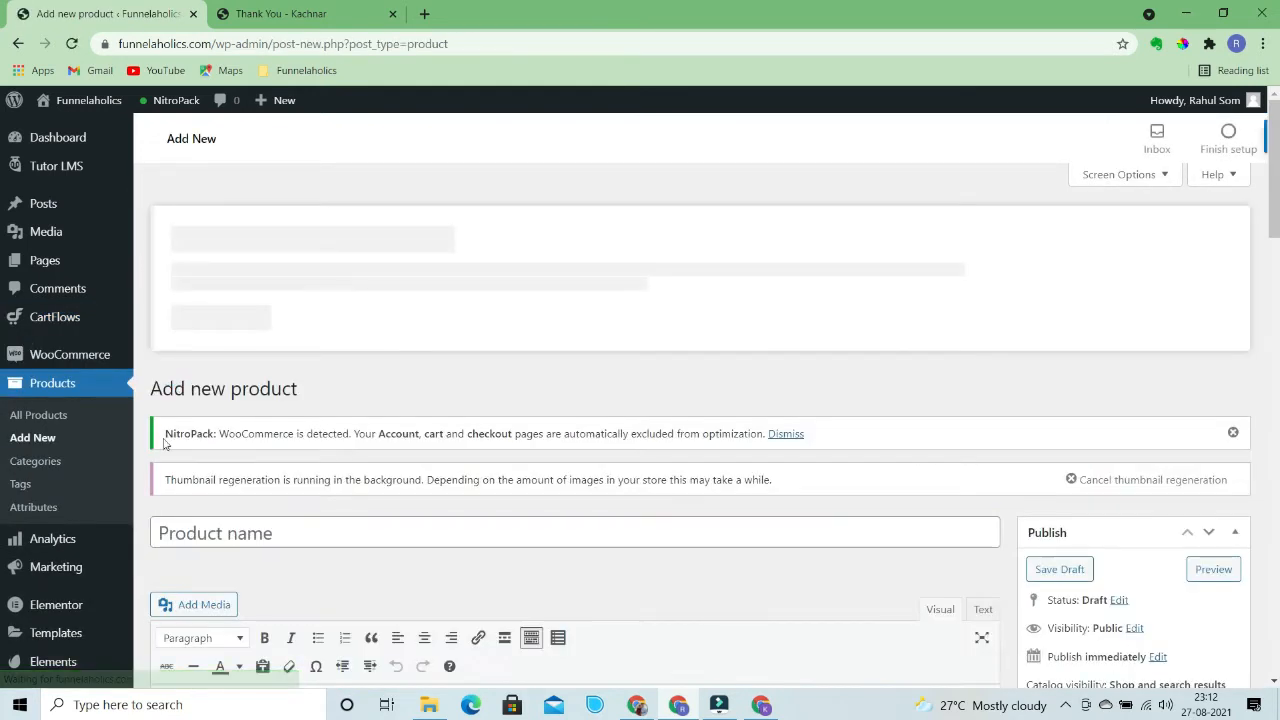
{"action": "left_click", "coordinate": [174, 527]}
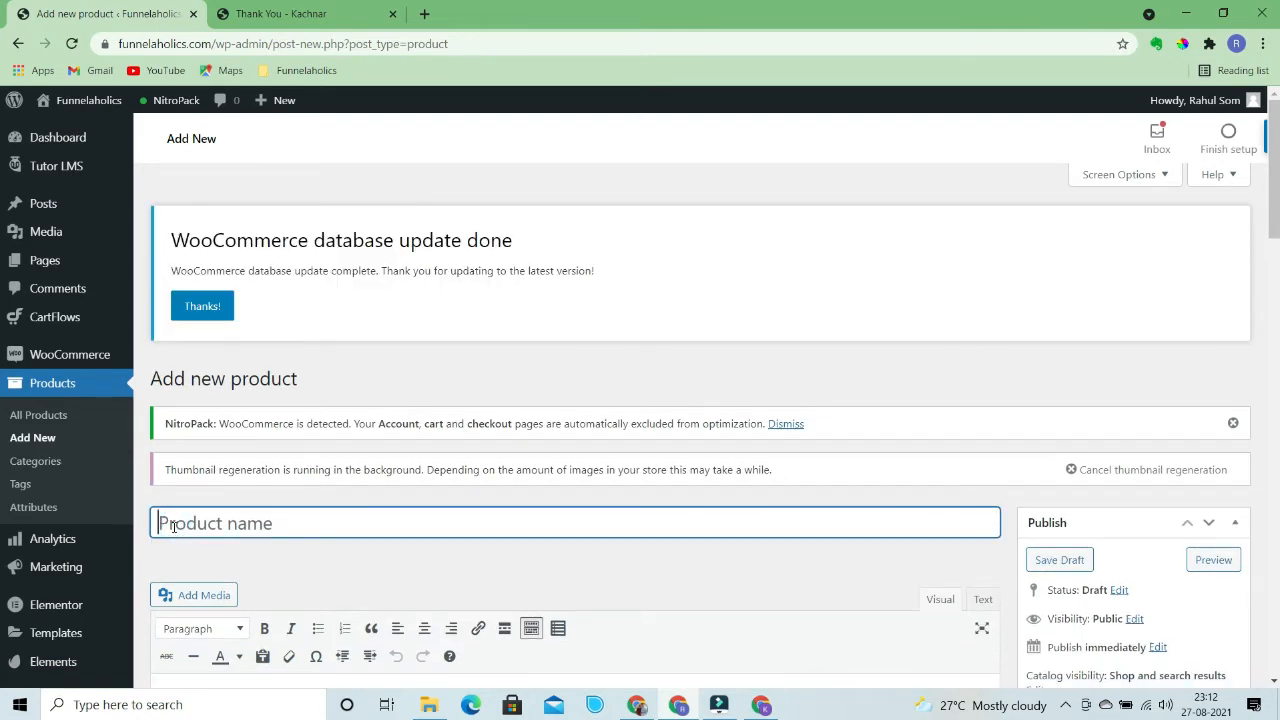
{"action": "type", "text": "Dowloadable PDF"}
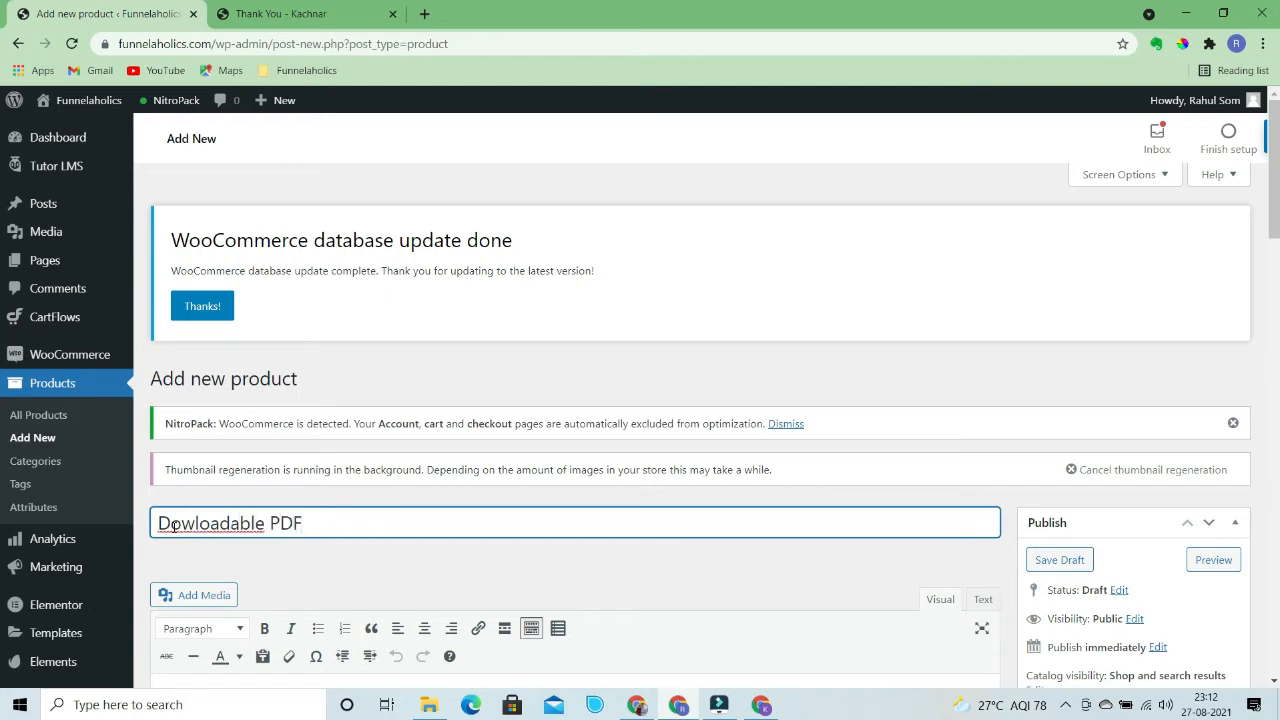
{"action": "key", "text": "Left"}
{"action": "key", "text": "Left"}
{"action": "key", "text": "Left"}
{"action": "key", "text": "Left"}
{"action": "key", "text": "Left"}
{"action": "key", "text": "Left"}
{"action": "key", "text": "Left"}
{"action": "key", "text": "Left"}
{"action": "key", "text": "Left"}
{"action": "type", "text": "n"}
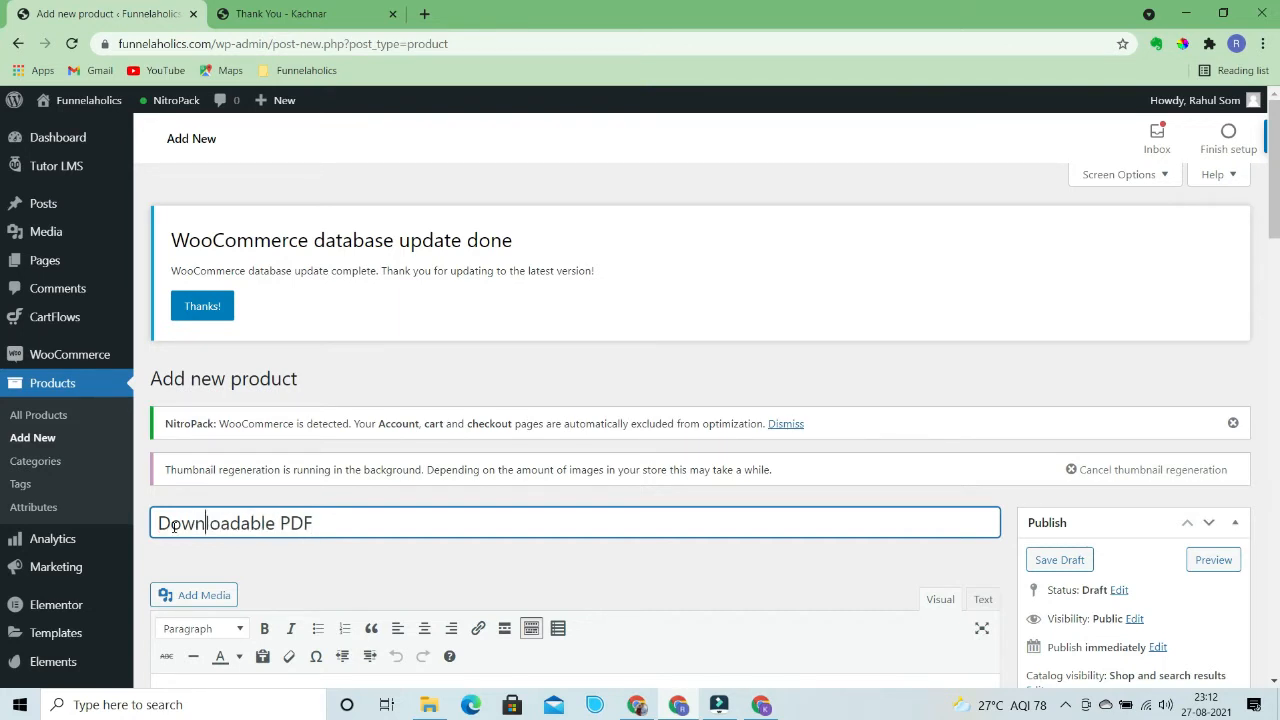
Mark the product as virtual and downloadable and set its regular price to 0
{"action": "scroll", "coordinate": [603, 531], "scroll_direction": "down", "scroll_amount": 7}
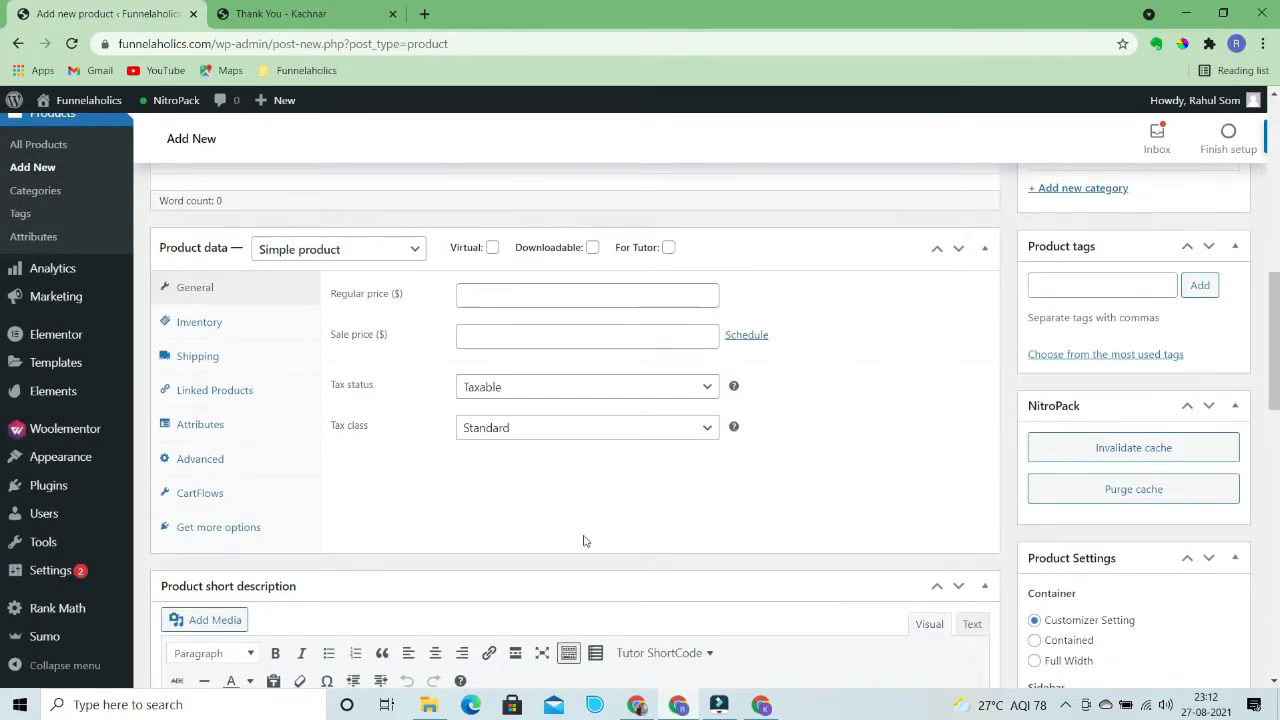
{"action": "left_click", "coordinate": [492, 248]}
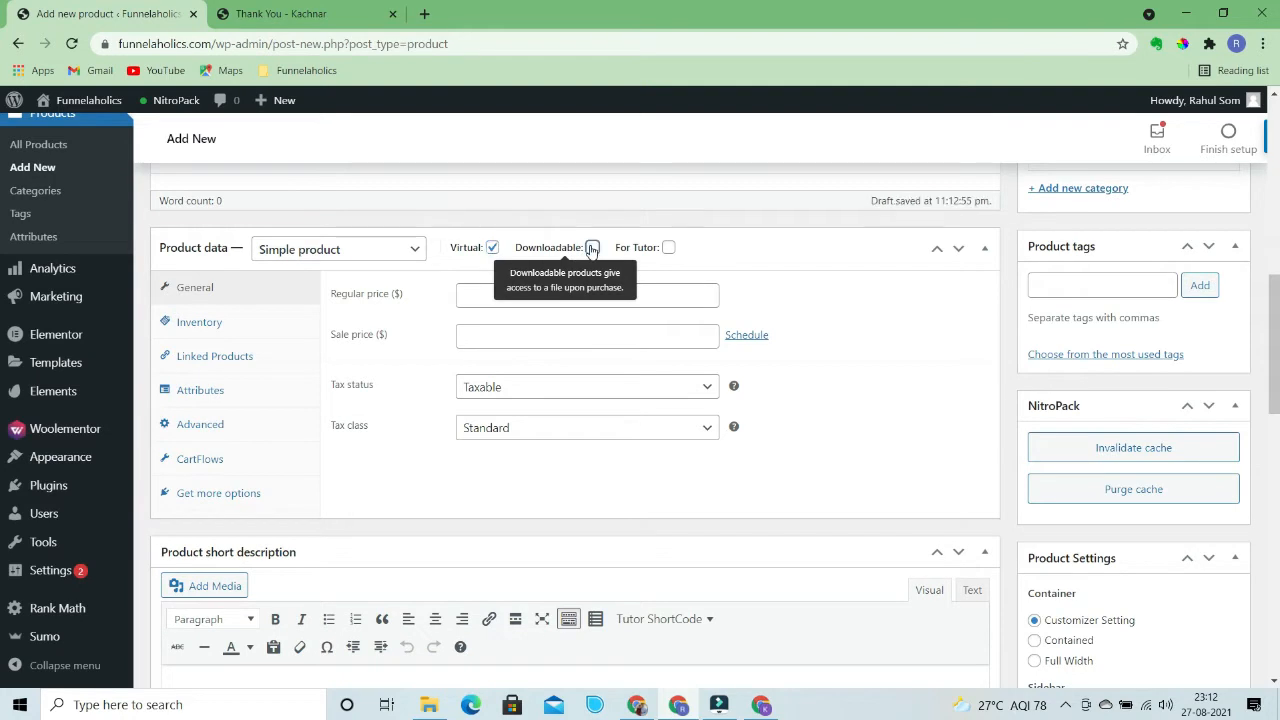
{"action": "left_click", "coordinate": [592, 247]}
{"action": "left_click", "coordinate": [479, 293]}
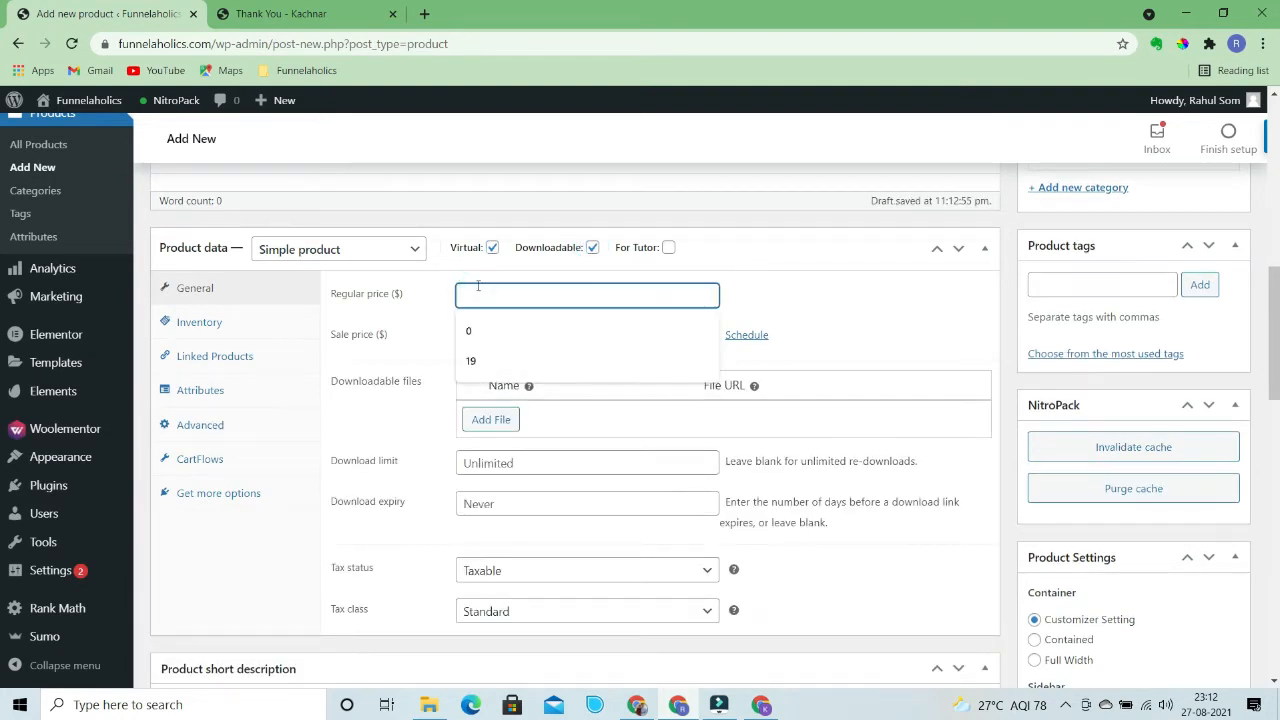
{"action": "type", "text": "0"}
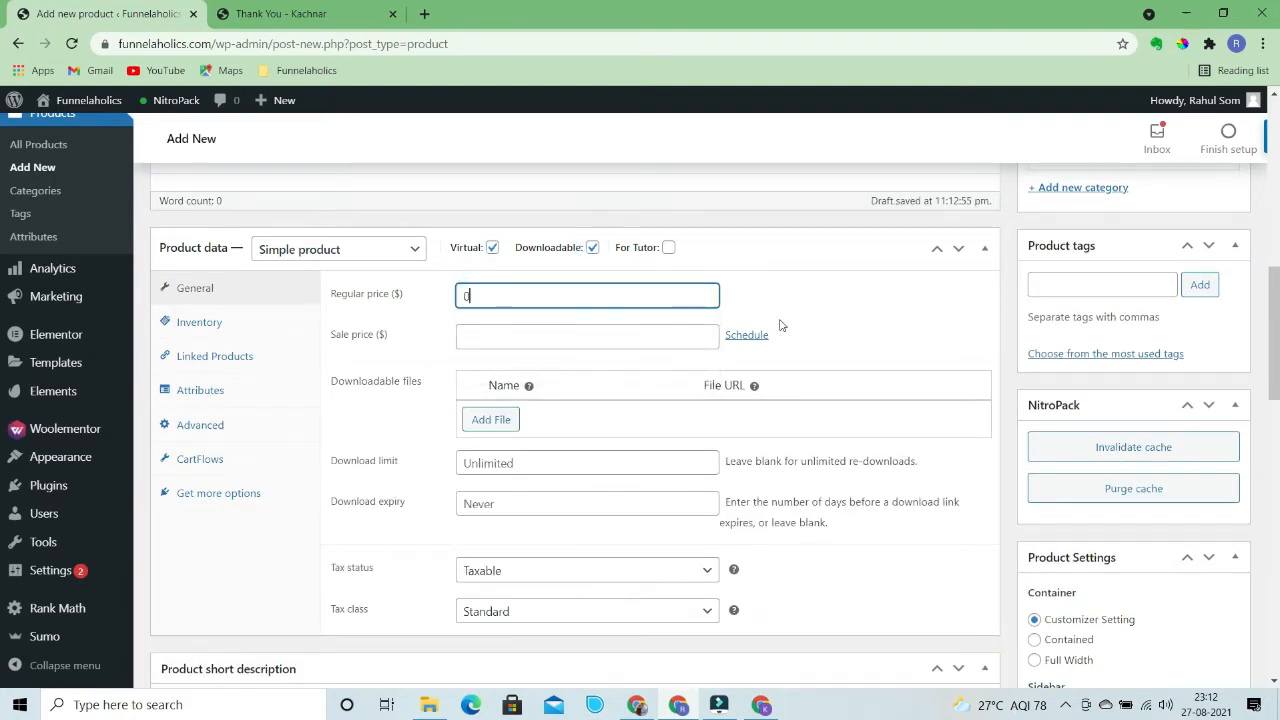
{"action": "left_click", "coordinate": [836, 300]}
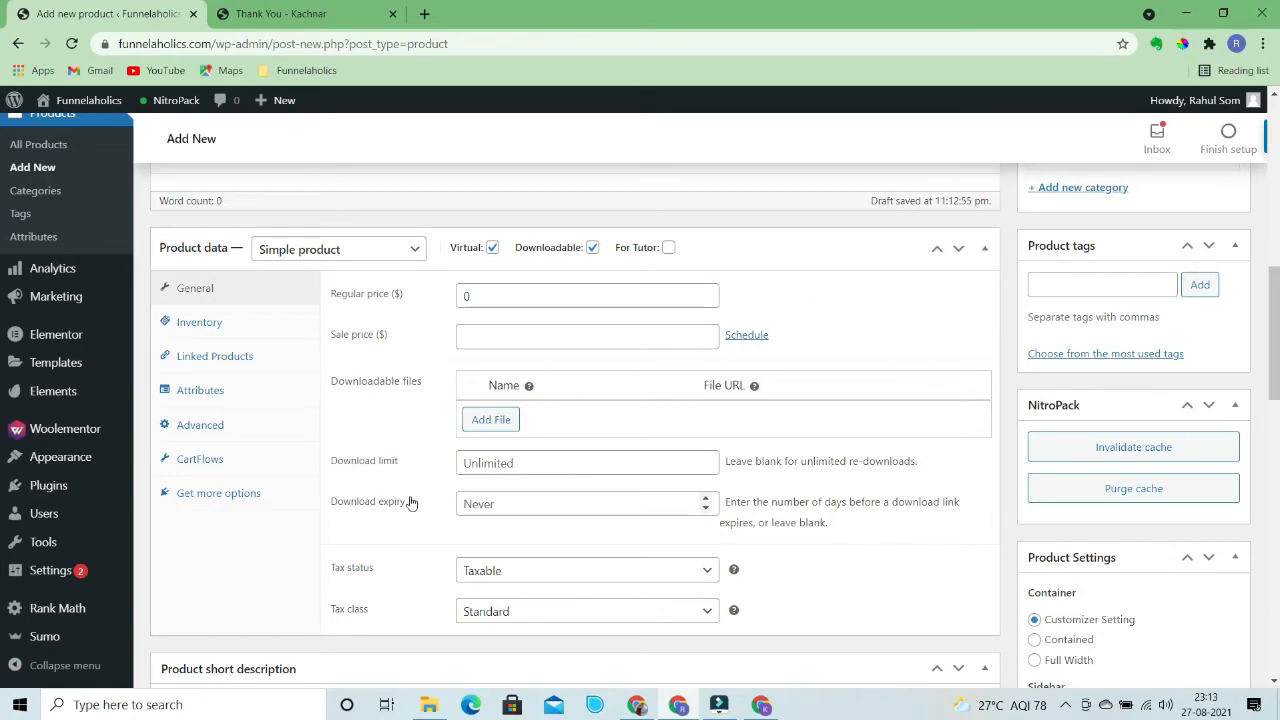
Upload the definitive-guide-to-copywriting PDF as the product's downloadable file and name the file entry Copy Writing
{"action": "left_click", "coordinate": [505, 422]}
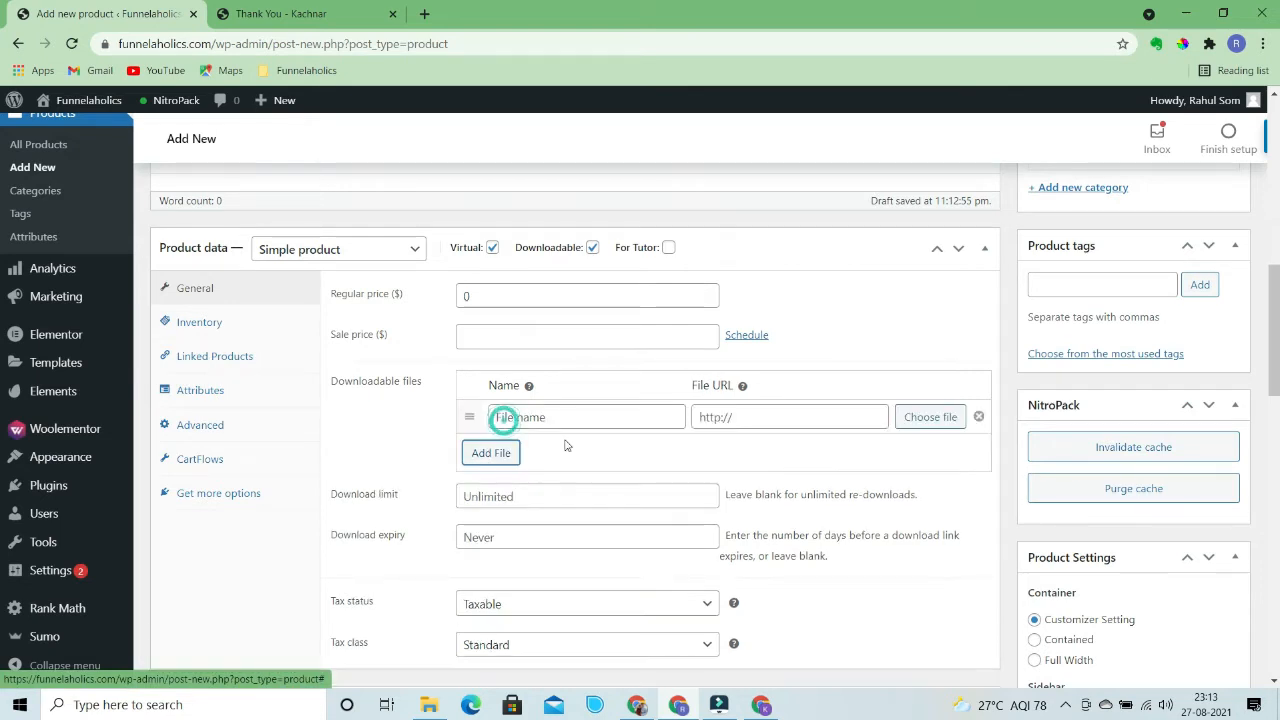
{"action": "left_click", "coordinate": [929, 417]}
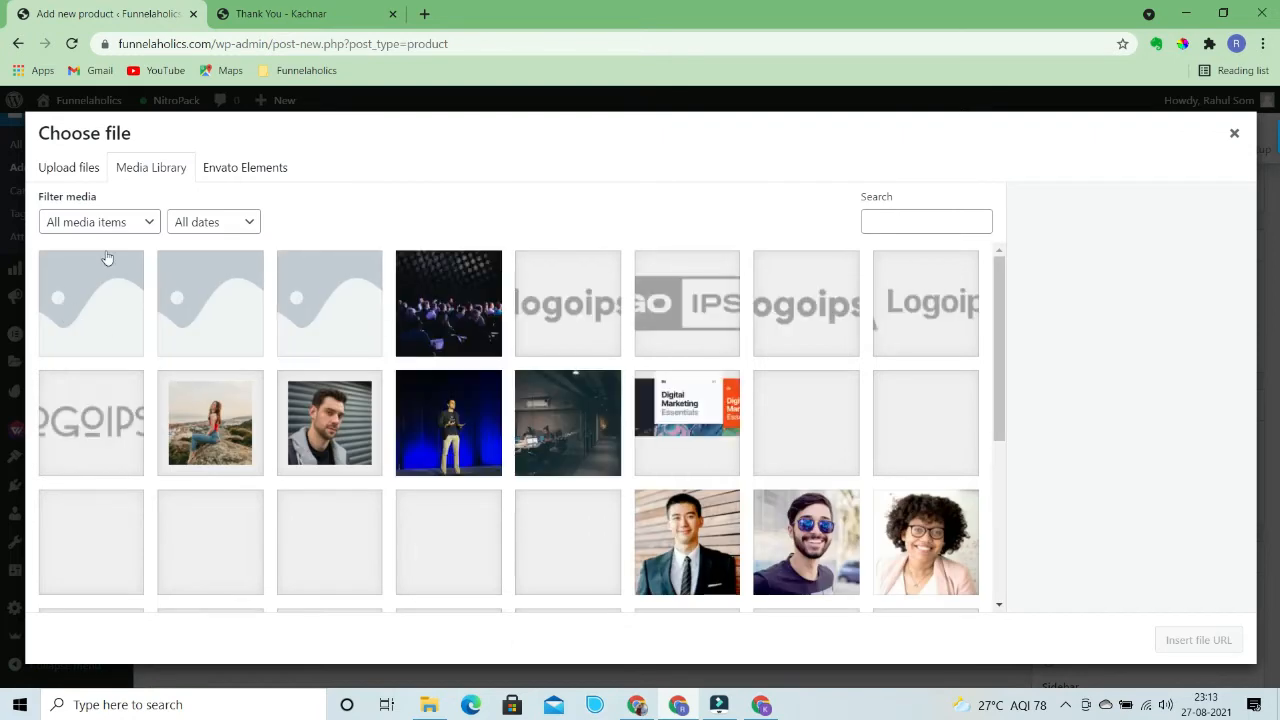
{"action": "scroll", "coordinate": [686, 371], "scroll_direction": "down", "scroll_amount": 3}
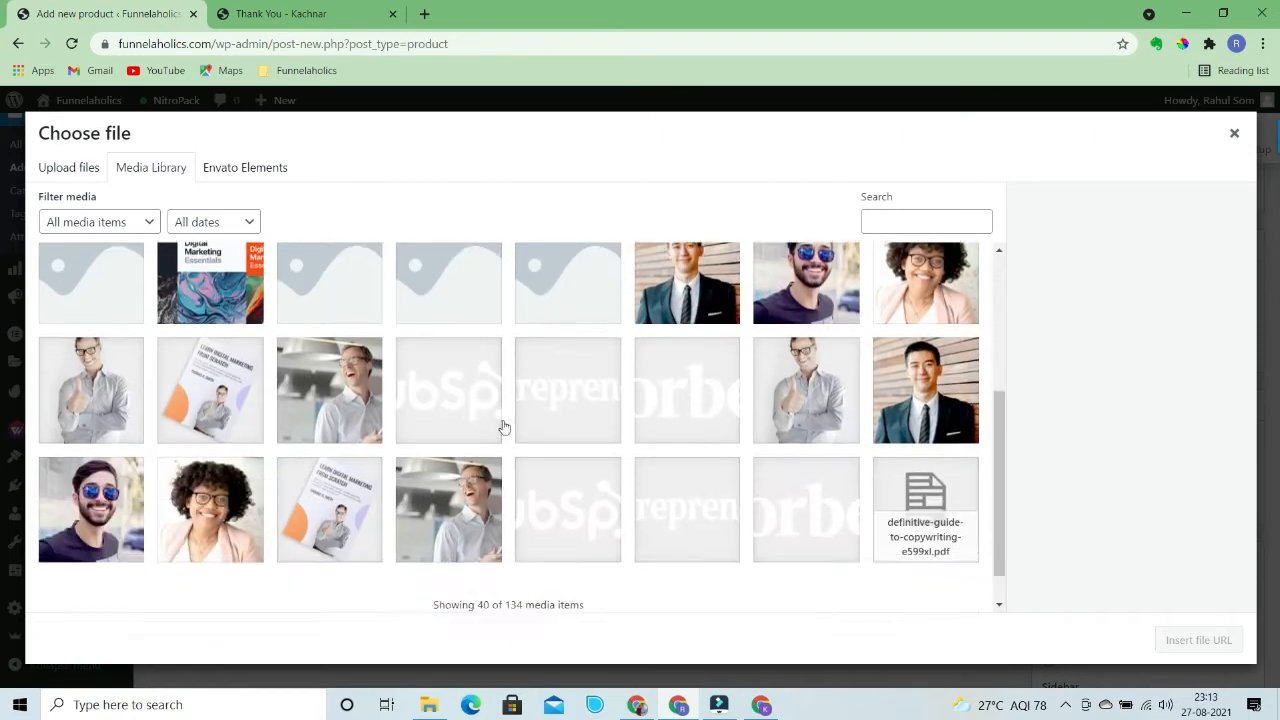
{"action": "scroll", "coordinate": [434, 514], "scroll_direction": "up", "scroll_amount": 3}
{"action": "left_click", "coordinate": [108, 221]}
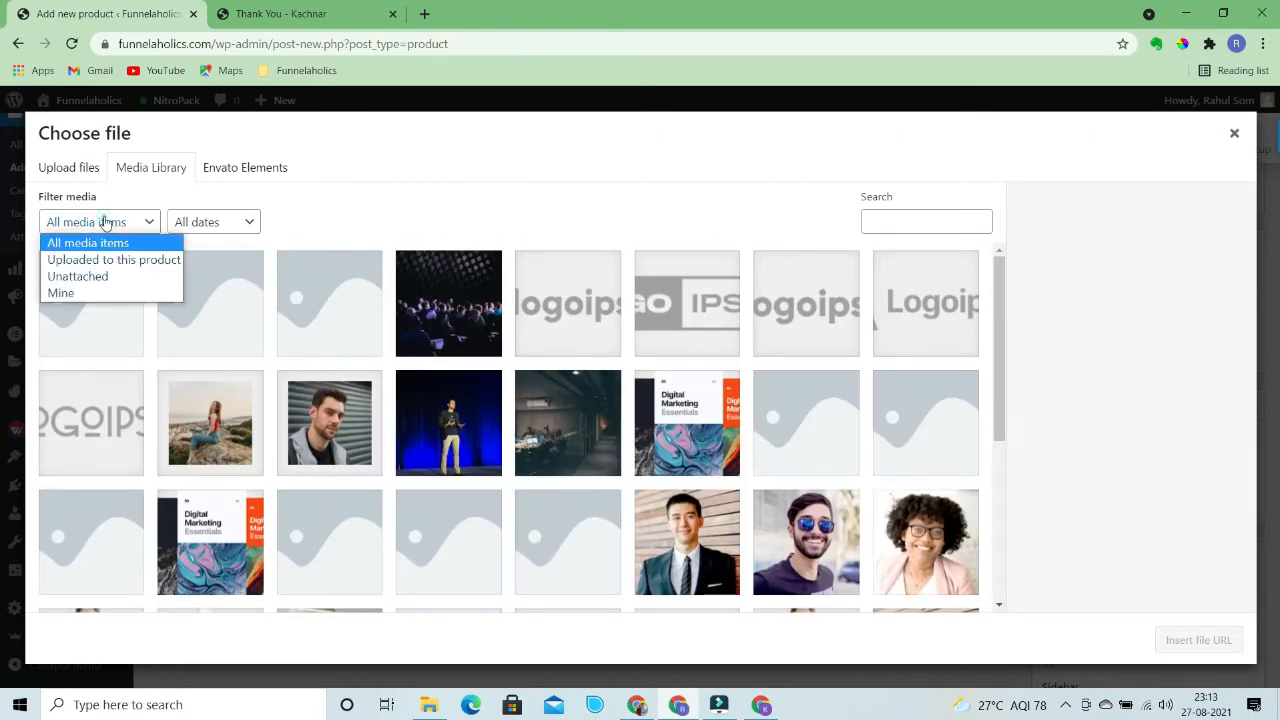
{"action": "left_click", "coordinate": [66, 165]}
{"action": "left_click", "coordinate": [650, 402]}
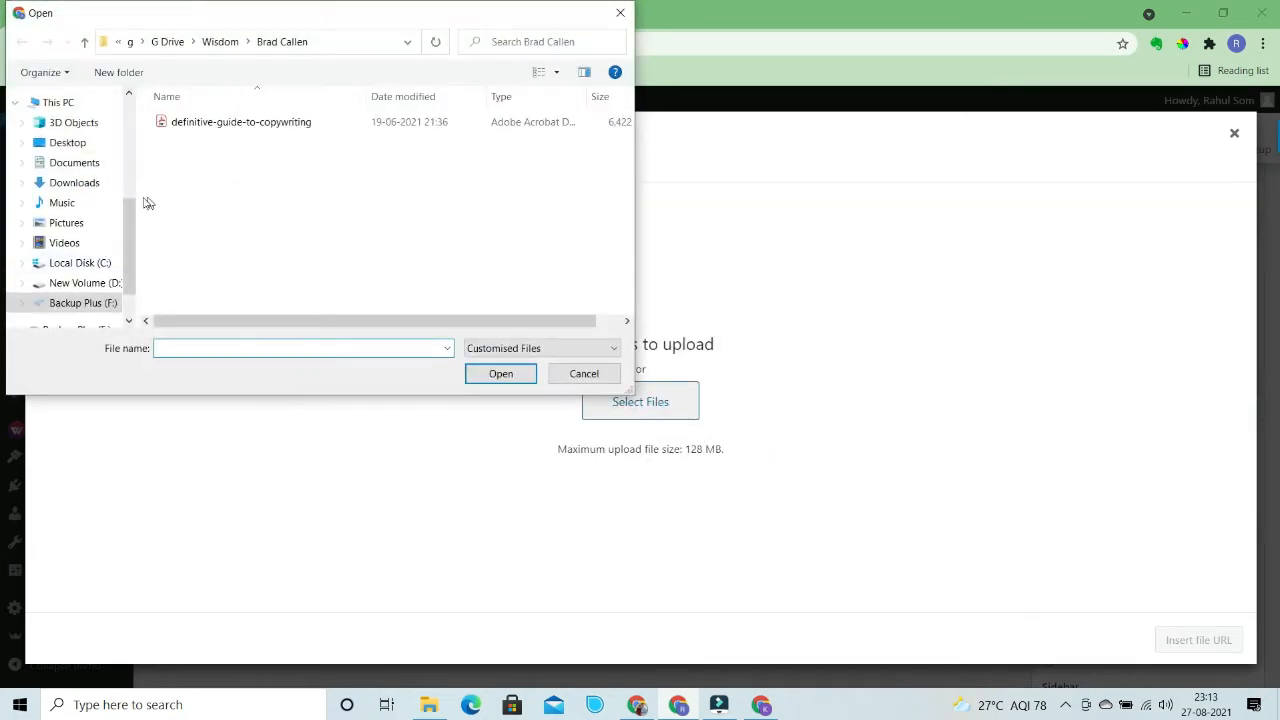
{"action": "left_click", "coordinate": [188, 129]}
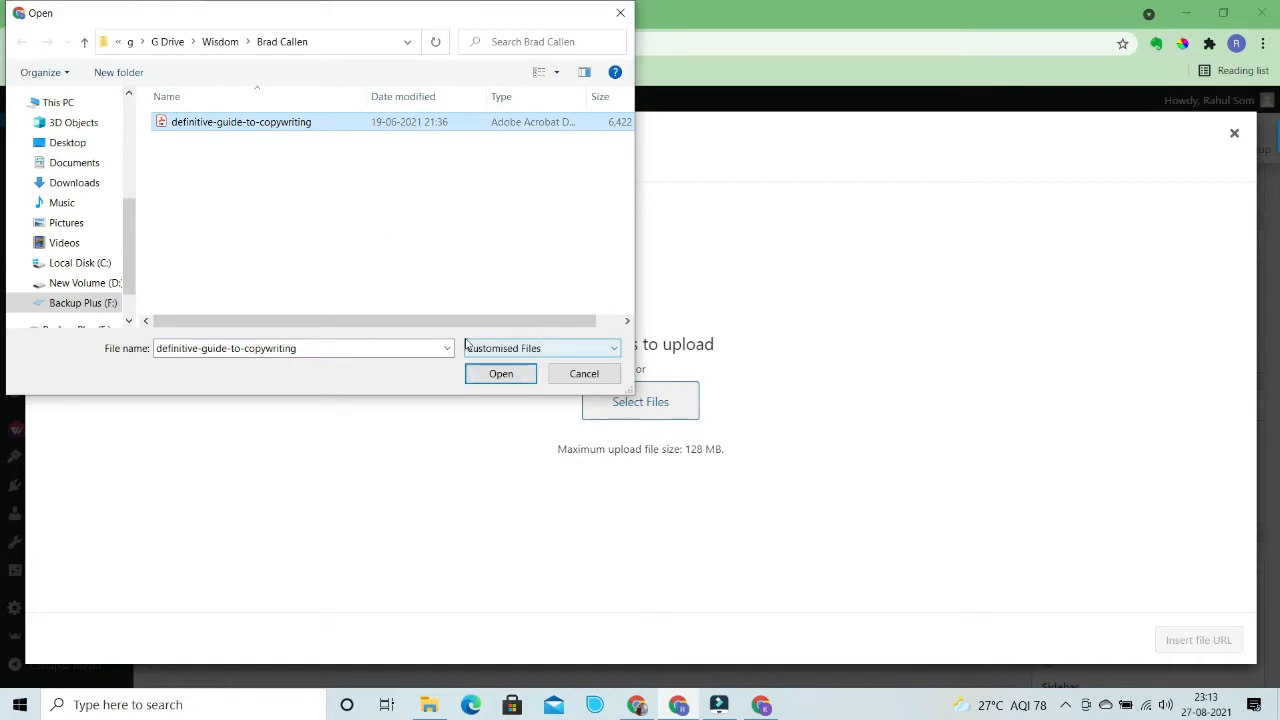
{"action": "left_click", "coordinate": [500, 373]}
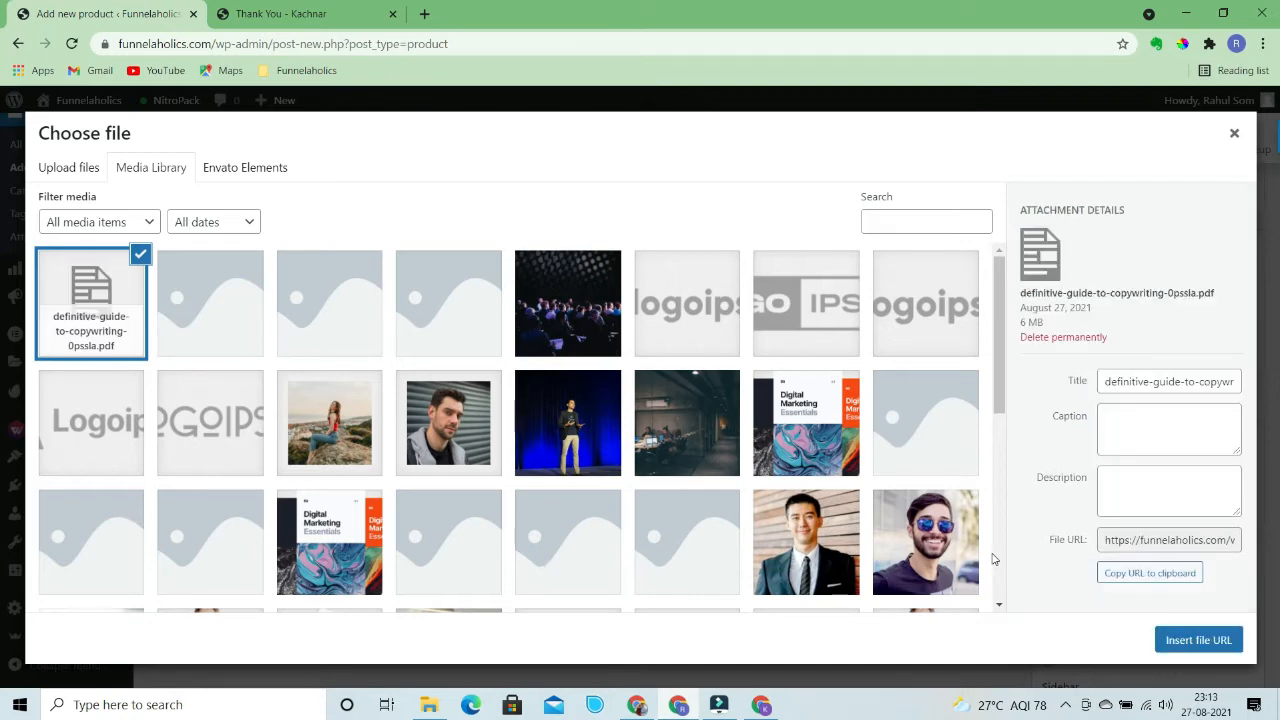
{"action": "left_click", "coordinate": [1209, 650]}
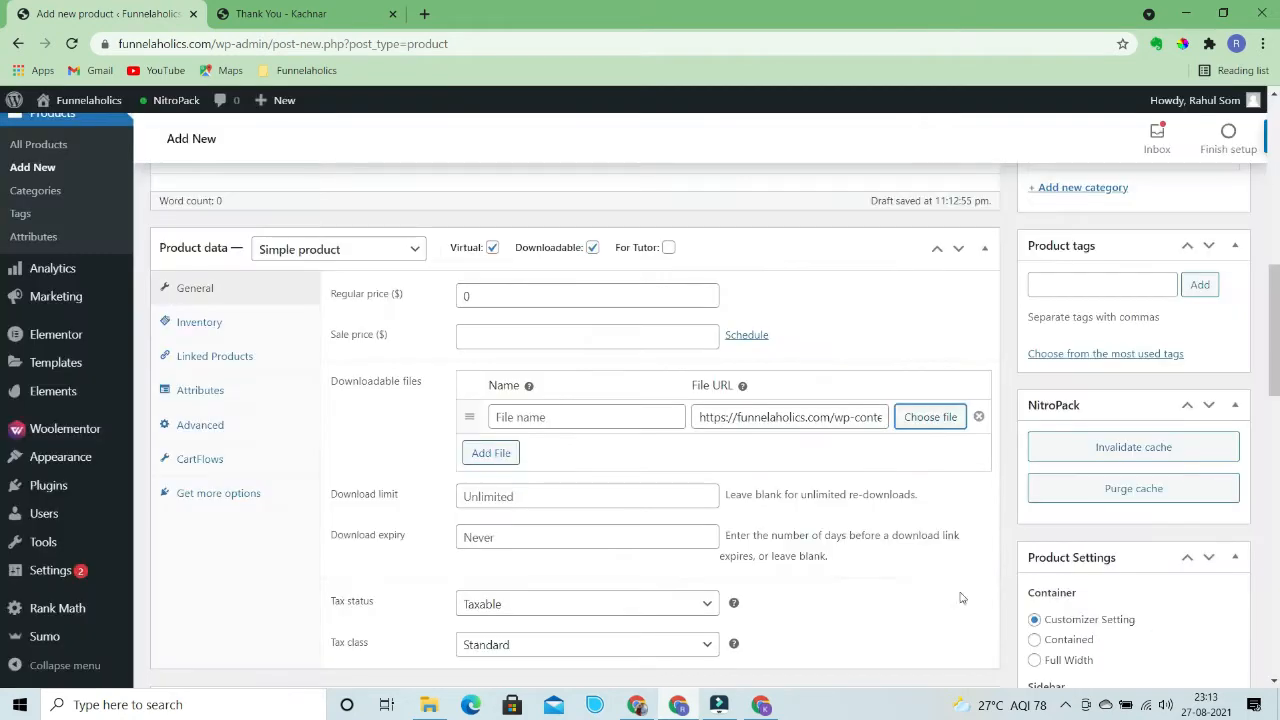
{"action": "left_click", "coordinate": [589, 417]}
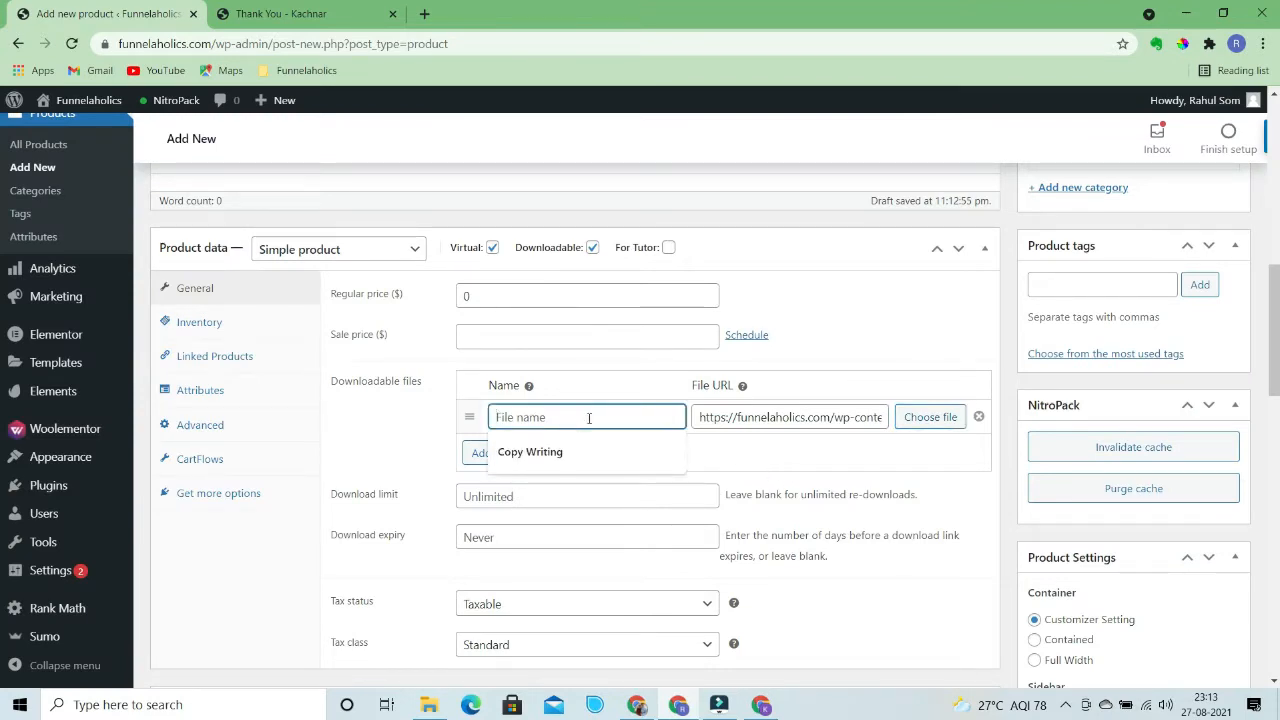
{"action": "left_click", "coordinate": [553, 454]}
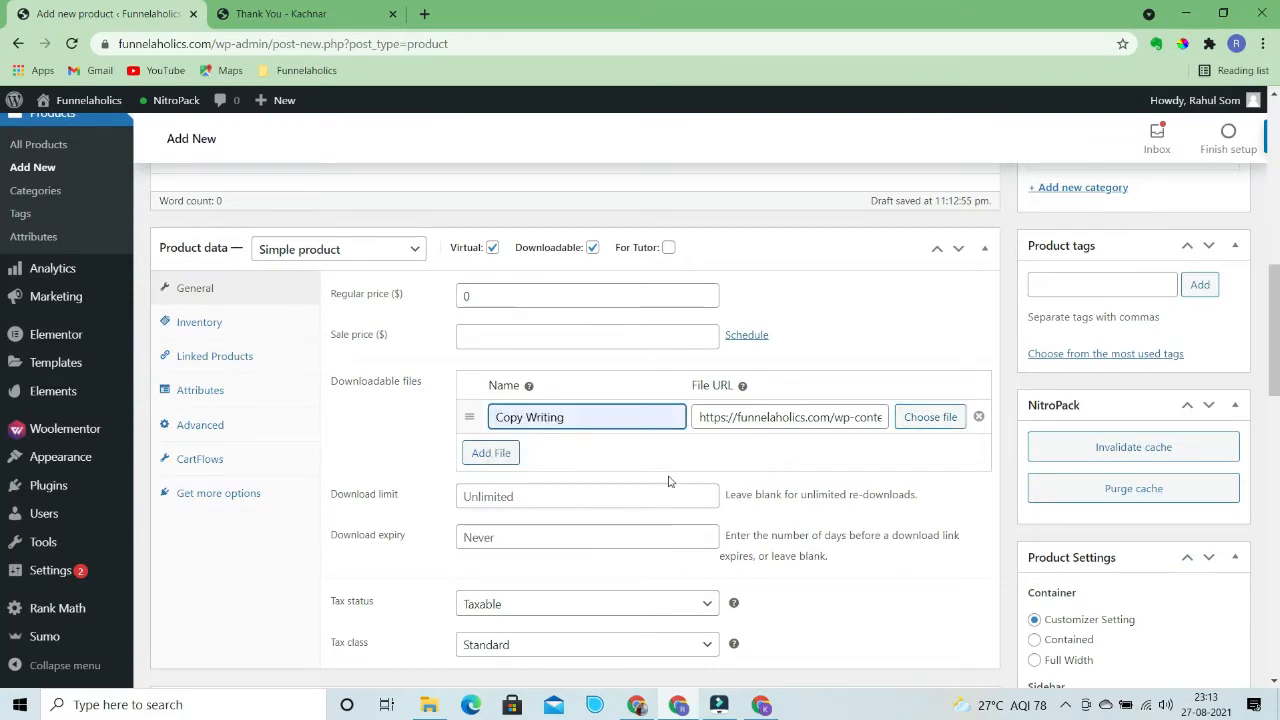
Link the product to the Free Download flow in its CartFlows settings and update the product
{"action": "scroll", "coordinate": [840, 472], "scroll_direction": "up", "scroll_amount": 10}
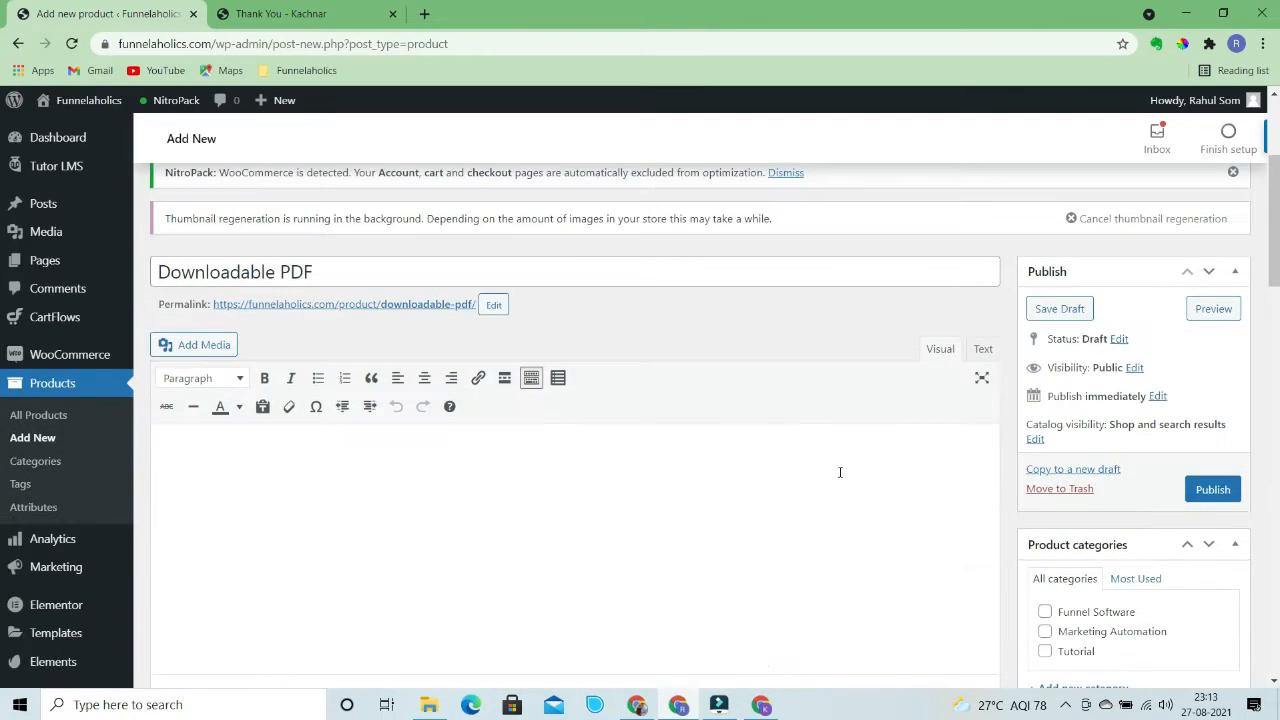
{"action": "scroll", "coordinate": [840, 471], "scroll_direction": "down", "scroll_amount": 12}
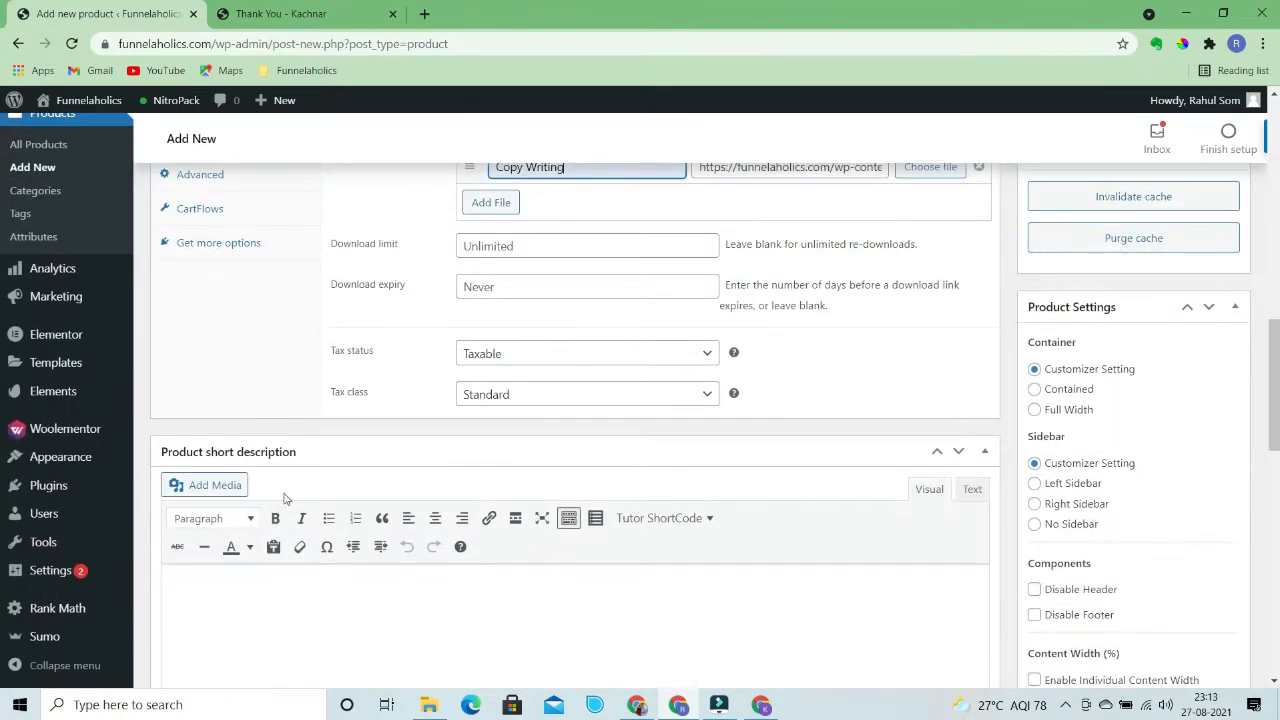
{"action": "scroll", "coordinate": [301, 480], "scroll_direction": "up", "scroll_amount": 3}
{"action": "scroll", "coordinate": [301, 480], "scroll_direction": "up", "scroll_amount": 1}
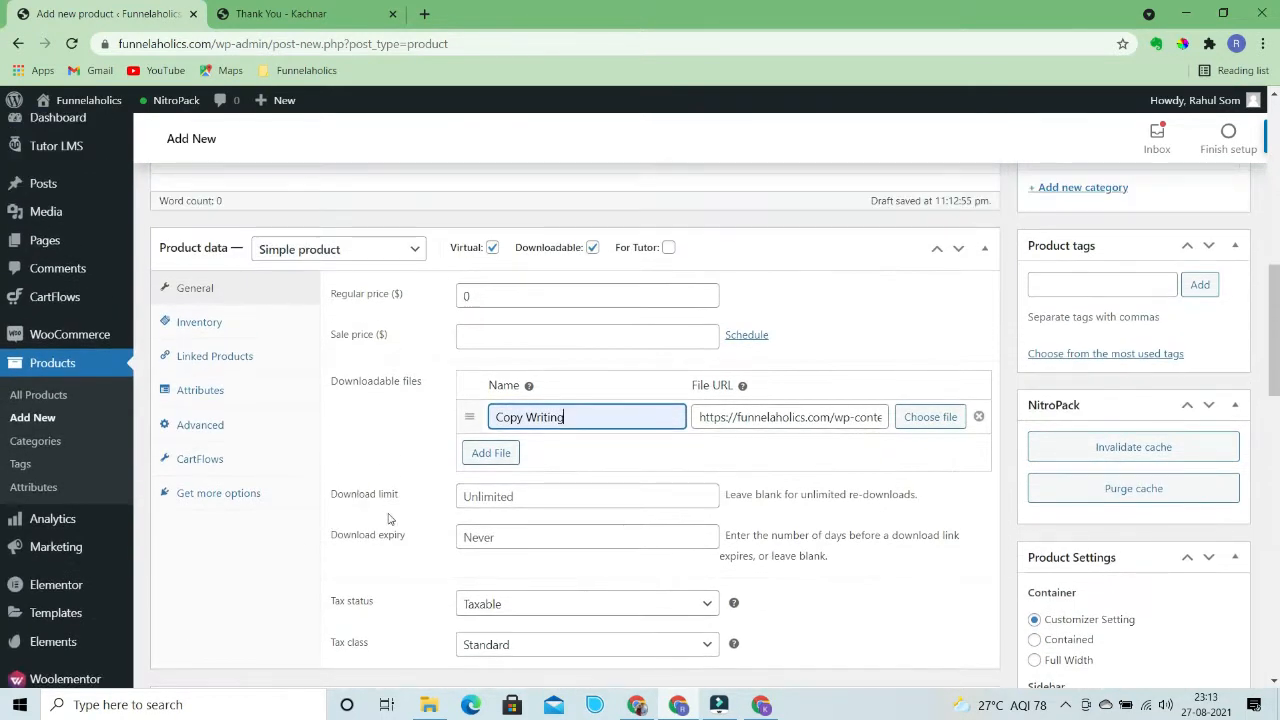
{"action": "left_click", "coordinate": [200, 463]}
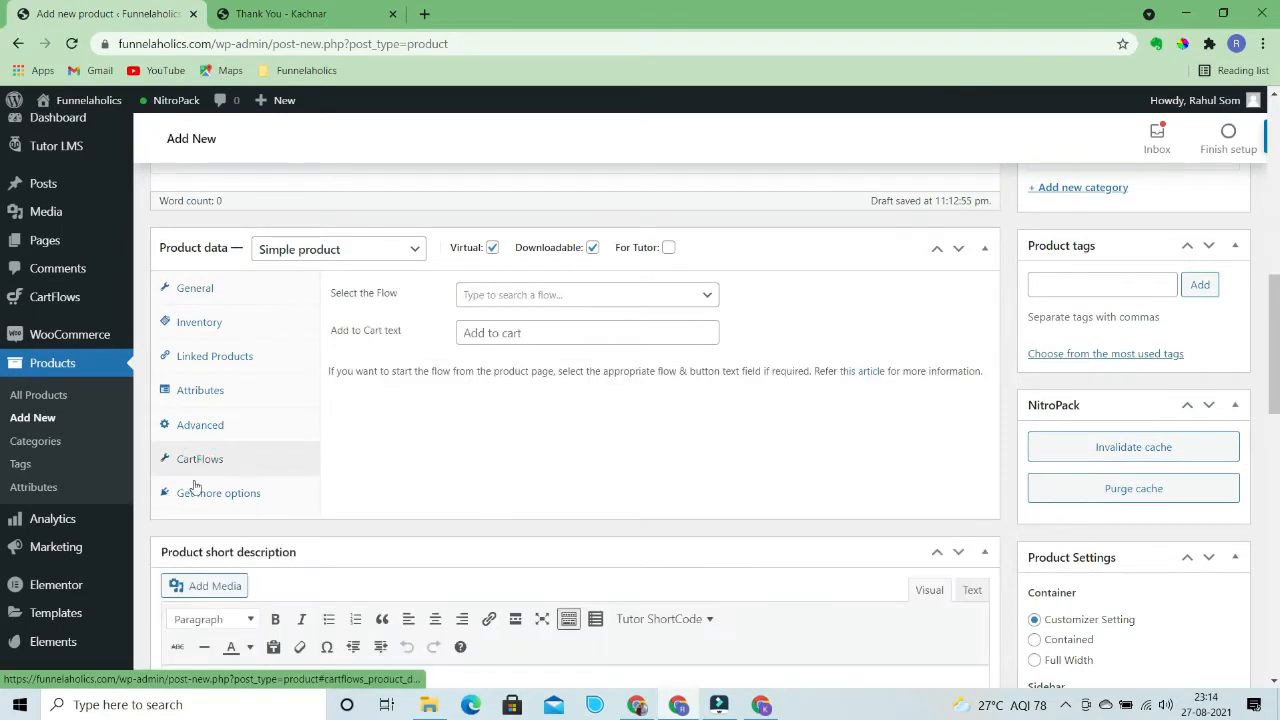
{"action": "left_click", "coordinate": [492, 298]}
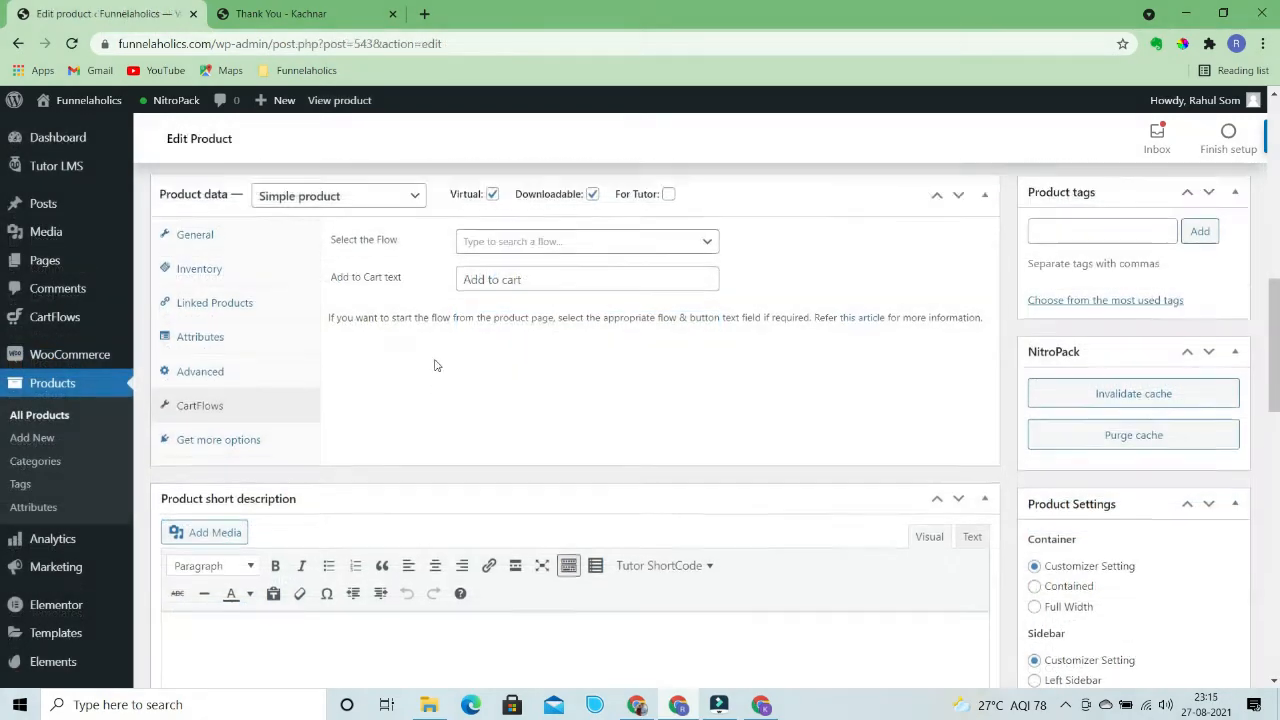
{"action": "scroll", "coordinate": [435, 365], "scroll_direction": "up", "scroll_amount": 1}
{"action": "left_click", "coordinate": [507, 376]}
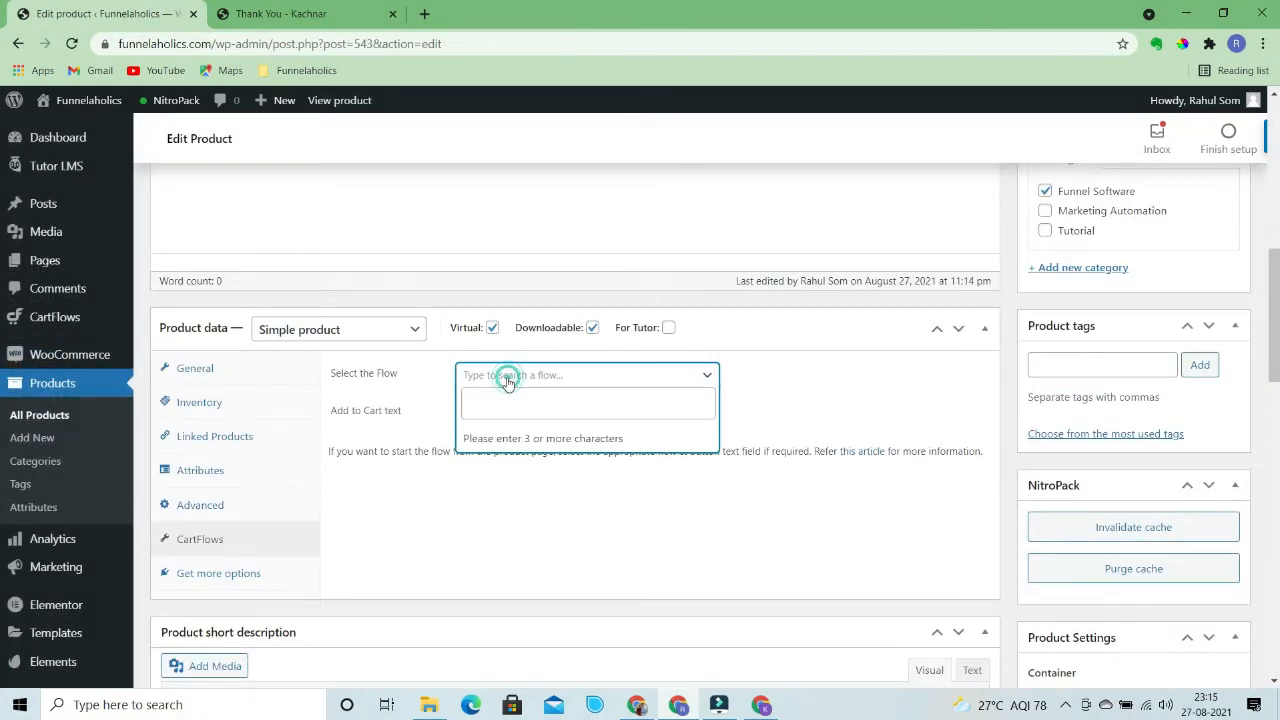
{"action": "type", "text": "Free"}
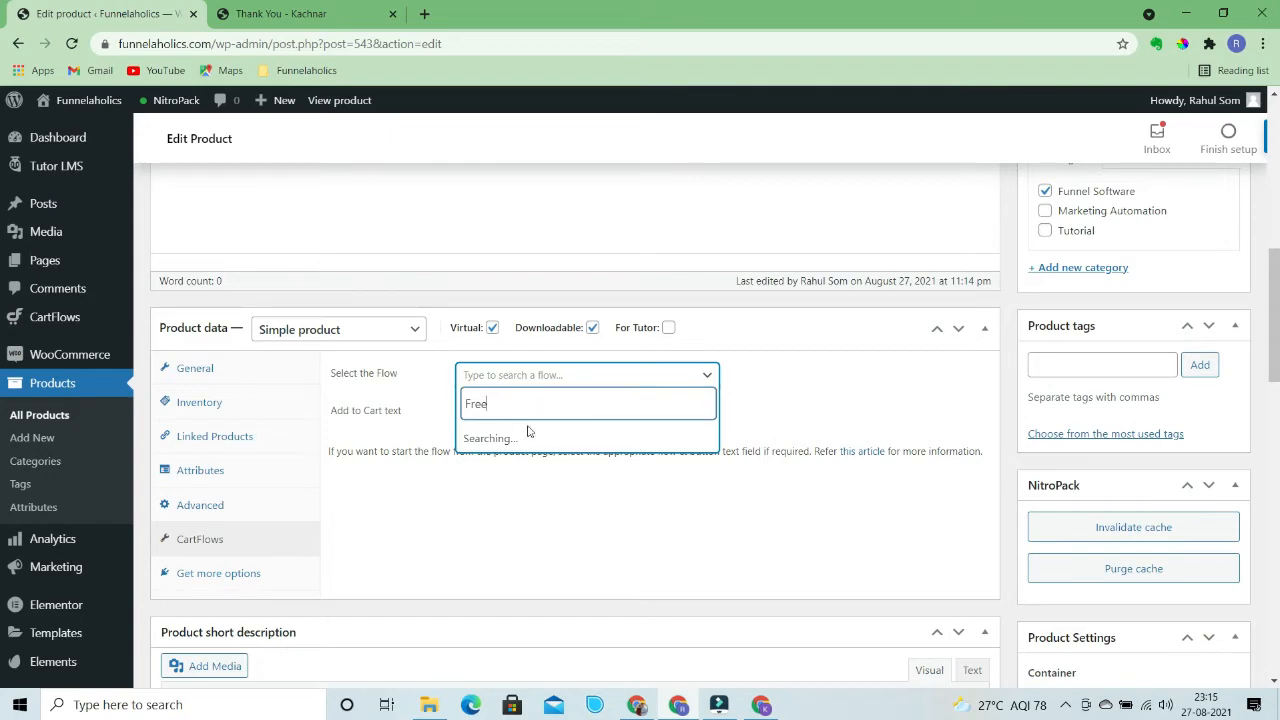
{"action": "left_click", "coordinate": [508, 438]}
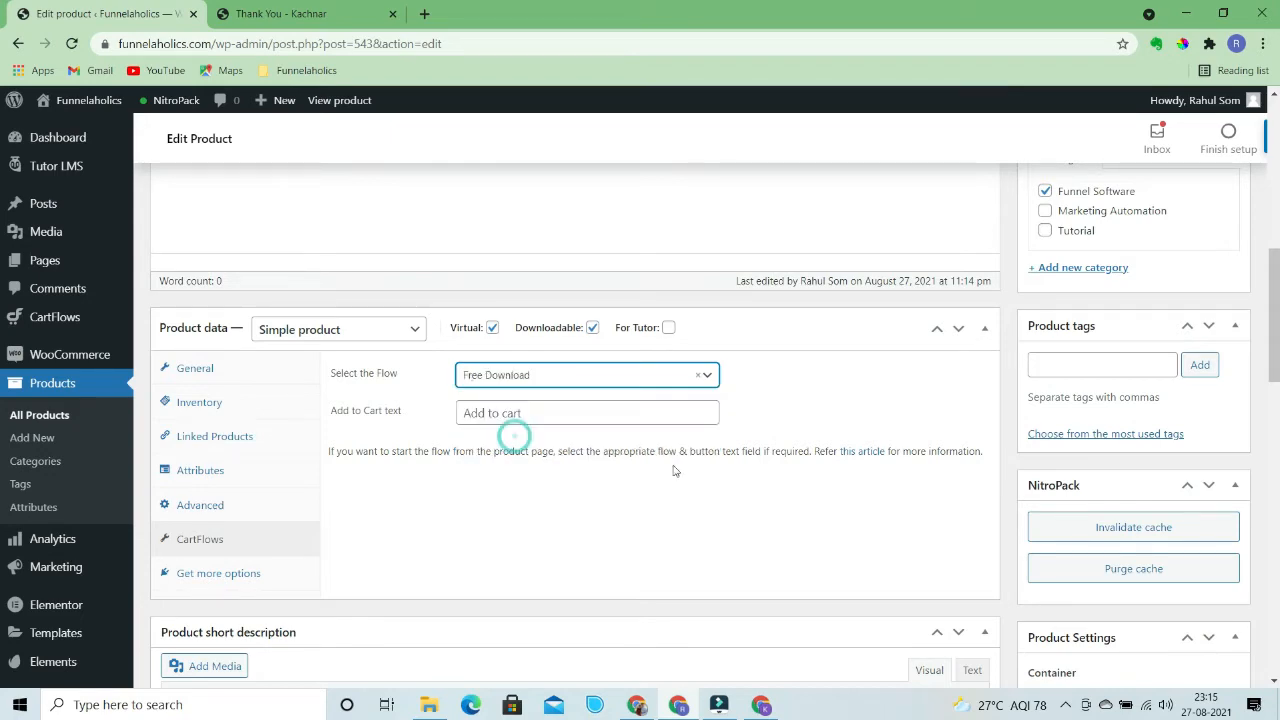
{"action": "scroll", "coordinate": [900, 450], "scroll_direction": "up", "scroll_amount": 8}
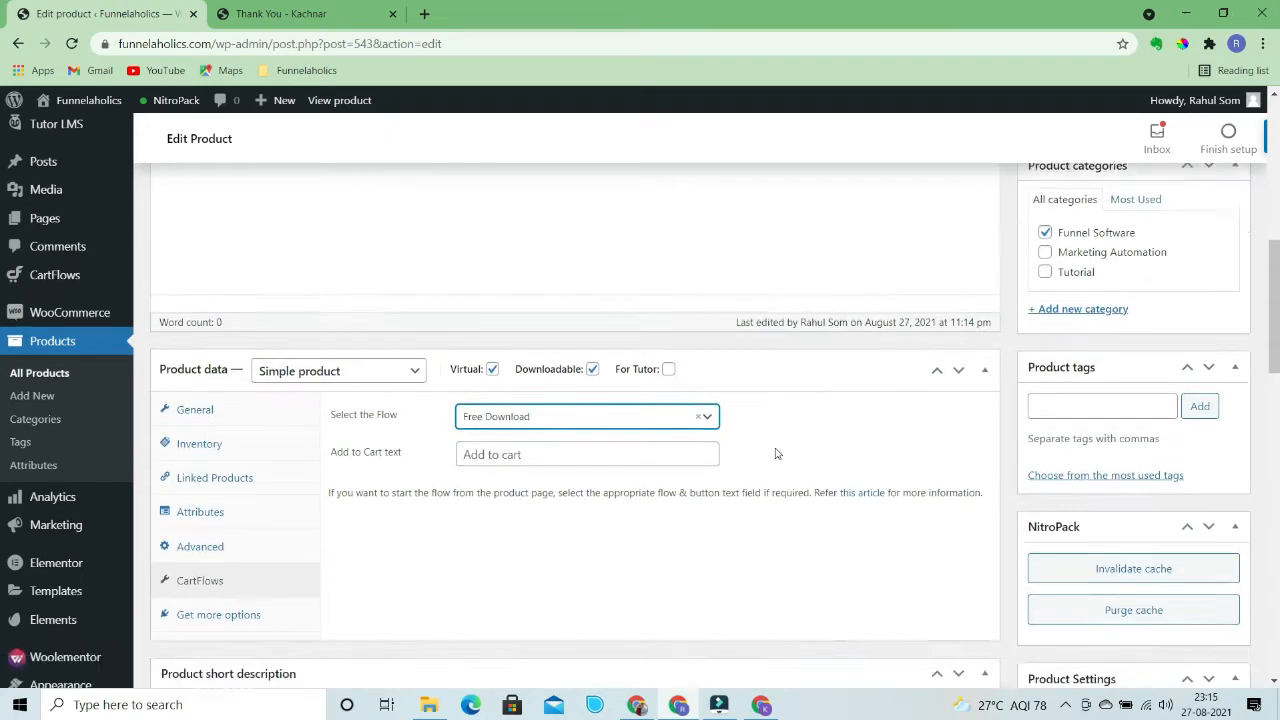
{"action": "scroll", "coordinate": [924, 455], "scroll_direction": "up", "scroll_amount": 2}
{"action": "left_click", "coordinate": [1212, 569]}
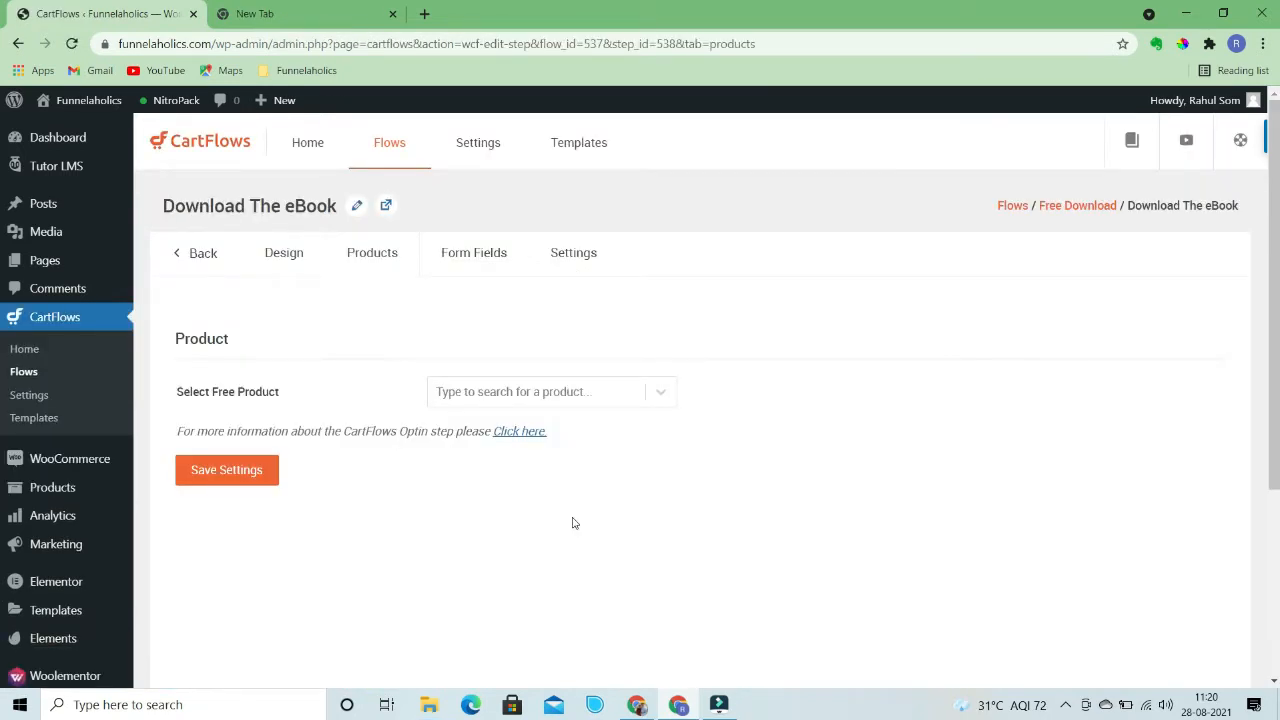
Assign Downloadable PDF as the free product of the Download The eBook opt-in step and save the settings
{"action": "left_click", "coordinate": [529, 396]}
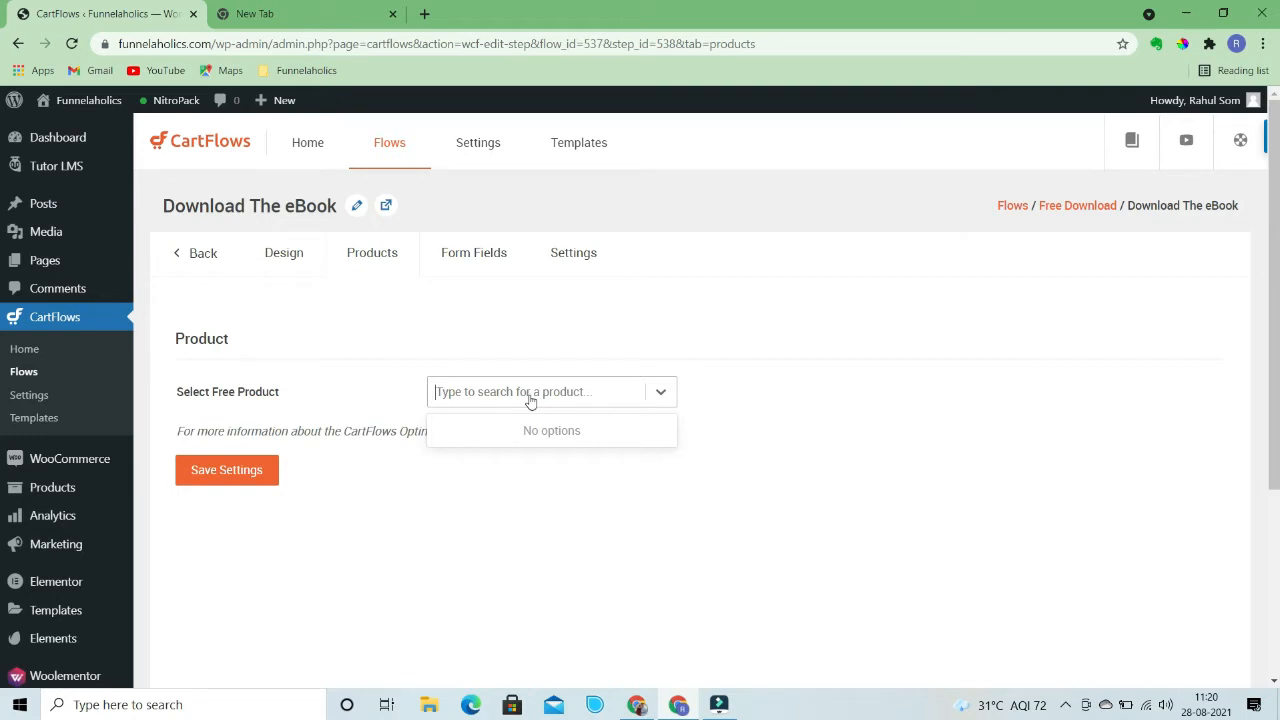
{"action": "type", "text": "do"}
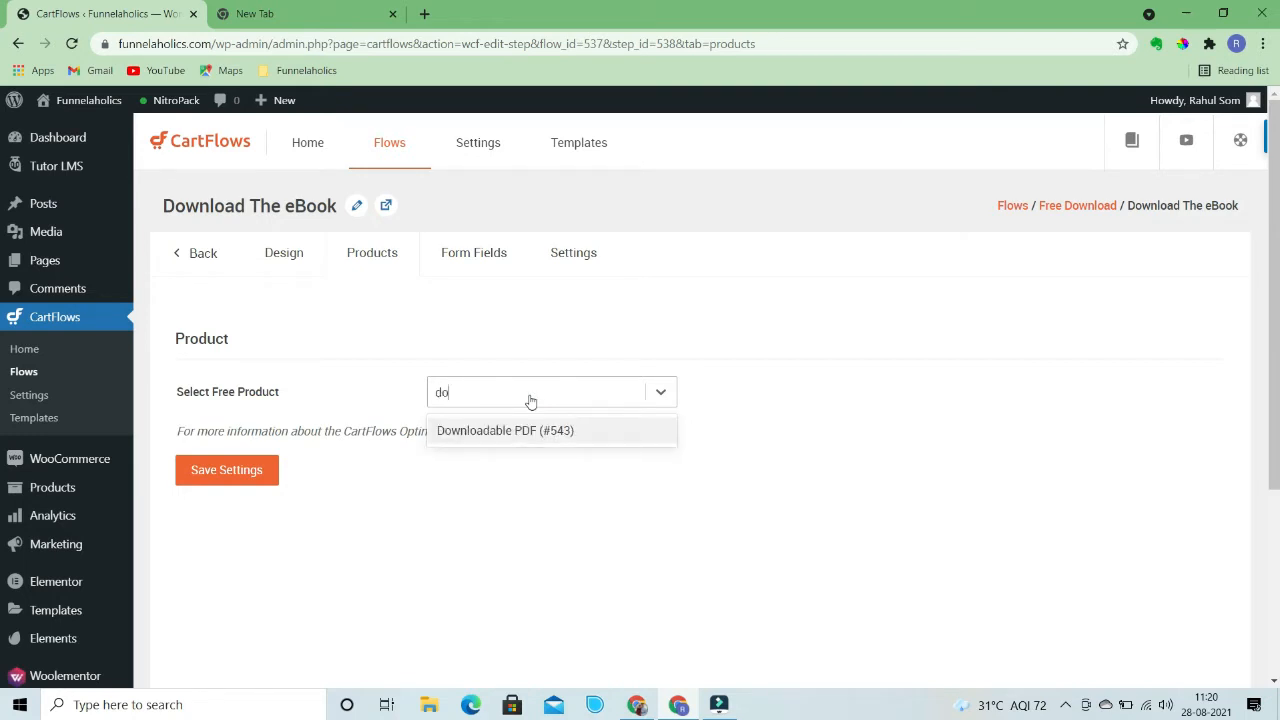
{"action": "left_click", "coordinate": [530, 431]}
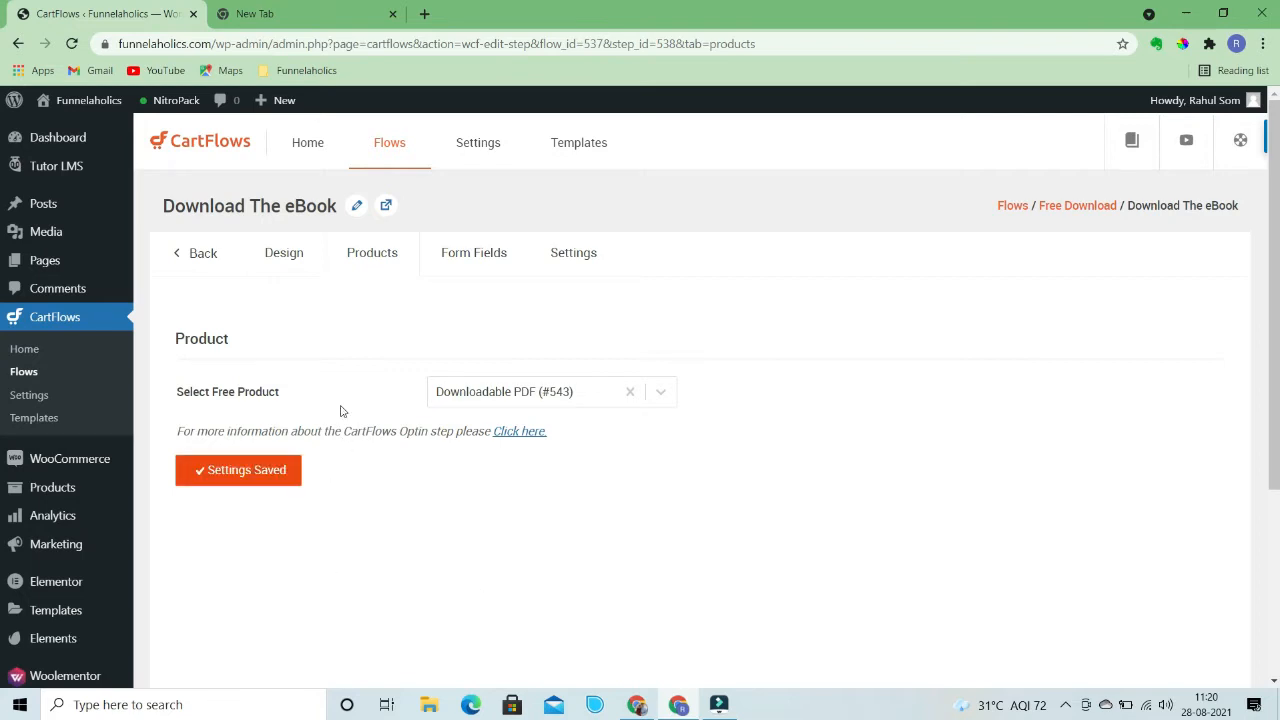
Return to the Free Download flow's steps and look through the Download The eBook opt-in page on the site
{"action": "left_click", "coordinate": [283, 260]}
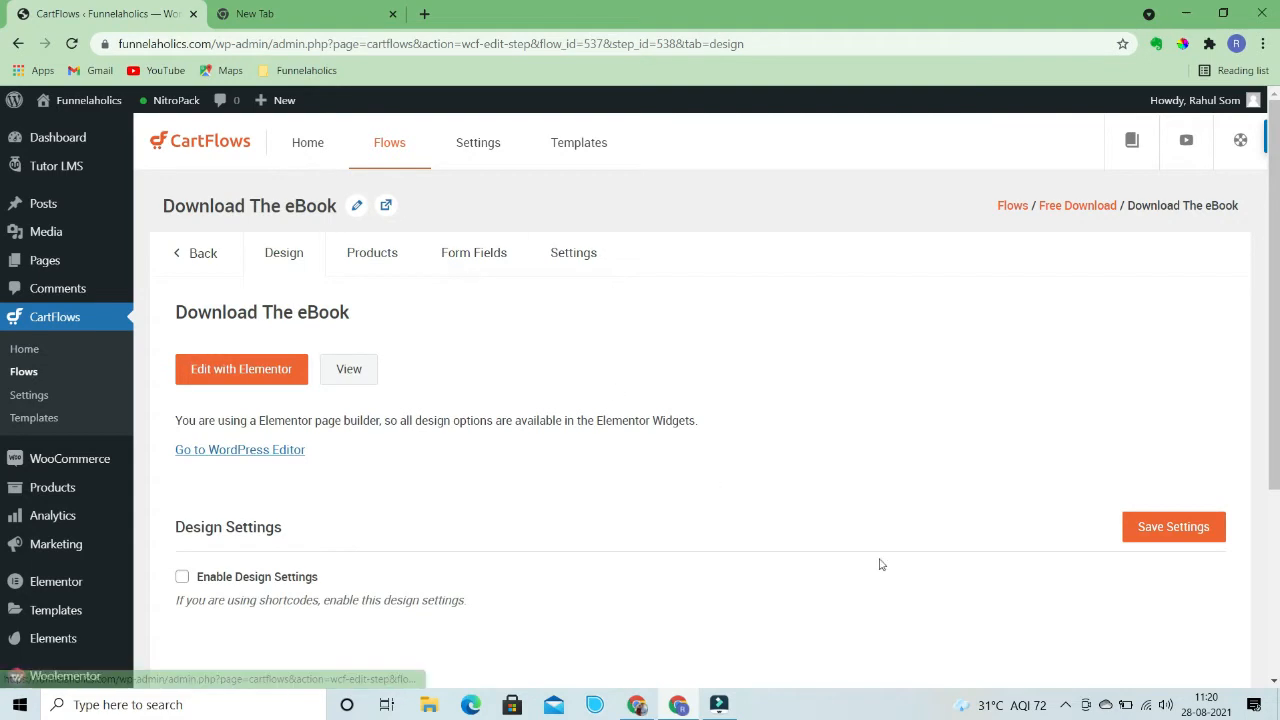
{"action": "left_click", "coordinate": [198, 252]}
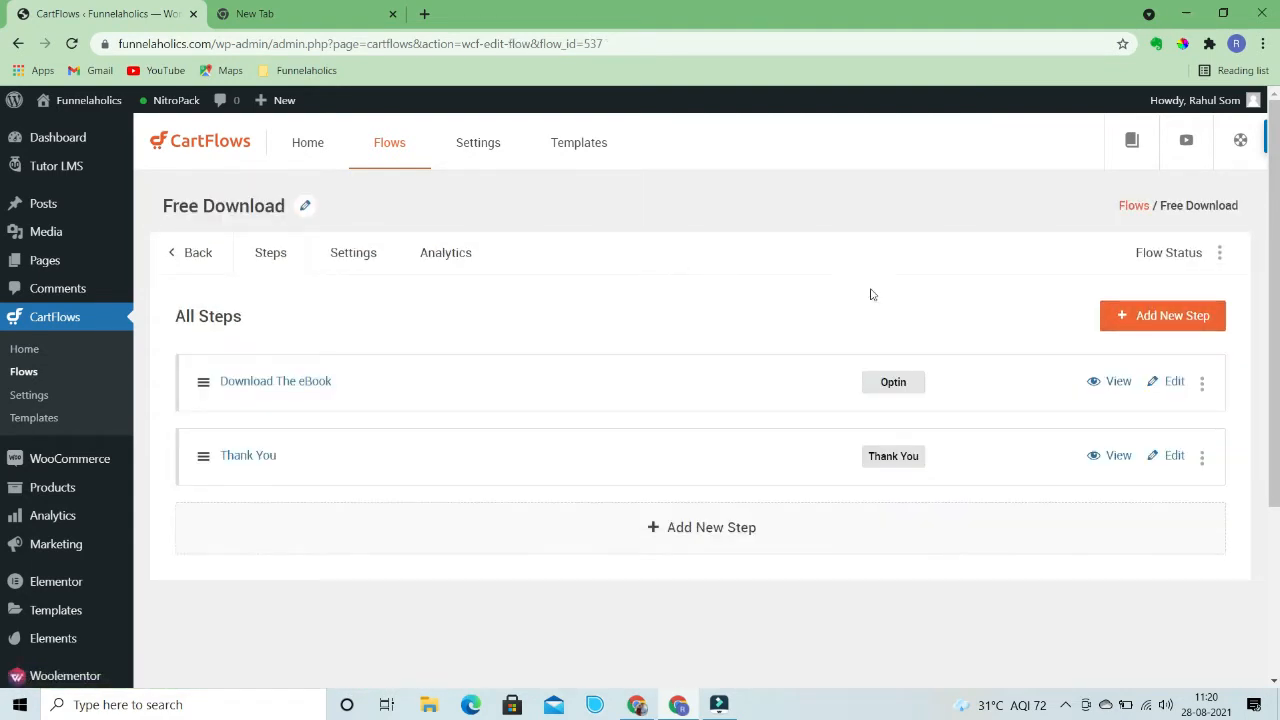
{"action": "left_click", "coordinate": [1110, 387]}
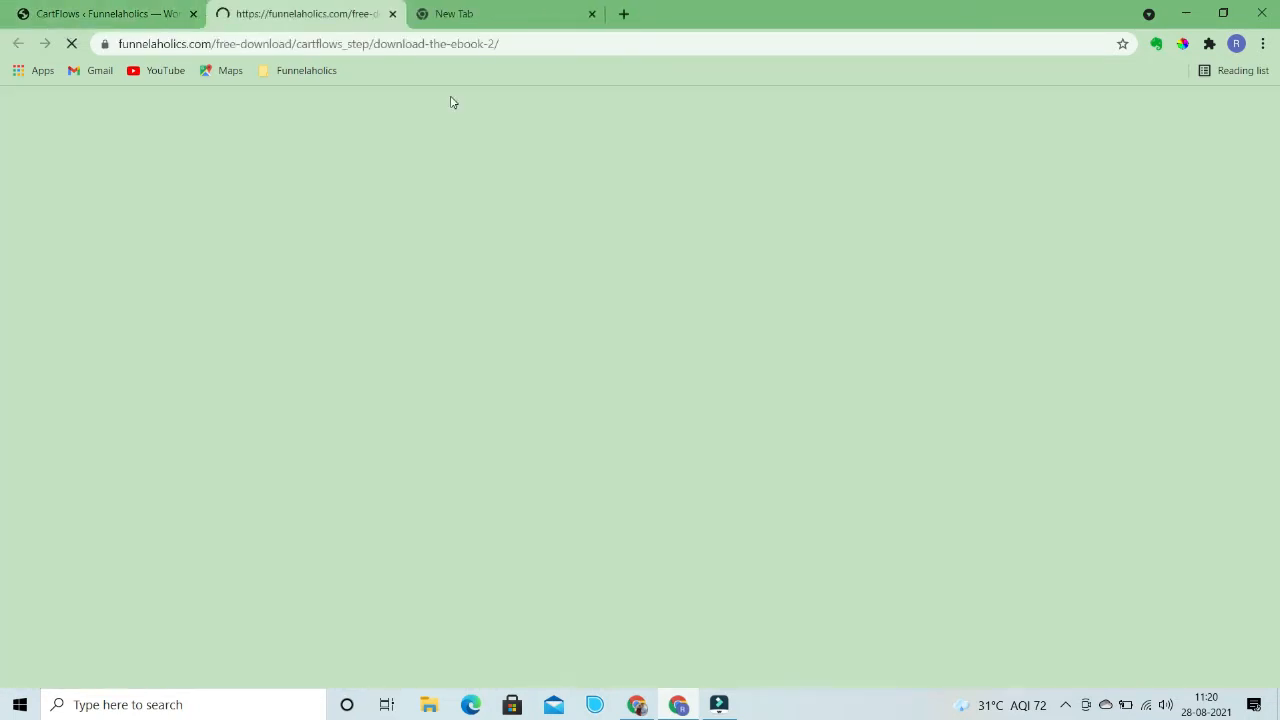
{"action": "scroll", "coordinate": [498, 308], "scroll_direction": "down", "scroll_amount": 4}
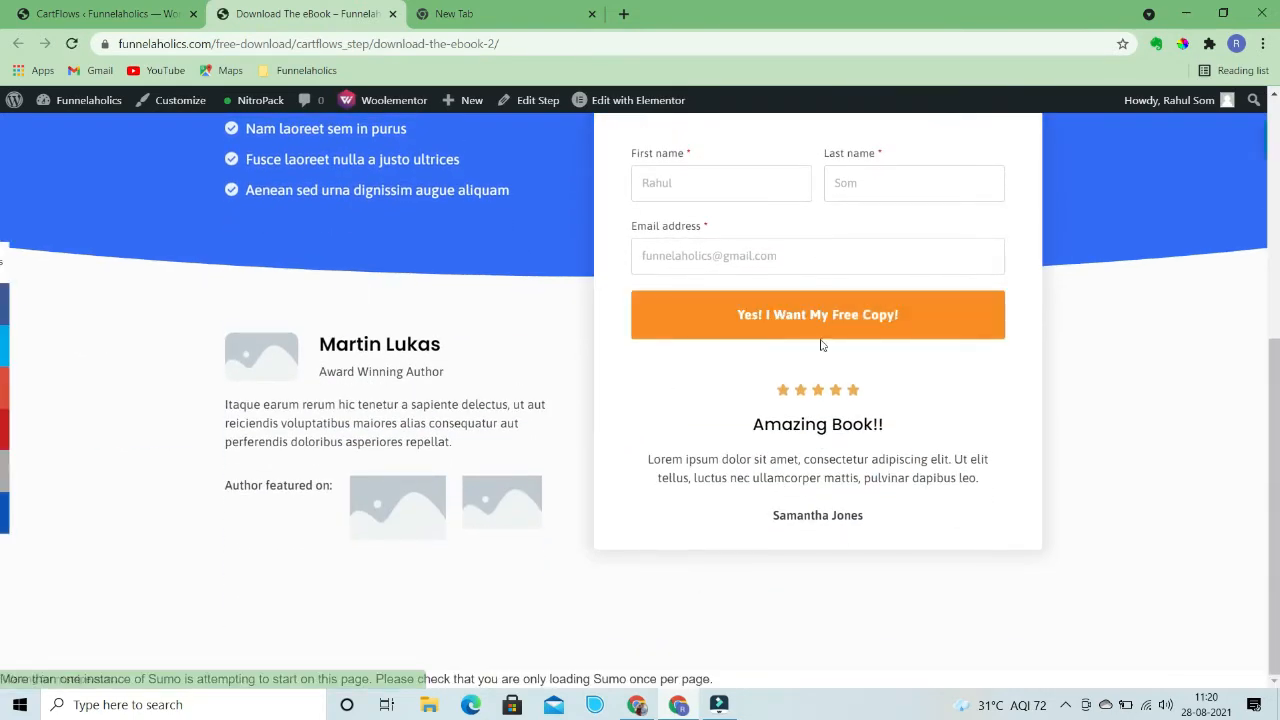
{"action": "scroll", "coordinate": [669, 357], "scroll_direction": "up", "scroll_amount": 4}
{"action": "scroll", "coordinate": [697, 405], "scroll_direction": "down", "scroll_amount": 2}
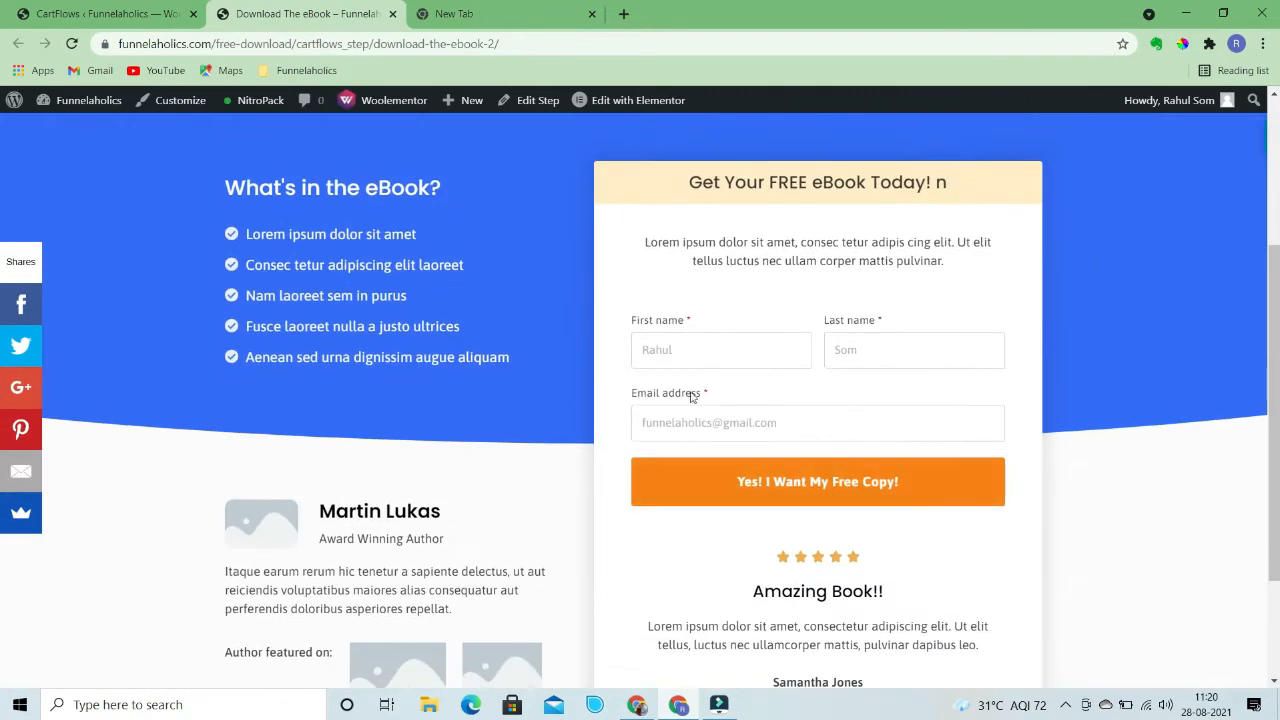
{"action": "scroll", "coordinate": [1036, 365], "scroll_direction": "down", "scroll_amount": 2}
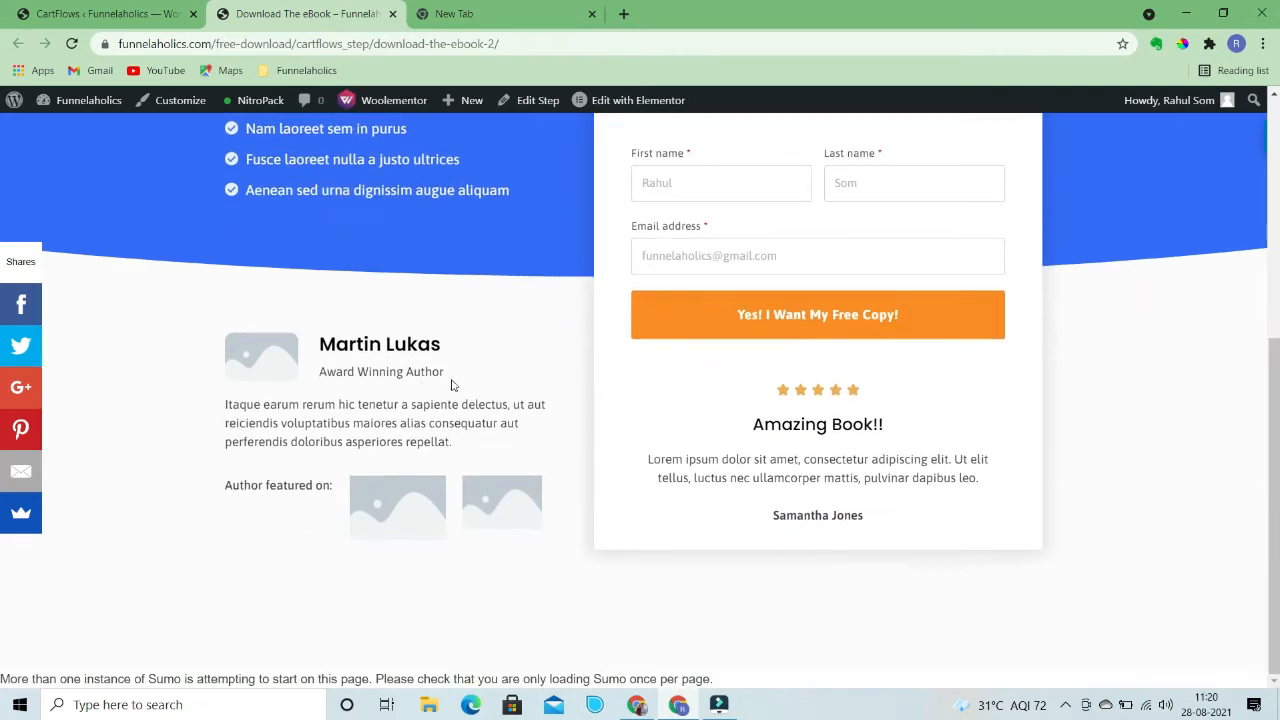
{"action": "scroll", "coordinate": [360, 404], "scroll_direction": "up", "scroll_amount": 4}
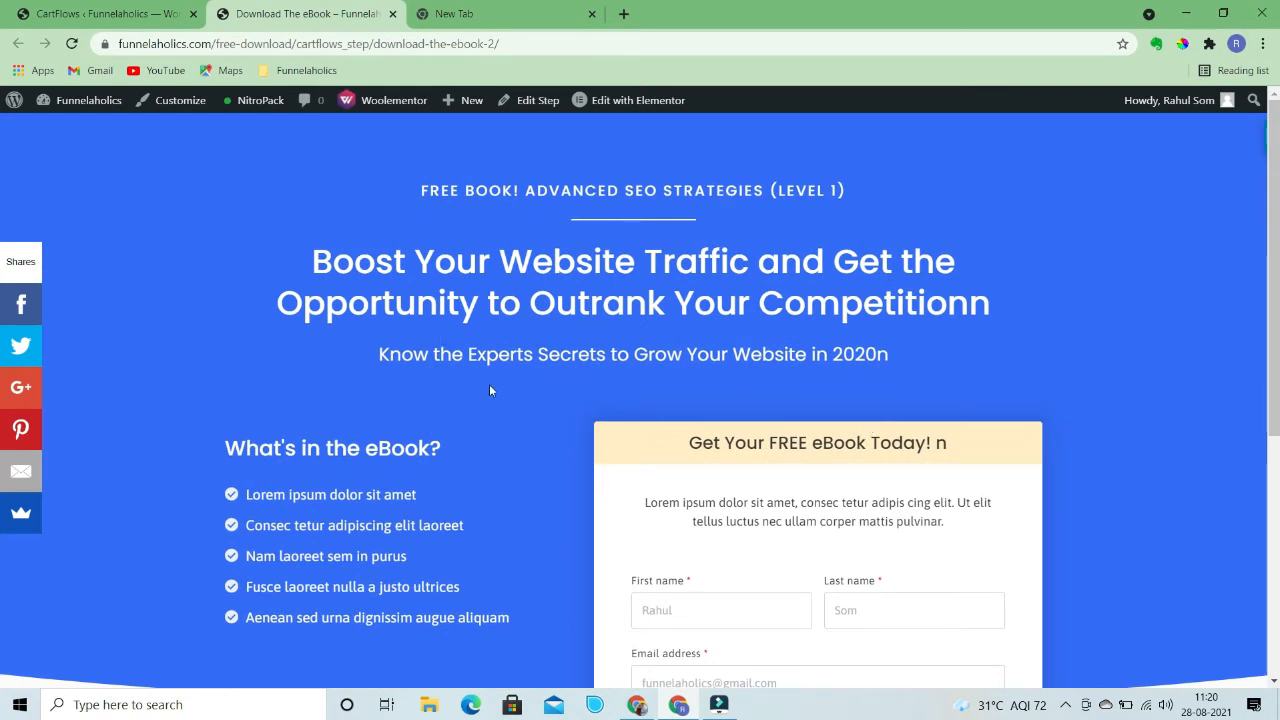
Look through the Free Download flow's Thank You page on the site and close it
{"action": "left_click", "coordinate": [100, 13]}
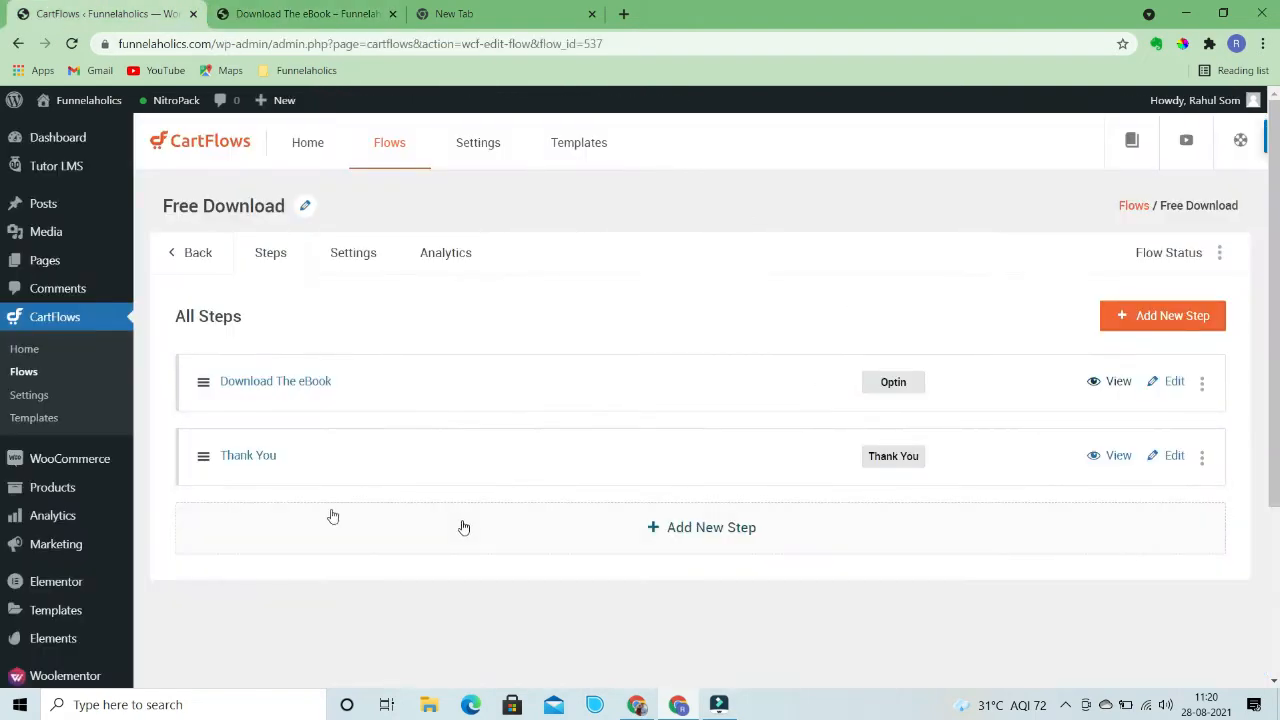
{"action": "left_click", "coordinate": [1118, 457]}
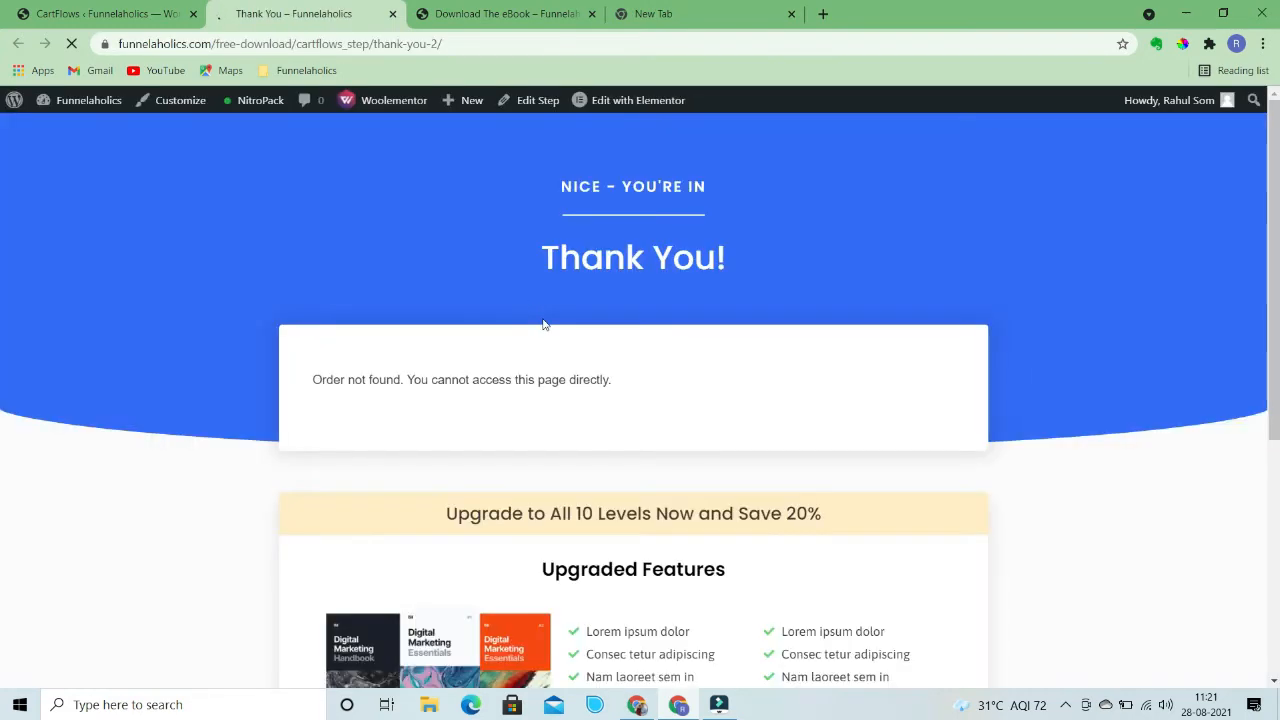
{"action": "scroll", "coordinate": [567, 408], "scroll_direction": "down", "scroll_amount": 3}
{"action": "scroll", "coordinate": [570, 409], "scroll_direction": "down", "scroll_amount": 1}
{"action": "scroll", "coordinate": [574, 483], "scroll_direction": "up", "scroll_amount": 5}
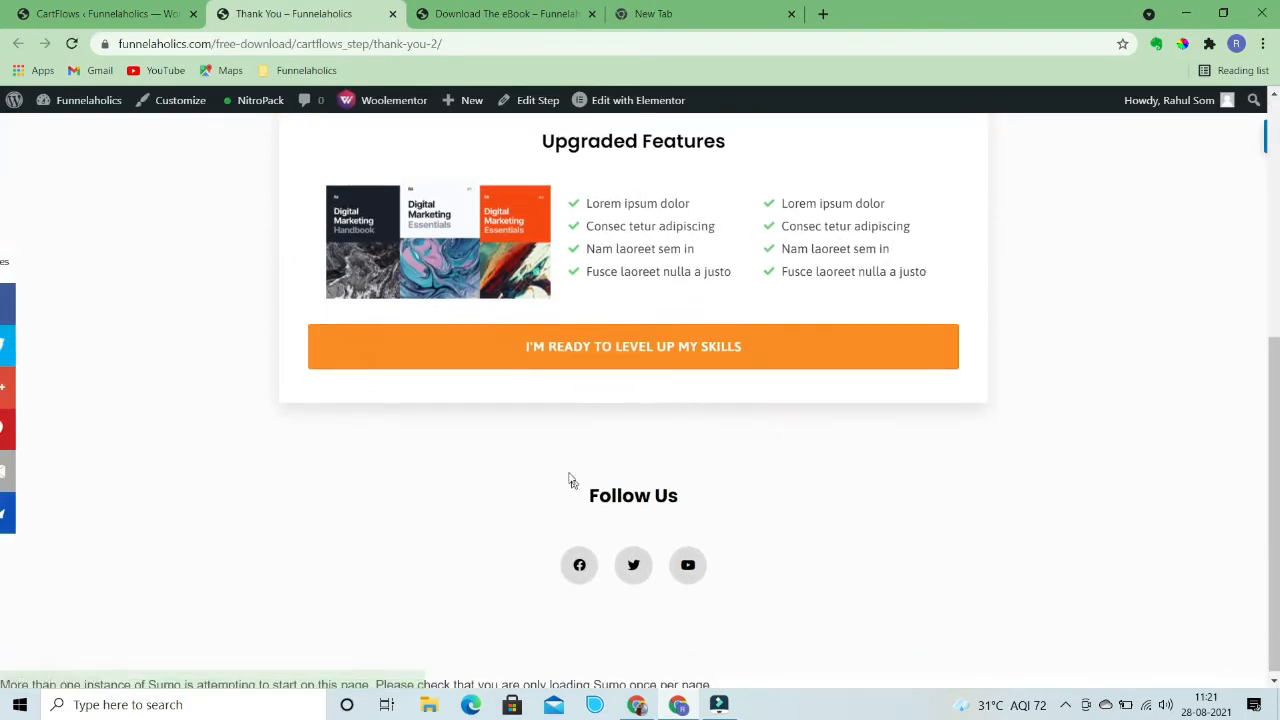
{"action": "left_click", "coordinate": [392, 14]}
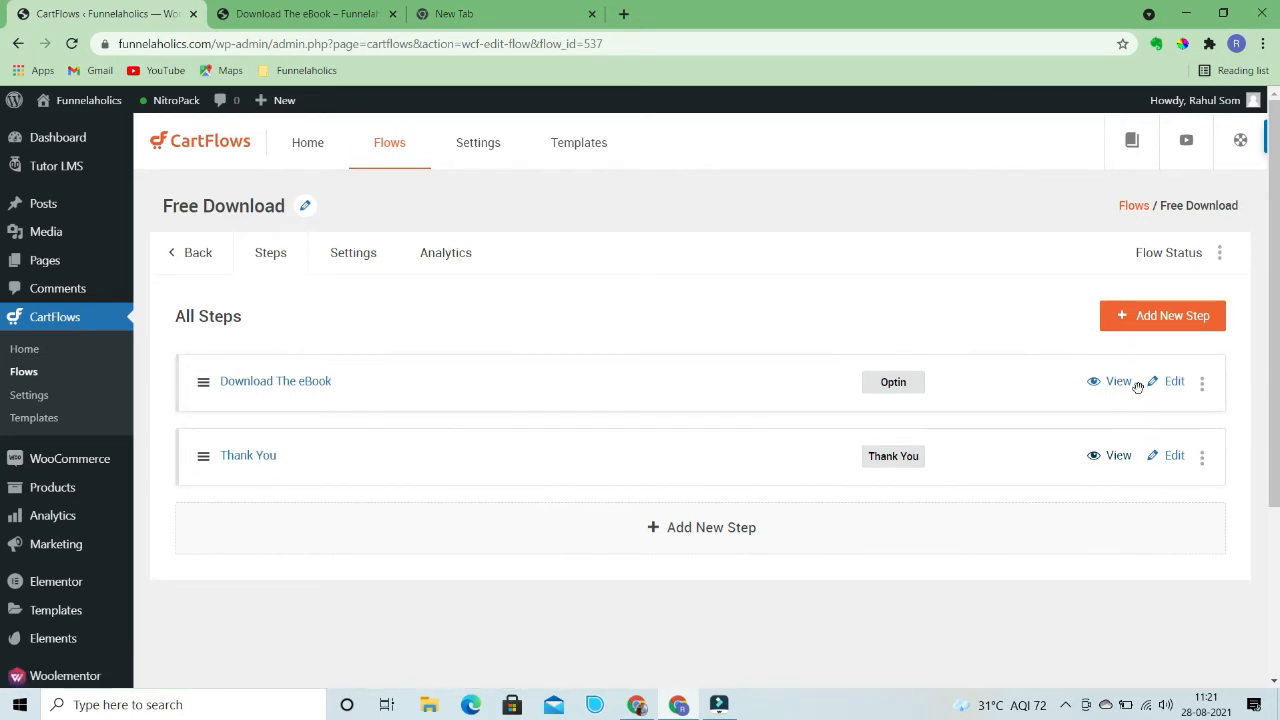
Open the Download The eBook opt-in step for editing and review its Shortcodes, General, Fields Settings and Custom Script settings
{"action": "left_click", "coordinate": [1174, 383]}
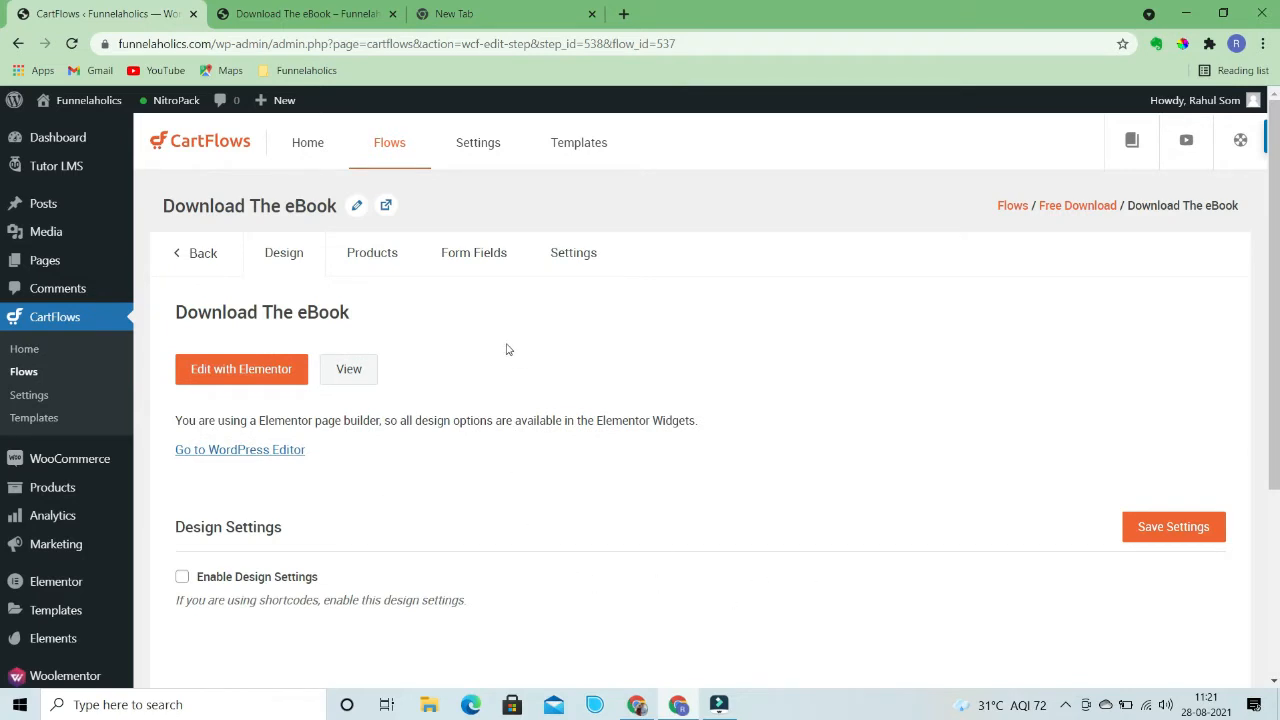
{"action": "left_click", "coordinate": [576, 256]}
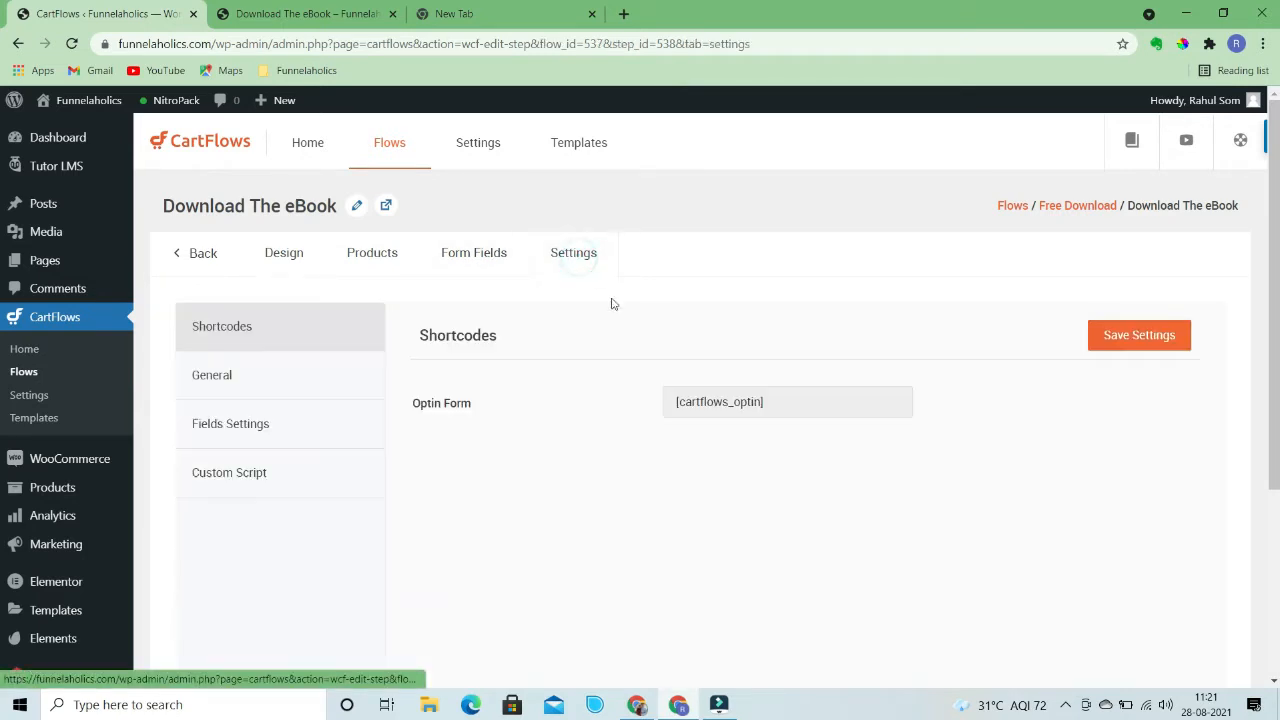
{"action": "left_click", "coordinate": [213, 378]}
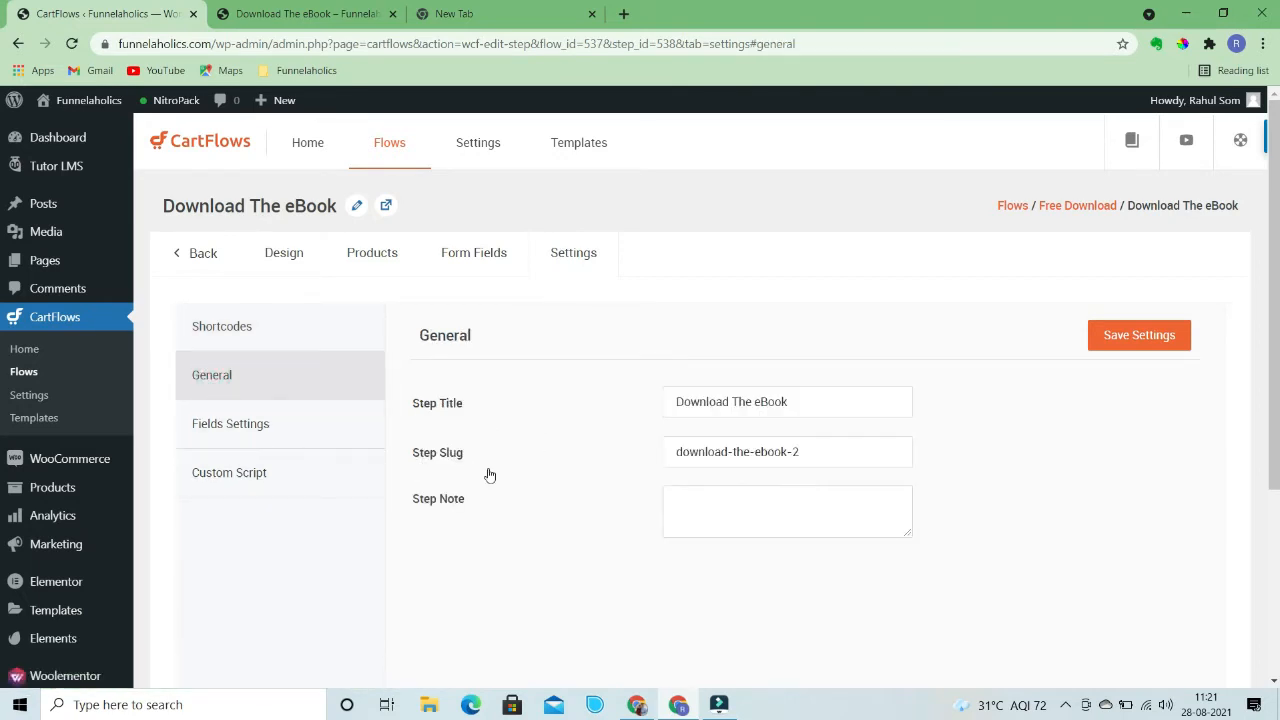
{"action": "left_click", "coordinate": [284, 428]}
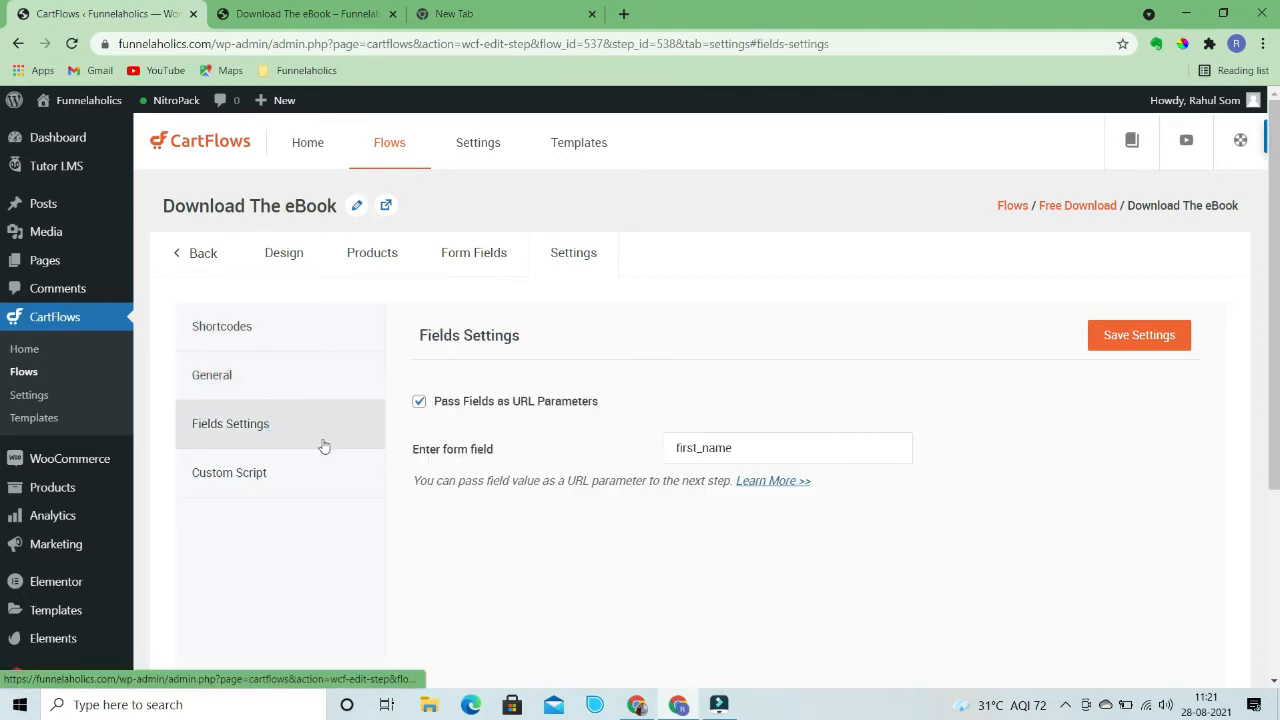
{"action": "left_click", "coordinate": [256, 476]}
{"action": "left_click", "coordinate": [256, 381]}
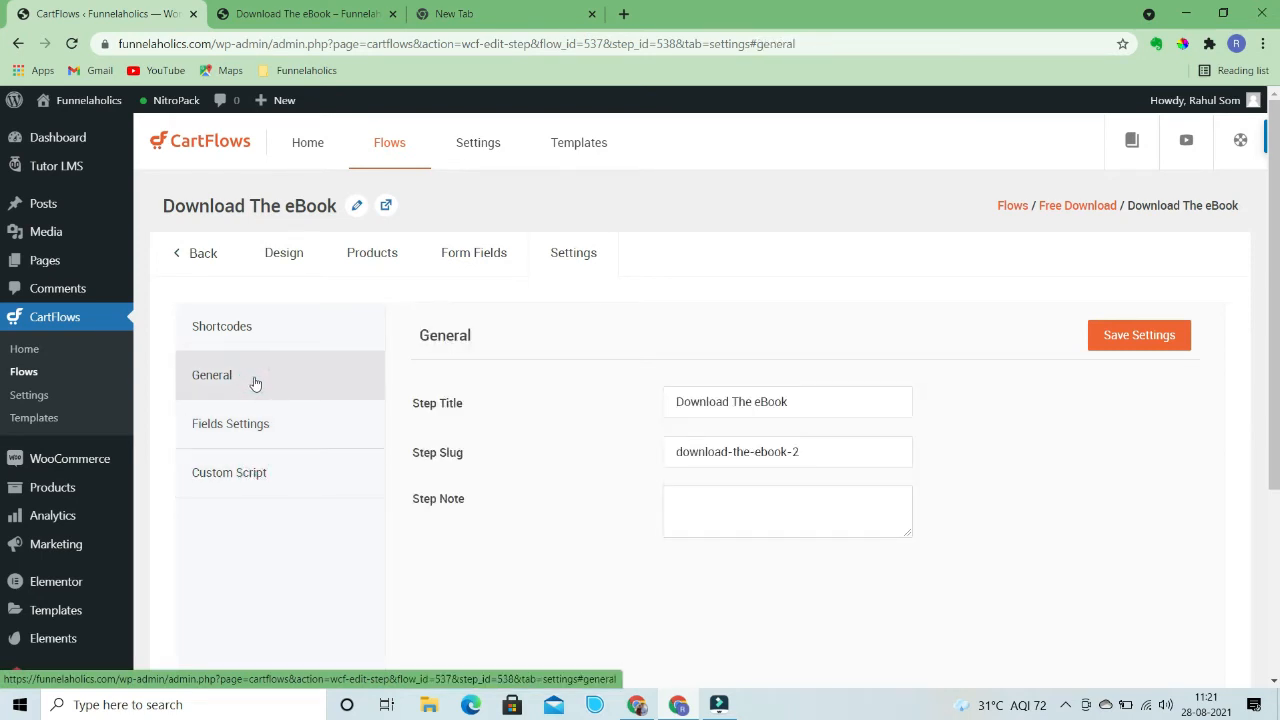
{"action": "left_click", "coordinate": [252, 322]}
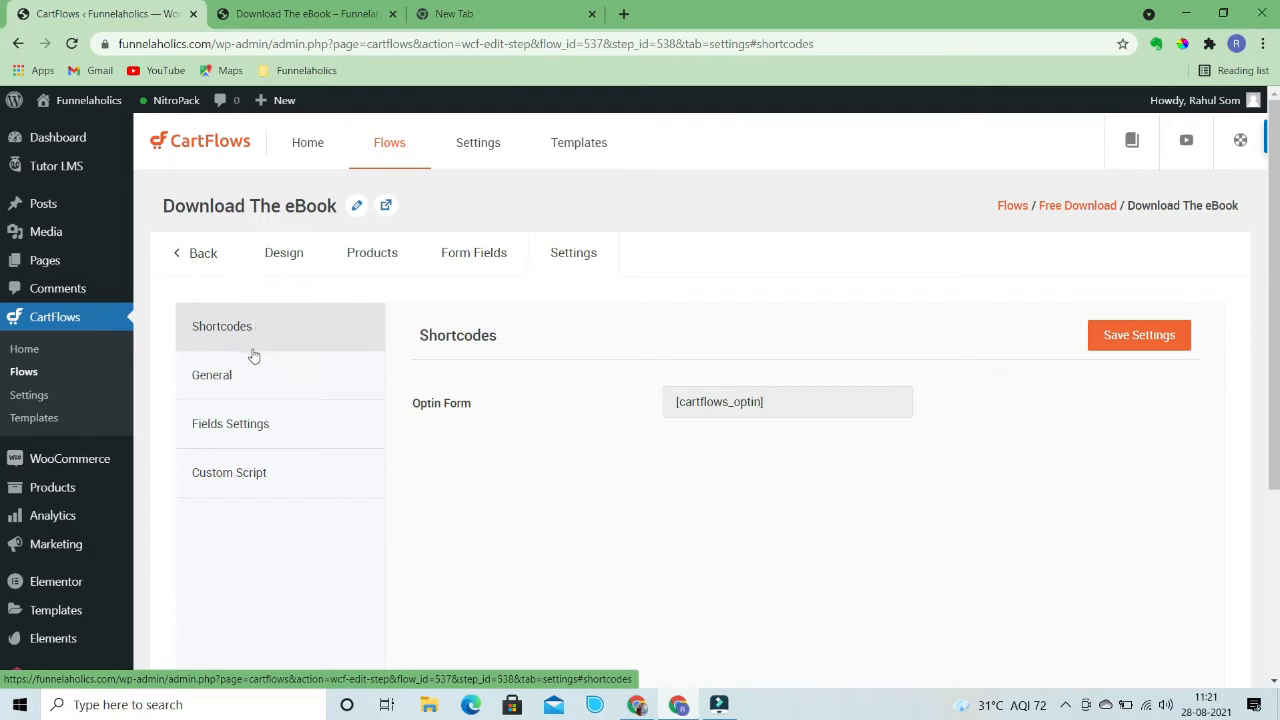
{"action": "left_click", "coordinate": [230, 388]}
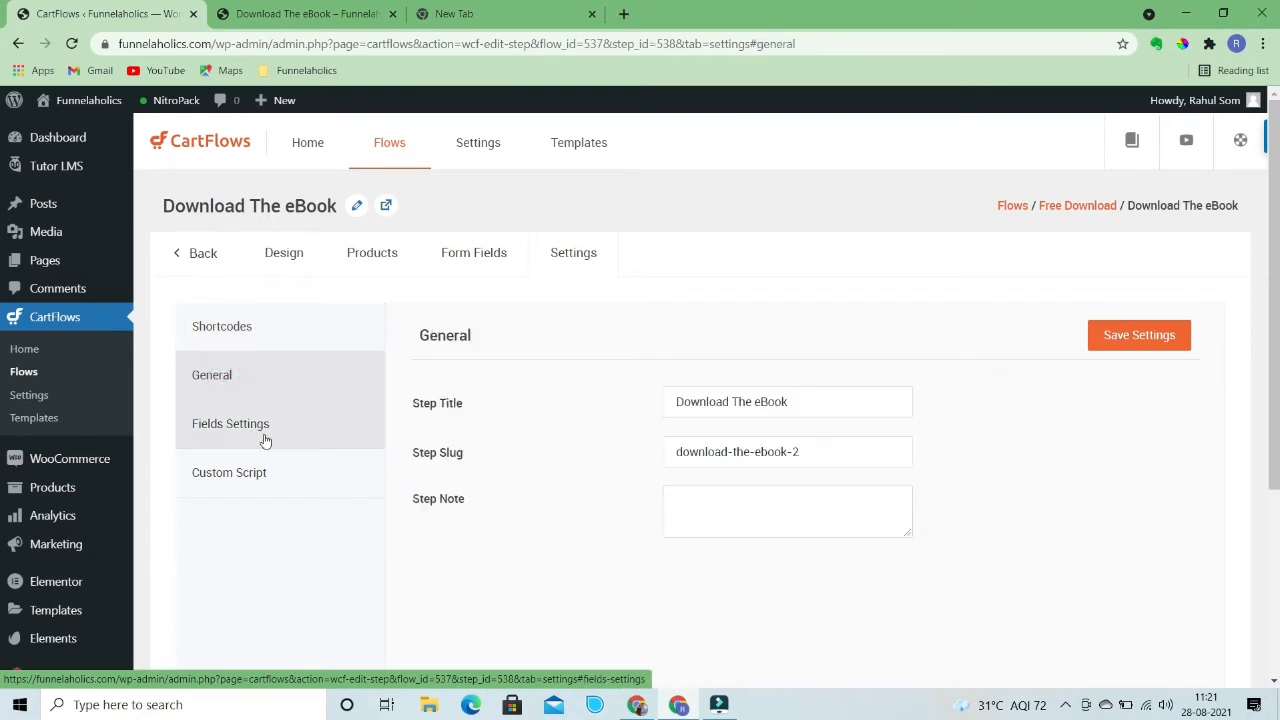
{"action": "left_click", "coordinate": [265, 440]}
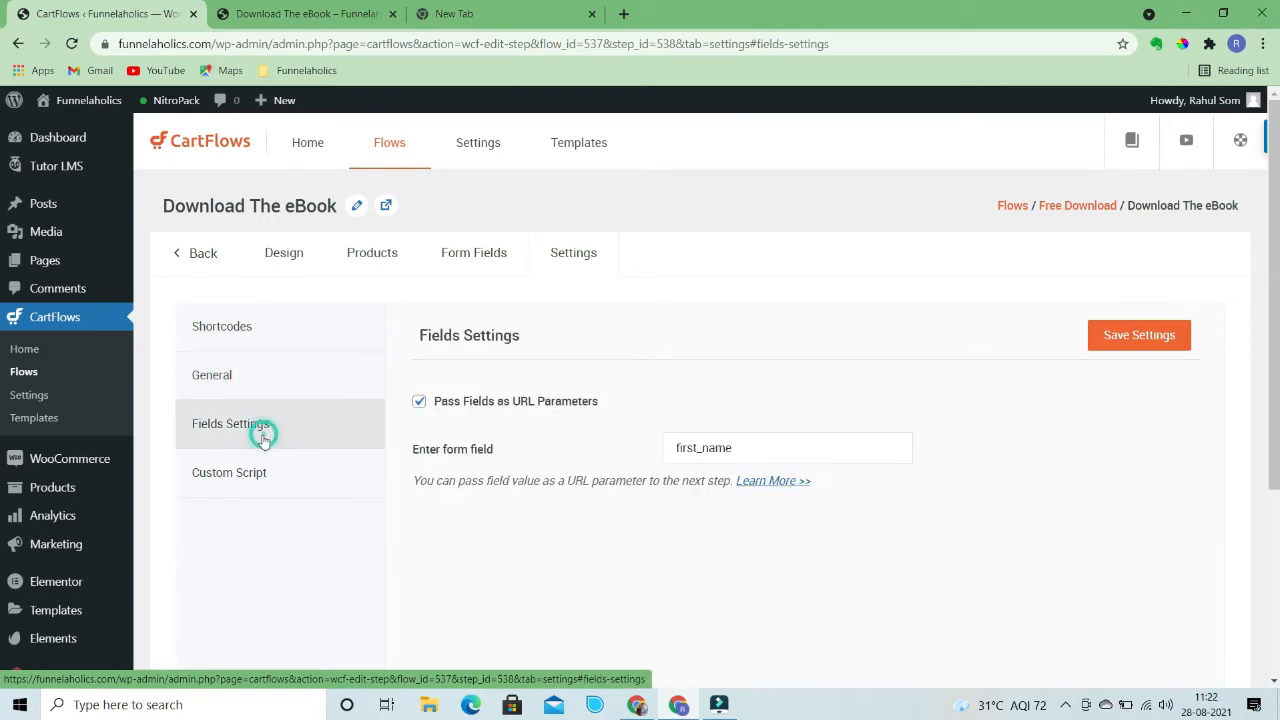
{"action": "left_click", "coordinate": [286, 485]}
Review the opt-in step's assigned free product, shortcode, field editor and design options
{"action": "left_click", "coordinate": [387, 266]}
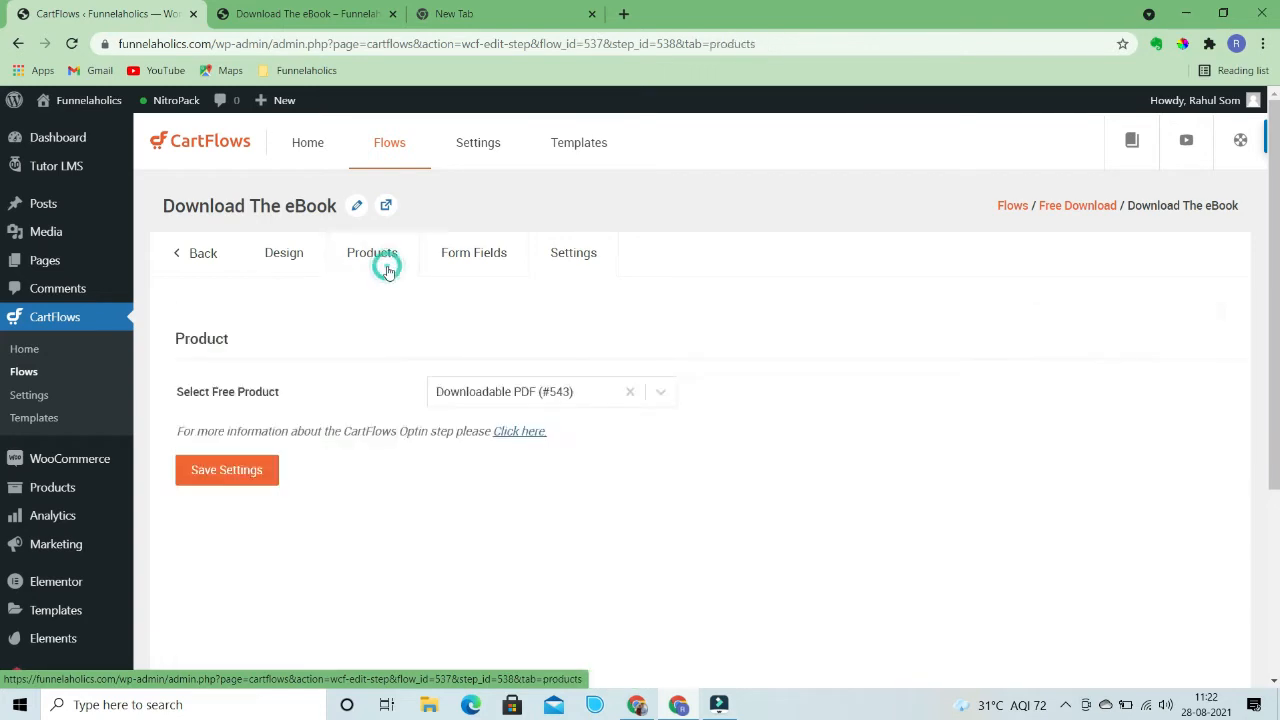
{"action": "left_click", "coordinate": [596, 253]}
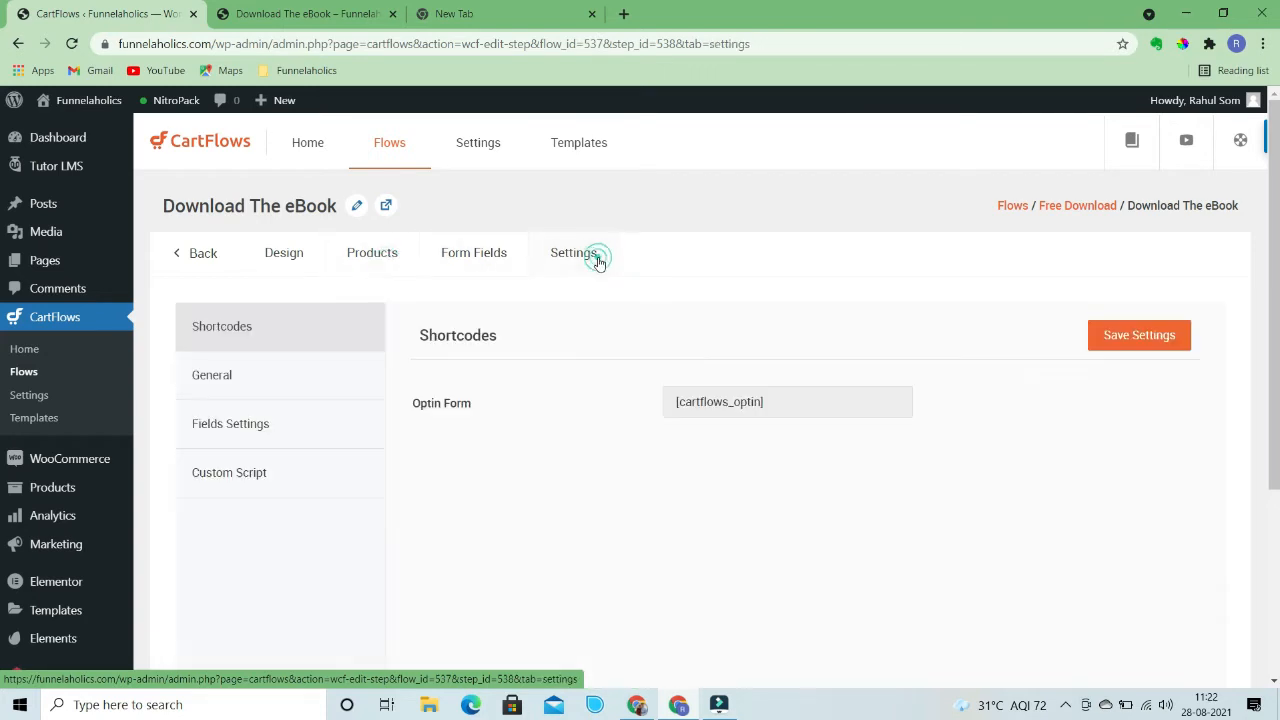
{"action": "left_click", "coordinate": [483, 254]}
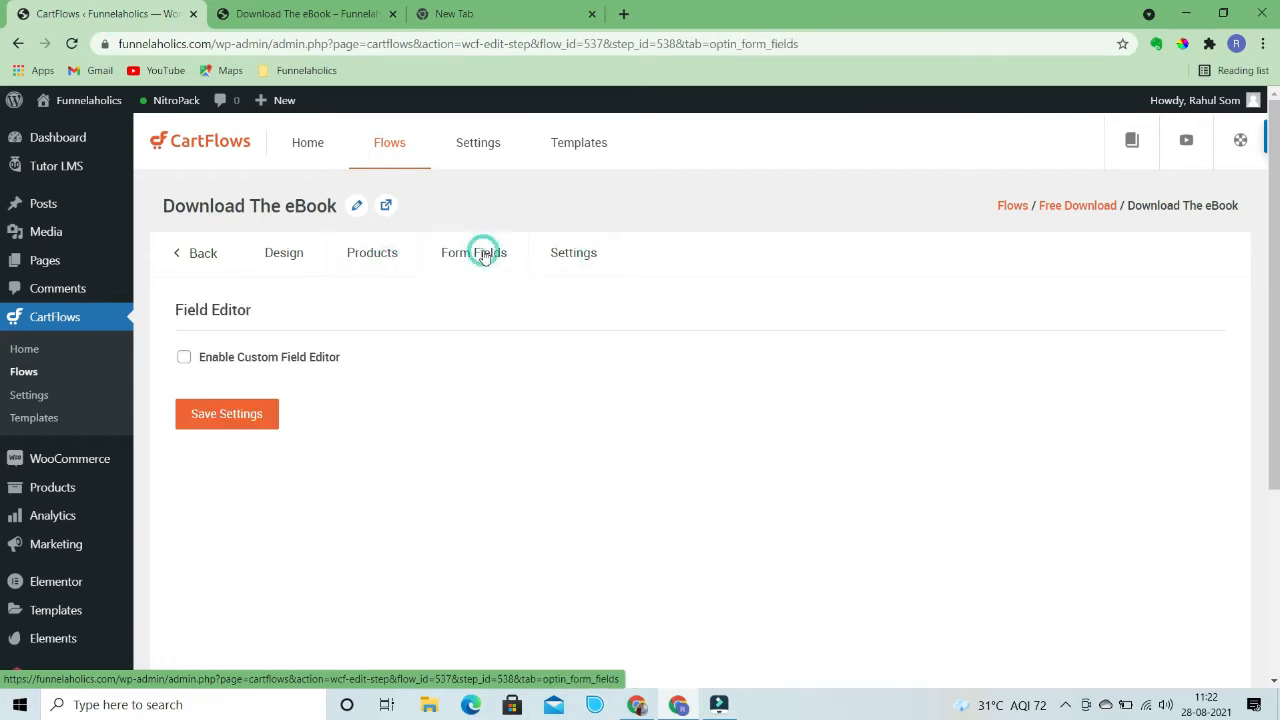
{"action": "left_click", "coordinate": [290, 264]}
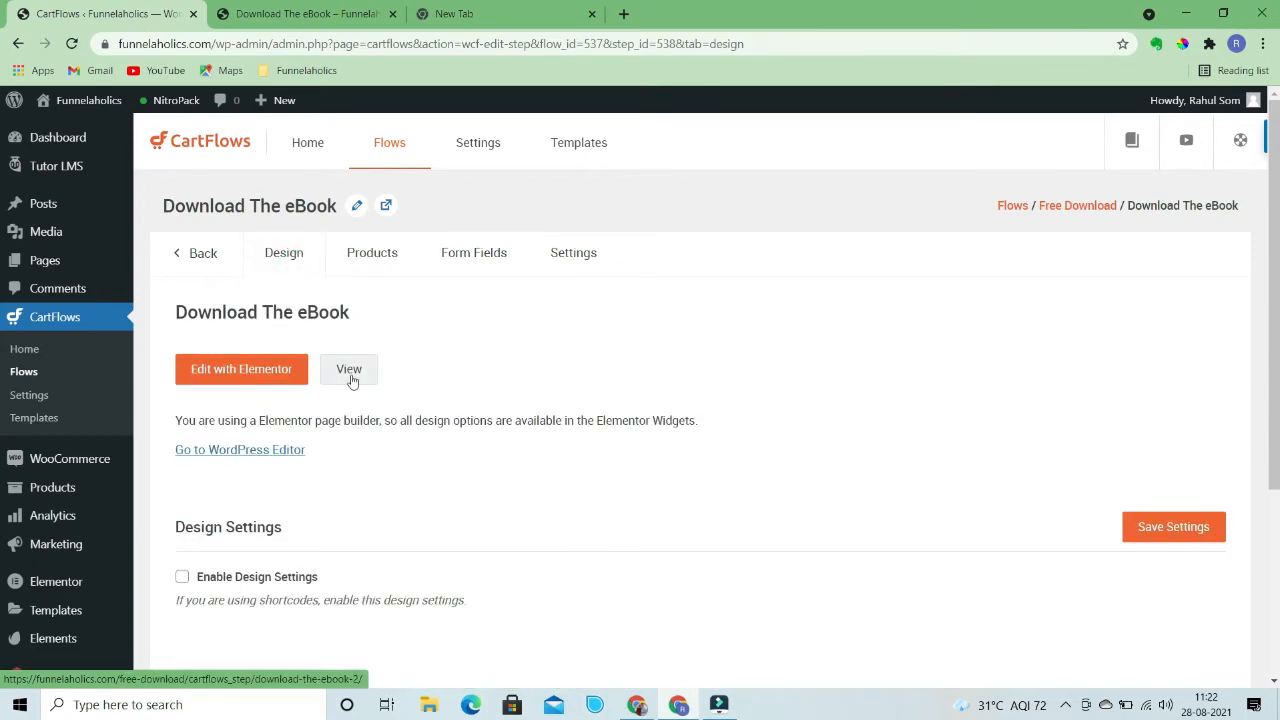
Return from the step editor, view the Free Download opt-in page on the site and enter a test visitor's first and last name
{"action": "left_click", "coordinate": [197, 258]}
{"action": "left_click", "coordinate": [1106, 431]}
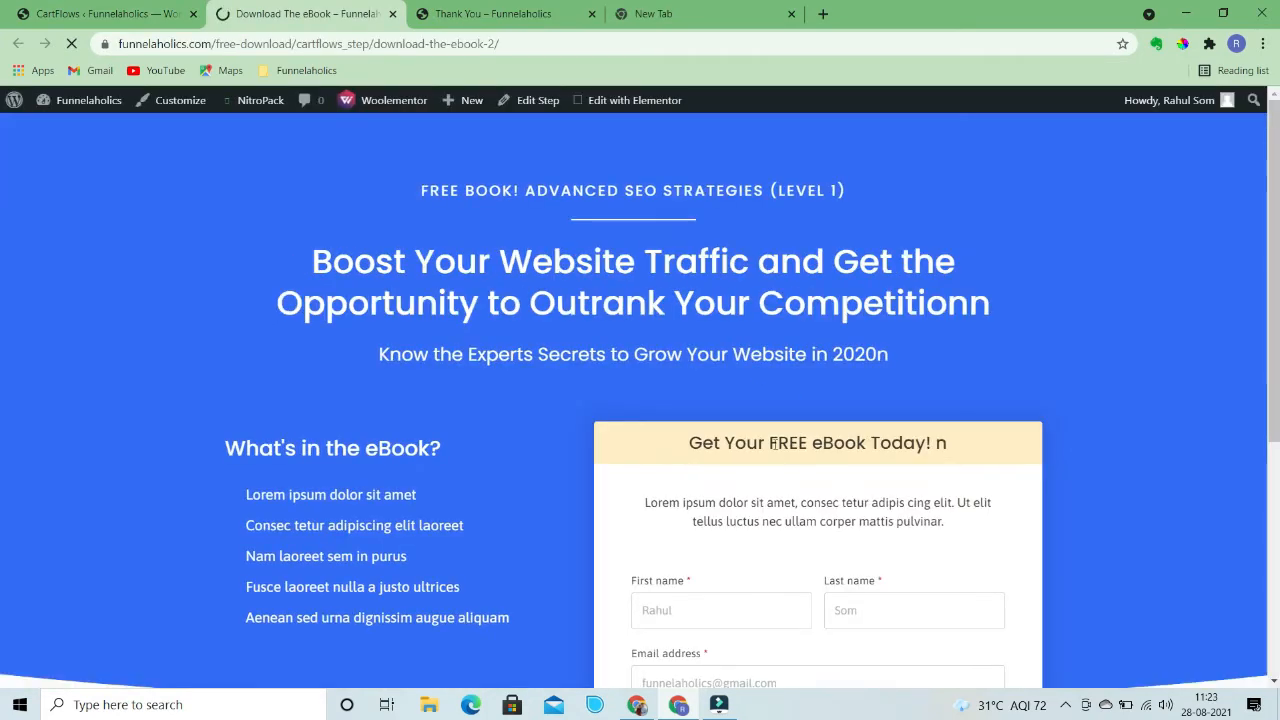
{"action": "scroll", "coordinate": [772, 443], "scroll_direction": "down", "scroll_amount": 3}
{"action": "double_click", "coordinate": [694, 278]}
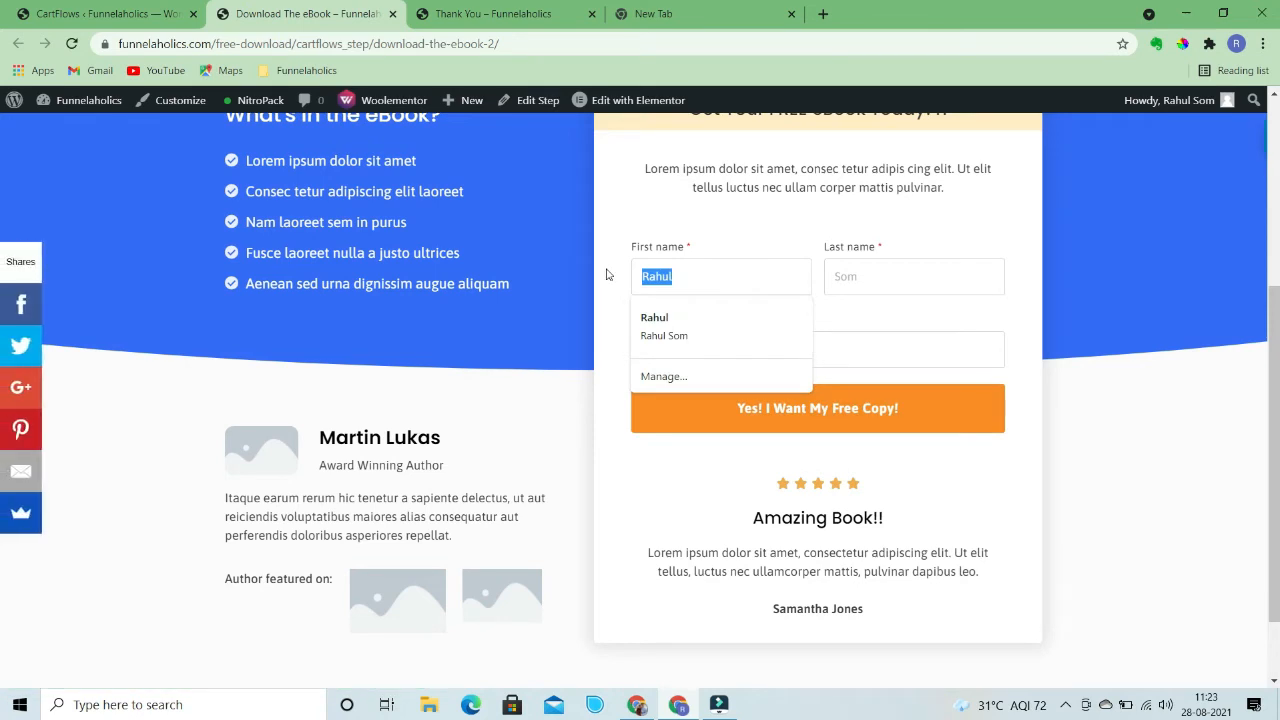
{"action": "type", "text": "Ja"}
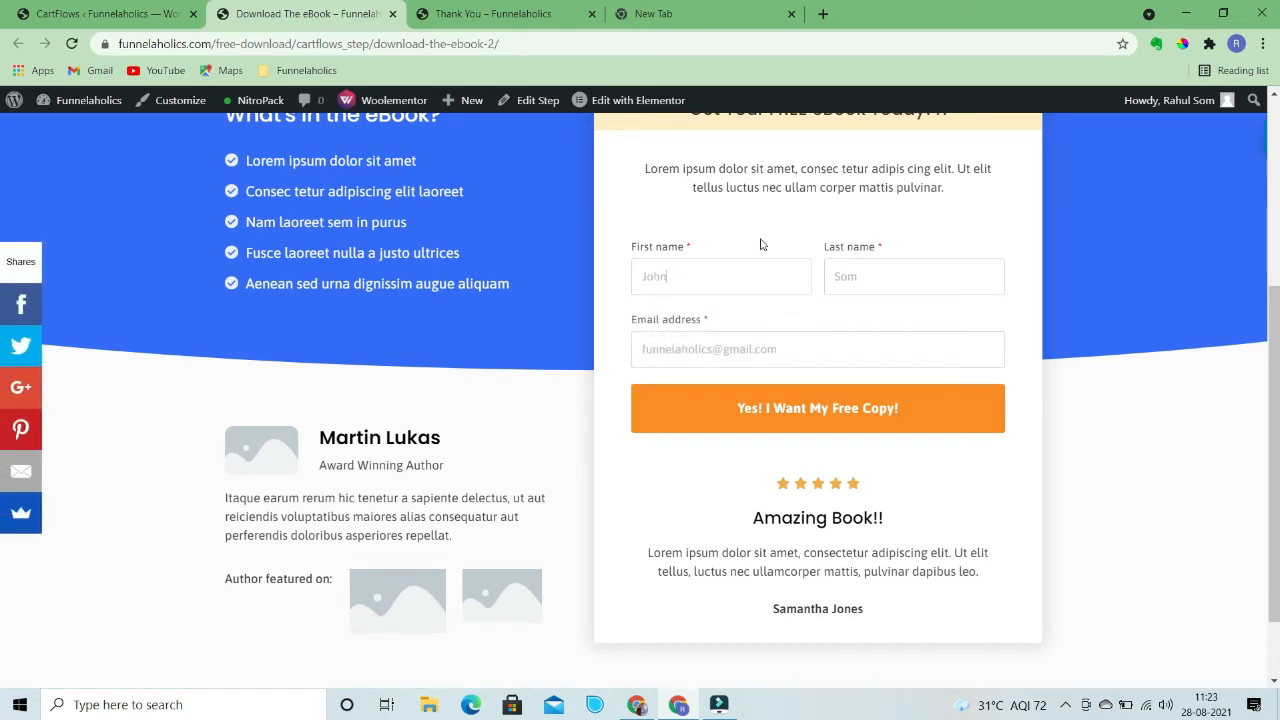
{"action": "double_click", "coordinate": [863, 281]}
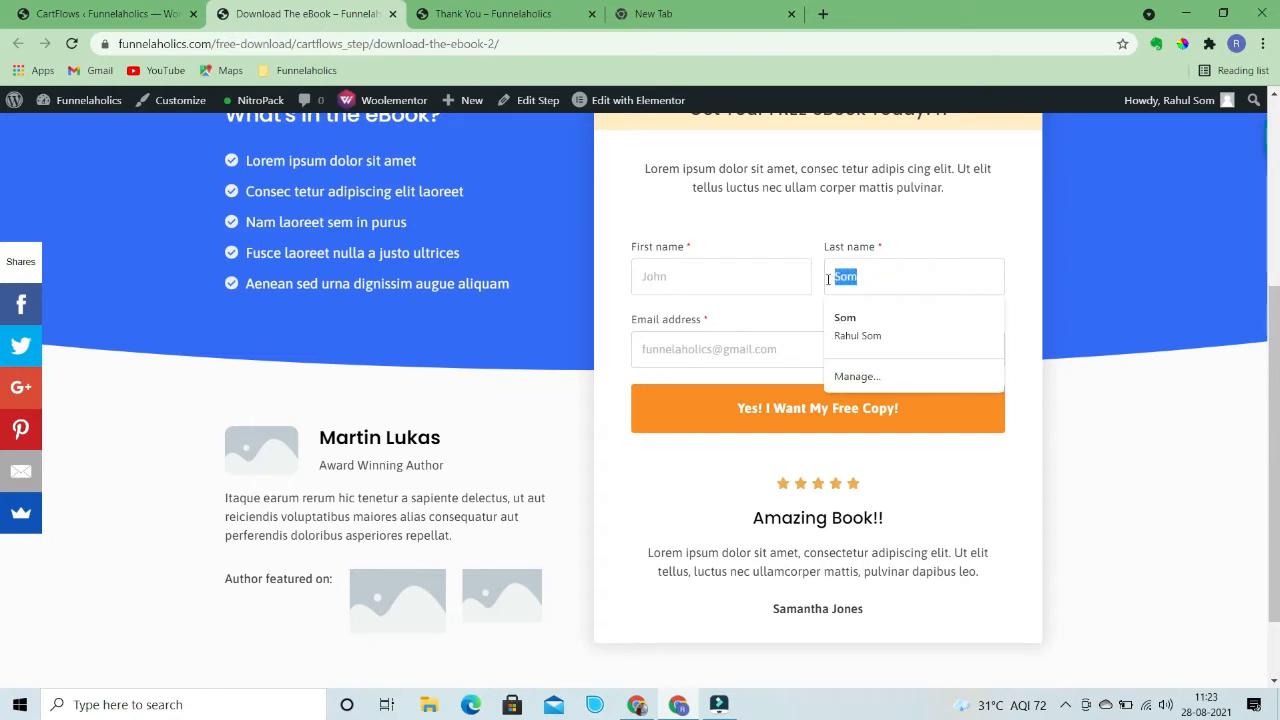
{"action": "type", "text": "D"}
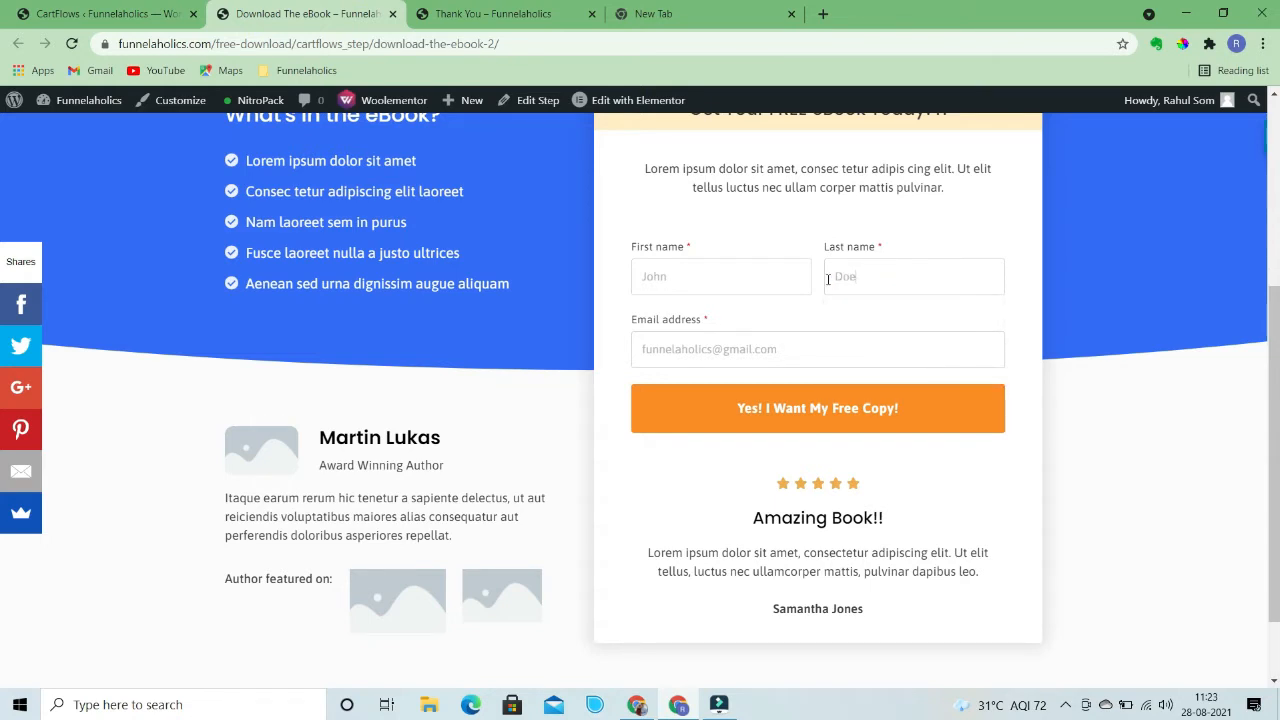
Enter the test visitor's e-mail address in the opt-in form and submit it to request the free copy
{"action": "right_click", "coordinate": [828, 279]}
{"action": "left_click", "coordinate": [748, 351]}
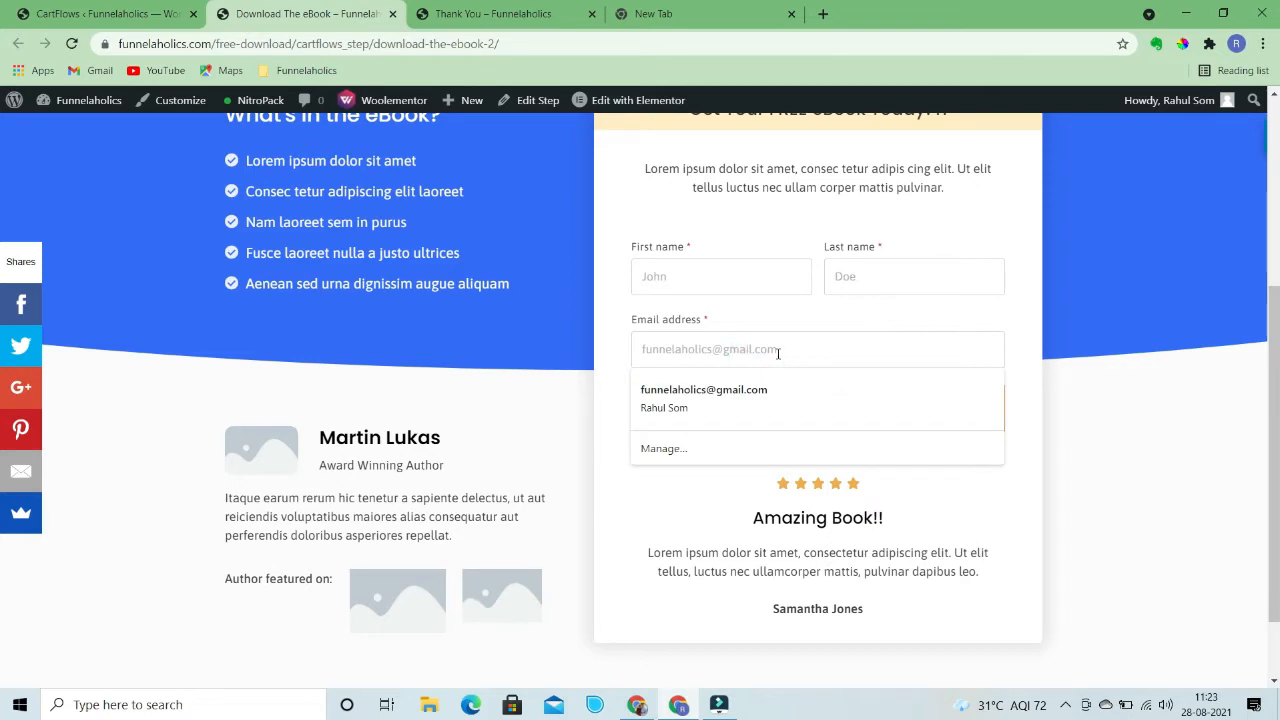
{"action": "left_click_drag", "start_coordinate": [713, 349], "coordinate": [594, 332]}
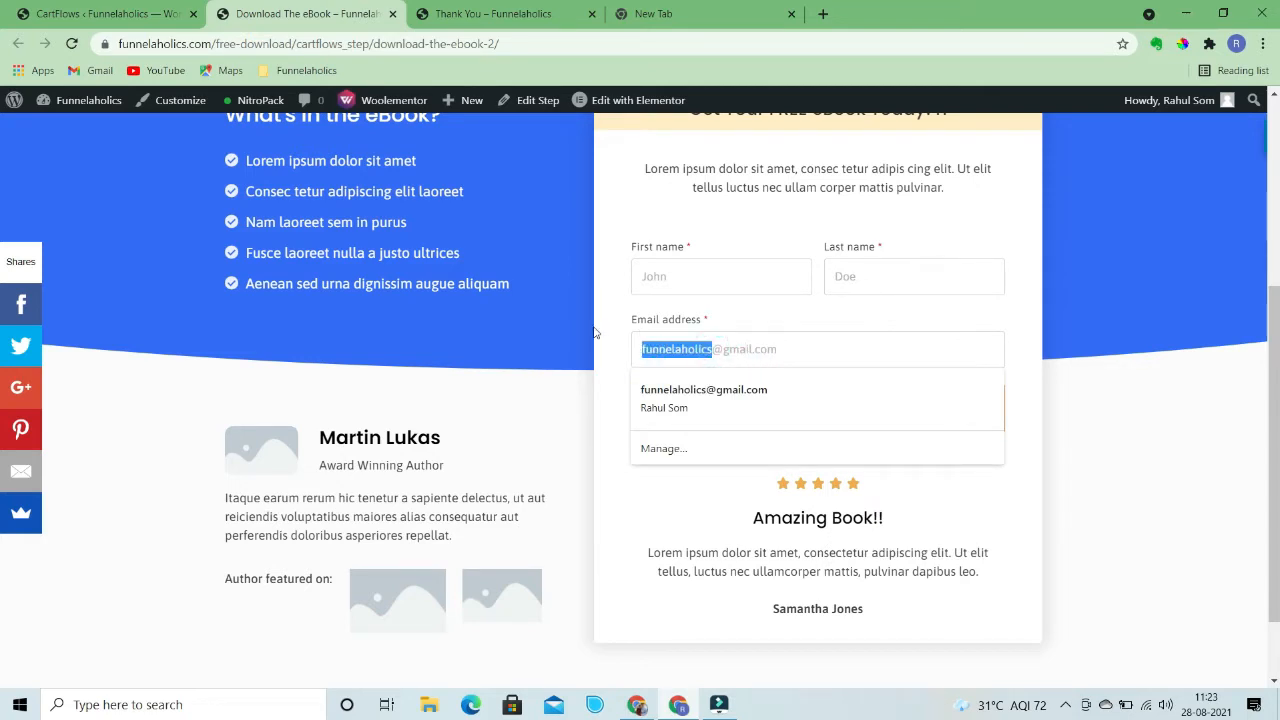
{"action": "key", "text": "BackSpace"}
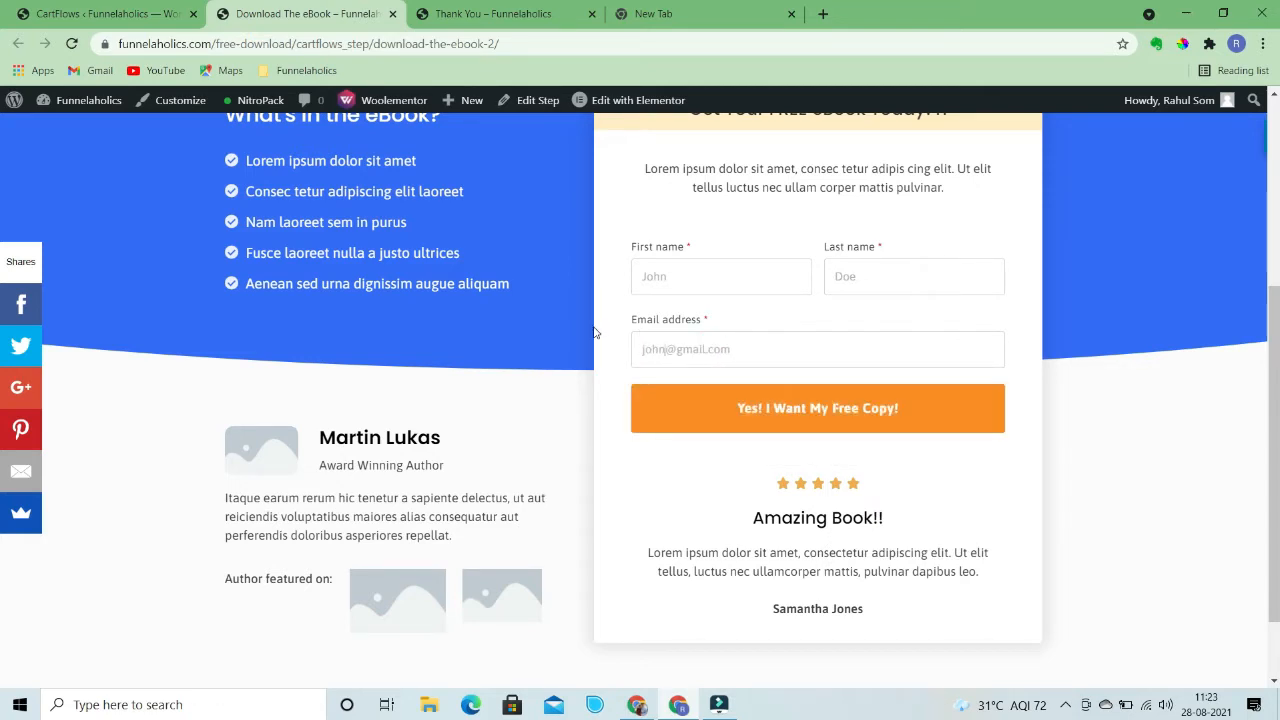
{"action": "type", "text": ".doe"}
{"action": "left_click", "coordinate": [757, 425]}
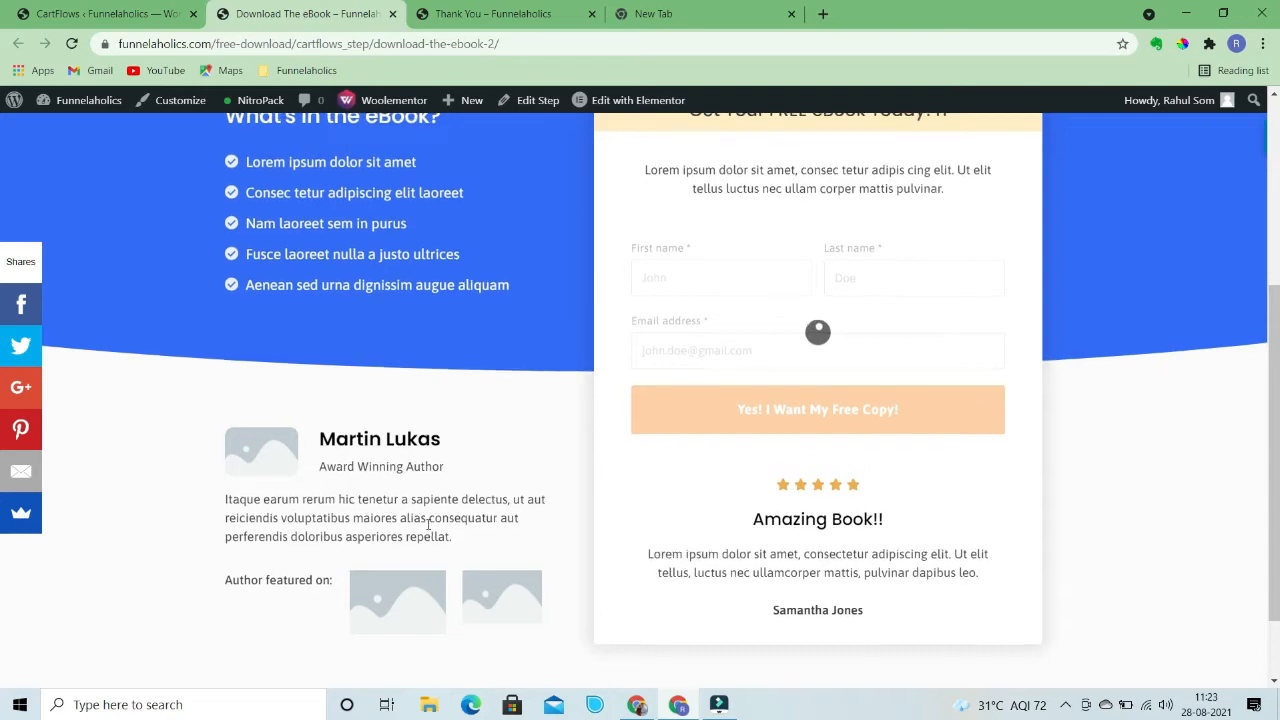
Wait for the Thank You page to load and look through its order details and downloads
{"action": "scroll", "coordinate": [426, 525], "scroll_direction": "up", "scroll_amount": 2}
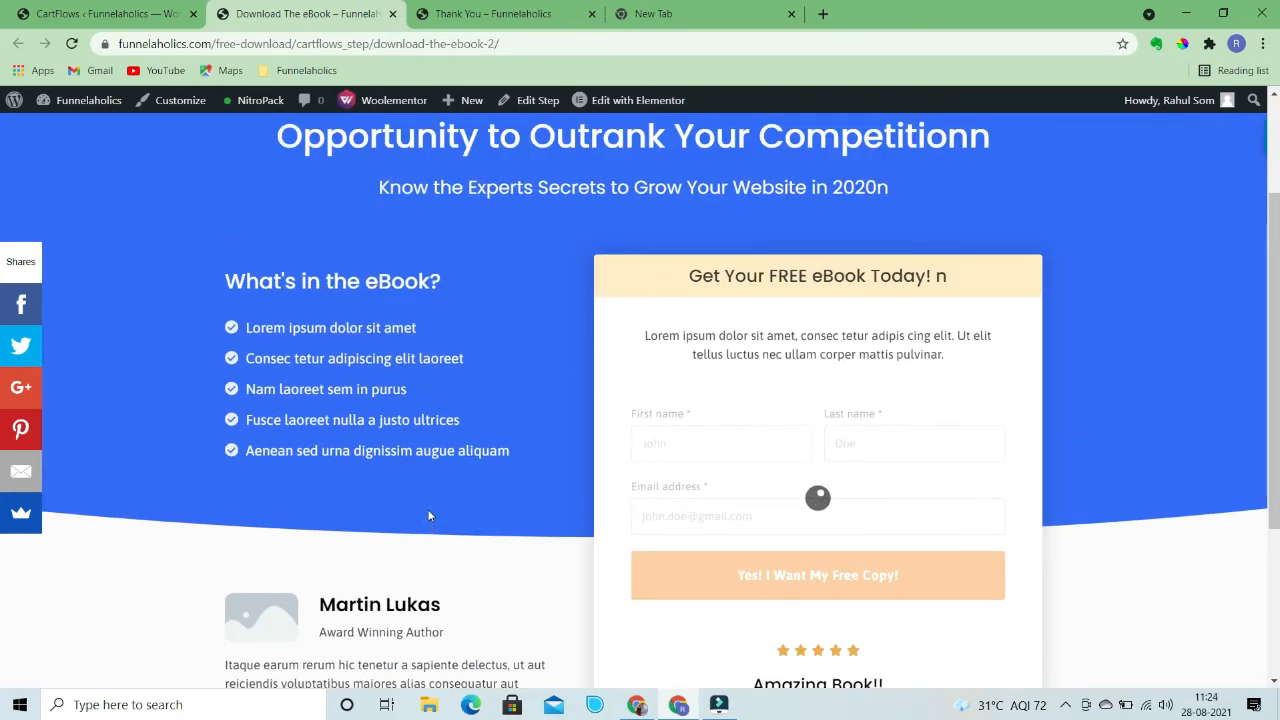
{"action": "scroll", "coordinate": [434, 504], "scroll_direction": "down", "scroll_amount": 3}
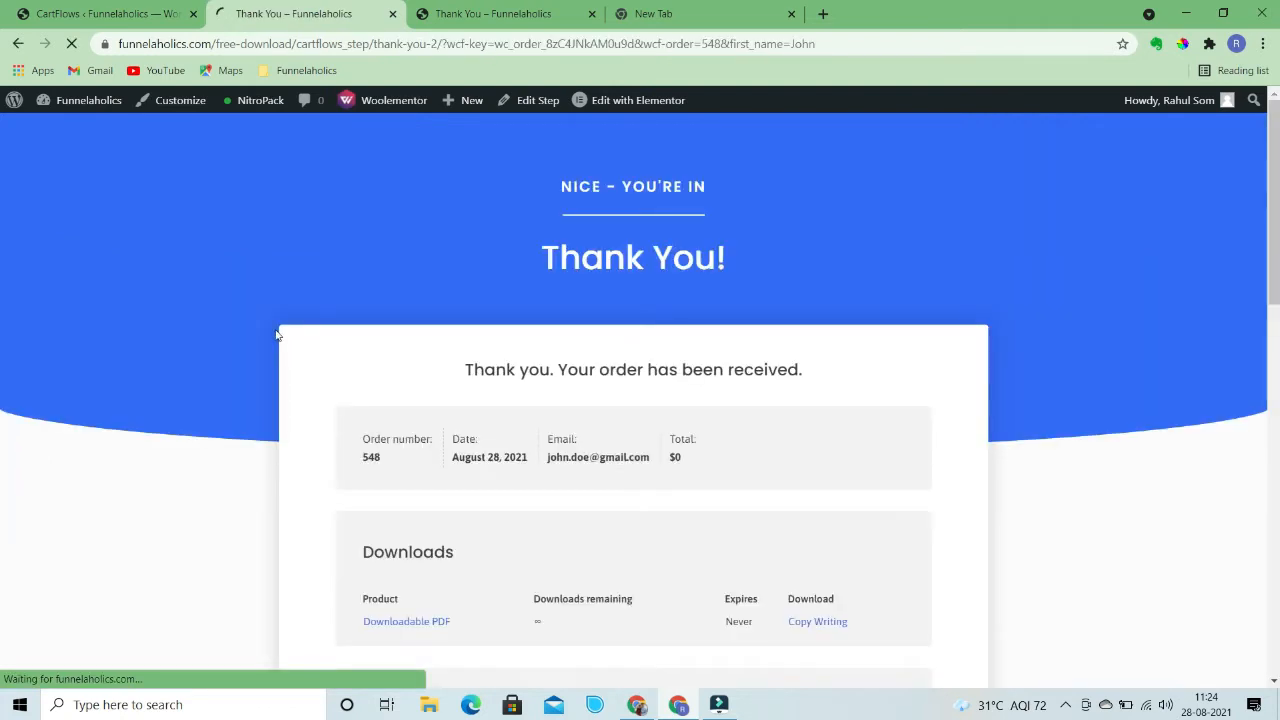
{"action": "scroll", "coordinate": [460, 417], "scroll_direction": "down", "scroll_amount": 6}
{"action": "scroll", "coordinate": [286, 557], "scroll_direction": "up", "scroll_amount": 6}
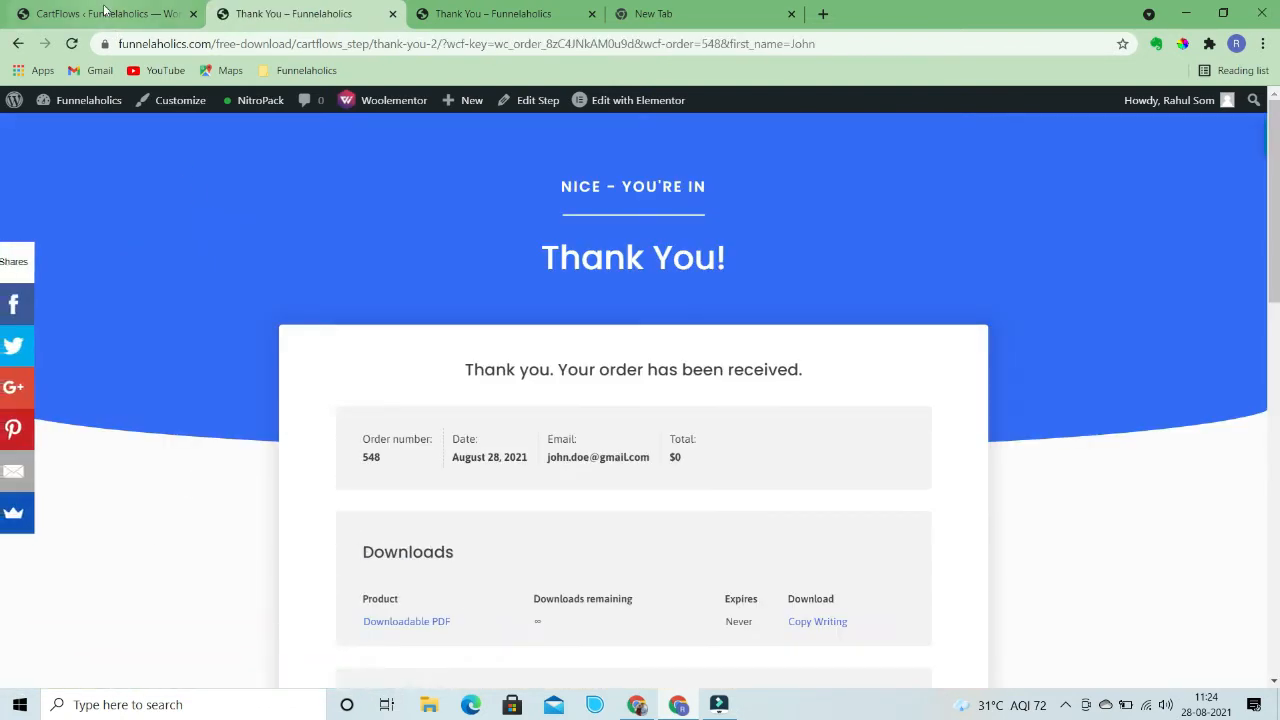
Return to the WordPress admin, check the WooCommerce customers and open the details of the new test order
{"action": "left_click", "coordinate": [104, 12]}
{"action": "mouse_move", "coordinate": [44, 500]}
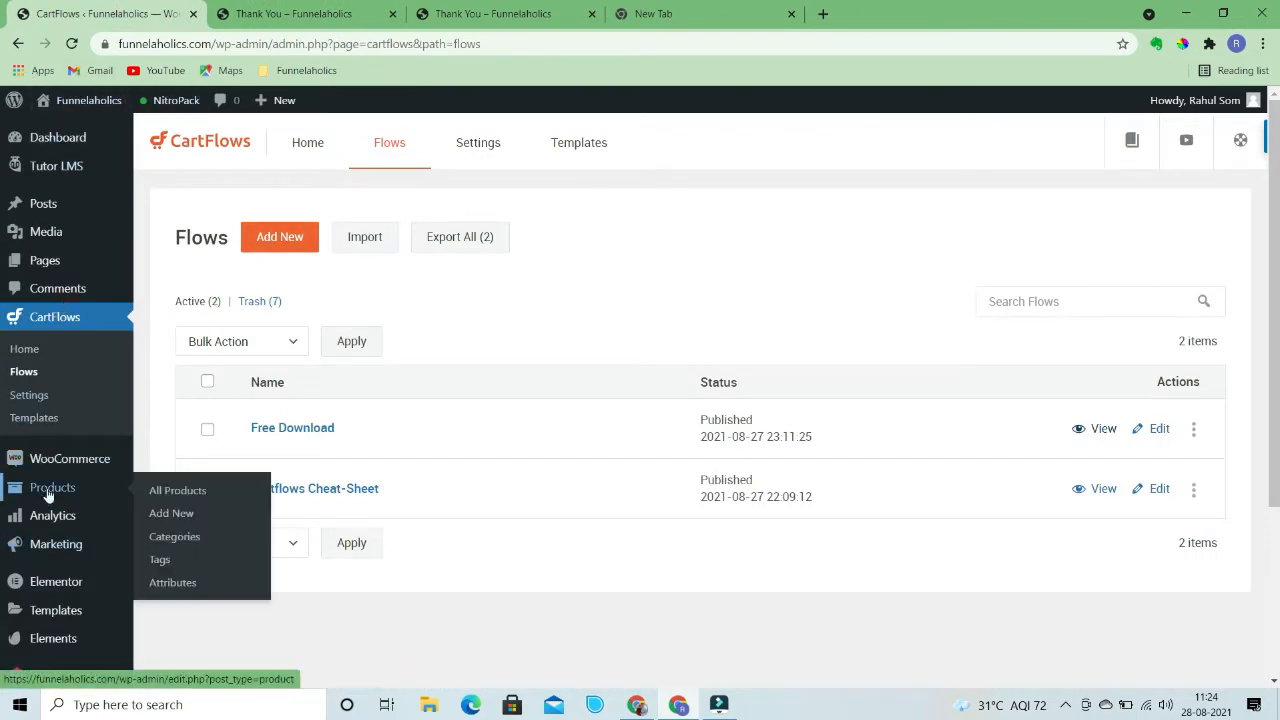
{"action": "mouse_move", "coordinate": [60, 462]}
{"action": "left_click", "coordinate": [168, 504]}
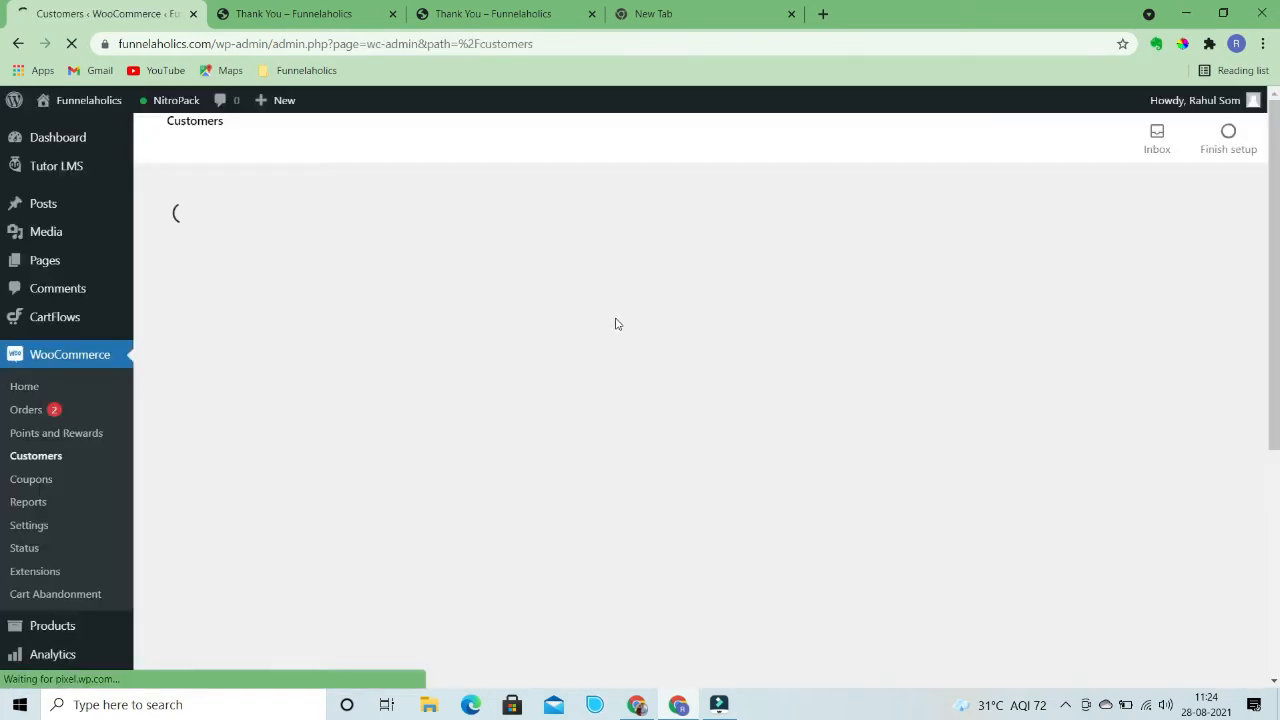
{"action": "scroll", "coordinate": [614, 323], "scroll_direction": "down", "scroll_amount": 3}
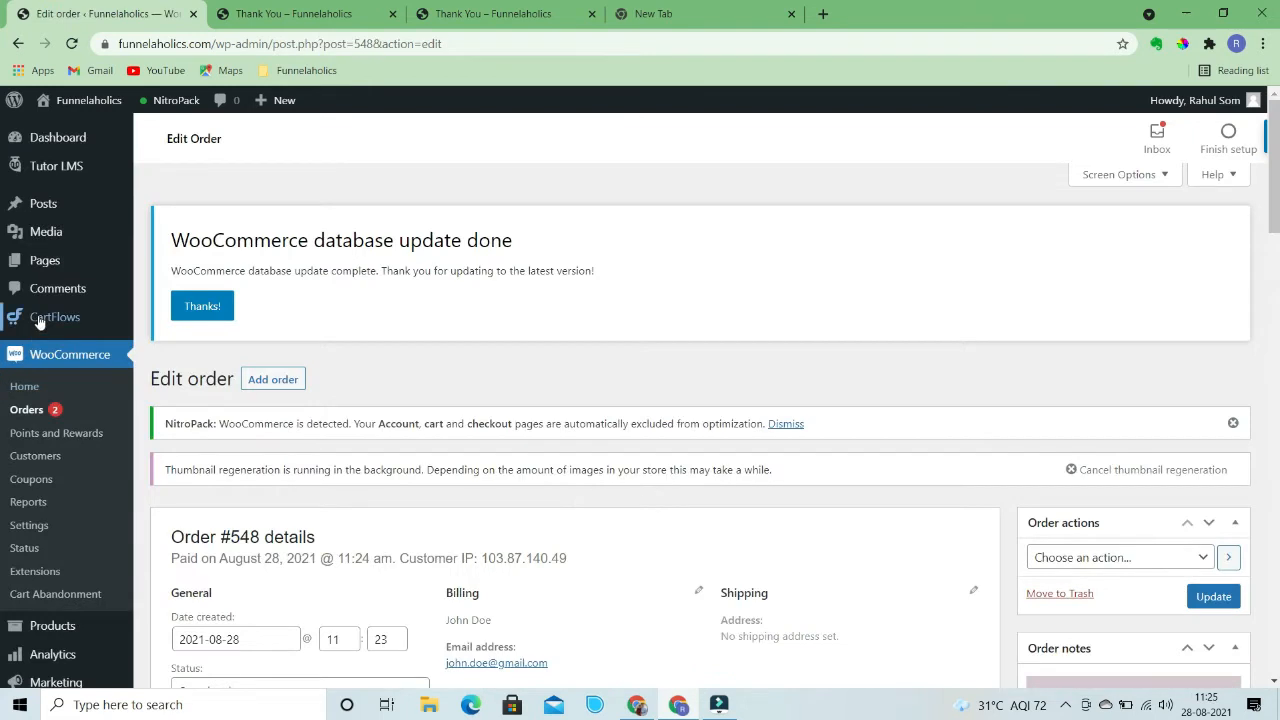
Go to the CartFlows flows list, start adding a new flow and browse the available flow templates
{"action": "left_click", "coordinate": [40, 321]}
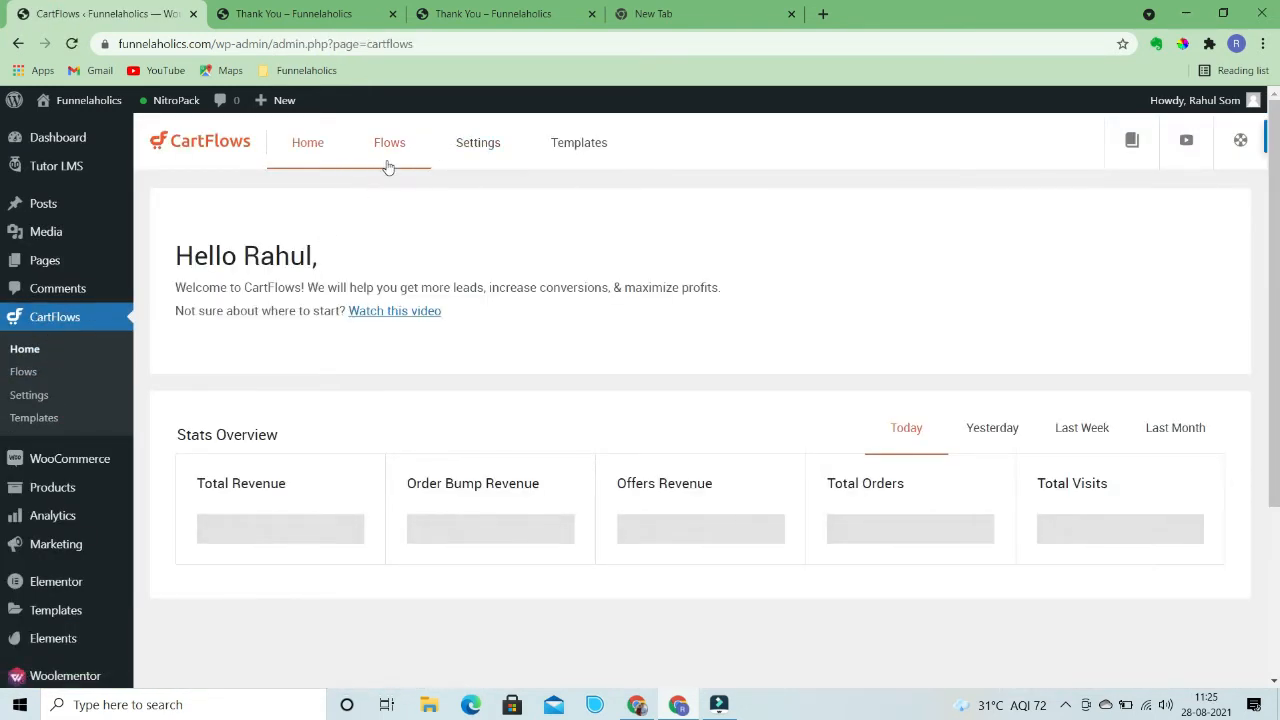
{"action": "left_click", "coordinate": [389, 160]}
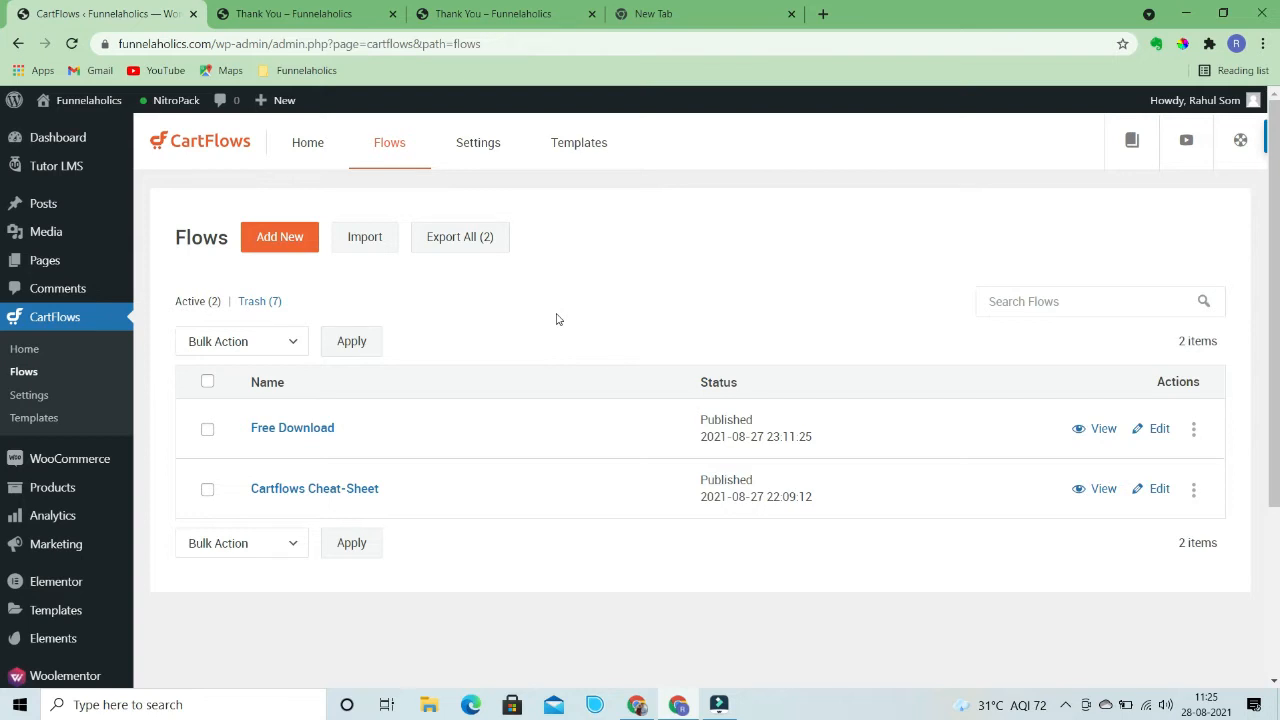
{"action": "left_click", "coordinate": [280, 238]}
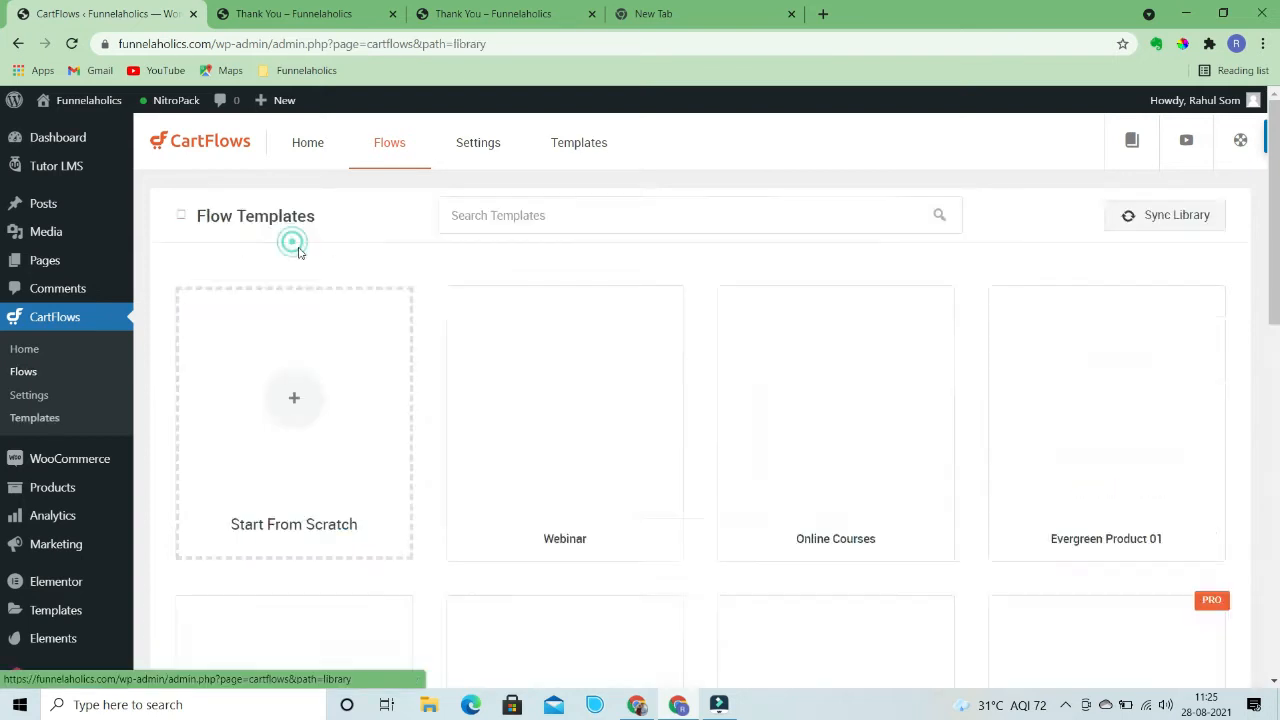
{"action": "scroll", "coordinate": [700, 420], "scroll_direction": "down", "scroll_amount": 3}
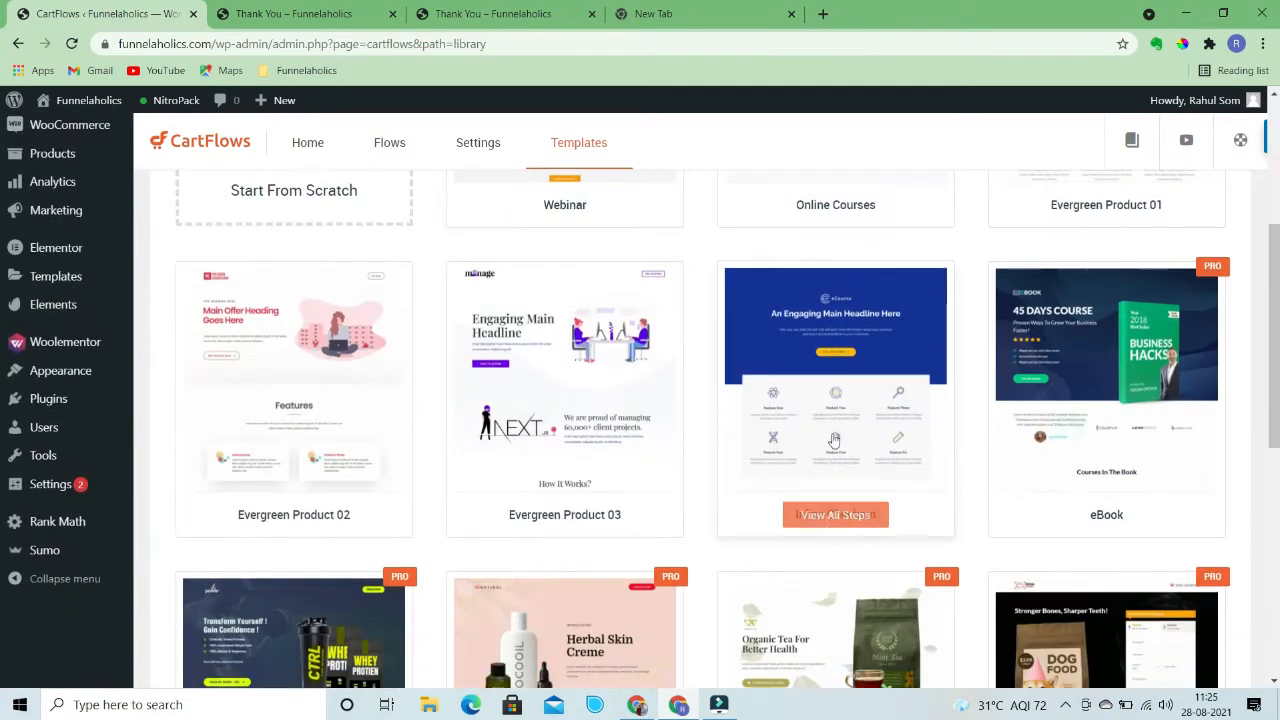
{"action": "scroll", "coordinate": [830, 470], "scroll_direction": "down", "scroll_amount": 2}
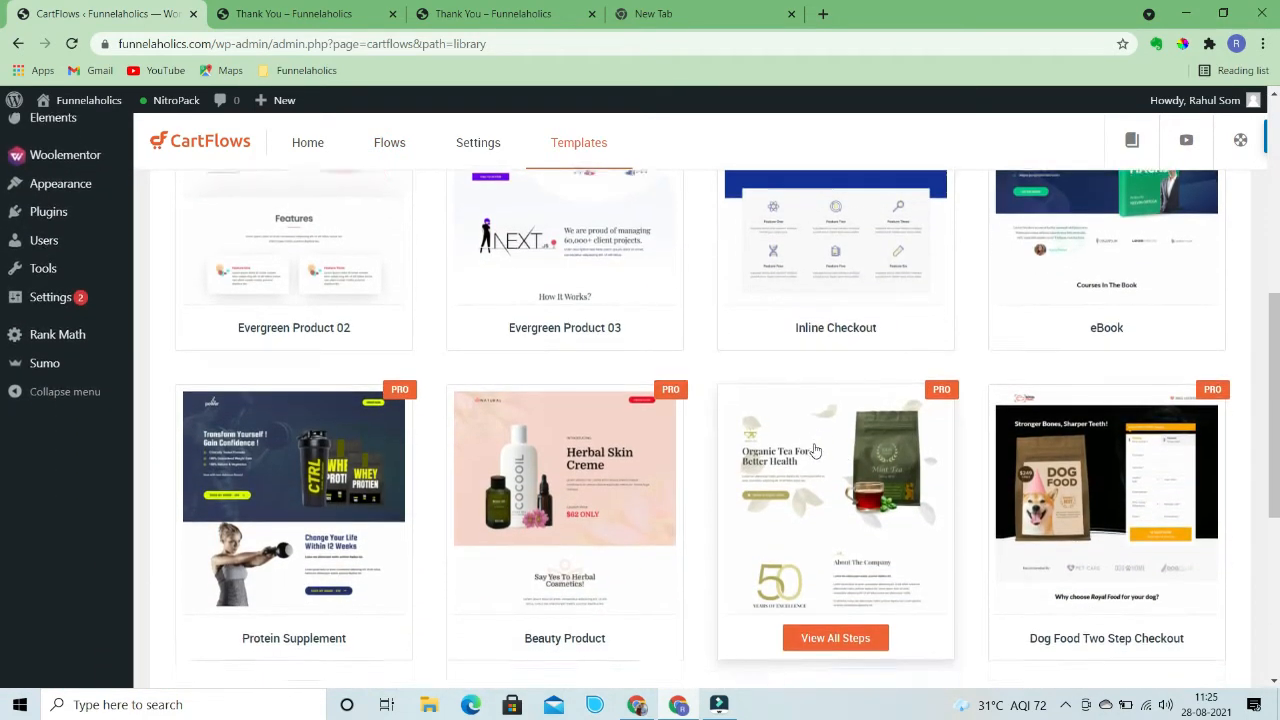
{"action": "scroll", "coordinate": [830, 470], "scroll_direction": "down", "scroll_amount": 4}
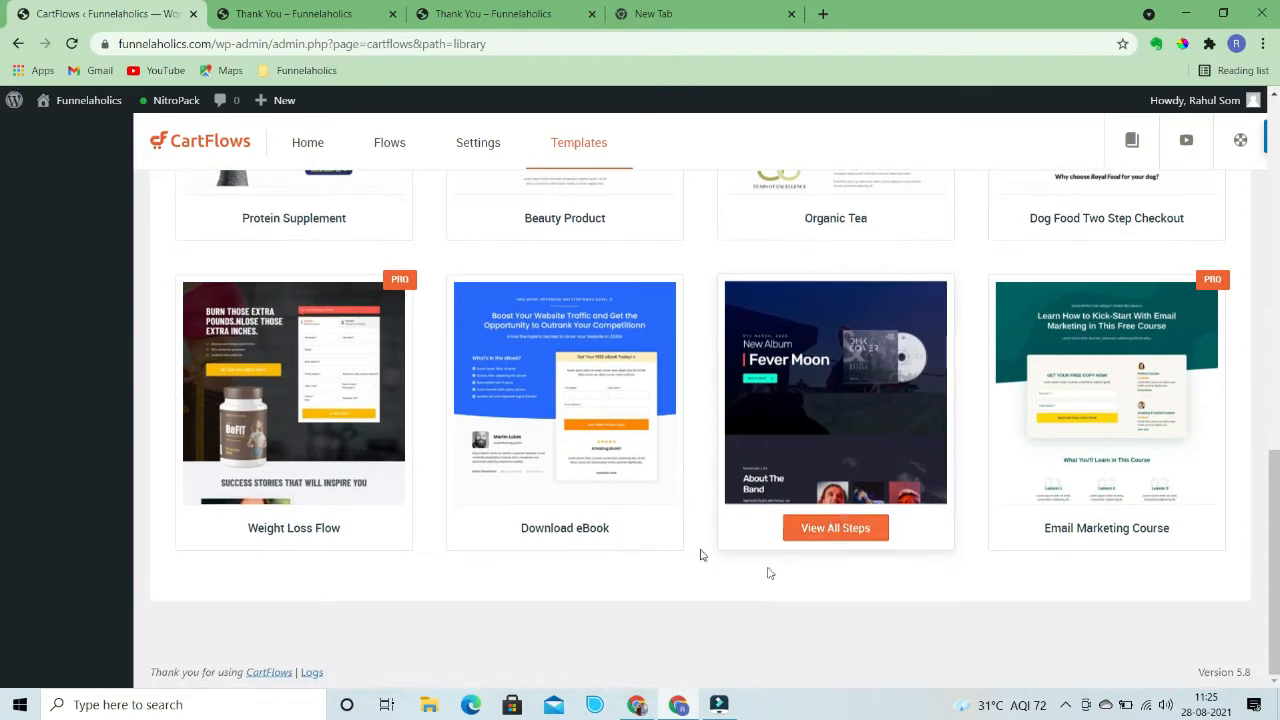
{"action": "scroll", "coordinate": [995, 494], "scroll_direction": "up", "scroll_amount": 2}
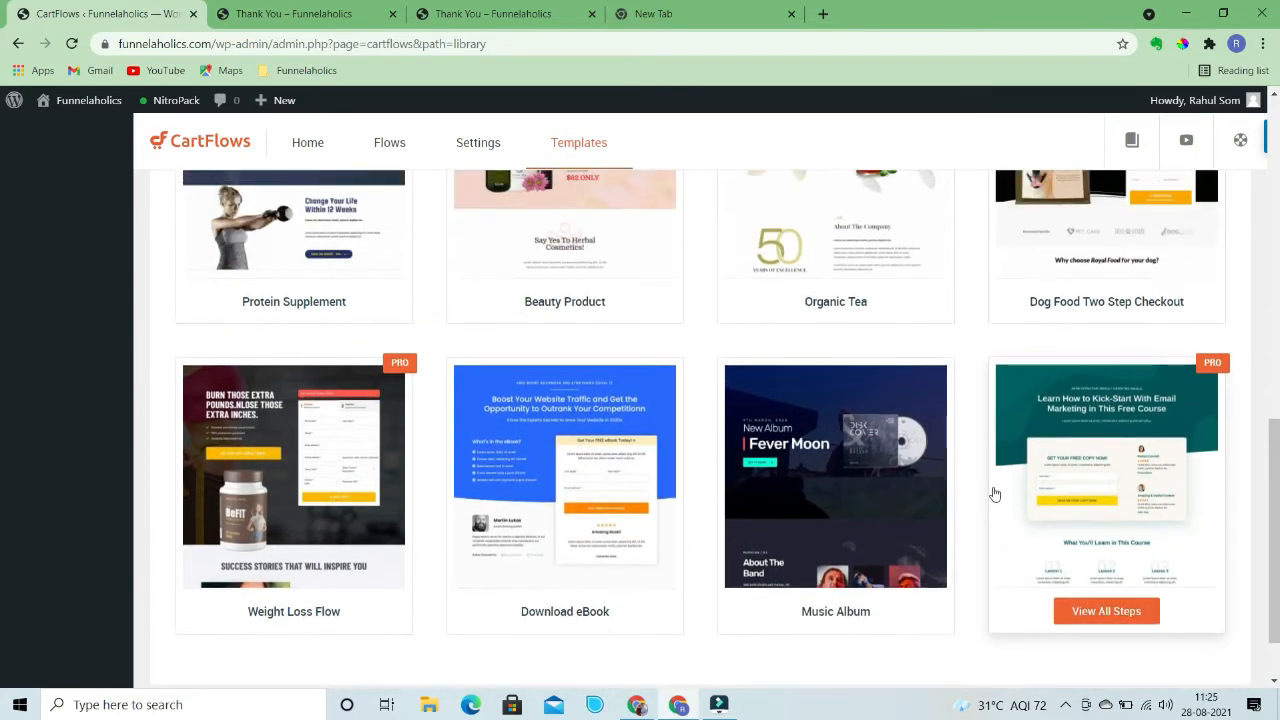
{"action": "scroll", "coordinate": [992, 488], "scroll_direction": "up", "scroll_amount": 3}
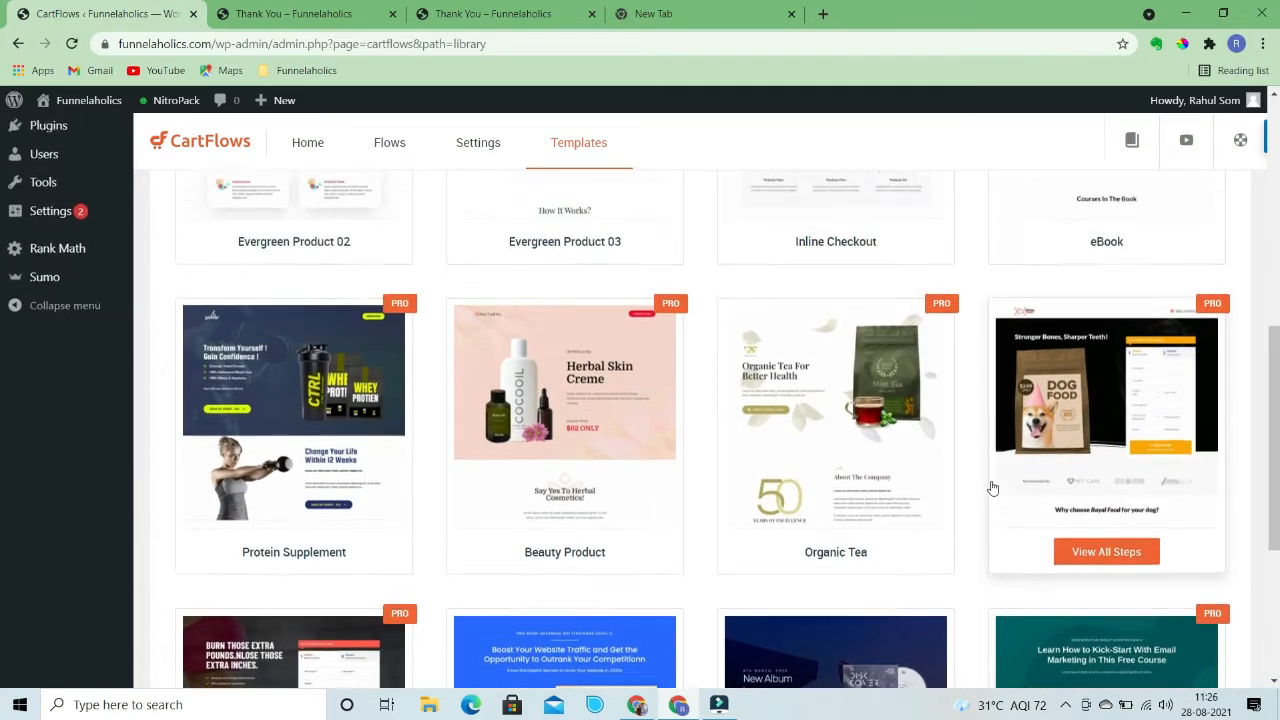
Look through the free and PRO flow templates in the CartFlows template library
{"action": "scroll", "coordinate": [992, 488], "scroll_direction": "up", "scroll_amount": 1}
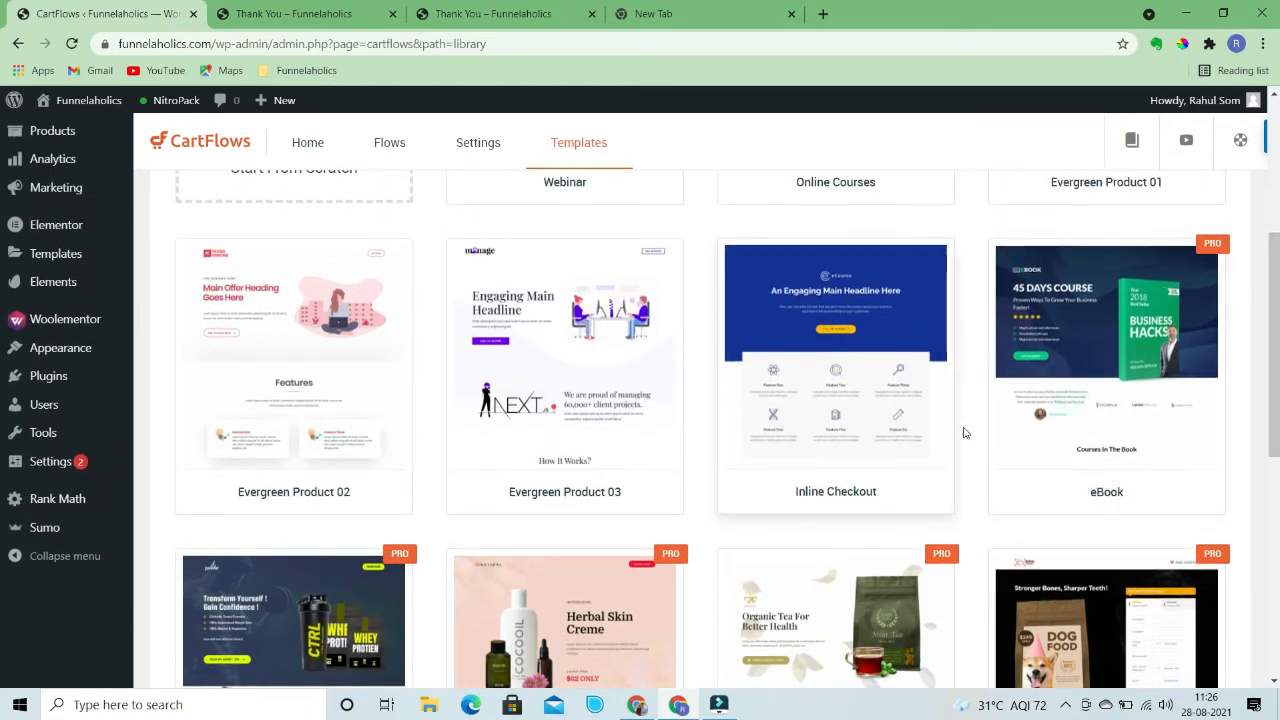
{"action": "scroll", "coordinate": [965, 432], "scroll_direction": "up", "scroll_amount": 1}
{"action": "scroll", "coordinate": [966, 430], "scroll_direction": "up", "scroll_amount": 2}
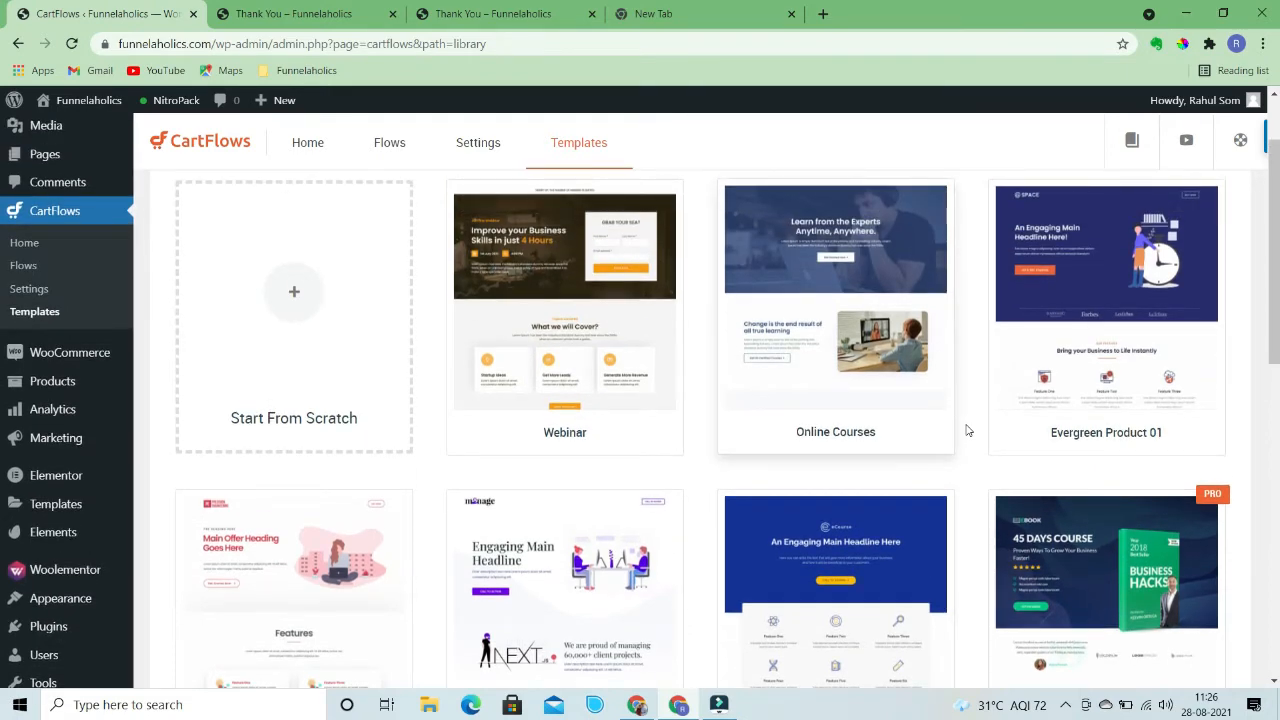
{"action": "scroll", "coordinate": [966, 430], "scroll_direction": "down", "scroll_amount": 2}
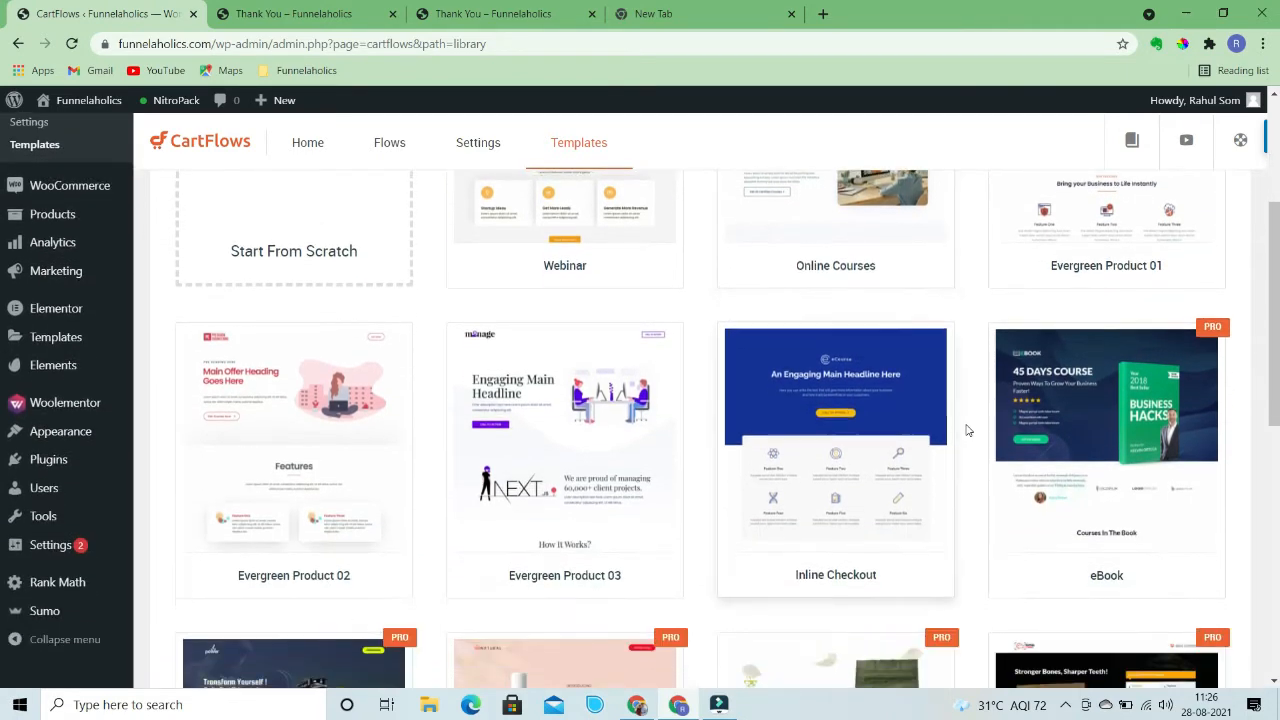
{"action": "scroll", "coordinate": [968, 421], "scroll_direction": "down", "scroll_amount": 3}
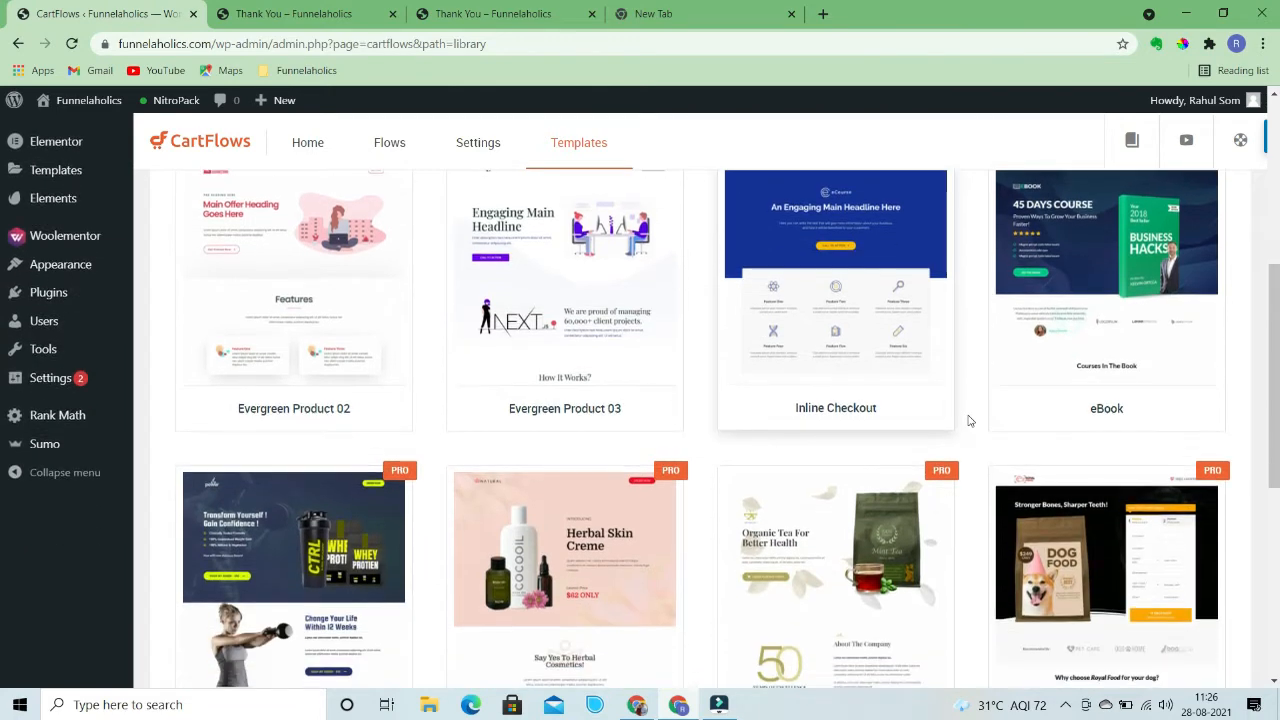
{"action": "scroll", "coordinate": [968, 421], "scroll_direction": "down", "scroll_amount": 2}
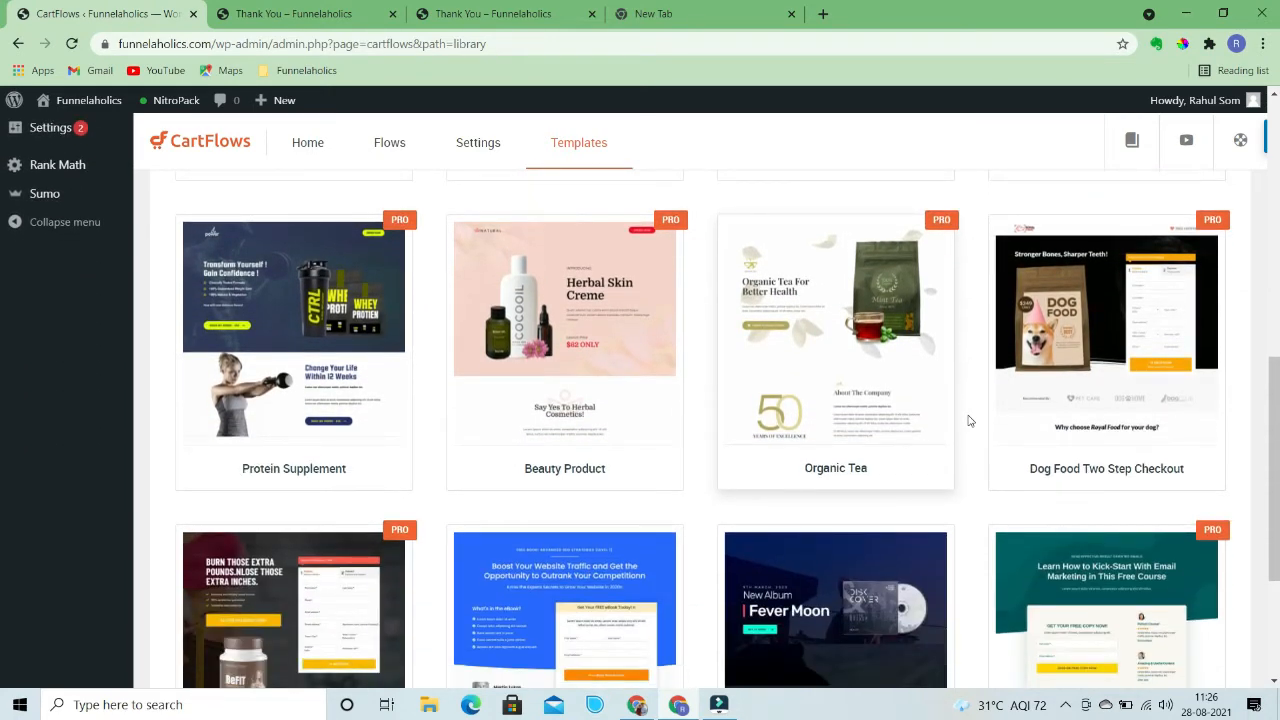
{"action": "scroll", "coordinate": [968, 421], "scroll_direction": "down", "scroll_amount": 1}
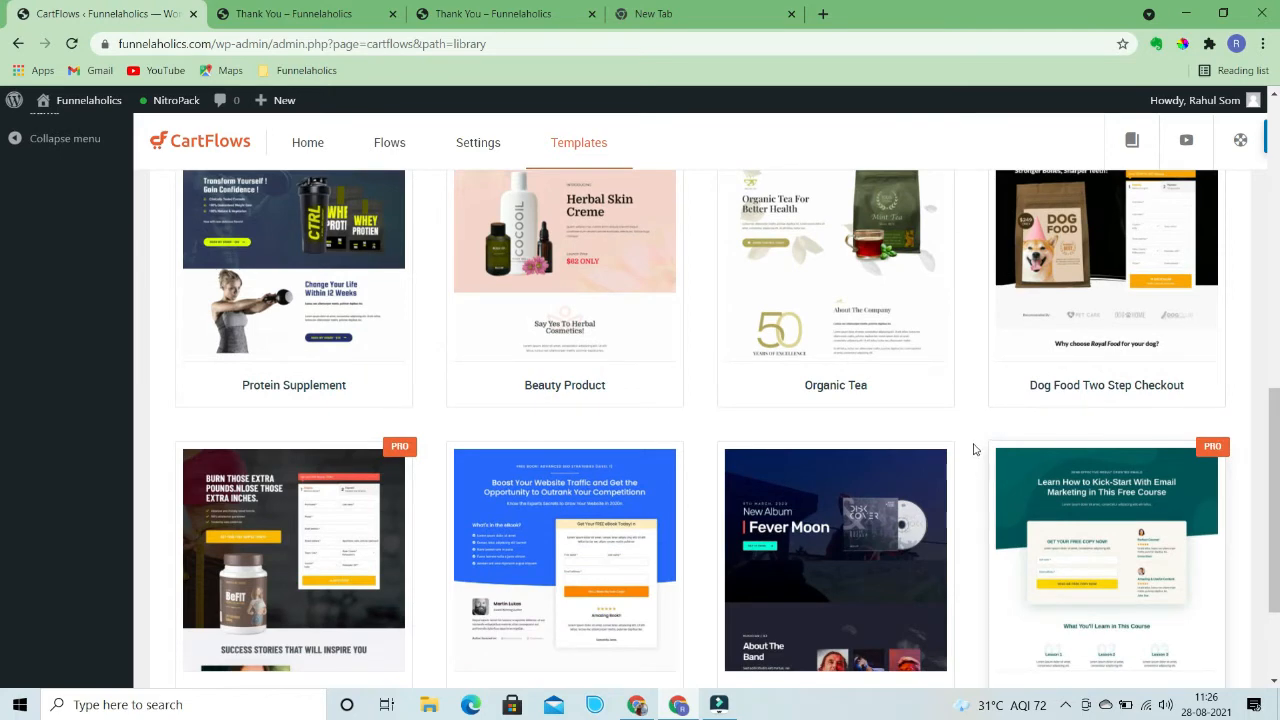
{"action": "scroll", "coordinate": [975, 444], "scroll_direction": "down", "scroll_amount": 2}
{"action": "scroll", "coordinate": [975, 444], "scroll_direction": "up", "scroll_amount": 1}
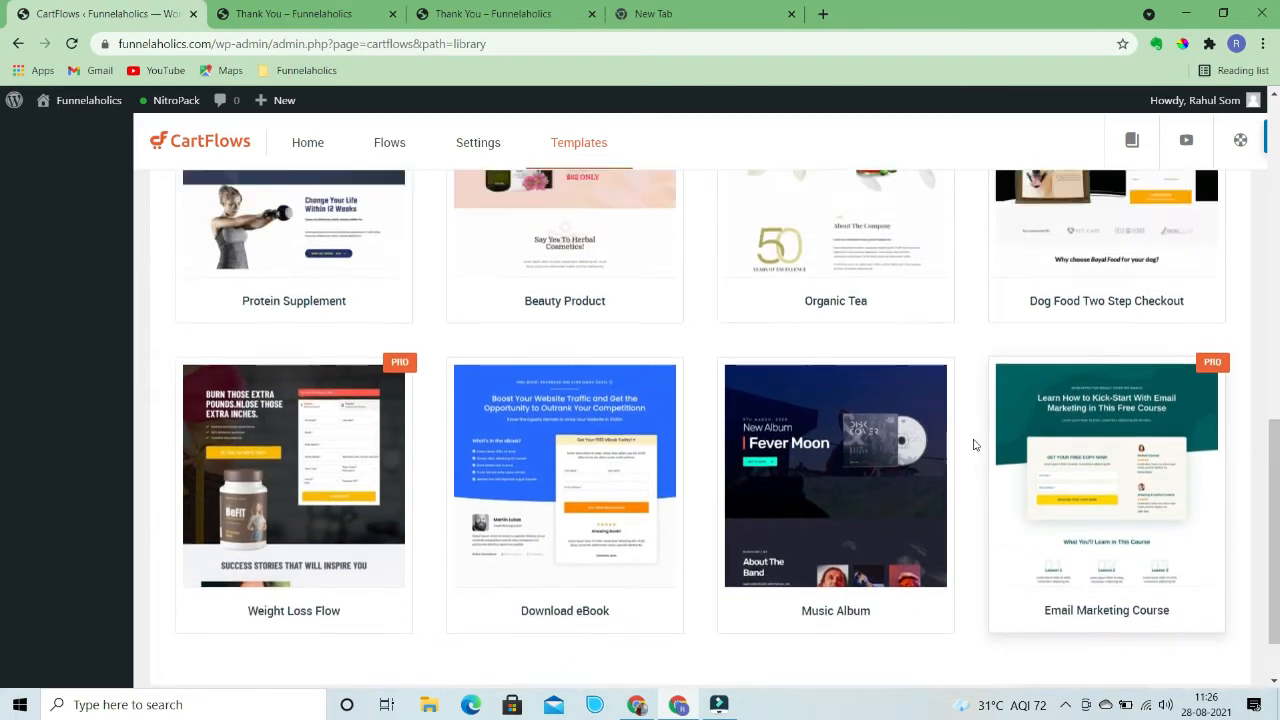
{"action": "scroll", "coordinate": [975, 444], "scroll_direction": "up", "scroll_amount": 1}
Open all steps of the Dog Food Two Step Checkout template and look through its checkout page preview
{"action": "mouse_move", "coordinate": [1111, 251]}
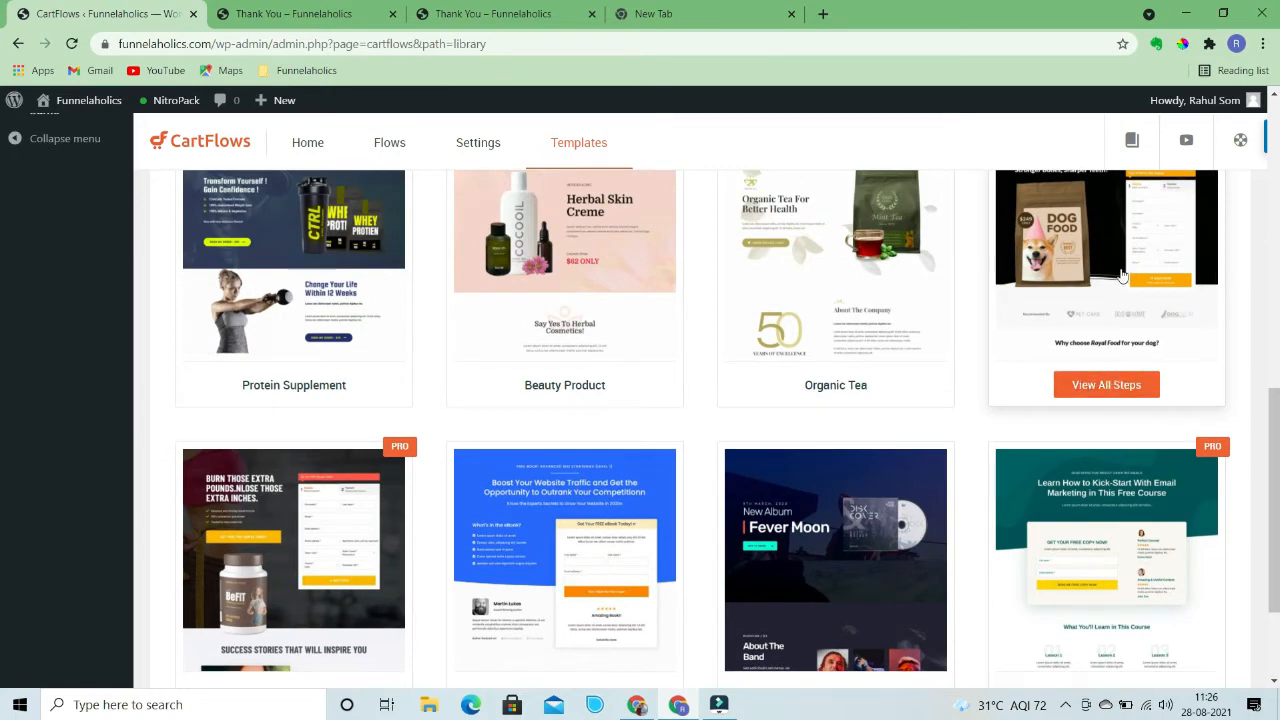
{"action": "scroll", "coordinate": [1124, 300], "scroll_direction": "up", "scroll_amount": 1}
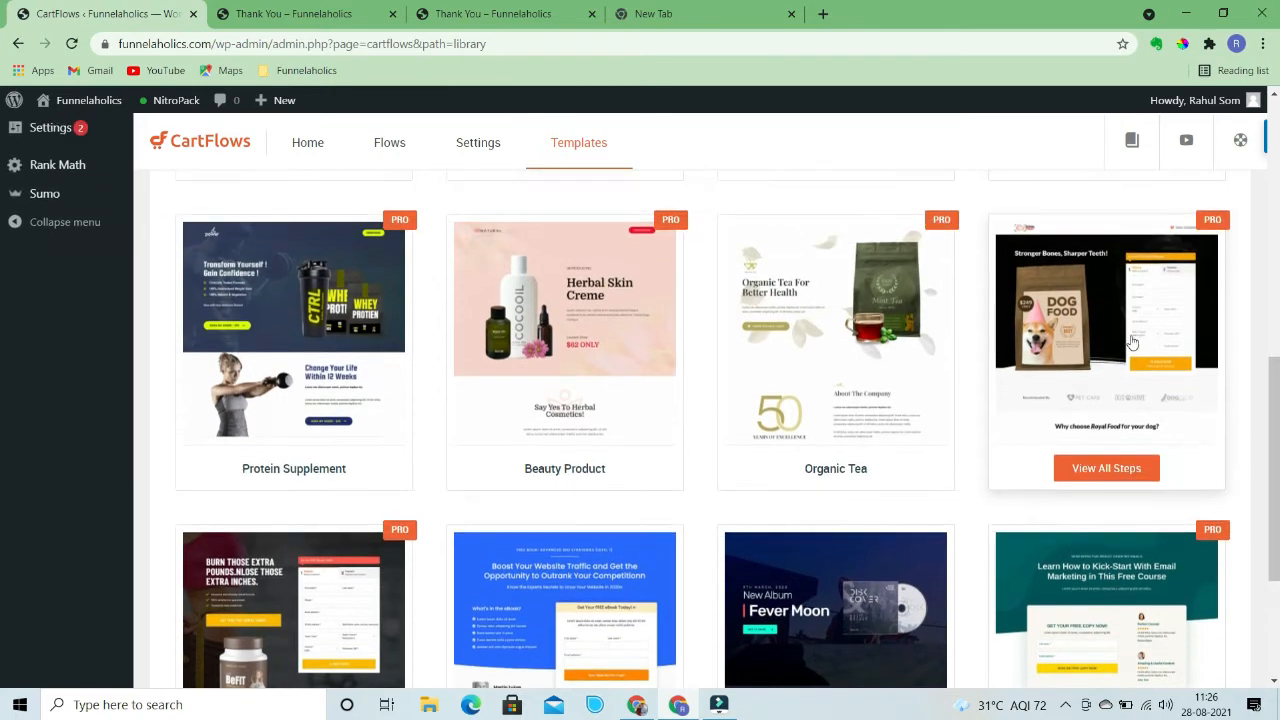
{"action": "left_click", "coordinate": [1115, 472]}
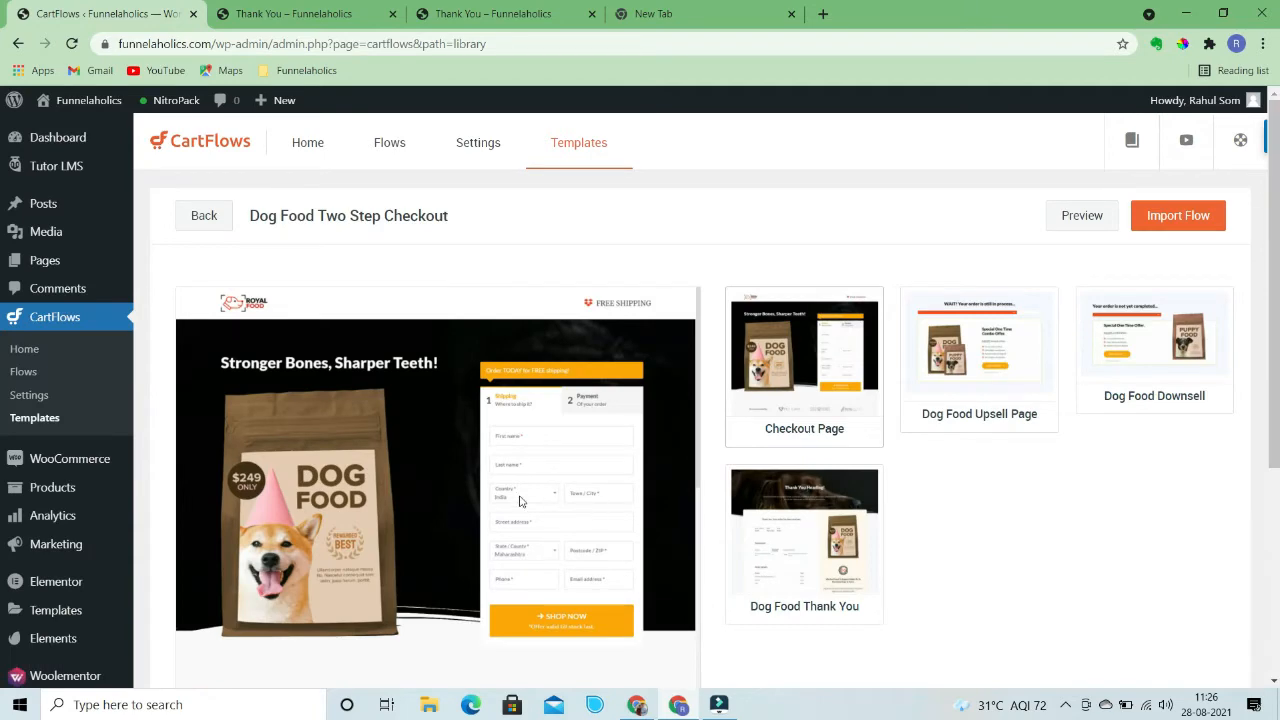
{"action": "scroll", "coordinate": [448, 464], "scroll_direction": "down", "scroll_amount": 5}
{"action": "scroll", "coordinate": [410, 510], "scroll_direction": "down", "scroll_amount": 5}
{"action": "scroll", "coordinate": [392, 510], "scroll_direction": "up", "scroll_amount": 8}
{"action": "scroll", "coordinate": [392, 512], "scroll_direction": "up", "scroll_amount": 5}
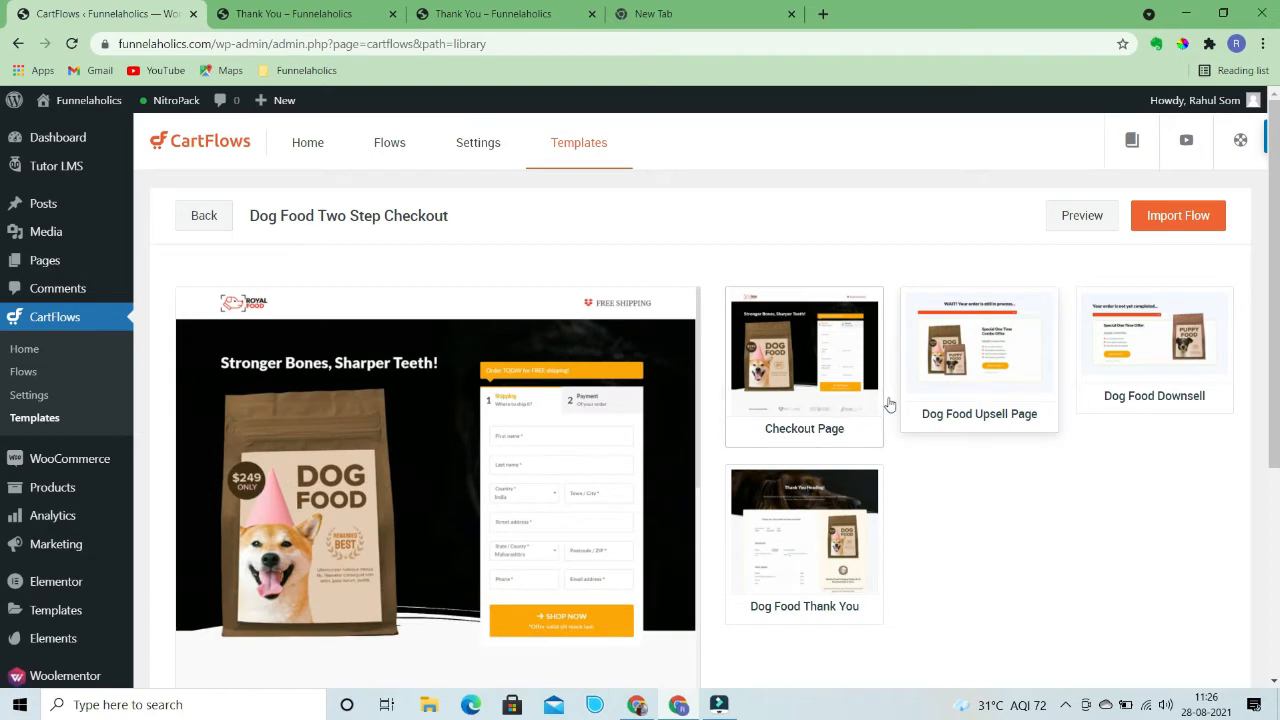
Preview the other step pages of the Dog Food template, including upsell and thank-you, and return to the flows list
{"action": "left_click", "coordinate": [980, 388]}
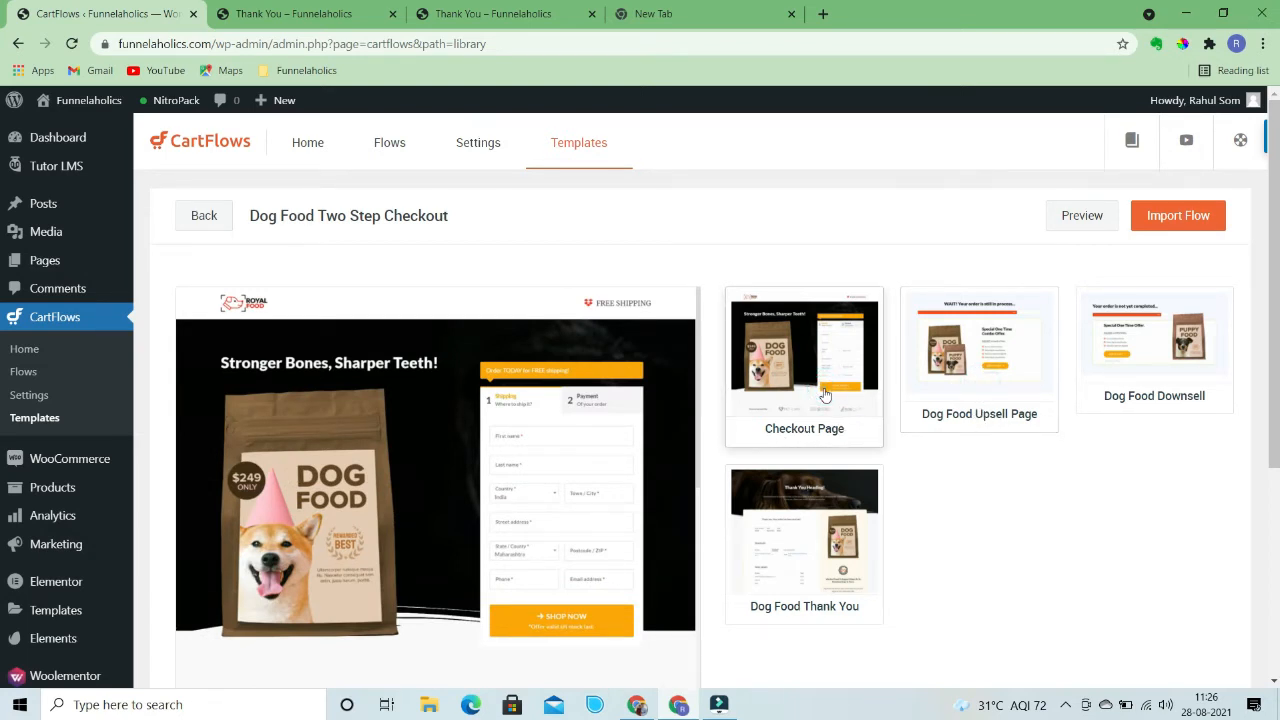
{"action": "scroll", "coordinate": [438, 465], "scroll_direction": "down", "scroll_amount": 5}
{"action": "scroll", "coordinate": [395, 447], "scroll_direction": "up", "scroll_amount": 5}
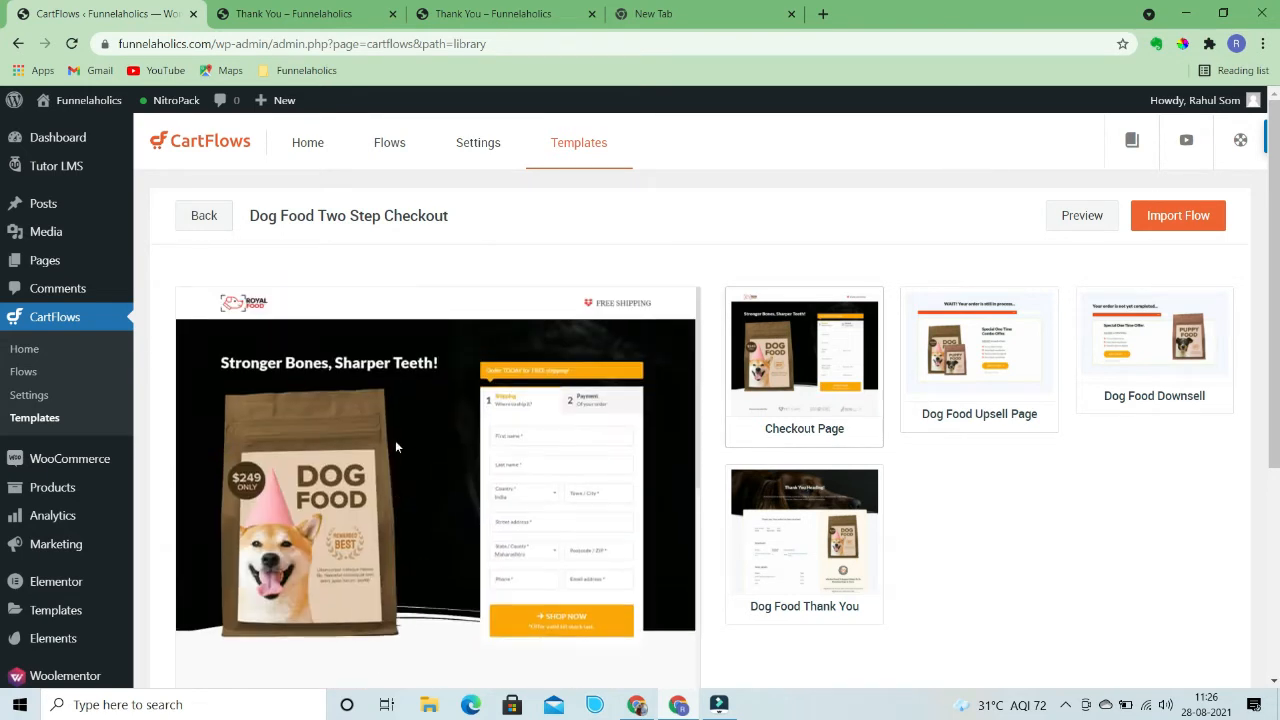
{"action": "left_click", "coordinate": [971, 375]}
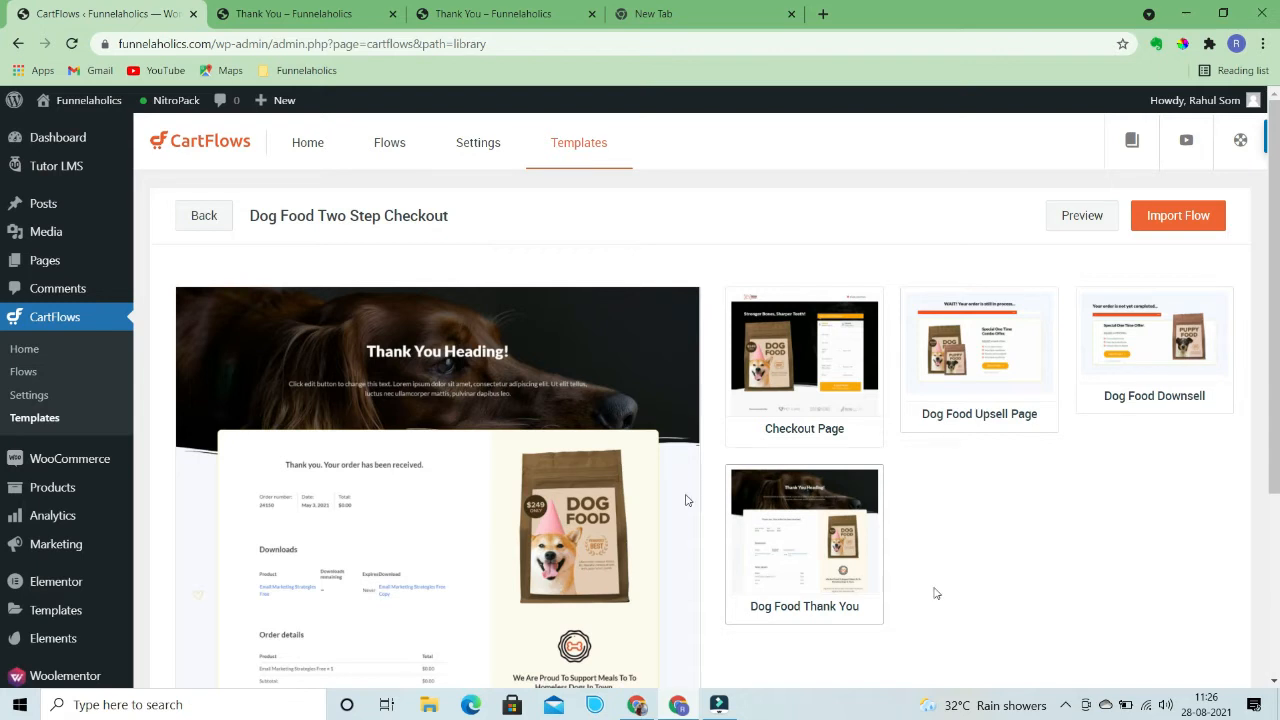
{"action": "left_click", "coordinate": [203, 216]}
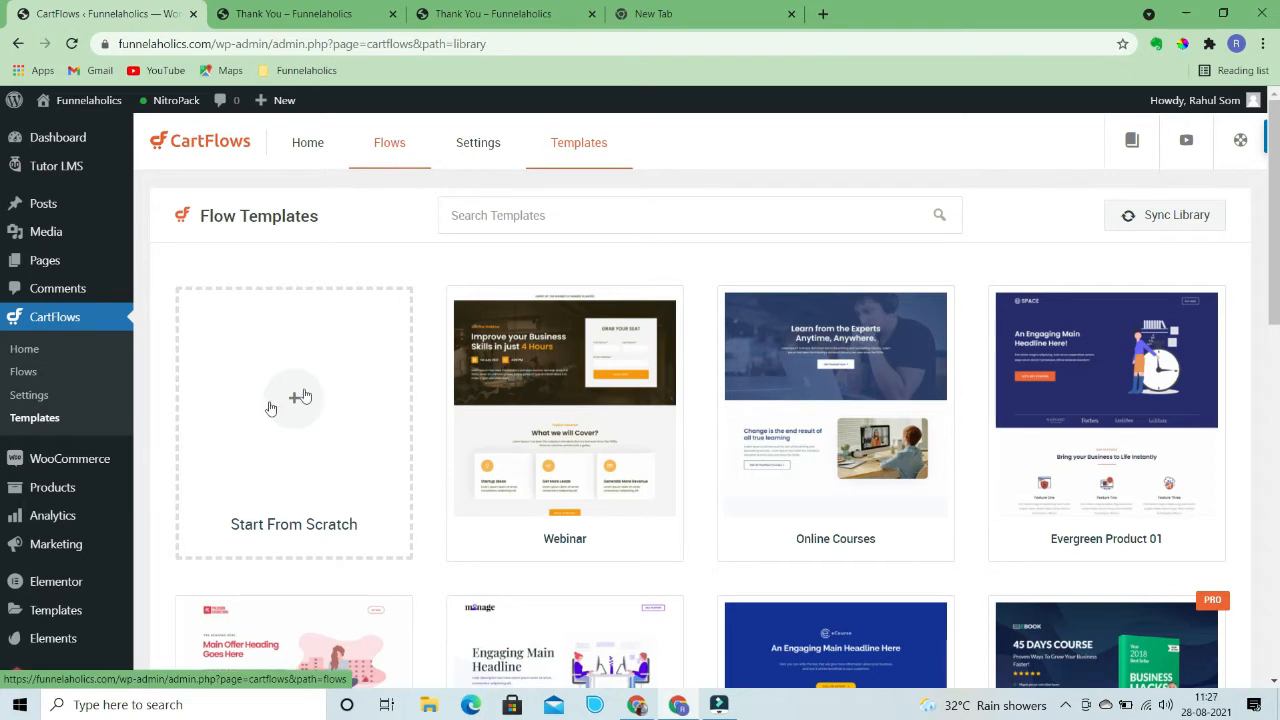
{"action": "left_click", "coordinate": [384, 146]}
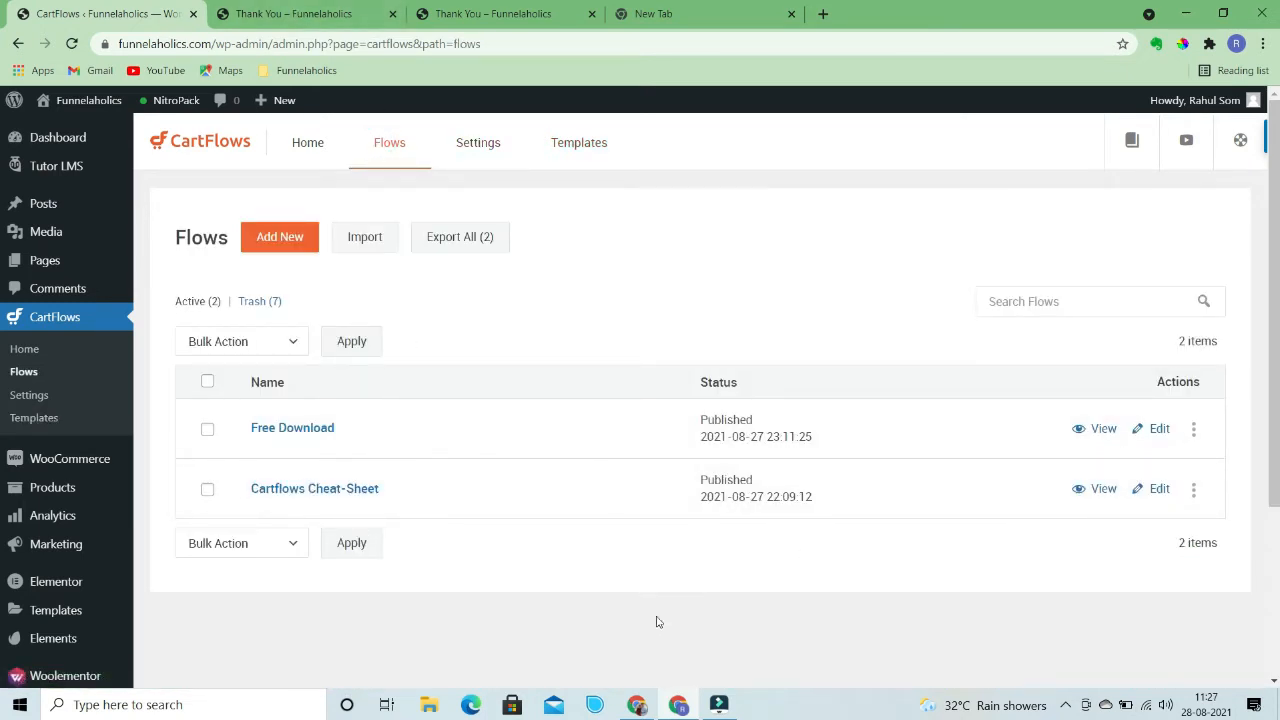
Switch to the Kachnar Chrome profile using its shortcut in the desktop's Customer Browsers folder
{"action": "left_click", "coordinate": [678, 704]}
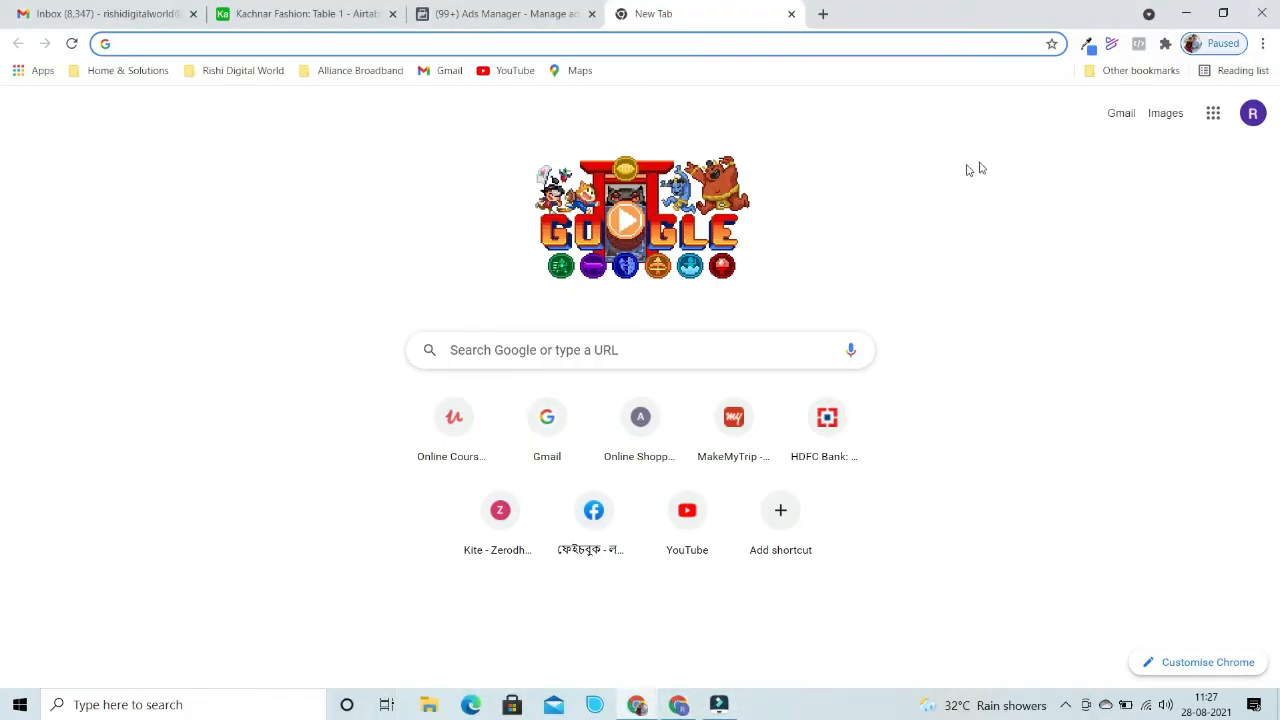
{"action": "left_click", "coordinate": [1188, 13]}
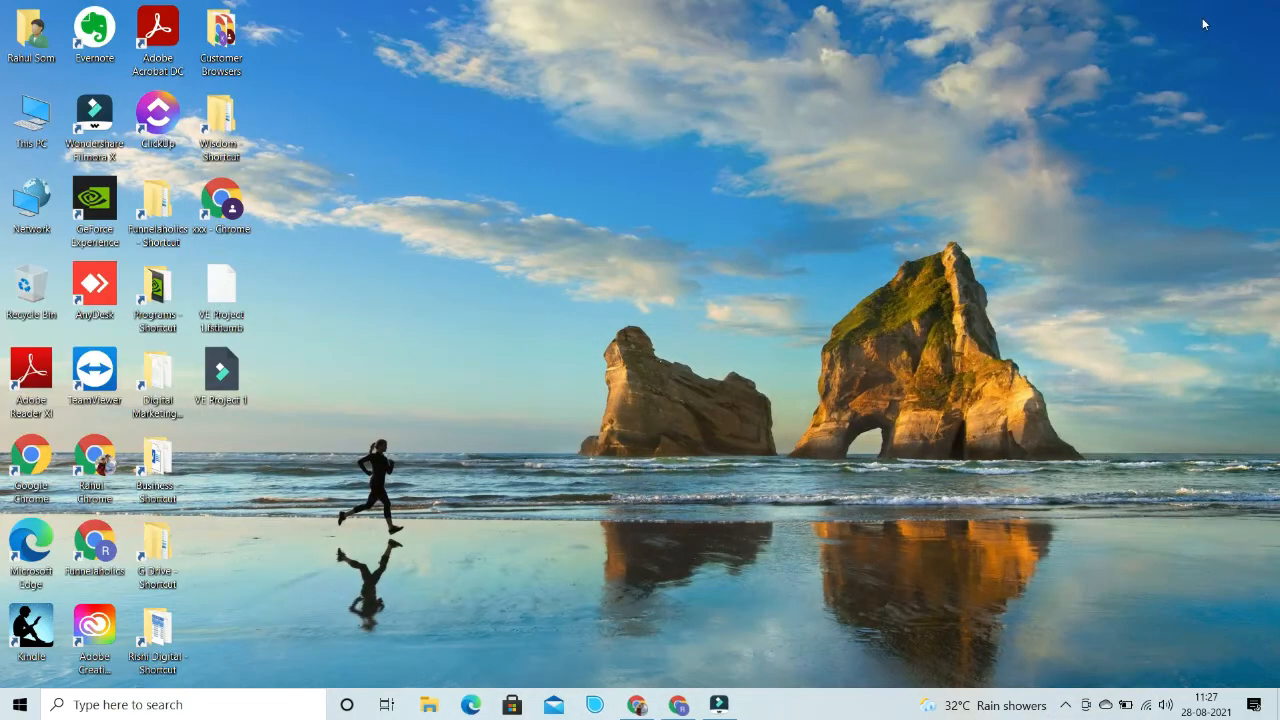
{"action": "double_click", "coordinate": [221, 35]}
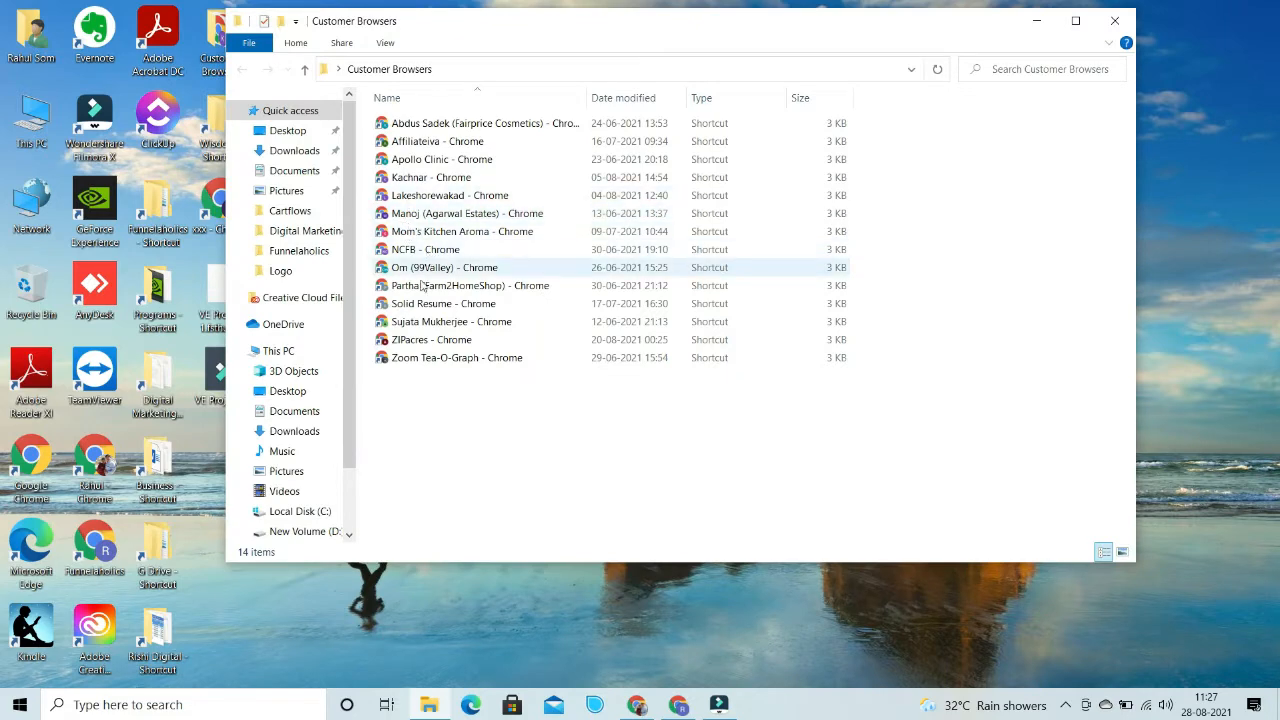
{"action": "double_click", "coordinate": [431, 180]}
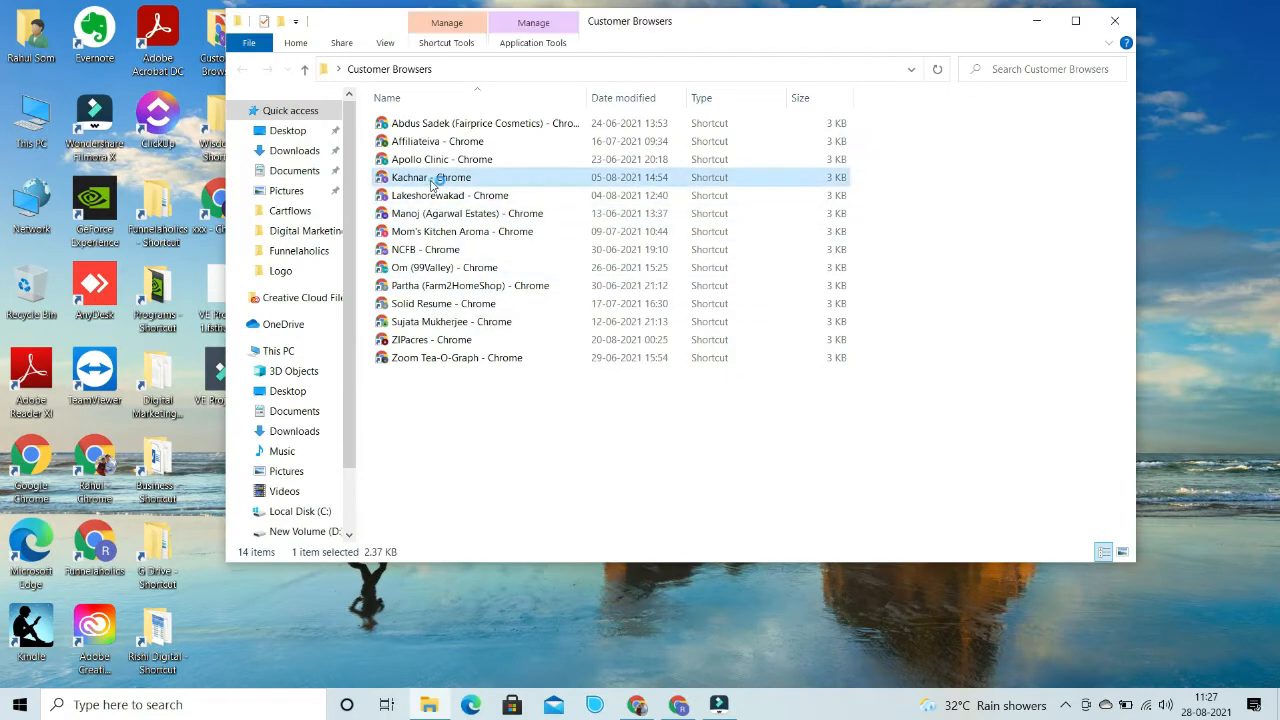
{"action": "left_click", "coordinate": [1066, 106]}
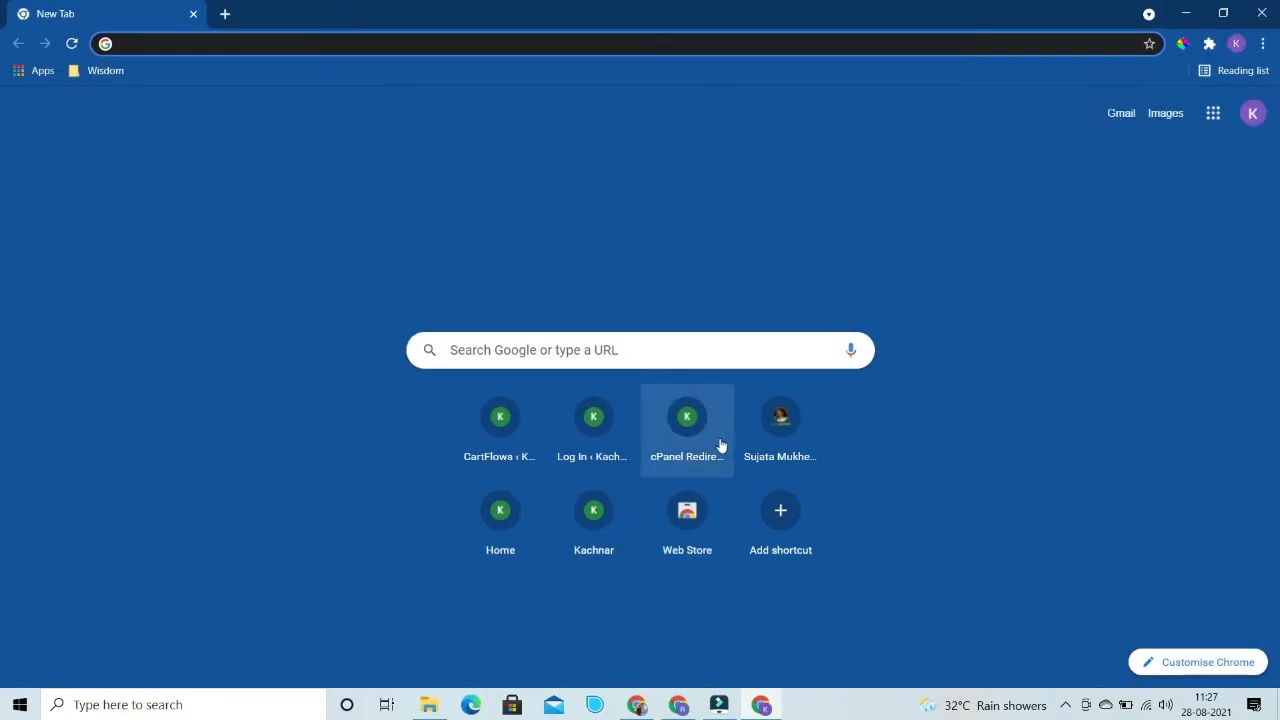
Open the CartFlows flows page of kachnarfashion.com and log in to WordPress with the prefilled credentials
{"action": "type", "text": "kac"}
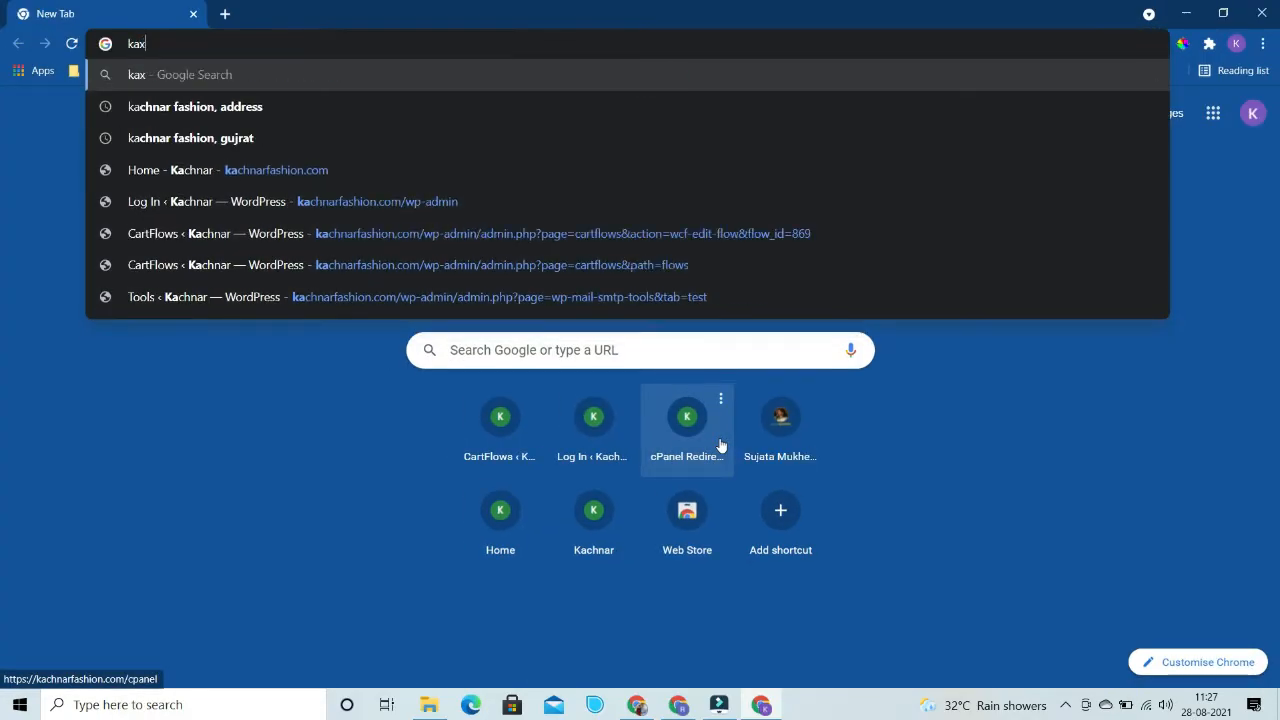
{"action": "type", "text": "h"}
{"action": "key", "text": "Right"}
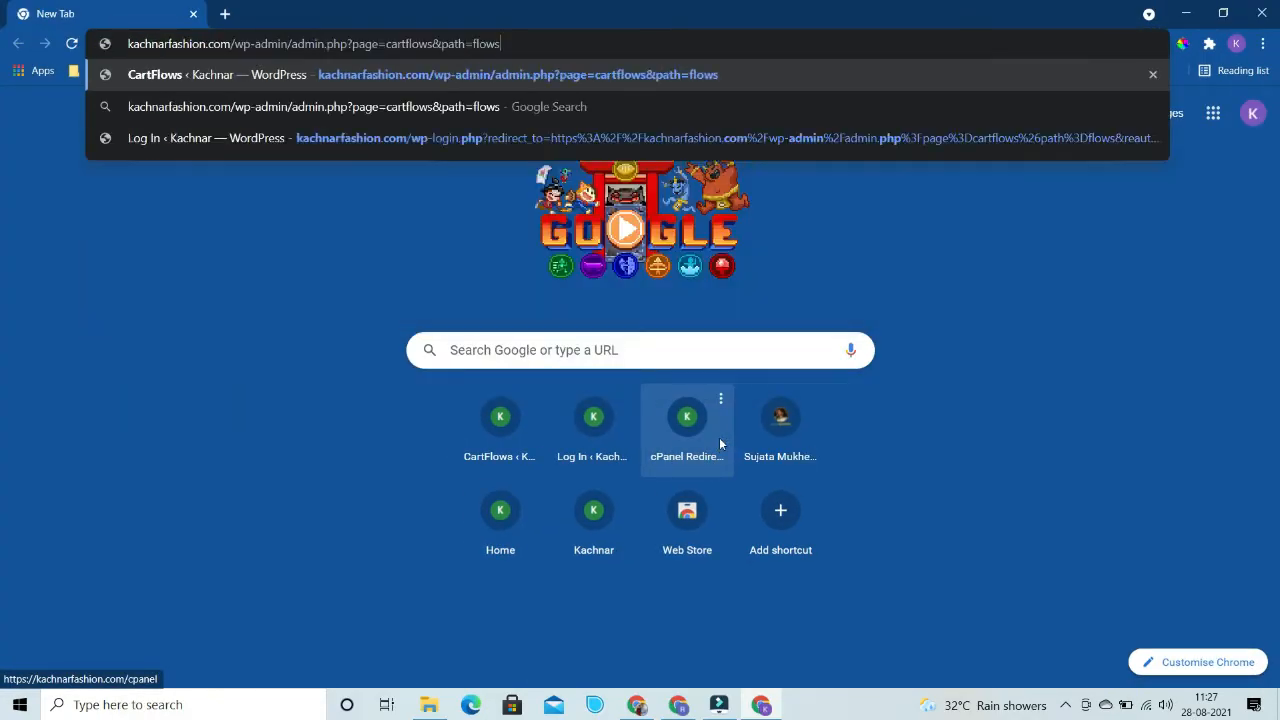
{"action": "key", "text": "Return"}
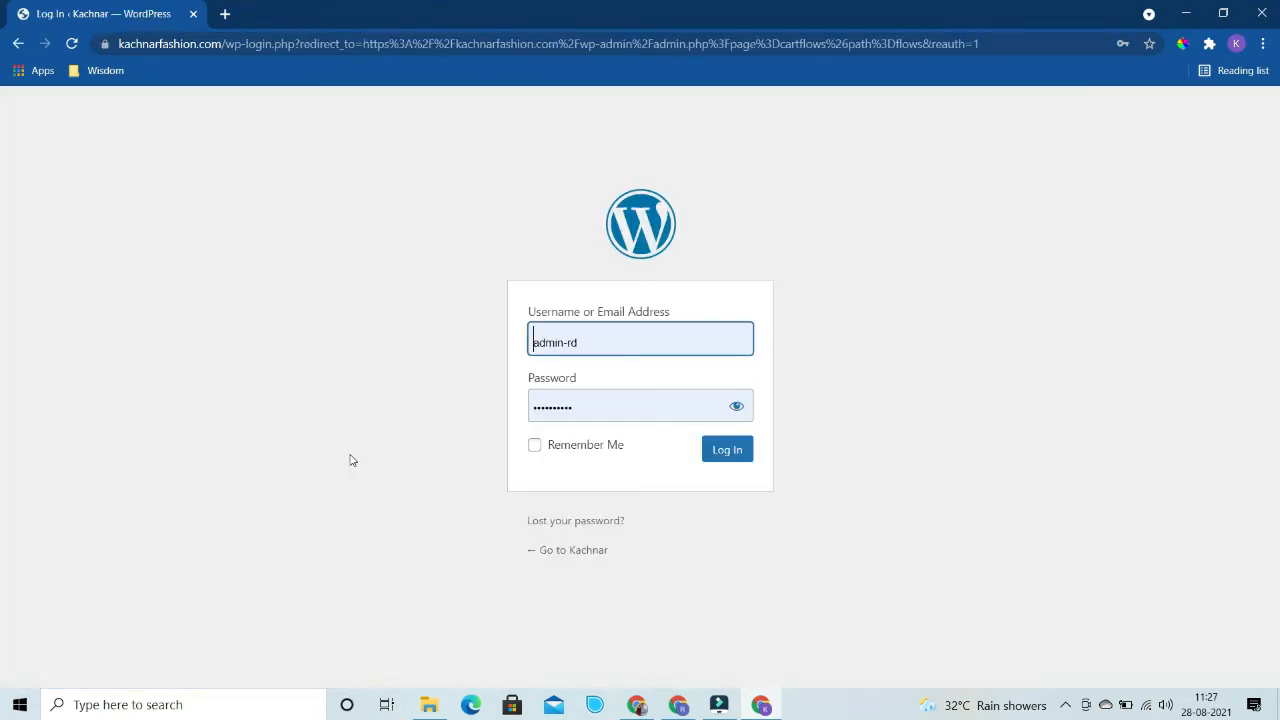
{"action": "left_click", "coordinate": [726, 454]}
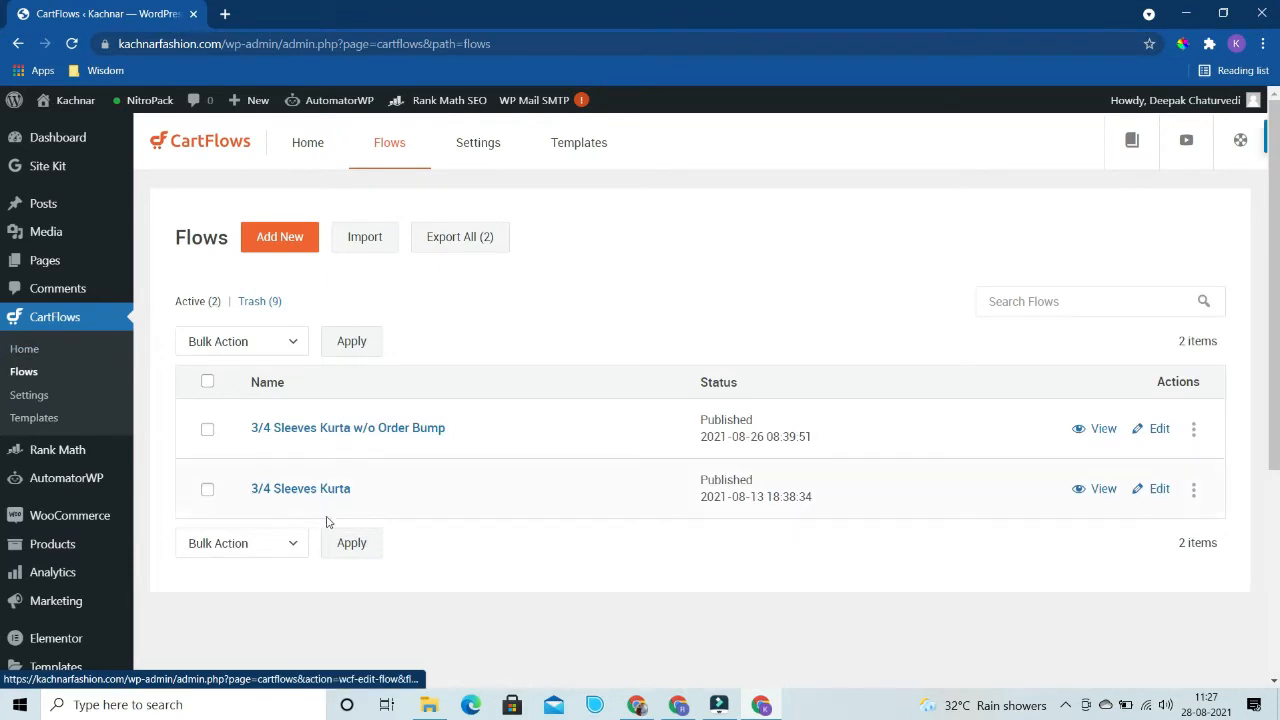
View the live checkout page of the 3/4 Sleeves Kurta flow and examine its shipping form and product section
{"action": "left_click", "coordinate": [1100, 488]}
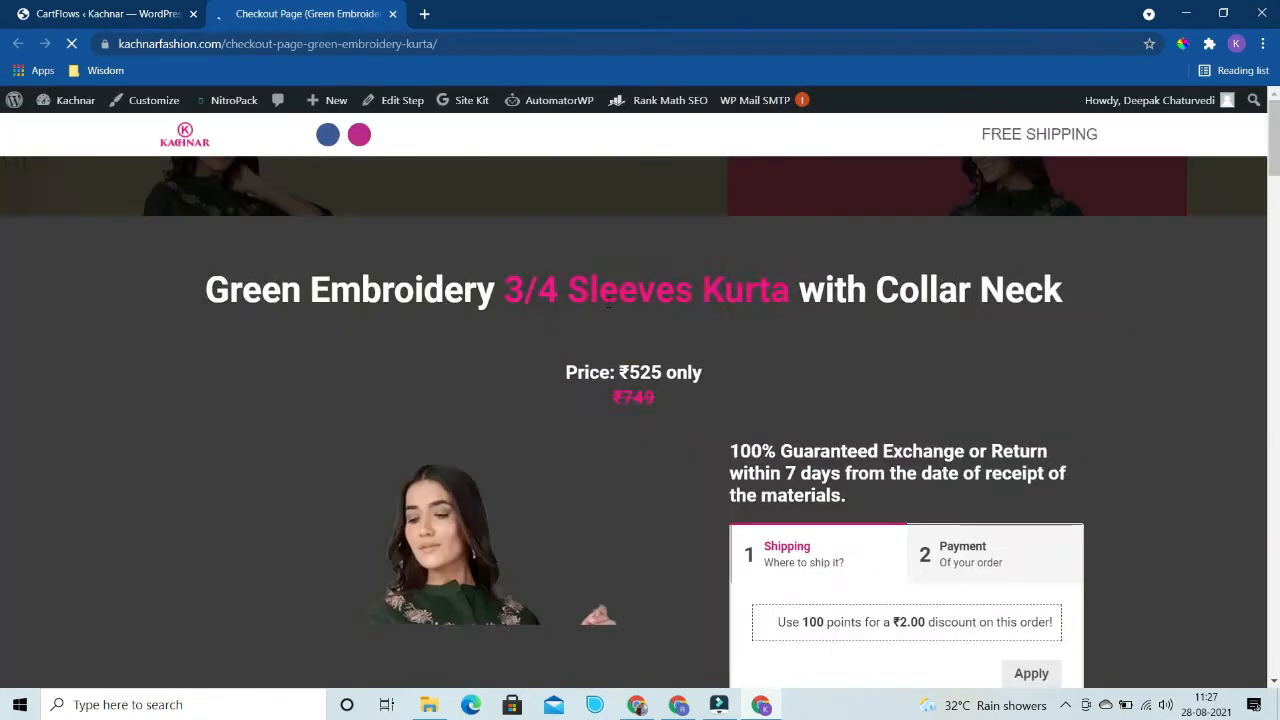
{"action": "scroll", "coordinate": [530, 350], "scroll_direction": "down", "scroll_amount": 15}
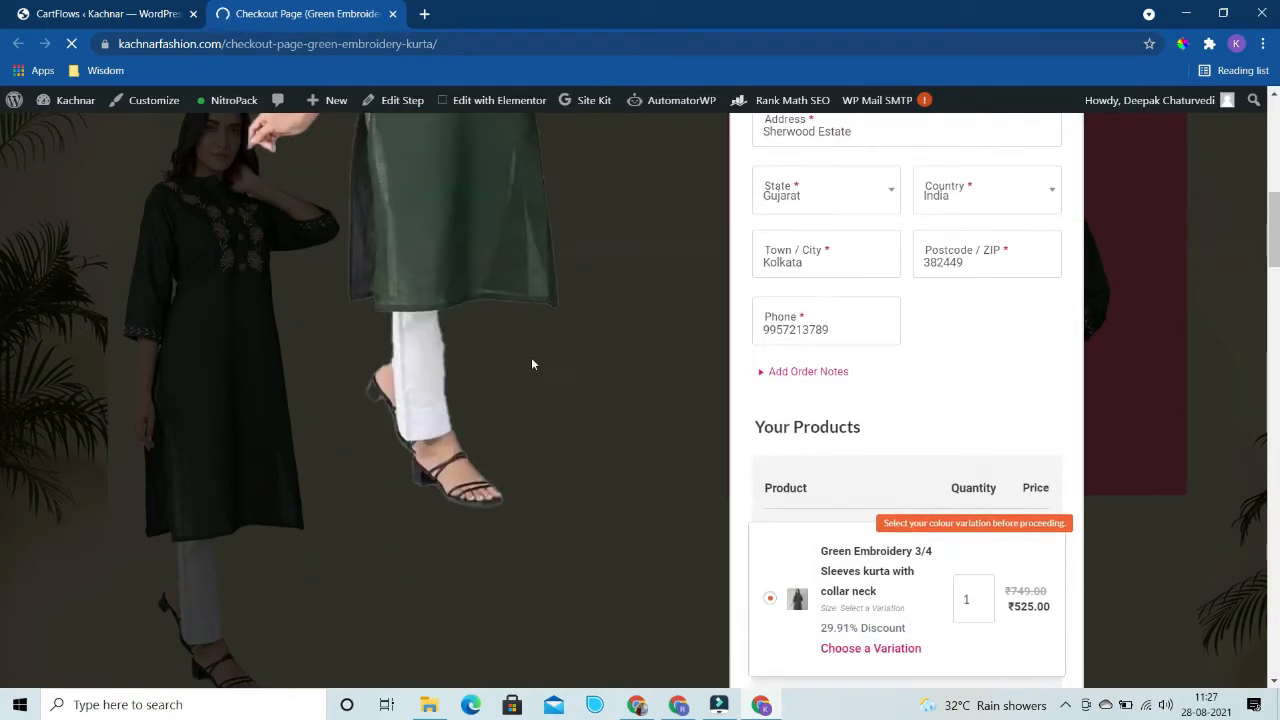
{"action": "scroll", "coordinate": [591, 446], "scroll_direction": "up", "scroll_amount": 10}
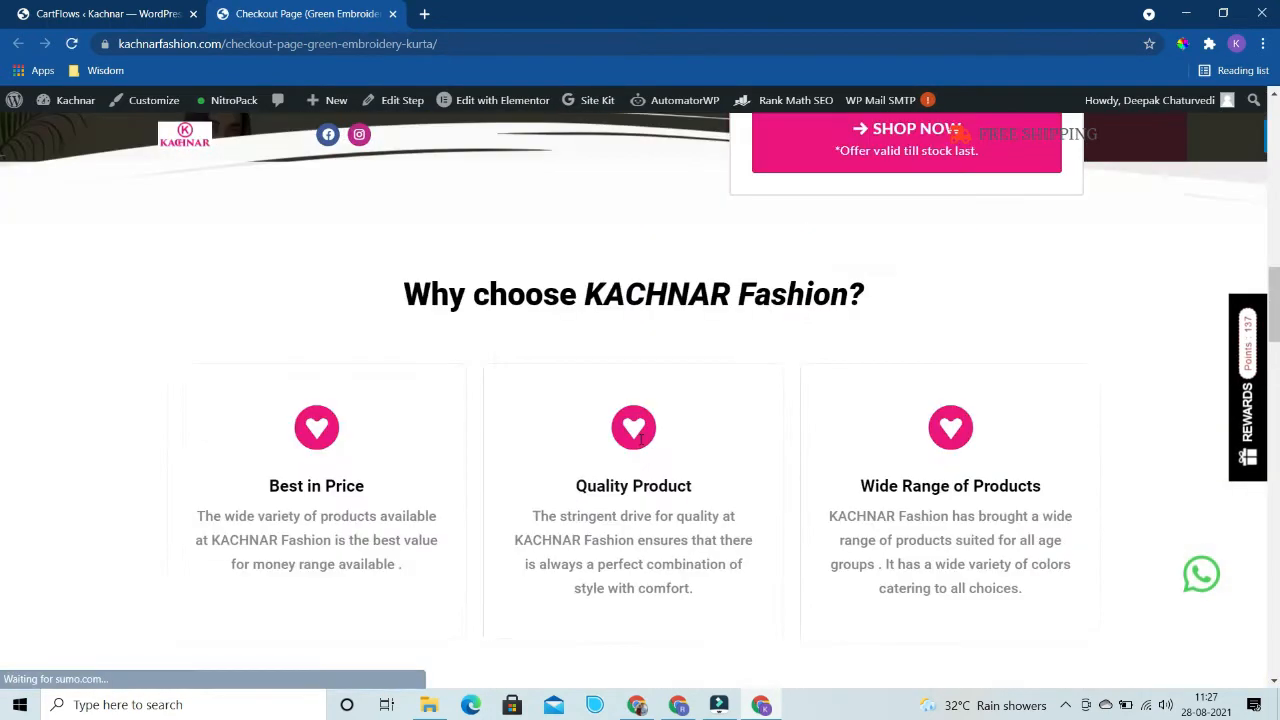
{"action": "scroll", "coordinate": [657, 425], "scroll_direction": "up", "scroll_amount": 2}
{"action": "scroll", "coordinate": [670, 423], "scroll_direction": "down", "scroll_amount": 6}
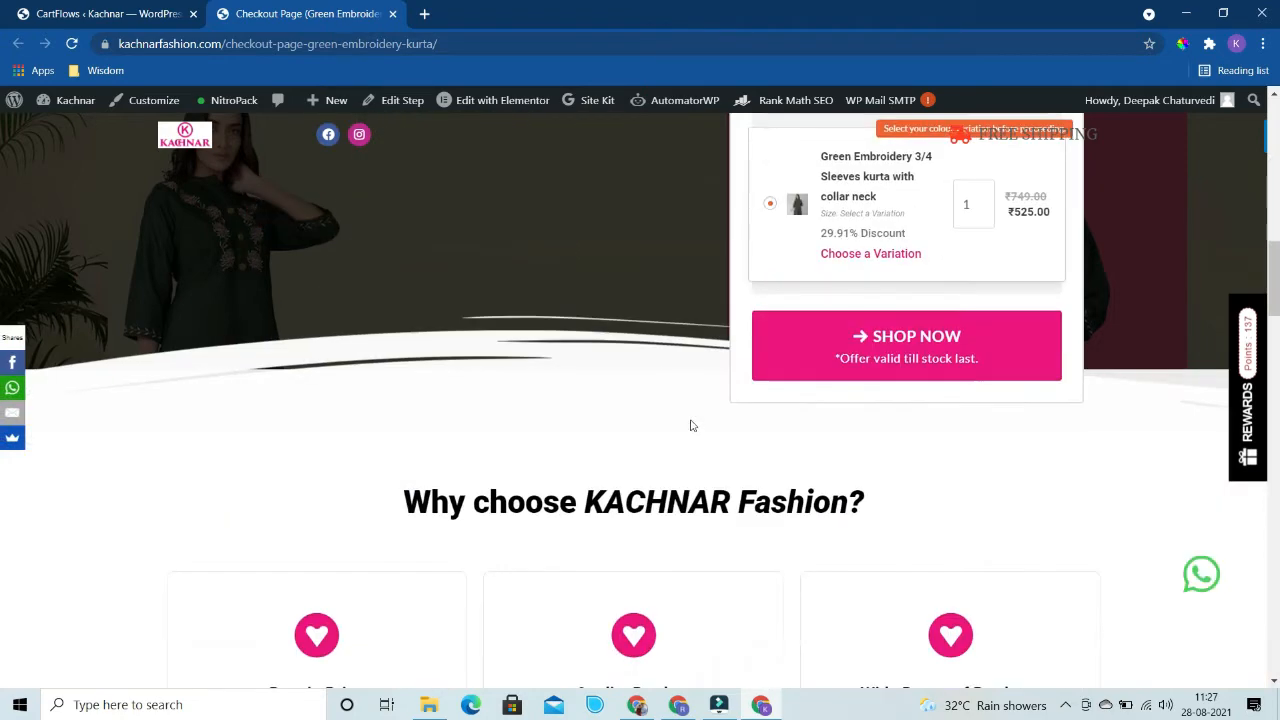
{"action": "scroll", "coordinate": [811, 423], "scroll_direction": "up", "scroll_amount": 4}
{"action": "scroll", "coordinate": [831, 348], "scroll_direction": "up", "scroll_amount": 6}
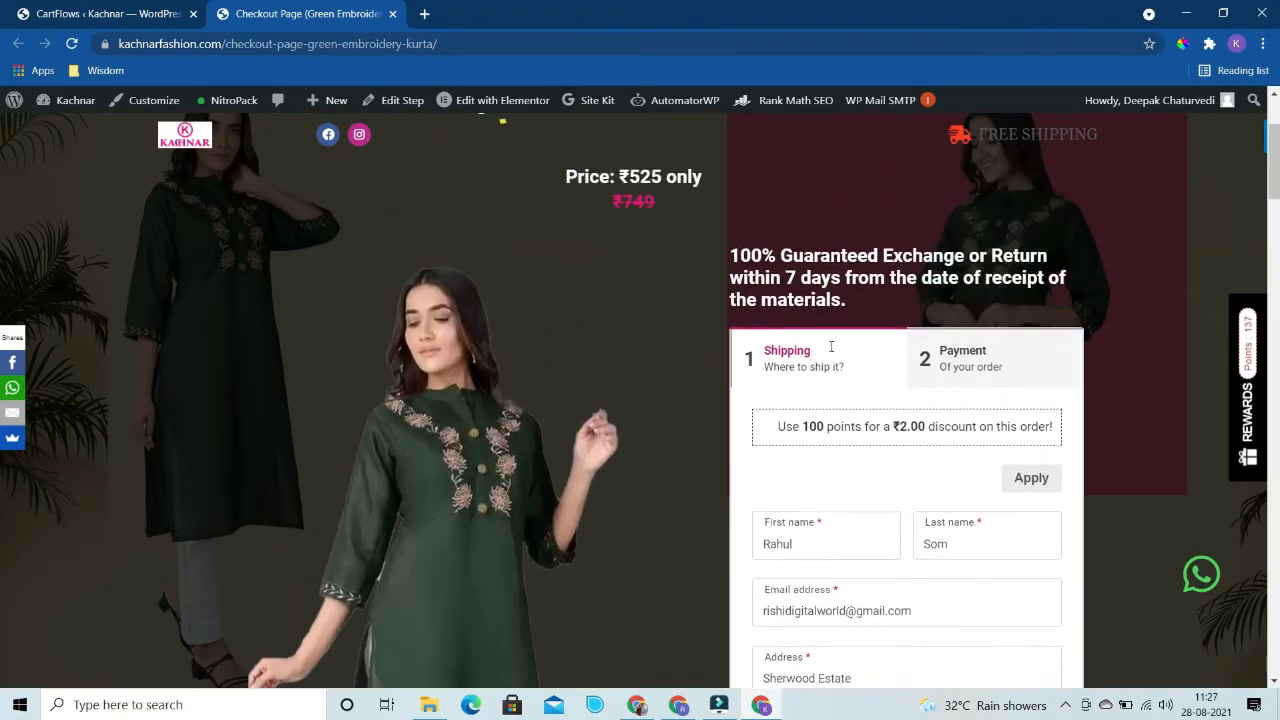
{"action": "scroll", "coordinate": [831, 347], "scroll_direction": "down", "scroll_amount": 6}
{"action": "scroll", "coordinate": [831, 347], "scroll_direction": "down", "scroll_amount": 3}
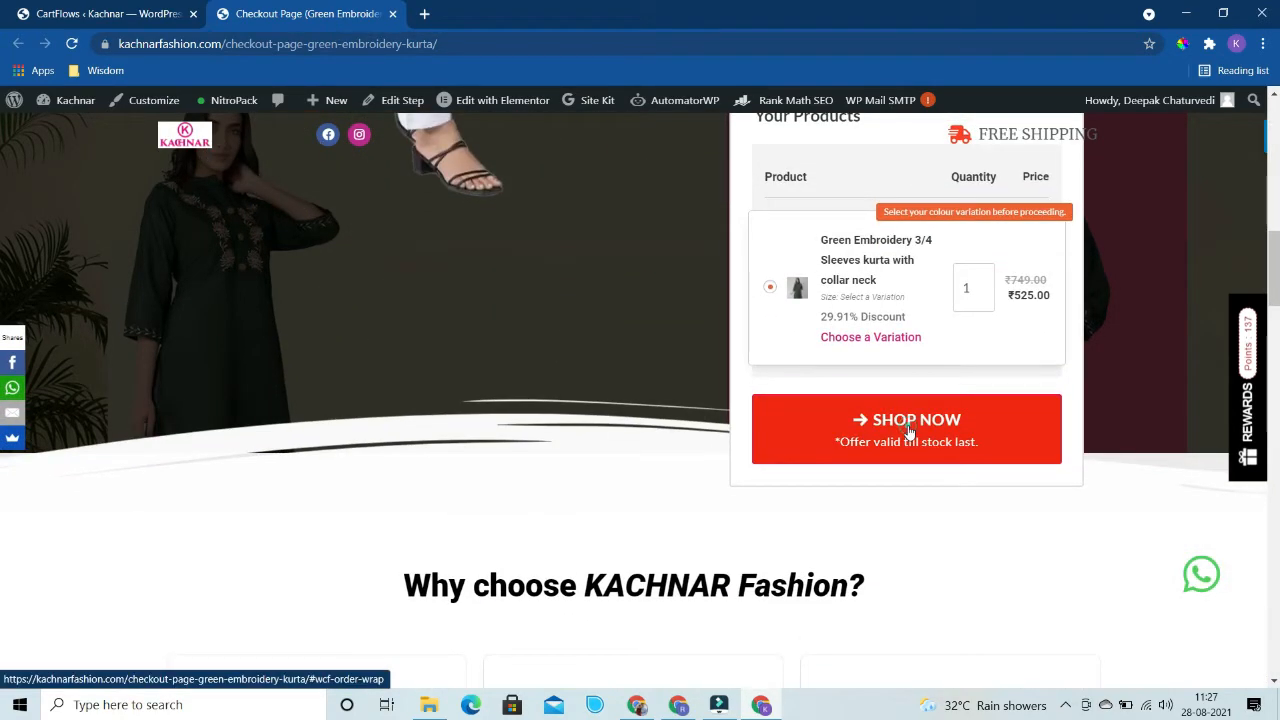
Proceed to the payment step of the kurta checkout and examine the order summary and one-time offer
{"action": "left_click", "coordinate": [906, 434]}
{"action": "scroll", "coordinate": [689, 337], "scroll_direction": "up", "scroll_amount": 3}
{"action": "scroll", "coordinate": [689, 337], "scroll_direction": "down", "scroll_amount": 5}
{"action": "scroll", "coordinate": [608, 292], "scroll_direction": "up", "scroll_amount": 3}
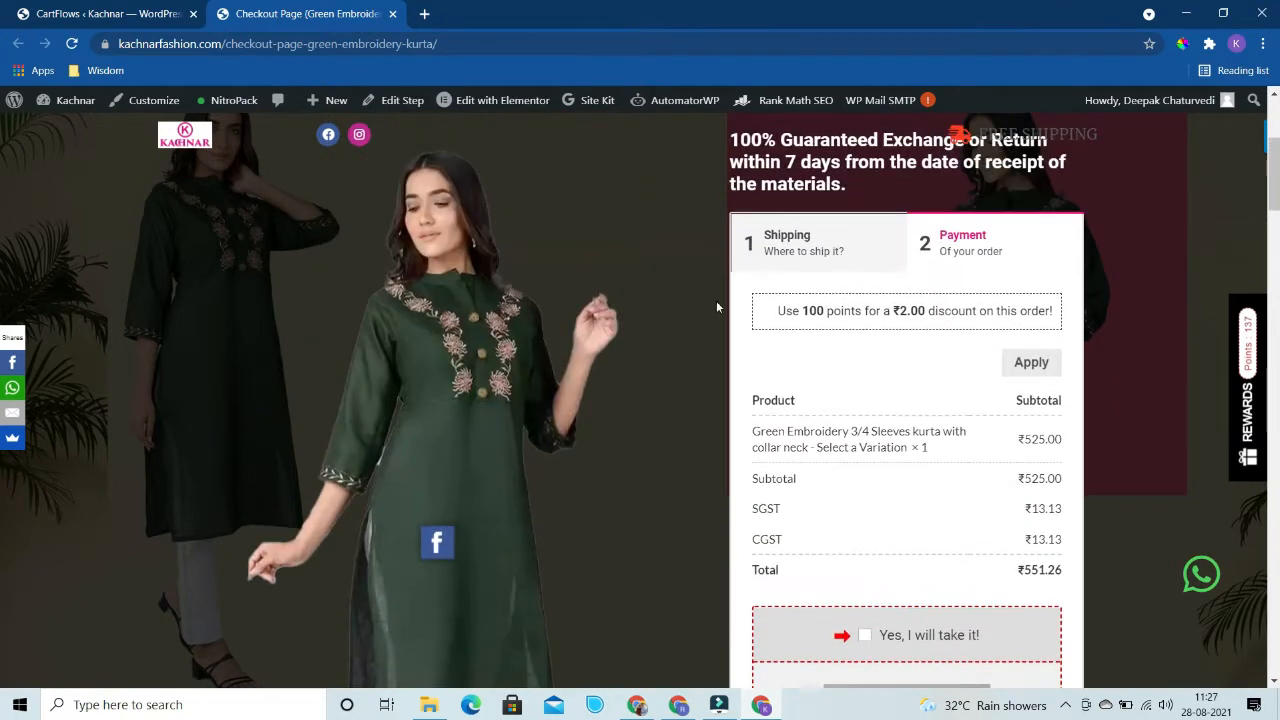
{"action": "scroll", "coordinate": [700, 280], "scroll_direction": "down", "scroll_amount": 2}
{"action": "scroll", "coordinate": [740, 272], "scroll_direction": "up", "scroll_amount": 1}
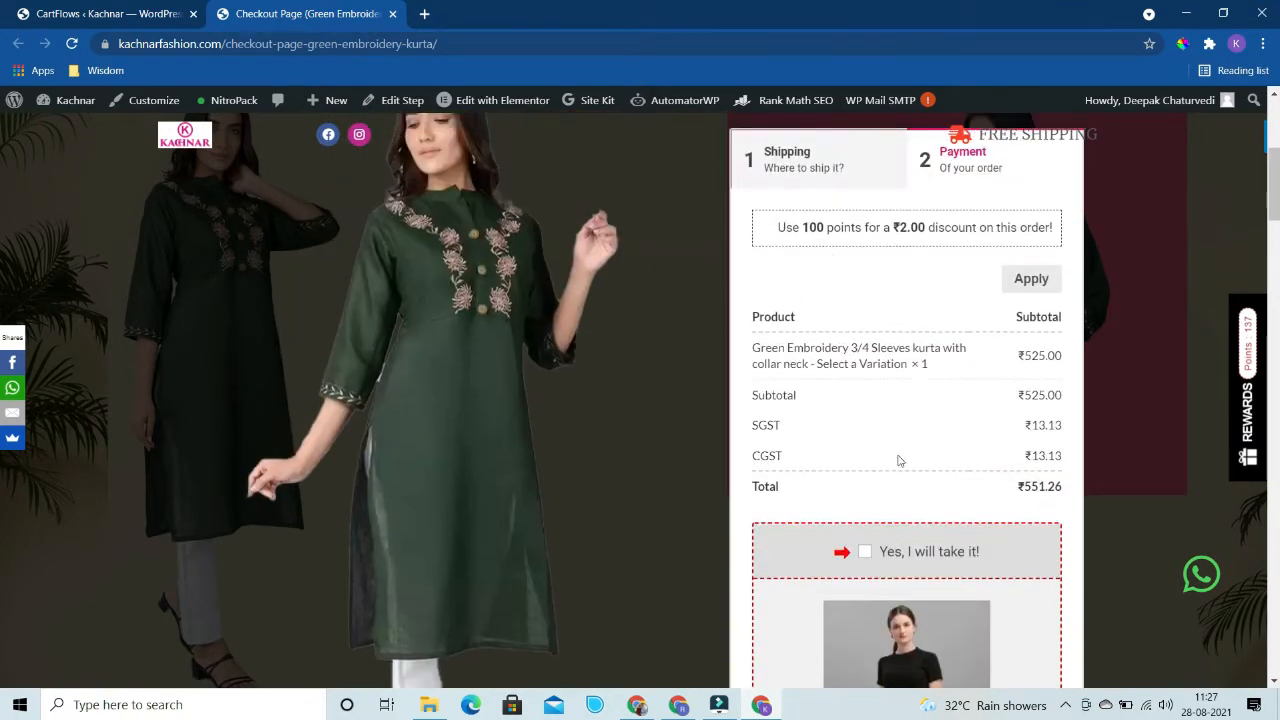
{"action": "scroll", "coordinate": [869, 444], "scroll_direction": "down", "scroll_amount": 3}
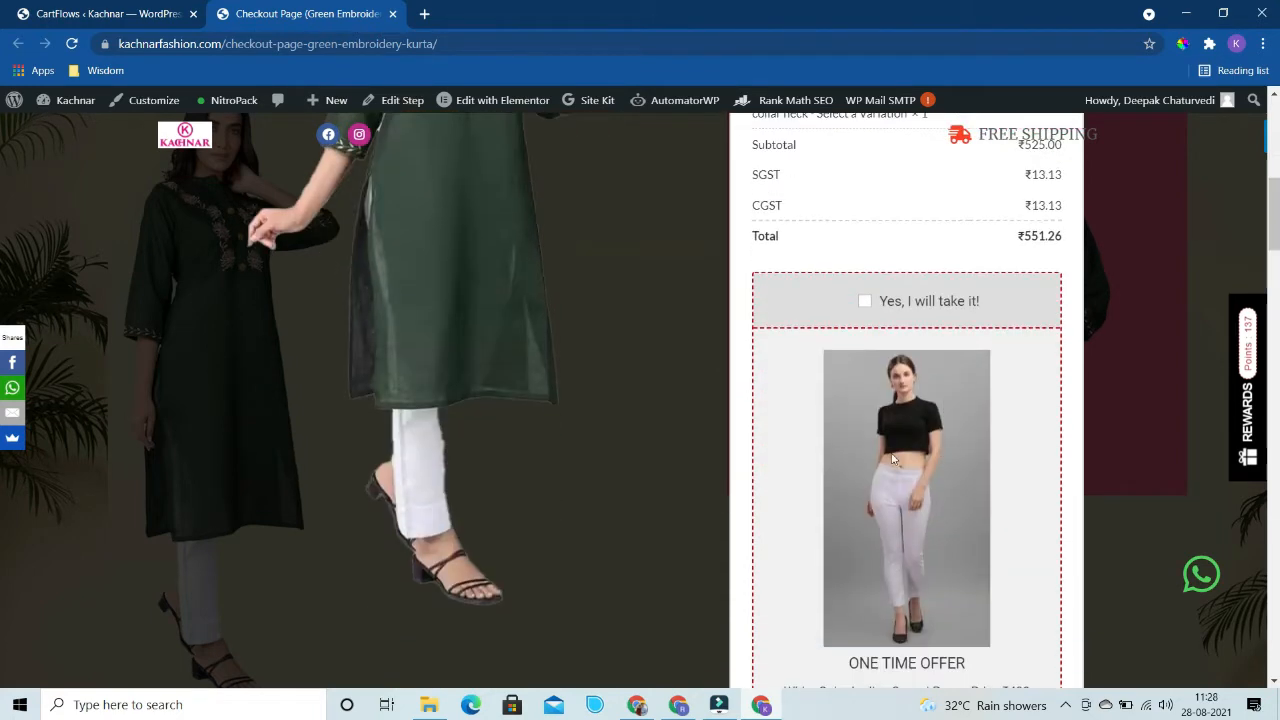
{"action": "scroll", "coordinate": [873, 318], "scroll_direction": "down", "scroll_amount": 2}
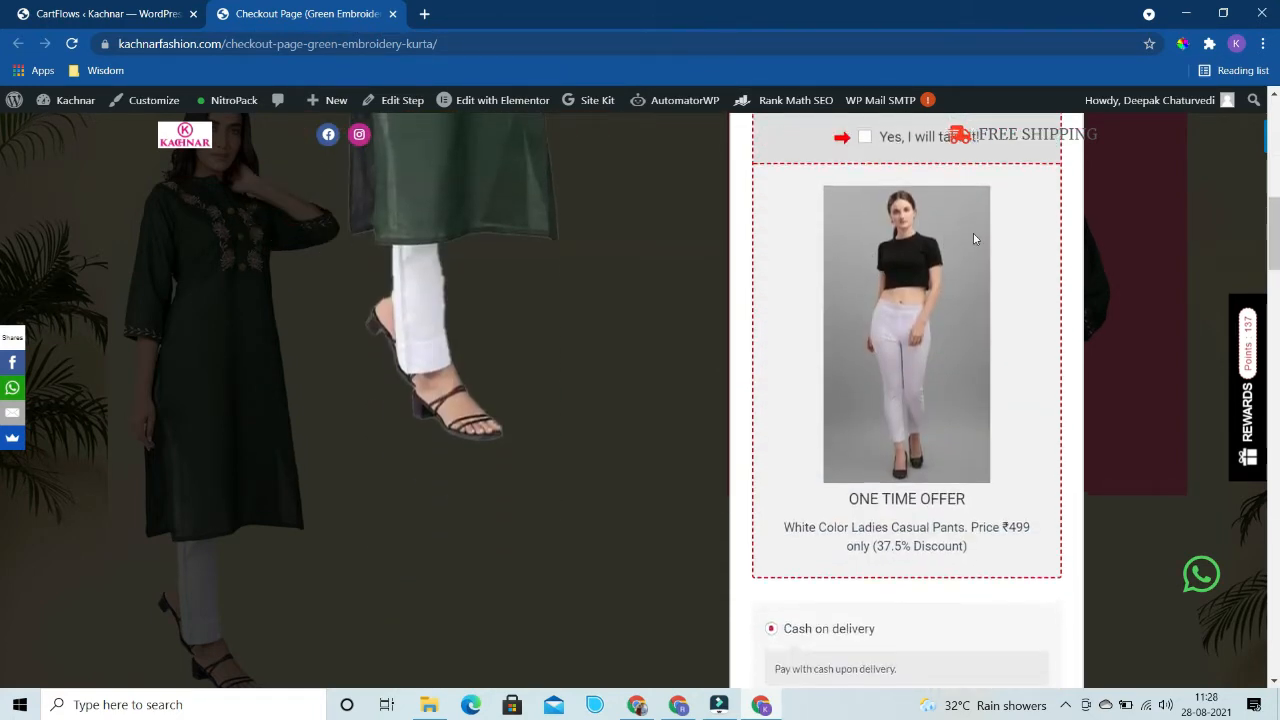
Accept the one-time offer for the white ladies casual pants on the kurta checkout and examine the order summary
{"action": "scroll", "coordinate": [973, 233], "scroll_direction": "up", "scroll_amount": 1}
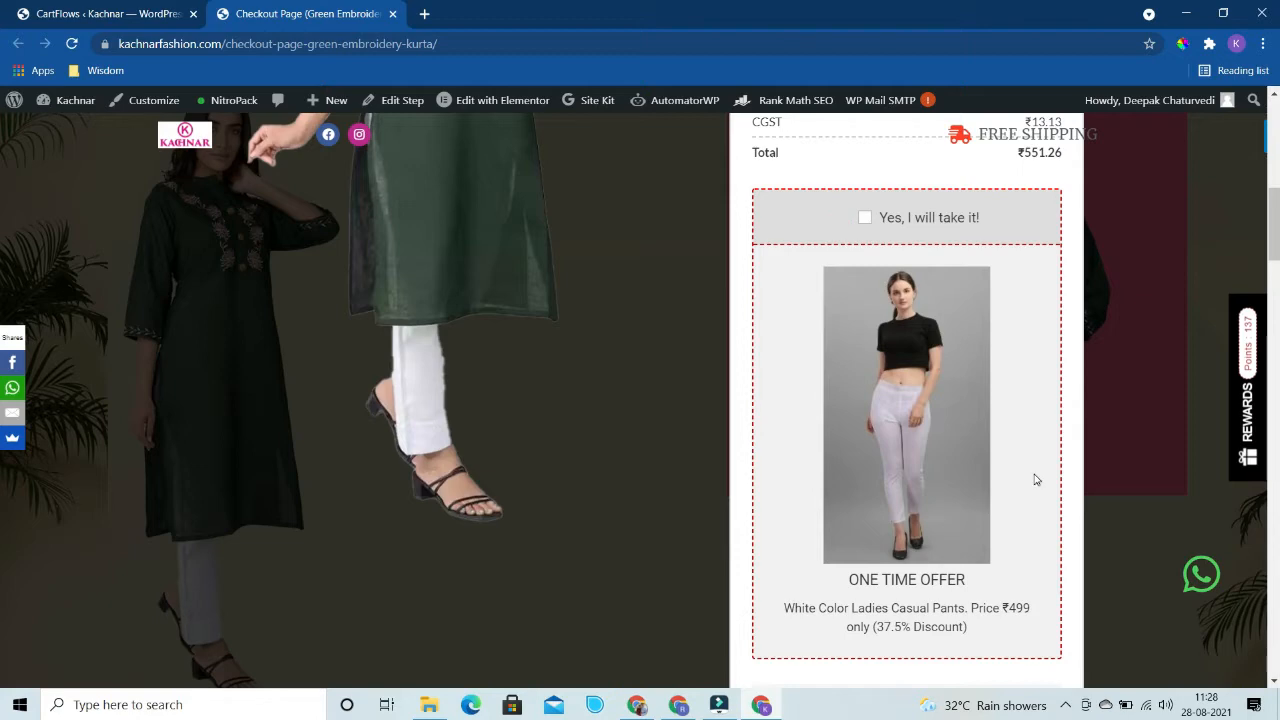
{"action": "scroll", "coordinate": [1035, 480], "scroll_direction": "up", "scroll_amount": 4}
{"action": "scroll", "coordinate": [930, 421], "scroll_direction": "down", "scroll_amount": 1}
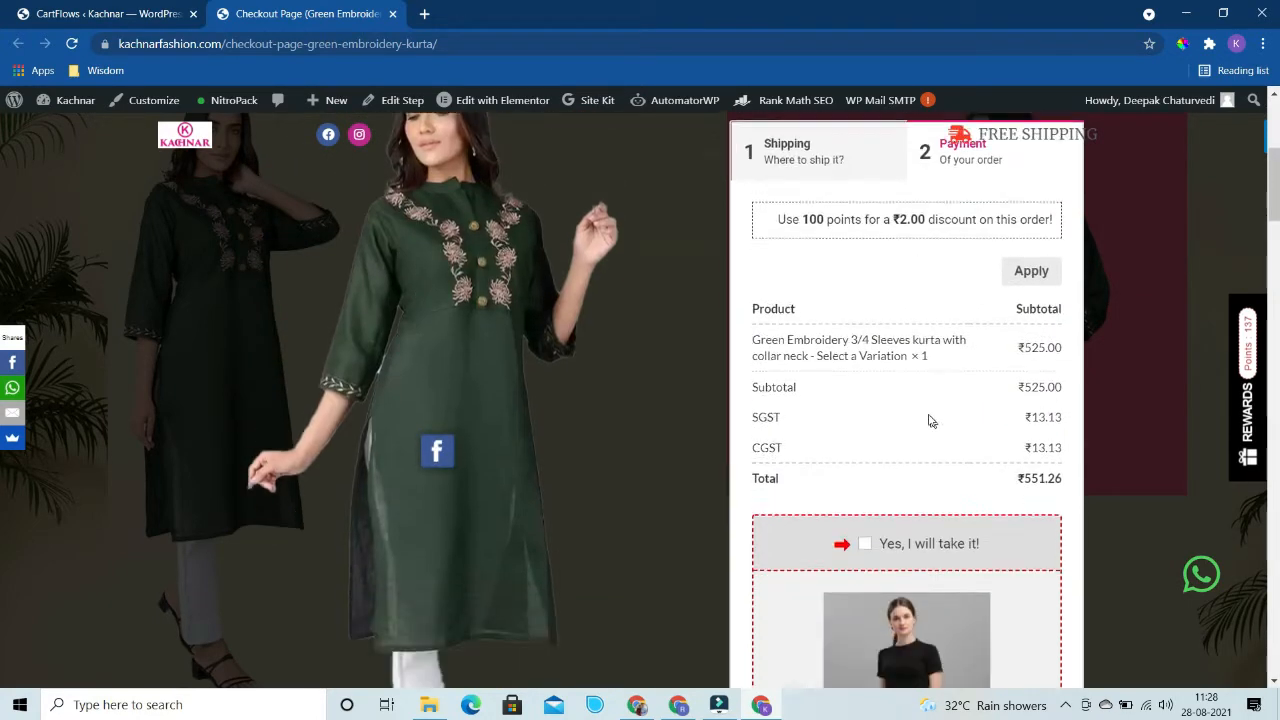
{"action": "scroll", "coordinate": [930, 421], "scroll_direction": "down", "scroll_amount": 6}
{"action": "scroll", "coordinate": [873, 373], "scroll_direction": "up", "scroll_amount": 5}
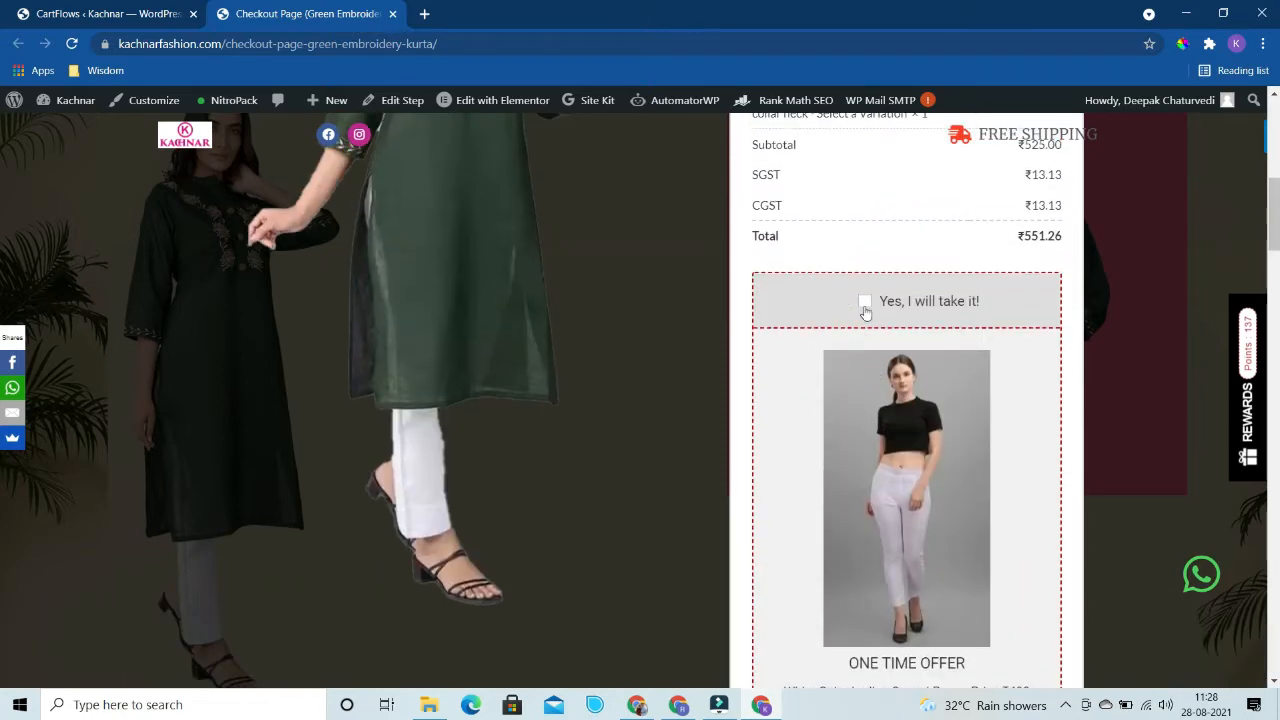
{"action": "left_click", "coordinate": [866, 303]}
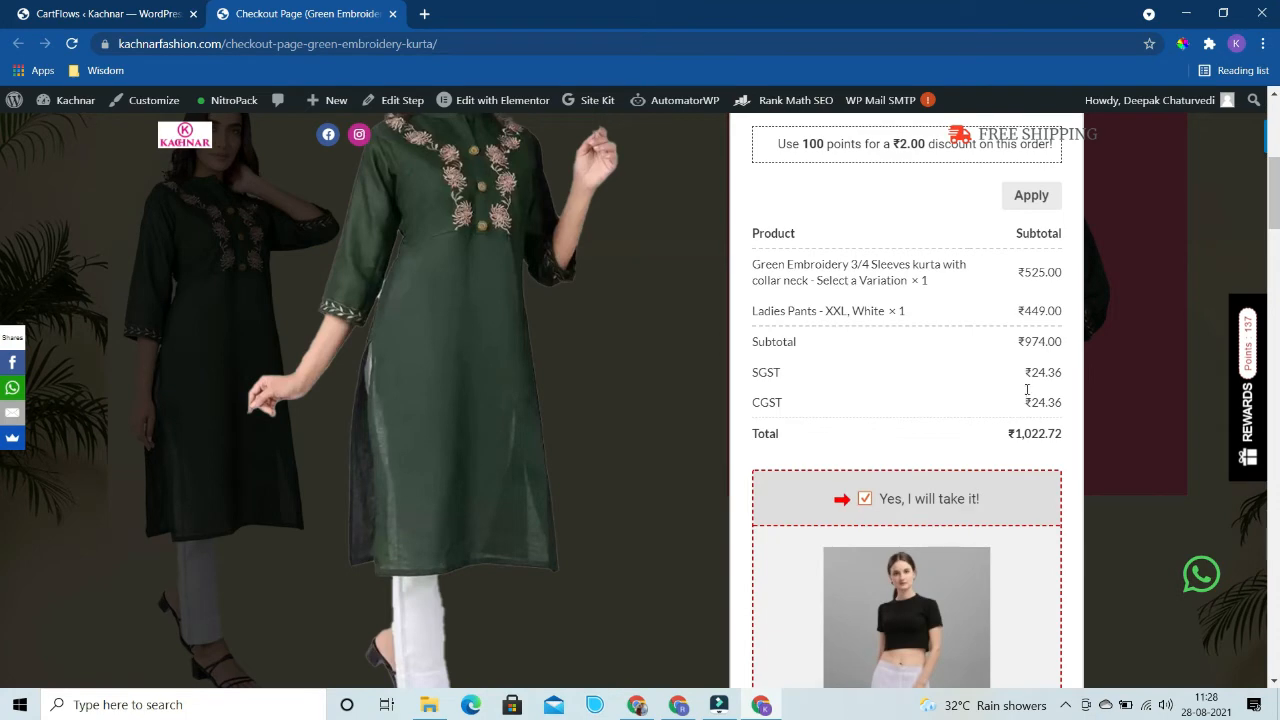
{"action": "scroll", "coordinate": [1032, 427], "scroll_direction": "down", "scroll_amount": 3}
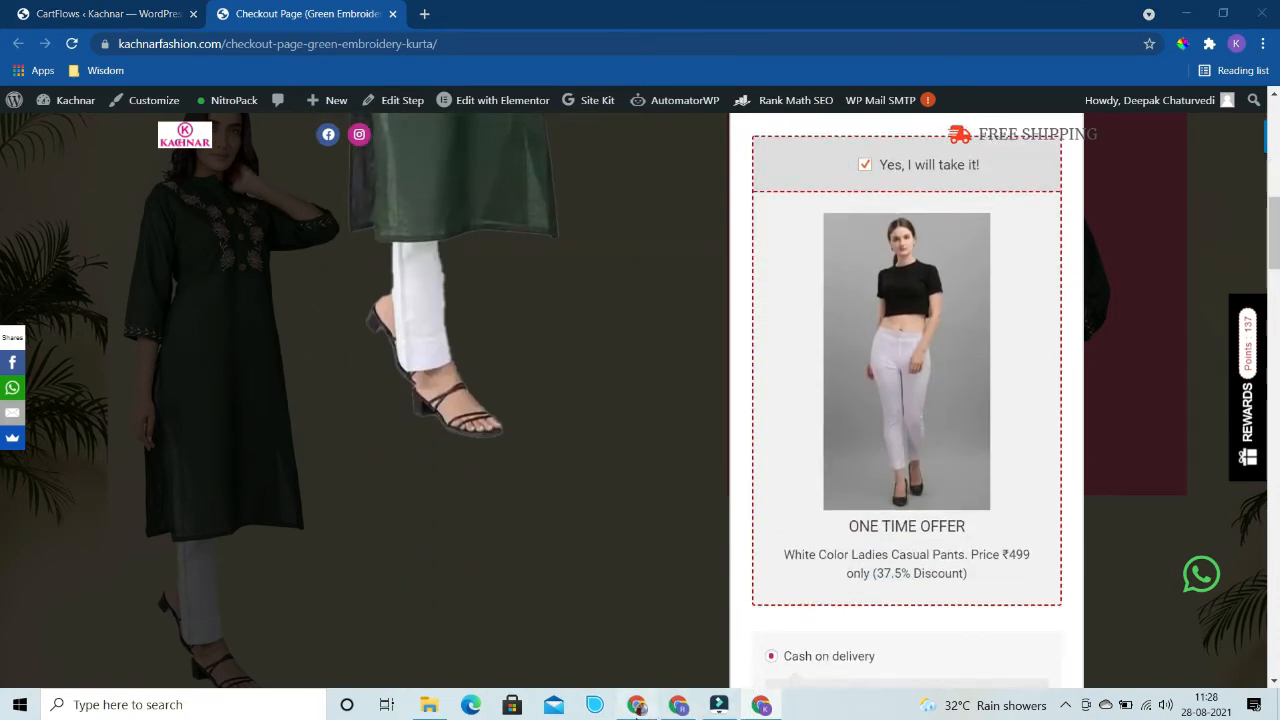
Minimize the Funnelaholics and Kachnar browser windows and the Customer Browsers folder to reach the desktop
{"action": "left_click", "coordinate": [636, 705]}
{"action": "left_click", "coordinate": [638, 706]}
{"action": "left_click", "coordinate": [679, 705]}
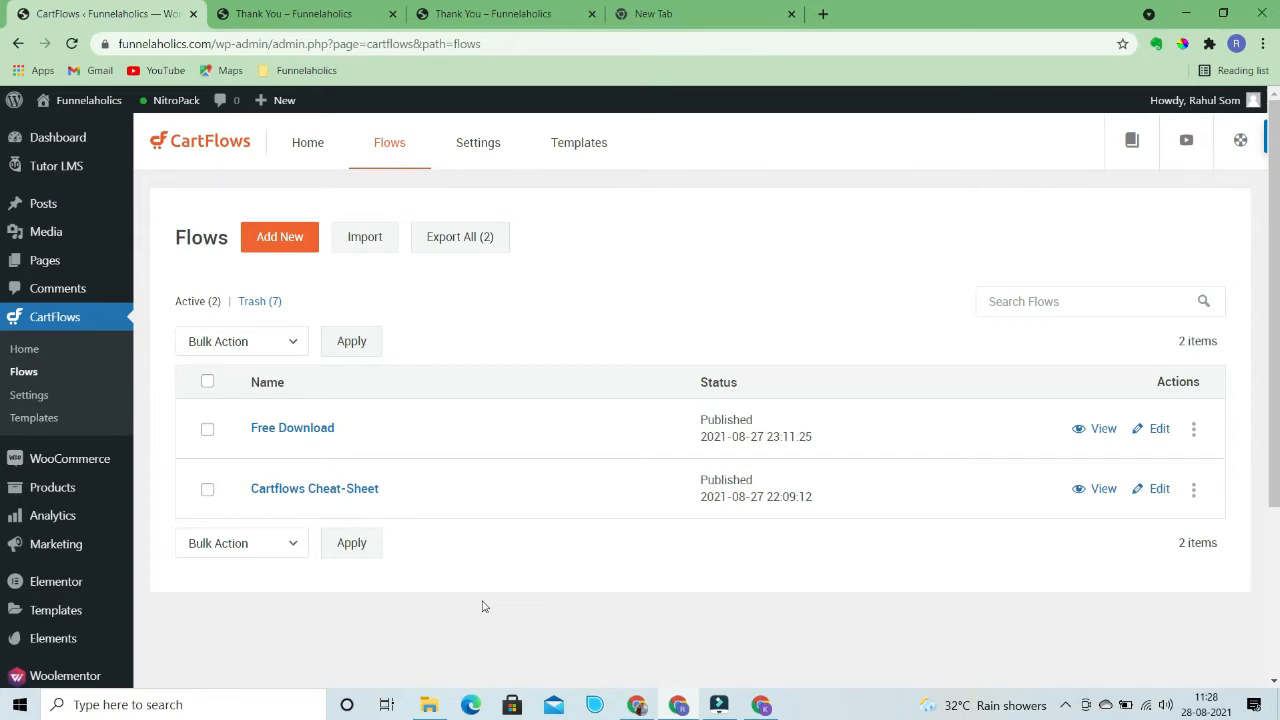
{"action": "left_click", "coordinate": [1186, 13]}
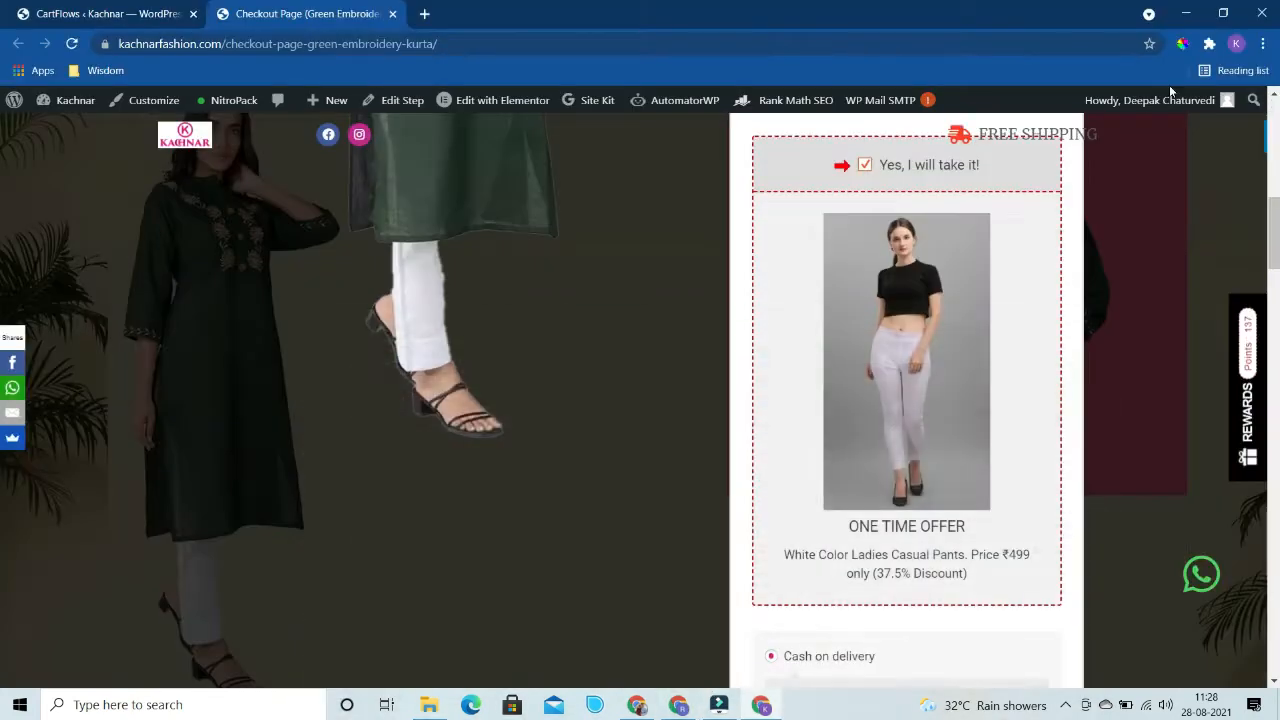
{"action": "left_click", "coordinate": [1190, 12]}
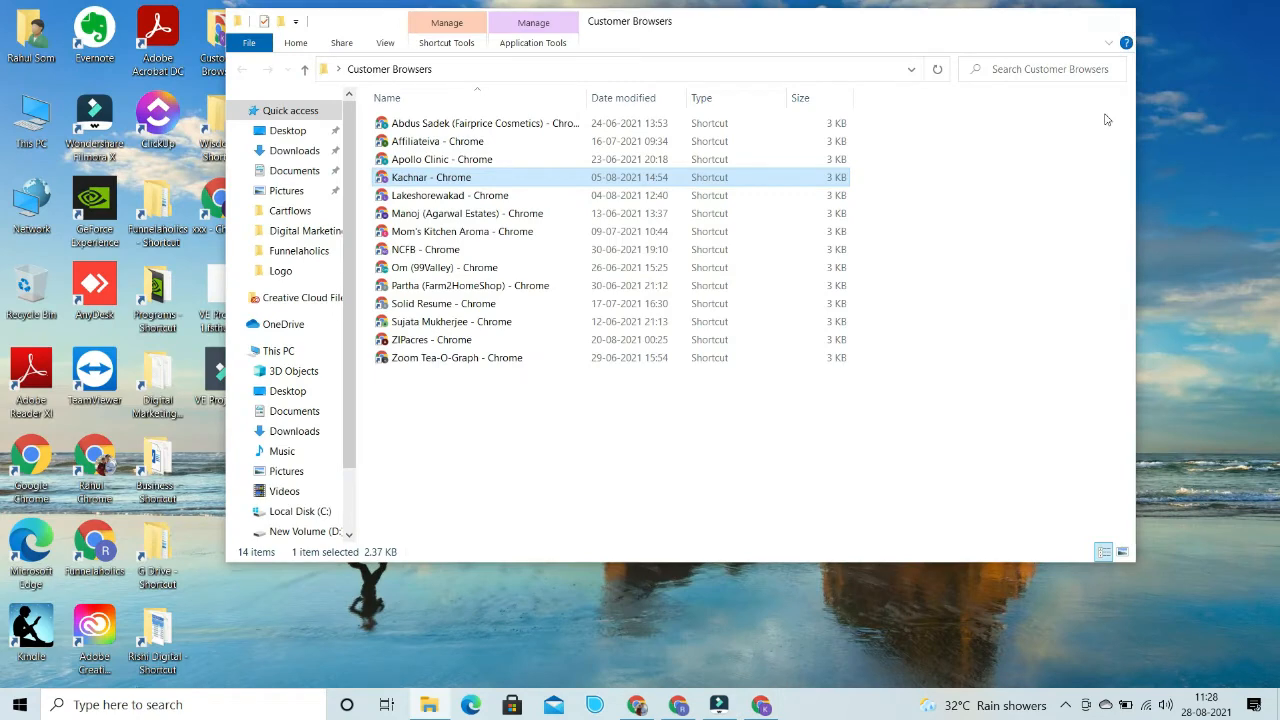
{"action": "left_click", "coordinate": [1117, 20]}
Create a new text document on the desktop and open it in a maximized Notepad window
{"action": "right_click", "coordinate": [542, 263]}
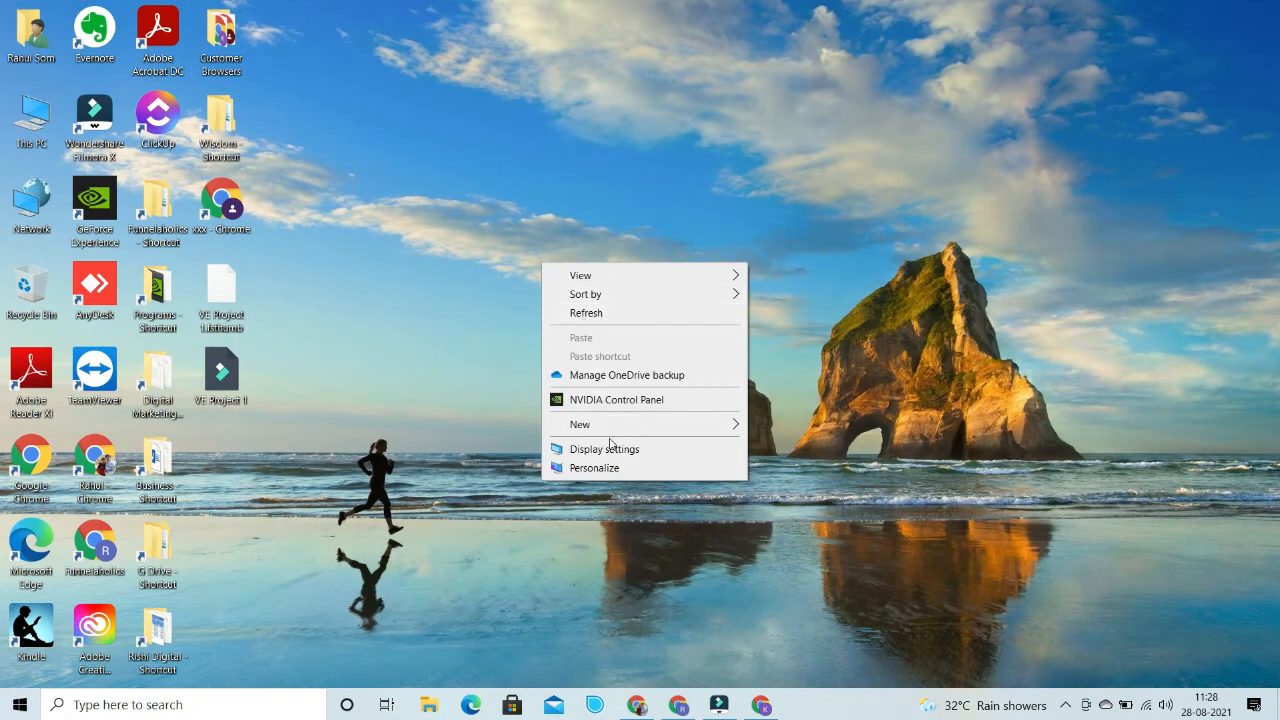
{"action": "mouse_move", "coordinate": [644, 425]}
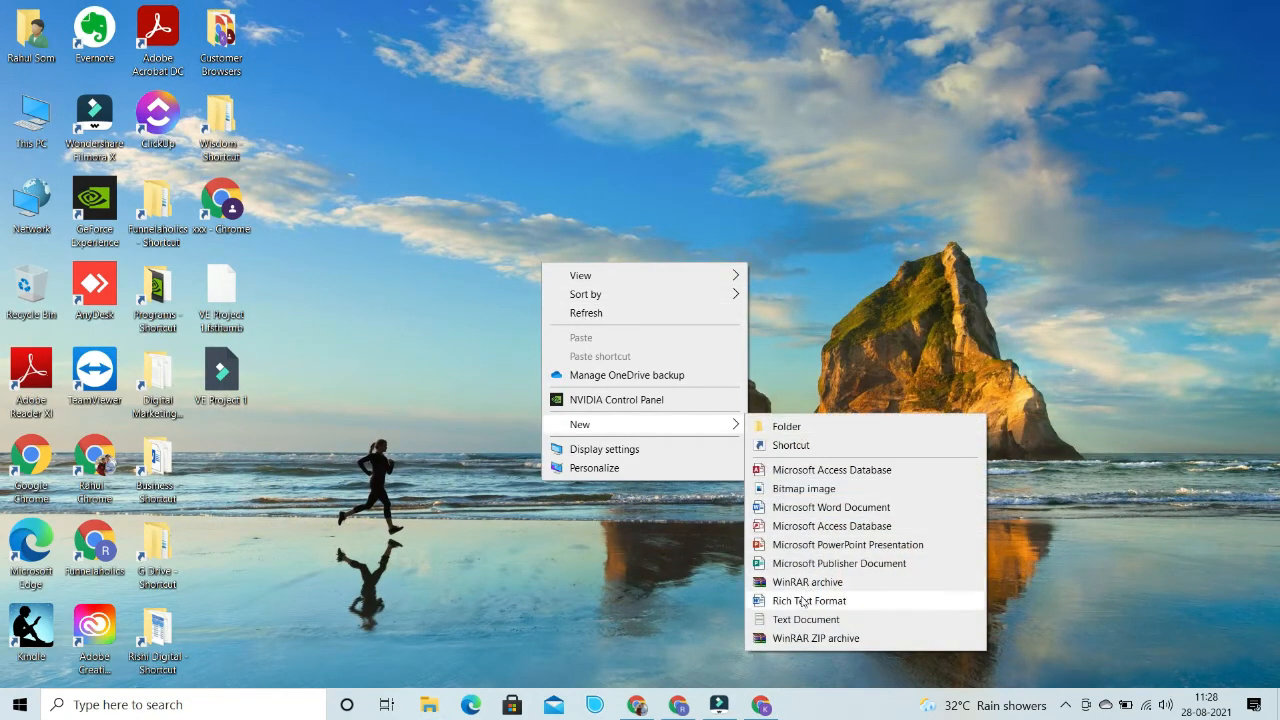
{"action": "left_click", "coordinate": [789, 620]}
{"action": "left_click", "coordinate": [652, 450]}
{"action": "double_click", "coordinate": [533, 285]}
{"action": "left_click", "coordinate": [1189, 245]}
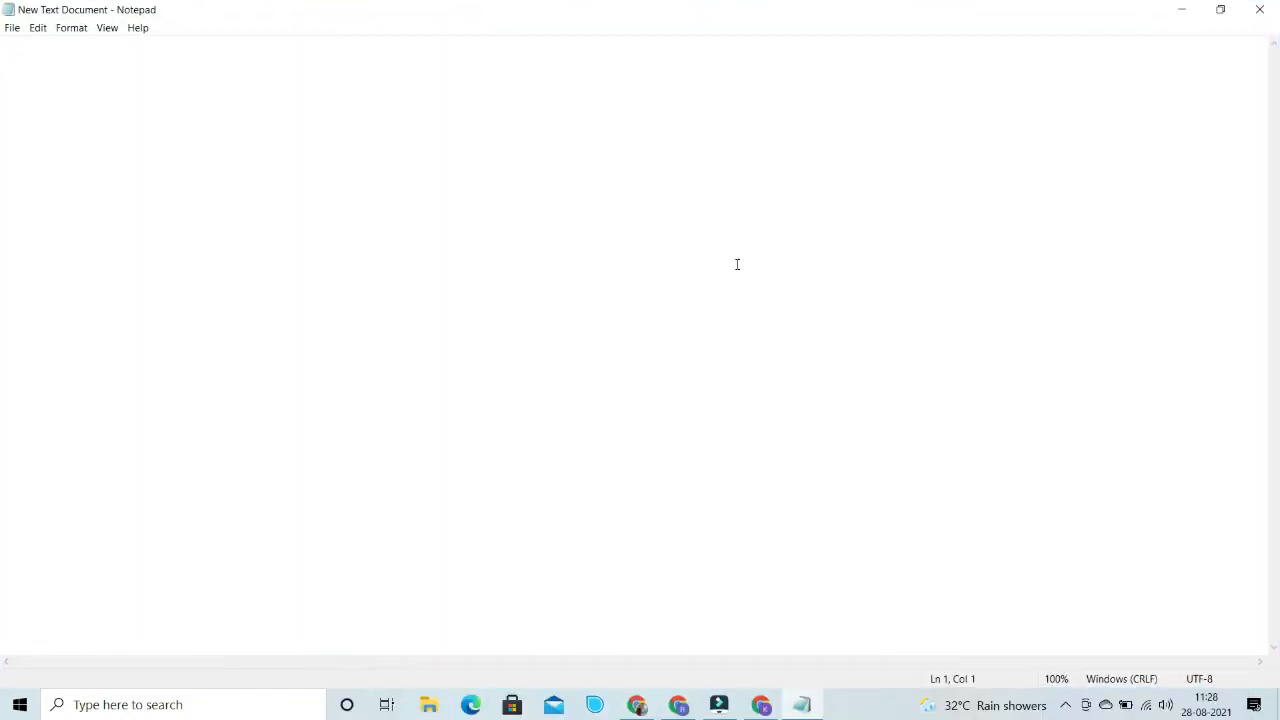
List Product, Order Bump, Upsell, Downsell and Thankyou Page on separate lines, and restore the Notepad window to a smaller size
{"action": "type", "text": "Product"}
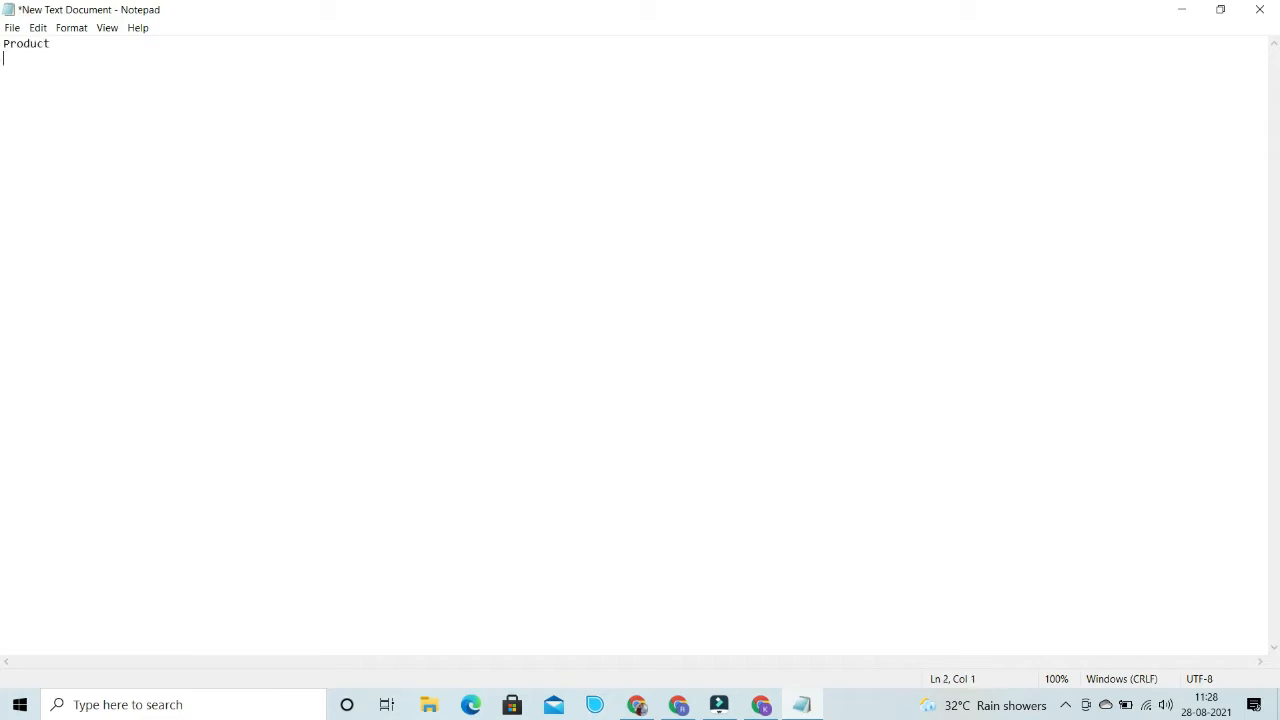
{"action": "type", "text": "0"}
{"action": "type", "text": "rde"}
{"action": "type", "text": "r Bump"}
{"action": "type", "text": "Upsell"}
{"action": "type", "text": "Down"}
{"action": "type", "text": "sell"}
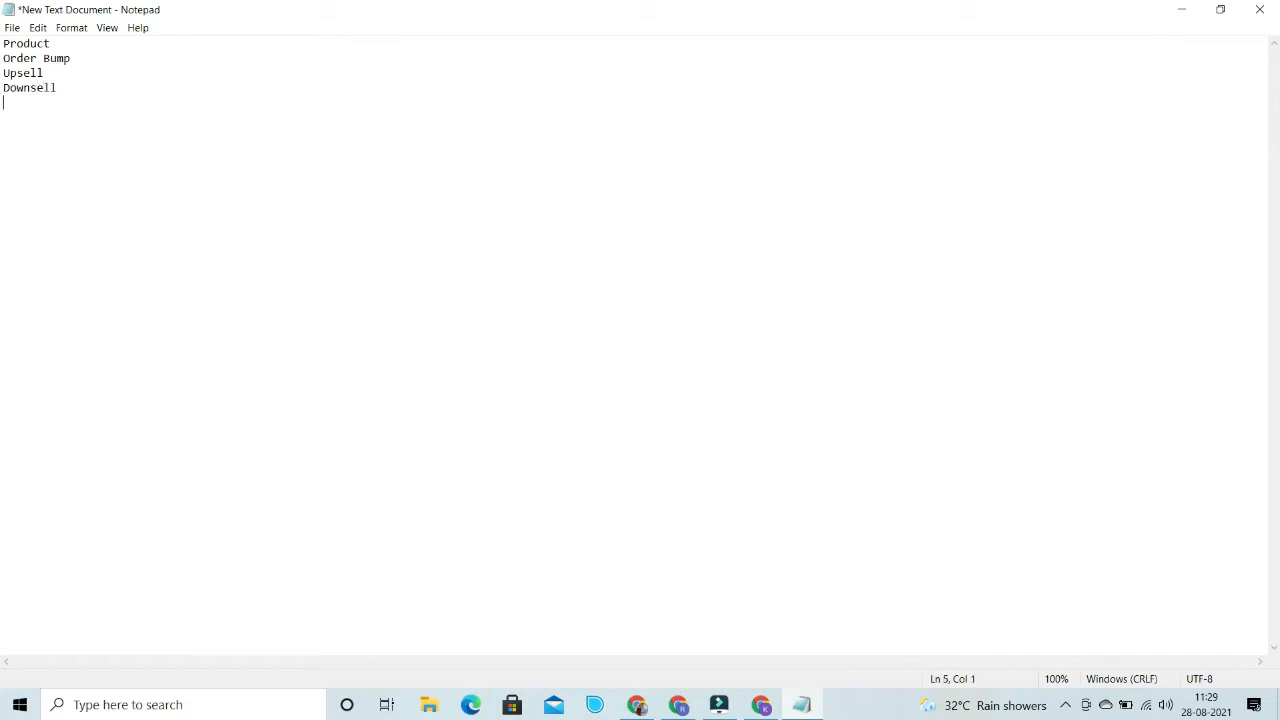
{"action": "type", "text": "Thanbk"}
{"action": "left_click", "coordinate": [1220, 9]}
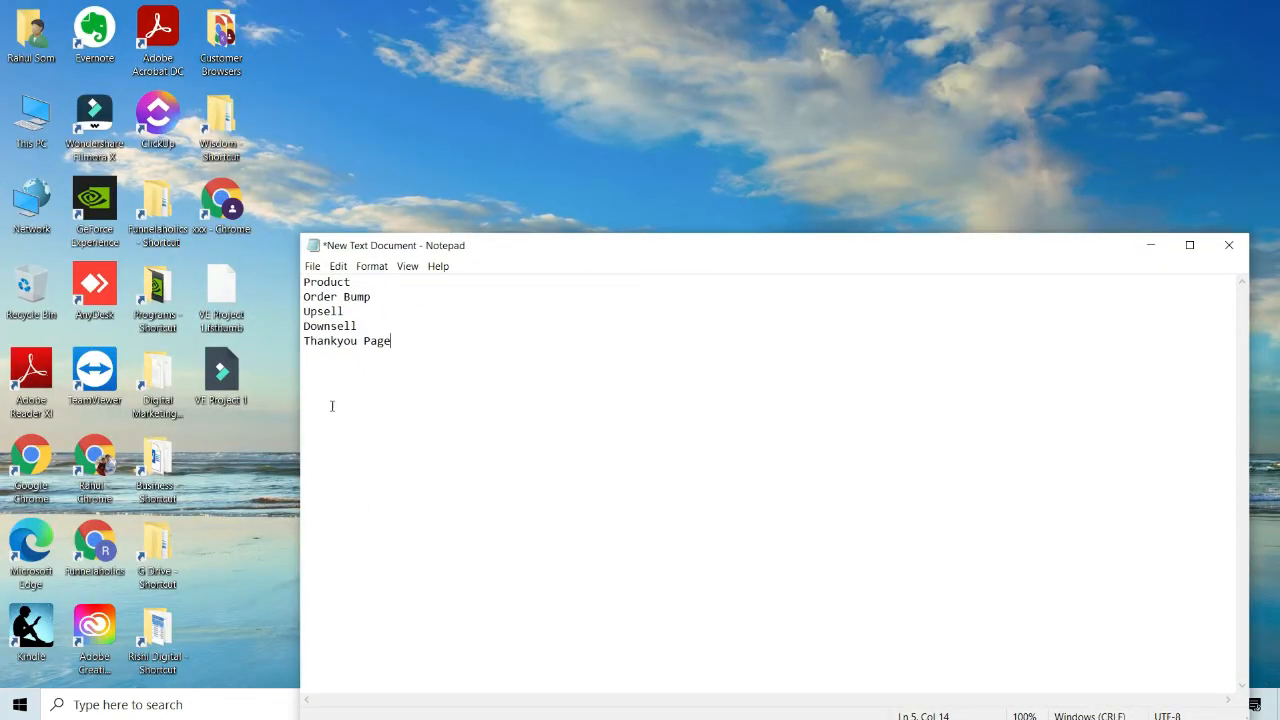
Complete the list entries with Book for Product, Audio for Order Bump, Workshop for Upsell and Video course for Downsell, and minimize Notepad
{"action": "left_click", "coordinate": [351, 282]}
{"action": "type", "text": "-"}
{"action": "type", "text": "Audio"}
{"action": "key", "text": "Return"}
{"action": "key", "text": "BackSpace"}
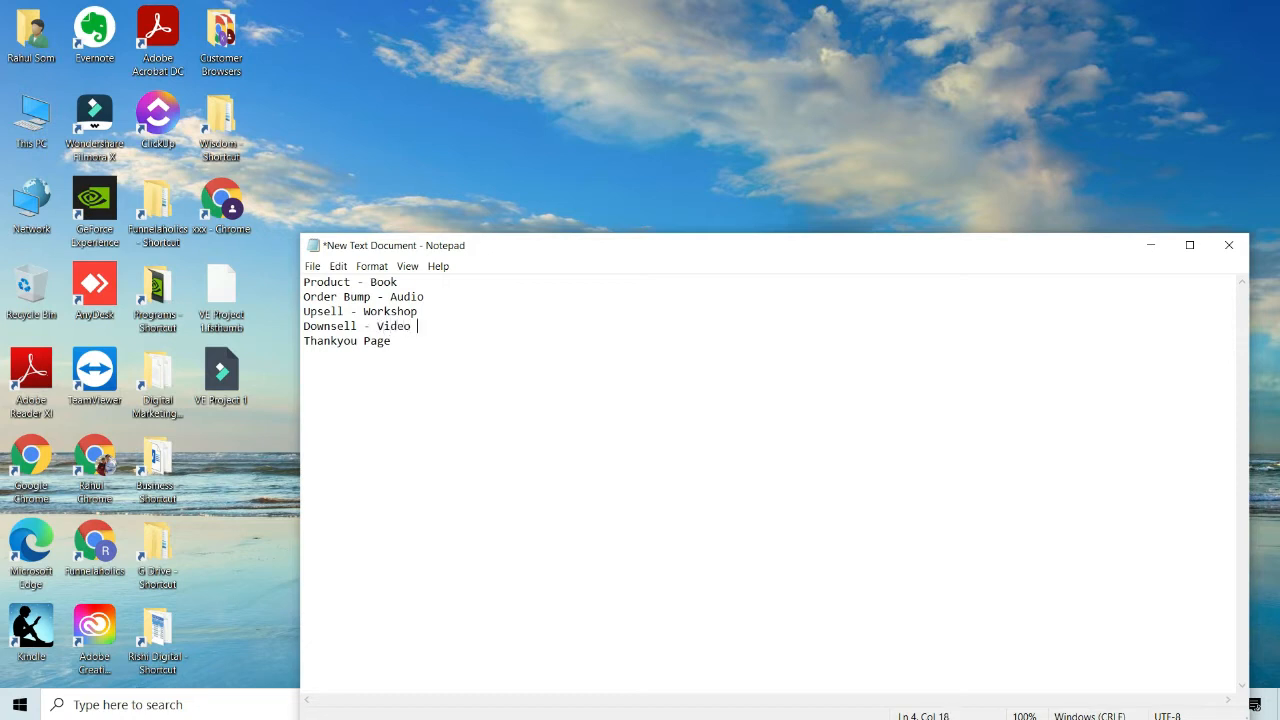
{"action": "type", "text": "course"}
{"action": "left_click", "coordinate": [1150, 245]}
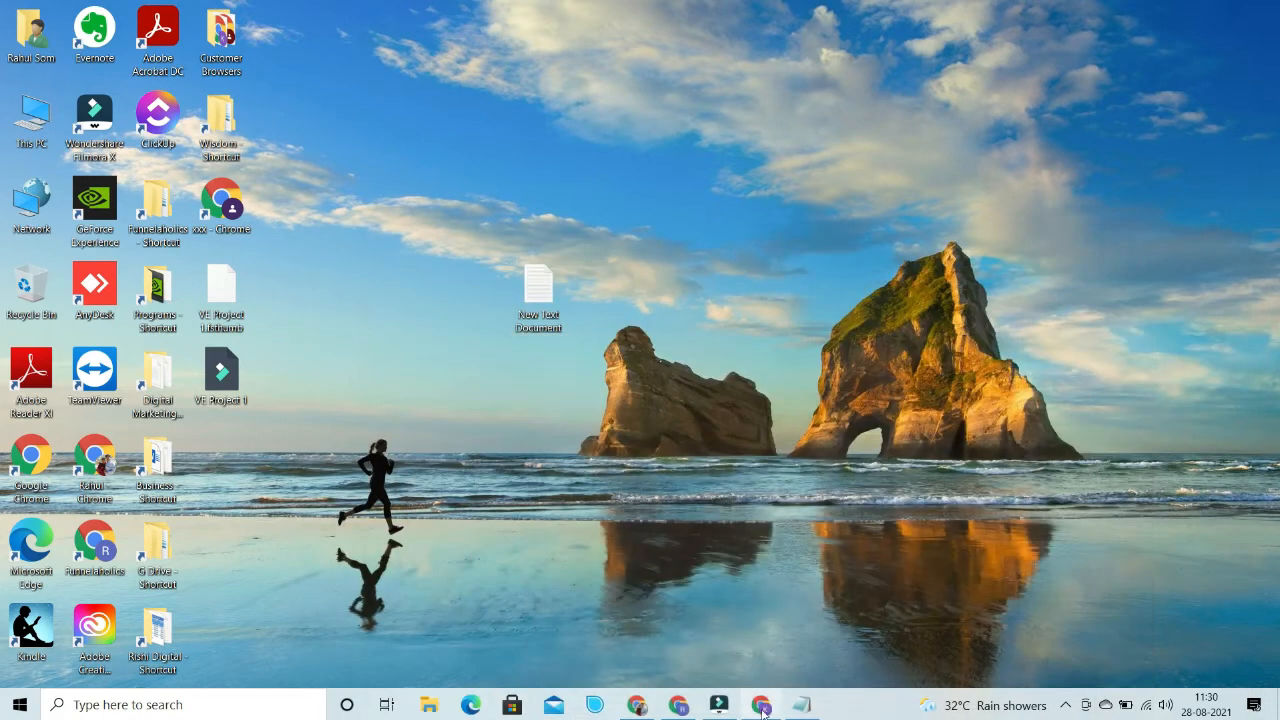
Switch to the Funnelaholics Chrome window and open the Dog Food Two Step Checkout template for a new flow
{"action": "left_click", "coordinate": [677, 707]}
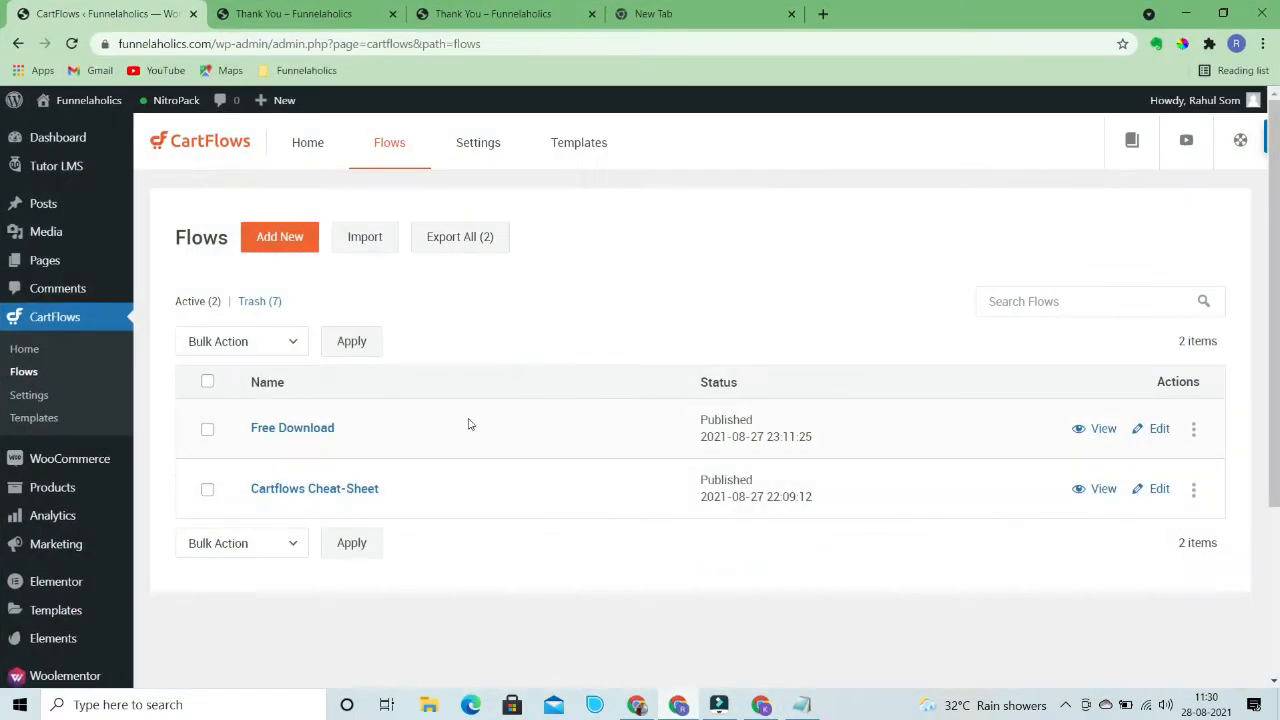
{"action": "left_click", "coordinate": [284, 242]}
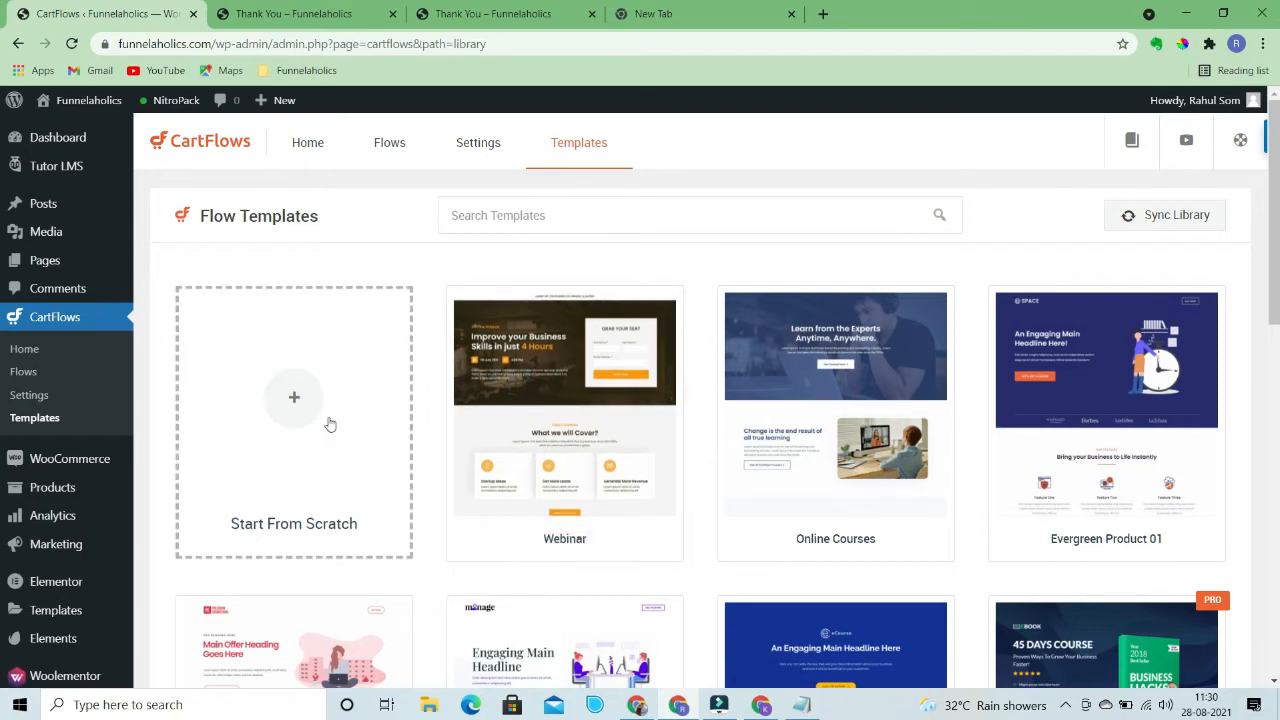
{"action": "scroll", "coordinate": [723, 406], "scroll_direction": "down", "scroll_amount": 7}
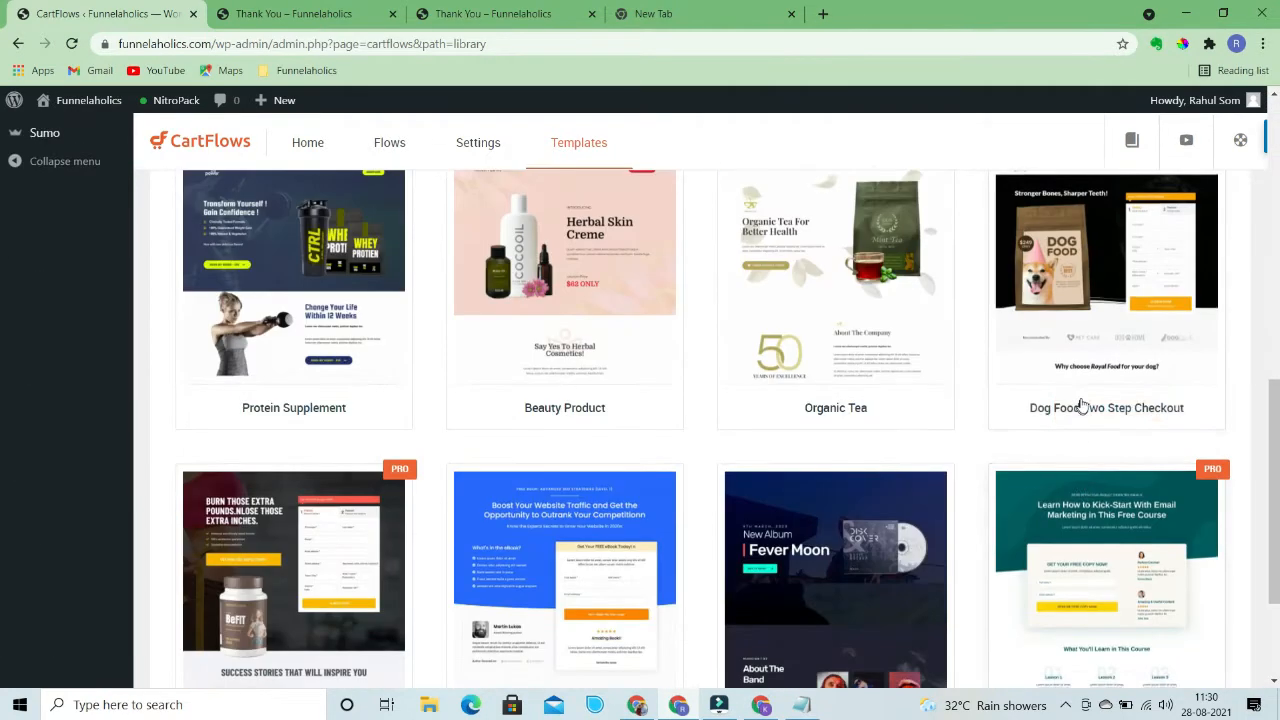
{"action": "left_click", "coordinate": [1099, 408]}
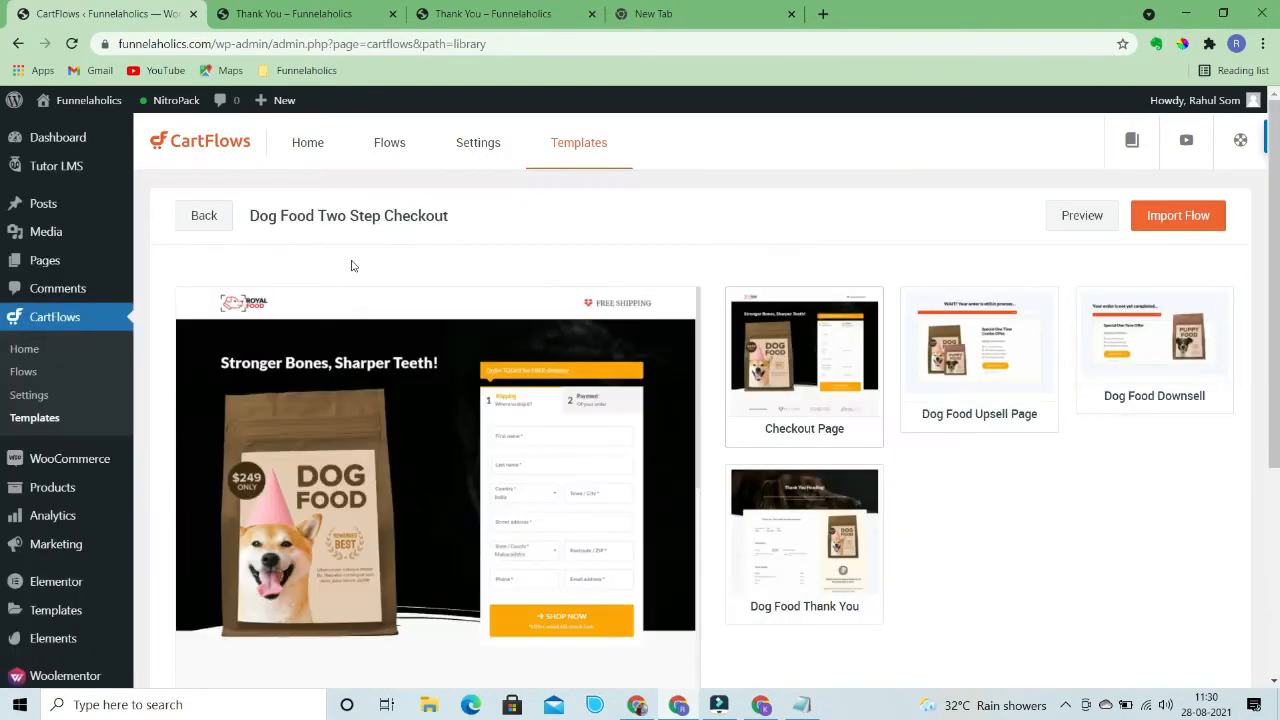
Import the complete Dog Food Two Step Checkout flow under the name Book Funnel
{"action": "left_click", "coordinate": [1149, 219]}
{"action": "left_click", "coordinate": [509, 349]}
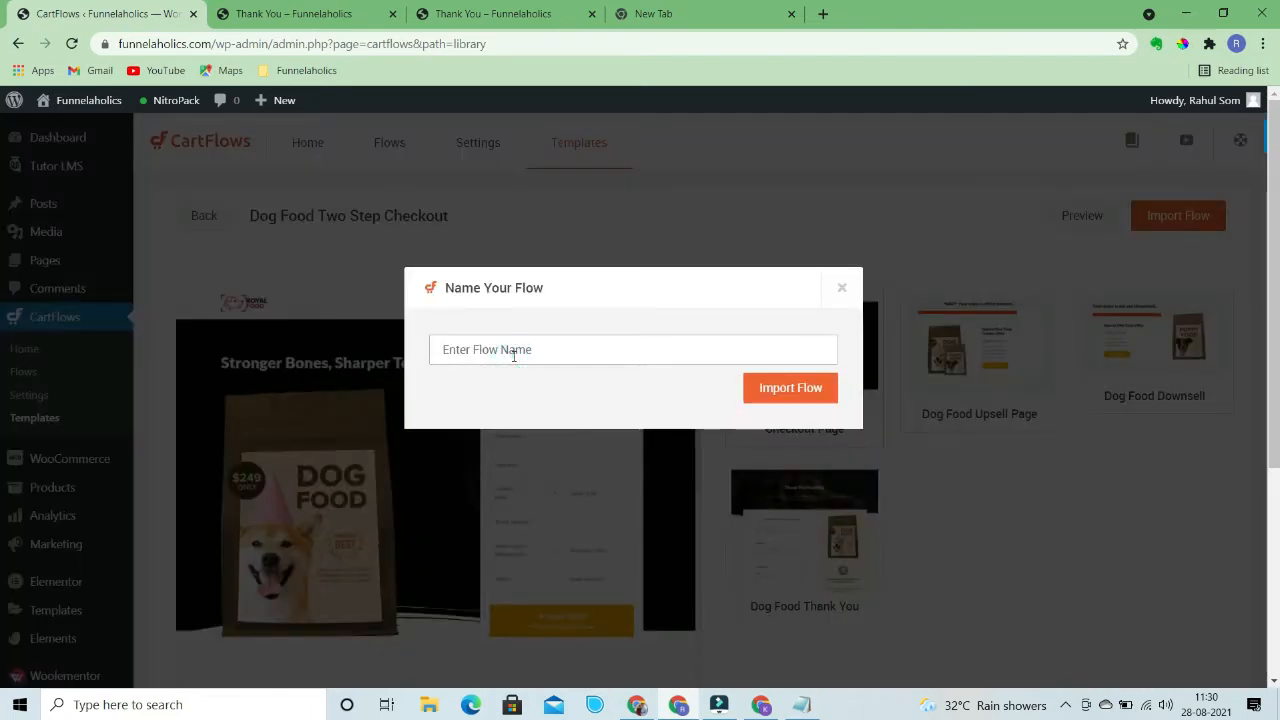
{"action": "type", "text": "Book Funnel"}
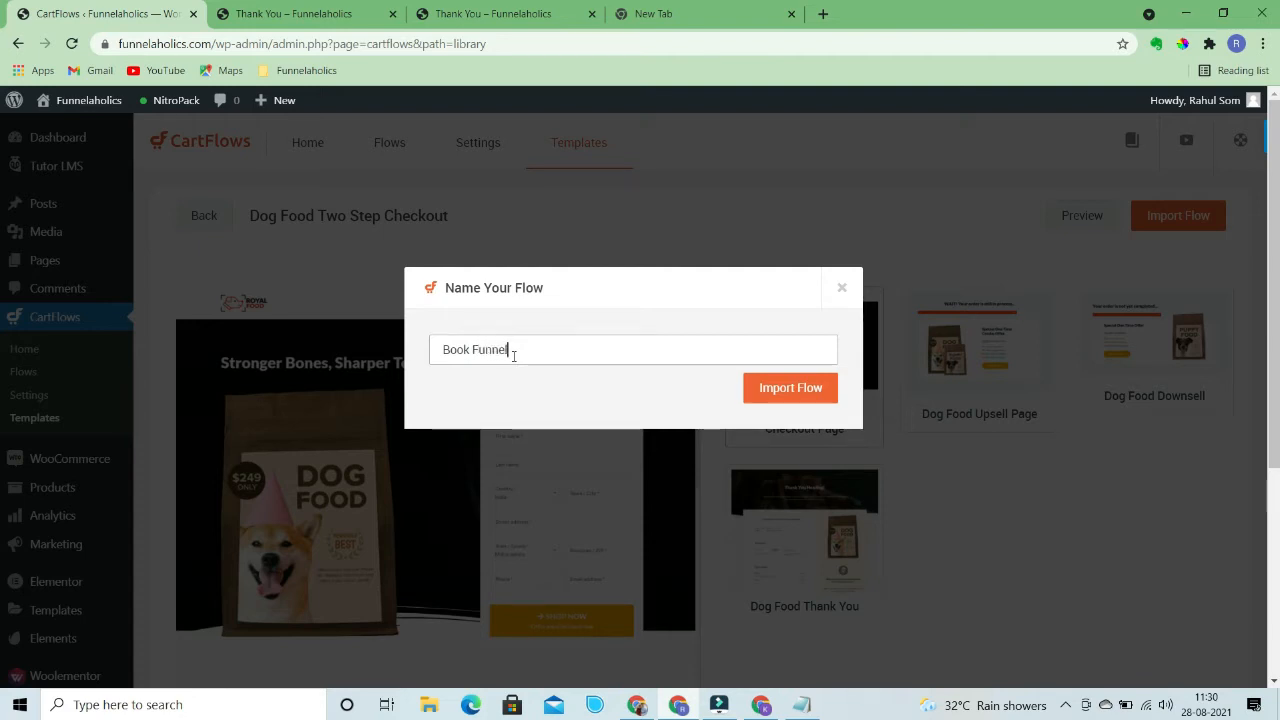
{"action": "left_click", "coordinate": [789, 396]}
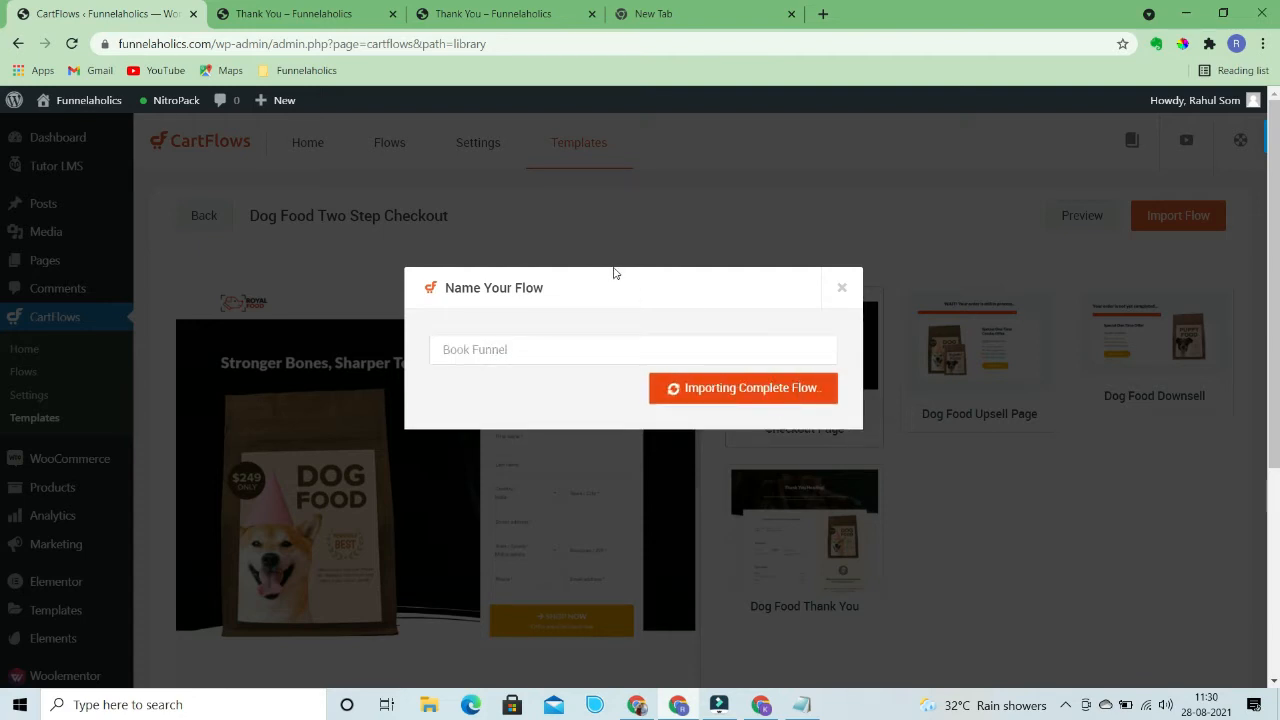
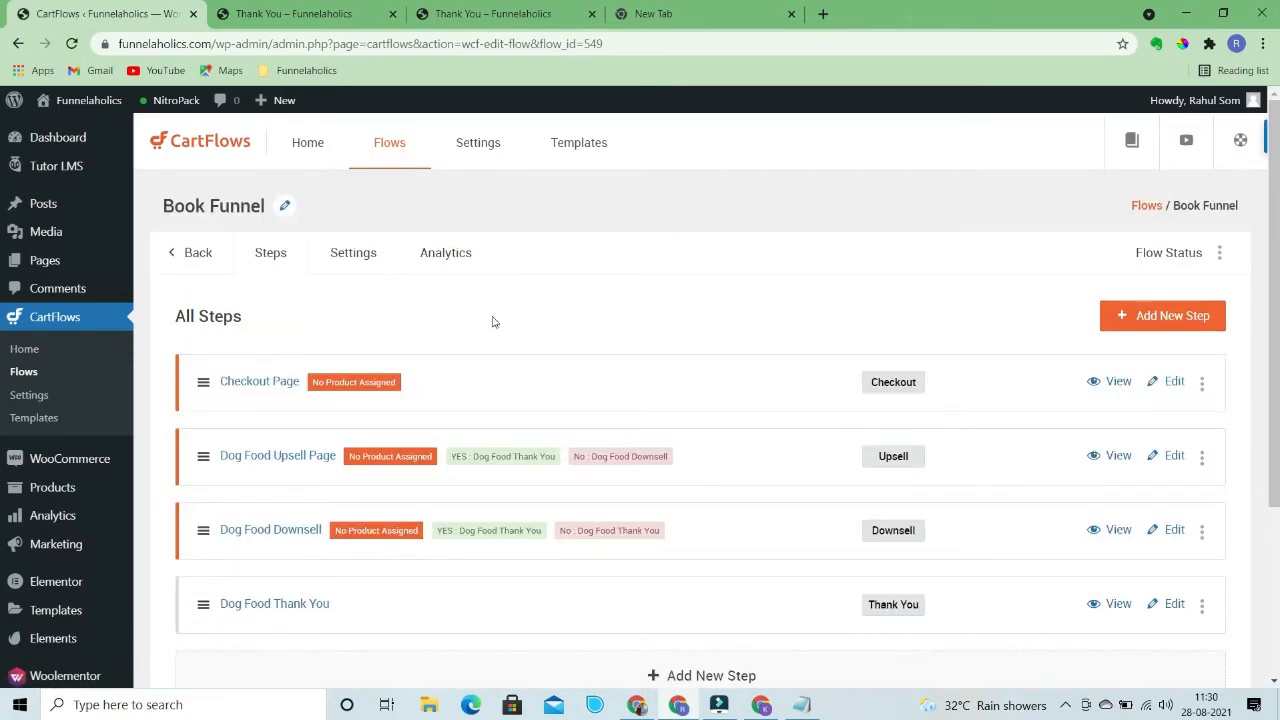
Review the Book Funnel steps, and start a new WooCommerce product named Book
{"action": "scroll", "coordinate": [560, 355], "scroll_direction": "down", "scroll_amount": 3}
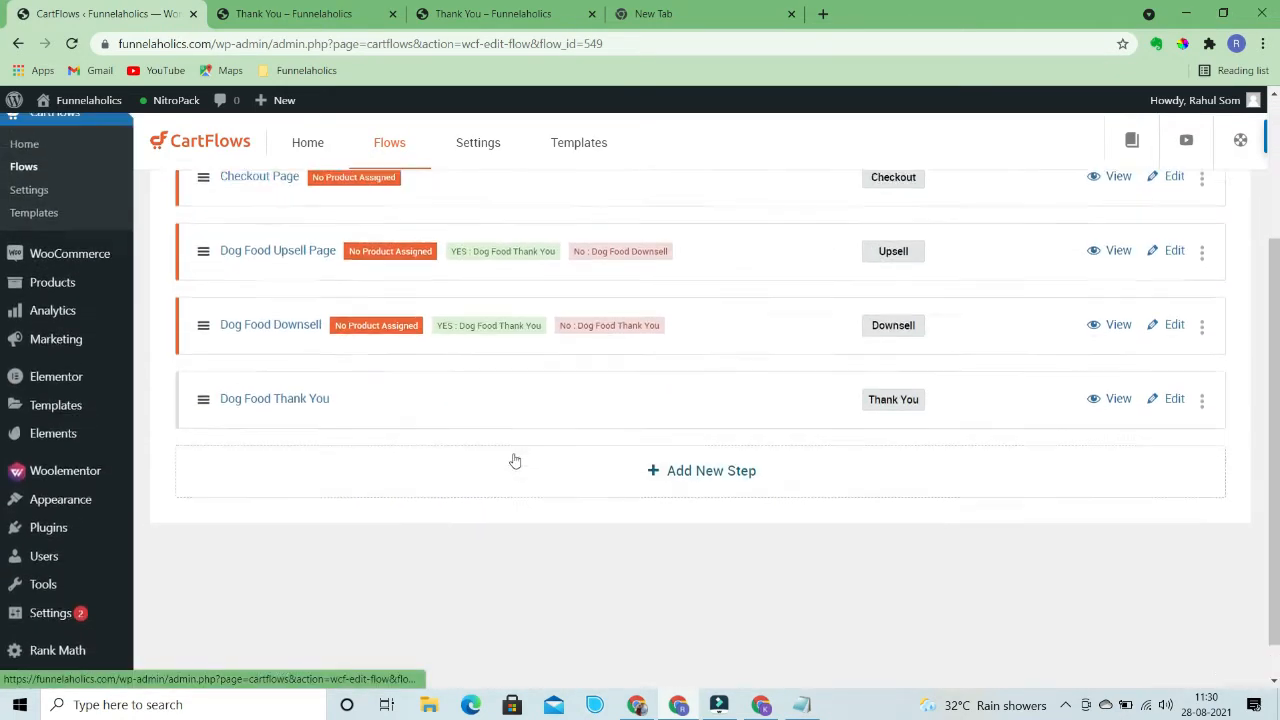
{"action": "scroll", "coordinate": [515, 460], "scroll_direction": "up", "scroll_amount": 3}
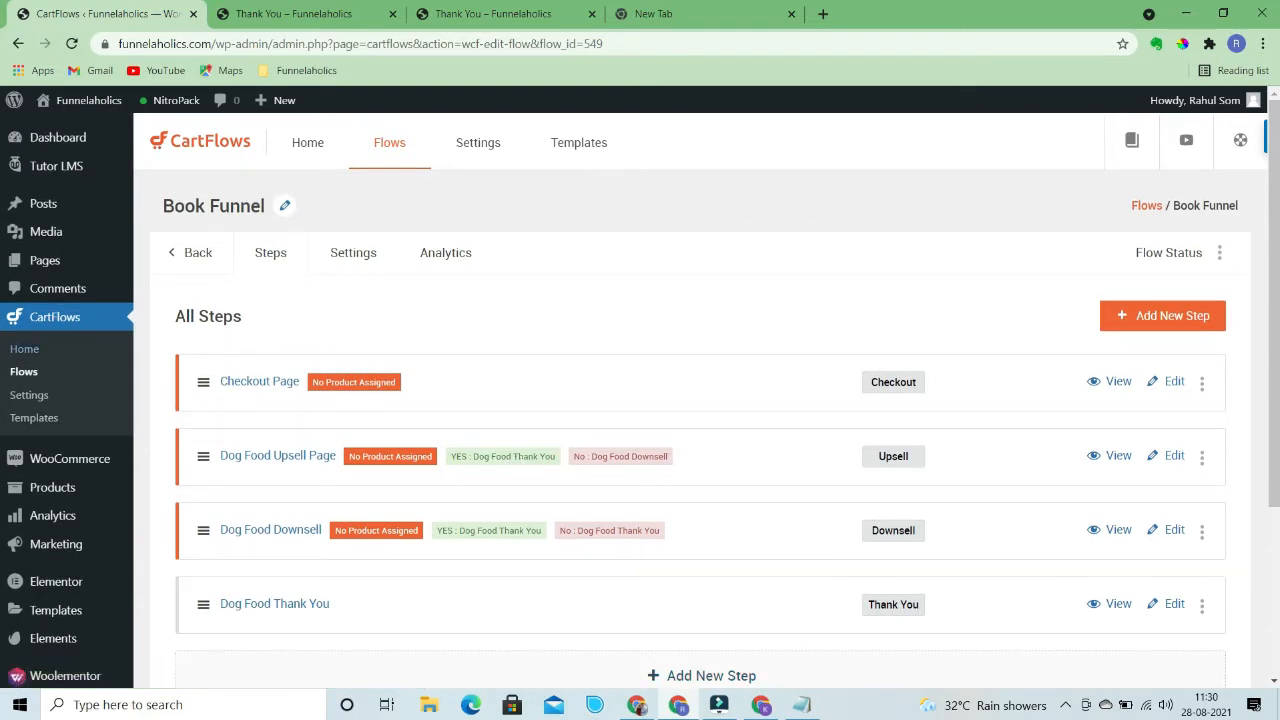
{"action": "mouse_move", "coordinate": [50, 487]}
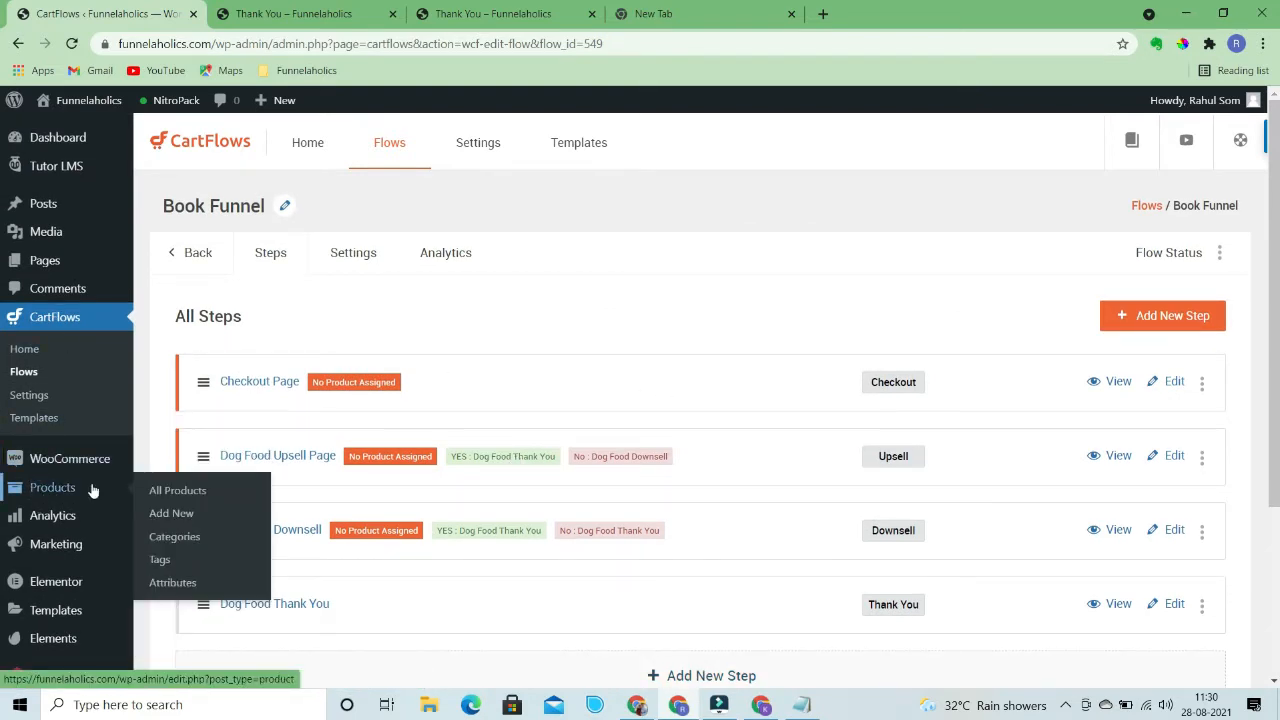
{"action": "left_click", "coordinate": [160, 513]}
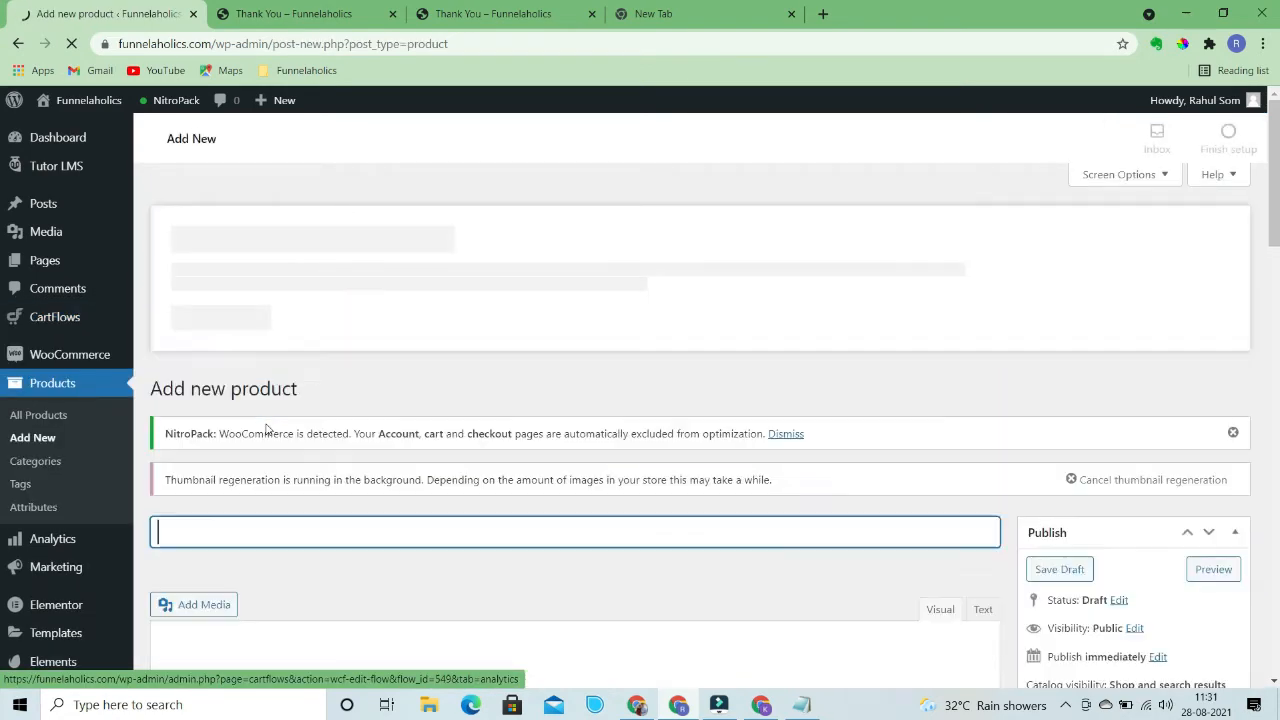
{"action": "scroll", "coordinate": [386, 386], "scroll_direction": "down", "scroll_amount": 3}
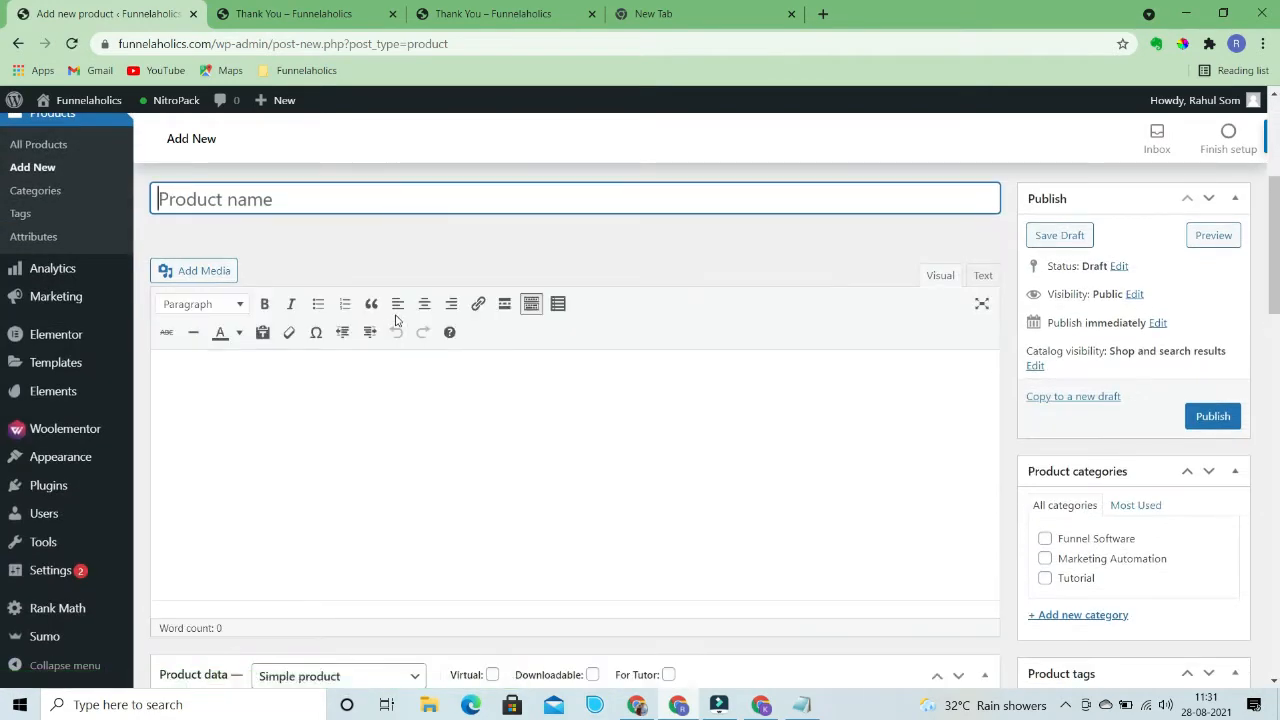
{"action": "type", "text": "Book"}
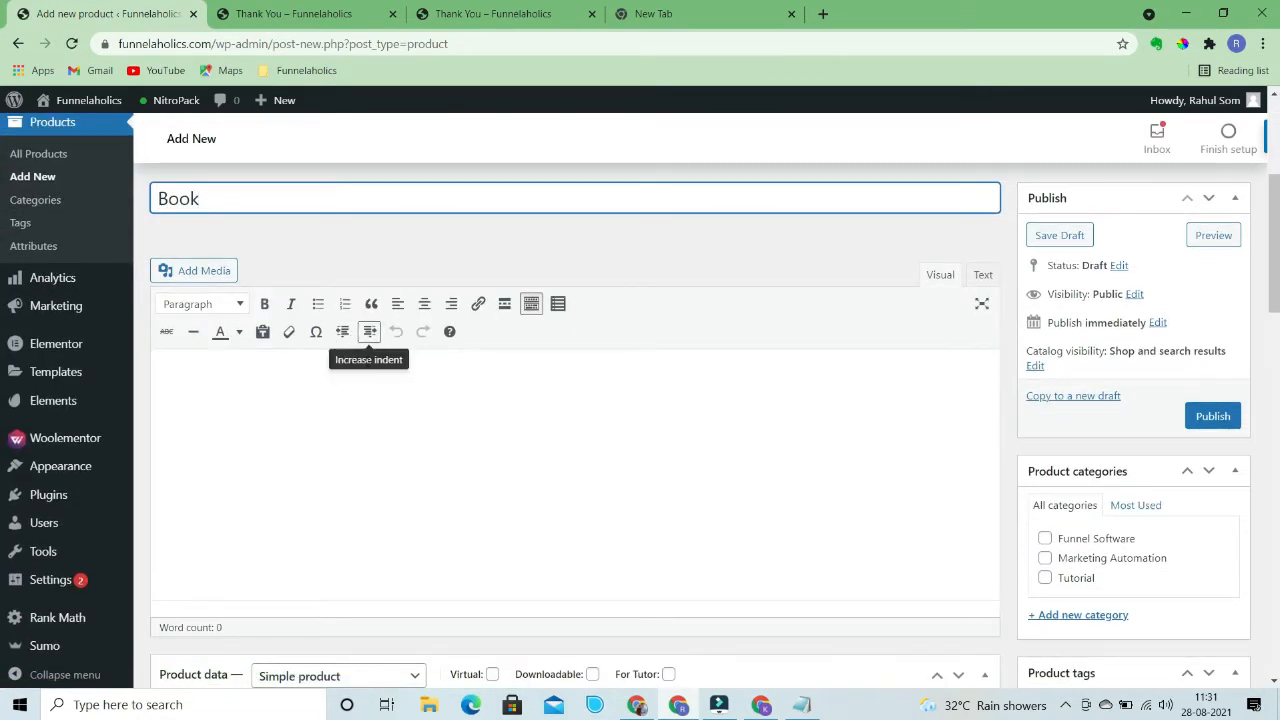
{"action": "scroll", "coordinate": [508, 486], "scroll_direction": "down", "scroll_amount": 2}
{"action": "scroll", "coordinate": [523, 466], "scroll_direction": "up", "scroll_amount": 3}
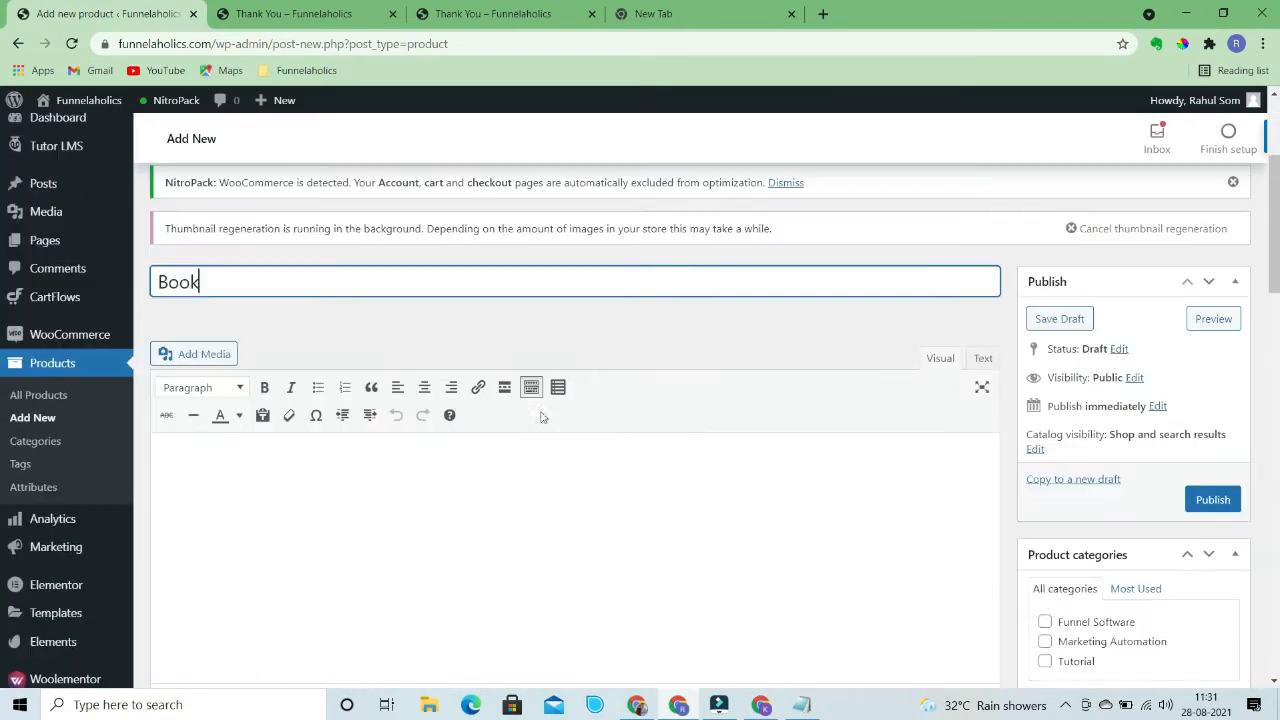
Search the web for "lorem ipsum" in a new browser tab and open the lipsum.com Lorem Ipsum page
{"action": "left_click", "coordinate": [823, 14]}
{"action": "type", "text": "lorem ipsum"}
{"action": "key", "text": "Return"}
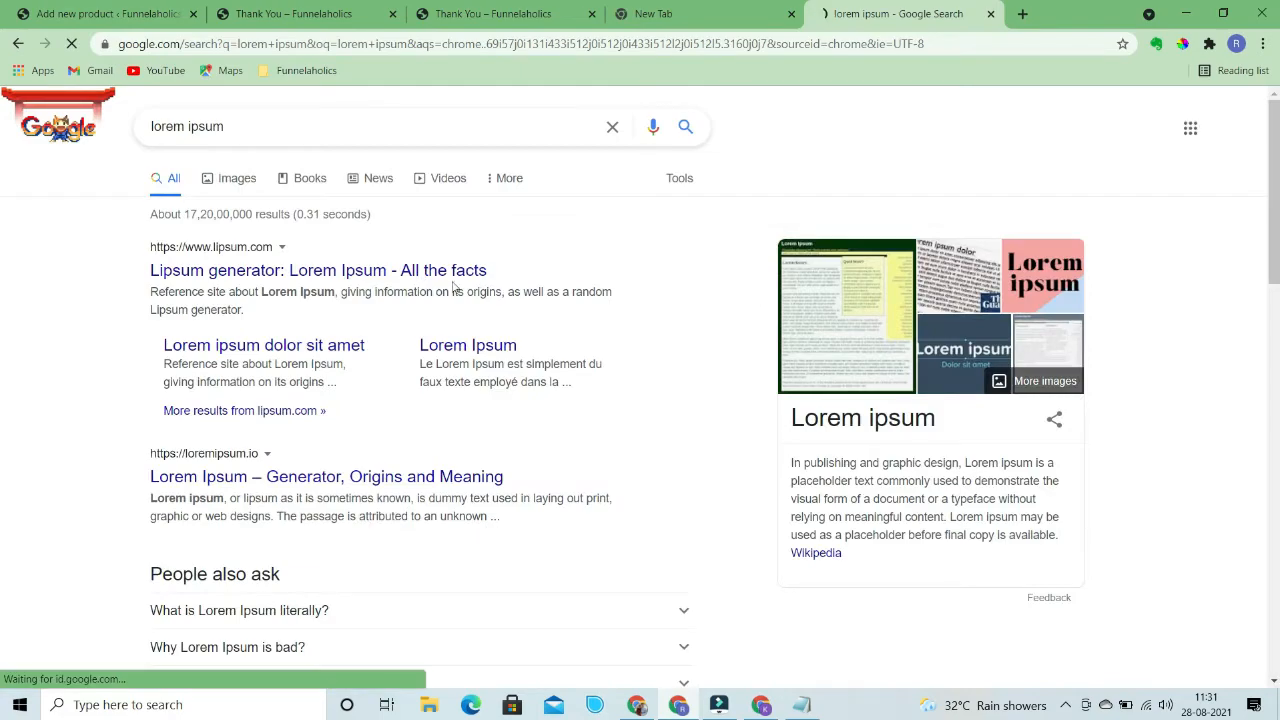
{"action": "left_click", "coordinate": [331, 266]}
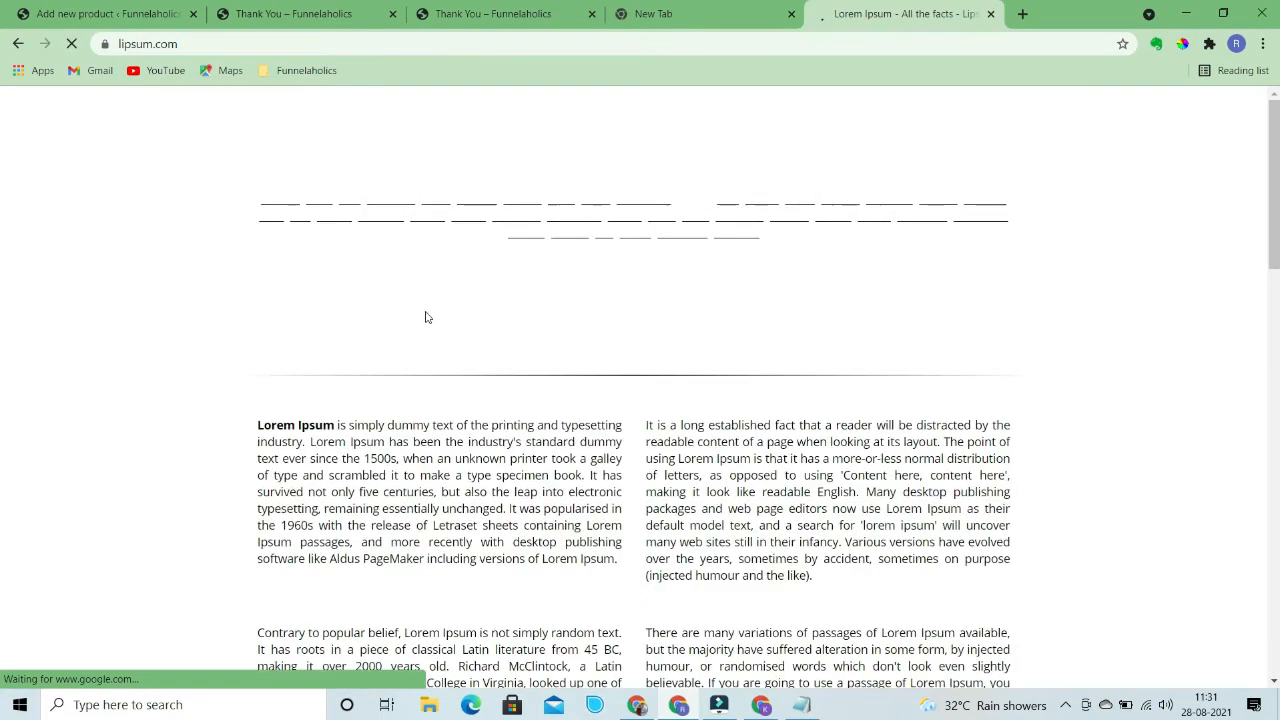
Copy the "What is Lorem Ipsum?" heading together with its full paragraph
{"action": "scroll", "coordinate": [471, 406], "scroll_direction": "down", "scroll_amount": 3}
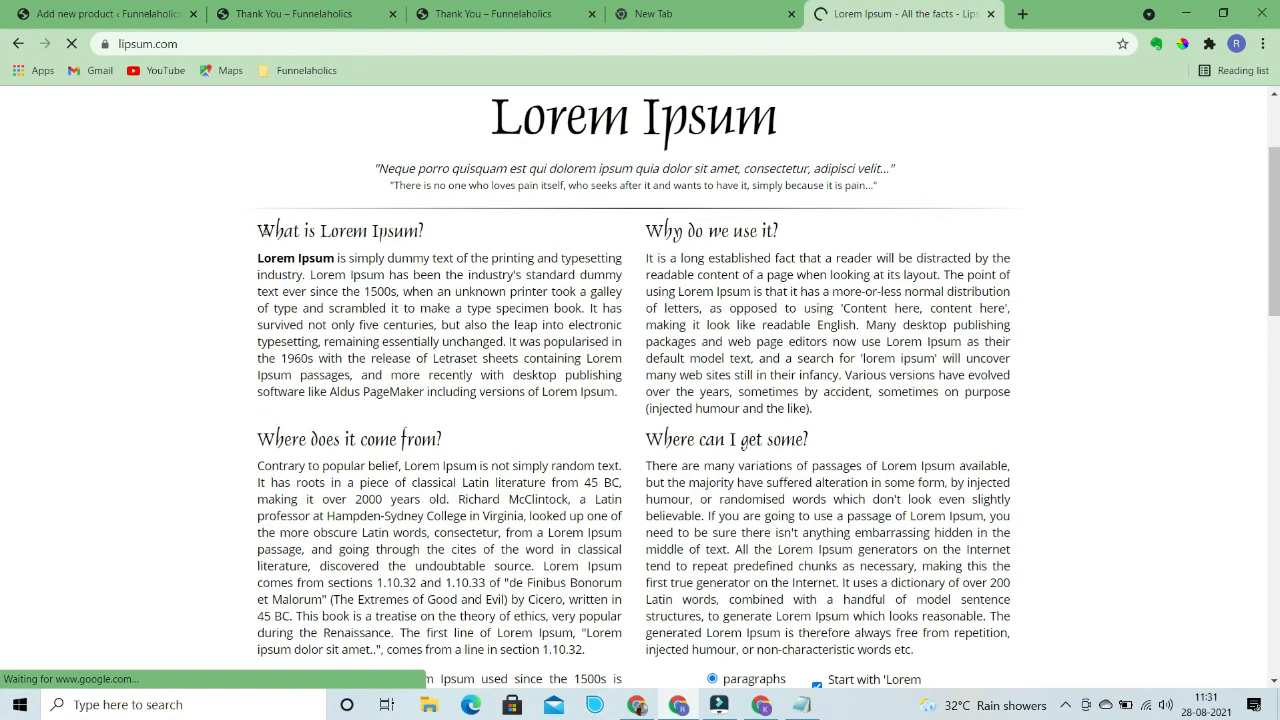
{"action": "left_click_drag", "start_coordinate": [259, 228], "coordinate": [469, 376]}
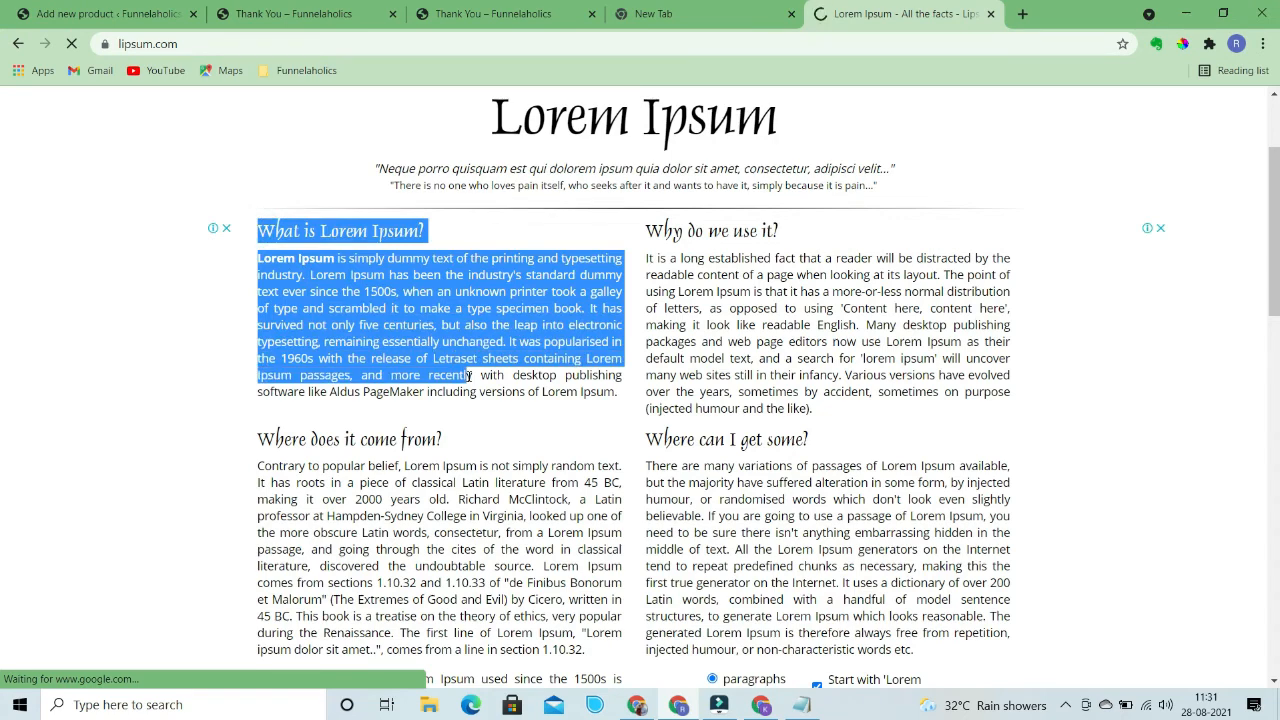
{"action": "left_click_drag", "start_coordinate": [469, 376], "coordinate": [297, 275]}
{"action": "left_click", "coordinate": [289, 265]}
{"action": "left_click_drag", "start_coordinate": [259, 228], "coordinate": [622, 402]}
{"action": "key", "text": "ctrl+c"}
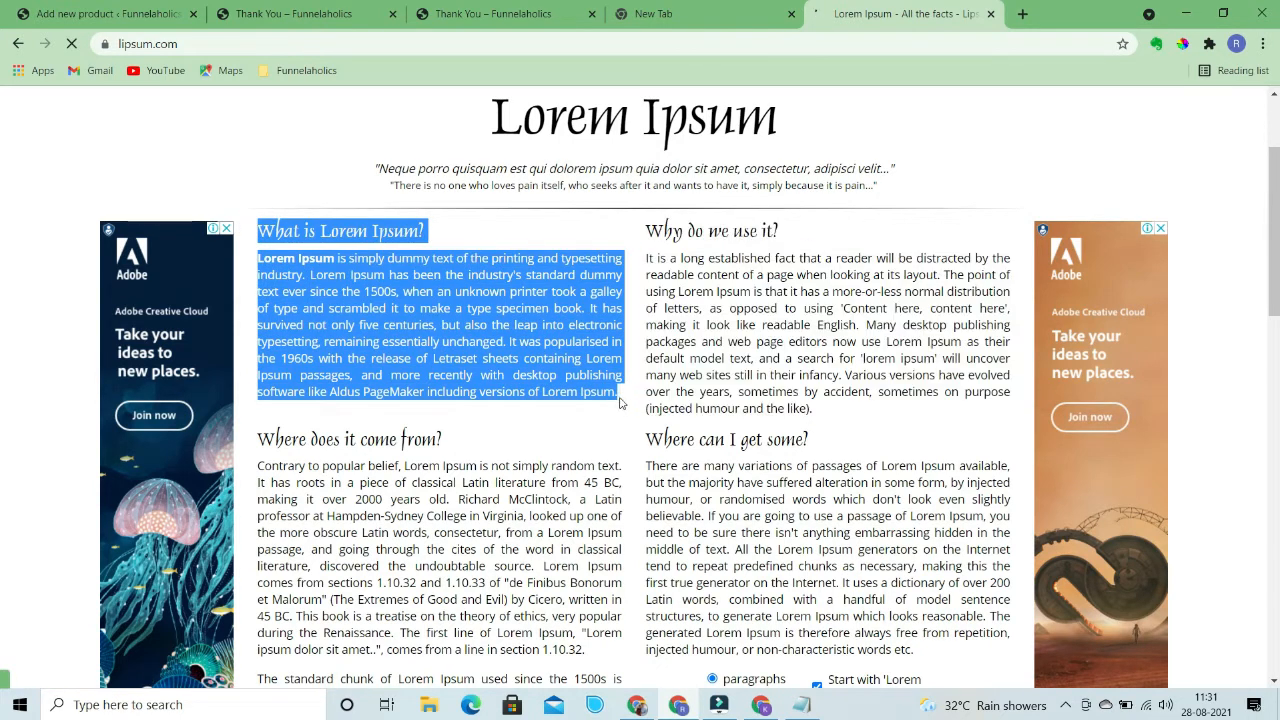
Return to the Book product being added and paste the copied Lorem Ipsum text as its main description
{"action": "left_click", "coordinate": [330, 9]}
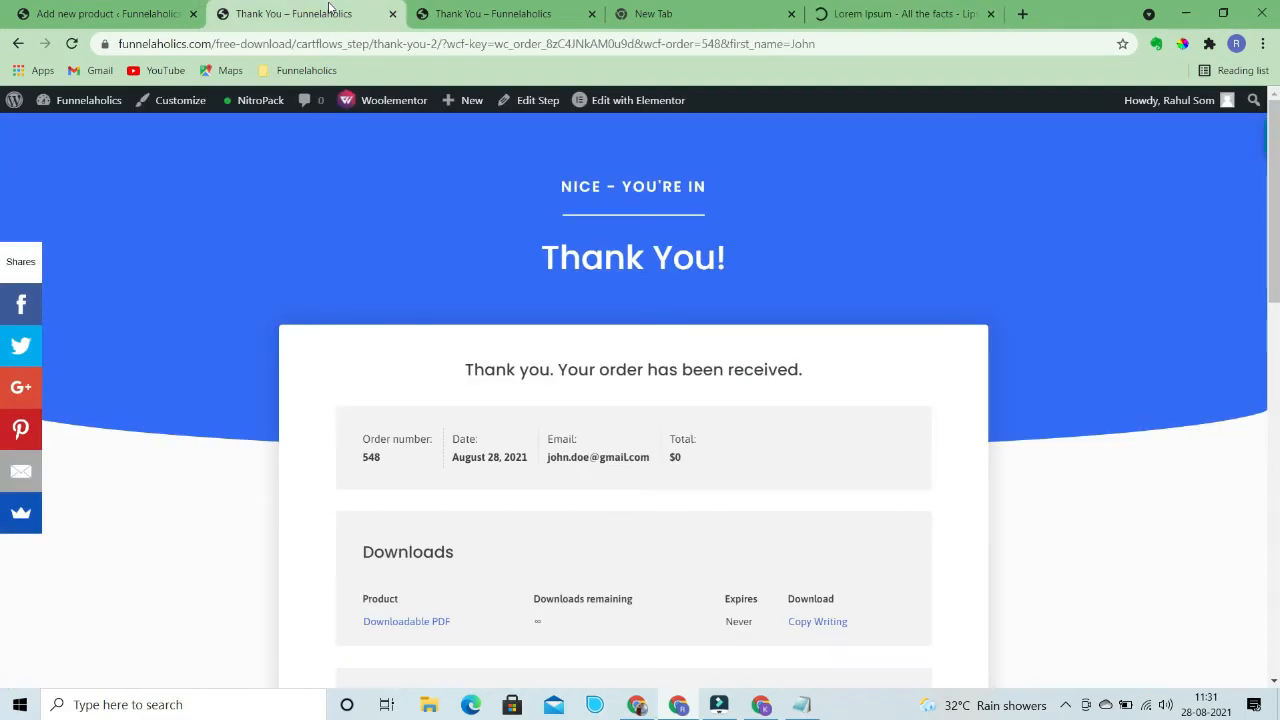
{"action": "left_click", "coordinate": [150, 13]}
{"action": "left_click", "coordinate": [172, 467]}
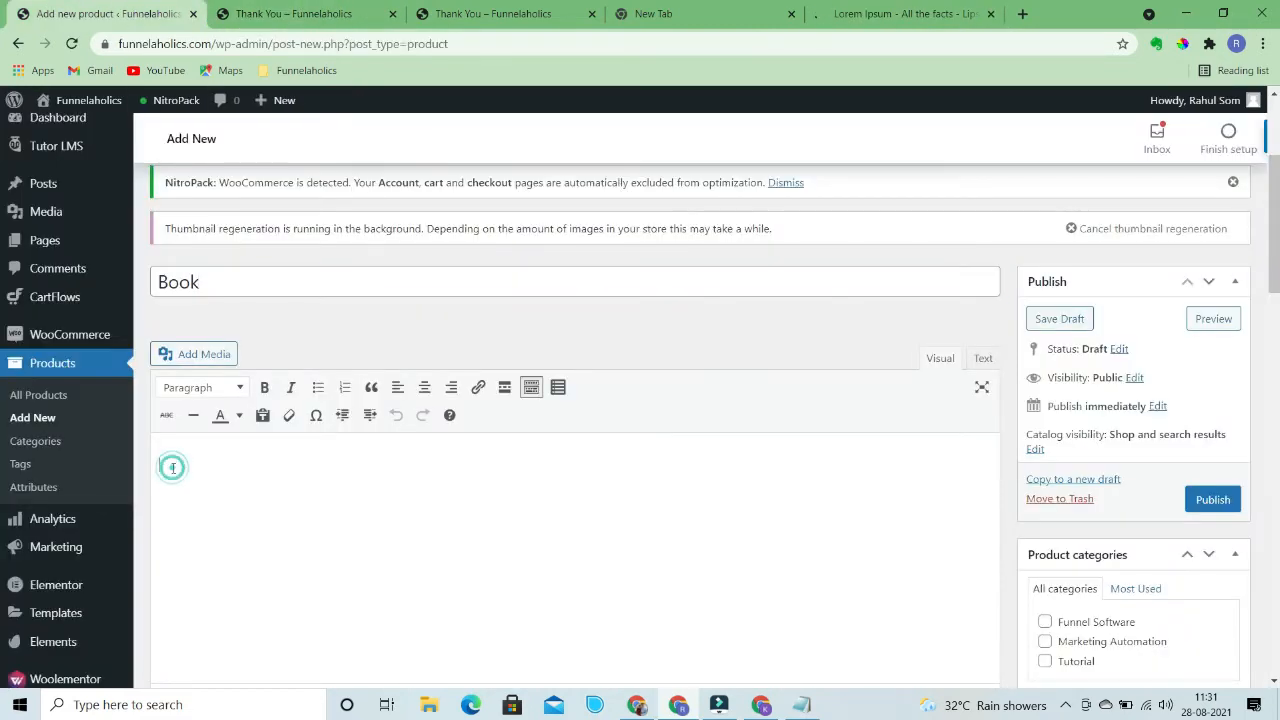
{"action": "key", "text": "ctrl+v"}
Paste the Lorem Ipsum text into the Book's short description and delete its "What is Lorem Ipsum?" heading
{"action": "scroll", "coordinate": [563, 608], "scroll_direction": "down", "scroll_amount": 6}
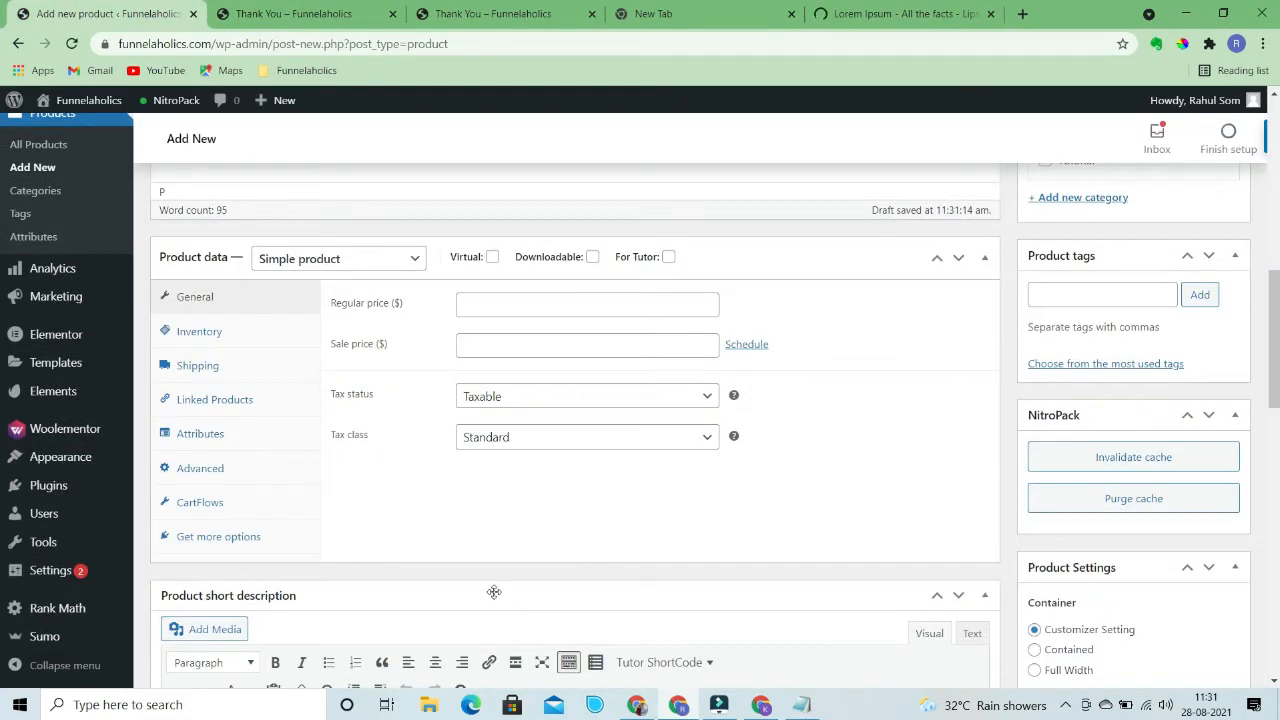
{"action": "scroll", "coordinate": [491, 598], "scroll_direction": "down", "scroll_amount": 4}
{"action": "left_click", "coordinate": [292, 330]}
{"action": "key", "text": "ctrl+v"}
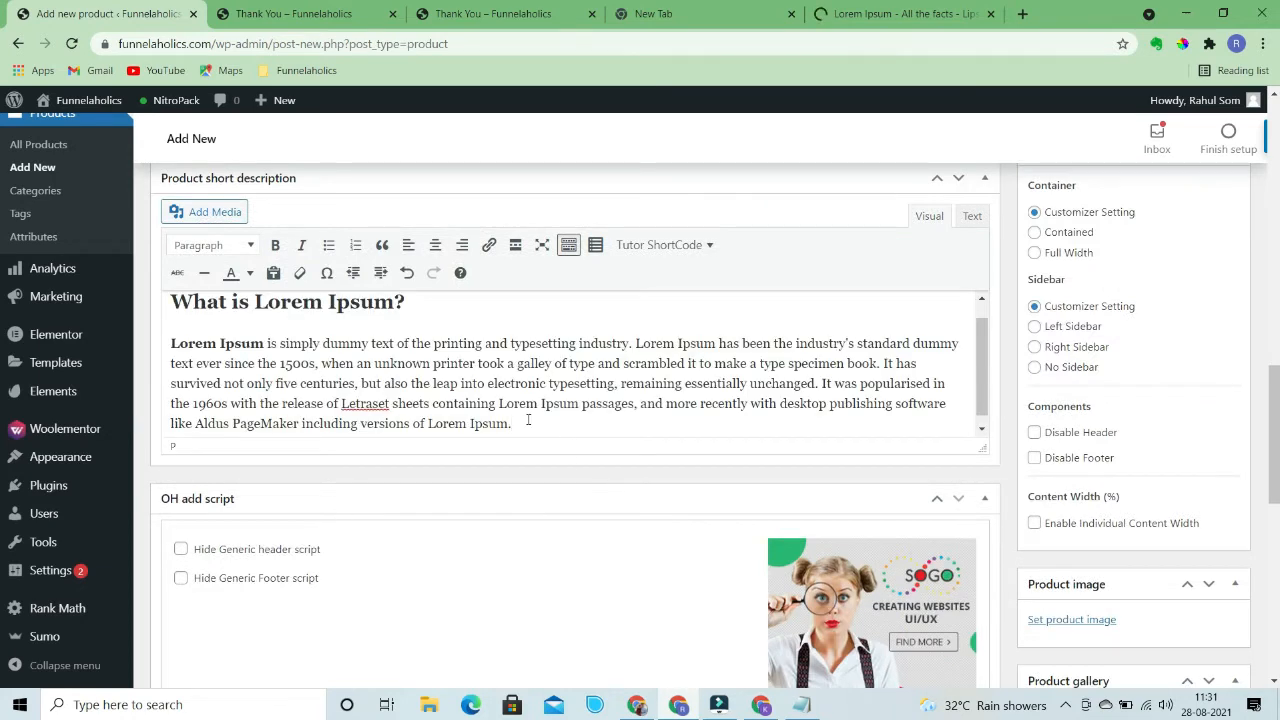
{"action": "left_click", "coordinate": [165, 343]}
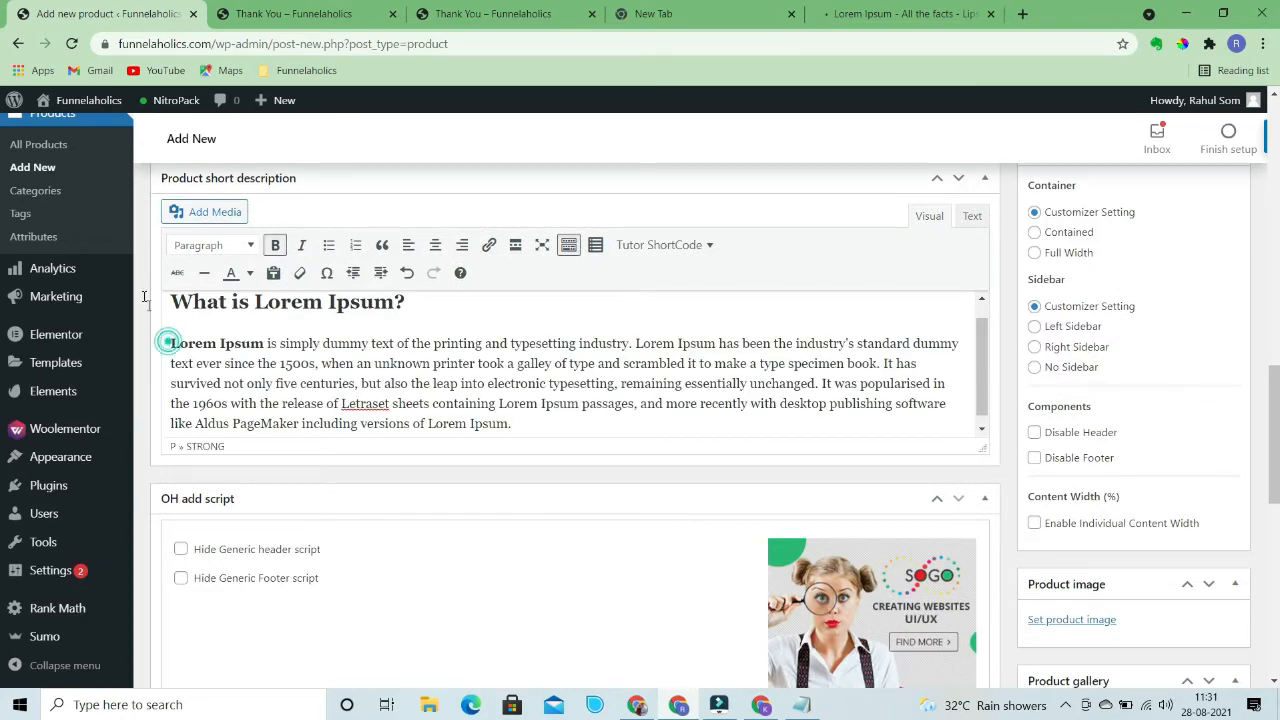
{"action": "left_click_drag", "start_coordinate": [165, 343], "coordinate": [166, 294]}
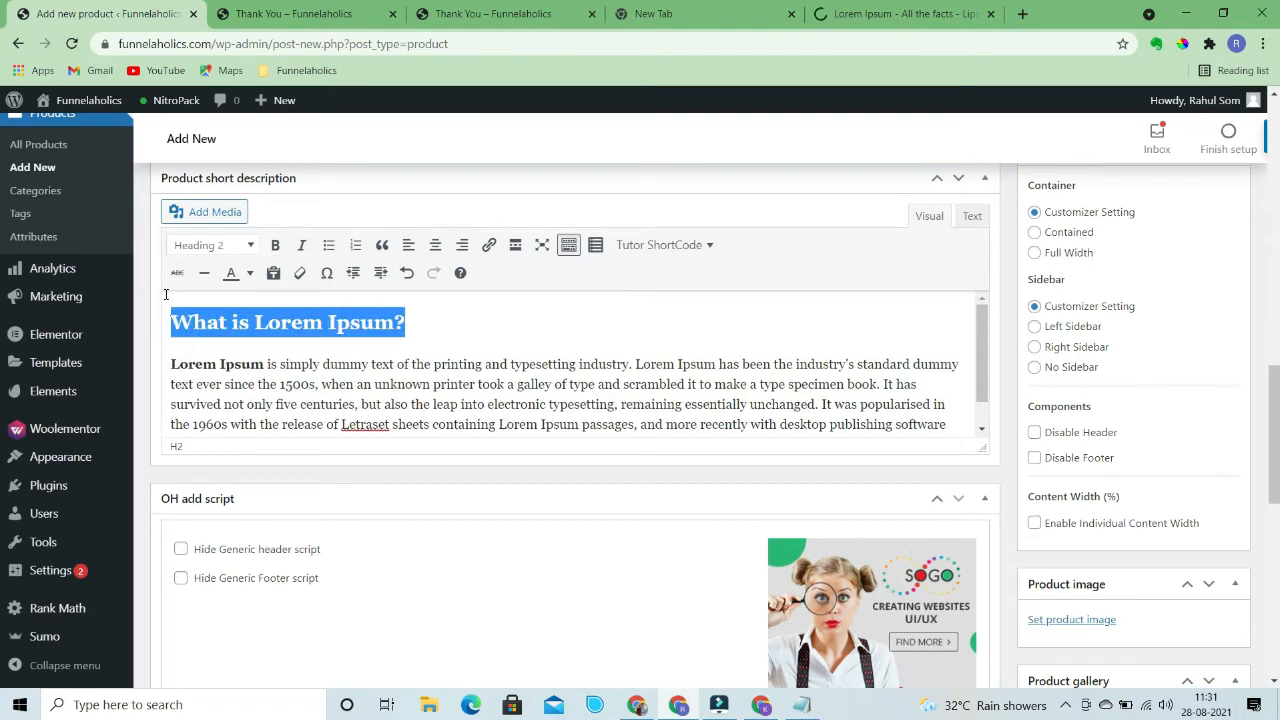
{"action": "key", "text": "BackSpace"}
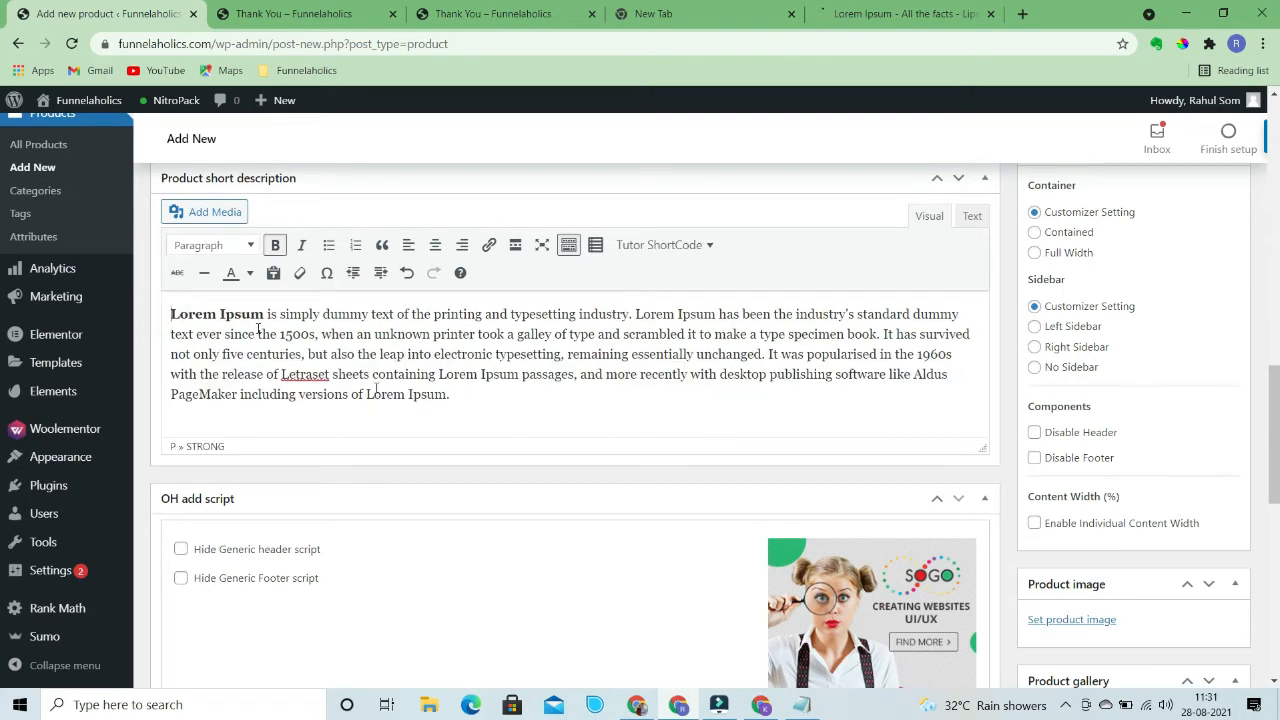
Set the Book product's regular price to $7
{"action": "scroll", "coordinate": [443, 337], "scroll_direction": "up", "scroll_amount": 5}
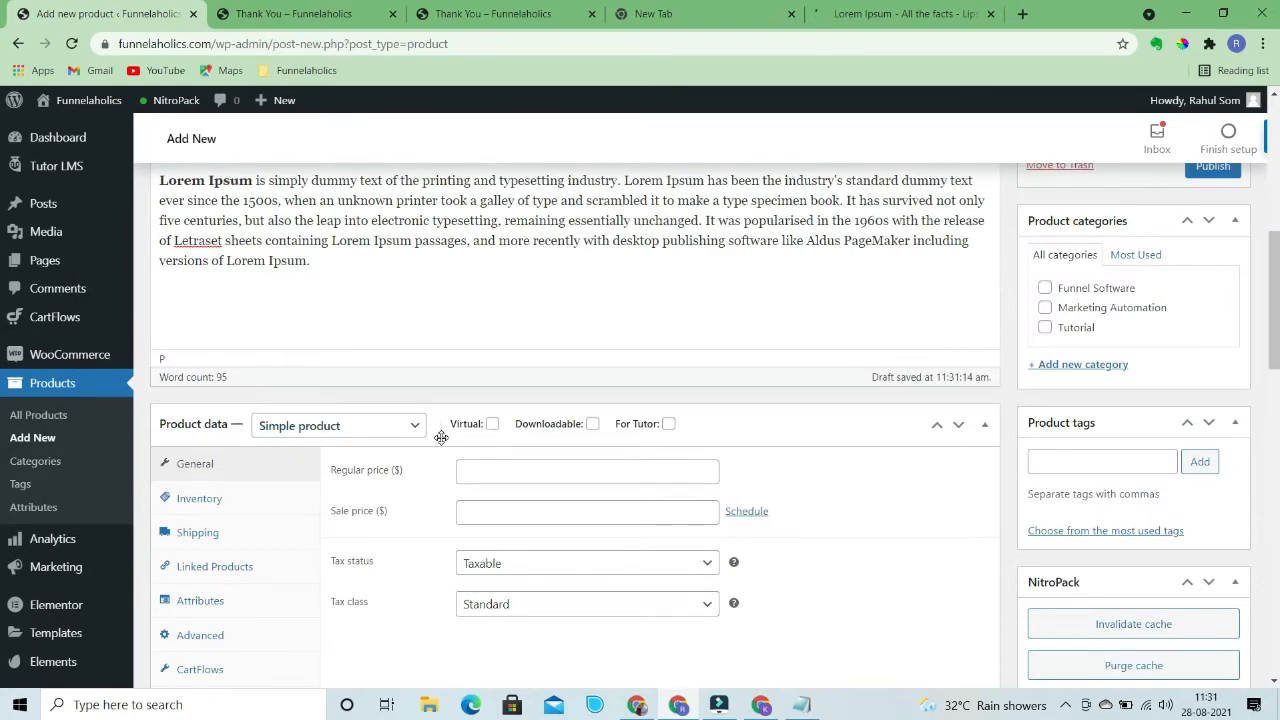
{"action": "scroll", "coordinate": [441, 437], "scroll_direction": "down", "scroll_amount": 1}
{"action": "left_click", "coordinate": [515, 385]}
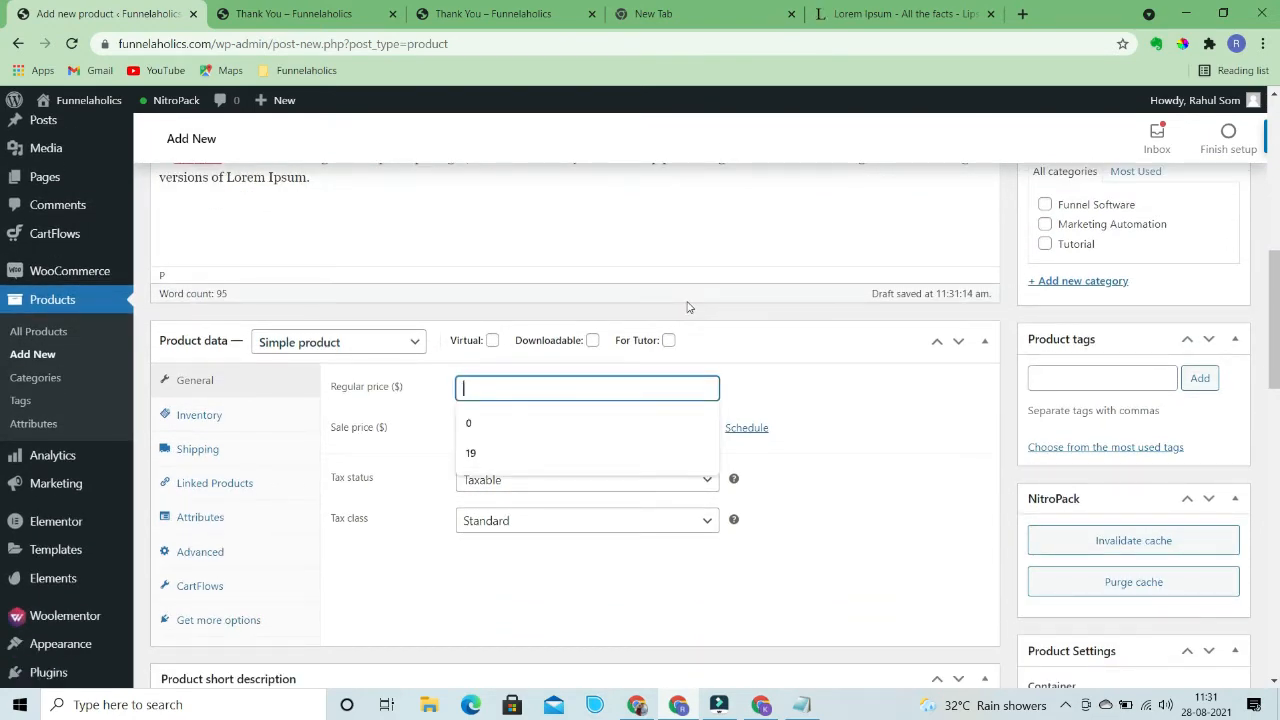
{"action": "type", "text": "19"}
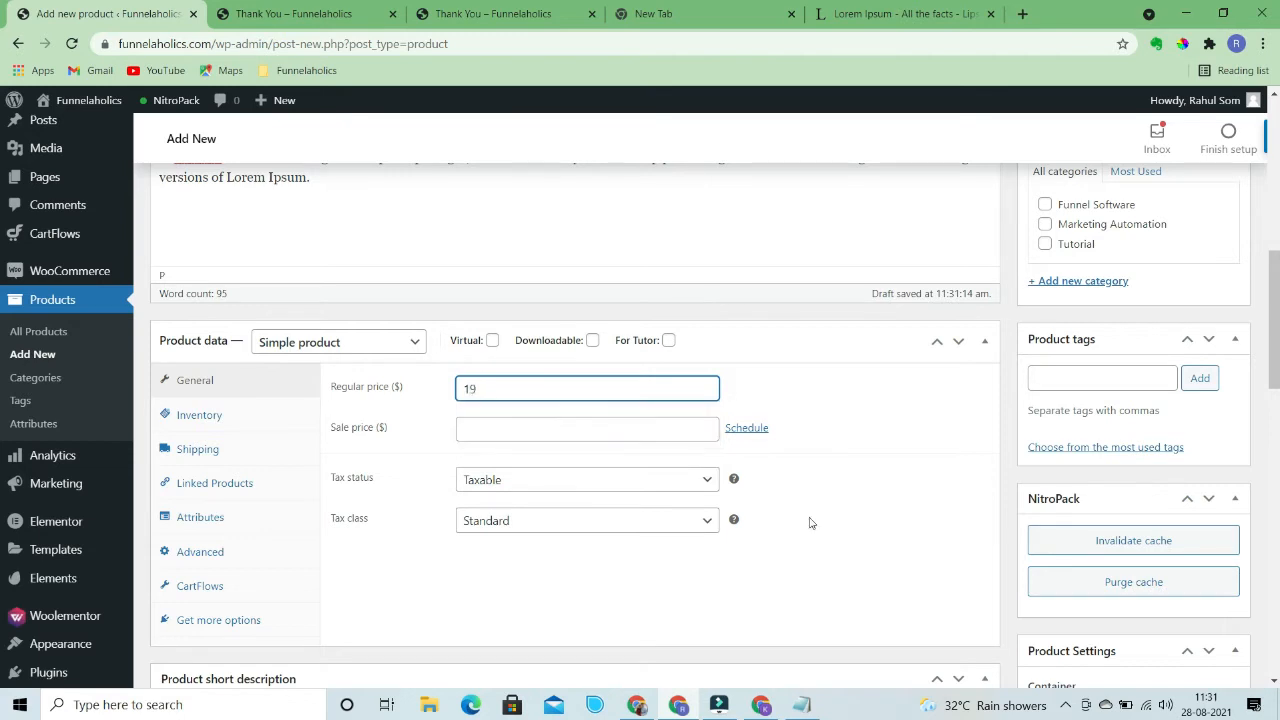
{"action": "key", "text": "BackSpace"}
{"action": "key", "text": "BackSpace"}
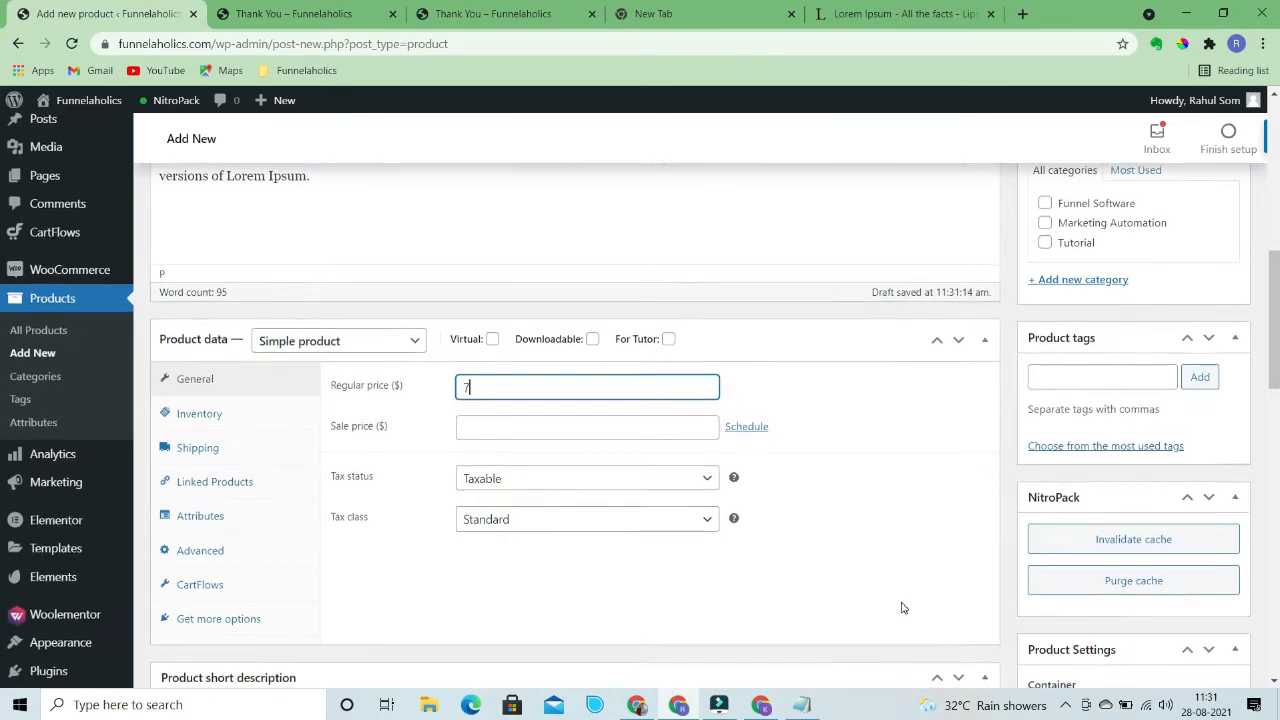
Assign the Book Funnel flow to the product in its CartFlows product data
{"action": "scroll", "coordinate": [880, 550], "scroll_direction": "down", "scroll_amount": 3}
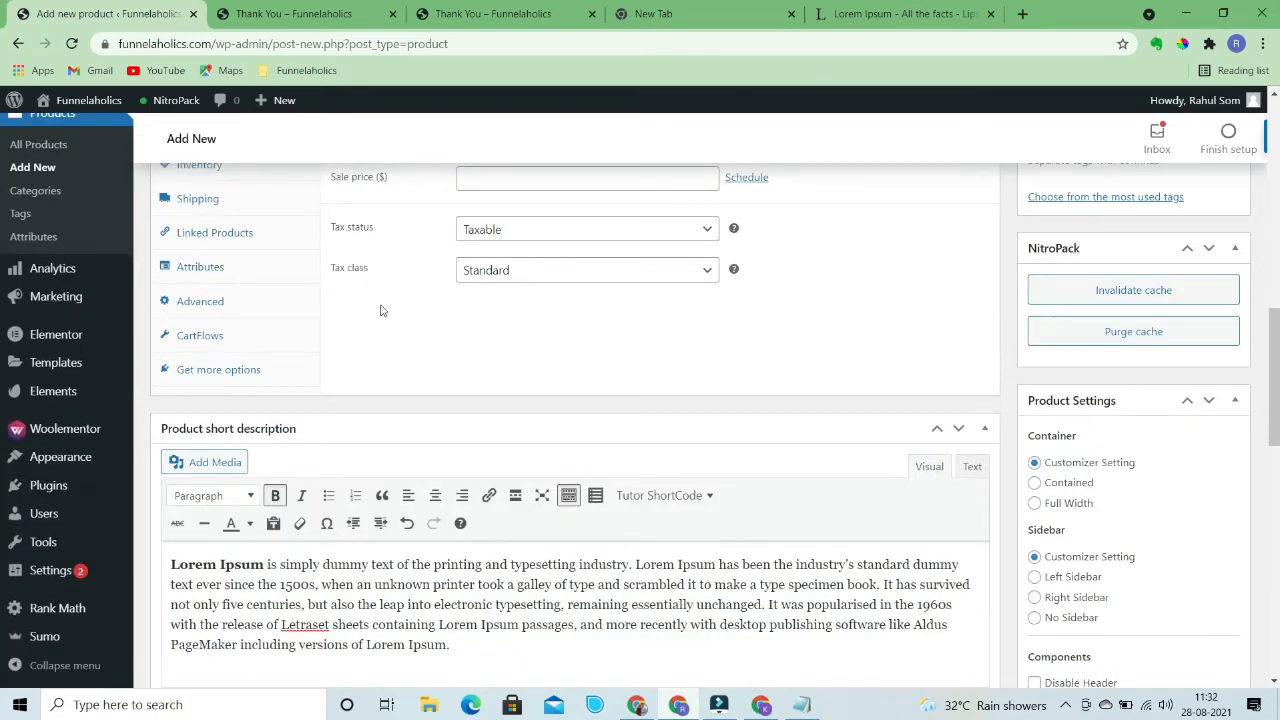
{"action": "scroll", "coordinate": [233, 322], "scroll_direction": "up", "scroll_amount": 1}
{"action": "scroll", "coordinate": [233, 322], "scroll_direction": "up", "scroll_amount": 1}
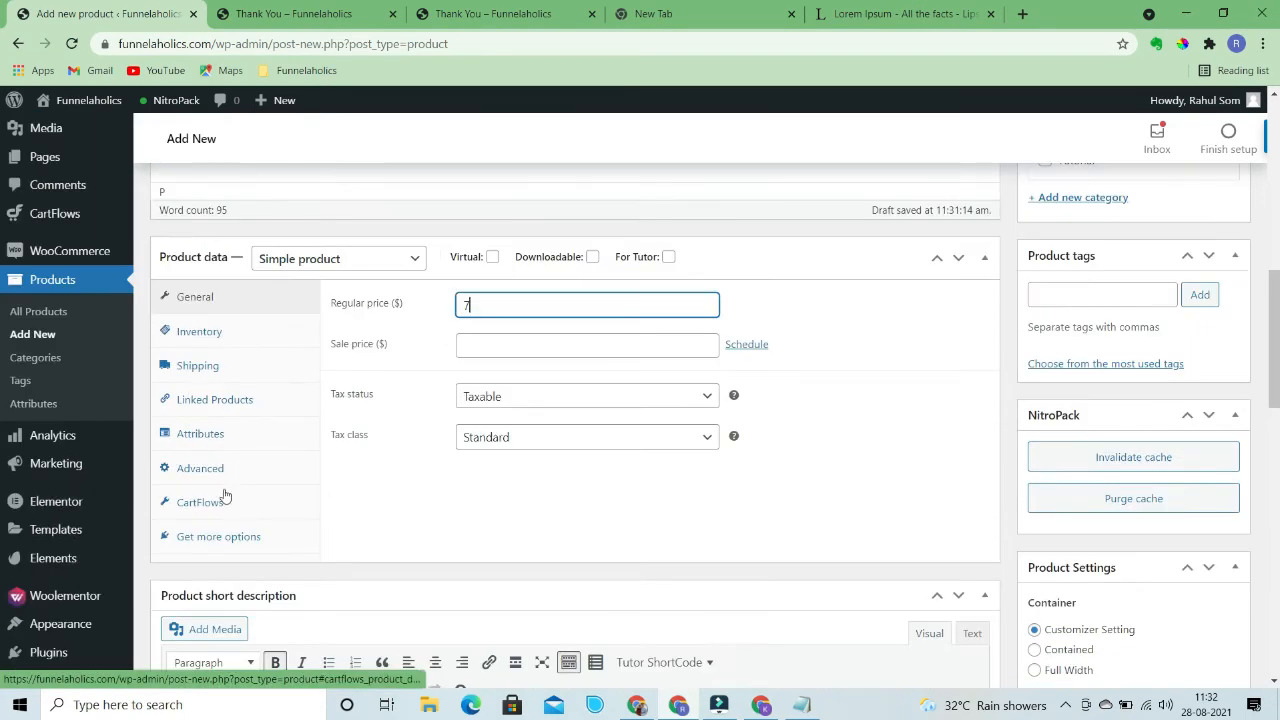
{"action": "left_click", "coordinate": [207, 505]}
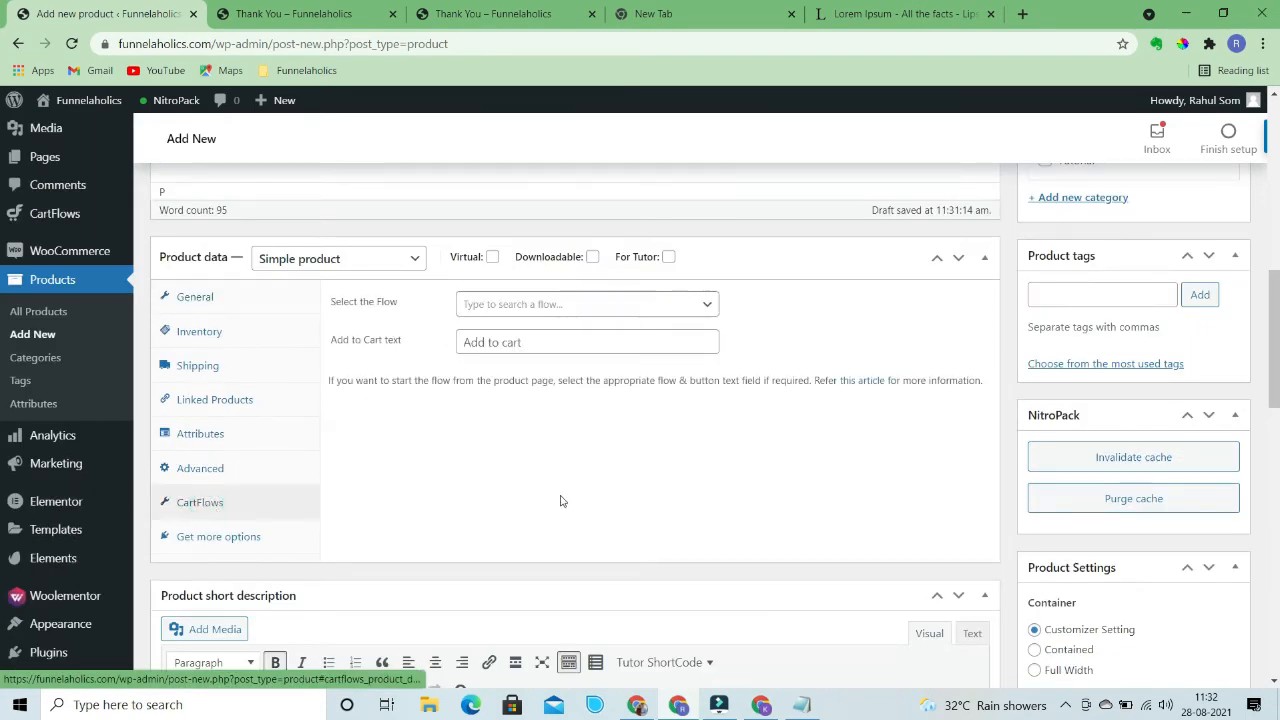
{"action": "left_click", "coordinate": [603, 308]}
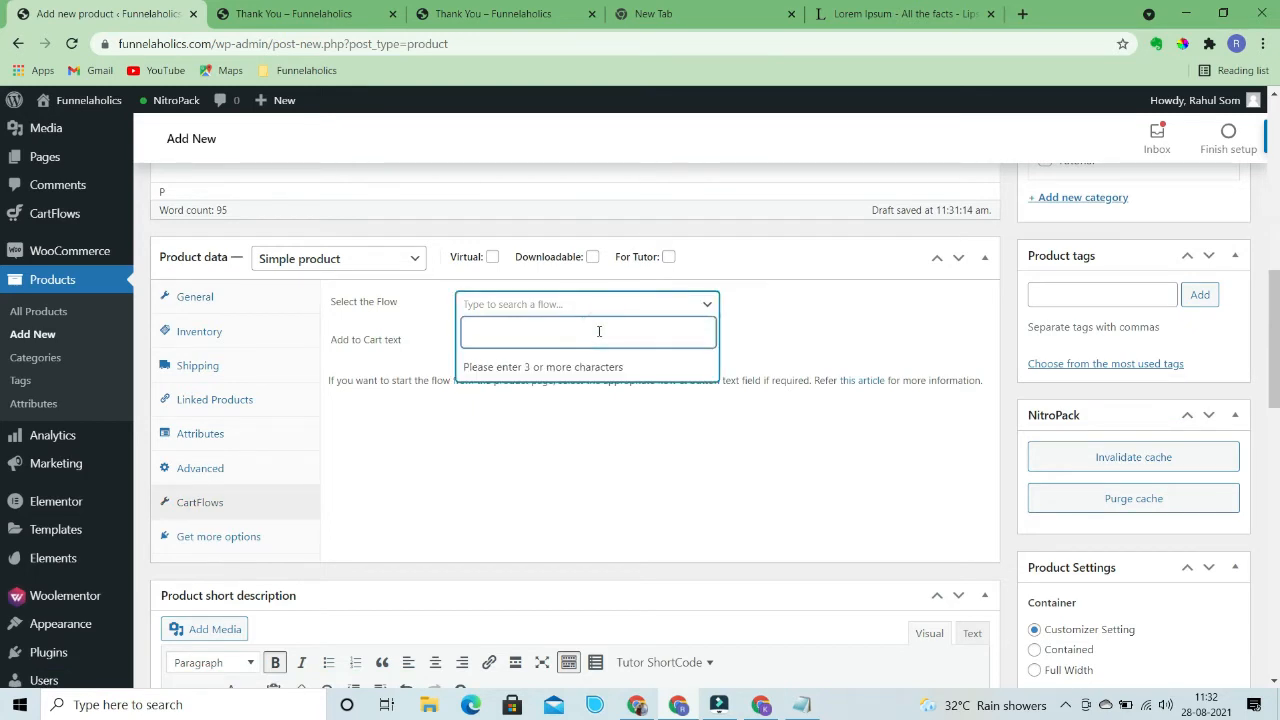
{"action": "type", "text": "book"}
{"action": "left_click", "coordinate": [562, 366]}
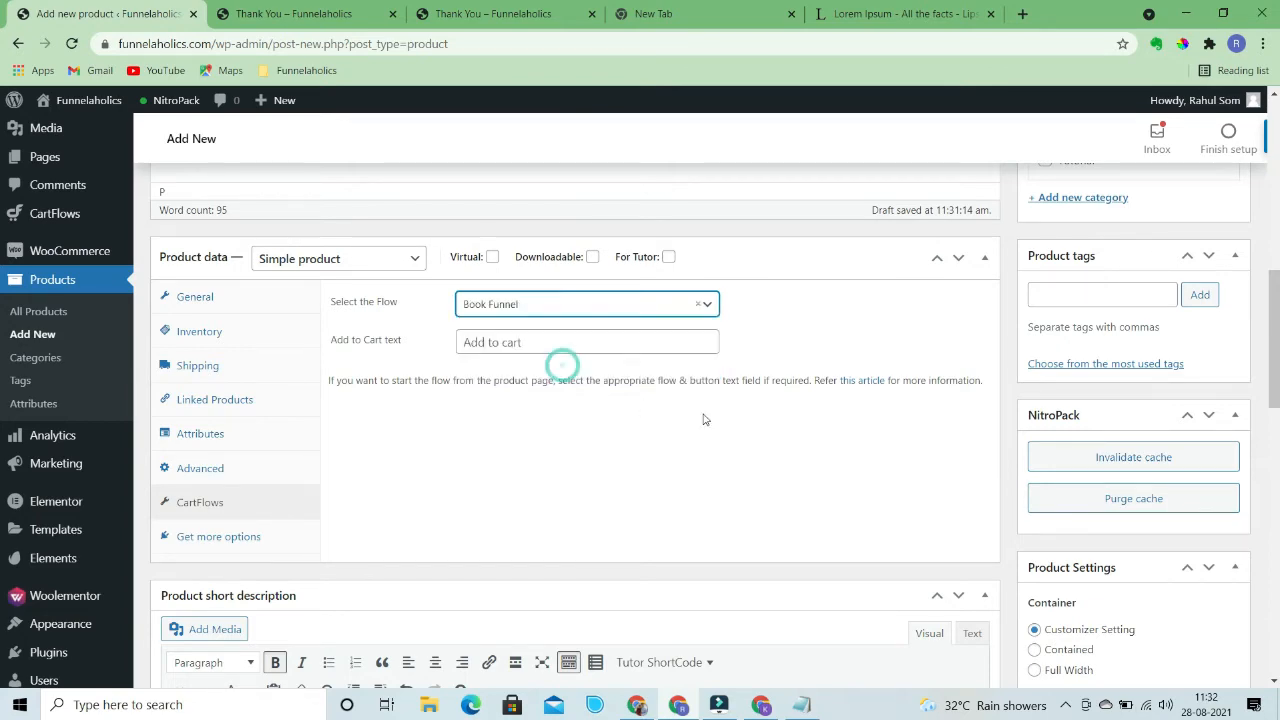
Publish the Book product, and check the funnel list in Notepad for the order bump product
{"action": "scroll", "coordinate": [829, 437], "scroll_direction": "up", "scroll_amount": 4}
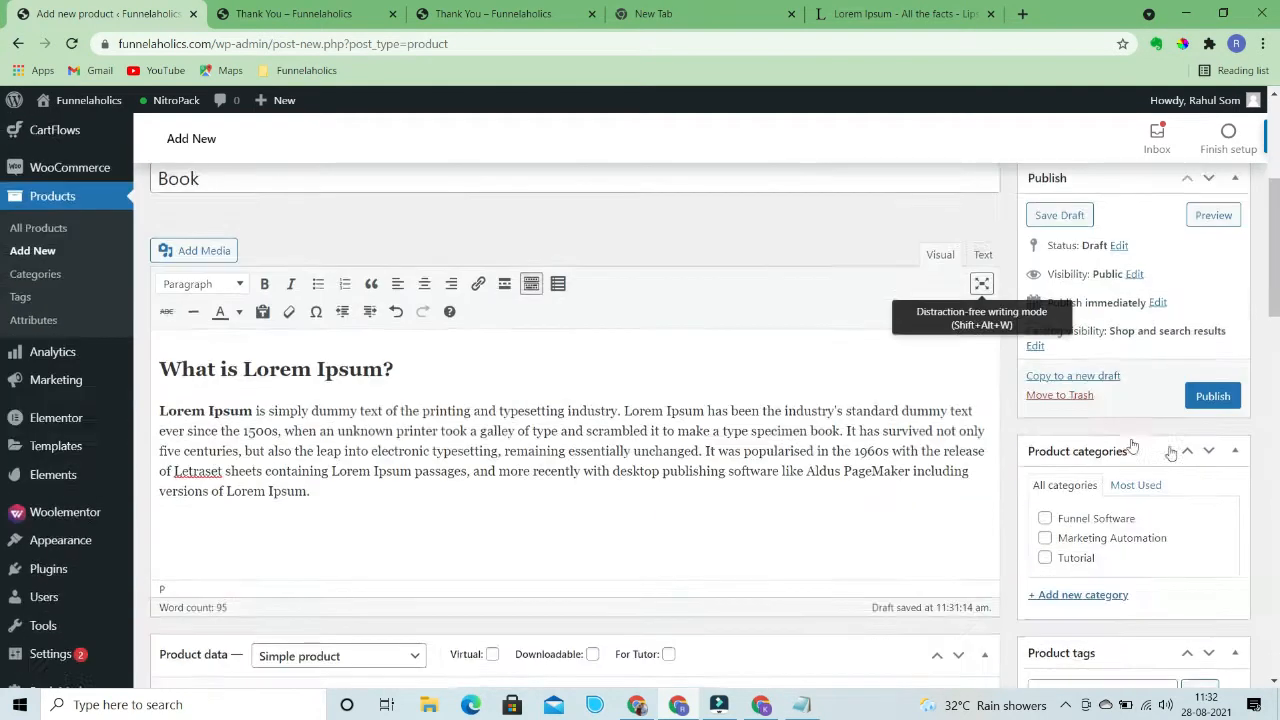
{"action": "scroll", "coordinate": [1133, 445], "scroll_direction": "down", "scroll_amount": 1}
{"action": "left_click", "coordinate": [1213, 332]}
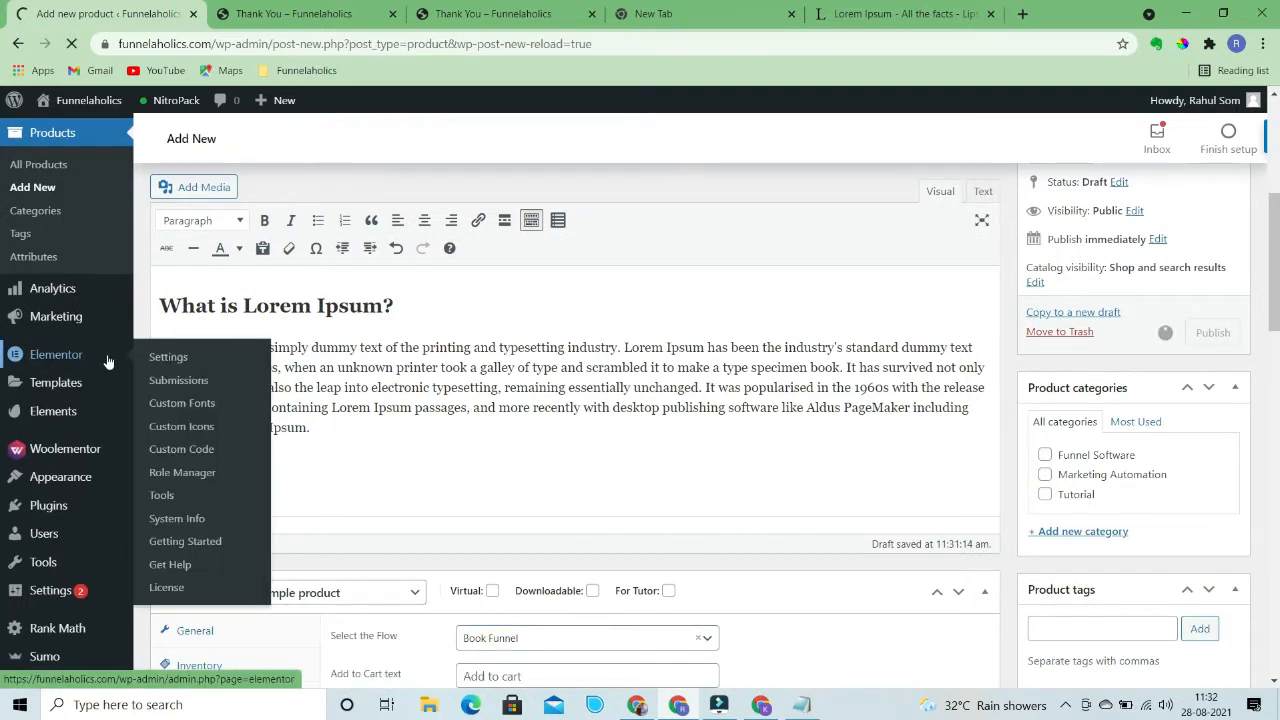
{"action": "mouse_move", "coordinate": [61, 404]}
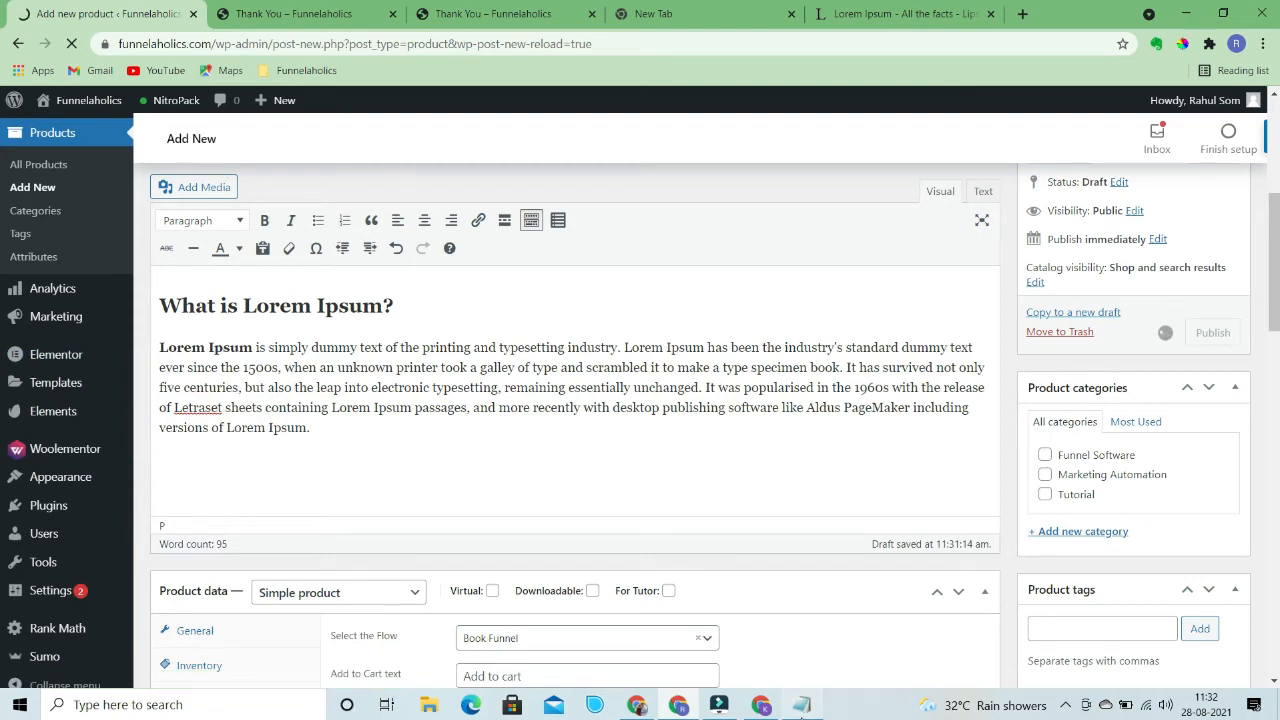
{"action": "left_click", "coordinate": [800, 706]}
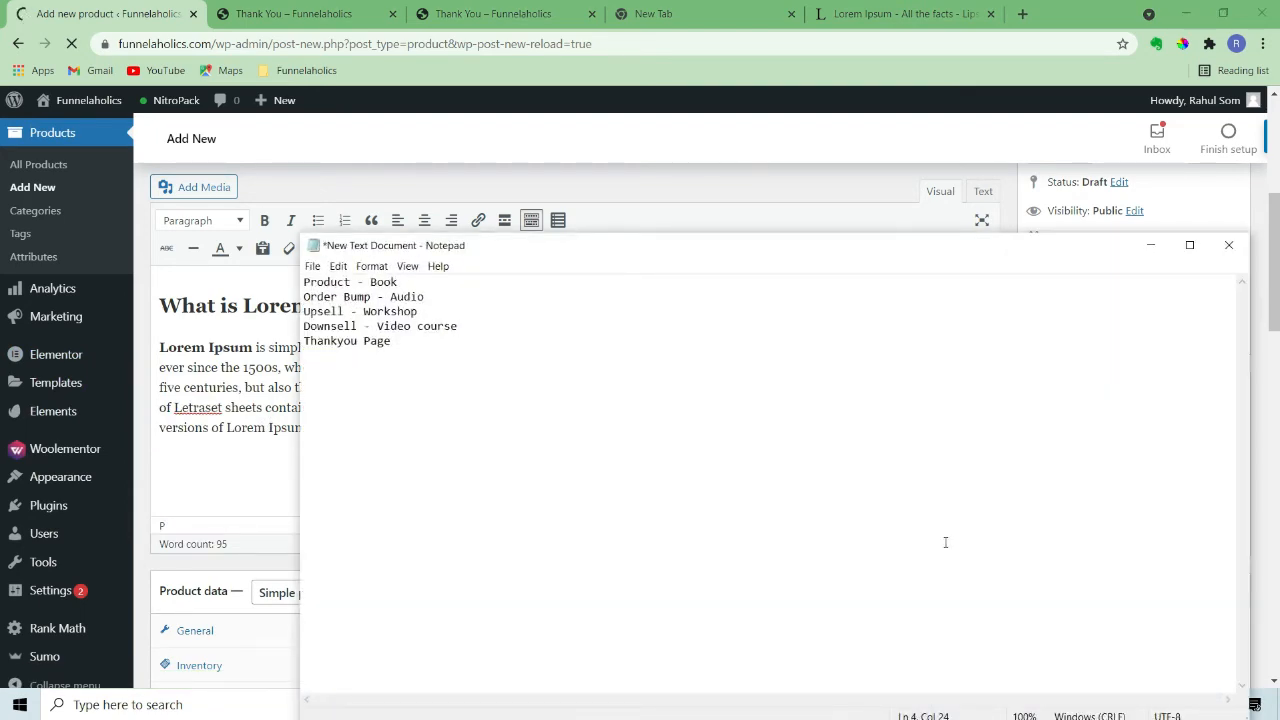
{"action": "left_click", "coordinate": [1150, 244]}
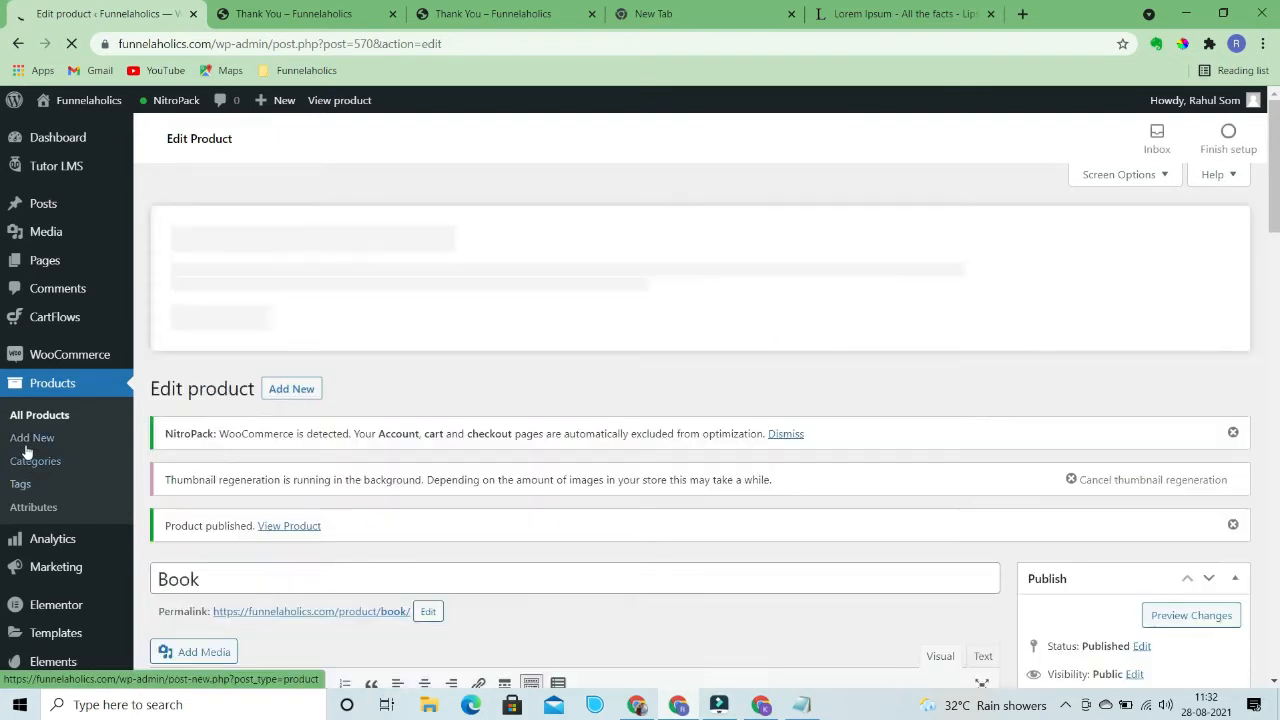
Start another new WooCommerce product and name it Audio Book
{"action": "left_click", "coordinate": [30, 438]}
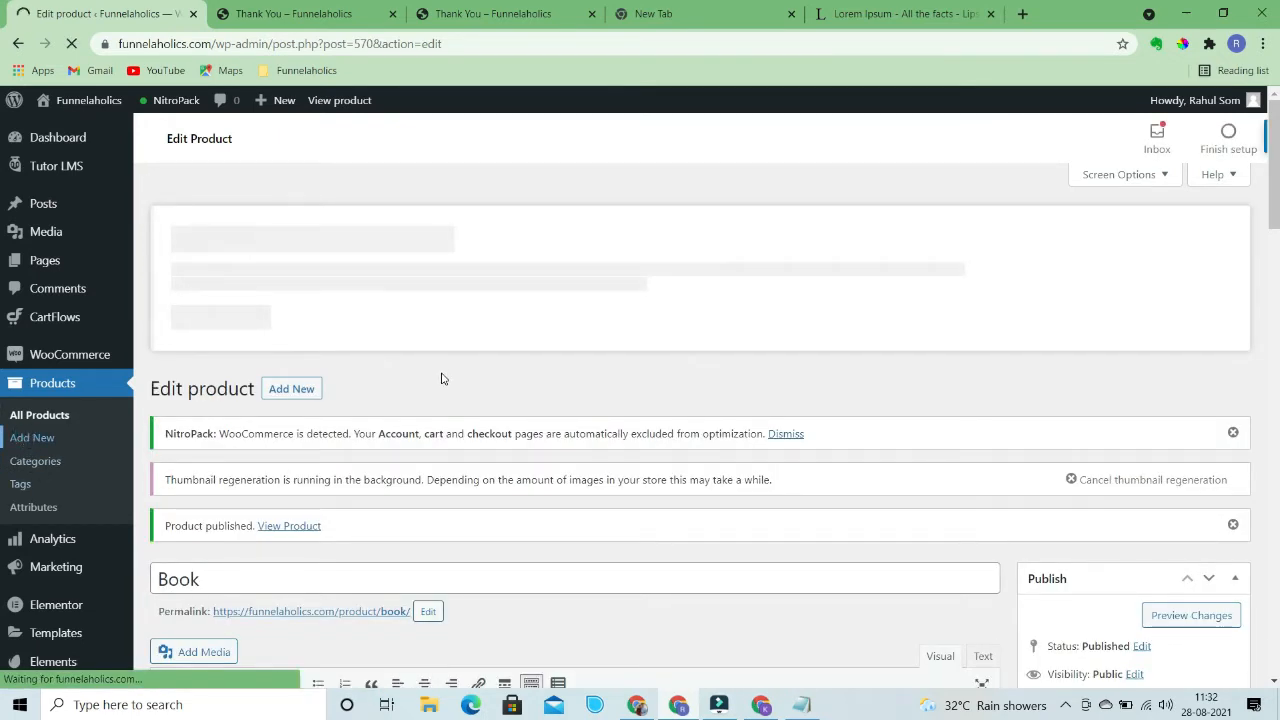
{"action": "scroll", "coordinate": [276, 290], "scroll_direction": "down", "scroll_amount": 4}
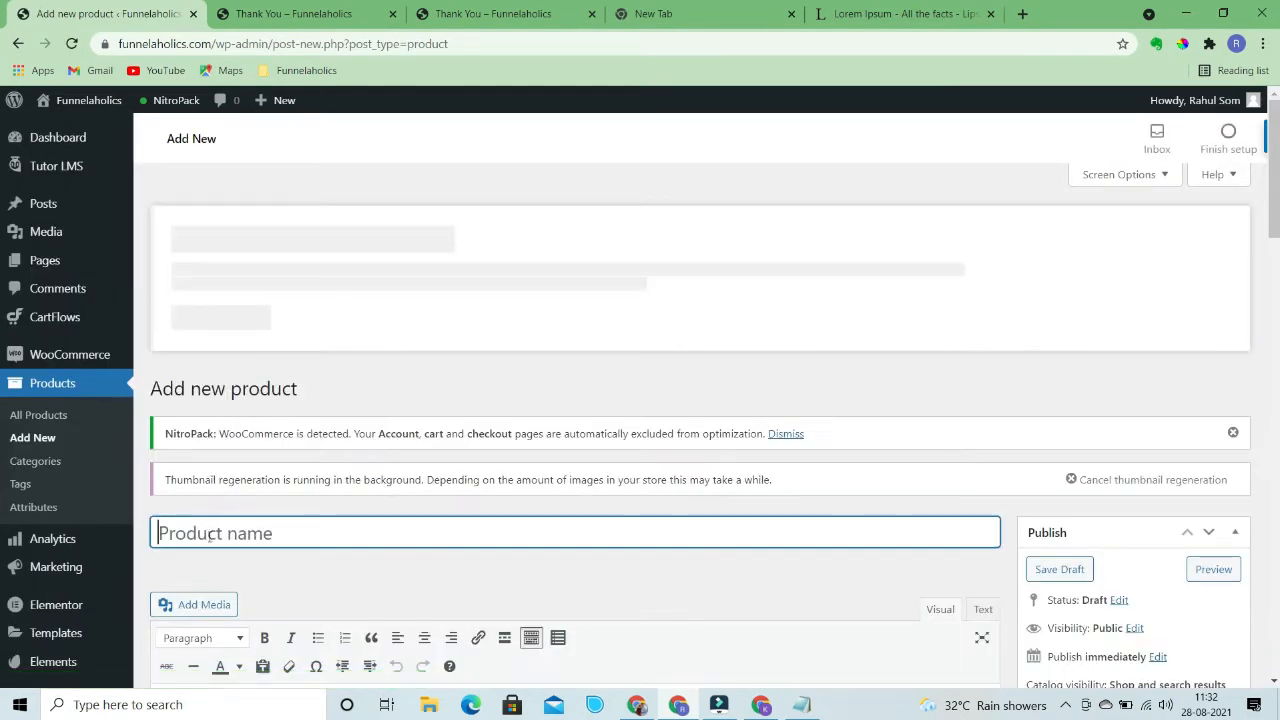
{"action": "scroll", "coordinate": [210, 526], "scroll_direction": "down", "scroll_amount": 1}
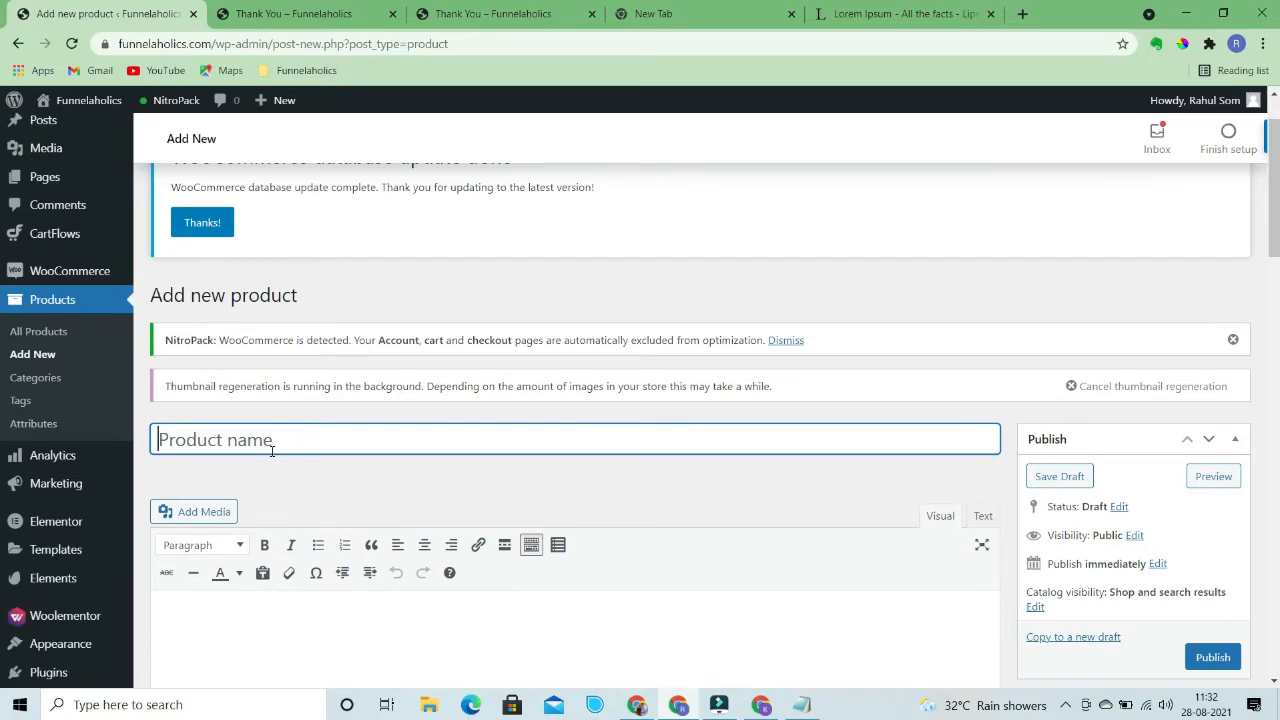
{"action": "type", "text": "Audio Book"}
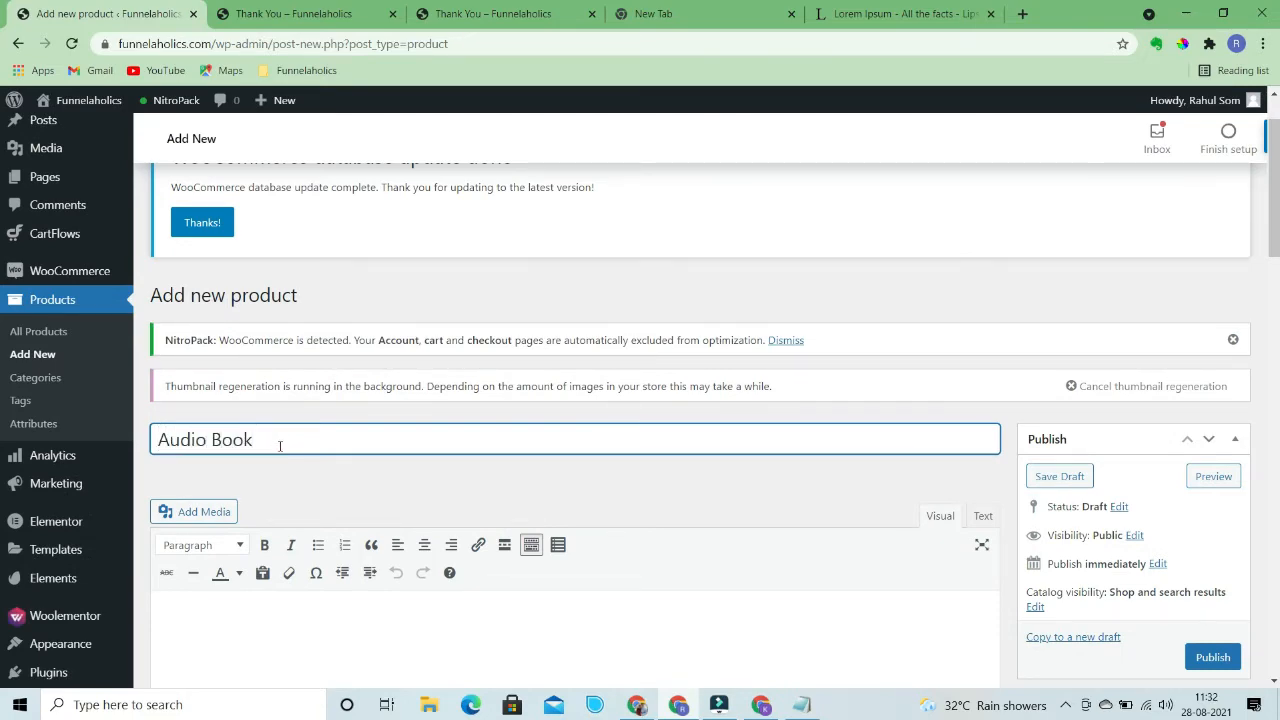
{"action": "scroll", "coordinate": [487, 451], "scroll_direction": "down", "scroll_amount": 1}
{"action": "scroll", "coordinate": [487, 451], "scroll_direction": "down", "scroll_amount": 10}
{"action": "left_click", "coordinate": [371, 411]}
{"action": "type", "text": "What is Lorem Ipsum? Lorem Ipsum is simply dummy text of the printing and typesetting industry. Lorem Ipsum has been the industry's standard dummy text ever since the 1500s, when an unknown printer took a galley of type and scrambled it to make a type specimen book. It has survived not only five centuries, but also the leap into electronic typesetting, remaining essentially unchanged. It was popularised in the 1960s with the release of Letraset sheets containing Lorem Ipsum passages, and more recently with desktop publishing software like Aldus PageMaker including versions of Lorem Ipsum."}
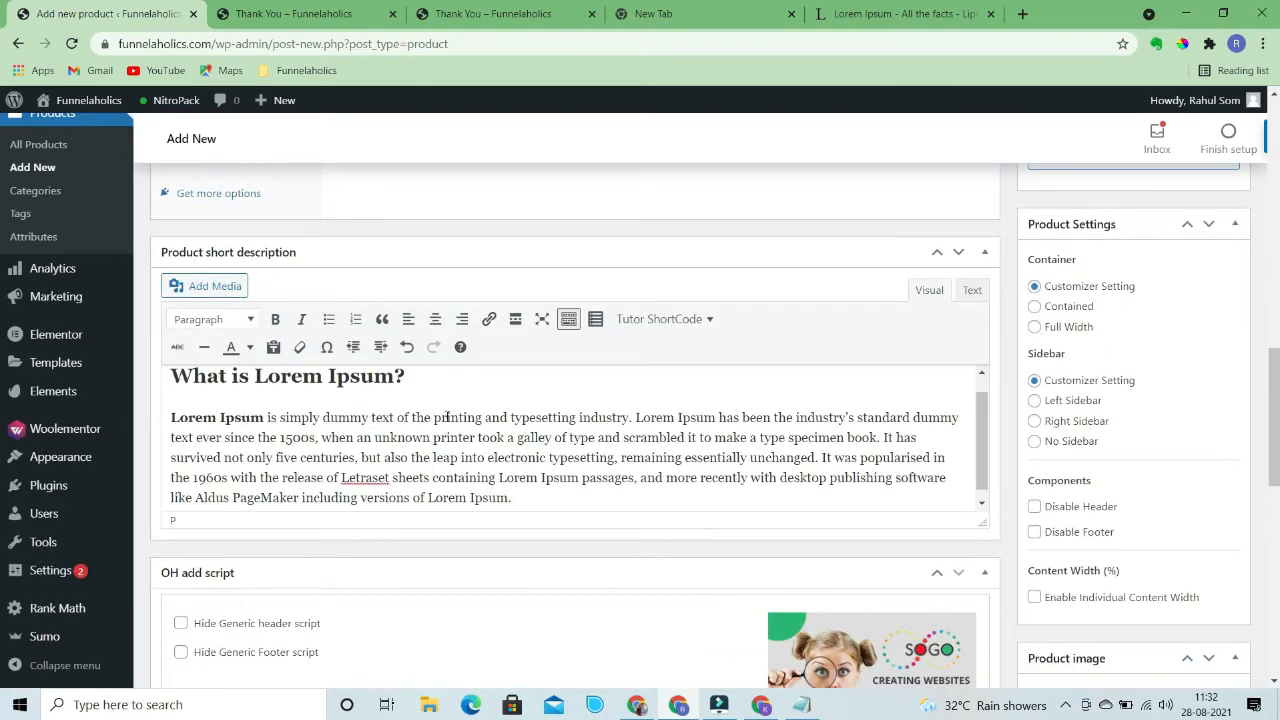
{"action": "key", "text": "ctrl+z"}
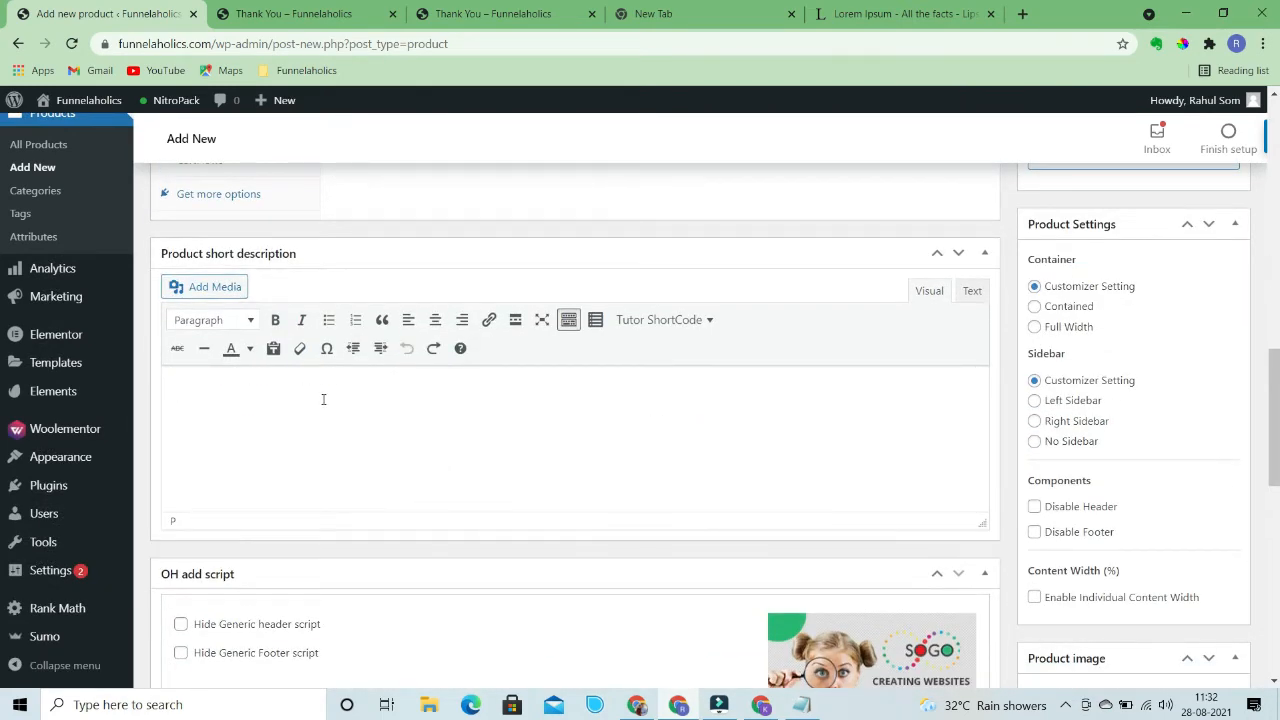
Paste the copied "What is Lorem Ipsum?" text into the Audio Book's main description
{"action": "scroll", "coordinate": [324, 400], "scroll_direction": "up", "scroll_amount": 15}
{"action": "left_click", "coordinate": [268, 432]}
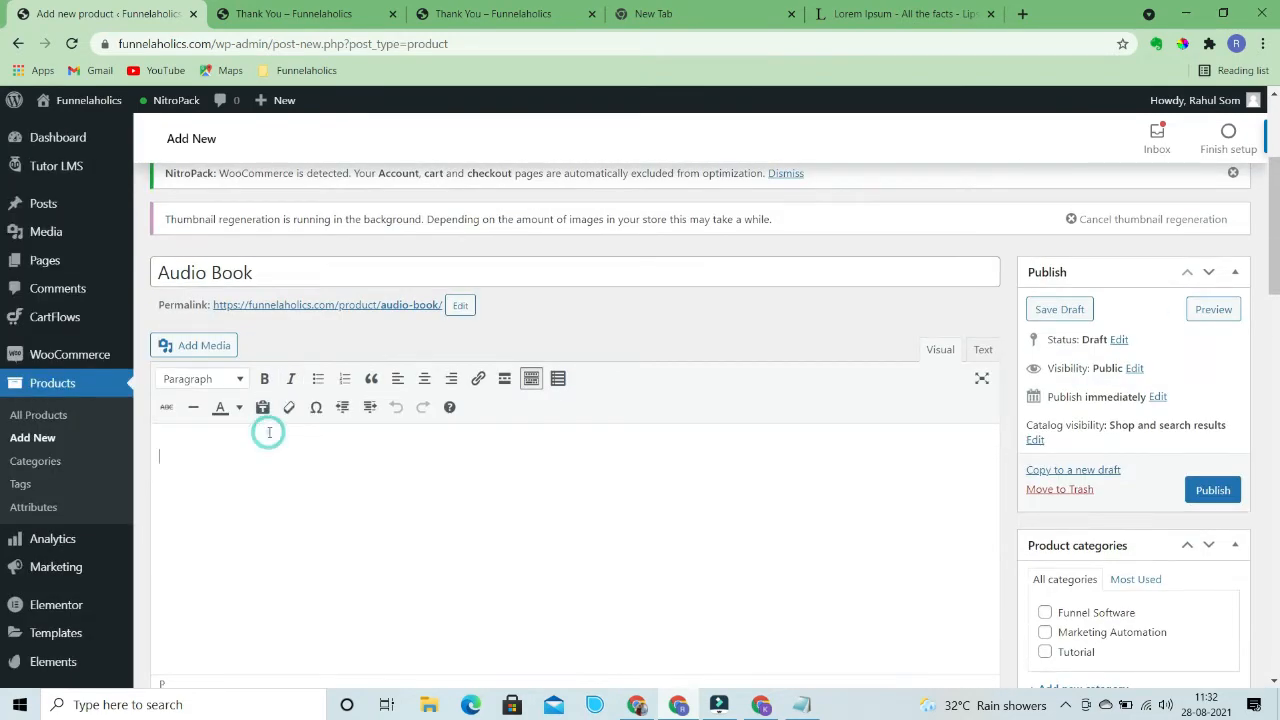
{"action": "type", "text": "What is Lorem Ipsum? Lorem Ipsum is simply dummy text of the printing and typesetting industry. Lorem Ipsum has been the industry's standard dummy text ever since the 1500s, when an unknown printer took a galley of type and scrambled it to make a type specimen book. It has survived not only five centuries, but also the leap into electronic typesetting, remaining essentially unchanged. It was popularised in the 1960s with the release of Letraset sheets containing Lorem Ipsum passages, and more recently with desktop publishing software like Aldus PageMaker including versions of Lorem Ipsum."}
Paste the copied Lorem Ipsum text into the Audio Book's short description and delete its "What is Lorem Ipsum?" heading
{"action": "scroll", "coordinate": [323, 418], "scroll_direction": "down", "scroll_amount": 15}
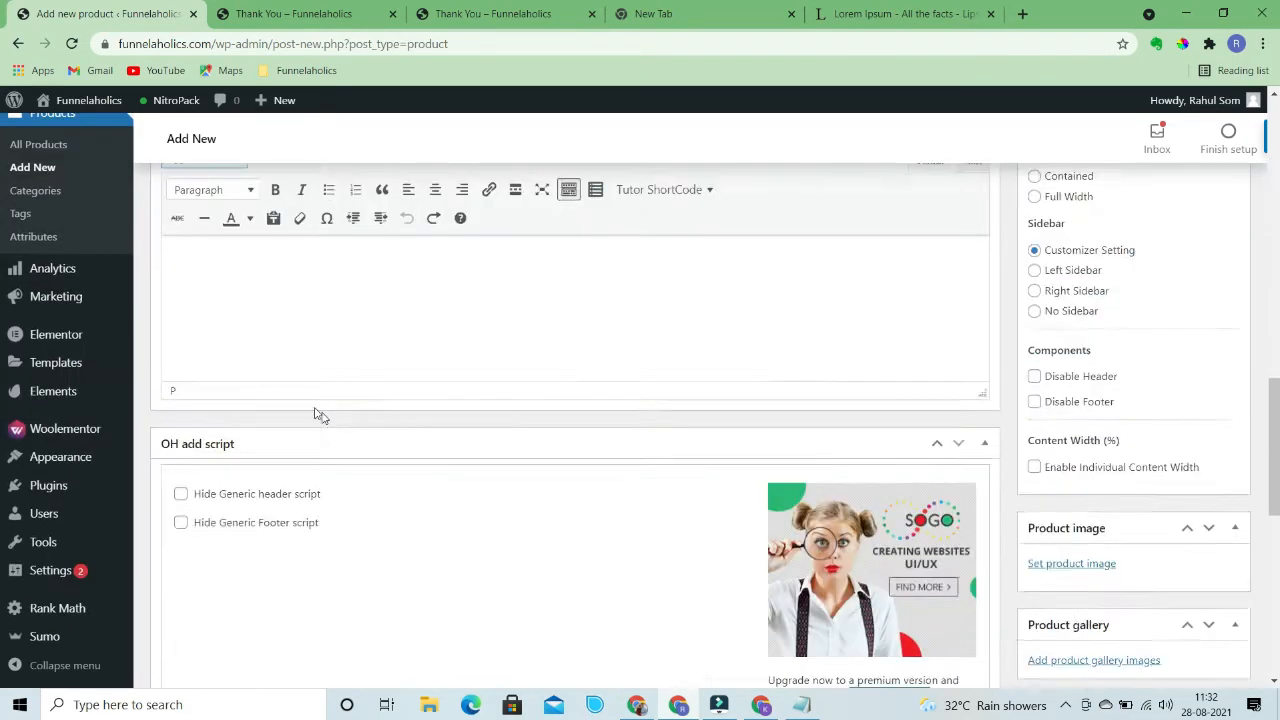
{"action": "scroll", "coordinate": [220, 251], "scroll_direction": "up", "scroll_amount": 3}
{"action": "left_click", "coordinate": [200, 411]}
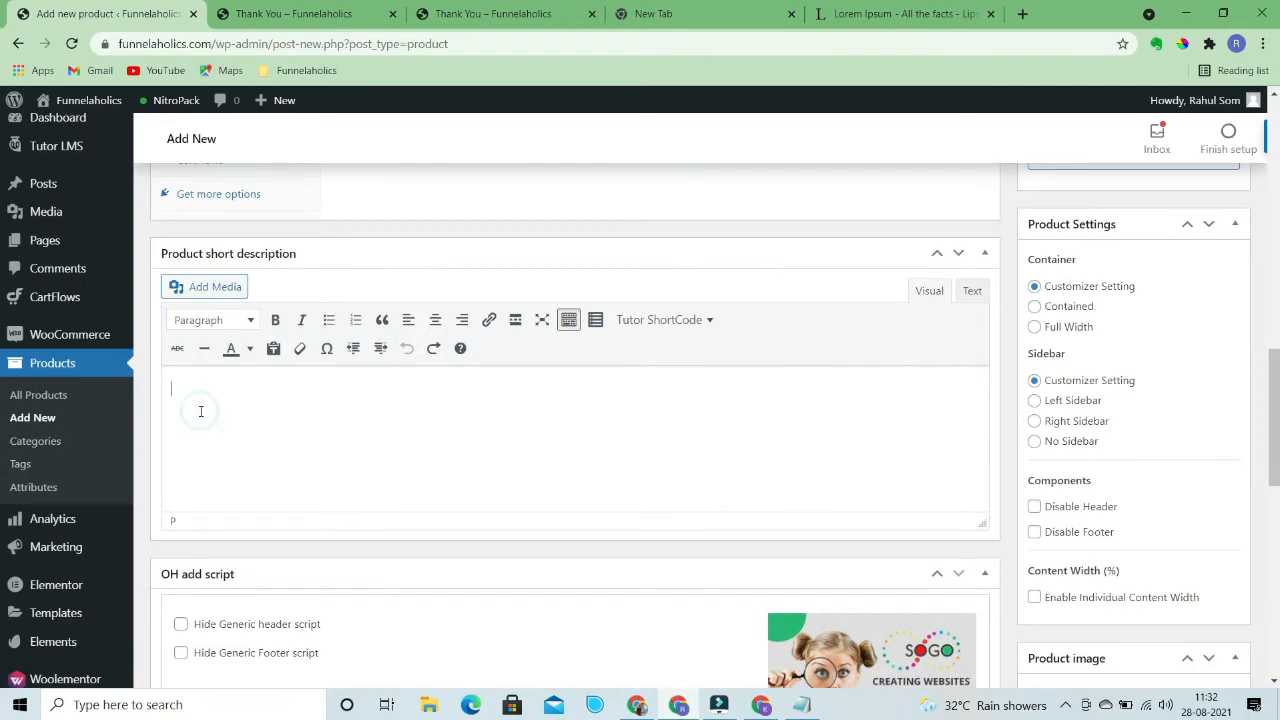
{"action": "type", "text": "What is Lorem Ipsum? Lorem Ipsum is simply dummy text of the printing and typesetting industry. Lorem Ipsum has been the industry's standard dummy text ever since the 1500s, when an unknown printer took a galley of type and scrambled it to make a type specimen book. It has survived not only five centuries, but also the leap into electronic typesetting, remaining essentially unchanged. It was popularised in the 1960s with the release of Letraset sheets containing Lorem Ipsum passages, and more recently with desktop publishing software like Aldus PageMaker including versions of Lorem Ipsum."}
{"action": "left_click_drag", "start_coordinate": [172, 418], "coordinate": [176, 361]}
{"action": "key", "text": "BackSpace"}
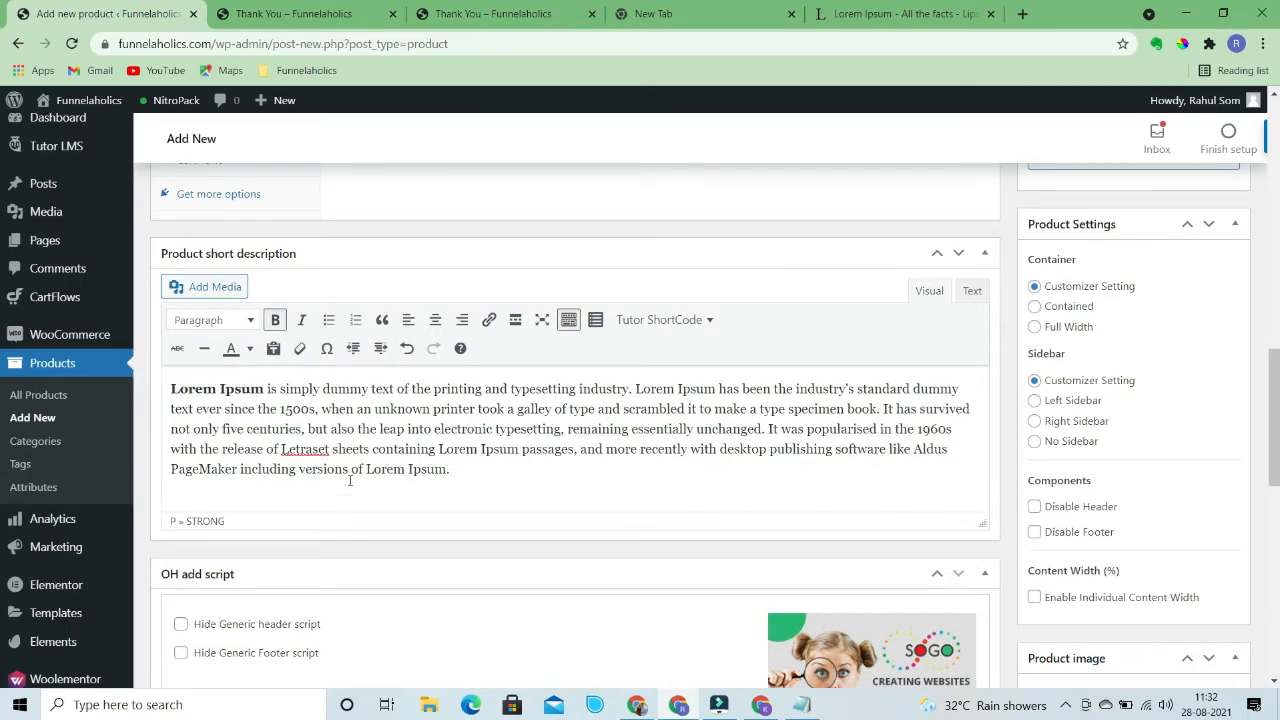
Set the Audio Book's regular price to 5 dollars and publish the product
{"action": "scroll", "coordinate": [386, 394], "scroll_direction": "up", "scroll_amount": 4}
{"action": "left_click", "coordinate": [466, 378]}
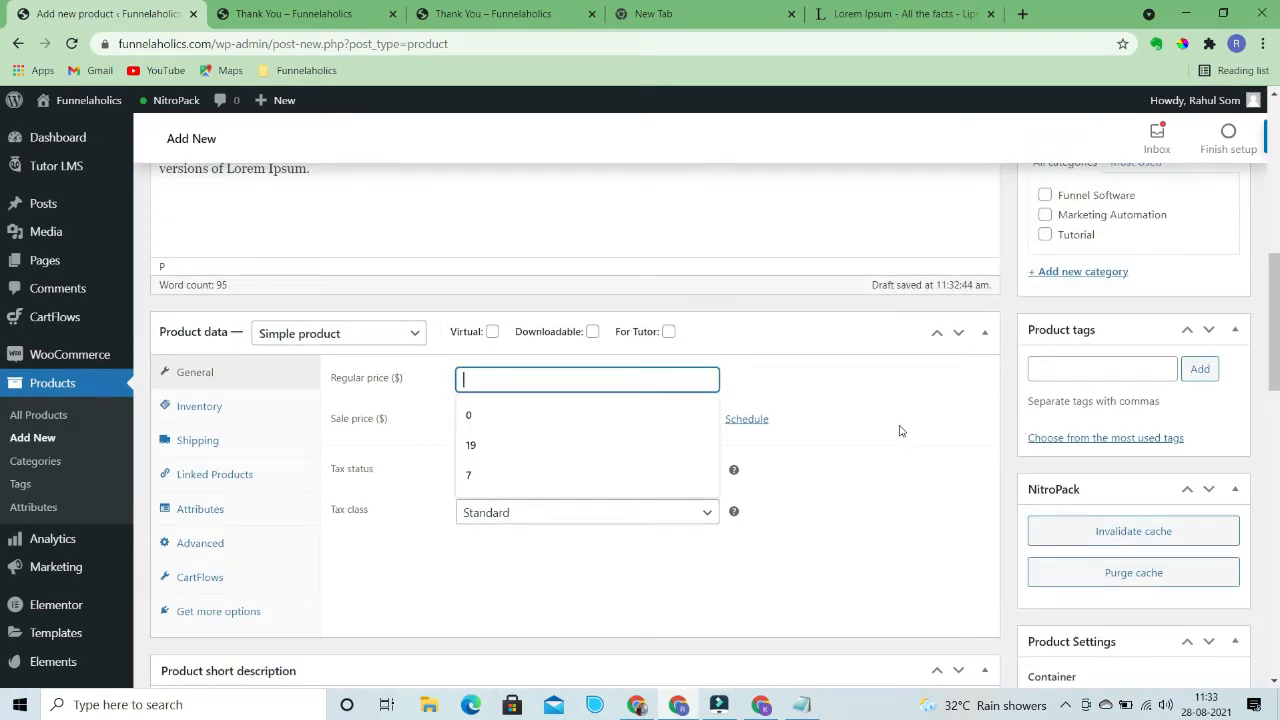
{"action": "type", "text": "5"}
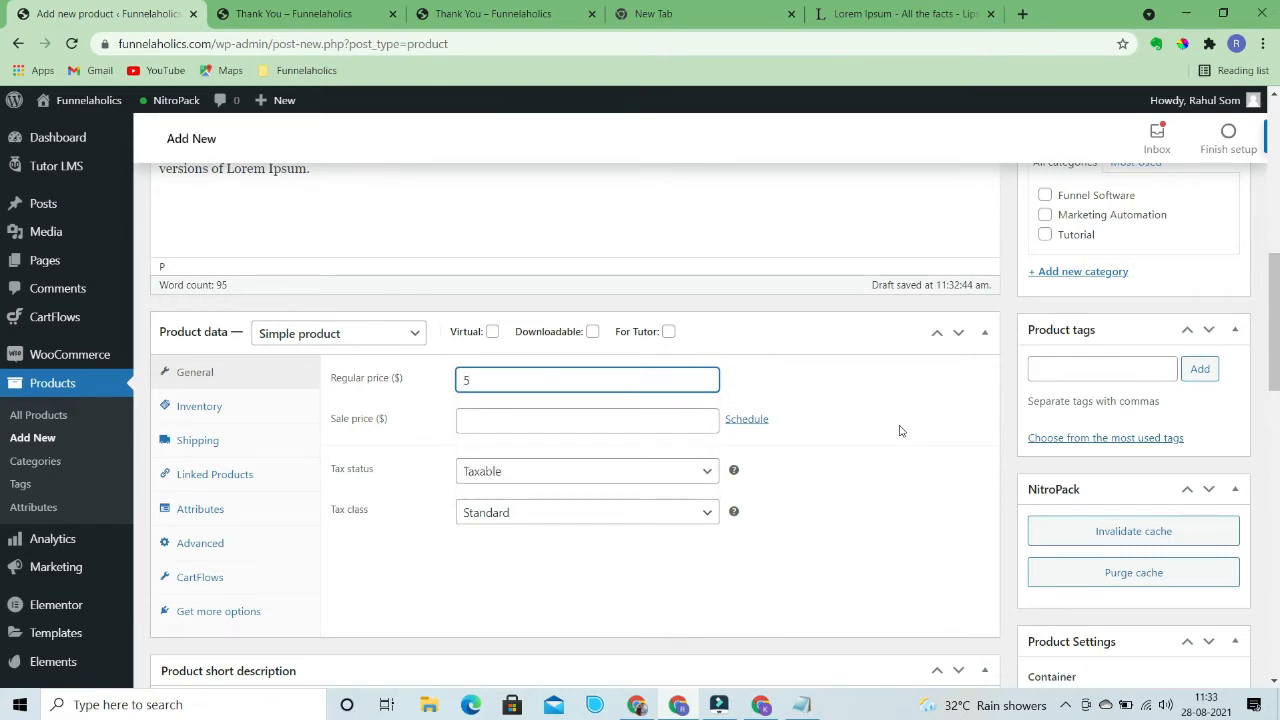
{"action": "scroll", "coordinate": [900, 428], "scroll_direction": "up", "scroll_amount": 3}
{"action": "scroll", "coordinate": [900, 425], "scroll_direction": "down", "scroll_amount": 2}
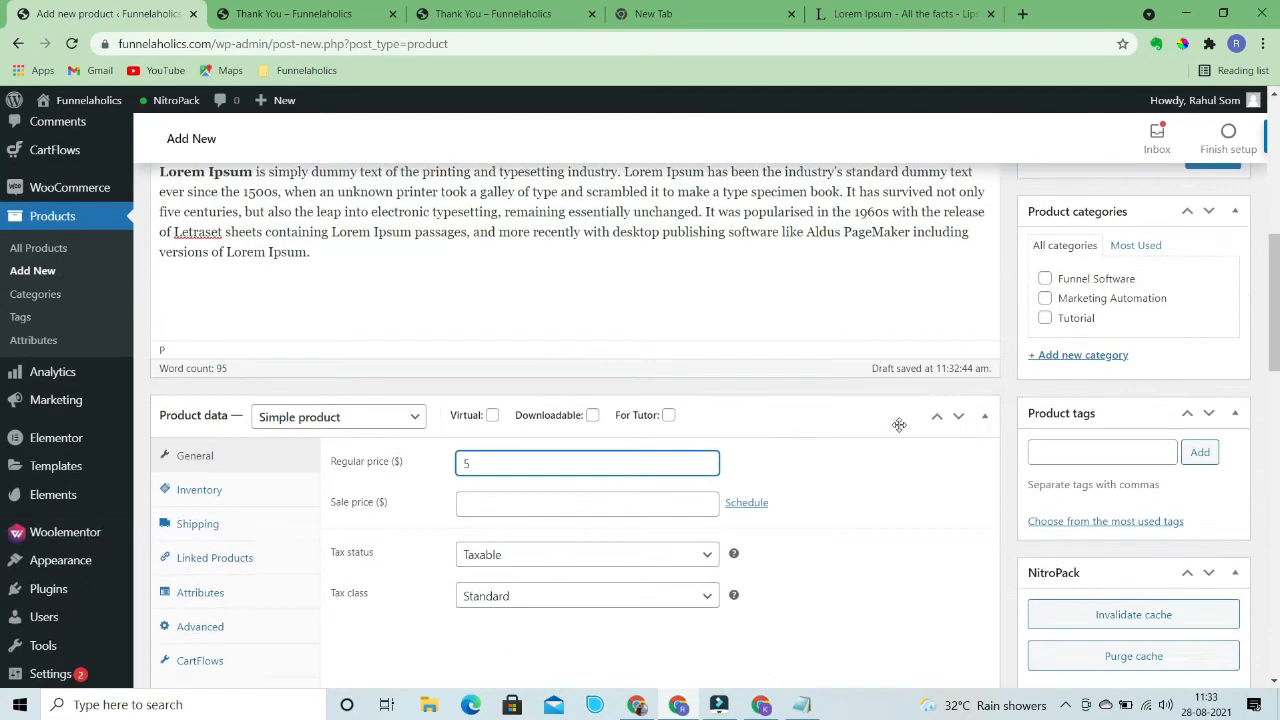
{"action": "scroll", "coordinate": [1235, 302], "scroll_direction": "up", "scroll_amount": 1}
{"action": "left_click", "coordinate": [1215, 490]}
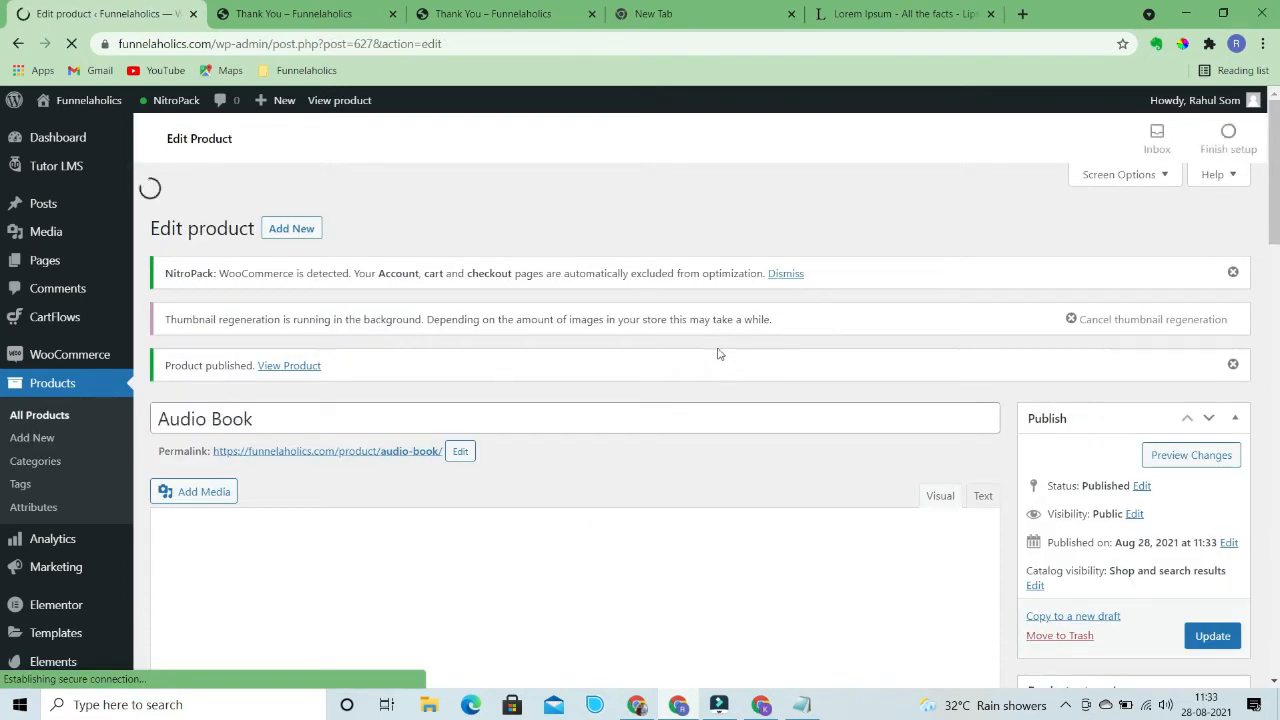
Start another new product, check the upsell item in the Notepad funnel list, and name the product Workshop
{"action": "scroll", "coordinate": [511, 274], "scroll_direction": "down", "scroll_amount": 3}
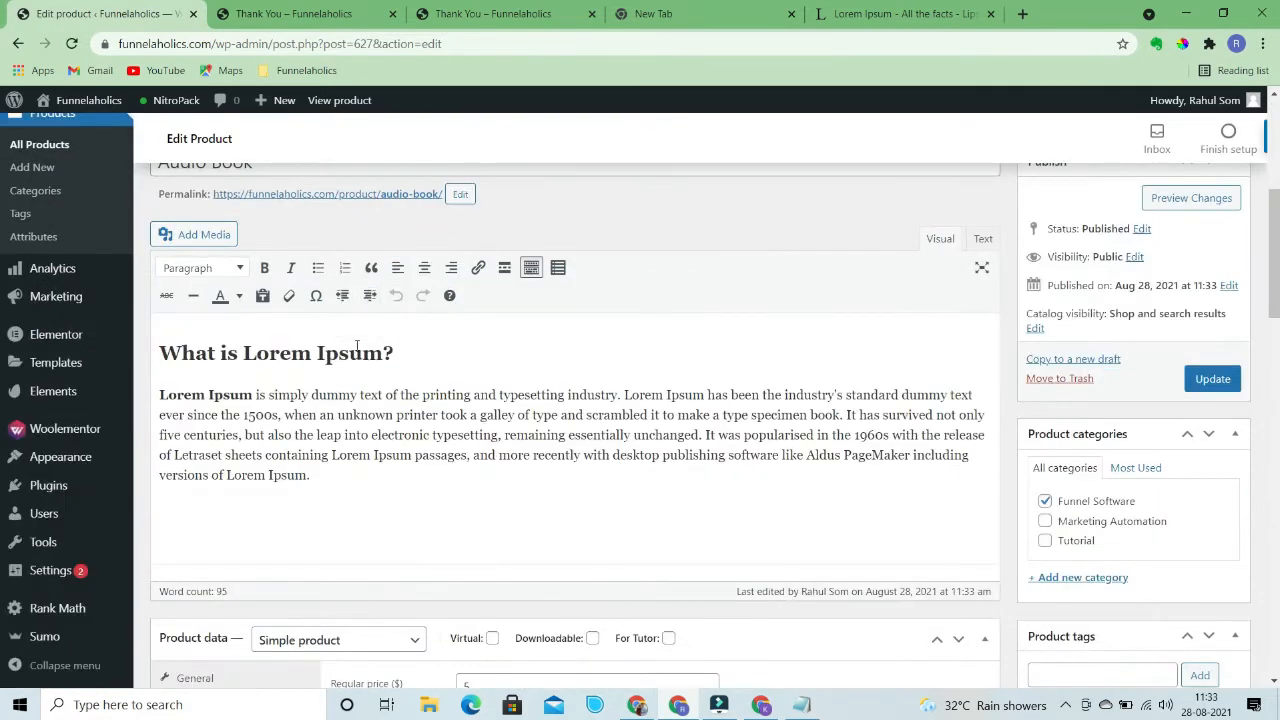
{"action": "left_click", "coordinate": [33, 177]}
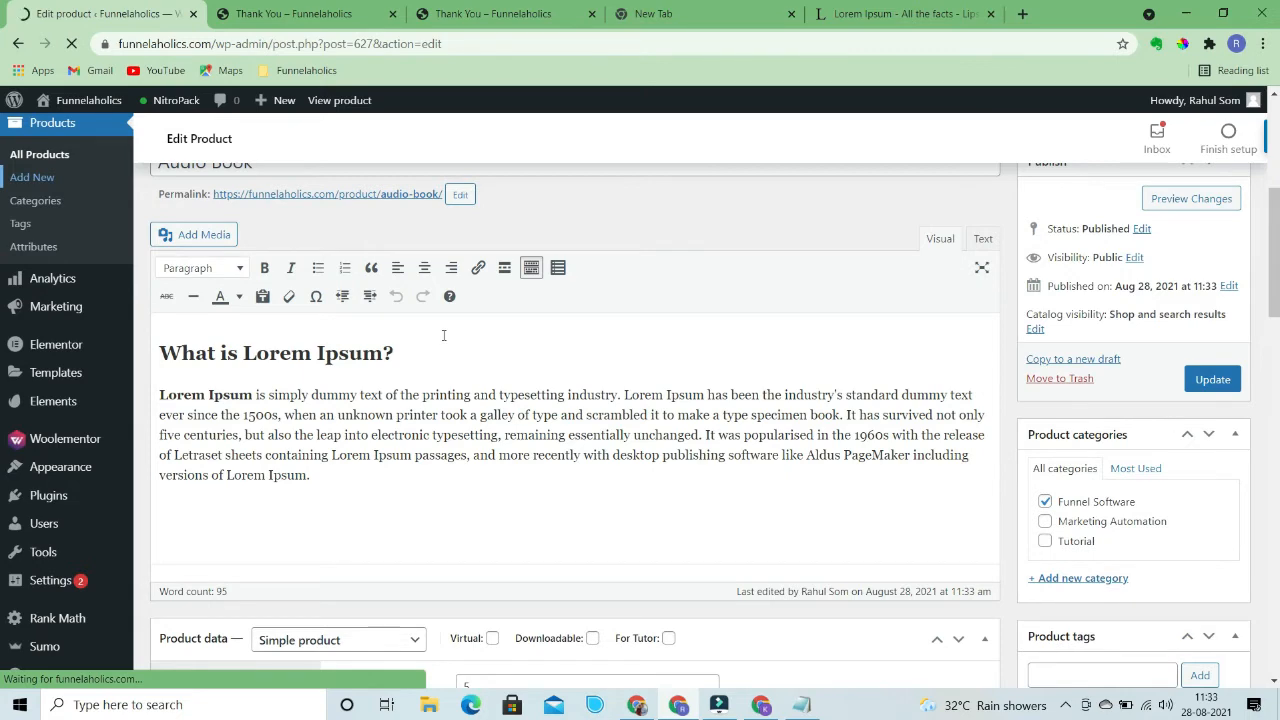
{"action": "left_click", "coordinate": [804, 708]}
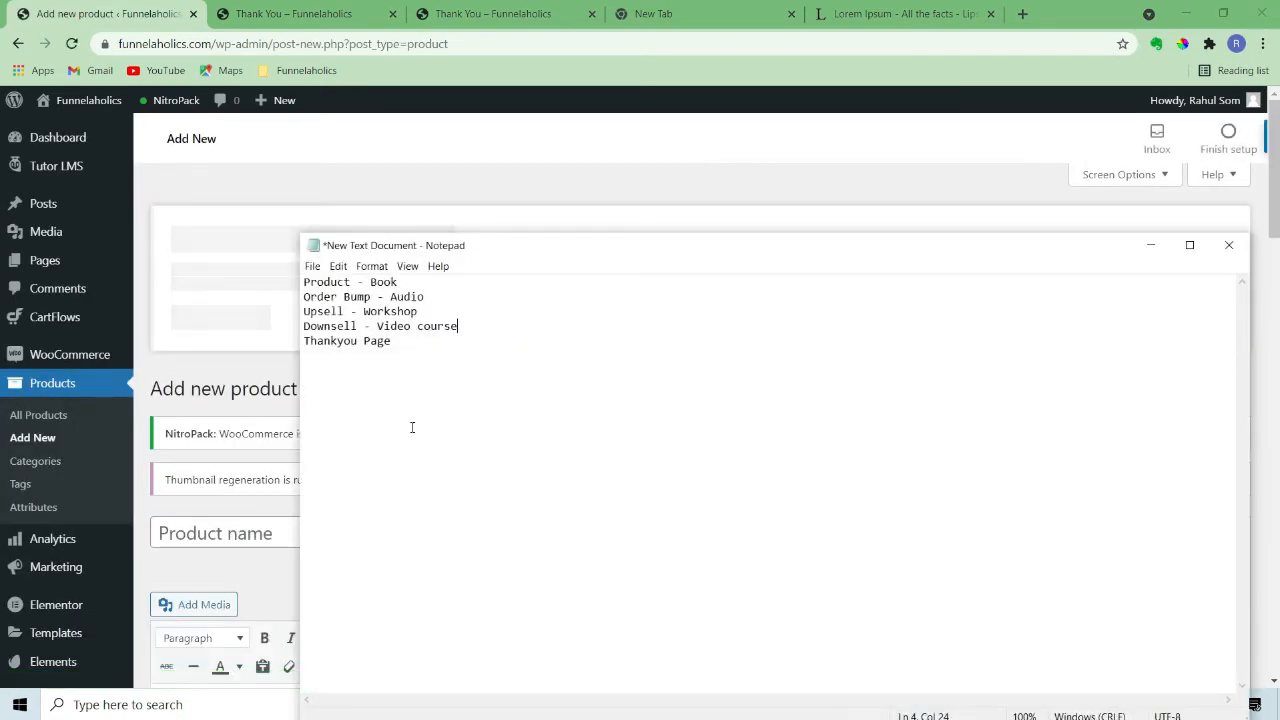
{"action": "left_click", "coordinate": [226, 374]}
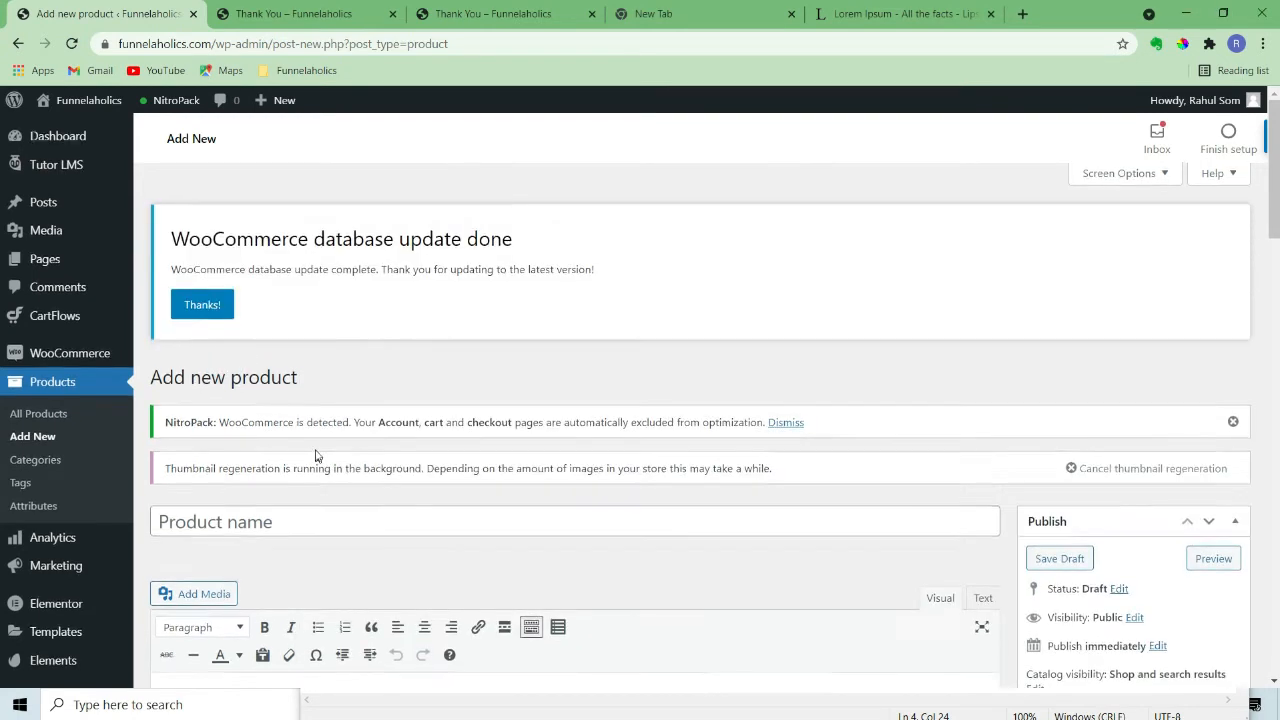
{"action": "scroll", "coordinate": [257, 322], "scroll_direction": "down", "scroll_amount": 3}
{"action": "left_click", "coordinate": [250, 276]}
{"action": "type", "text": "Workshop"}
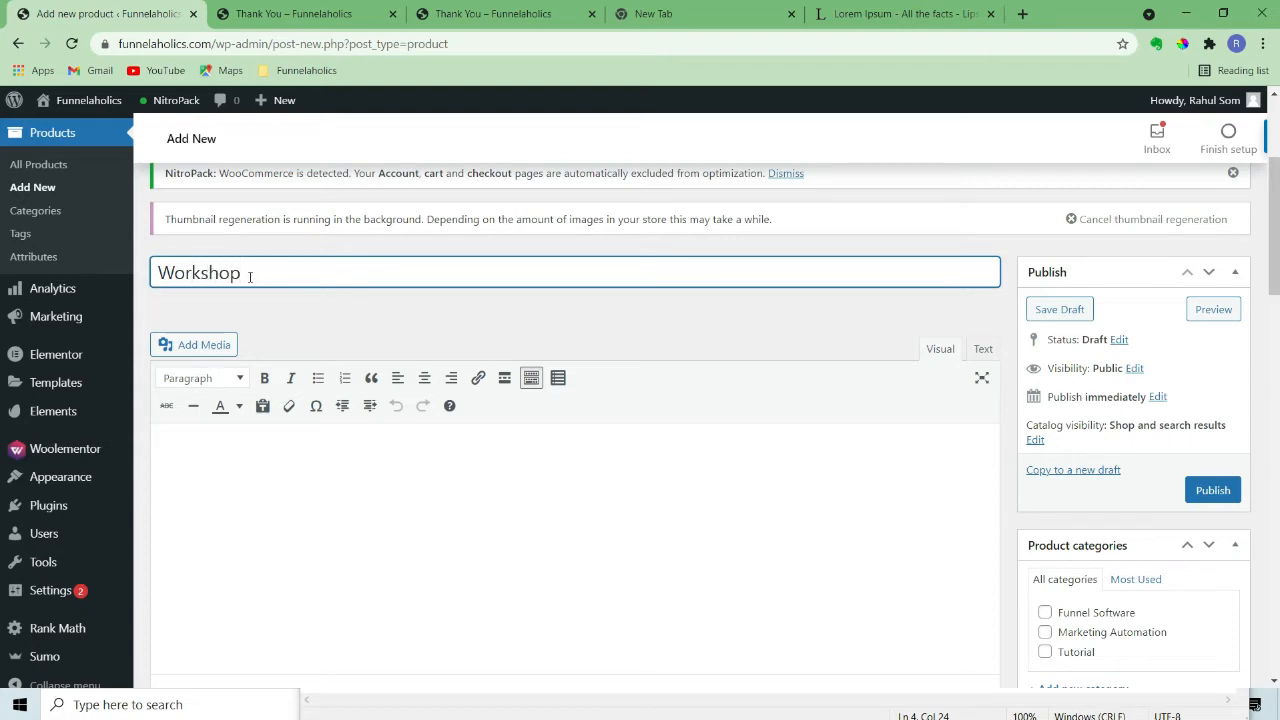
Paste the Lorem Ipsum text into the Workshop's main description and, without its heading, into the short description
{"action": "left_click", "coordinate": [262, 464]}
{"action": "type", "text": "What is Lorem Ipsum? Lorem Ipsum is simply dummy text of the printing and typesetting industry. Lorem Ipsum has been the industry's standard dummy text ever since the 1500s, when an unknown printer took a galley of type and scrambled it to make a type specimen book. It has survived not only five centuries, but also the leap into electronic typesetting, remaining essentially unchanged. It was popularised in the 1960s with the release of Letraset sheets containing Lorem Ipsum passages, and more recently with desktop publishing software like Aldus PageMaker including versions of Lorem Ipsum."}
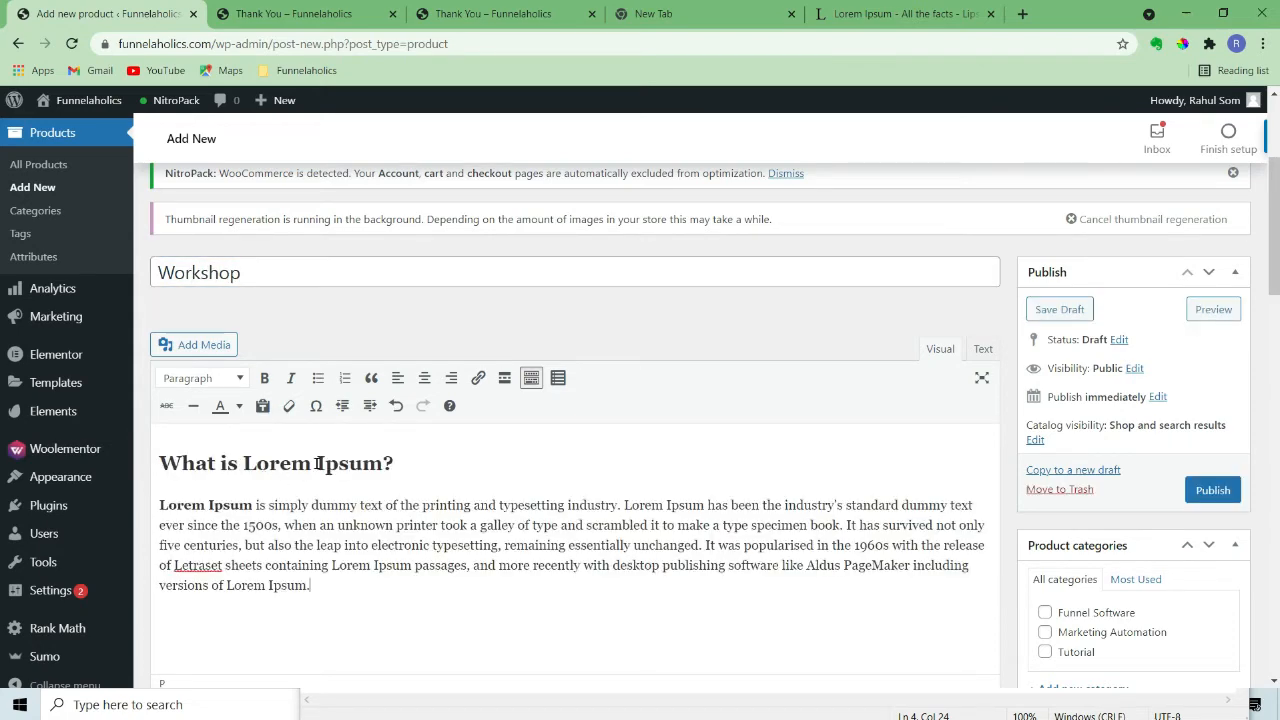
{"action": "scroll", "coordinate": [318, 463], "scroll_direction": "down", "scroll_amount": 10}
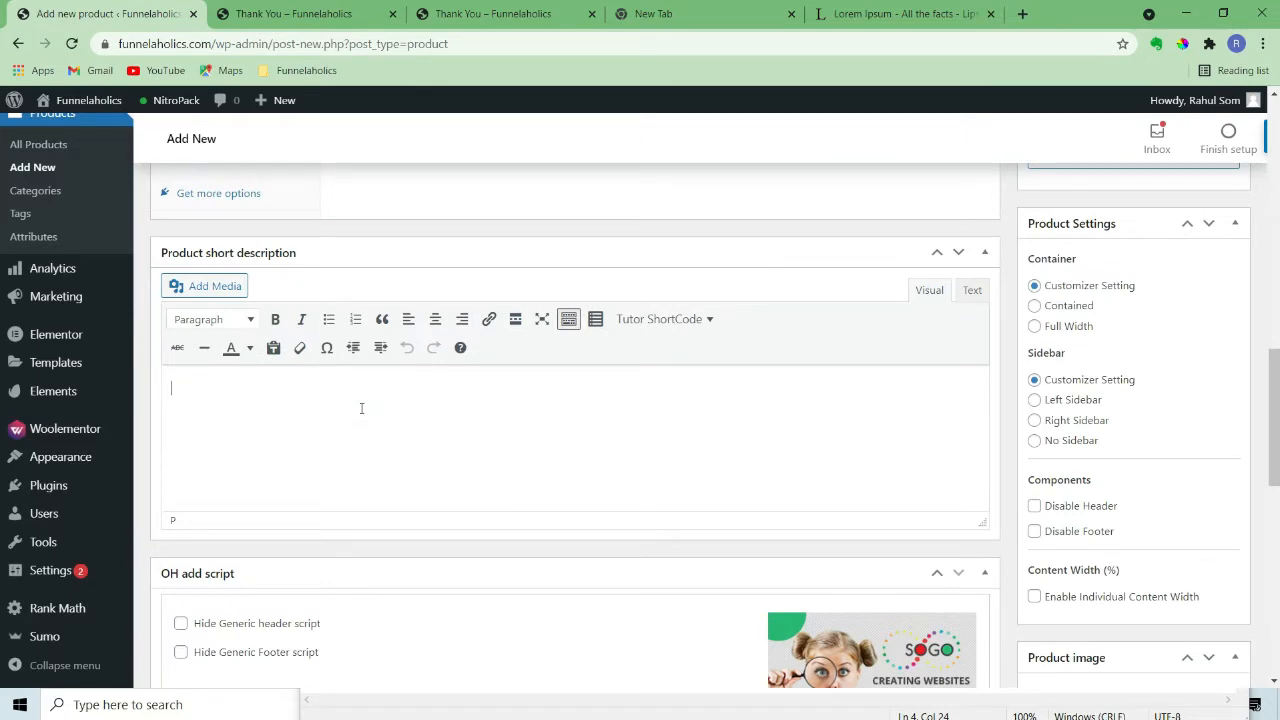
{"action": "type", "text": "What is Lorem Ipsum? Lorem Ipsum is simply dummy text of the printing and typesetting industry. Lorem Ipsum has been the industry's standard dummy text ever since the 1500s, when an unknown printer took a galley of type and scrambled it to make a type specimen book. It has survived not only five centuries, but also the leap into electronic typesetting, remaining essentially unchanged. It was popularised in the 1960s with the release of Letraset sheets containing Lorem Ipsum passages, and more recently with desktop publishing software like Aldus PageMaker including versions of Lorem Ipsum."}
{"action": "left_click_drag", "start_coordinate": [175, 416], "coordinate": [153, 363]}
{"action": "key", "text": "BackSpace"}
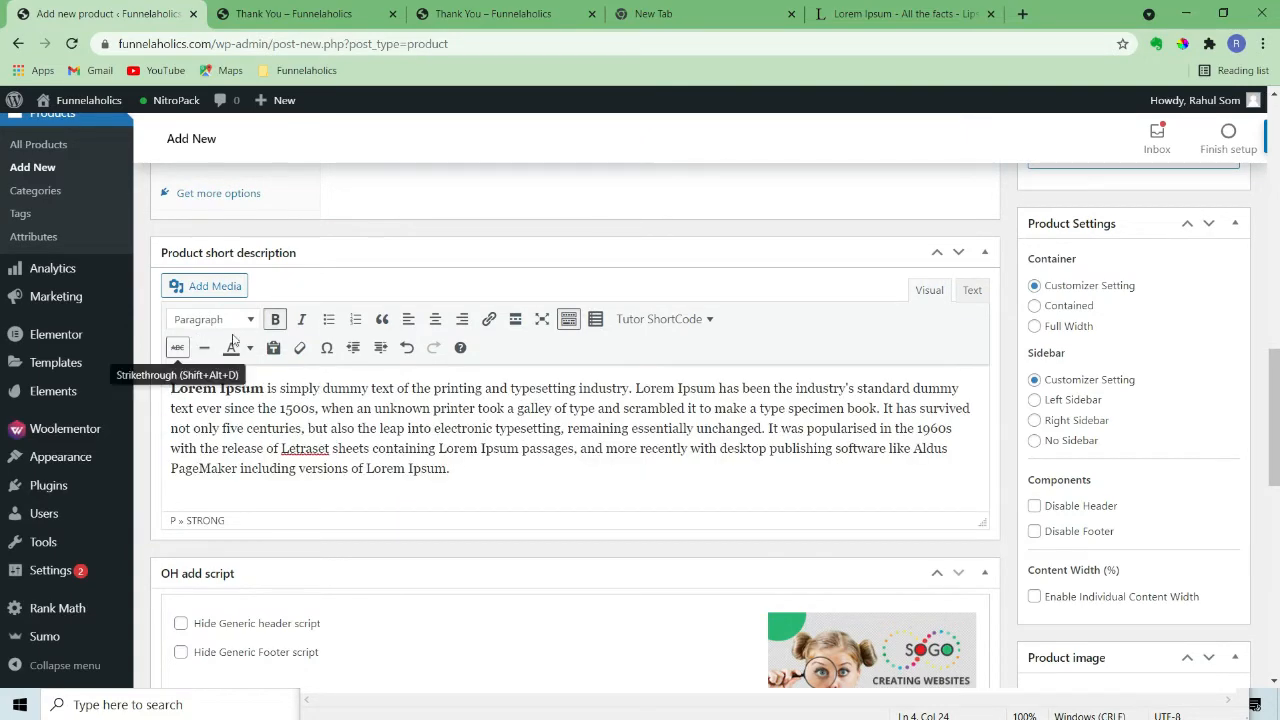
Set the Workshop's regular price to 47 dollars and publish the product
{"action": "scroll", "coordinate": [491, 251], "scroll_direction": "up", "scroll_amount": 5}
{"action": "left_click", "coordinate": [500, 381]}
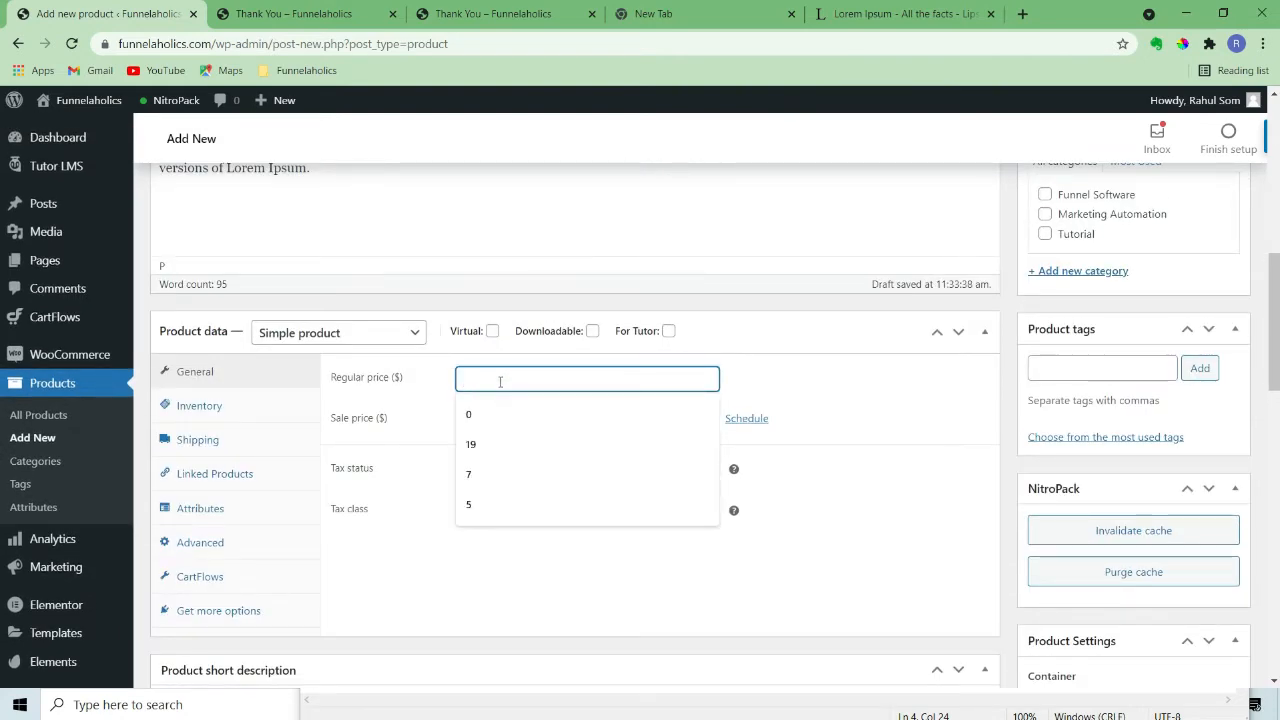
{"action": "type", "text": "47"}
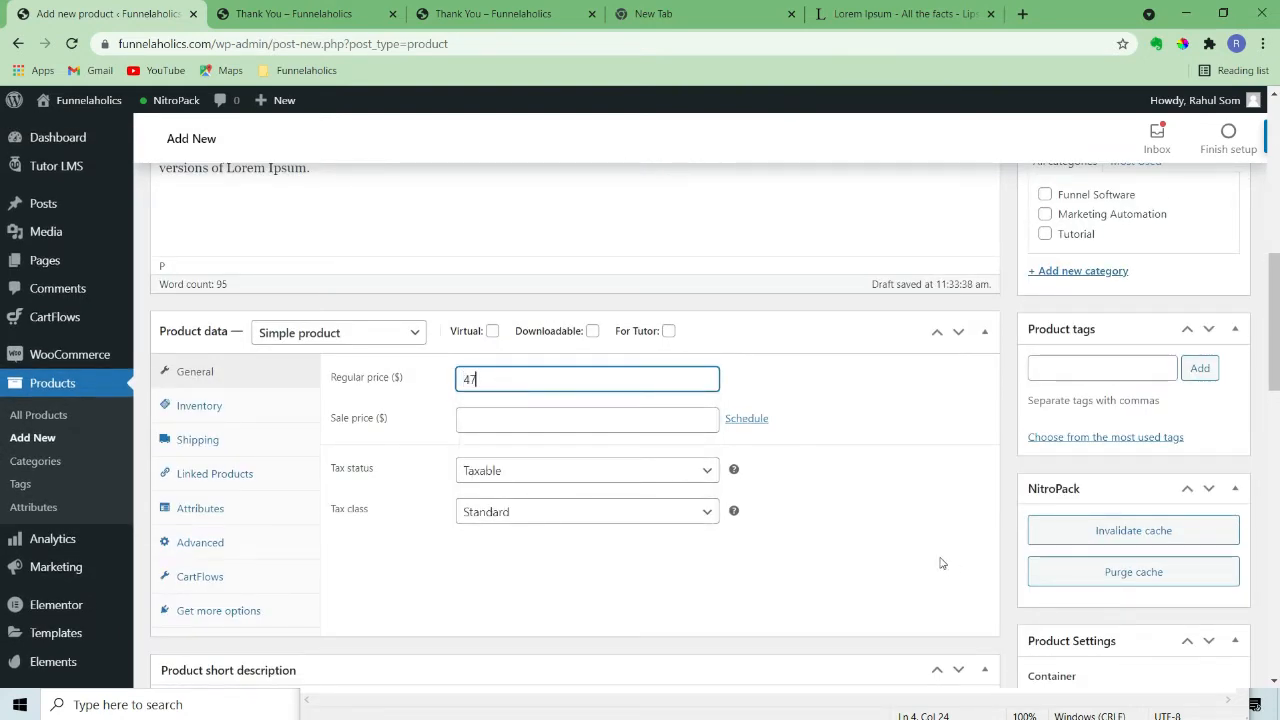
{"action": "scroll", "coordinate": [936, 560], "scroll_direction": "up", "scroll_amount": 4}
{"action": "left_click", "coordinate": [1220, 413]}
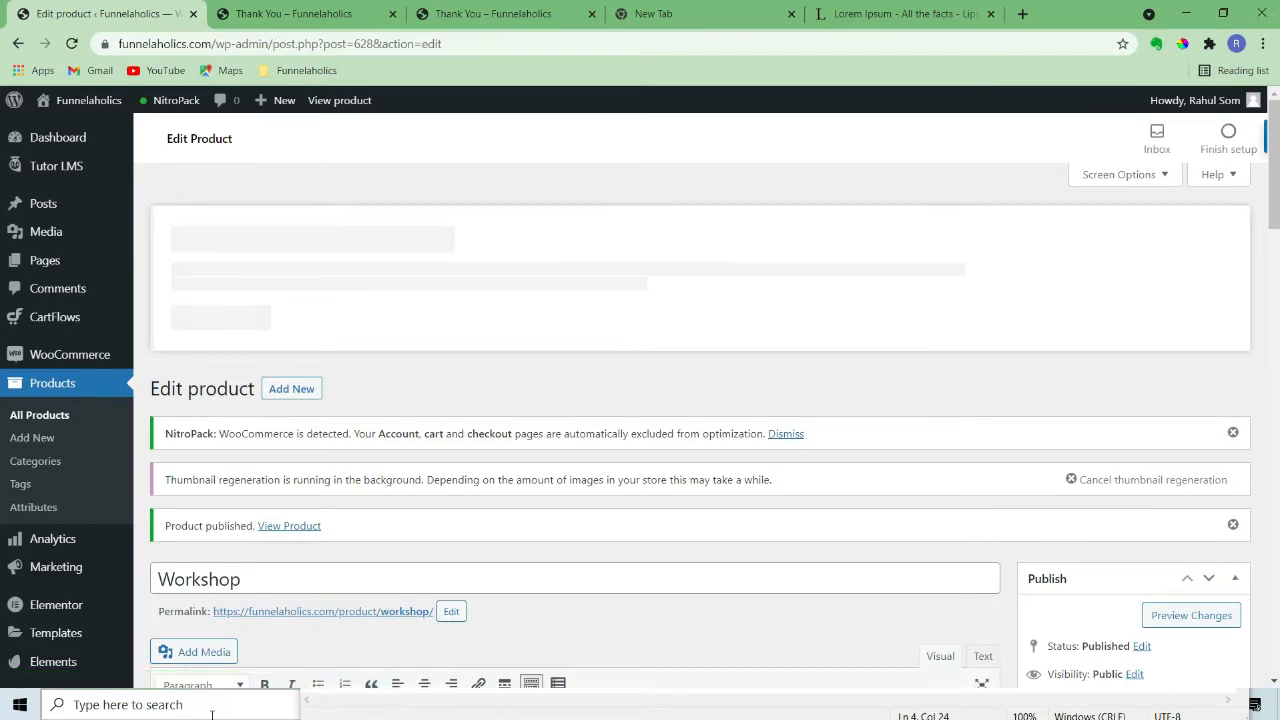
Check the downsell item in the Notepad list, return to the browser, and start a new product named Video Course
{"action": "left_click", "coordinate": [1185, 13]}
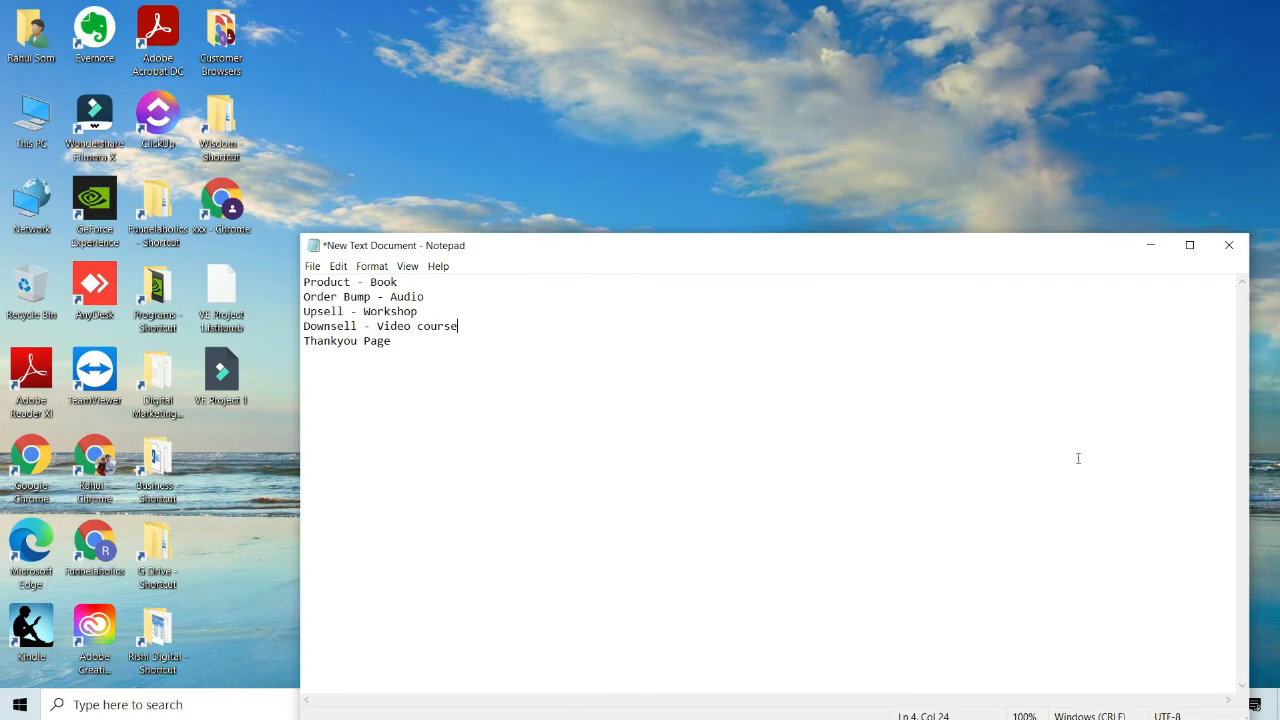
{"action": "left_click", "coordinate": [1151, 247]}
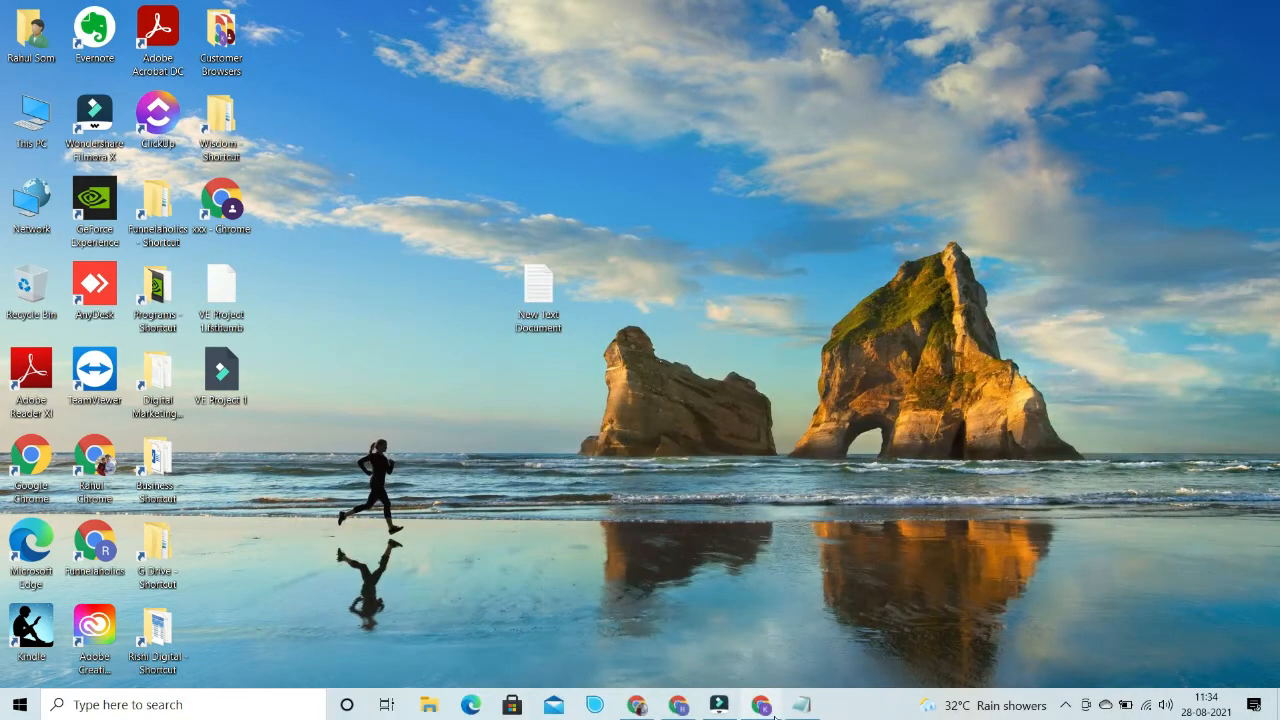
{"action": "left_click", "coordinate": [677, 705]}
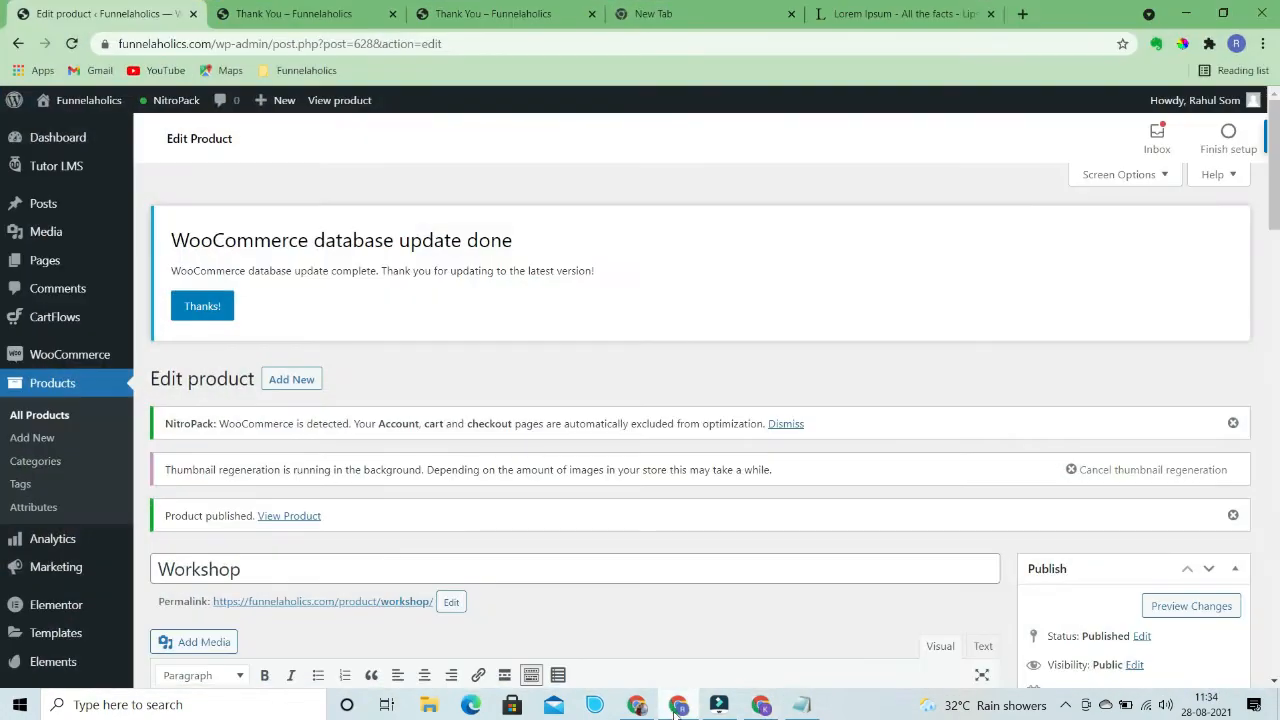
{"action": "left_click", "coordinate": [32, 437]}
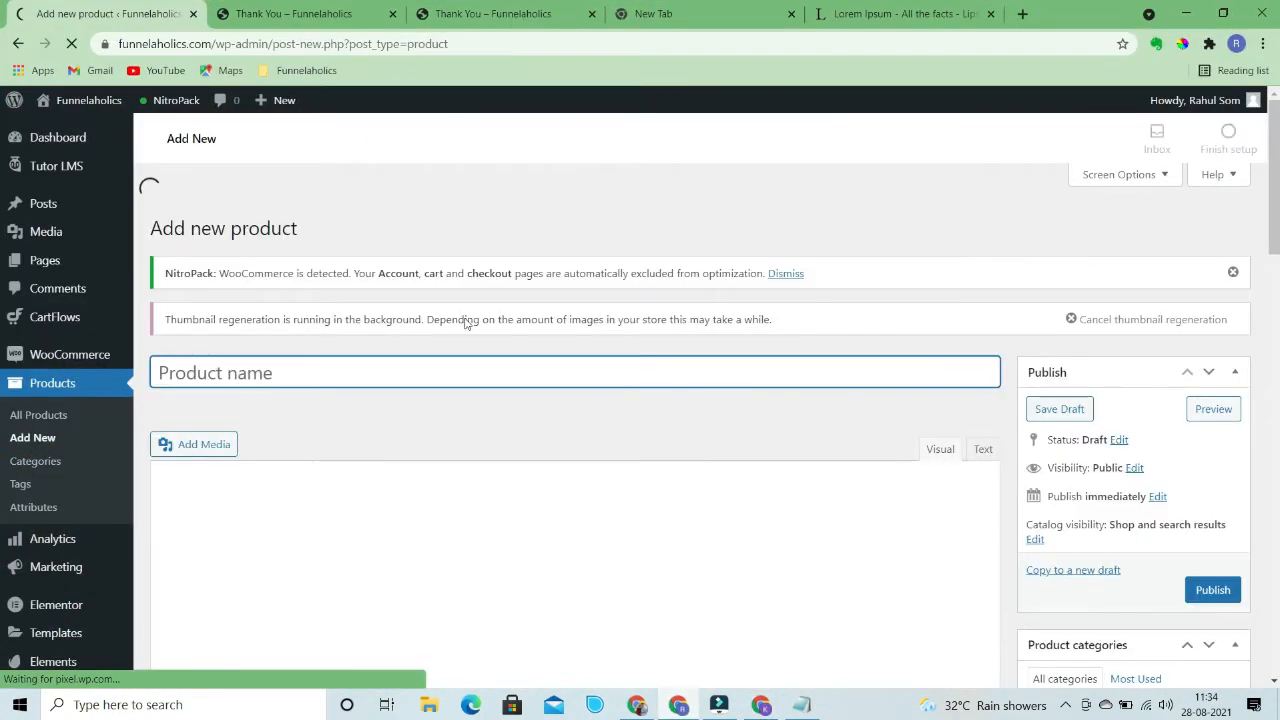
{"action": "type", "text": "Vide"}
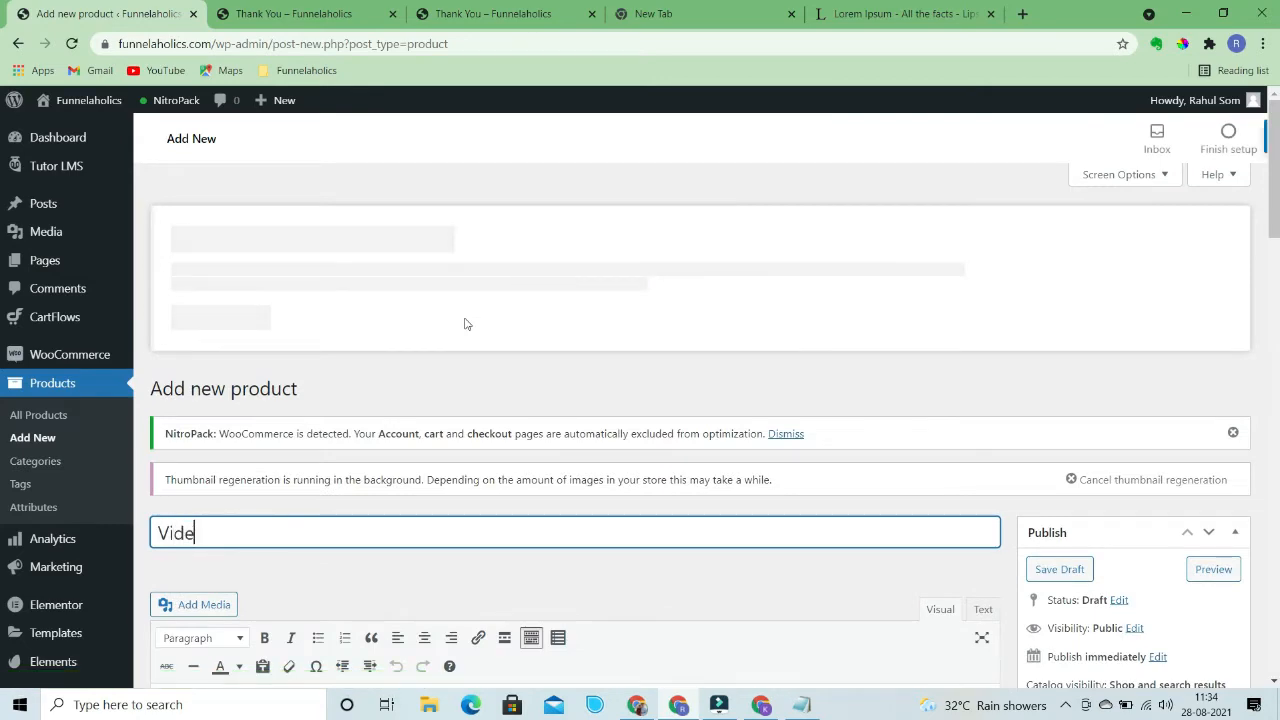
{"action": "type", "text": "o Cour"}
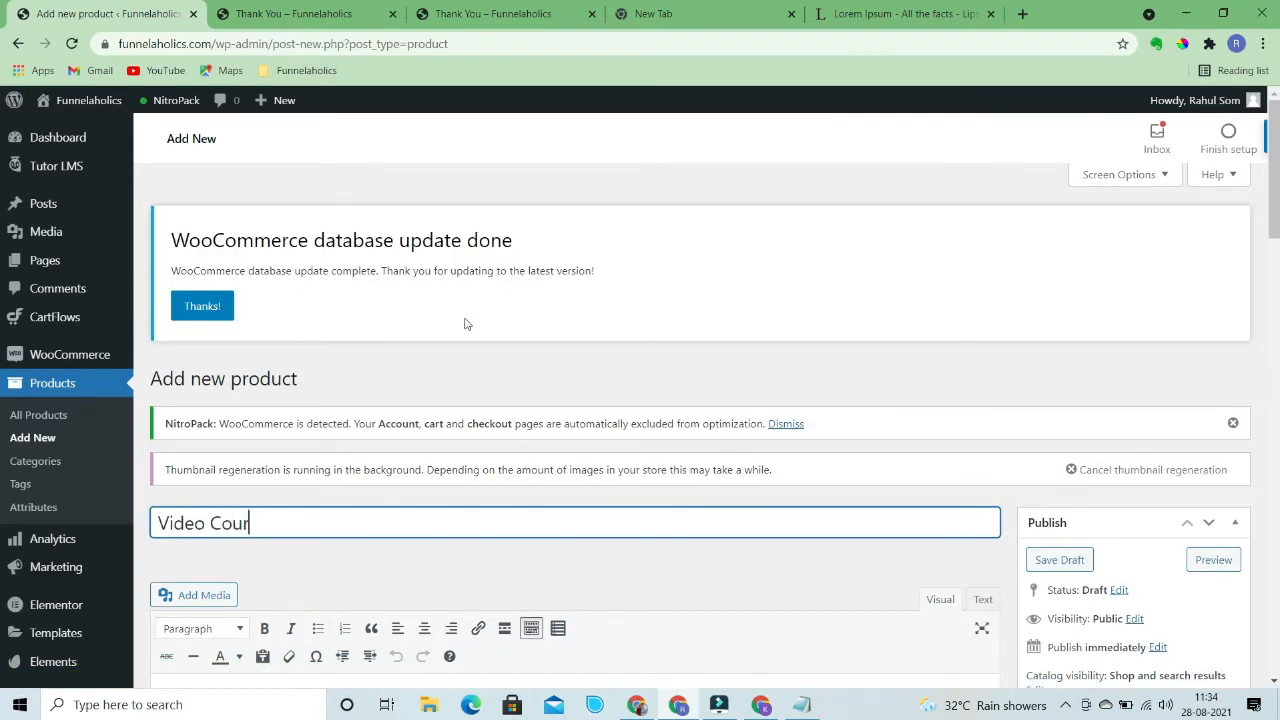
{"action": "type", "text": "se"}
Paste the copied "What is Lorem Ipsum?" text into the Video Course's main description
{"action": "scroll", "coordinate": [480, 320], "scroll_direction": "down", "scroll_amount": 5}
{"action": "left_click", "coordinate": [200, 244]}
{"action": "type", "text": "What is Lorem Ipsum? Lorem Ipsum is simply dummy text of the printing and typesetting industry. Lorem Ipsum has been the industry's standard dummy text ever since the 1500s, when an unknown printer took a galley of type and scrambled it to make a type specimen book. It has survived not only five centuries, but also the leap into electronic typesetting, remaining essentially unchanged. It was popularised in the 1960s with the release of Letraset sheets containing Lorem Ipsum passages, and more recently with desktop publishing software like Aldus PageMaker including versions of Lorem Ipsum."}
Paste the Lorem Ipsum text into the Video Course's short description and remove its "What is Lorem Ipsum?" heading
{"action": "scroll", "coordinate": [506, 371], "scroll_direction": "down", "scroll_amount": 6}
{"action": "left_click", "coordinate": [389, 417]}
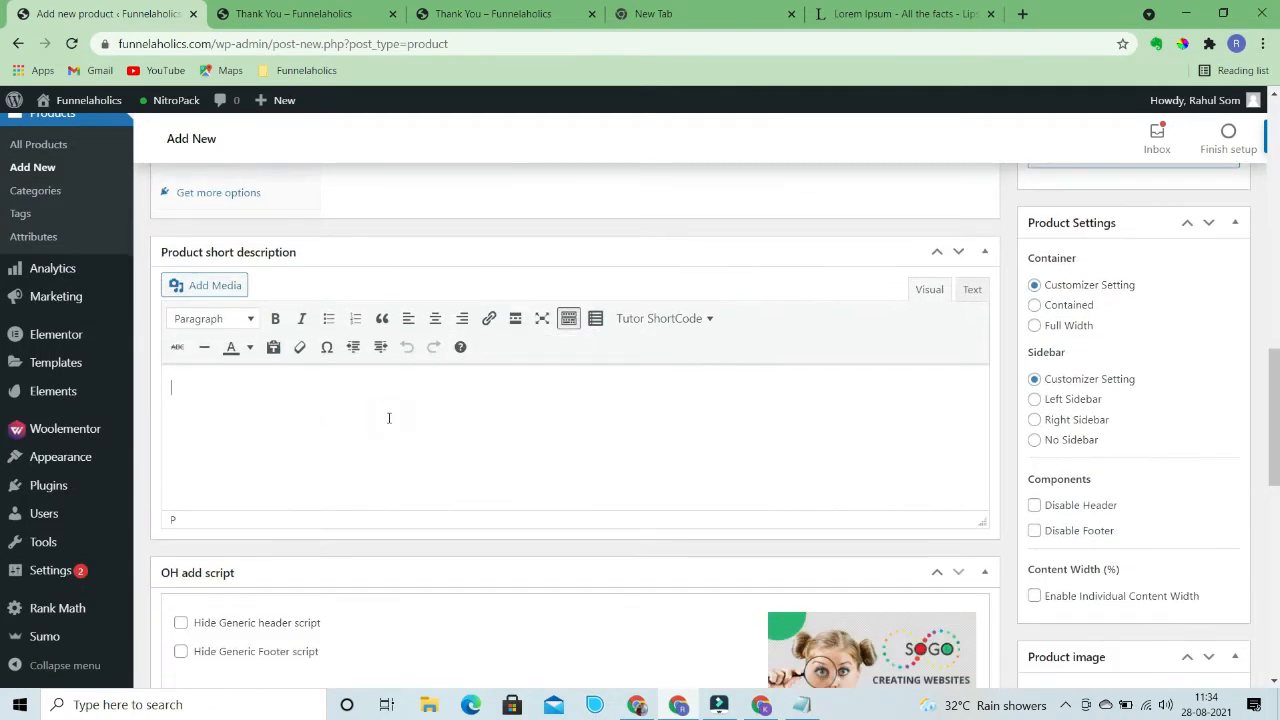
{"action": "type", "text": "What is Lorem Ipsum? Lorem Ipsum is simply dummy text of the printing and typesetting industry. Lorem Ipsum has been the industry's standard dummy text ever since the 1500s, when an unknown printer took a galley of type and scrambled it to make a type specimen book. It has survived not only five centuries, but also the leap into electronic typesetting, remaining essentially unchanged. It was popularised in the 1960s with the release of Letraset sheets containing Lorem Ipsum passages, and more recently with desktop publishing software like Aldus PageMaker including versions of Lorem Ipsum."}
{"action": "left_click", "coordinate": [169, 417]}
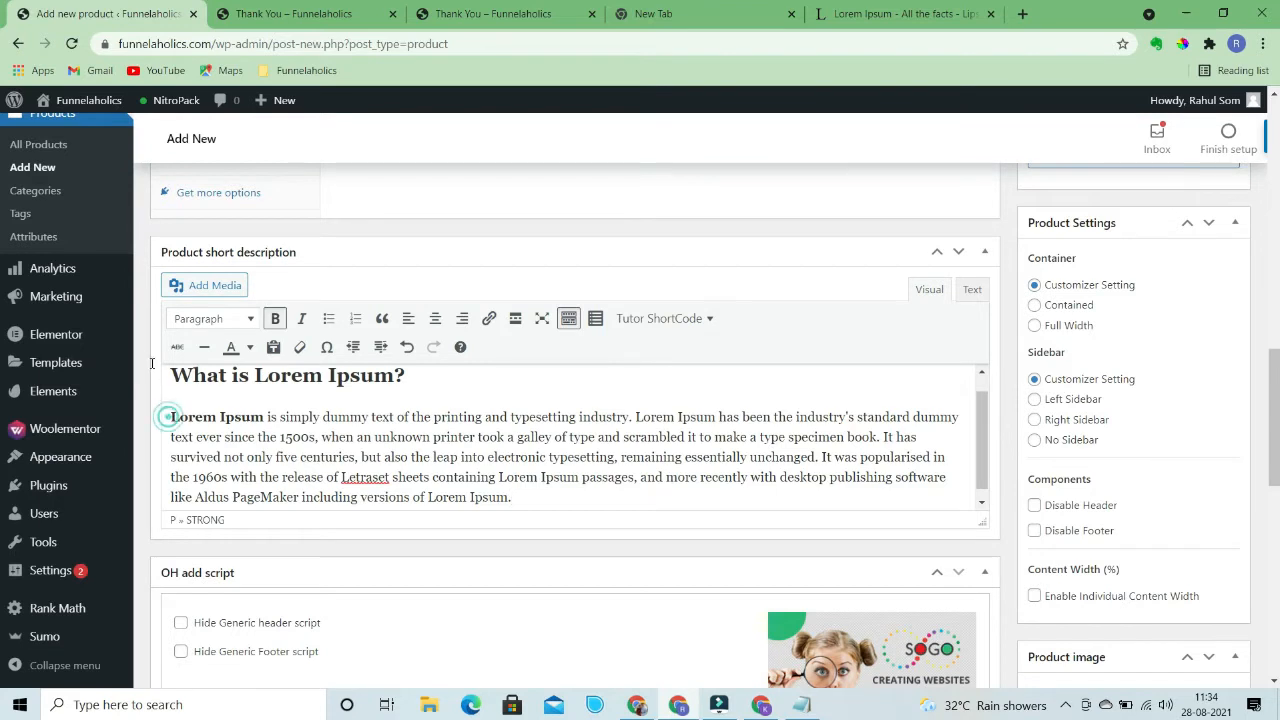
{"action": "left_click", "coordinate": [171, 414]}
{"action": "left_click", "coordinate": [168, 372]}
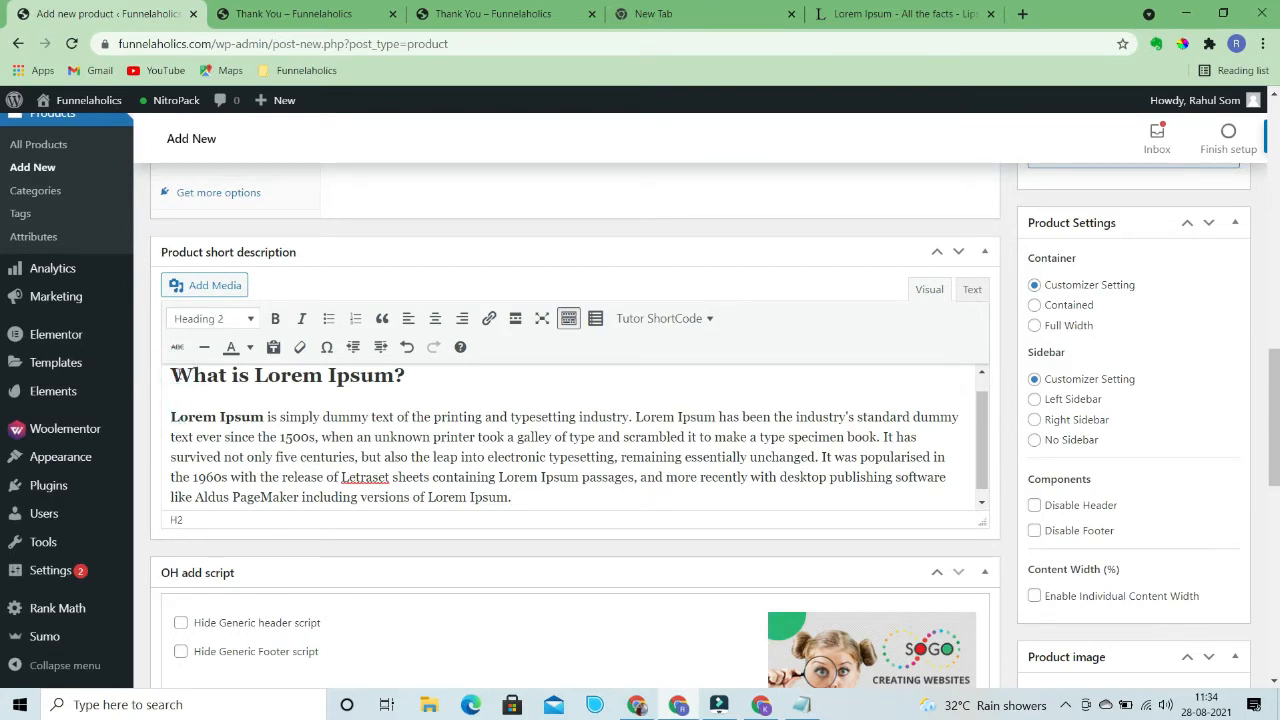
{"action": "key", "text": "shift+Down"}
{"action": "key", "text": "shift+Down"}
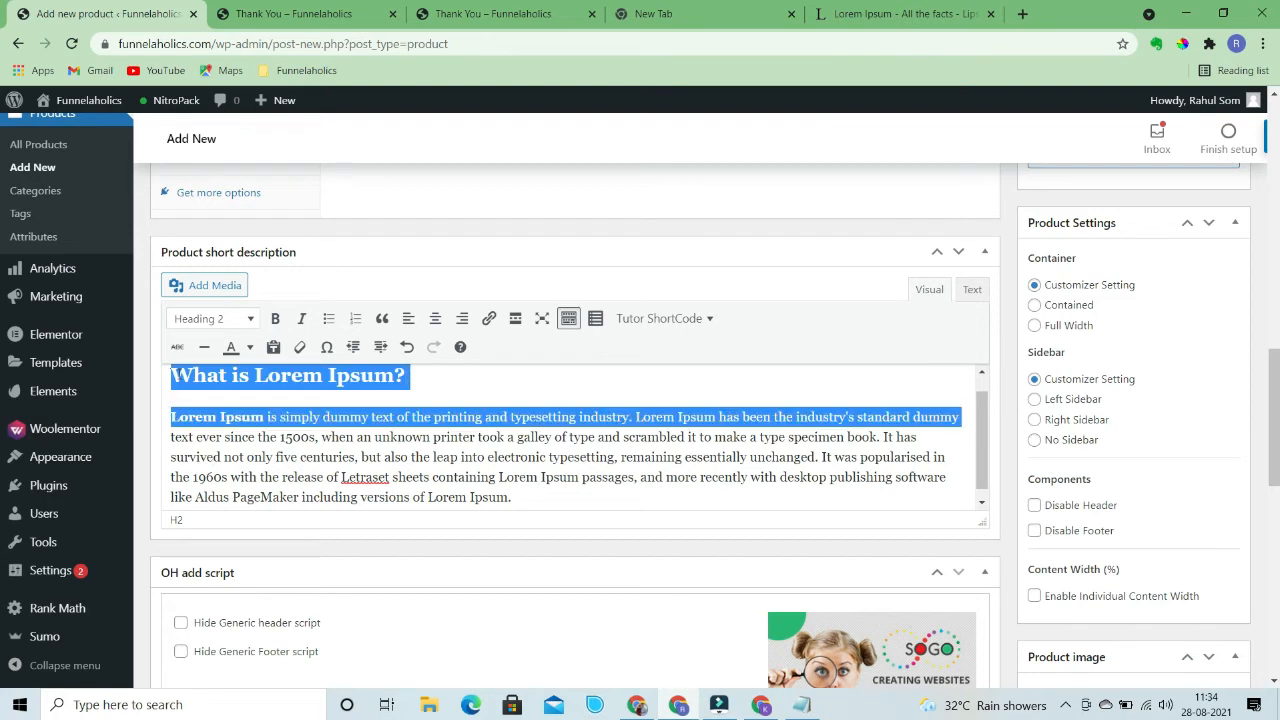
{"action": "key", "text": "shift+Left"}
{"action": "key", "text": "shift+Left"}
{"action": "key", "text": "shift+Left"}
{"action": "key", "text": "shift+Left"}
{"action": "key", "text": "shift+Left"}
{"action": "key", "text": "shift+Left"}
{"action": "key", "text": "shift+Left"}
{"action": "key", "text": "shift+Left"}
{"action": "key", "text": "shift+Left"}
{"action": "key", "text": "shift+Left"}
{"action": "key", "text": "shift+Left"}
{"action": "key", "text": "shift+Left"}
{"action": "key", "text": "shift+Left"}
{"action": "key", "text": "shift+Left"}
{"action": "key", "text": "shift+Left"}
{"action": "key", "text": "shift+Left"}
{"action": "key", "text": "shift+Left"}
{"action": "key", "text": "shift+Left"}
{"action": "key", "text": "shift+Left"}
{"action": "key", "text": "shift+Left"}
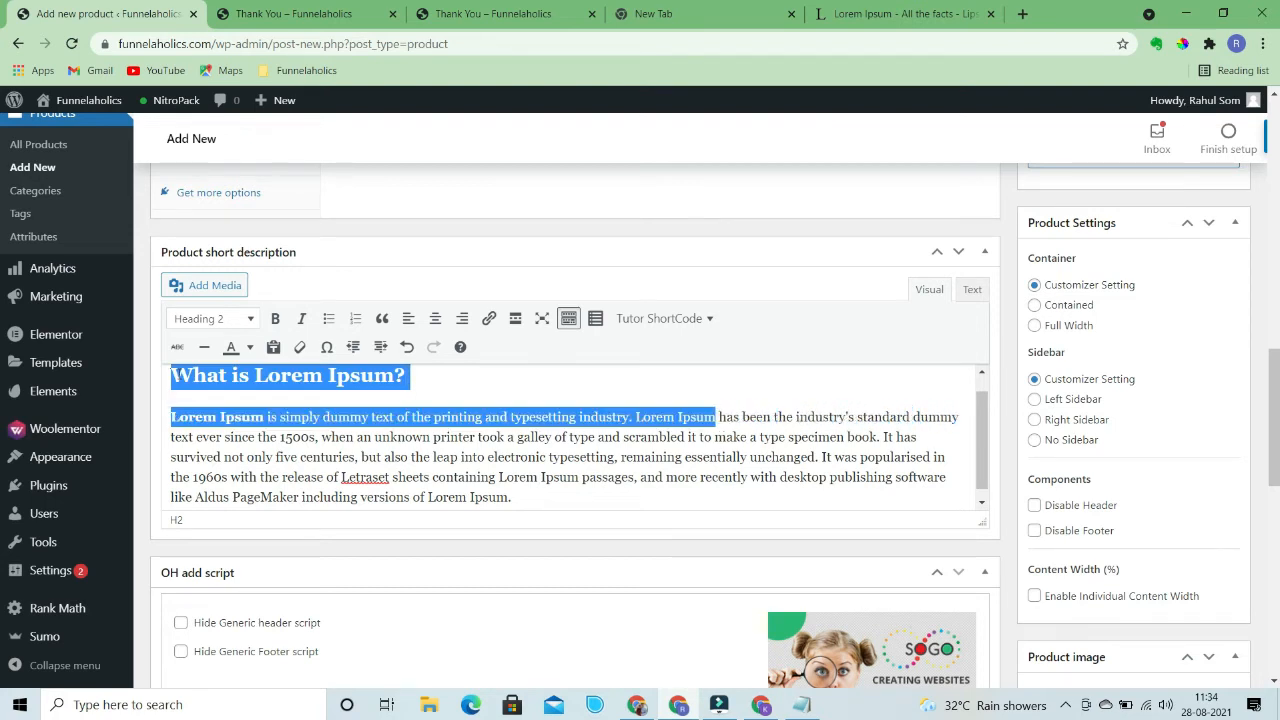
{"action": "key", "text": "shift+Left"}
{"action": "key", "text": "shift+Left"}
{"action": "key", "text": "shift+Left"}
{"action": "key", "text": "shift+Left"}
{"action": "key", "text": "shift+Left"}
{"action": "key", "text": "shift+Left"}
{"action": "key", "text": "shift+Left"}
{"action": "key", "text": "shift+Left"}
{"action": "key", "text": "shift+Left"}
{"action": "key", "text": "shift+Left"}
{"action": "key", "text": "shift+Left"}
{"action": "key", "text": "shift+Left"}
{"action": "key", "text": "shift+Left"}
{"action": "key", "text": "shift+Left"}
{"action": "key", "text": "shift+Left"}
{"action": "key", "text": "shift+Left"}
{"action": "key", "text": "shift+Left"}
{"action": "key", "text": "shift+Left"}
{"action": "key", "text": "shift+Left"}
{"action": "key", "text": "shift+Left"}
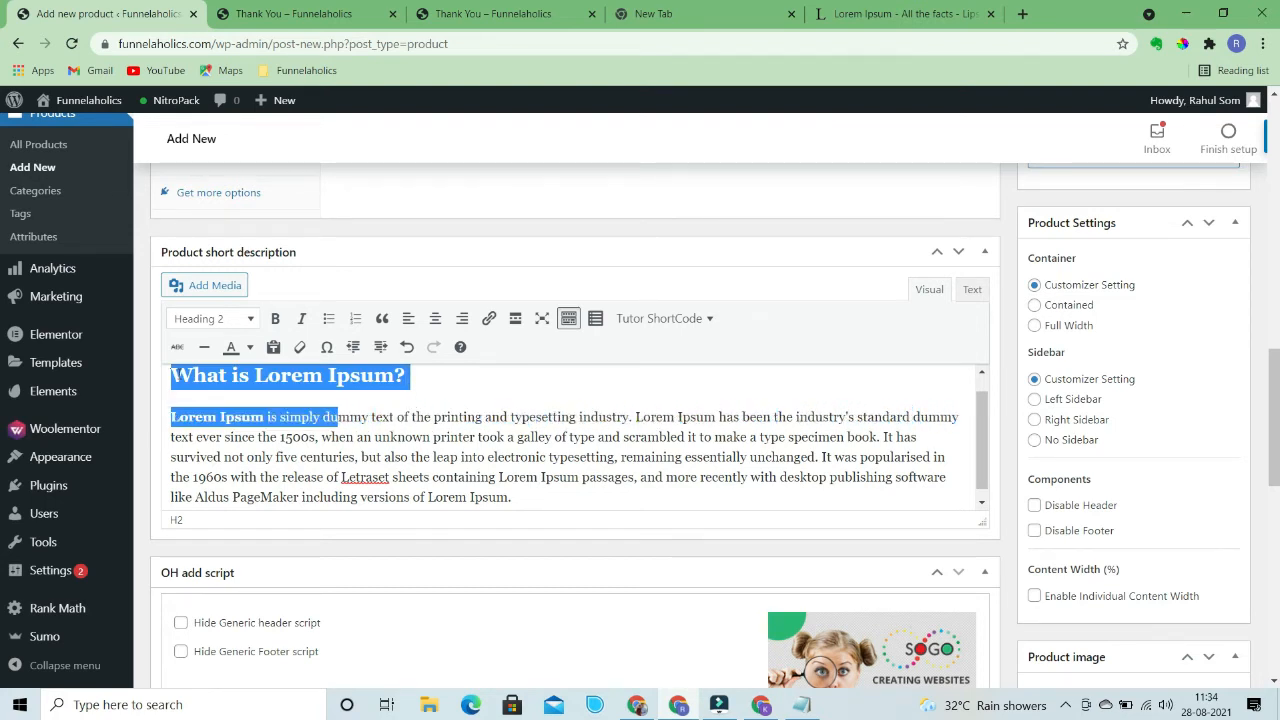
{"action": "key", "text": "shift+Left"}
{"action": "key", "text": "shift+Left"}
{"action": "key", "text": "shift+Left"}
{"action": "key", "text": "shift+Left"}
{"action": "key", "text": "shift+Left"}
{"action": "key", "text": "shift+Left"}
{"action": "key", "text": "shift+Left"}
{"action": "key", "text": "shift+Left"}
{"action": "key", "text": "shift+Left"}
{"action": "key", "text": "shift+Left"}
{"action": "key", "text": "shift+Left"}
{"action": "key", "text": "shift+Left"}
{"action": "key", "text": "shift+Left"}
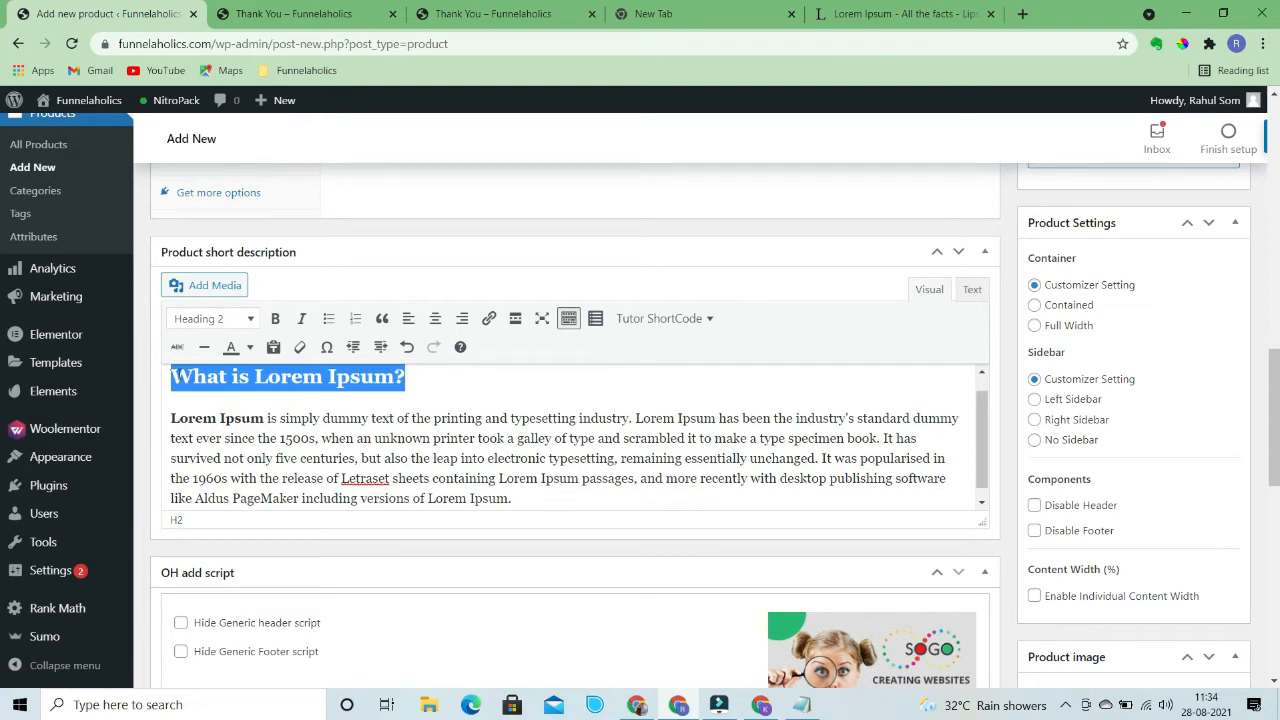
{"action": "key", "text": "ctrl+x"}
{"action": "key", "text": "Delete"}
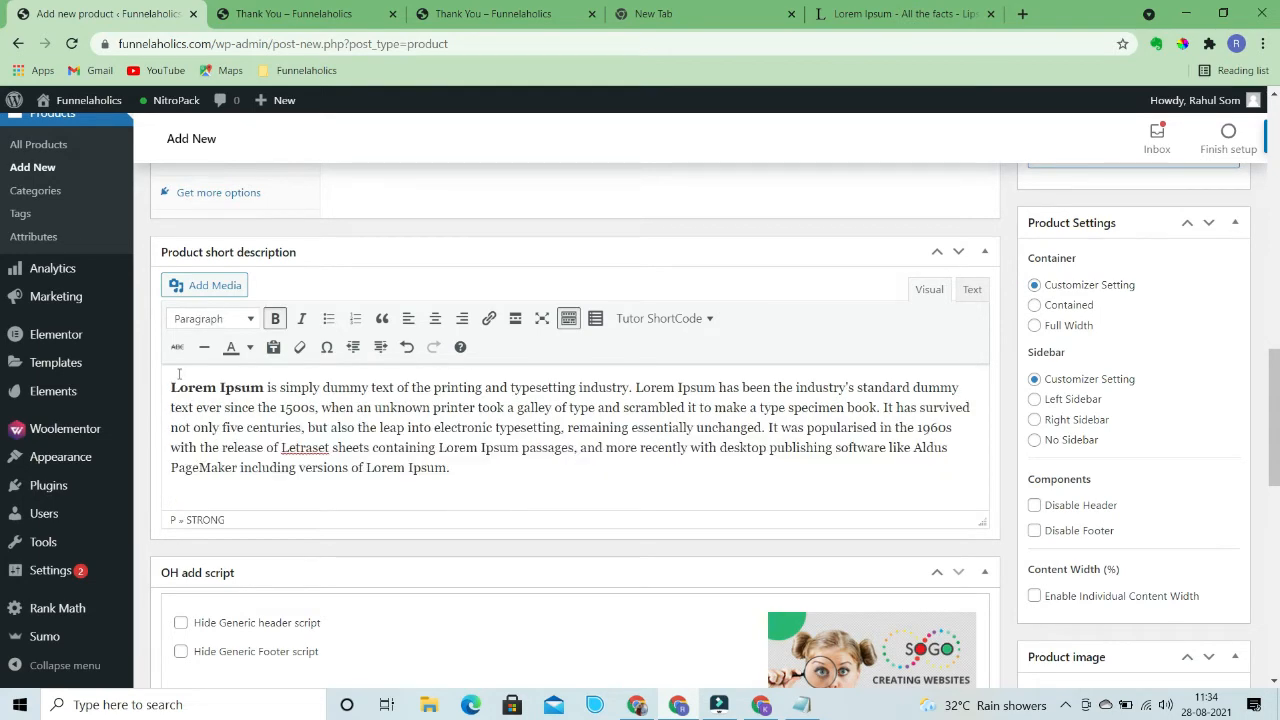
Assign the Video Course to the flow found by searching for "book" in its CartFlows settings, and publish the product
{"action": "scroll", "coordinate": [904, 391], "scroll_direction": "up", "scroll_amount": 8}
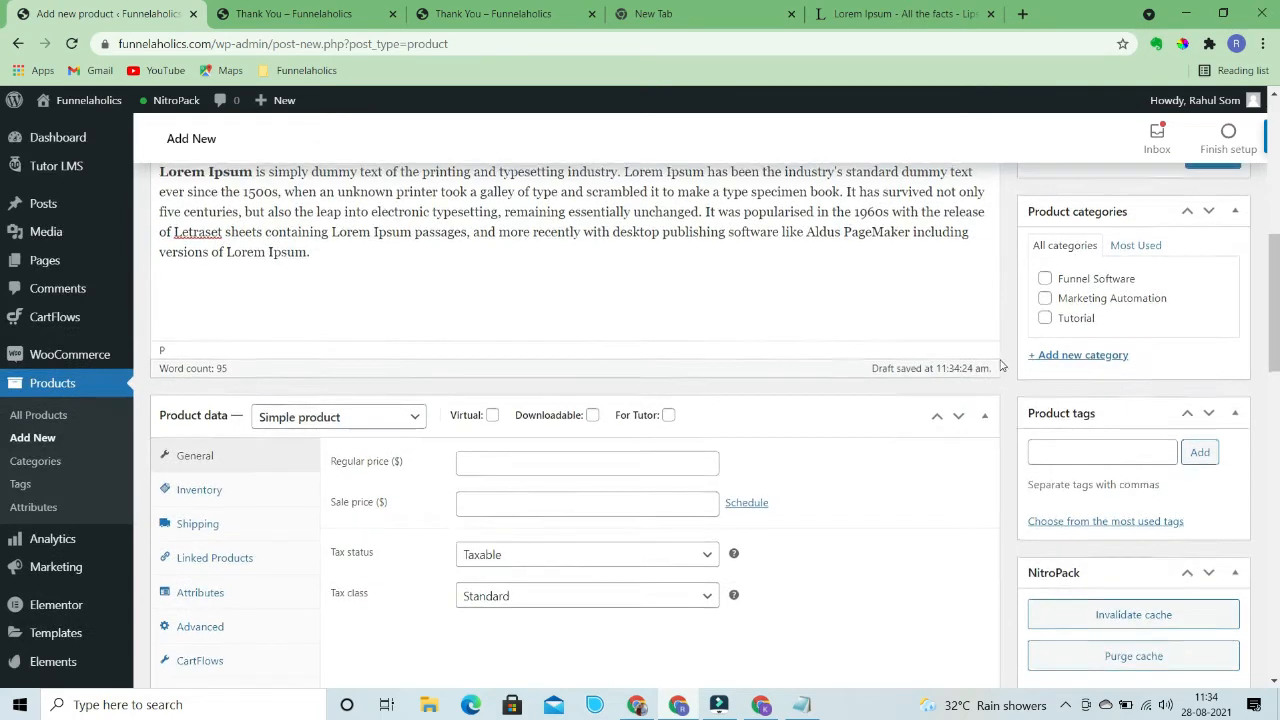
{"action": "scroll", "coordinate": [313, 494], "scroll_direction": "down", "scroll_amount": 5}
{"action": "scroll", "coordinate": [313, 494], "scroll_direction": "down", "scroll_amount": 1}
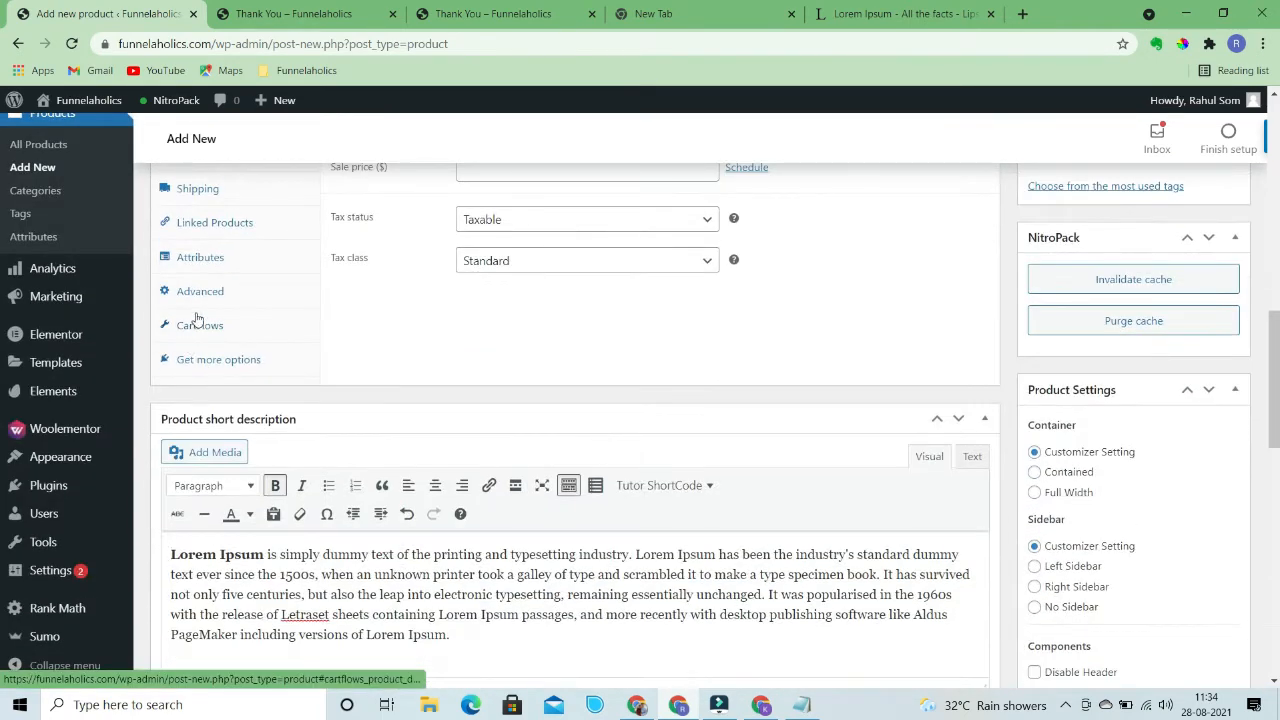
{"action": "left_click", "coordinate": [197, 321]}
{"action": "scroll", "coordinate": [480, 291], "scroll_direction": "up", "scroll_amount": 2}
{"action": "left_click", "coordinate": [497, 294]}
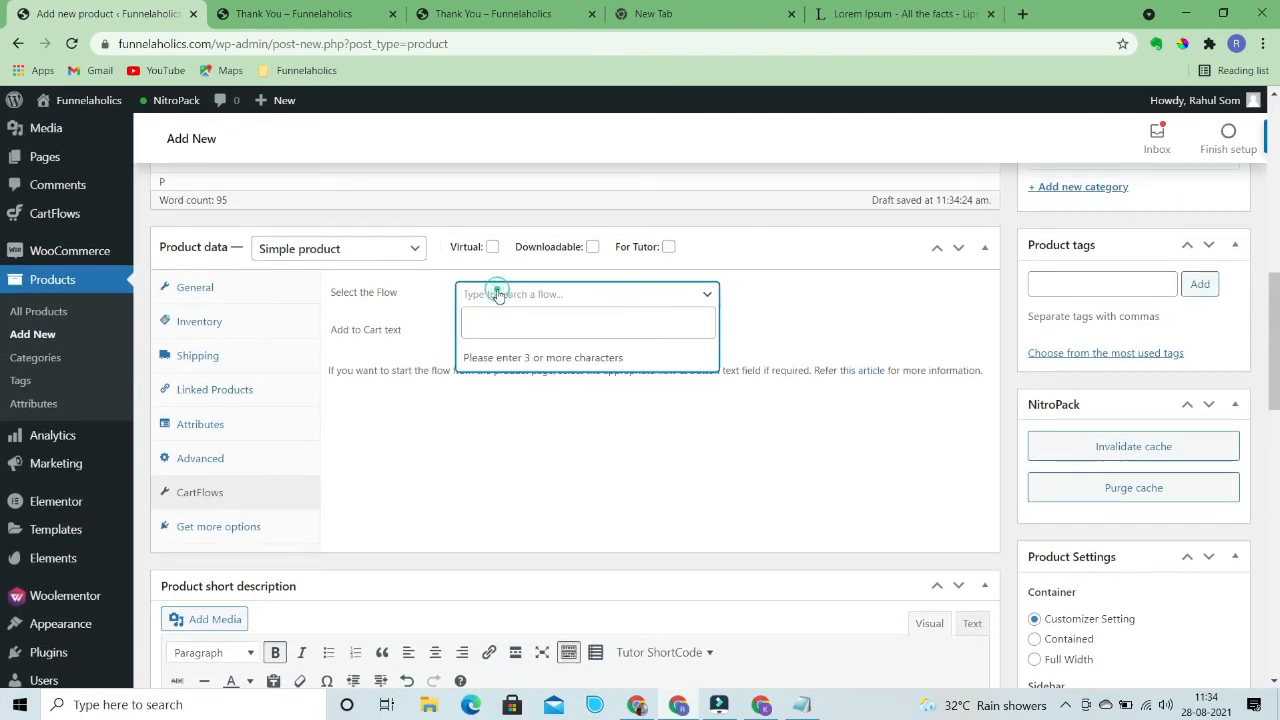
{"action": "left_click", "coordinate": [480, 321]}
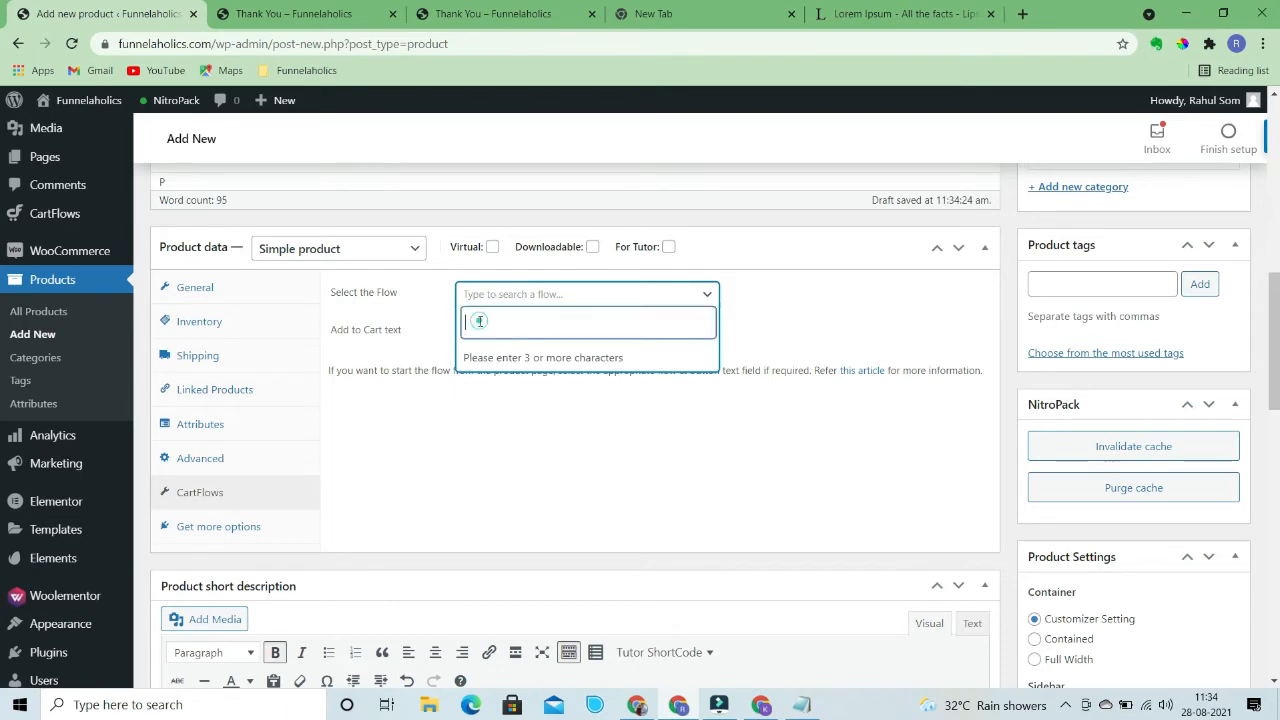
{"action": "type", "text": "book"}
{"action": "left_click", "coordinate": [505, 357]}
{"action": "scroll", "coordinate": [1188, 380], "scroll_direction": "up", "scroll_amount": 10}
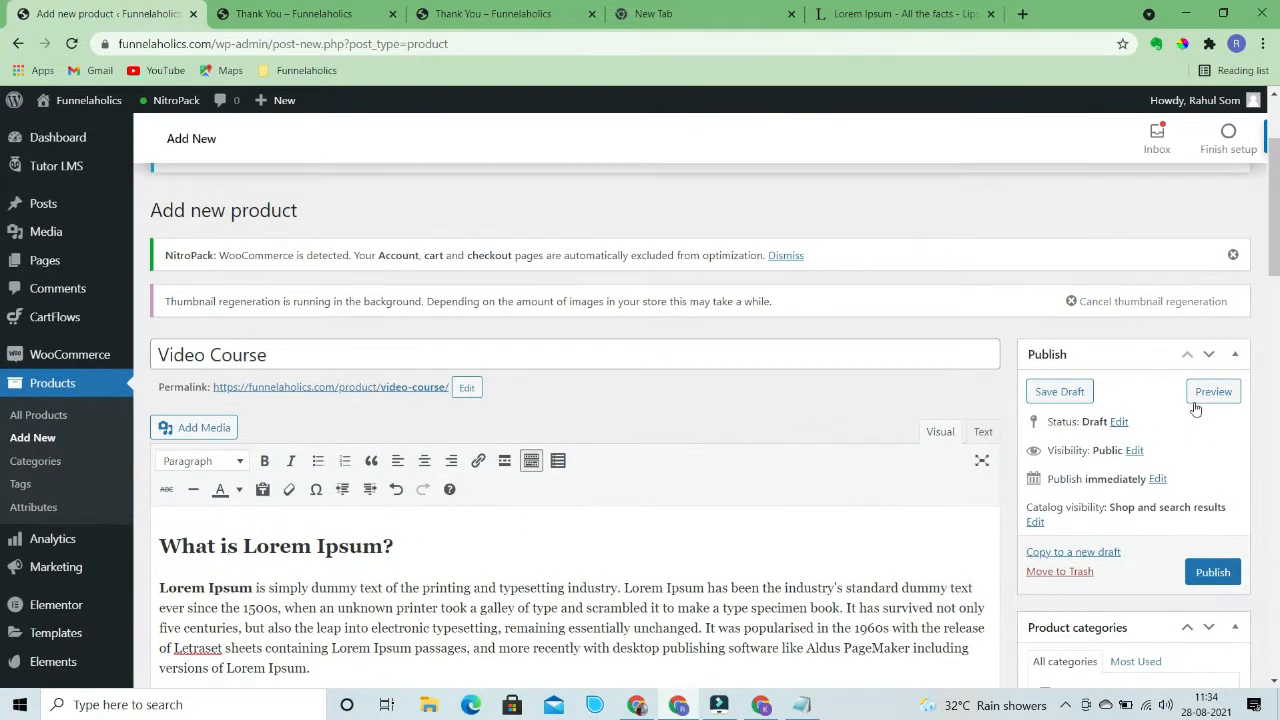
{"action": "left_click", "coordinate": [1213, 562]}
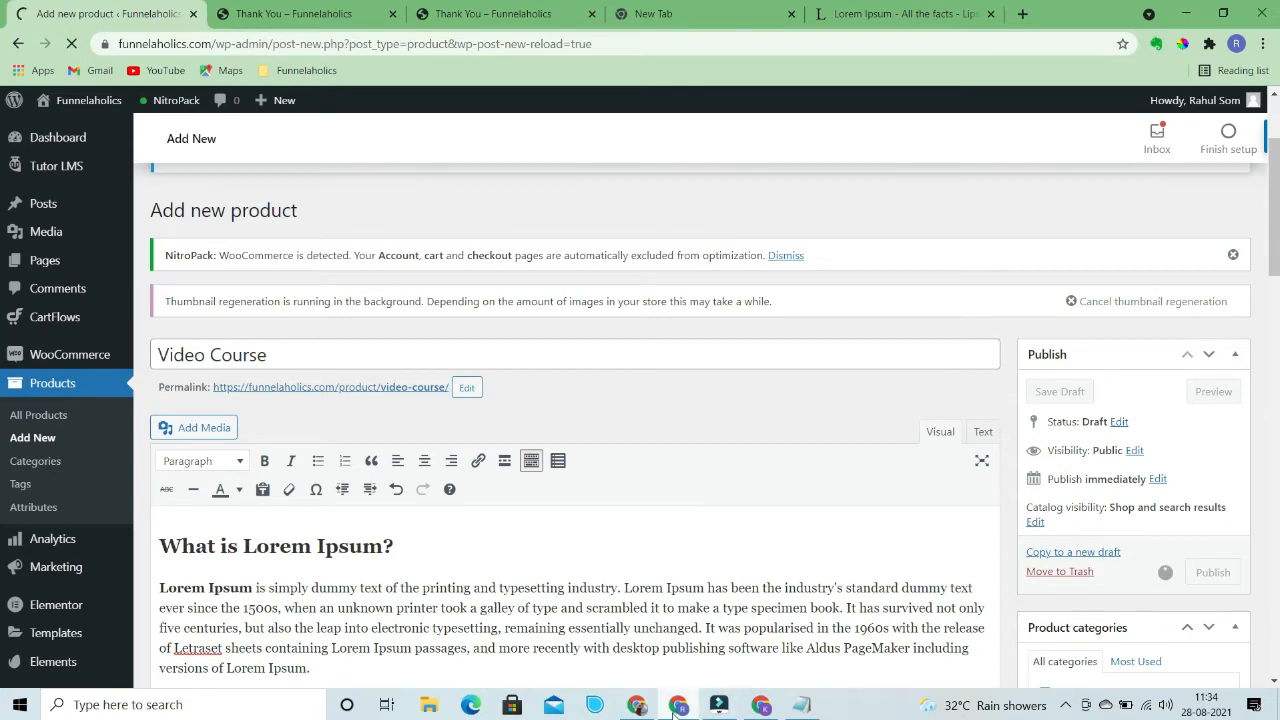
Switch to the other Chrome window, go to canva.com, and create a new Instagram Post design
{"action": "mouse_move", "coordinate": [679, 704]}
{"action": "left_click", "coordinate": [637, 704]}
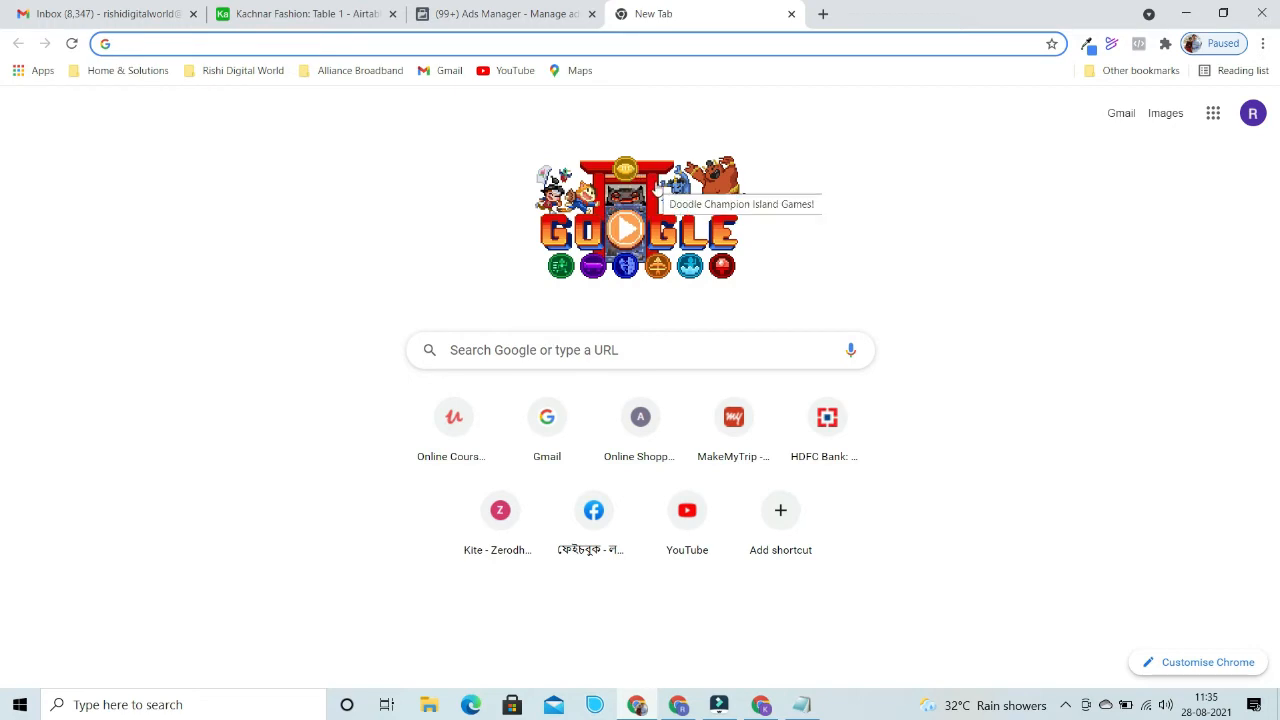
{"action": "type", "text": "canva.com"}
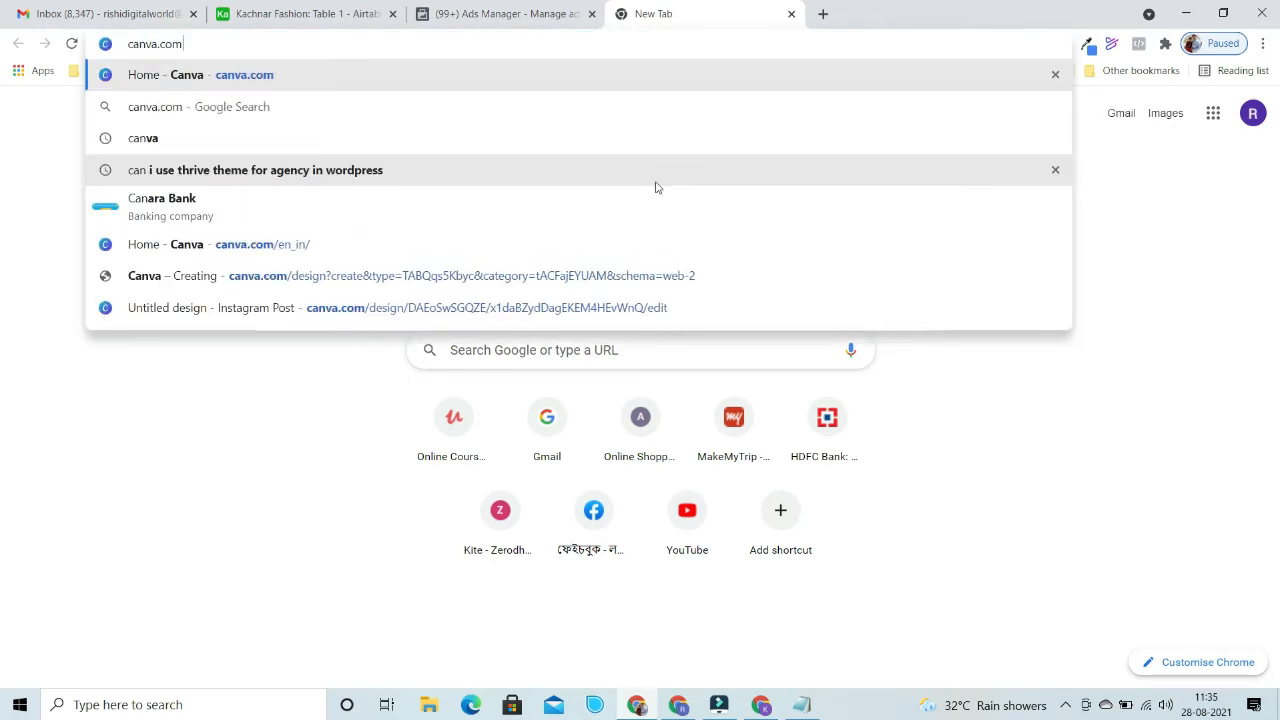
{"action": "key", "text": "Return"}
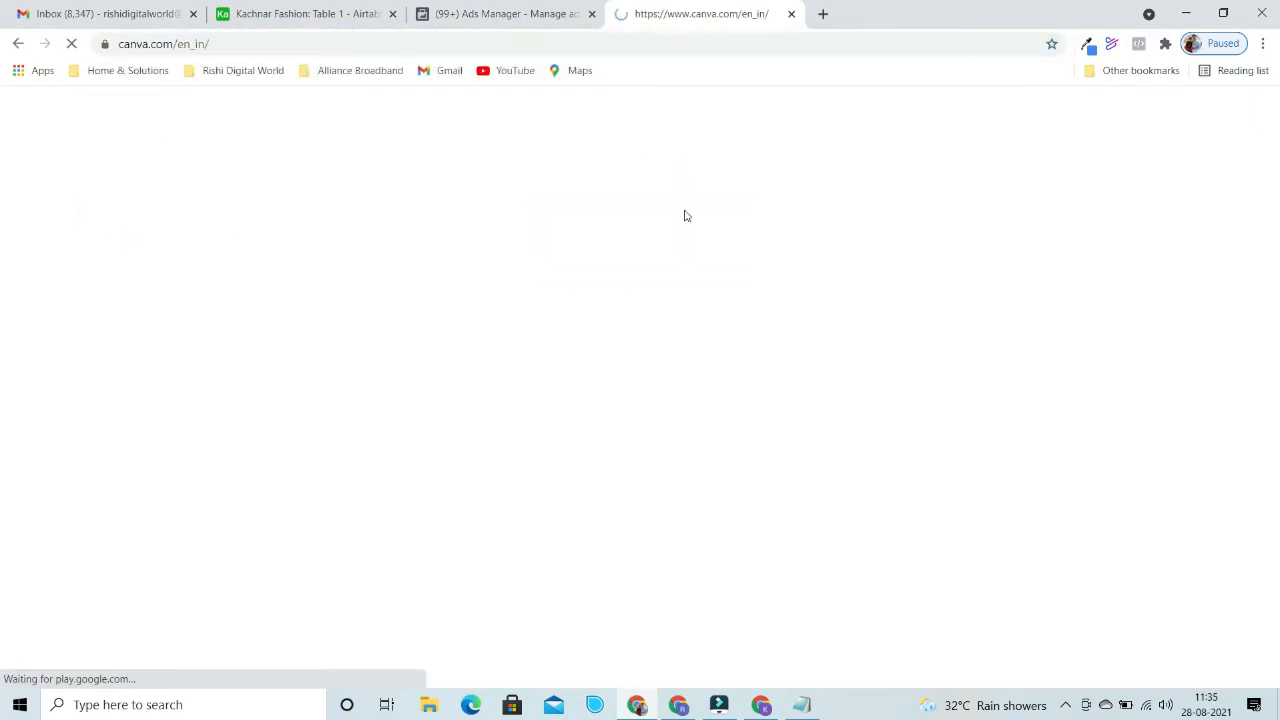
{"action": "left_click", "coordinate": [1120, 124]}
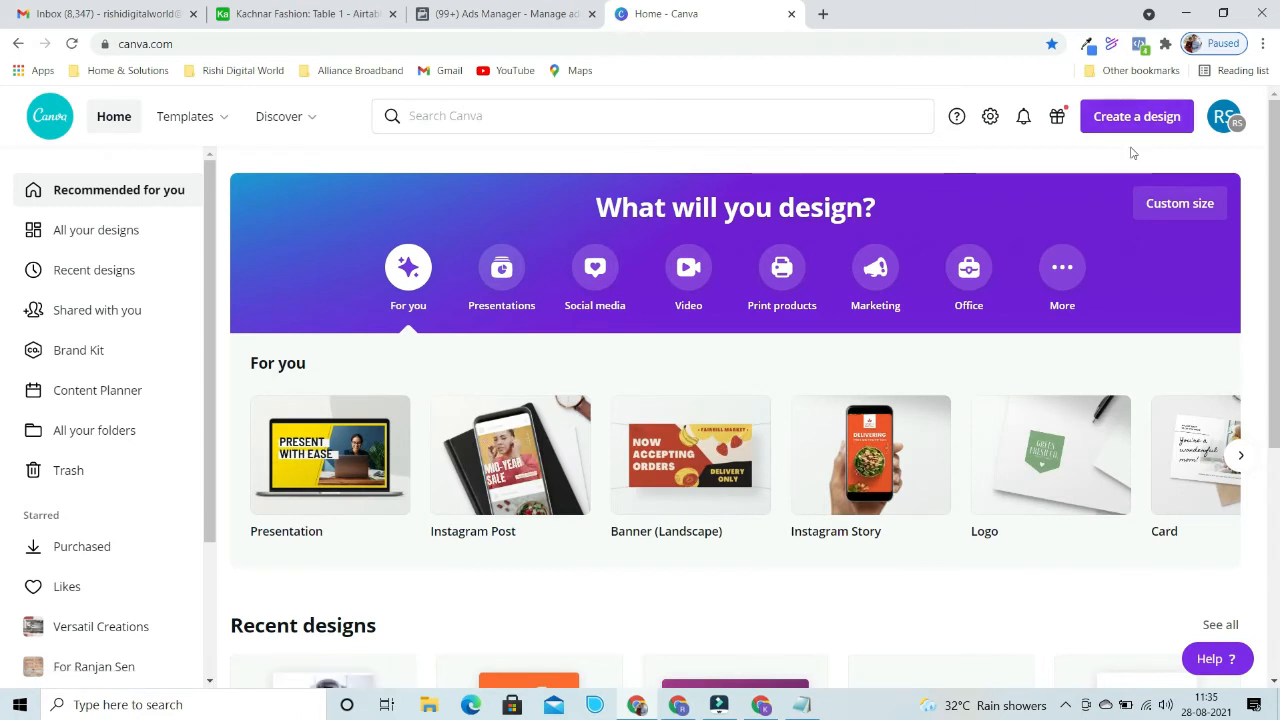
{"action": "left_click", "coordinate": [1141, 117]}
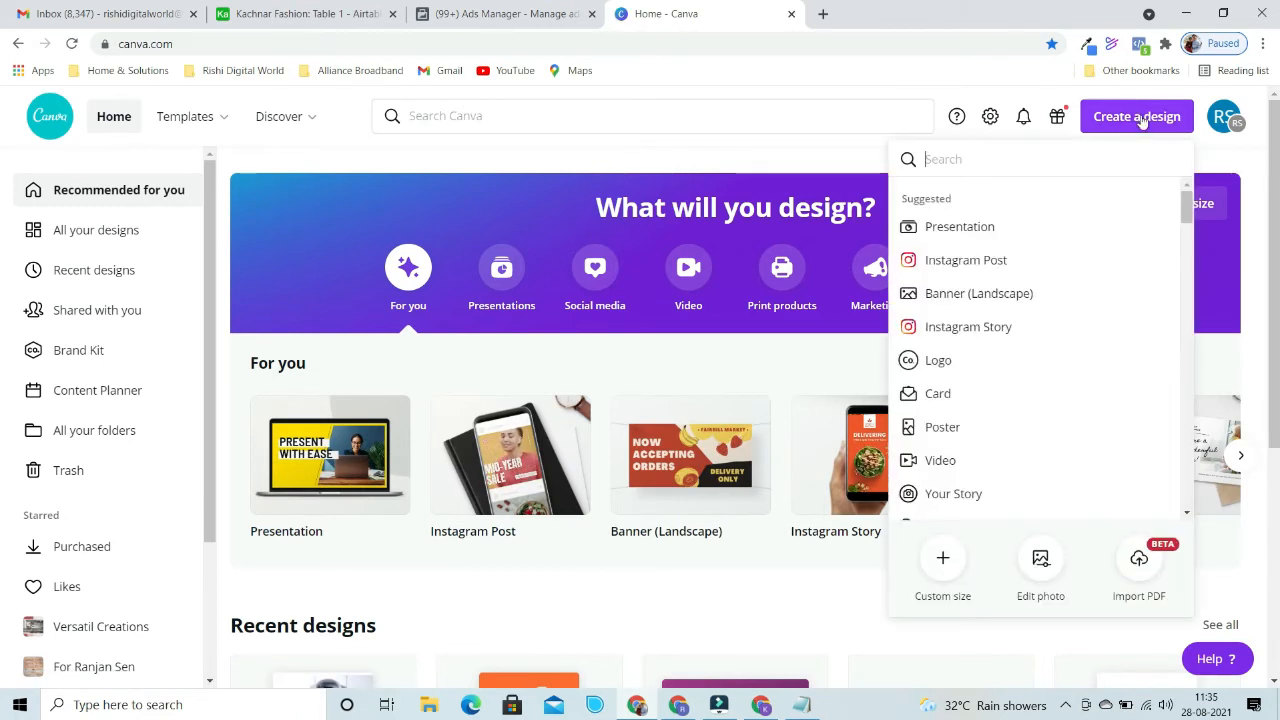
{"action": "left_click", "coordinate": [997, 261]}
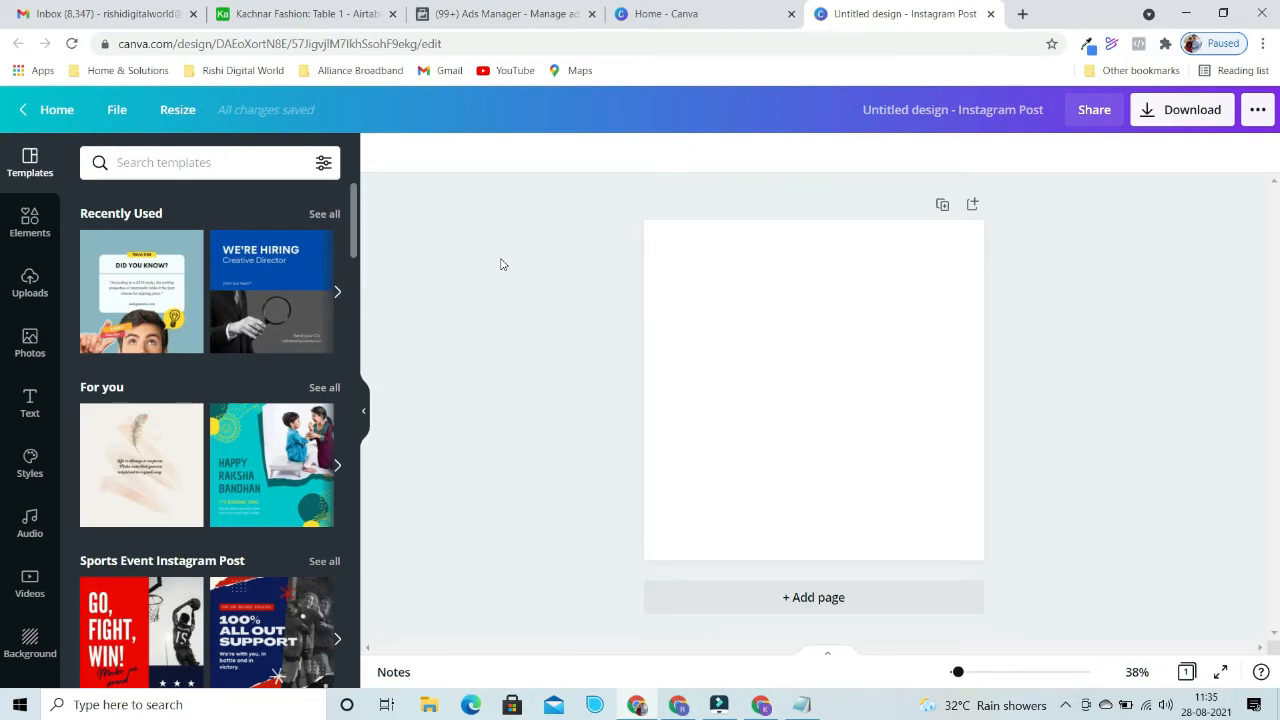
Open the photo library and add three blank pages so the design has four pages
{"action": "left_click", "coordinate": [30, 343]}
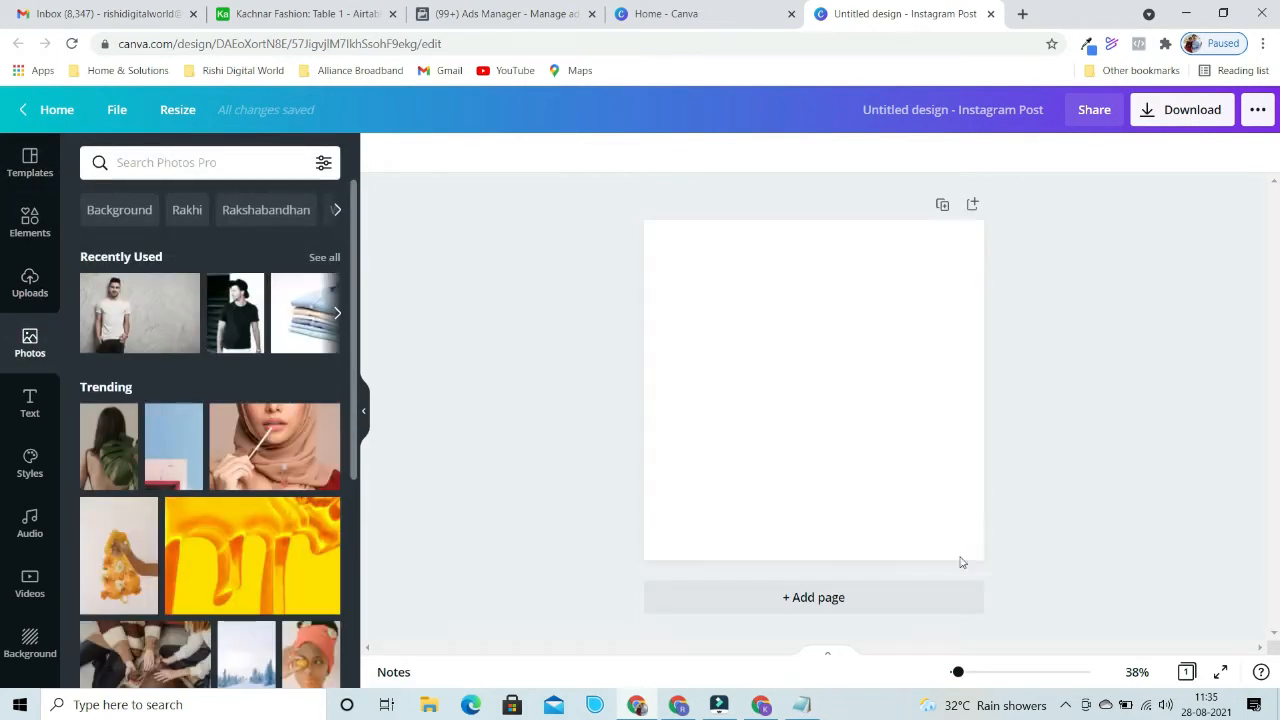
{"action": "left_click", "coordinate": [812, 598]}
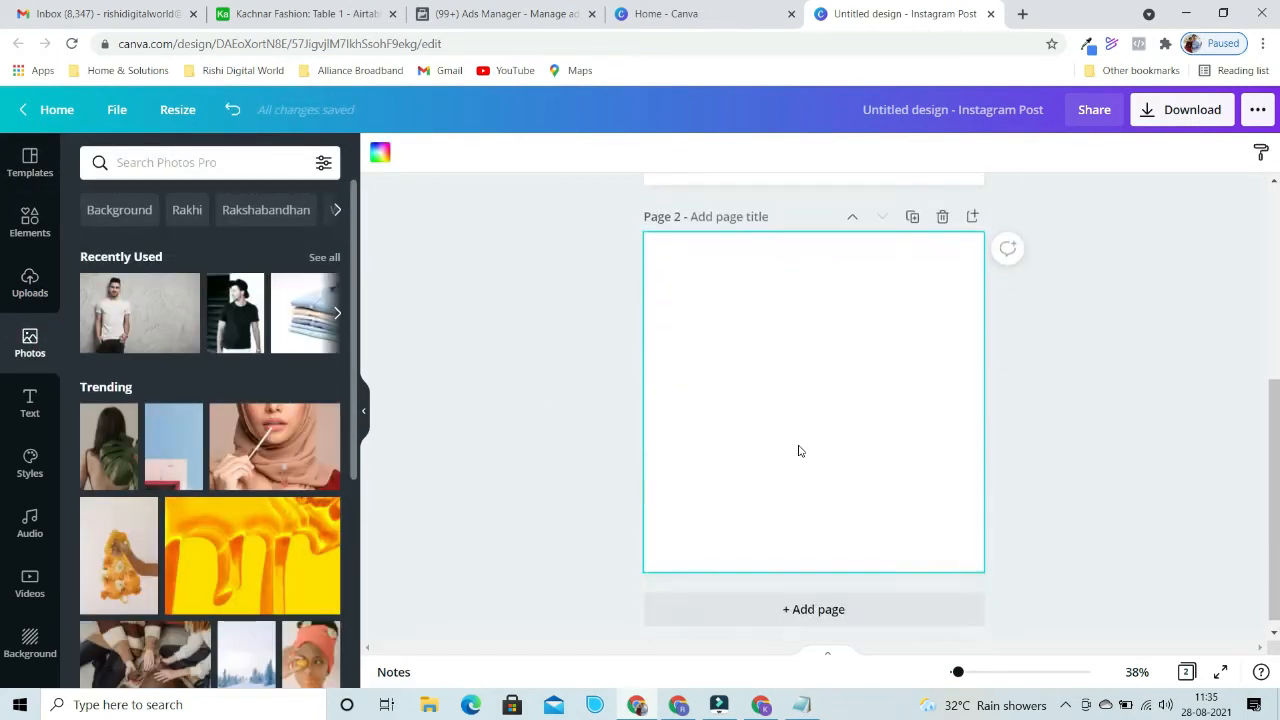
{"action": "left_click", "coordinate": [814, 596]}
{"action": "left_click", "coordinate": [814, 597]}
{"action": "scroll", "coordinate": [597, 392], "scroll_direction": "up", "scroll_amount": 10}
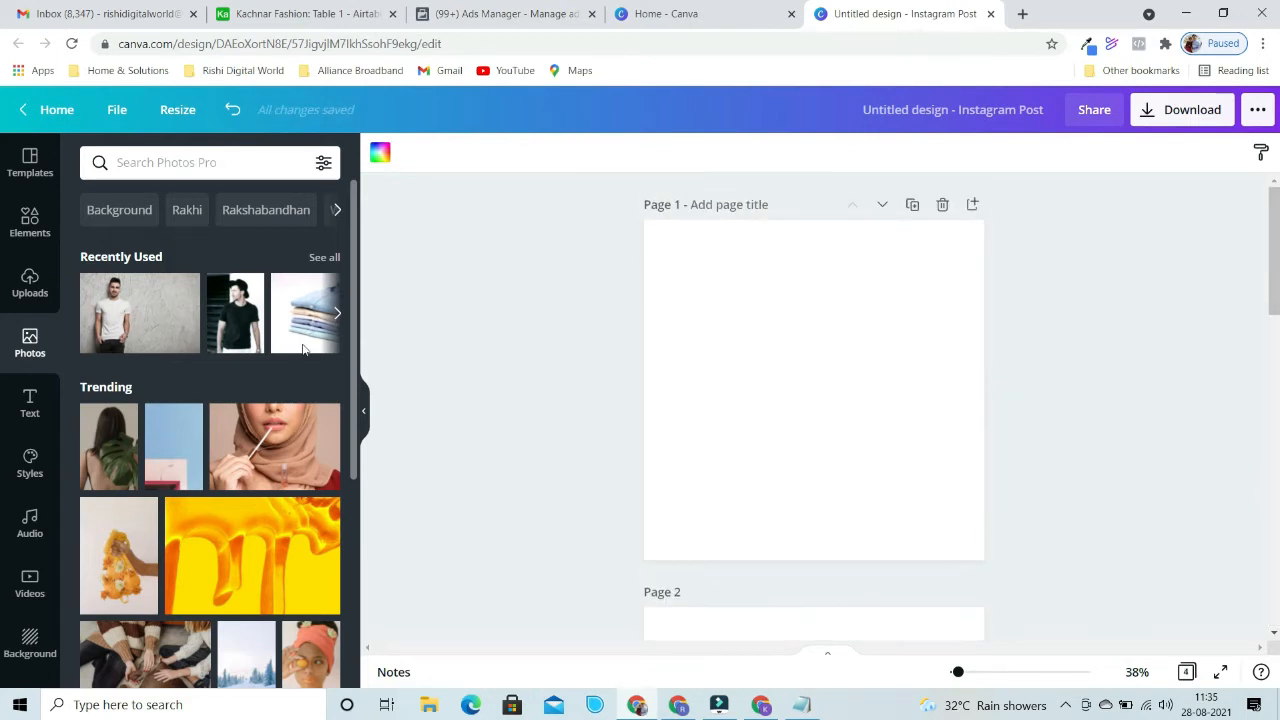
Search the photos for "books", insert the glowing open book on page 1, and enlarge it to fill the page
{"action": "left_click", "coordinate": [185, 163]}
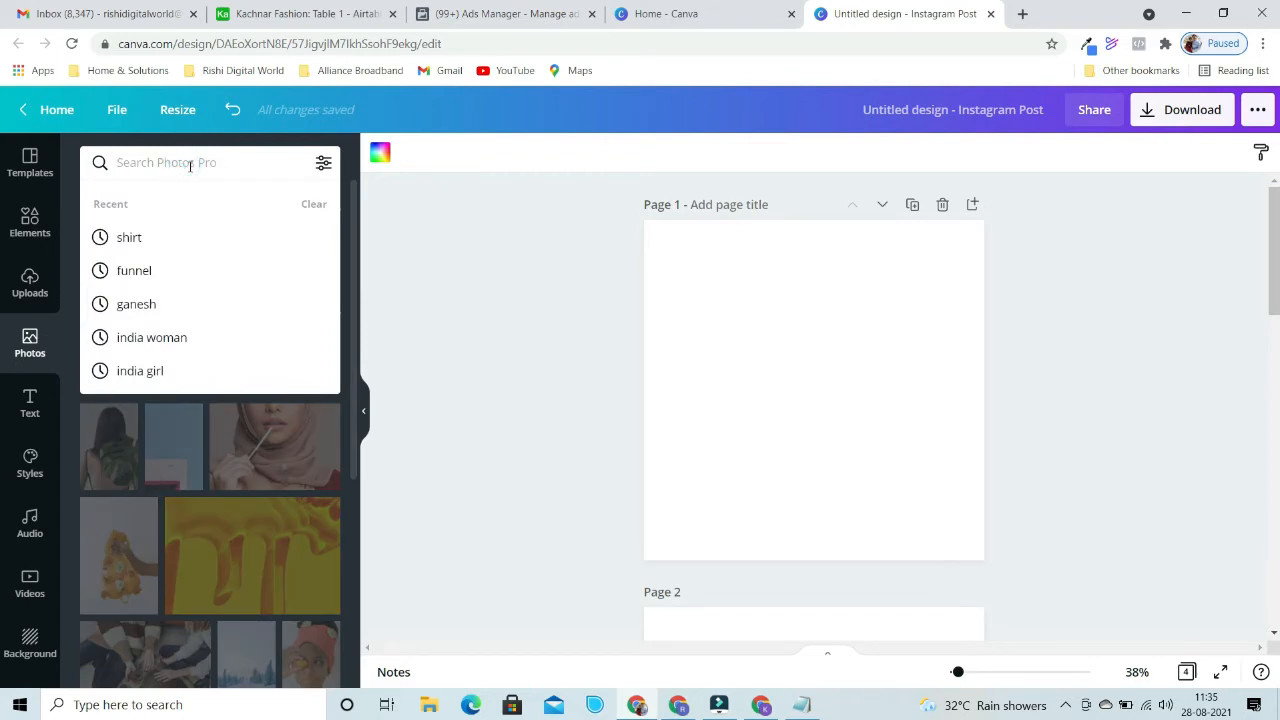
{"action": "type", "text": "b"}
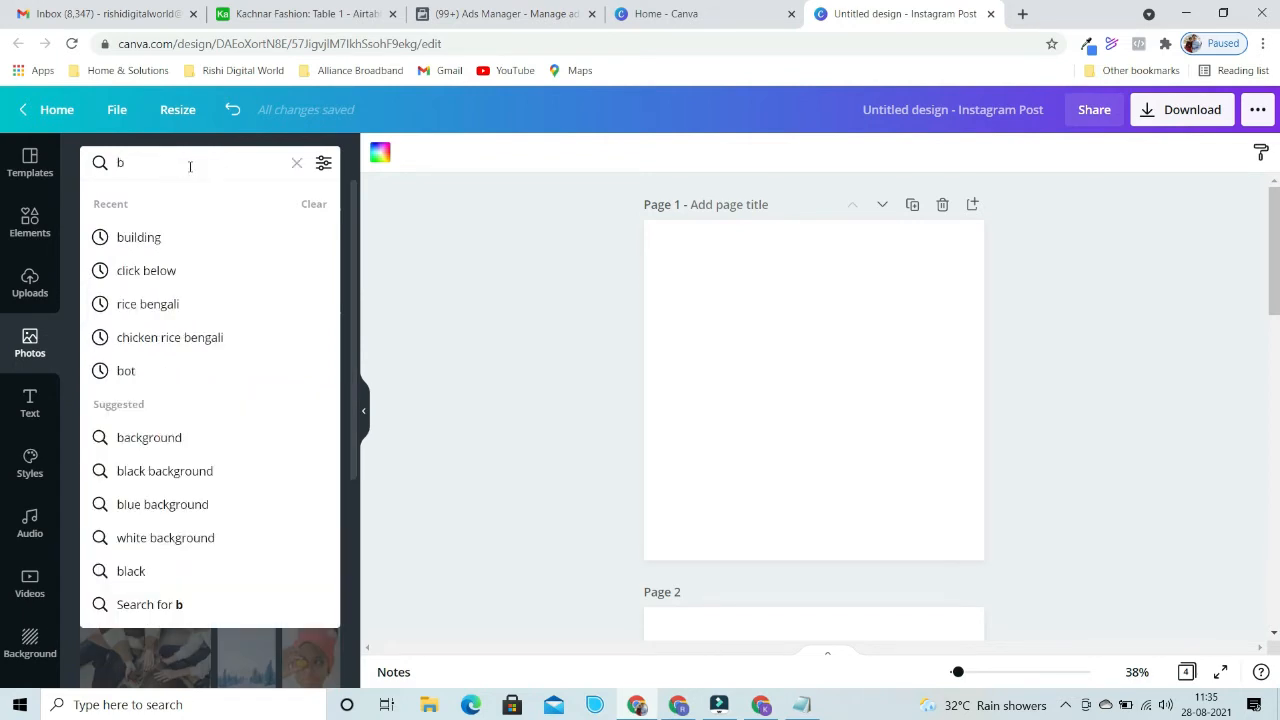
{"action": "type", "text": "ook"}
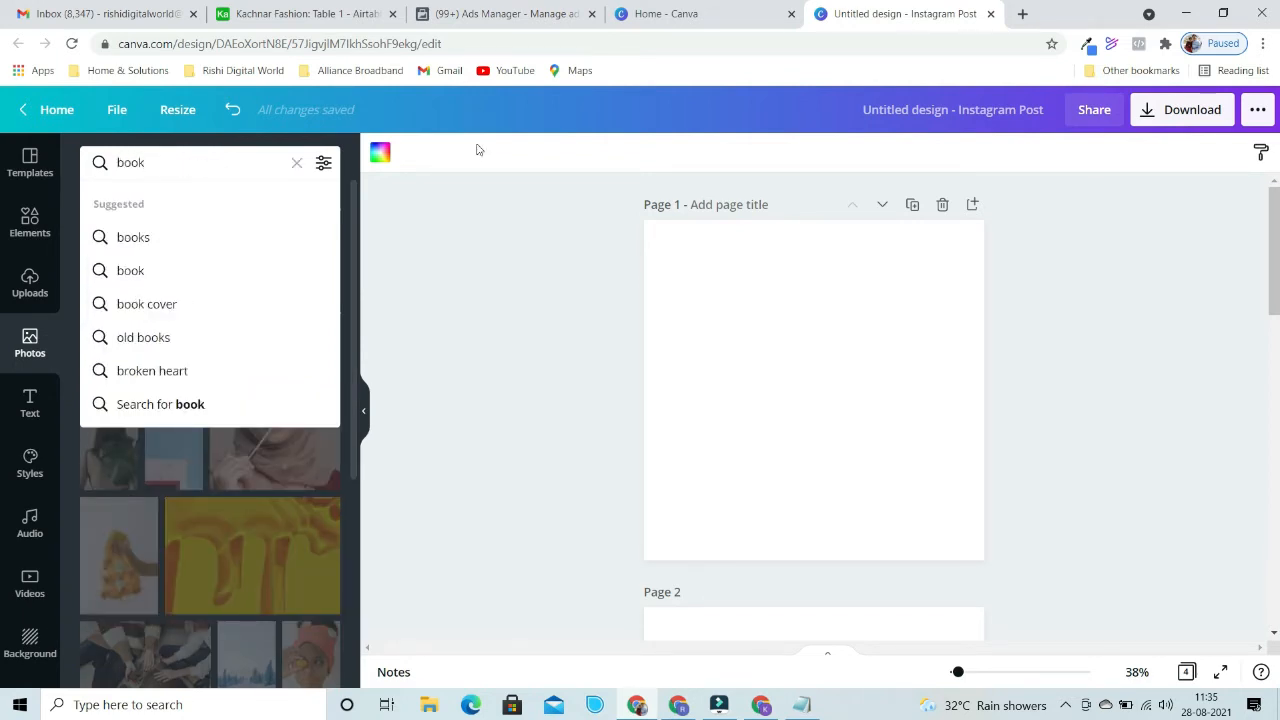
{"action": "left_click", "coordinate": [133, 237]}
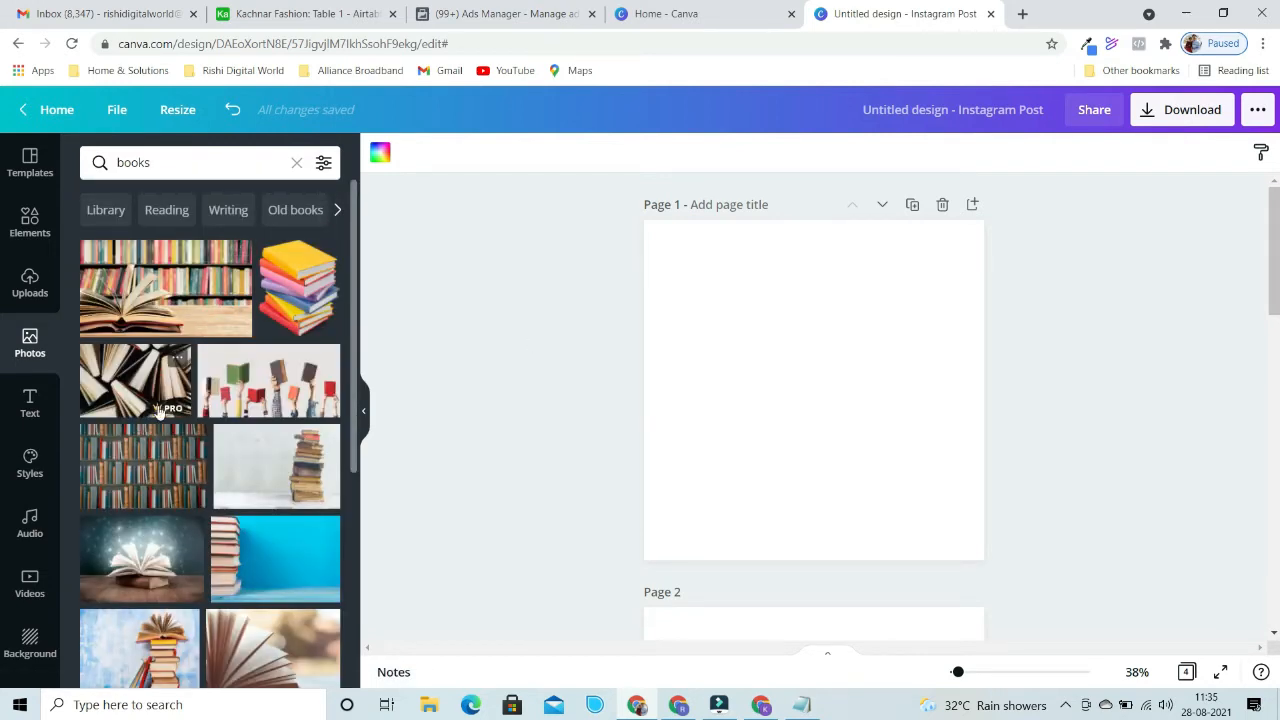
{"action": "scroll", "coordinate": [177, 447], "scroll_direction": "down", "scroll_amount": 3}
{"action": "scroll", "coordinate": [175, 448], "scroll_direction": "up", "scroll_amount": 3}
{"action": "scroll", "coordinate": [175, 448], "scroll_direction": "down", "scroll_amount": 2}
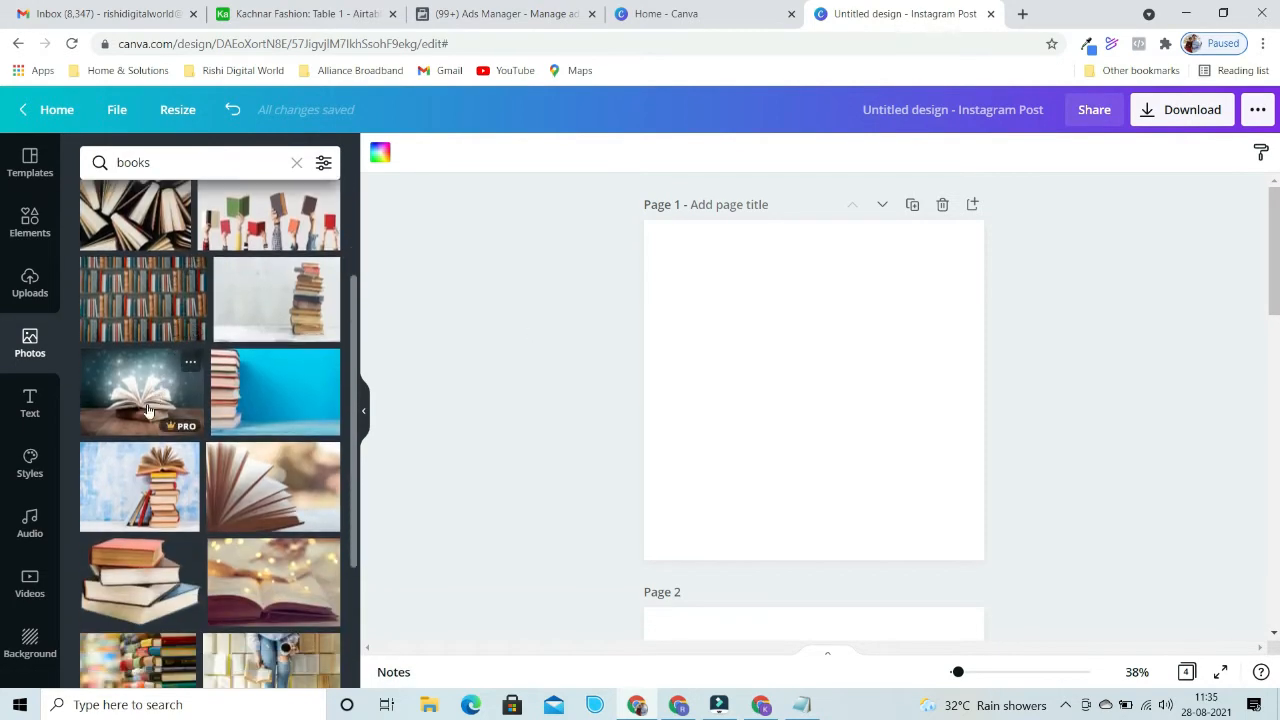
{"action": "left_click", "coordinate": [148, 410]}
{"action": "left_click_drag", "start_coordinate": [949, 484], "coordinate": [1036, 601]}
{"action": "left_click_drag", "start_coordinate": [676, 298], "coordinate": [590, 191]}
{"action": "left_click", "coordinate": [1124, 505]}
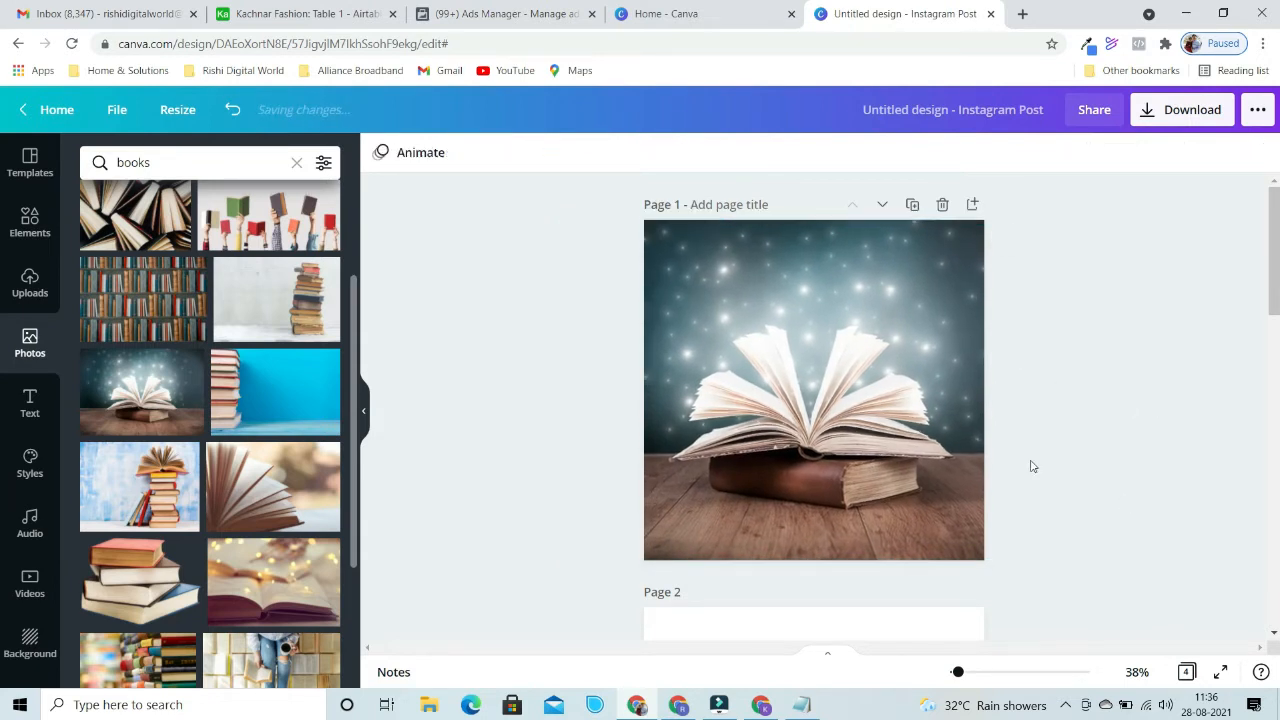
Search the photos for "audio book" and fill page 2 with the book wearing white headphones, shifted to frame the book
{"action": "scroll", "coordinate": [1124, 505], "scroll_direction": "down", "scroll_amount": 4}
{"action": "left_click", "coordinate": [159, 169]}
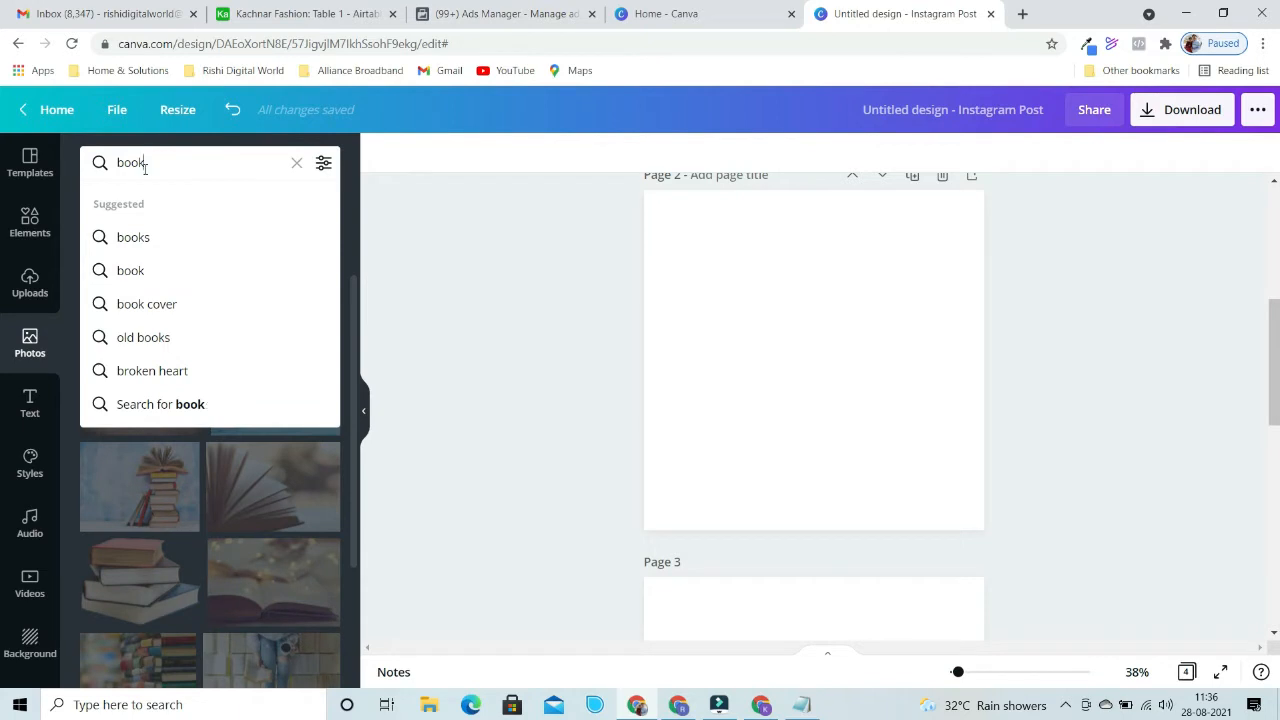
{"action": "key", "text": "Home"}
{"action": "type", "text": "audio"}
{"action": "key", "text": "Return"}
{"action": "left_click", "coordinate": [150, 330]}
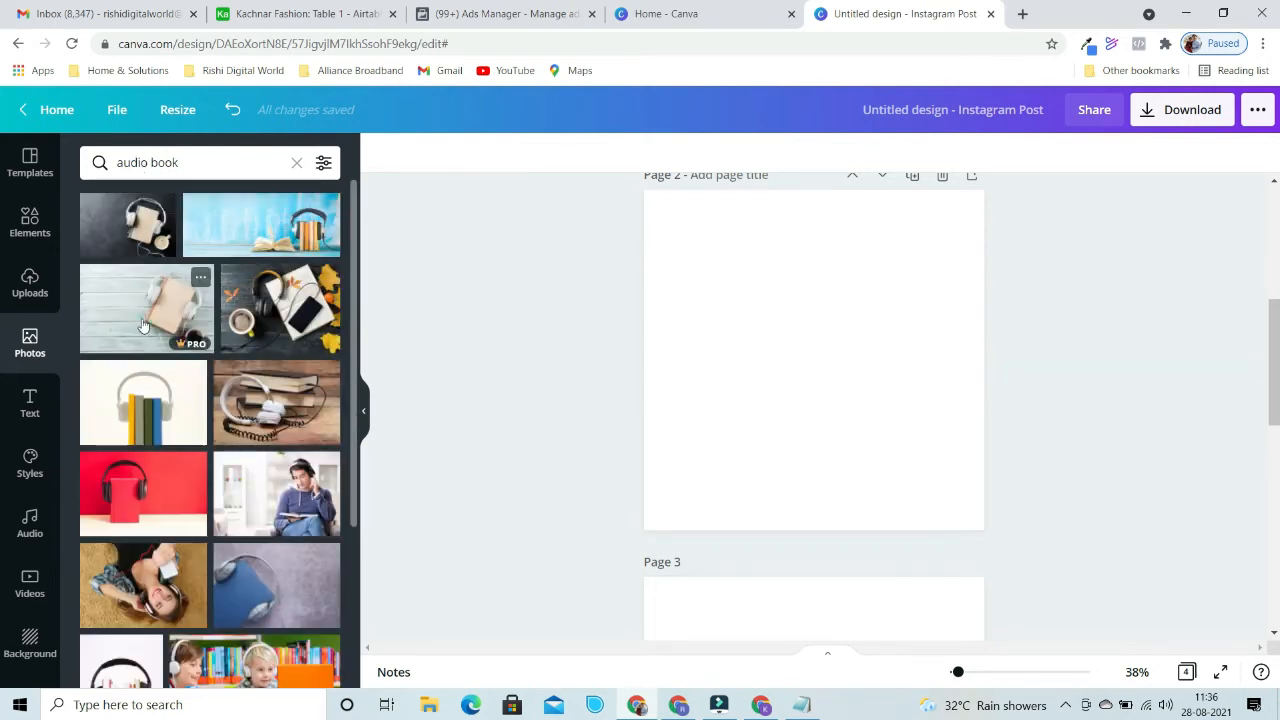
{"action": "left_click_drag", "start_coordinate": [951, 455], "coordinate": [1041, 584]}
{"action": "left_click_drag", "start_coordinate": [677, 264], "coordinate": [568, 175]}
{"action": "left_click_drag", "start_coordinate": [900, 328], "coordinate": [841, 317]}
{"action": "left_click", "coordinate": [1180, 470]}
Search the photos for "workshop" and fill page 3 with the group around a round table, shifted to frame the people
{"action": "scroll", "coordinate": [1050, 380], "scroll_direction": "down", "scroll_amount": 3}
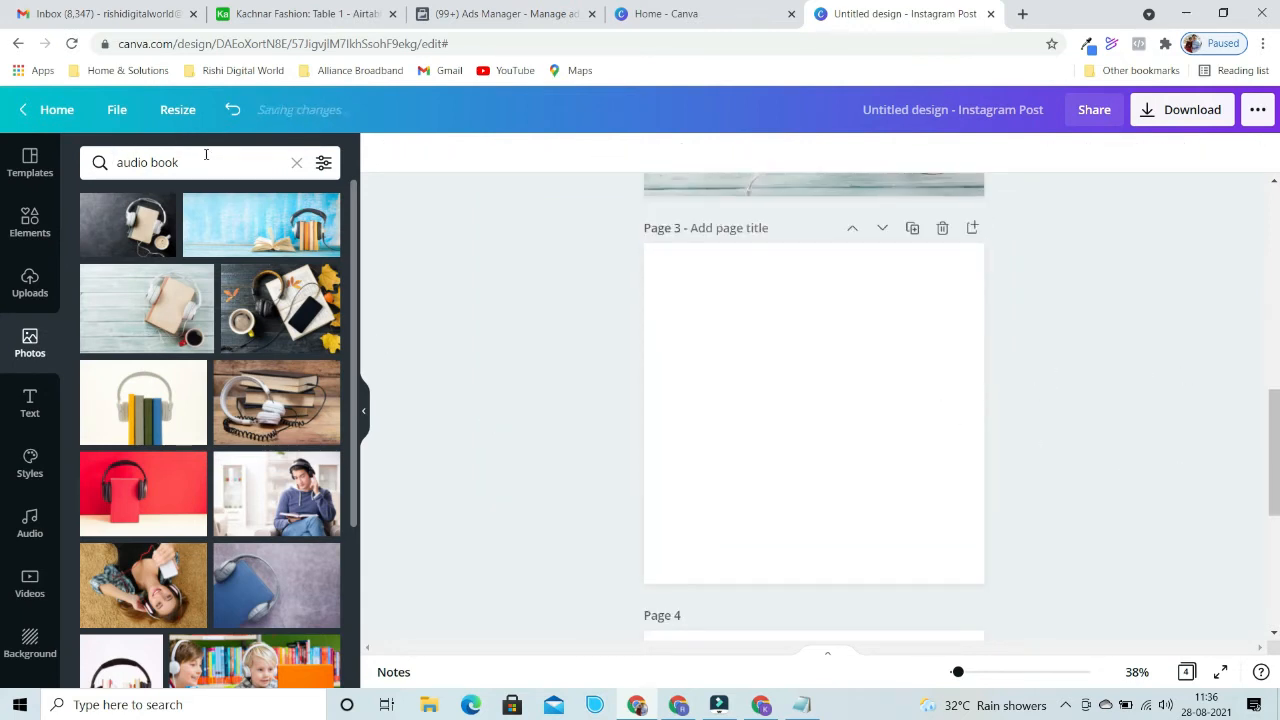
{"action": "left_click", "coordinate": [295, 162]}
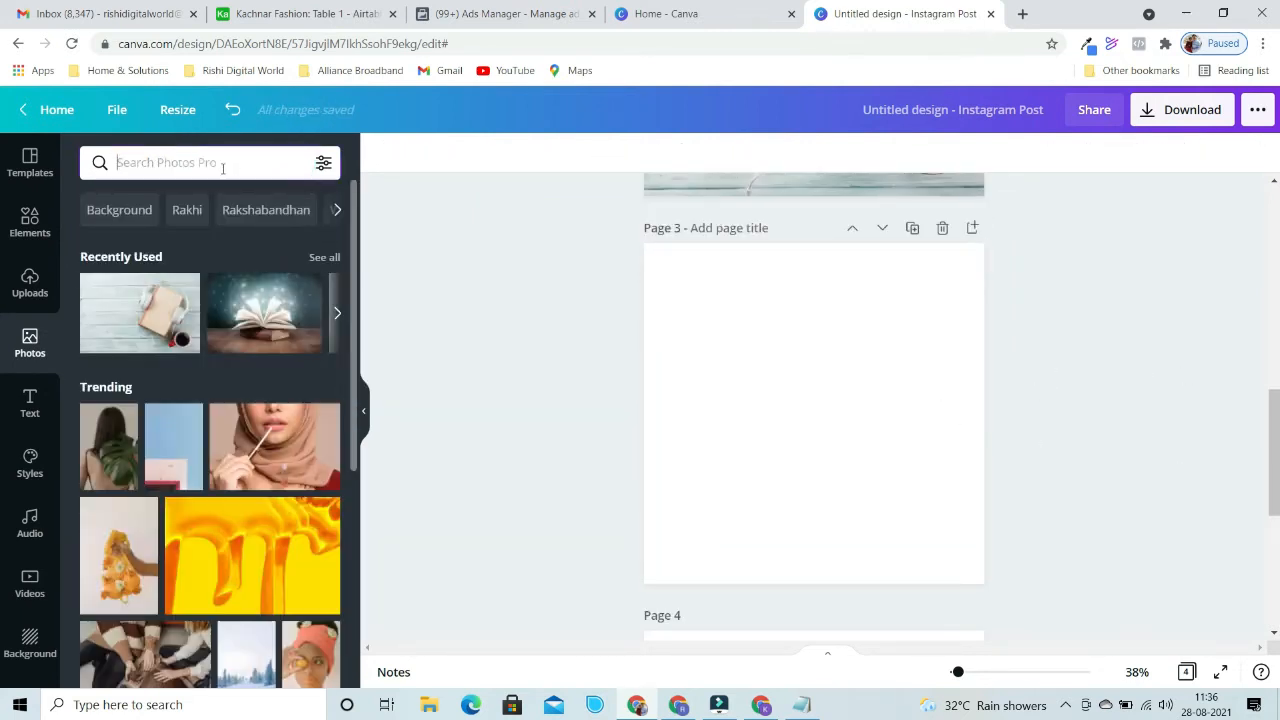
{"action": "type", "text": "worksh"}
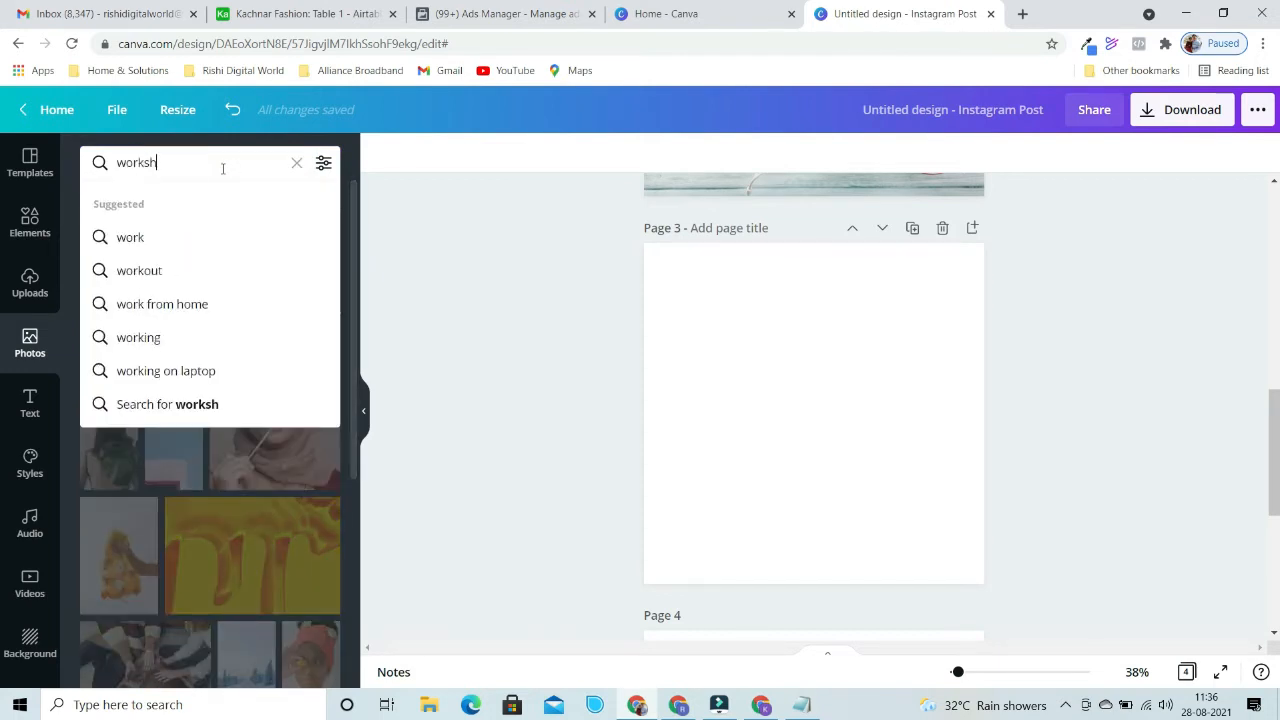
{"action": "type", "text": "op"}
{"action": "key", "text": "Return"}
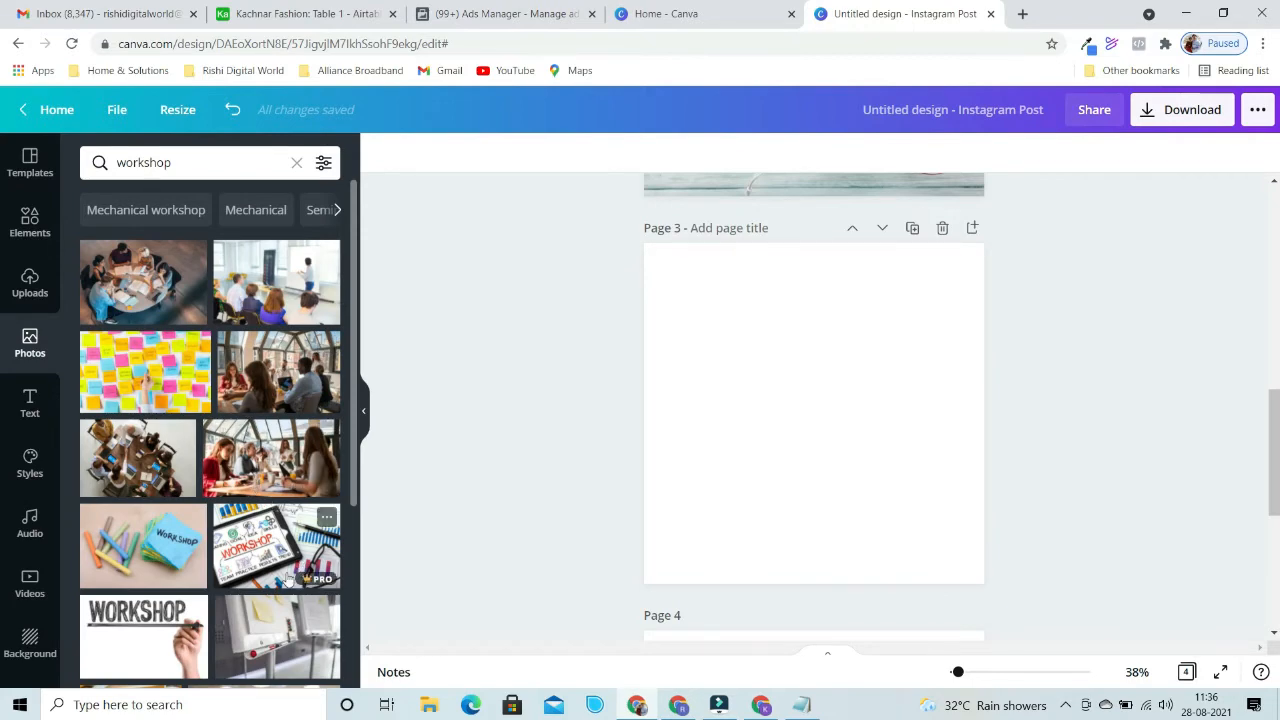
{"action": "scroll", "coordinate": [258, 466], "scroll_direction": "down", "scroll_amount": 4}
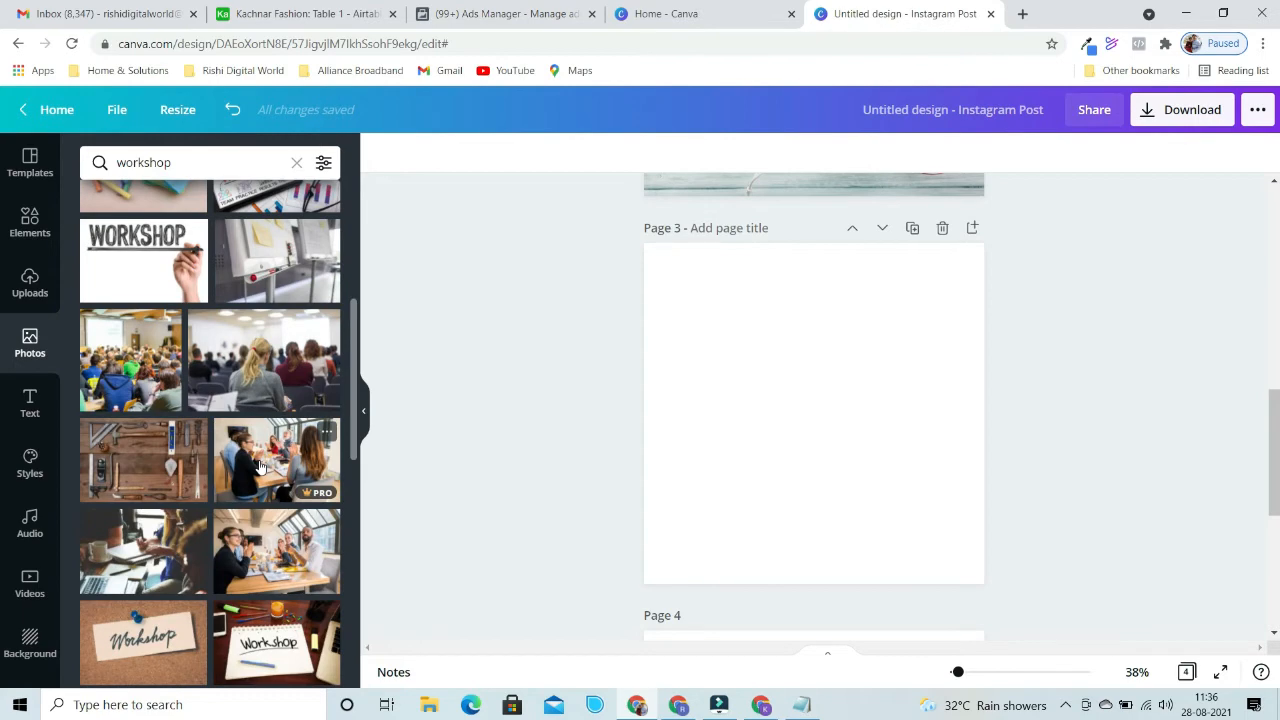
{"action": "scroll", "coordinate": [258, 466], "scroll_direction": "up", "scroll_amount": 3}
{"action": "scroll", "coordinate": [258, 458], "scroll_direction": "up", "scroll_amount": 2}
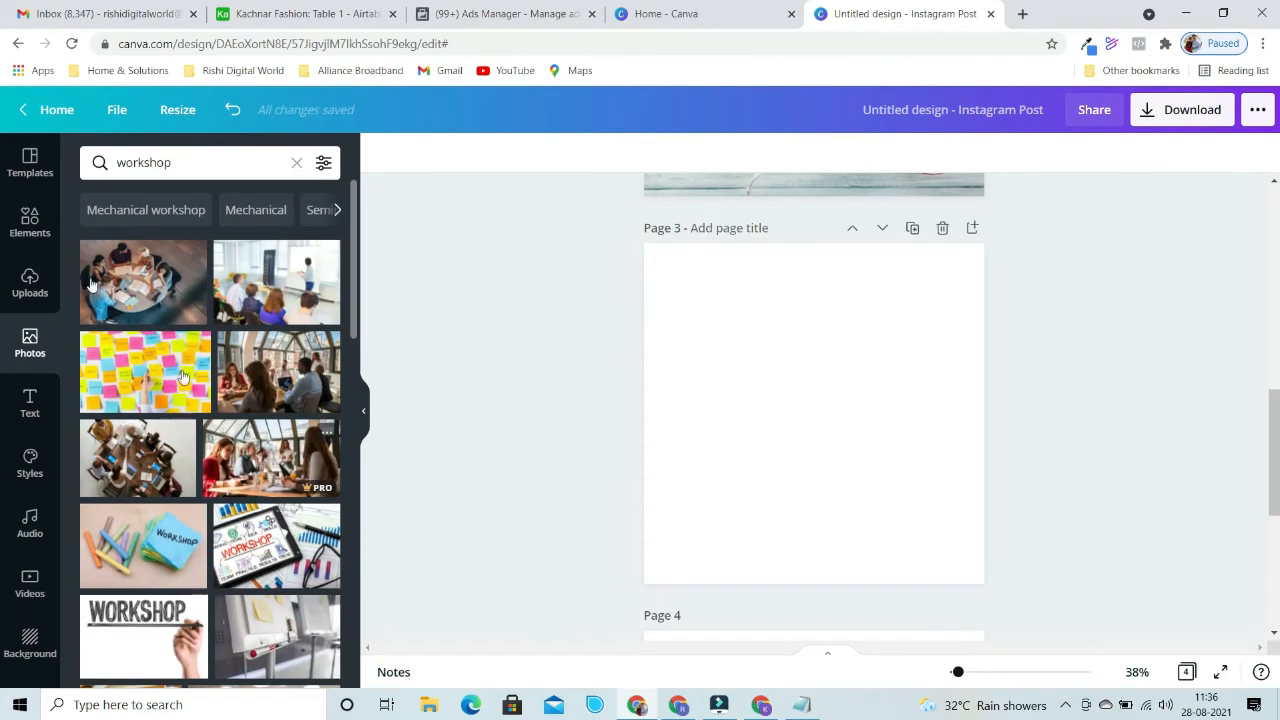
{"action": "left_click", "coordinate": [140, 302]}
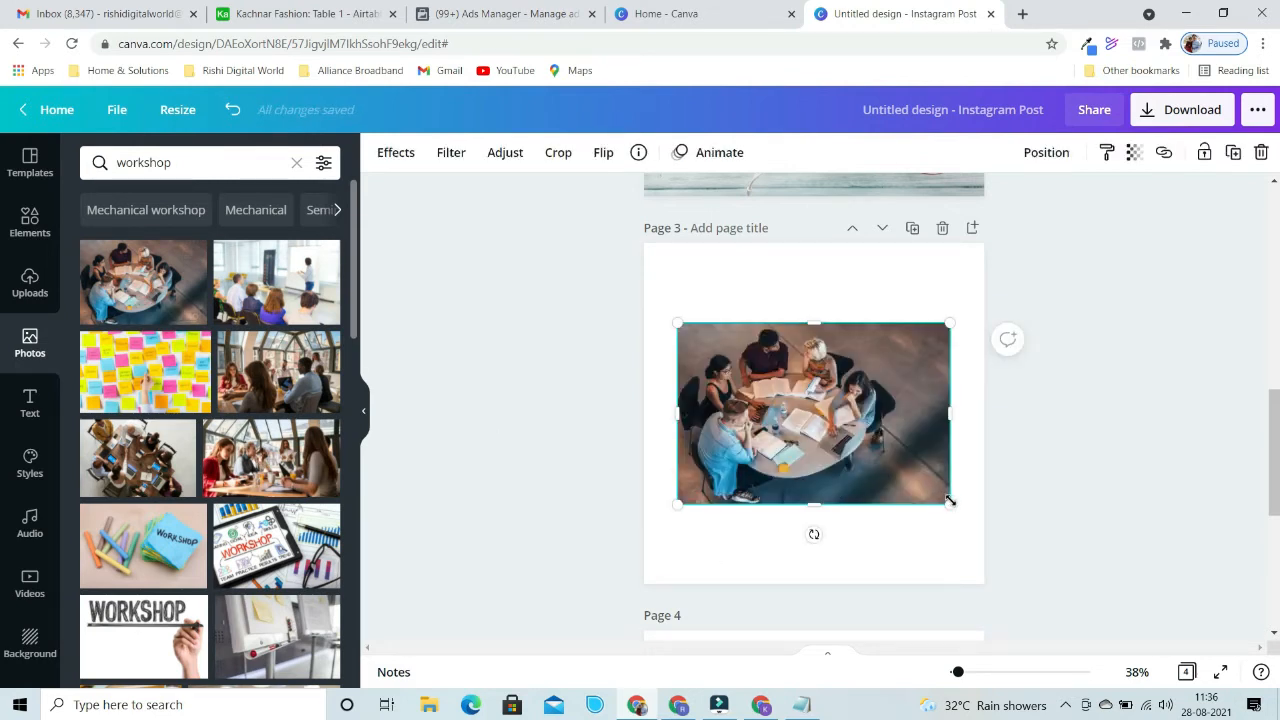
{"action": "left_click_drag", "start_coordinate": [950, 502], "coordinate": [1037, 620]}
{"action": "left_click_drag", "start_coordinate": [680, 320], "coordinate": [587, 208]}
{"action": "left_click_drag", "start_coordinate": [797, 428], "coordinate": [852, 433]}
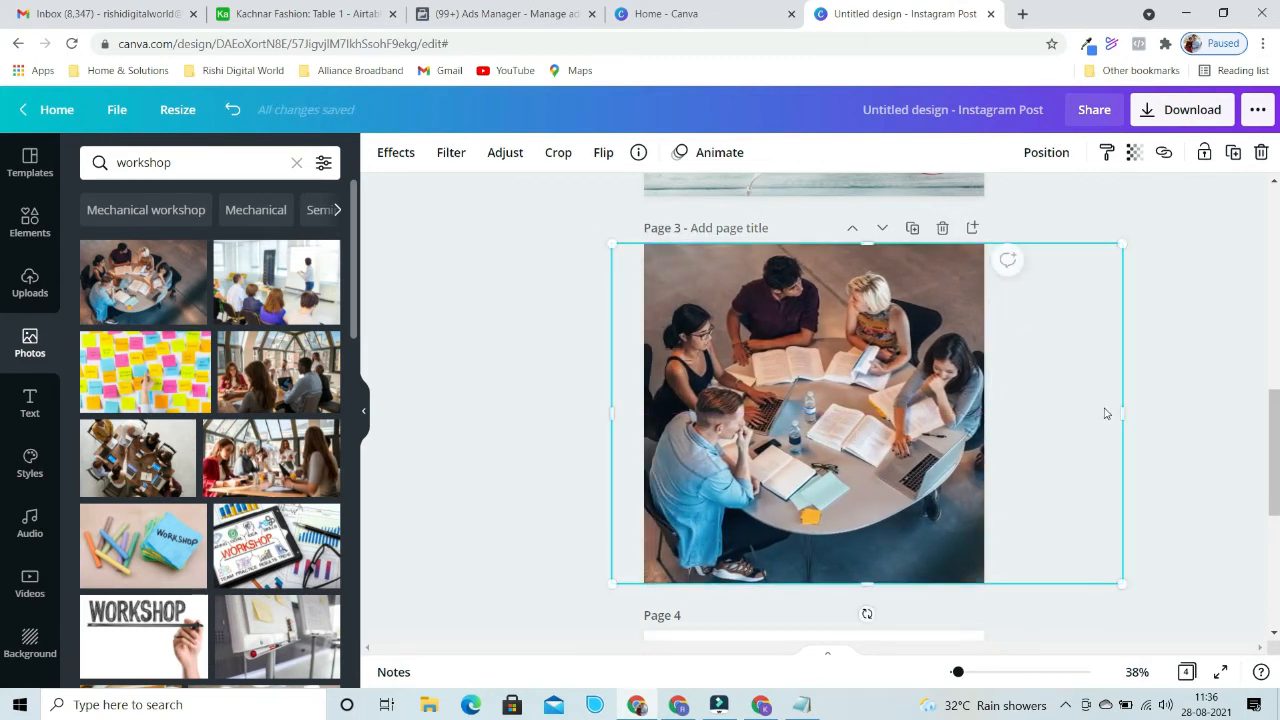
{"action": "left_click", "coordinate": [1165, 415]}
Review the design's pages down to page 4 and check the downsell item in the Notepad list
{"action": "scroll", "coordinate": [1120, 500], "scroll_direction": "up", "scroll_amount": 8}
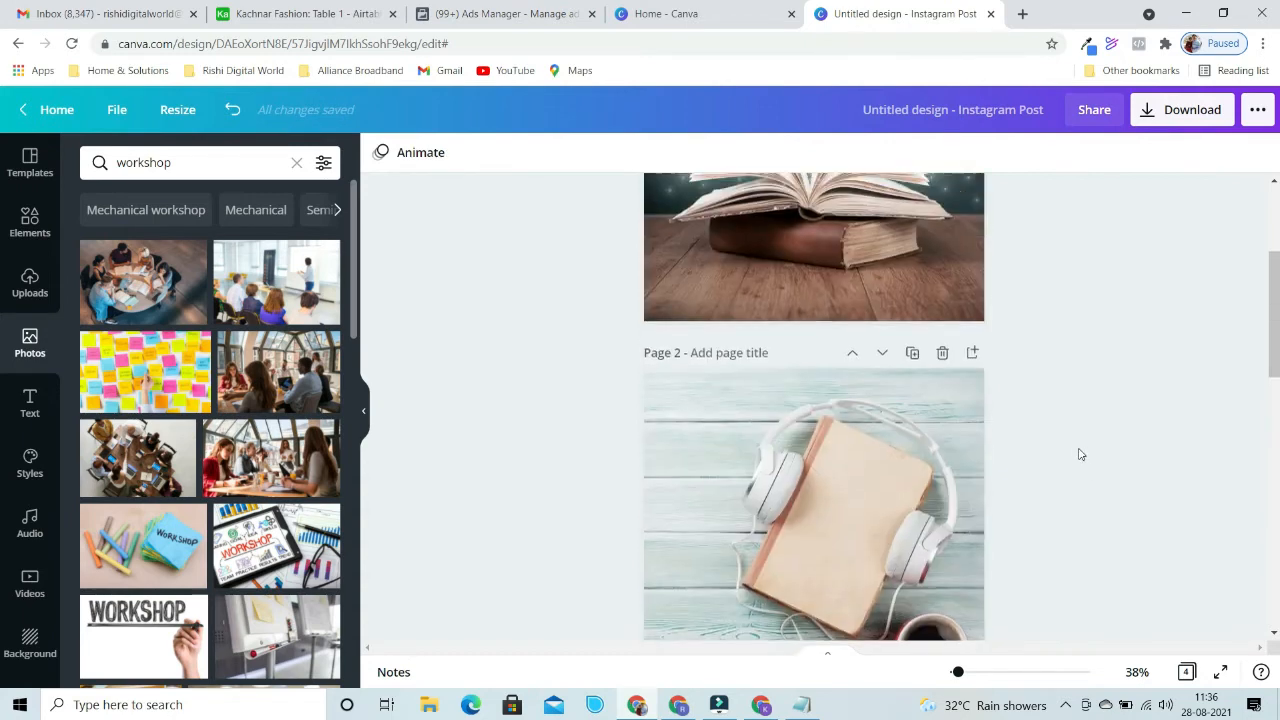
{"action": "scroll", "coordinate": [1079, 454], "scroll_direction": "down", "scroll_amount": 12}
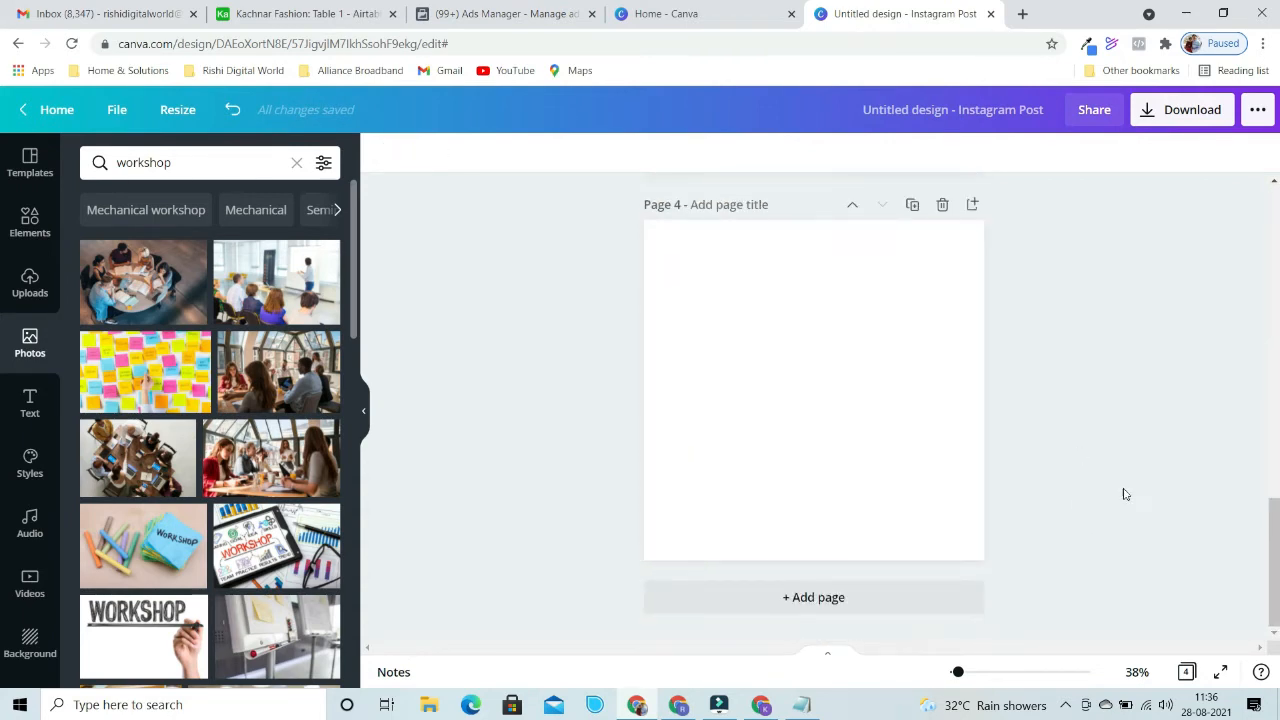
{"action": "left_click", "coordinate": [812, 710]}
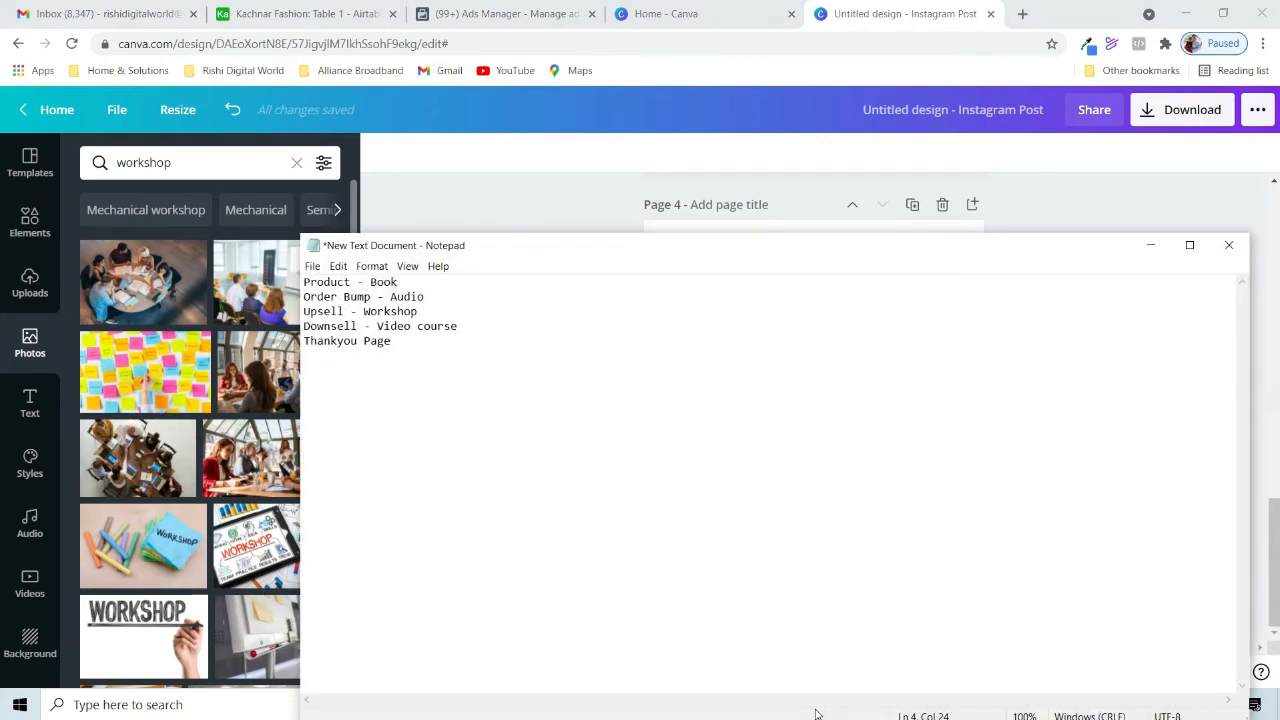
{"action": "left_click", "coordinate": [1154, 248]}
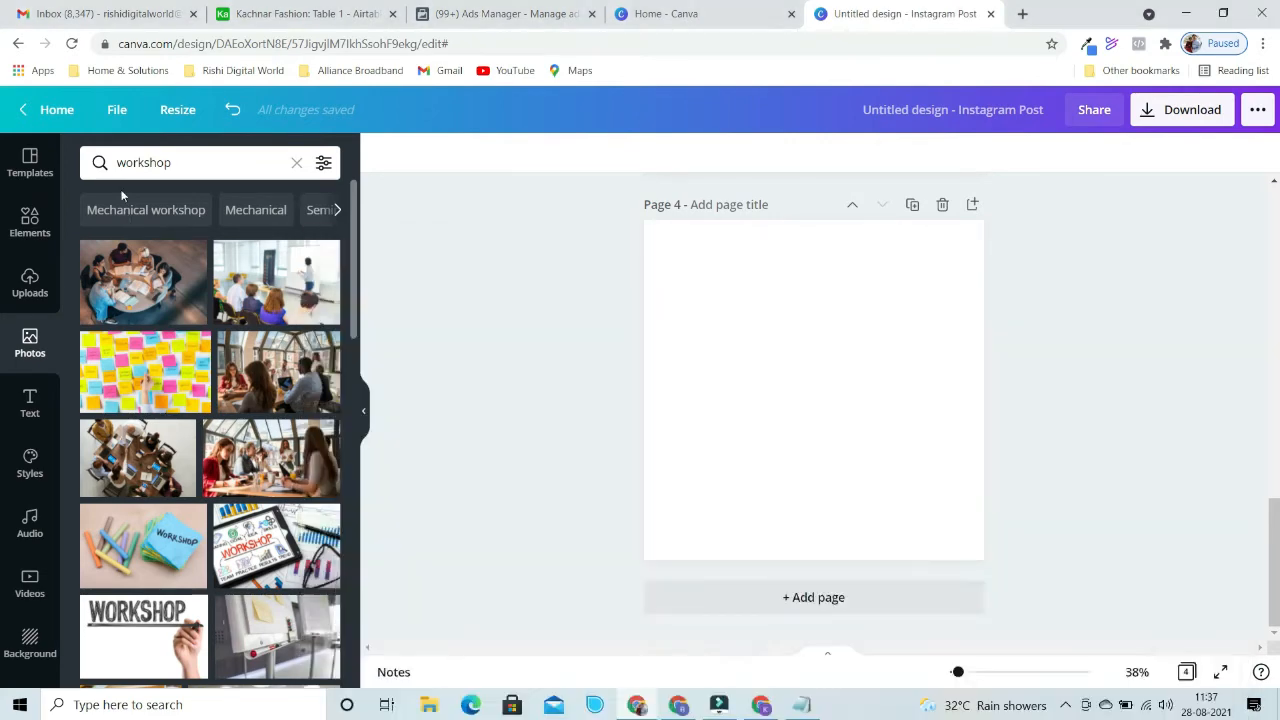
Search the photos for "video course" and insert the photo of a woman teaching on a laptop screen on page 4
{"action": "left_click", "coordinate": [179, 164]}
{"action": "type", "text": "v"}
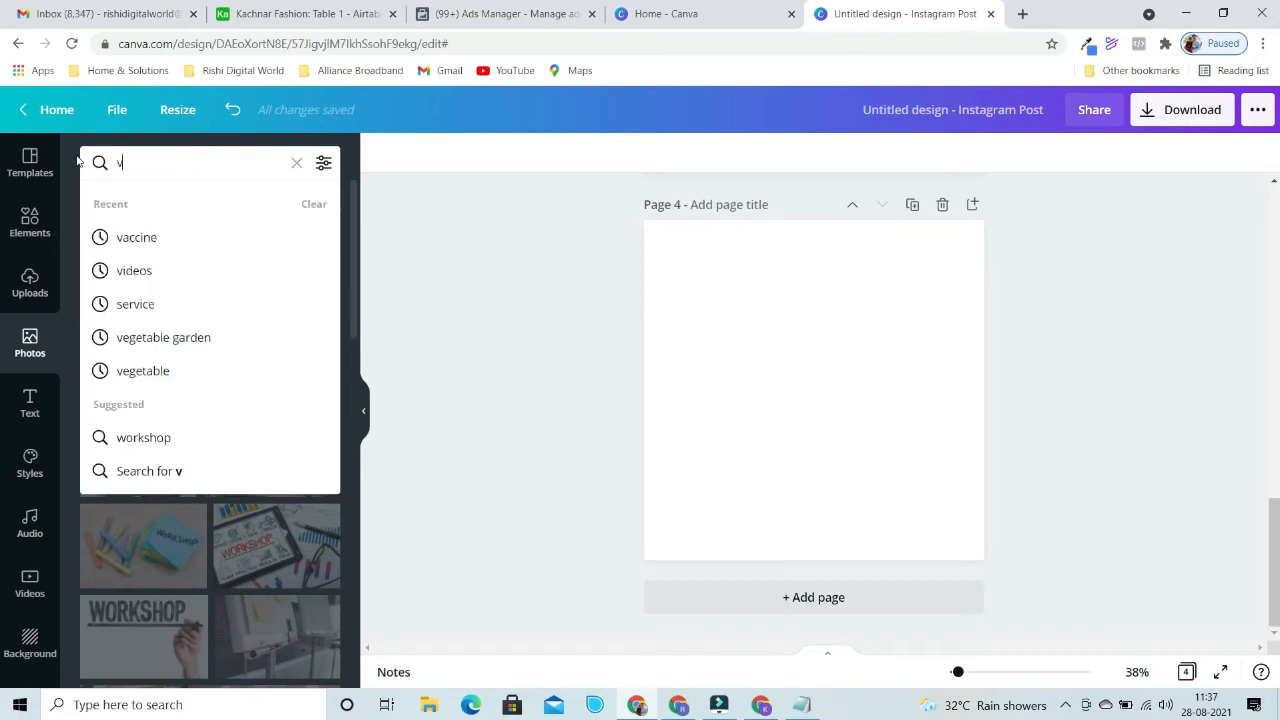
{"action": "type", "text": "ideo "}
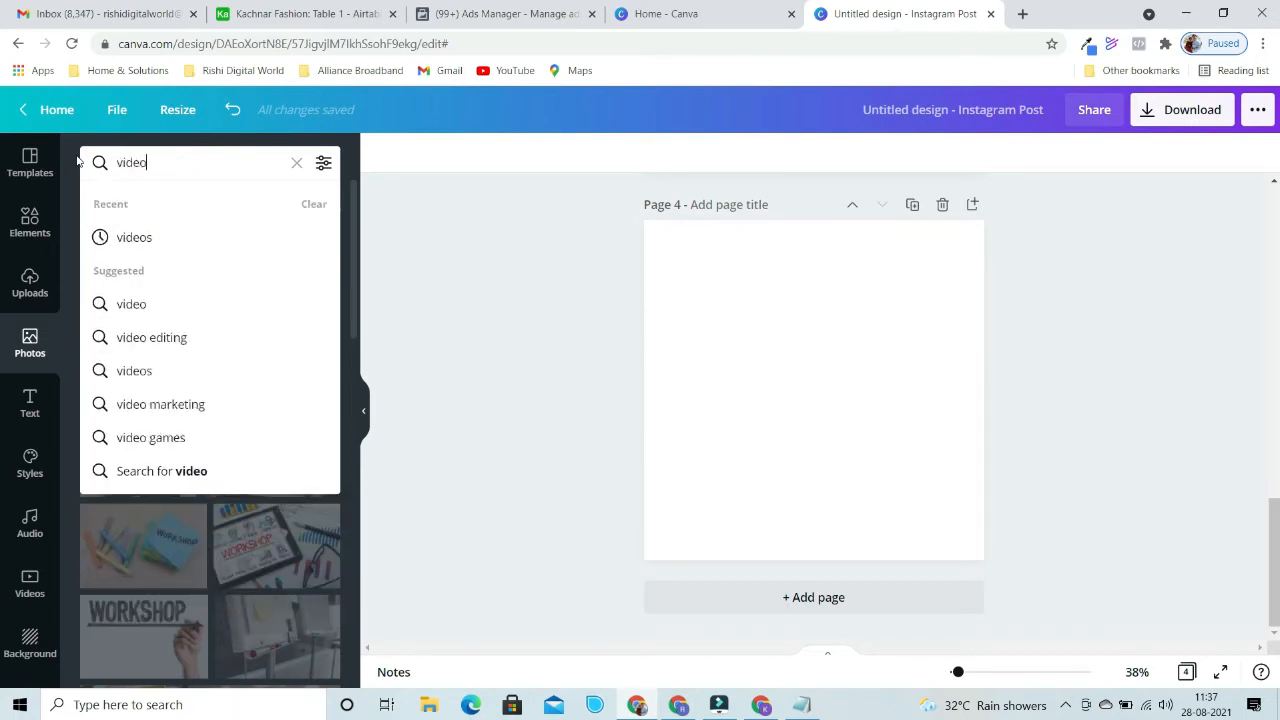
{"action": "type", "text": "course"}
{"action": "key", "text": "Return"}
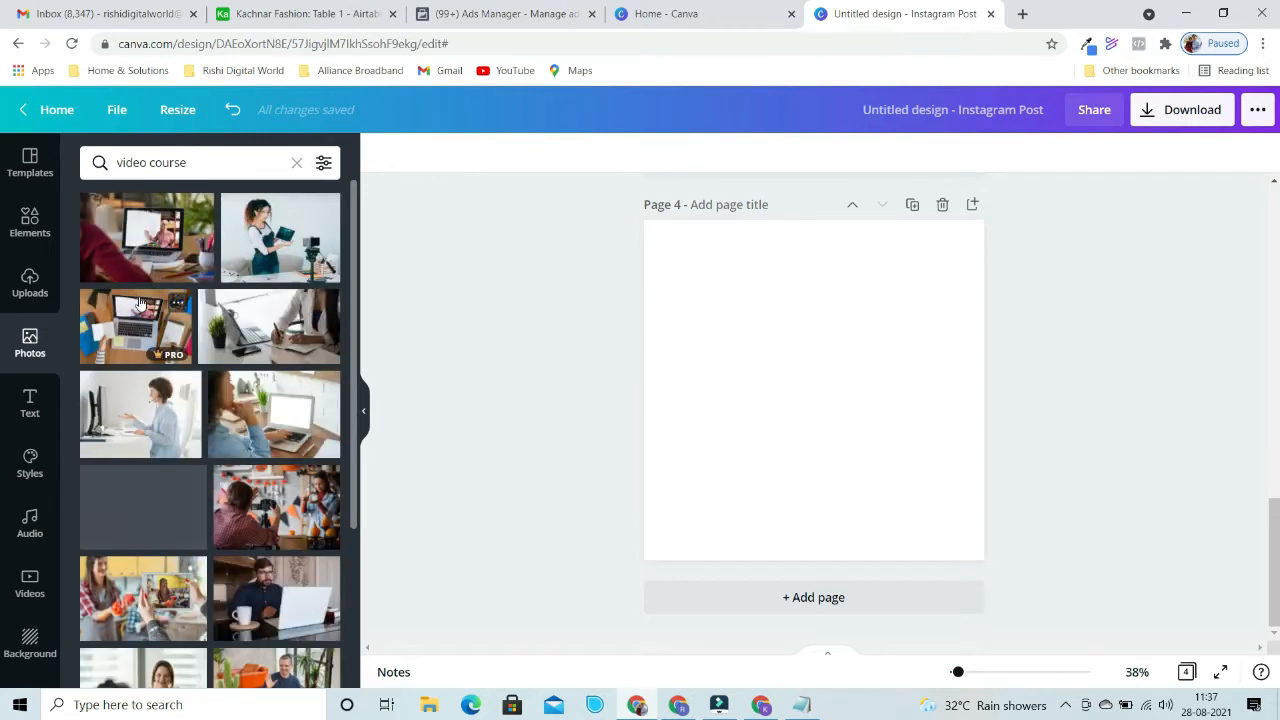
{"action": "left_click", "coordinate": [140, 245]}
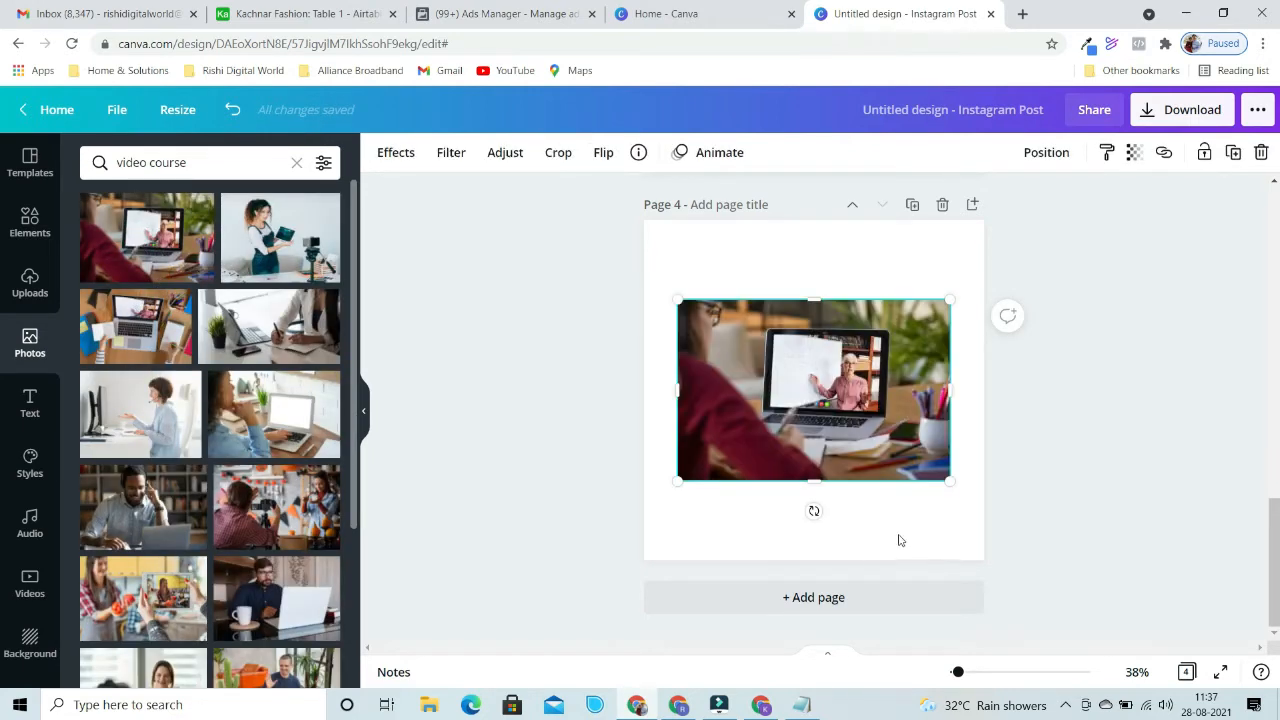
Enlarge the video course photo to fill page 4 and shift it to frame the laptop screen
{"action": "left_click_drag", "start_coordinate": [960, 501], "coordinate": [1036, 582]}
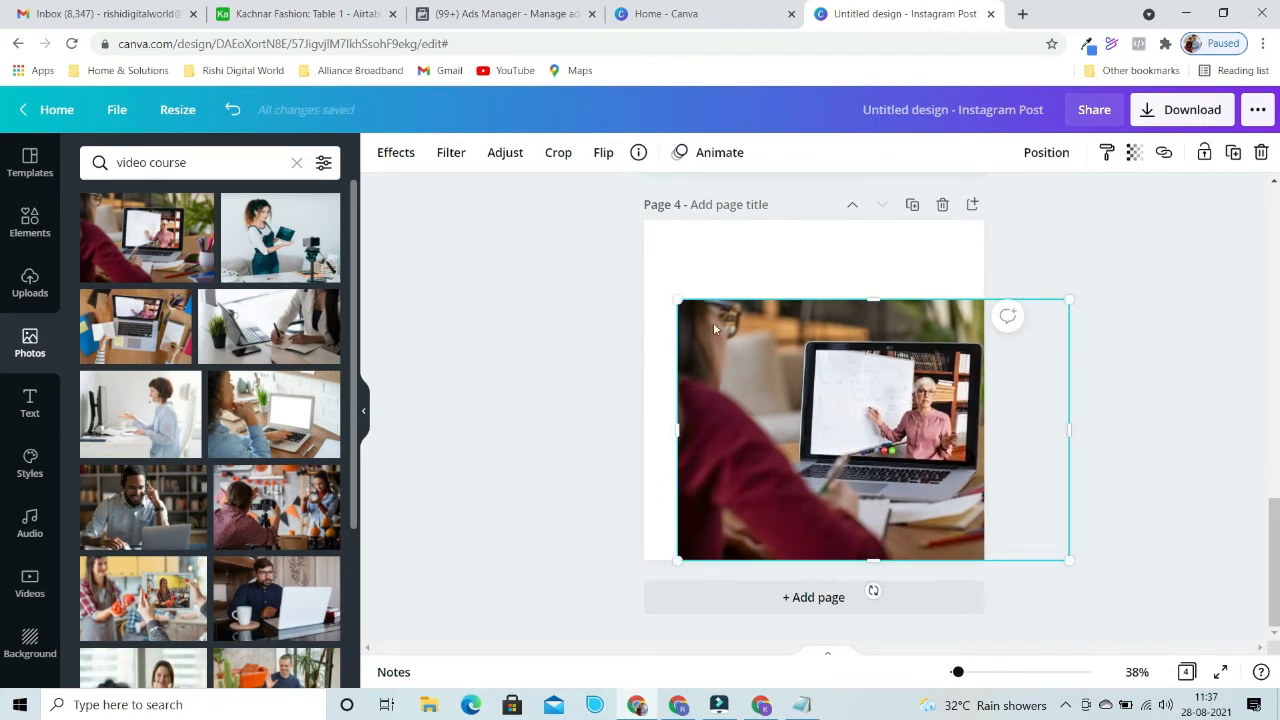
{"action": "left_click_drag", "start_coordinate": [679, 298], "coordinate": [574, 202]}
{"action": "left_click_drag", "start_coordinate": [896, 399], "coordinate": [969, 395]}
{"action": "left_click", "coordinate": [1204, 409]}
{"action": "scroll", "coordinate": [1154, 471], "scroll_direction": "up", "scroll_amount": 10}
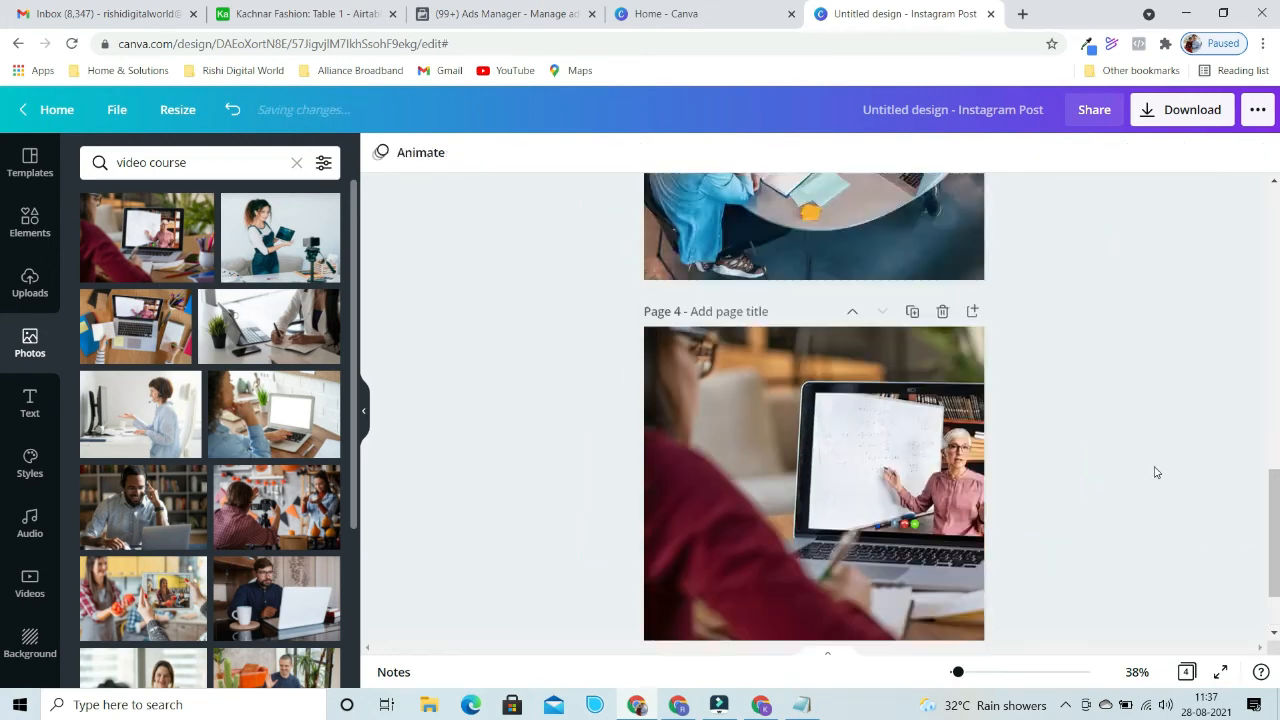
{"action": "scroll", "coordinate": [1137, 455], "scroll_direction": "down", "scroll_amount": 10}
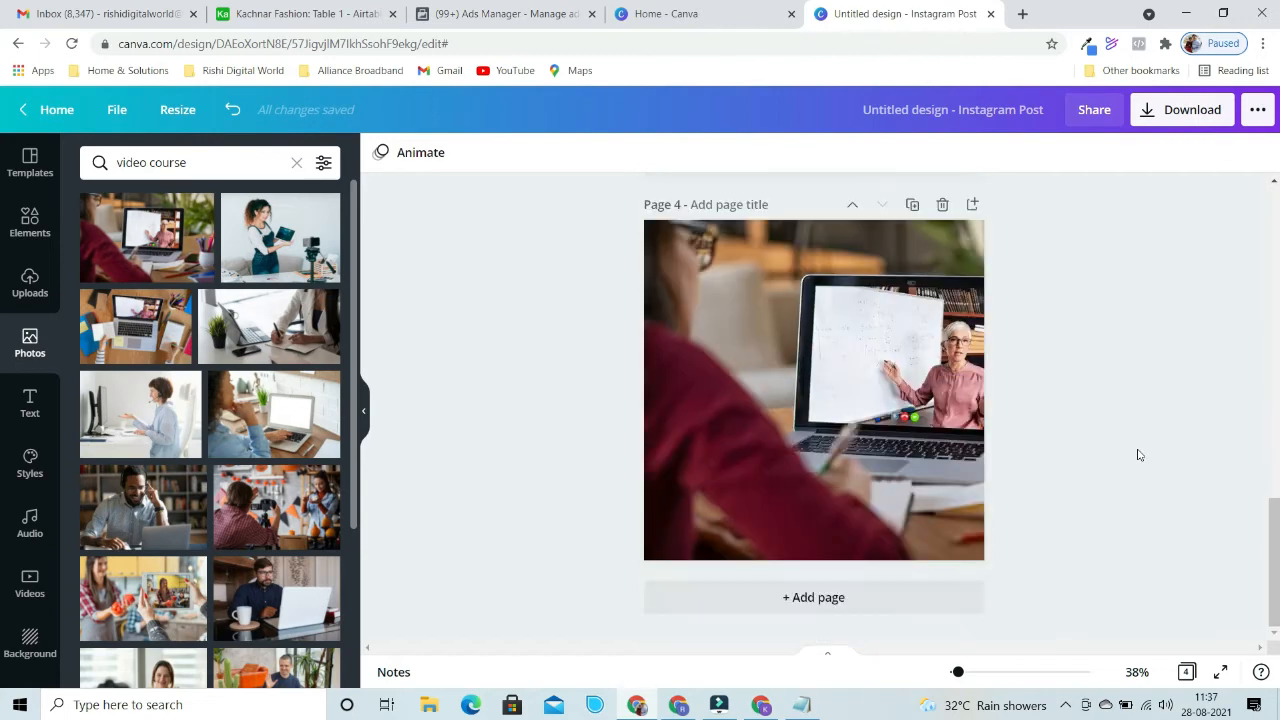
Download all four pages as JPG, save the archive as "Untitled design" on the Desktop, and dismiss the sharing pop-up
{"action": "left_click", "coordinate": [1189, 112]}
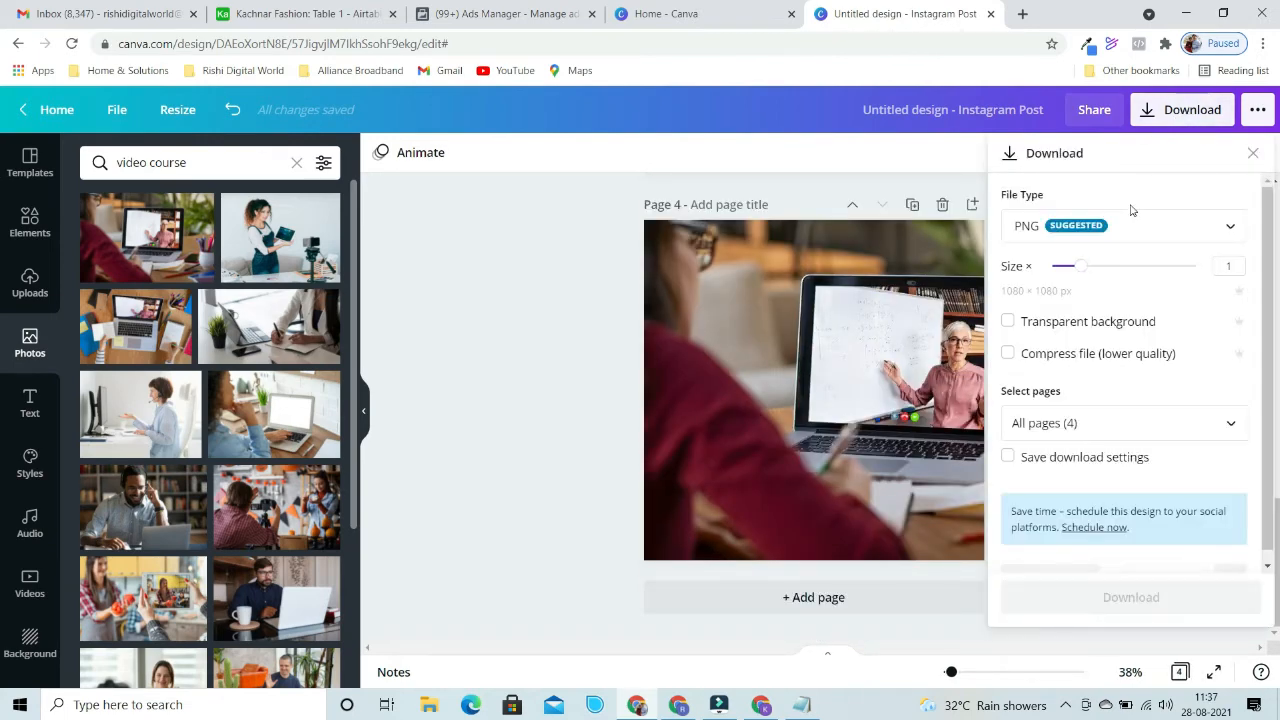
{"action": "left_click", "coordinate": [1120, 225]}
{"action": "left_click", "coordinate": [1078, 290]}
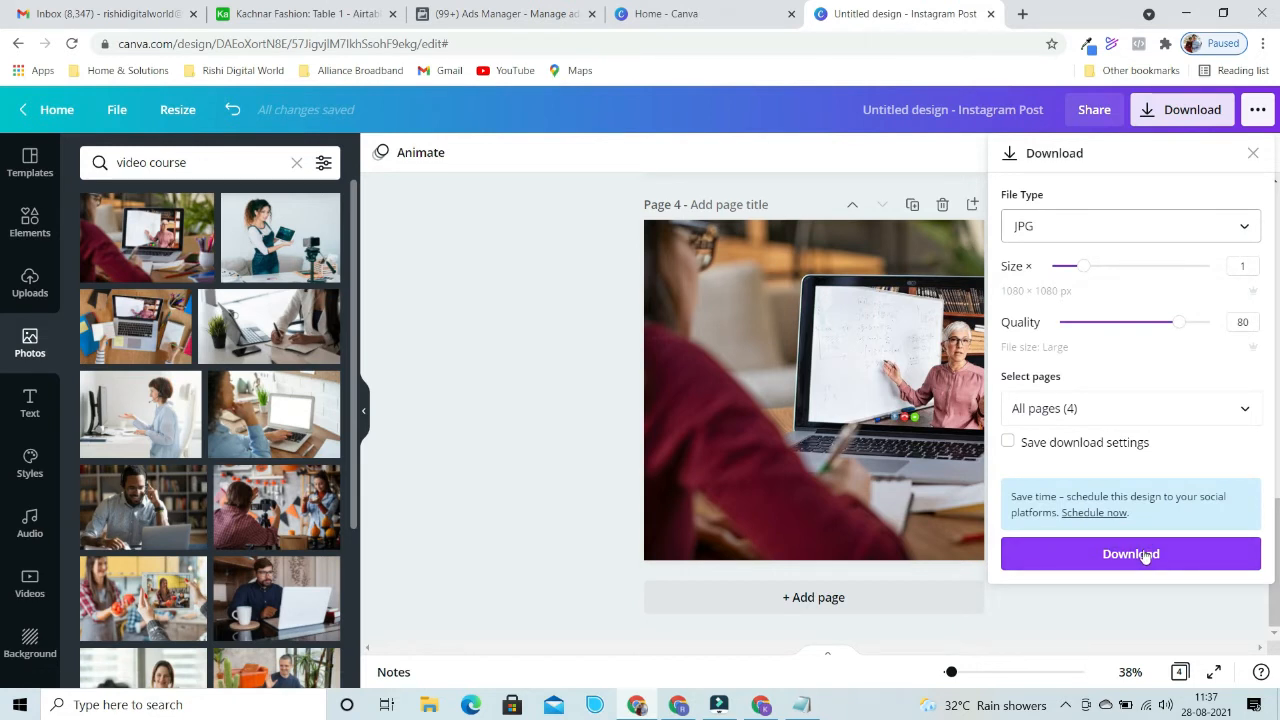
{"action": "left_click", "coordinate": [1145, 556]}
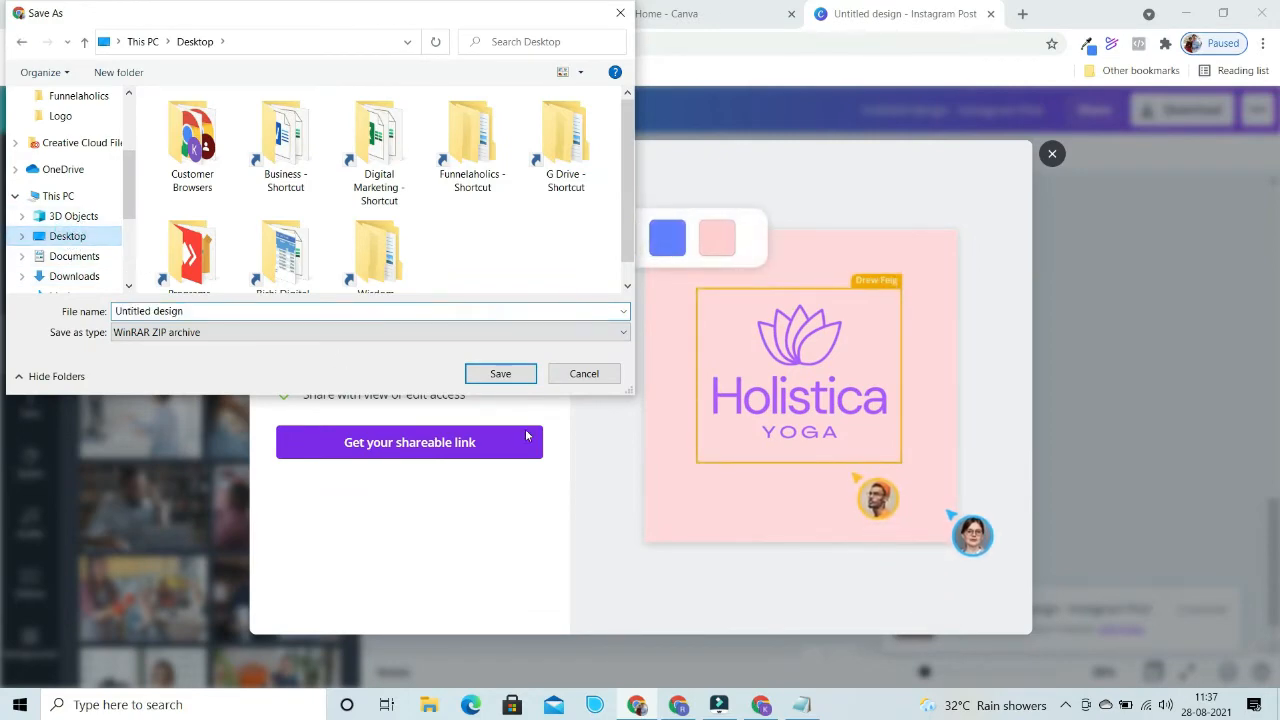
{"action": "left_click", "coordinate": [500, 373]}
{"action": "left_click", "coordinate": [1055, 154]}
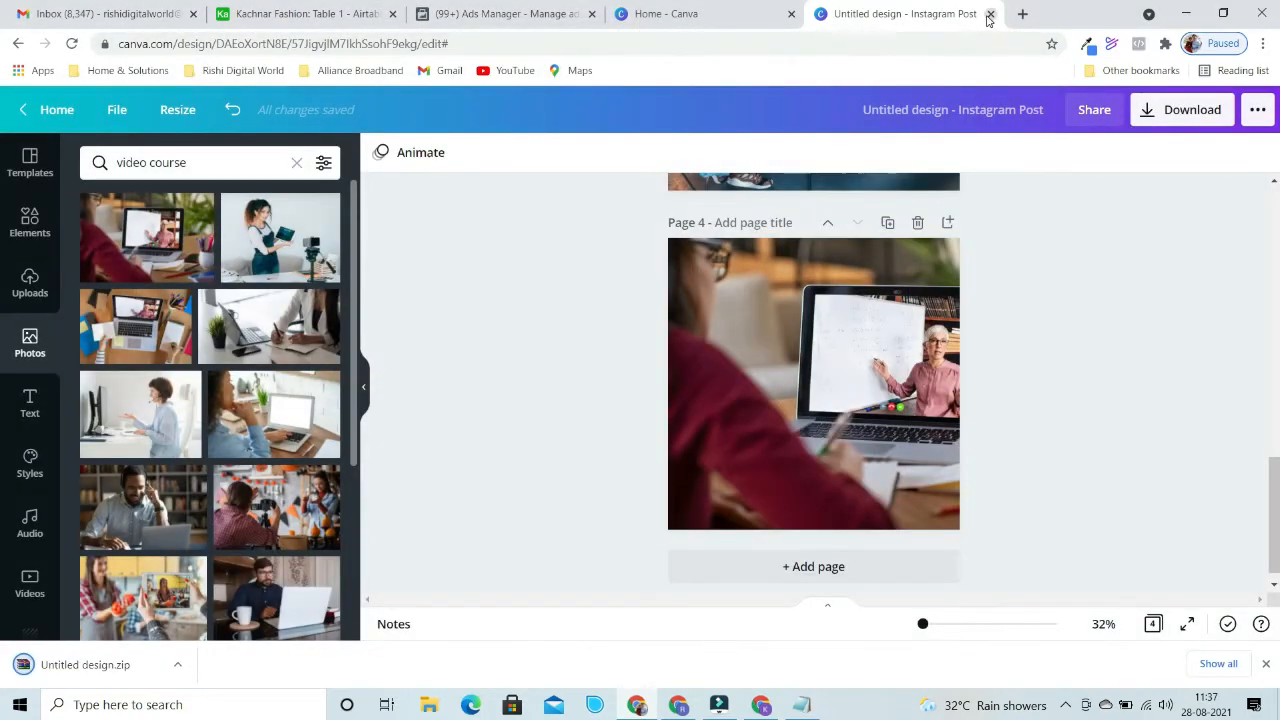
Close the untitled Instagram Post design and minimise the open windows to show the desktop
{"action": "left_click", "coordinate": [989, 14]}
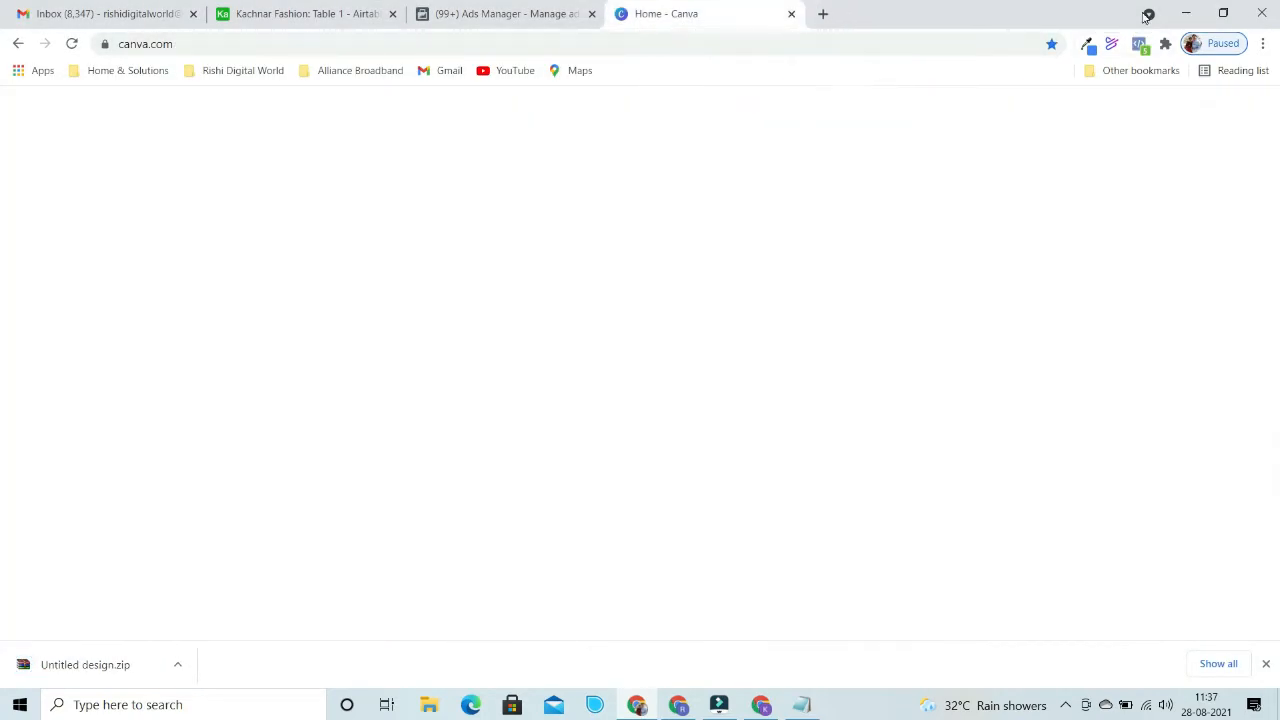
{"action": "left_click", "coordinate": [1185, 14]}
{"action": "left_click", "coordinate": [1184, 14]}
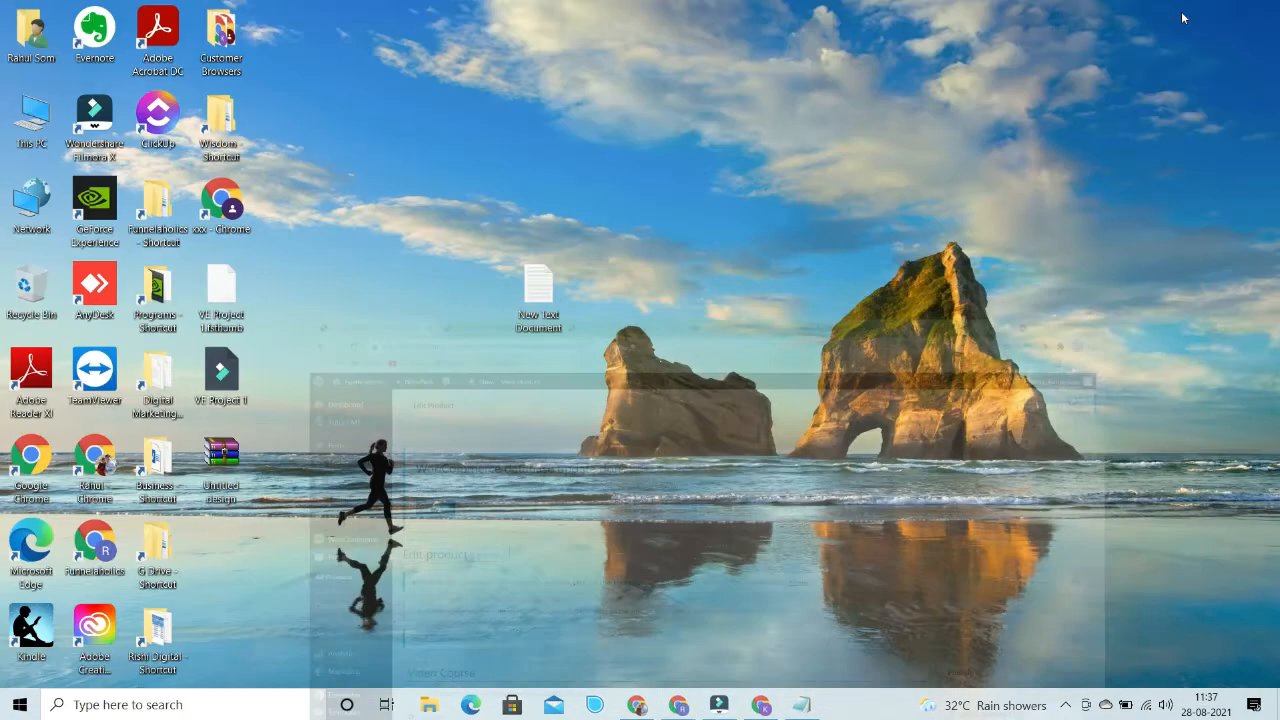
Extract the Untitled design zip archive into an Untitled design folder on the desktop, close the archive and open the extracted folder
{"action": "double_click", "coordinate": [218, 470]}
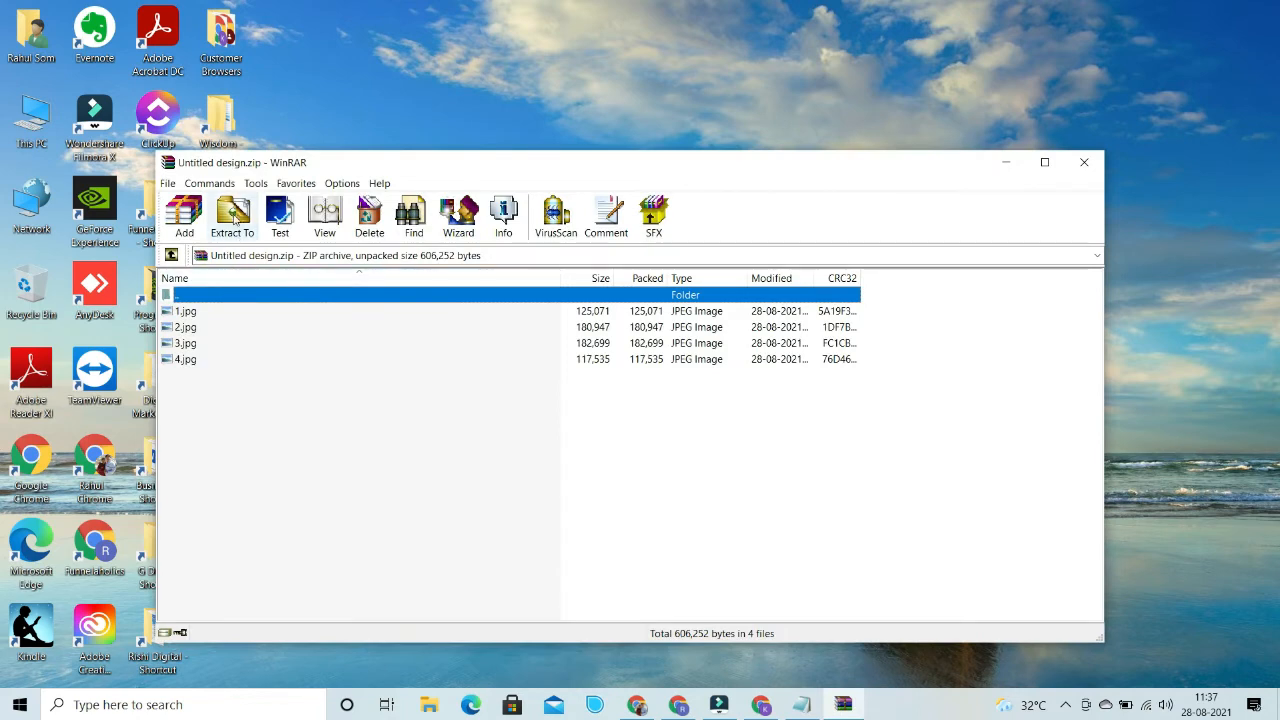
{"action": "left_click", "coordinate": [233, 215]}
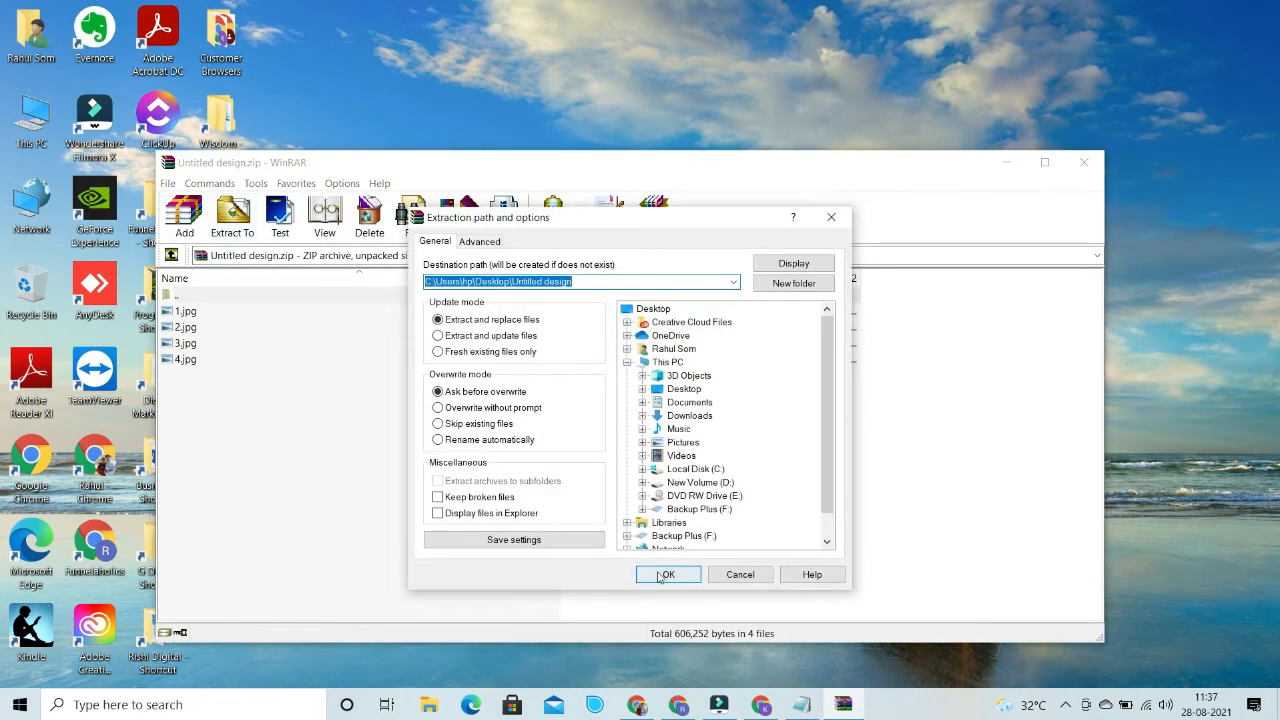
{"action": "left_click", "coordinate": [665, 575]}
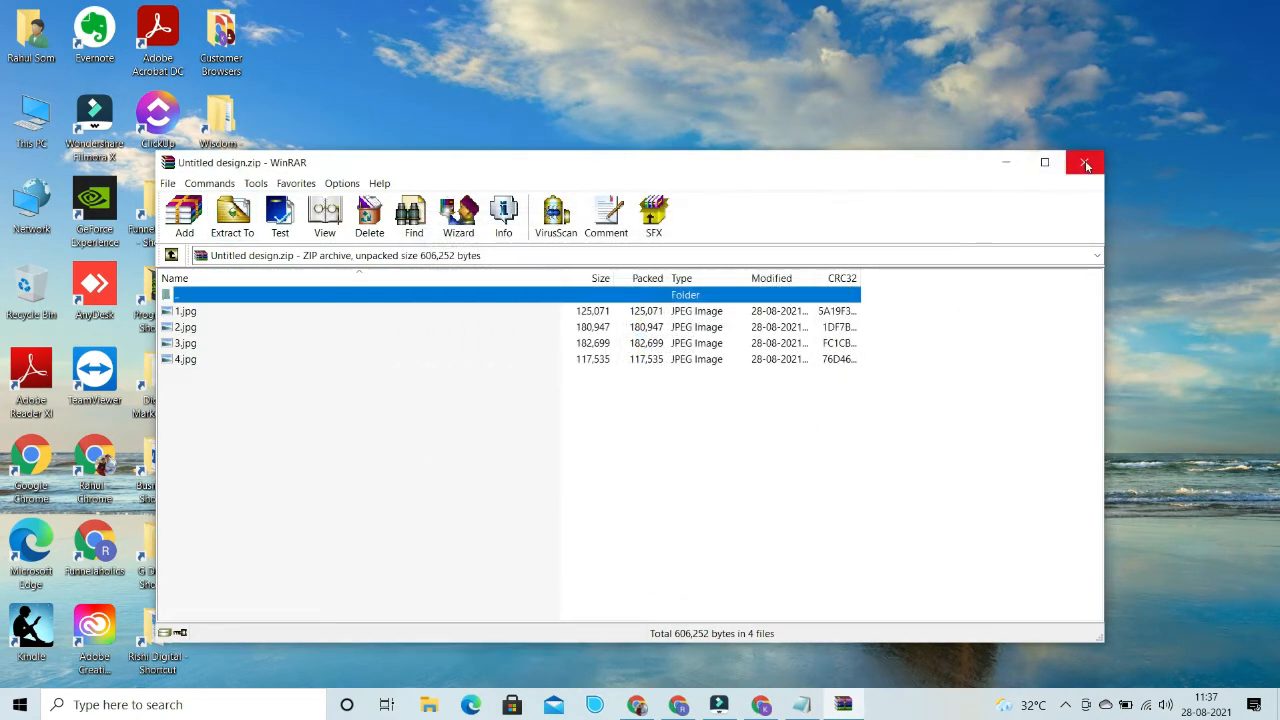
{"action": "left_click", "coordinate": [1000, 160]}
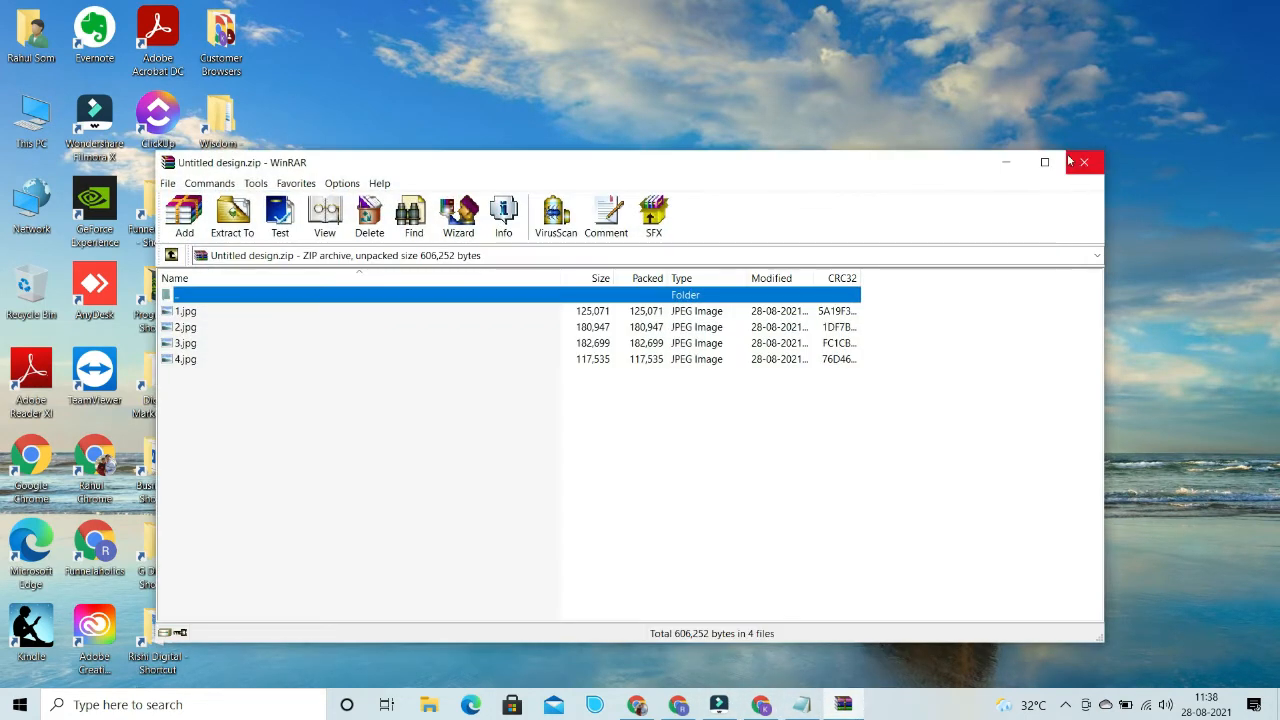
{"action": "left_click", "coordinate": [1079, 166]}
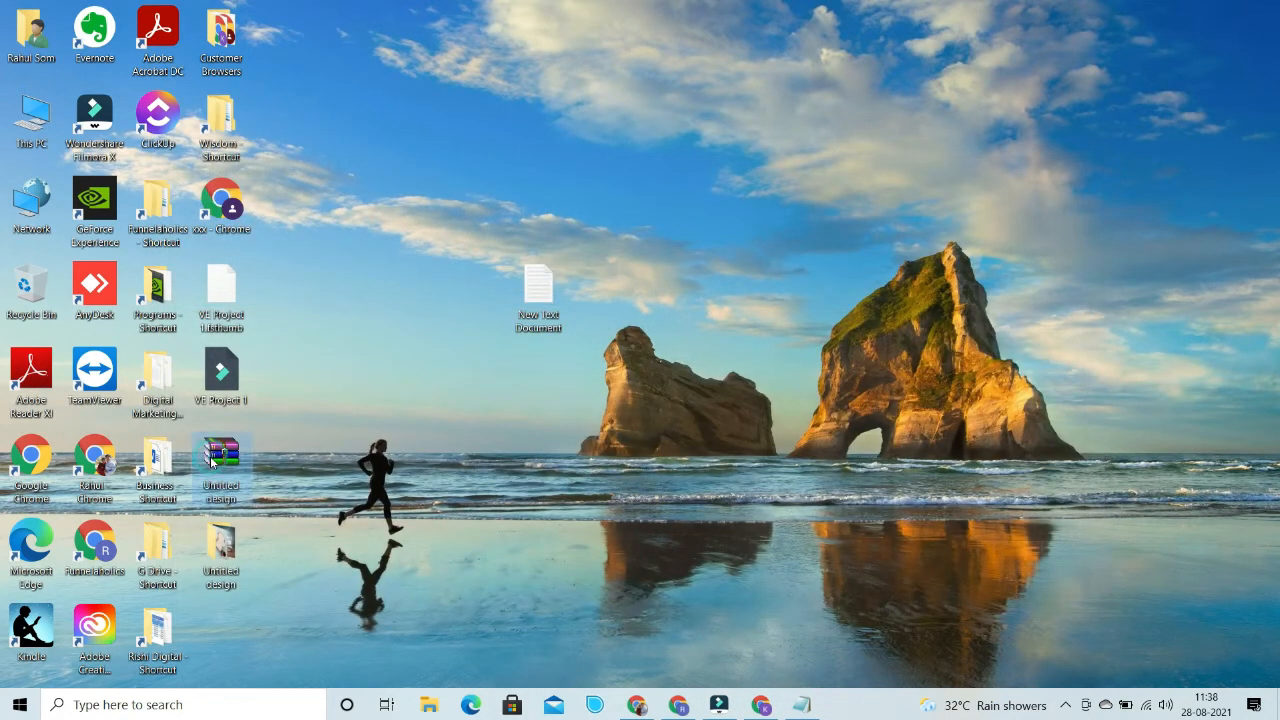
{"action": "double_click", "coordinate": [239, 524]}
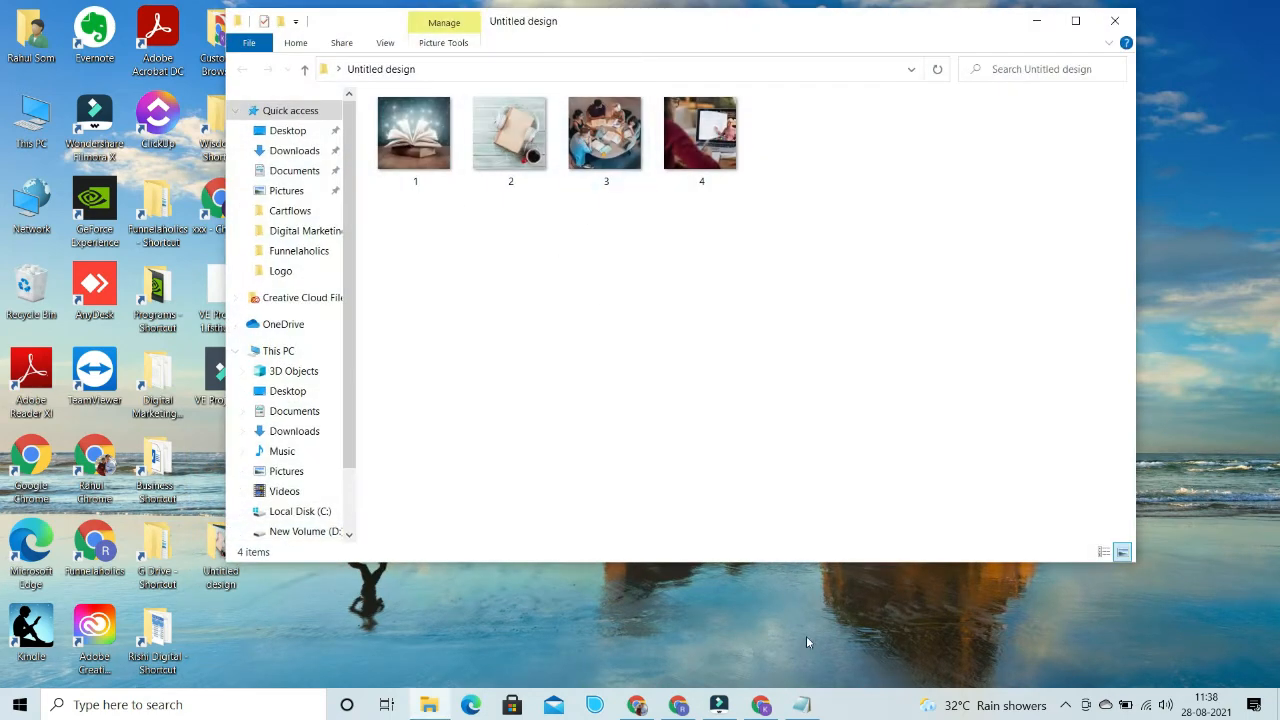
Switch to the Chrome window with the Video Course product page and start setting its product image
{"action": "left_click", "coordinate": [642, 704]}
{"action": "left_click", "coordinate": [642, 704]}
{"action": "left_click", "coordinate": [680, 704]}
{"action": "scroll", "coordinate": [165, 343], "scroll_direction": "down", "scroll_amount": 5}
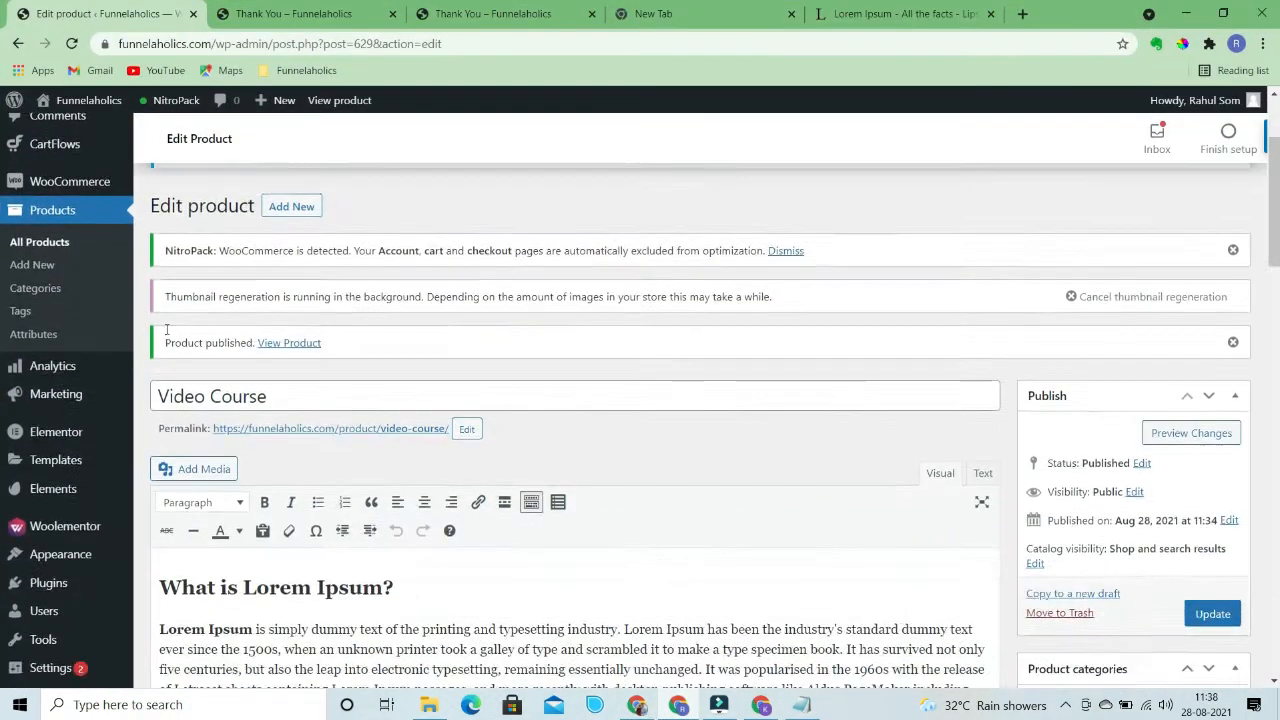
{"action": "scroll", "coordinate": [900, 370], "scroll_direction": "down", "scroll_amount": 3}
{"action": "scroll", "coordinate": [686, 320], "scroll_direction": "up", "scroll_amount": 2}
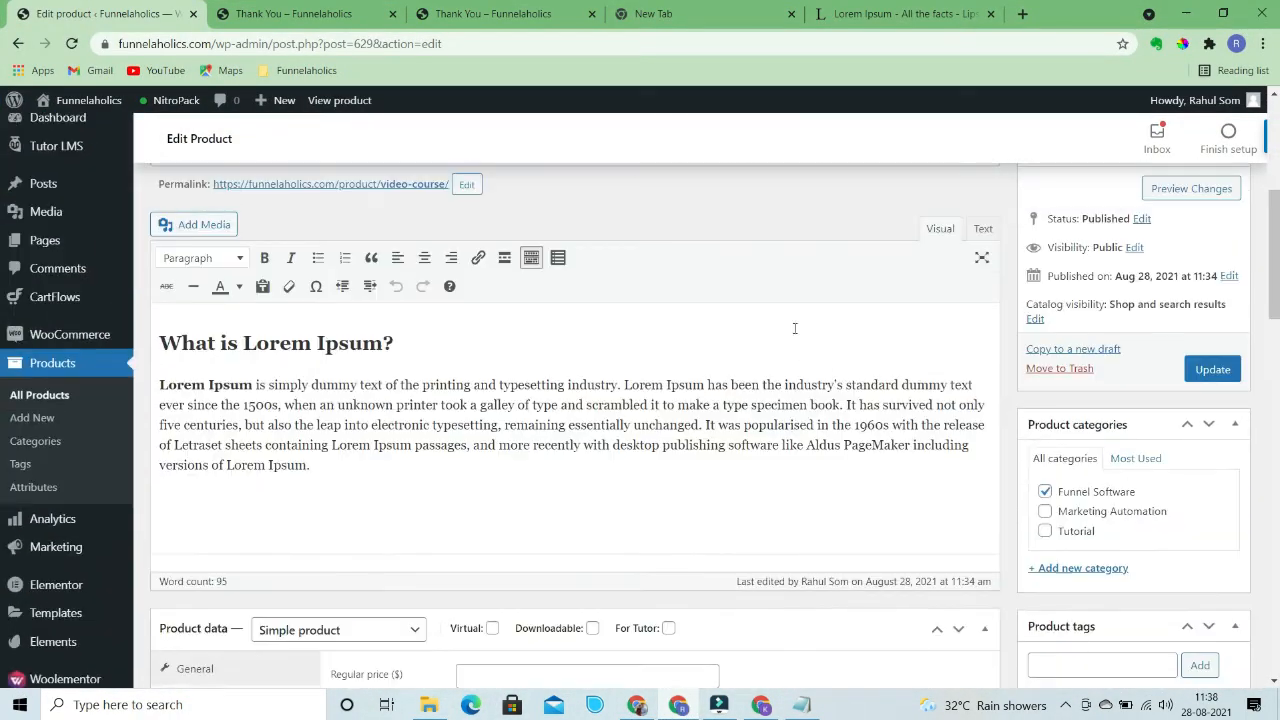
{"action": "scroll", "coordinate": [1105, 360], "scroll_direction": "down", "scroll_amount": 15}
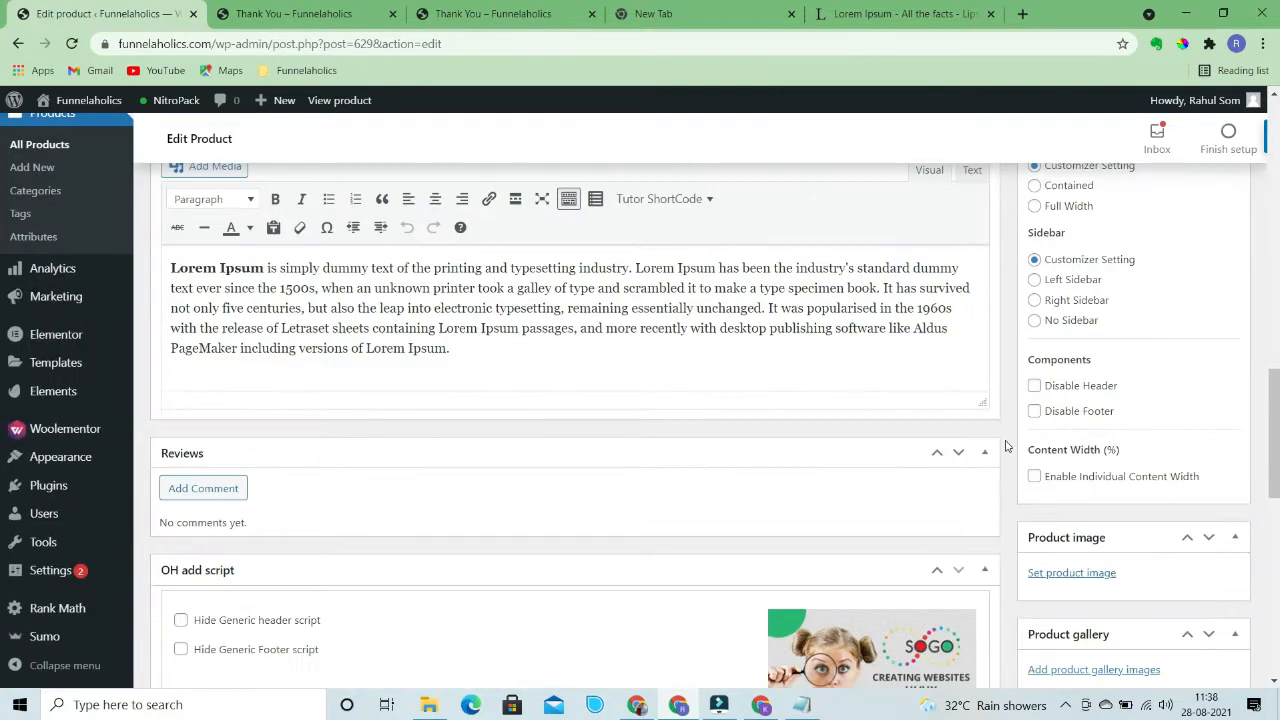
{"action": "scroll", "coordinate": [1117, 375], "scroll_direction": "up", "scroll_amount": 2}
{"action": "left_click", "coordinate": [1080, 328]}
Upload image 4 from the desktop's Untitled design folder and set it as the Video Course product image
{"action": "left_click", "coordinate": [94, 168]}
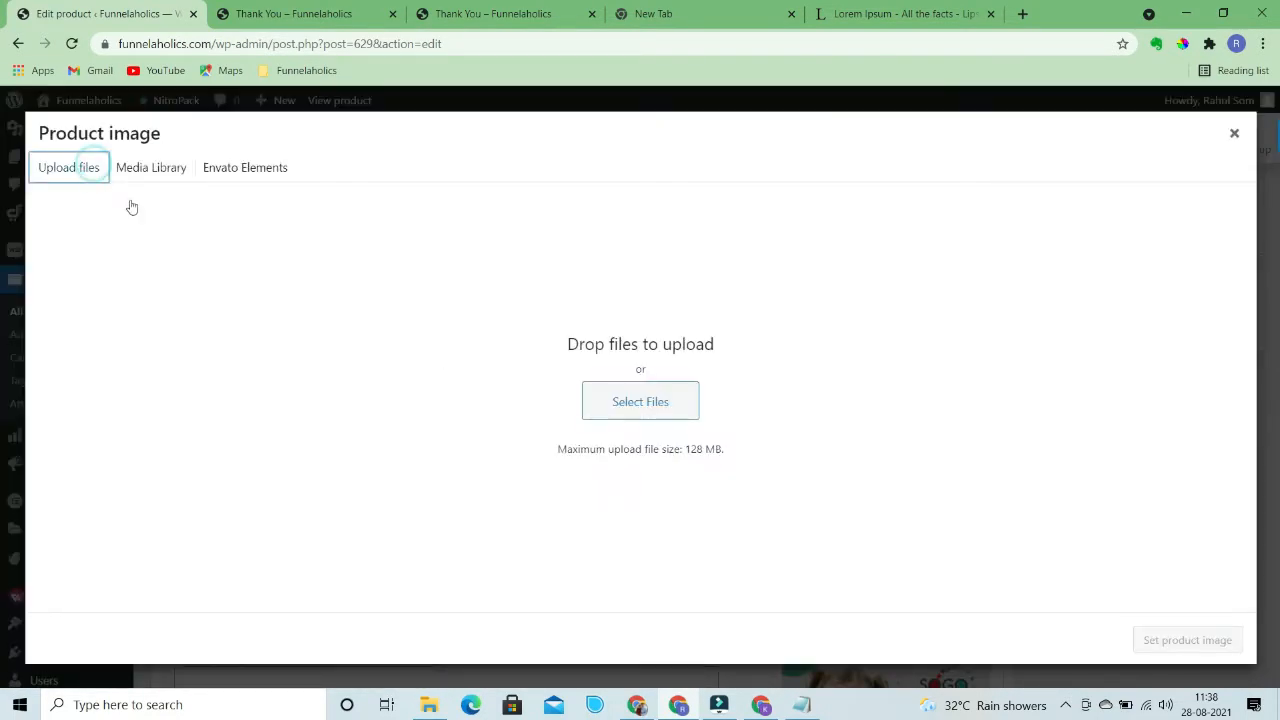
{"action": "left_click", "coordinate": [660, 400]}
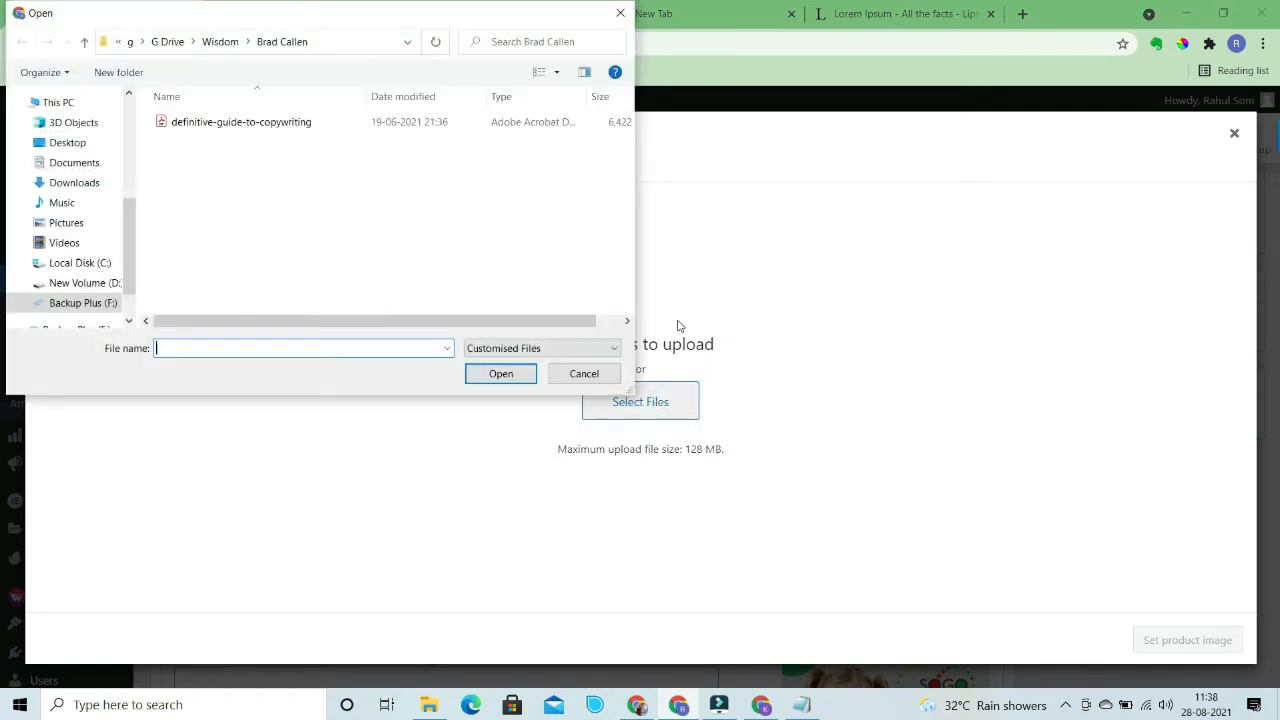
{"action": "scroll", "coordinate": [54, 126], "scroll_direction": "up", "scroll_amount": 2}
{"action": "left_click", "coordinate": [60, 170]}
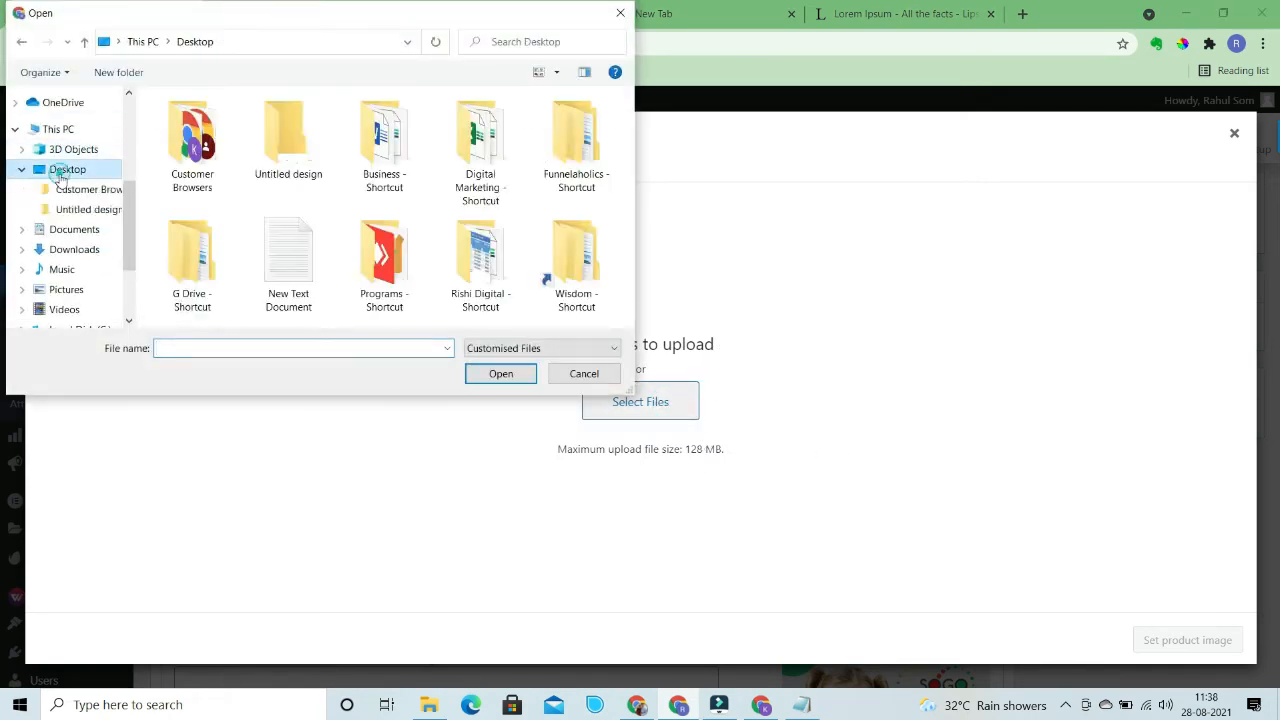
{"action": "double_click", "coordinate": [288, 135]}
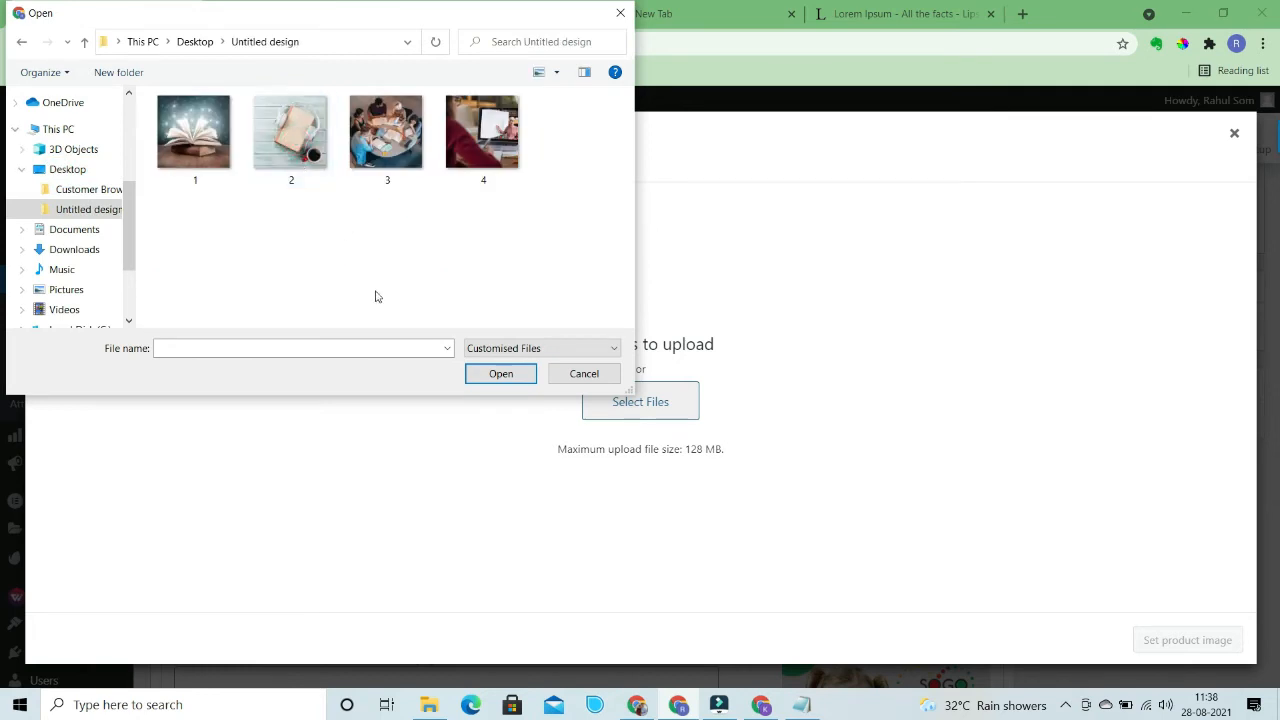
{"action": "left_click", "coordinate": [480, 140]}
{"action": "left_click", "coordinate": [498, 373]}
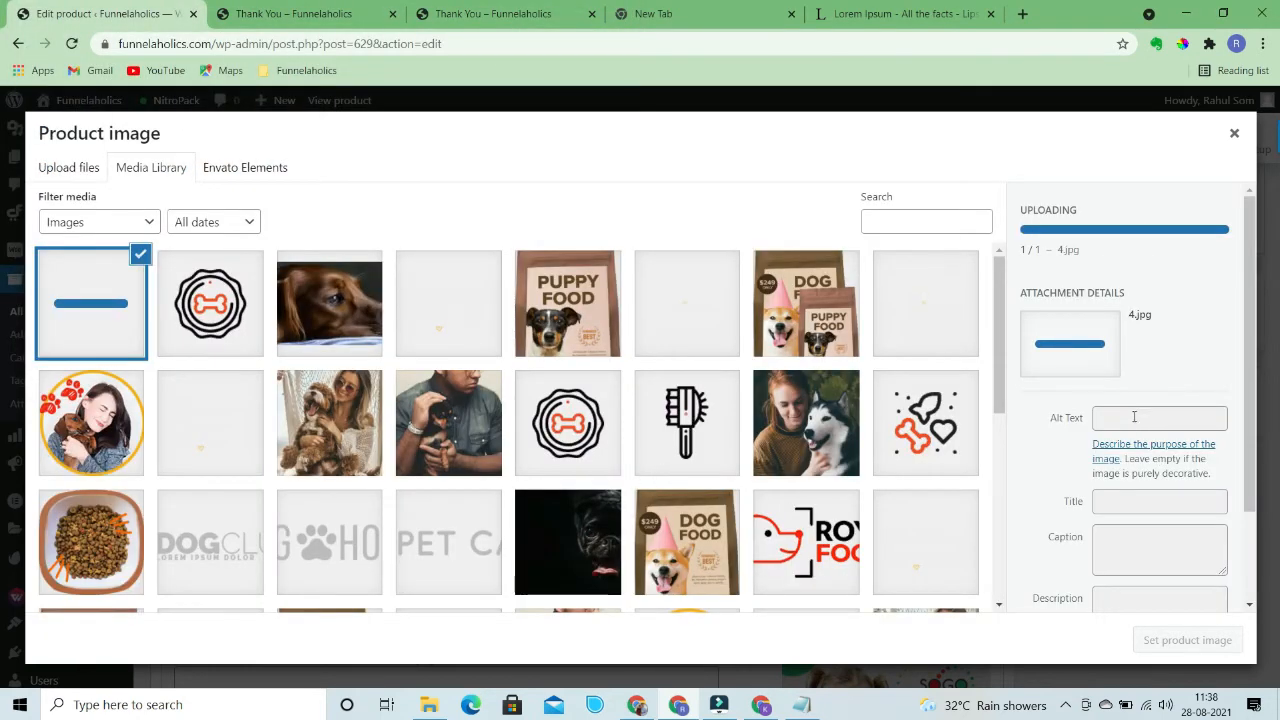
{"action": "scroll", "coordinate": [1150, 450], "scroll_direction": "down", "scroll_amount": 1}
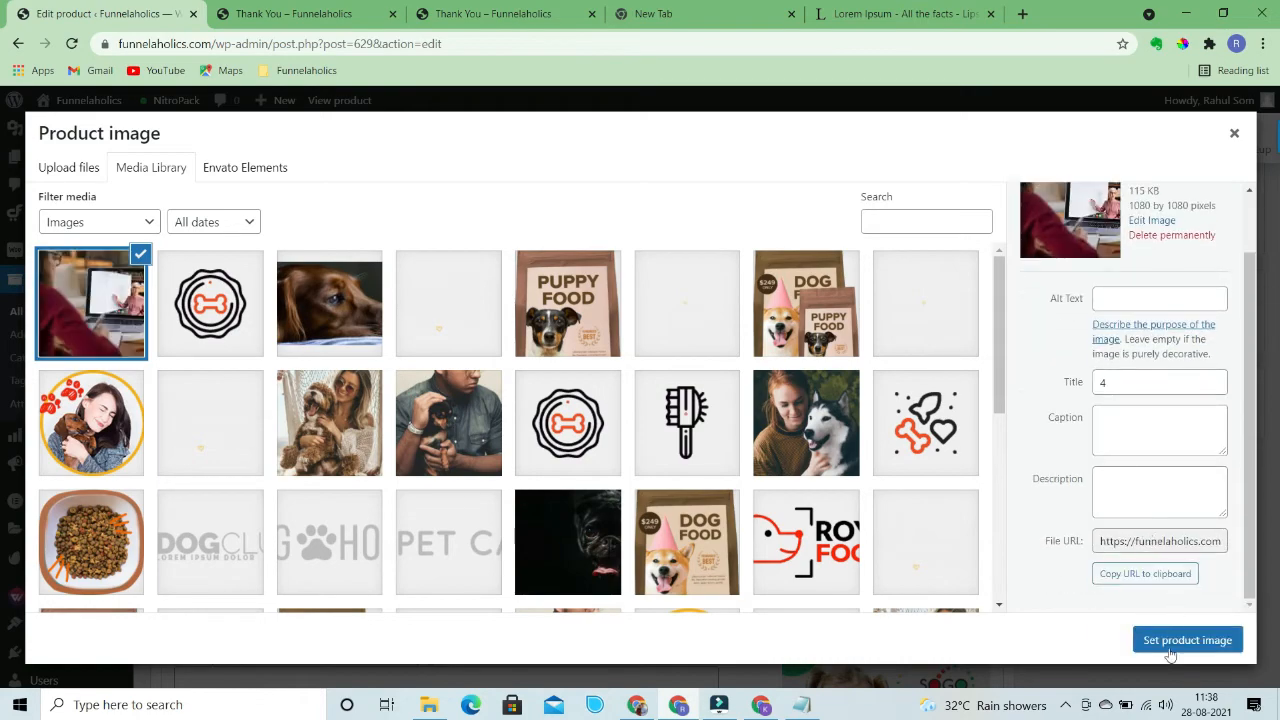
{"action": "left_click", "coordinate": [1186, 639]}
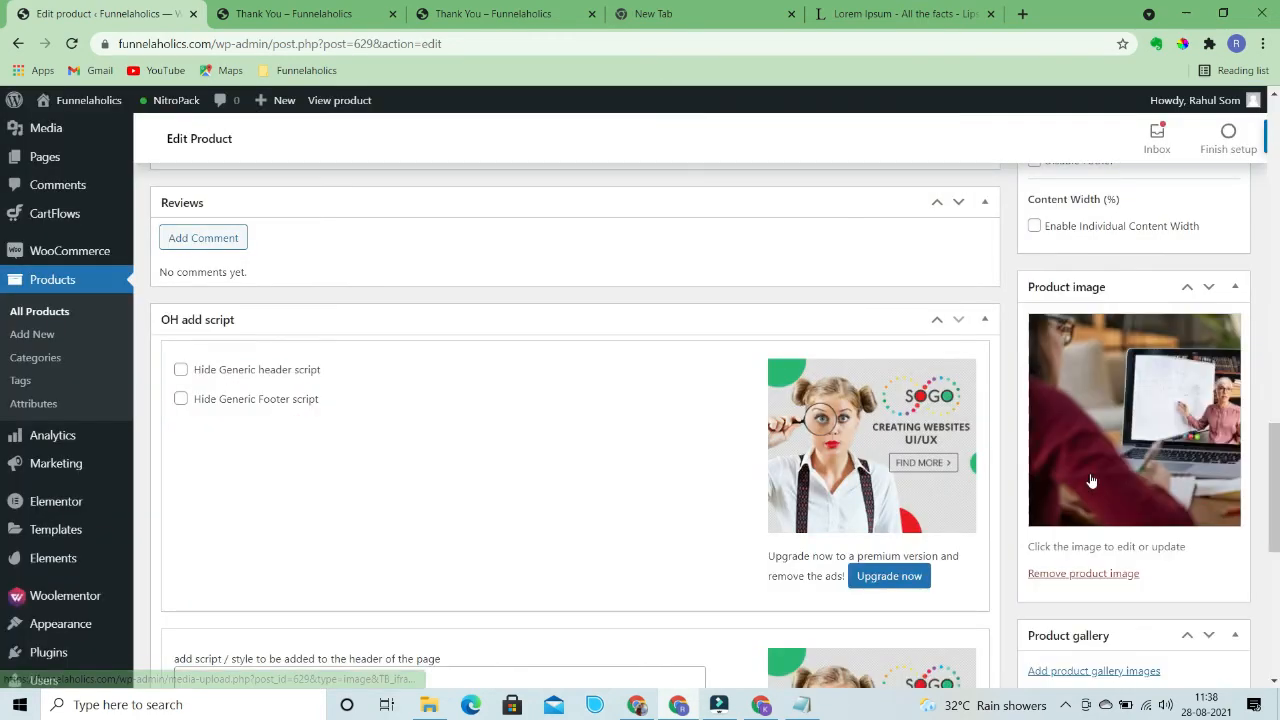
Update the published Video Course product to save its image
{"action": "scroll", "coordinate": [1086, 486], "scroll_direction": "up", "scroll_amount": 15}
{"action": "scroll", "coordinate": [1197, 458], "scroll_direction": "down", "scroll_amount": 4}
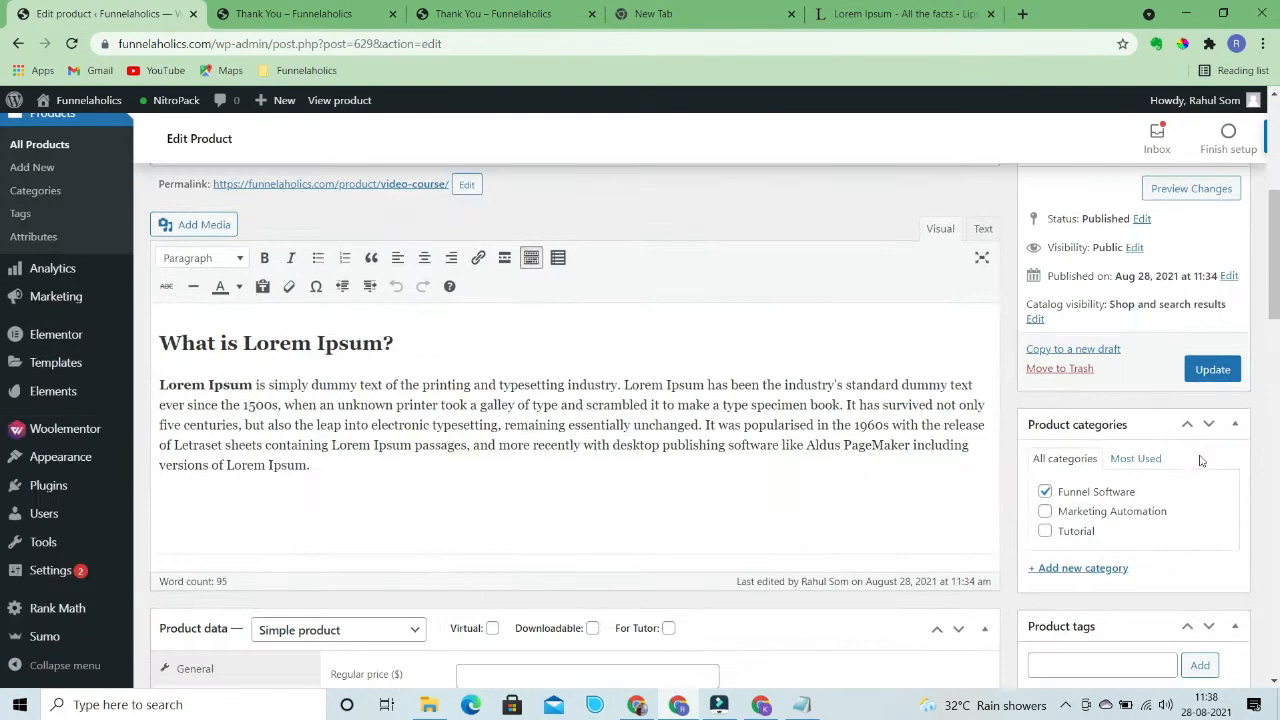
{"action": "left_click", "coordinate": [1210, 370]}
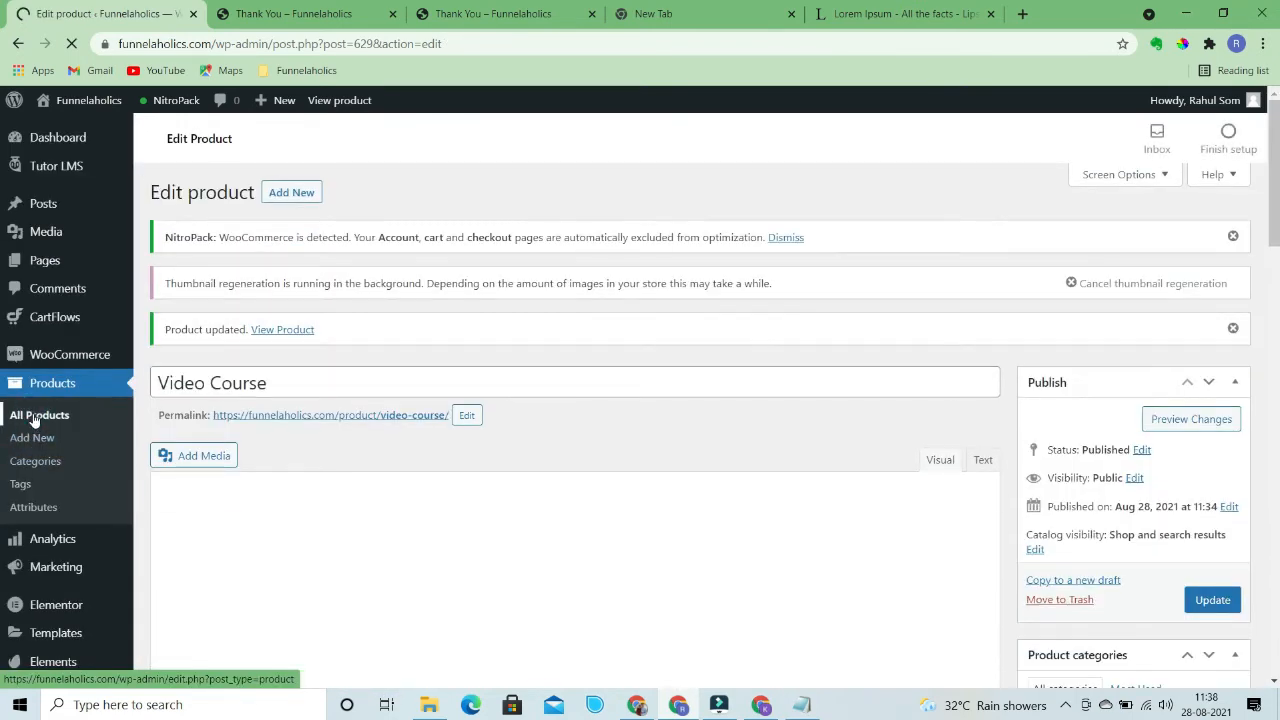
Return to the product list and open the Book product for editing
{"action": "scroll", "coordinate": [456, 364], "scroll_direction": "down", "scroll_amount": 5}
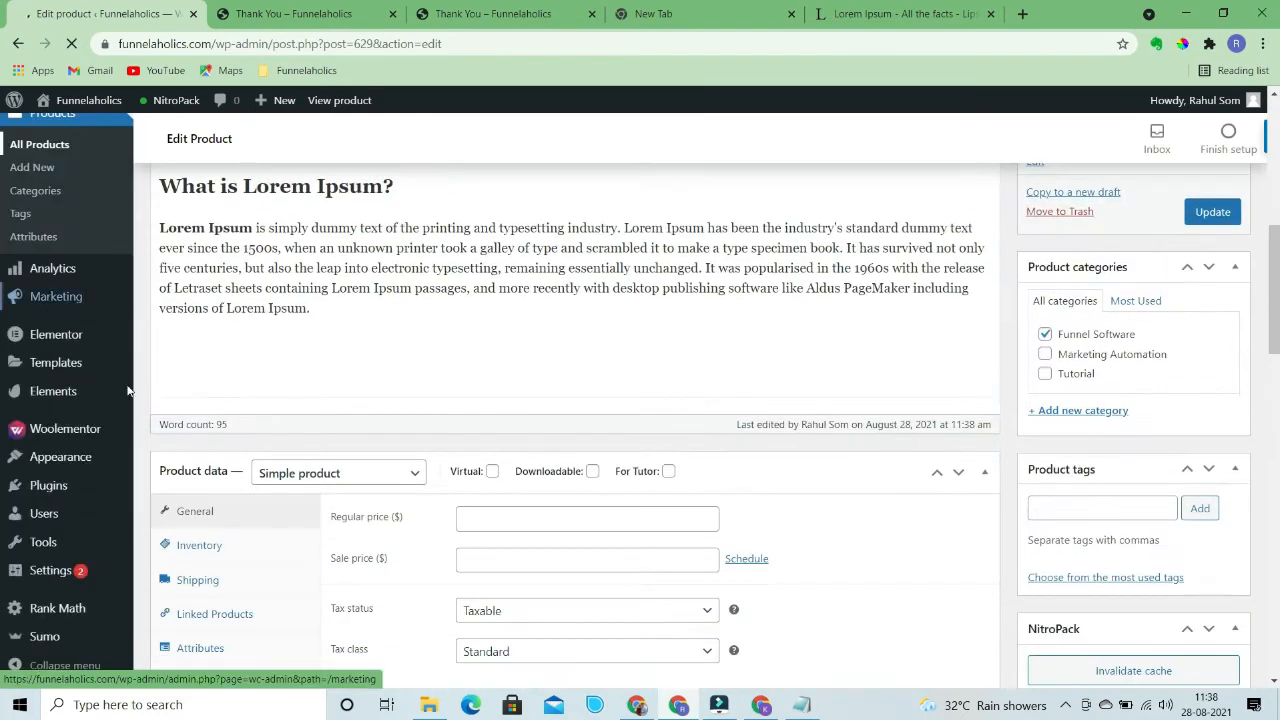
{"action": "scroll", "coordinate": [56, 370], "scroll_direction": "up", "scroll_amount": 1}
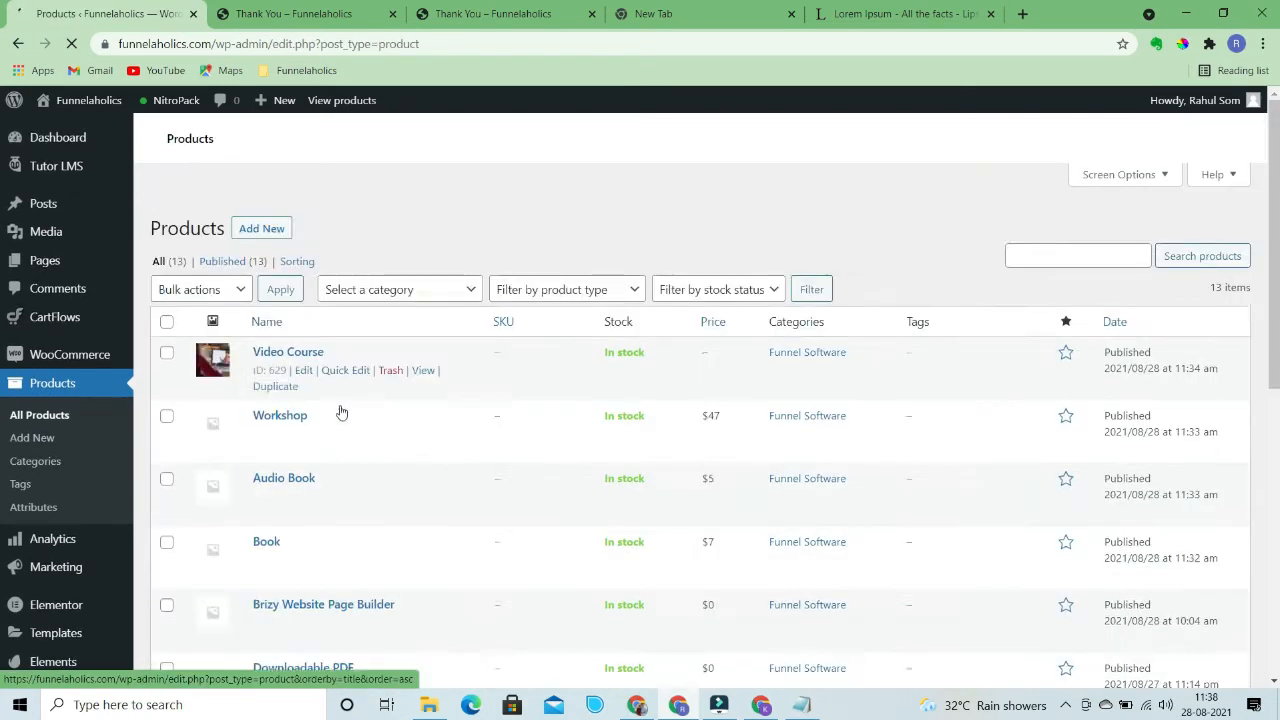
{"action": "scroll", "coordinate": [369, 529], "scroll_direction": "down", "scroll_amount": 3}
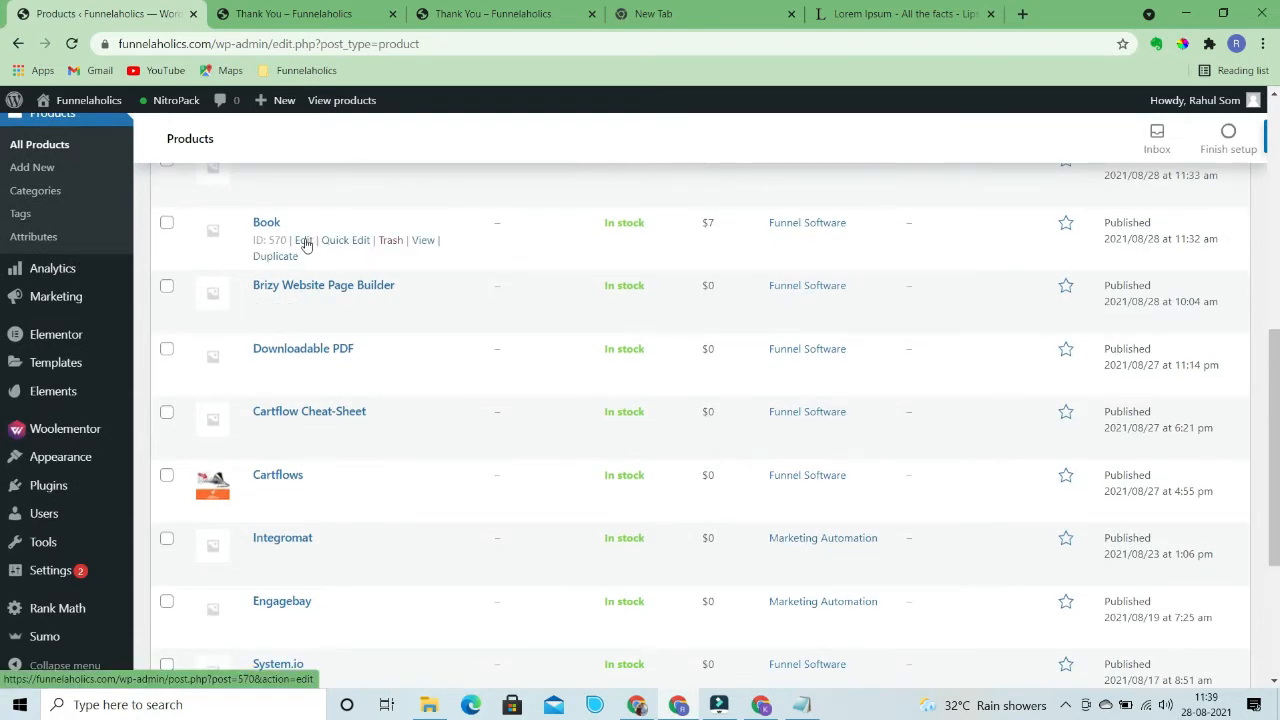
{"action": "left_click", "coordinate": [303, 240]}
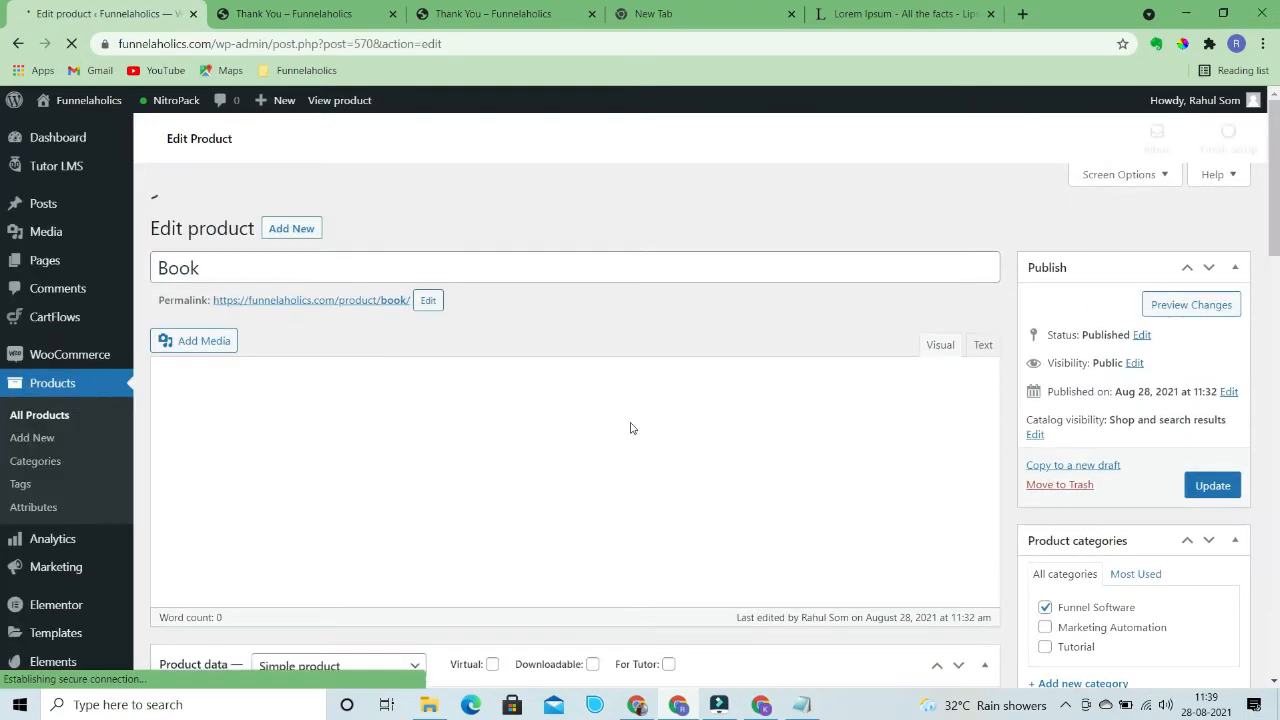
Upload image 1 from the Untitled design folder and set it as the Book product image
{"action": "scroll", "coordinate": [873, 380], "scroll_direction": "down", "scroll_amount": 4}
{"action": "scroll", "coordinate": [900, 360], "scroll_direction": "up", "scroll_amount": 3}
{"action": "scroll", "coordinate": [1040, 350], "scroll_direction": "down", "scroll_amount": 9}
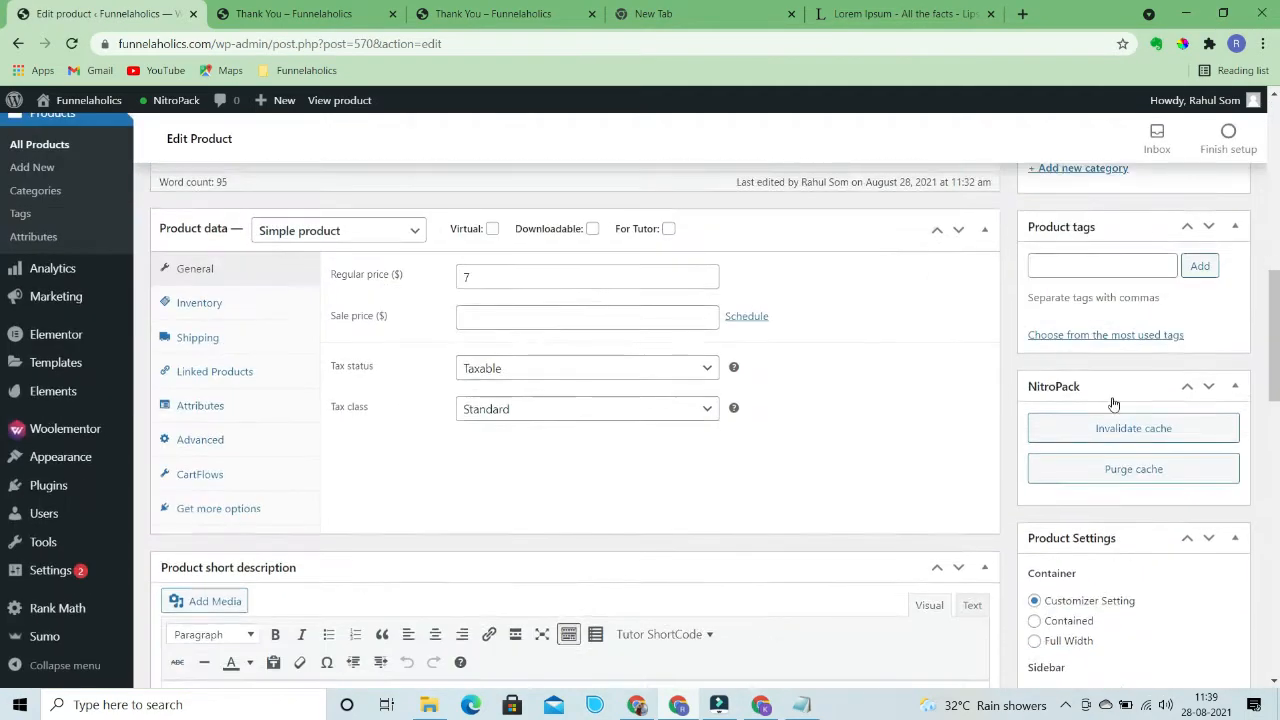
{"action": "scroll", "coordinate": [1137, 434], "scroll_direction": "down", "scroll_amount": 5}
{"action": "scroll", "coordinate": [1094, 363], "scroll_direction": "up", "scroll_amount": 2}
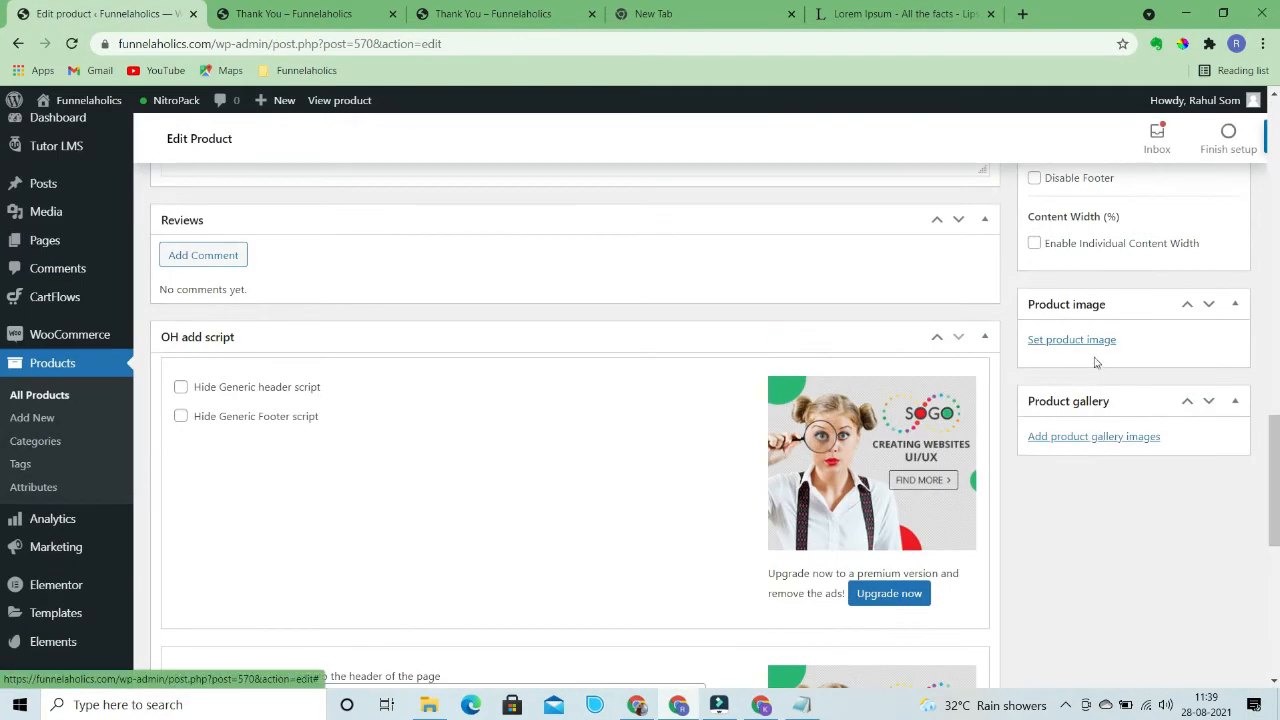
{"action": "left_click", "coordinate": [1090, 343]}
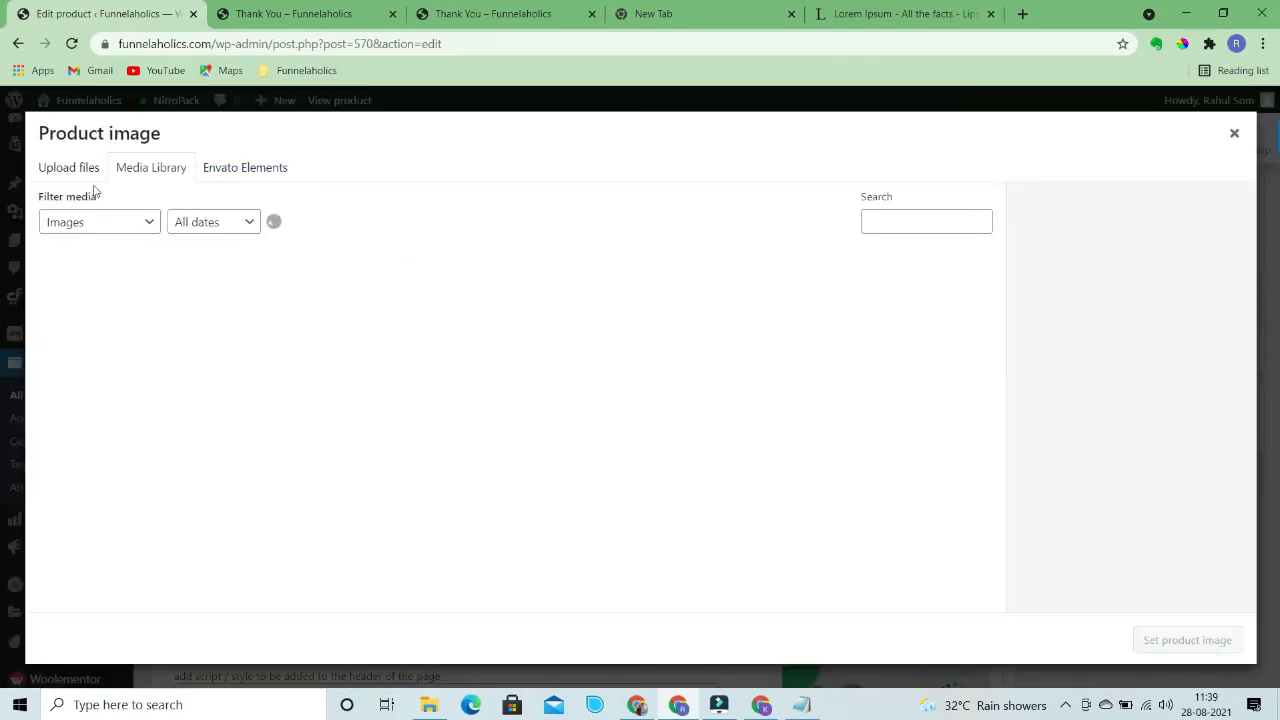
{"action": "left_click", "coordinate": [68, 168]}
{"action": "left_click", "coordinate": [629, 408]}
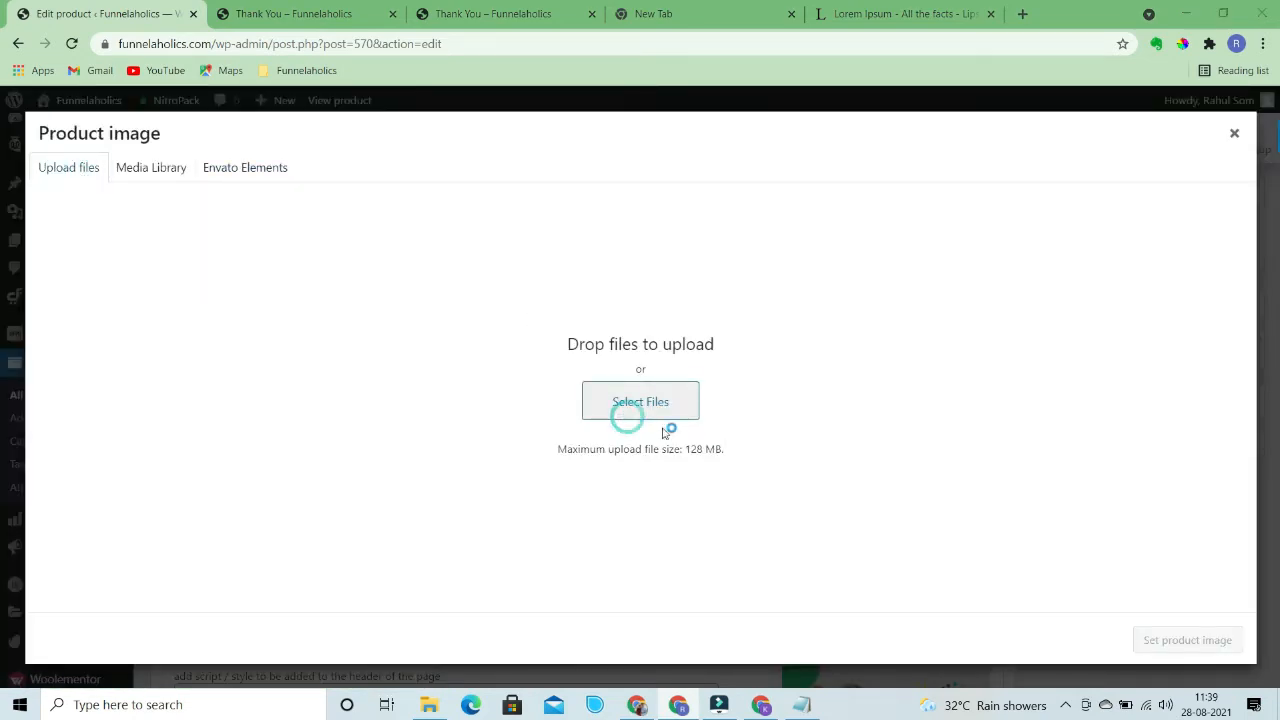
{"action": "left_click", "coordinate": [204, 150]}
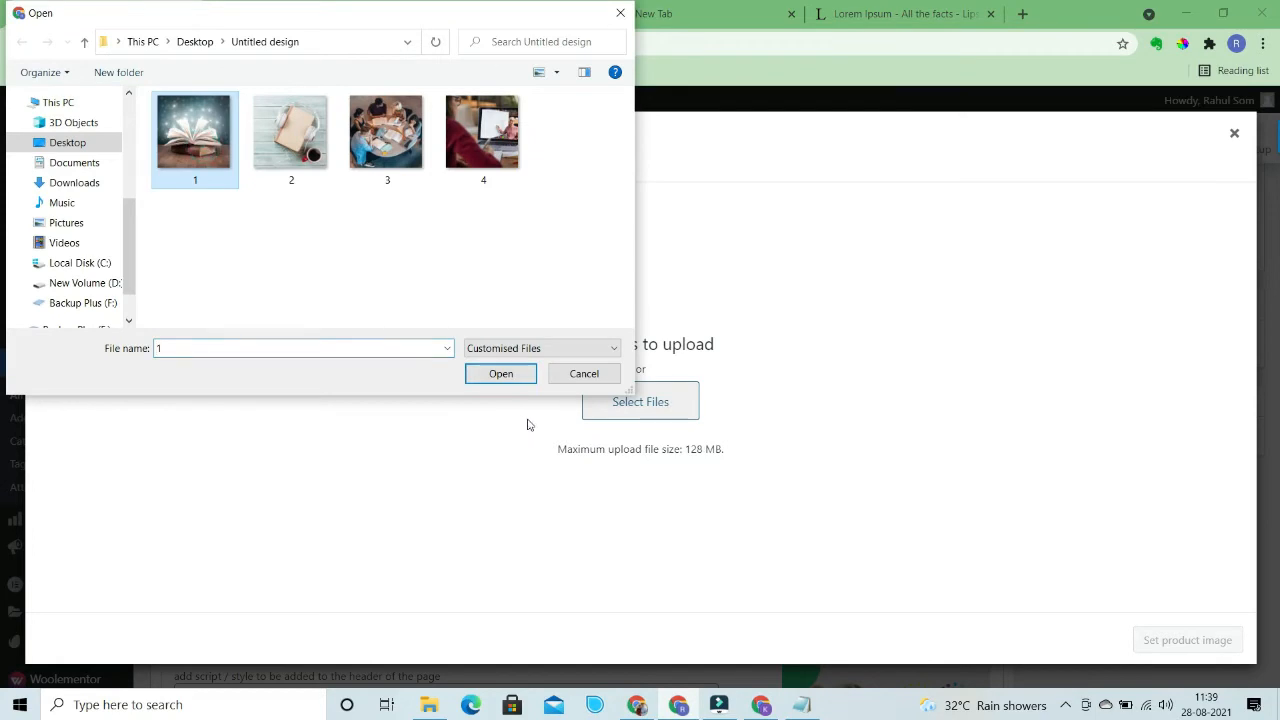
{"action": "left_click", "coordinate": [501, 373]}
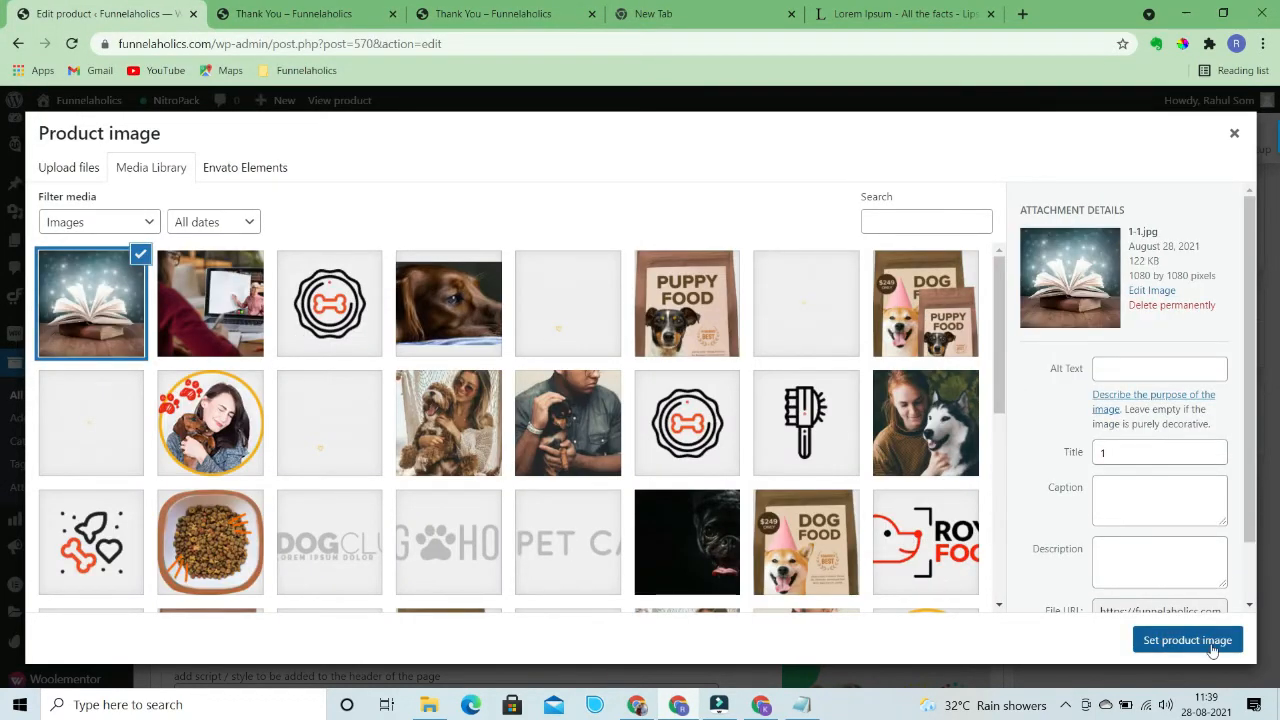
{"action": "left_click", "coordinate": [1222, 643]}
Update the published Book product to save its image
{"action": "scroll", "coordinate": [1108, 450], "scroll_direction": "up", "scroll_amount": 10}
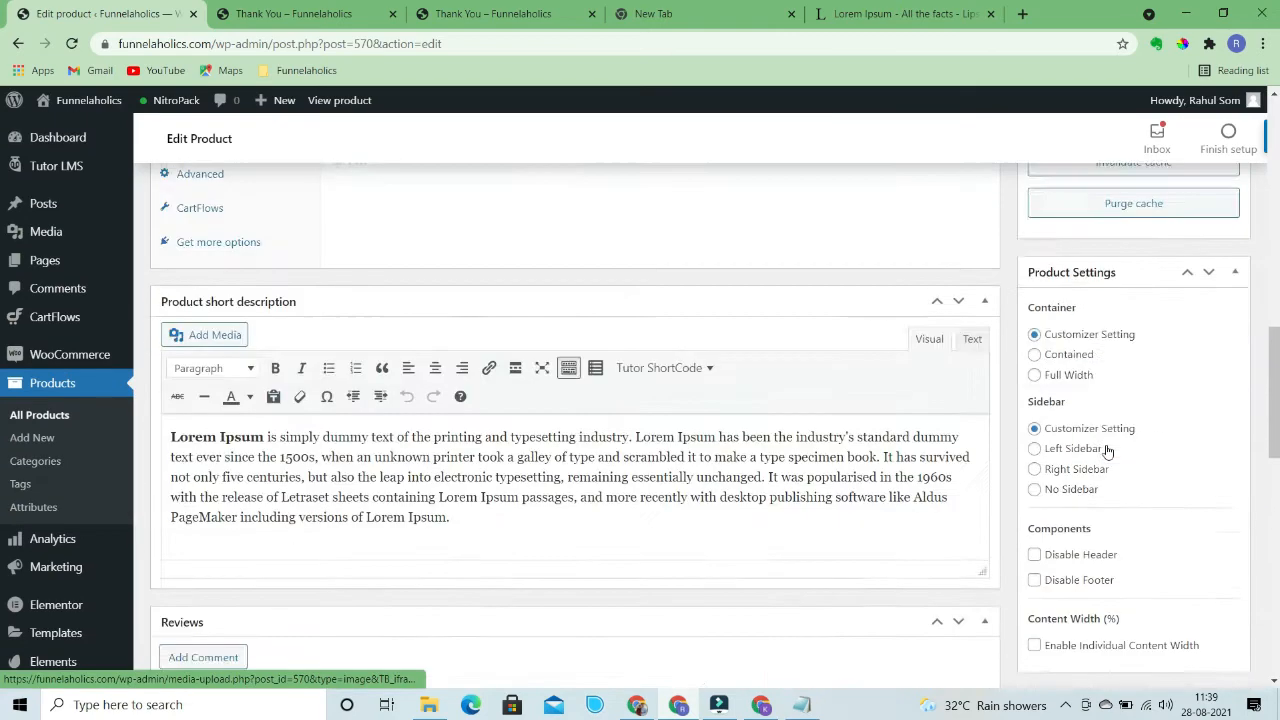
{"action": "scroll", "coordinate": [1108, 450], "scroll_direction": "up", "scroll_amount": 5}
{"action": "left_click", "coordinate": [1234, 471]}
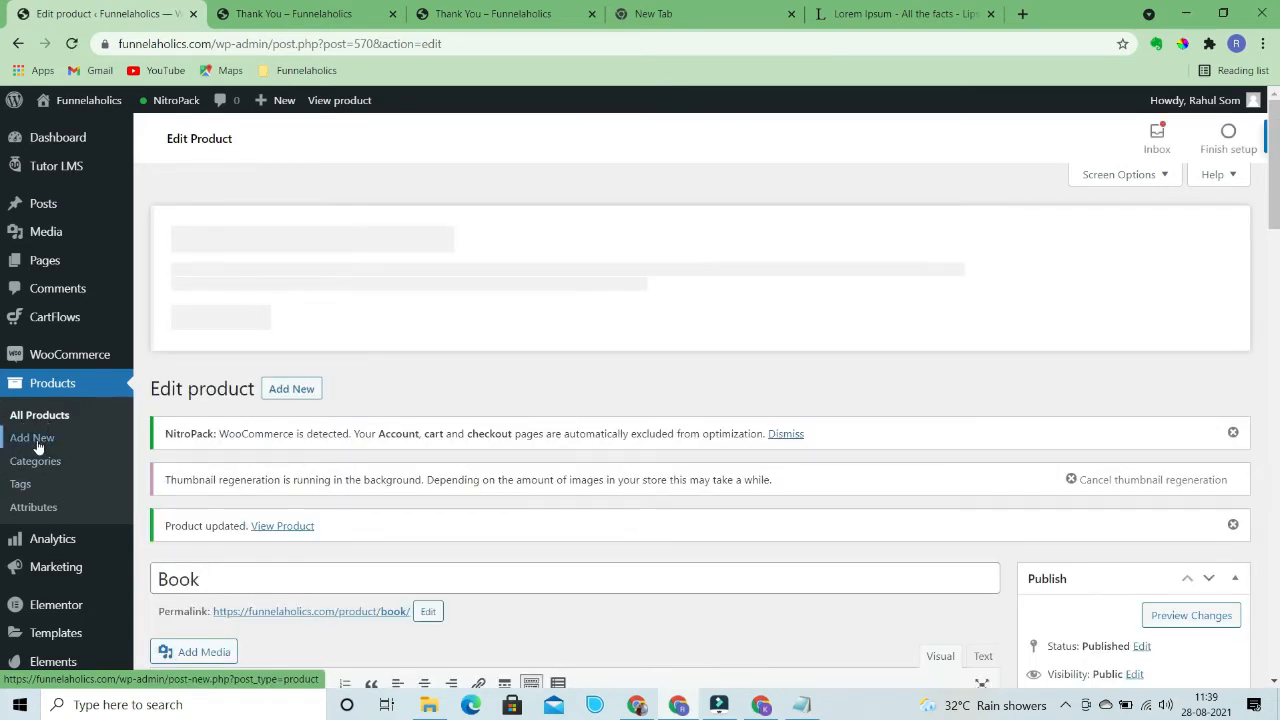
Return to the product list and open the Audio Book product for editing
{"action": "left_click", "coordinate": [46, 418]}
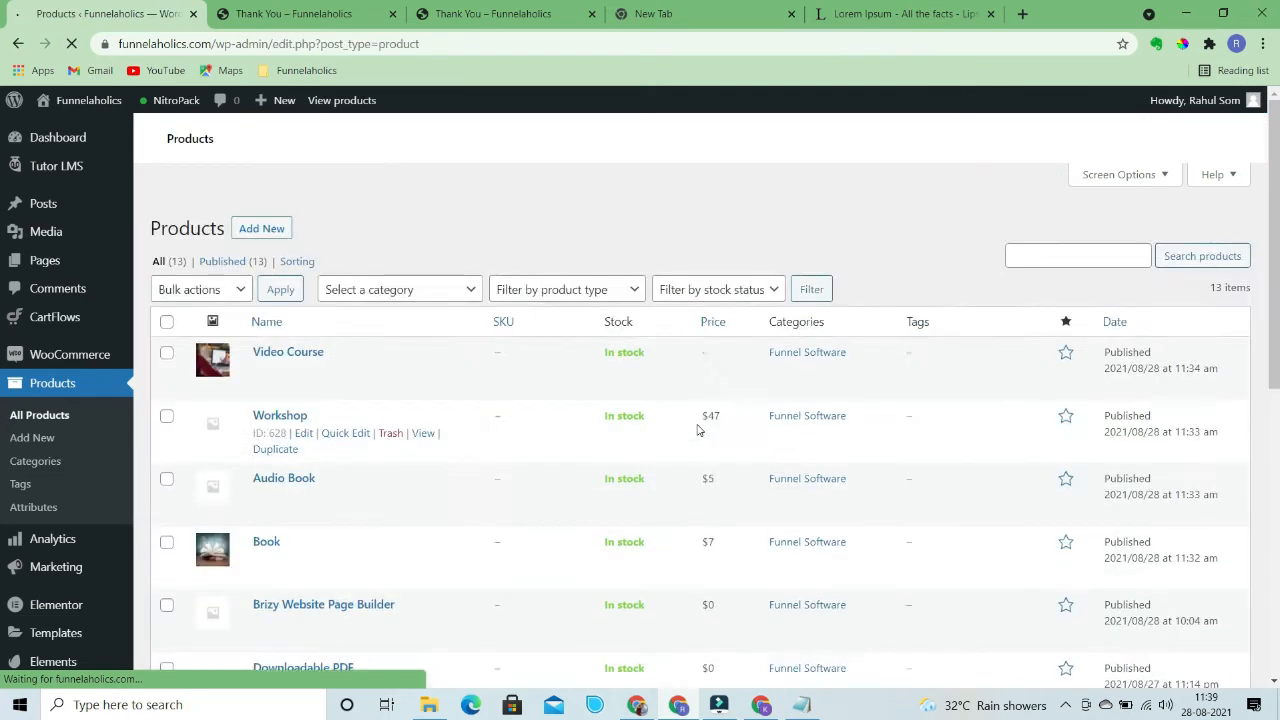
{"action": "scroll", "coordinate": [603, 515], "scroll_direction": "down", "scroll_amount": 5}
{"action": "scroll", "coordinate": [438, 412], "scroll_direction": "up", "scroll_amount": 4}
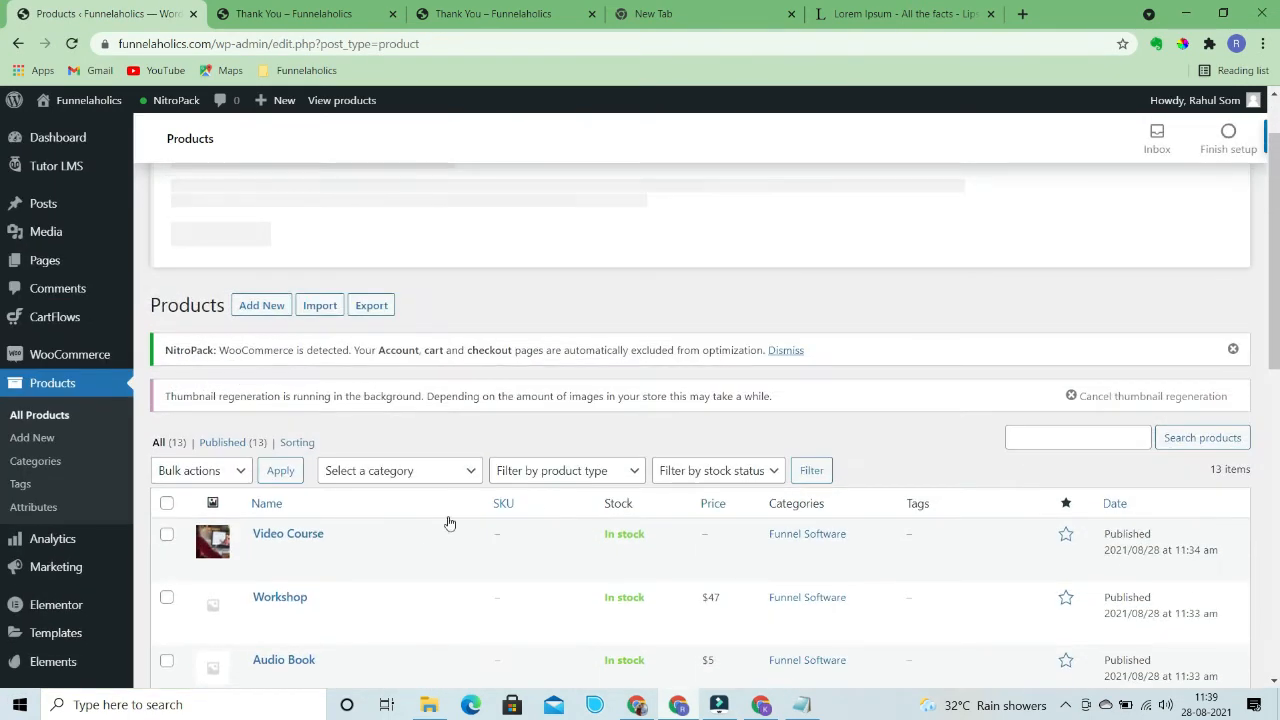
{"action": "scroll", "coordinate": [430, 507], "scroll_direction": "down", "scroll_amount": 2}
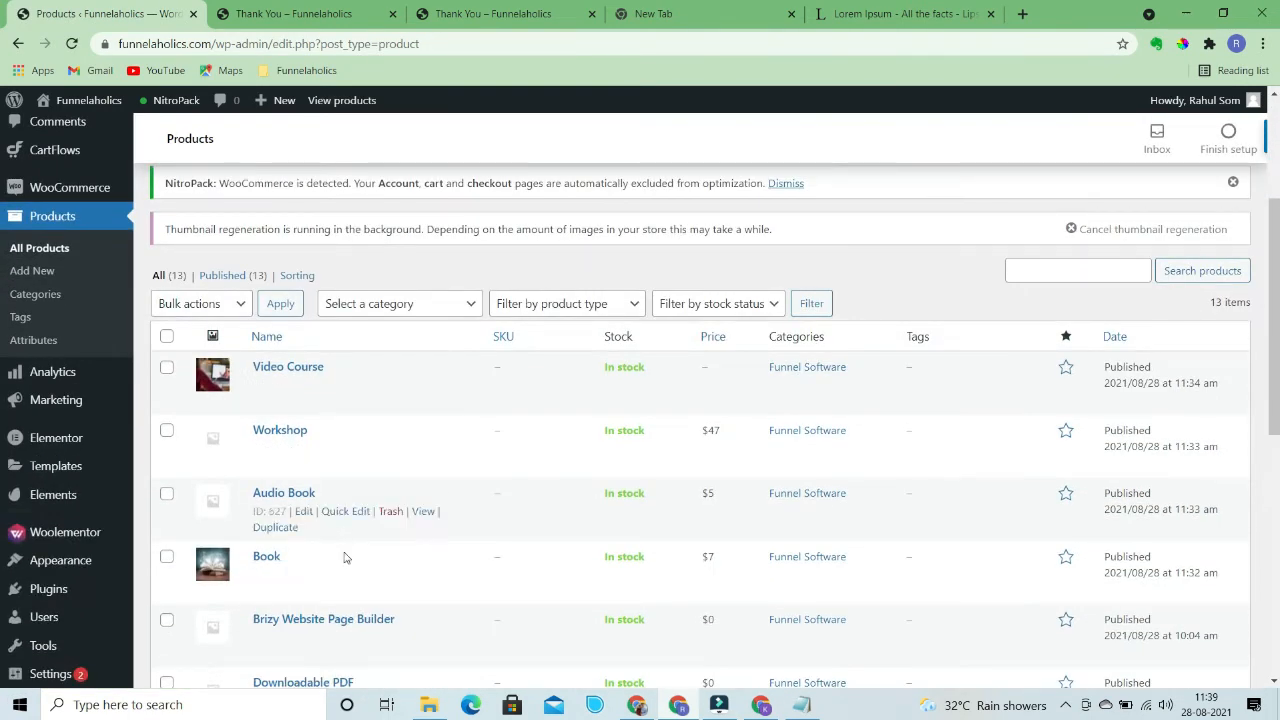
{"action": "left_click", "coordinate": [303, 512]}
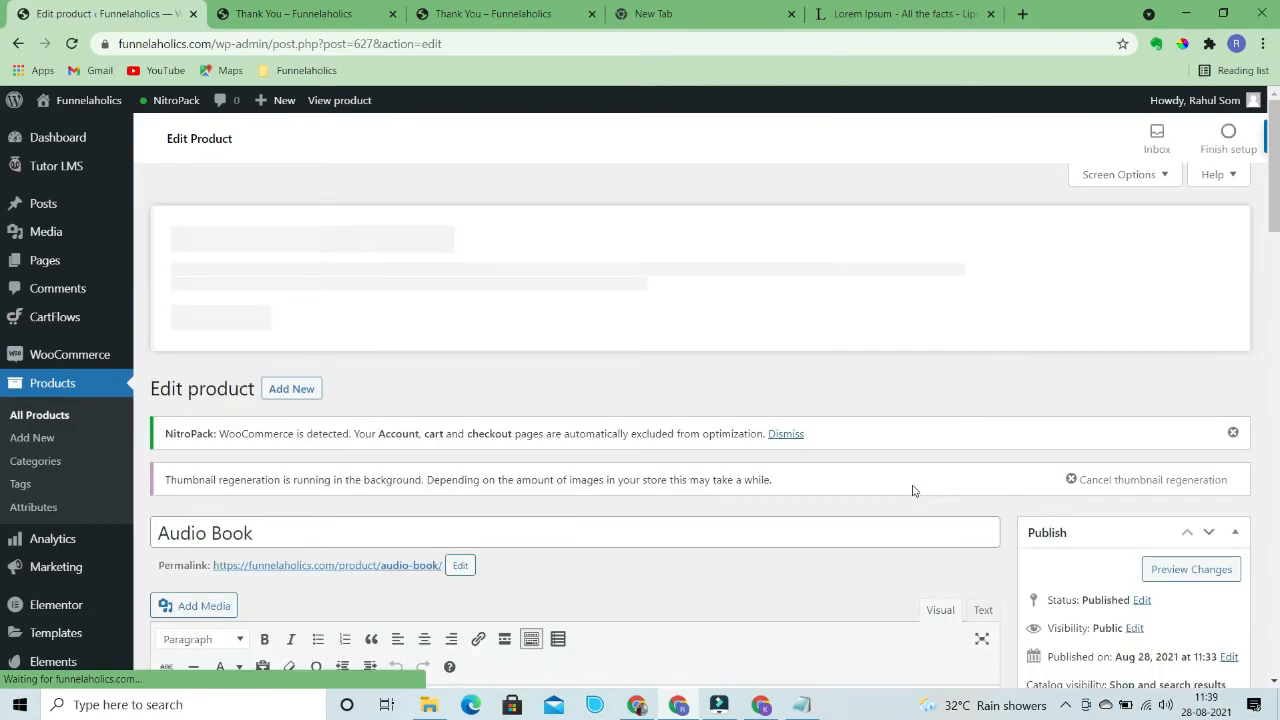
Upload image 2 from the Untitled design folder and set it as the Audio Book product image
{"action": "scroll", "coordinate": [920, 500], "scroll_direction": "down", "scroll_amount": 3}
{"action": "scroll", "coordinate": [940, 532], "scroll_direction": "down", "scroll_amount": 10}
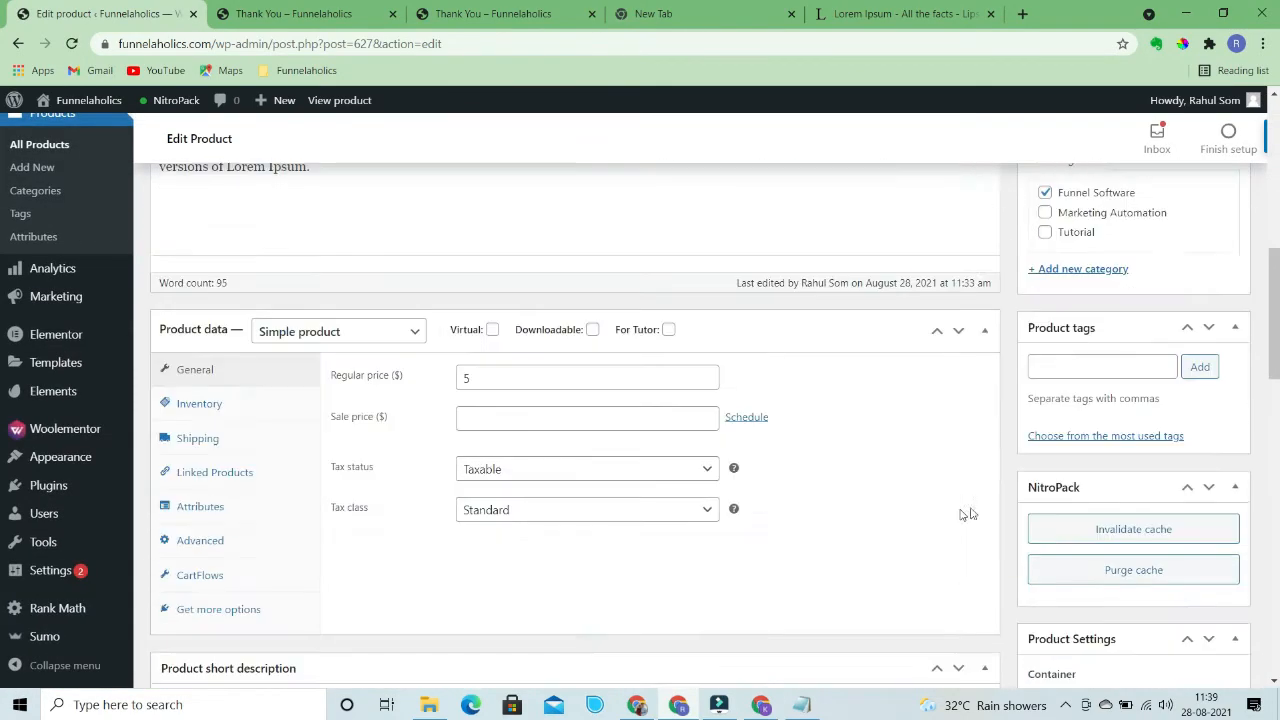
{"action": "scroll", "coordinate": [1134, 540], "scroll_direction": "down", "scroll_amount": 4}
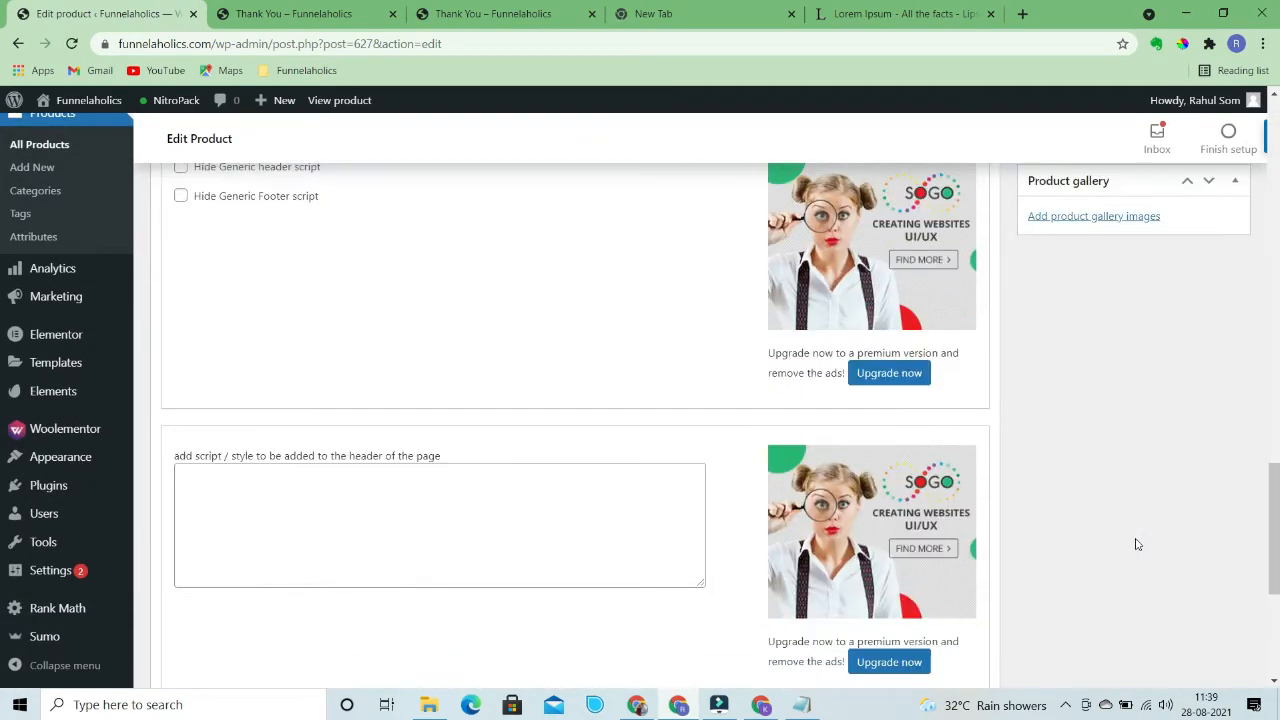
{"action": "scroll", "coordinate": [1120, 549], "scroll_direction": "up", "scroll_amount": 4}
{"action": "left_click", "coordinate": [1080, 456]}
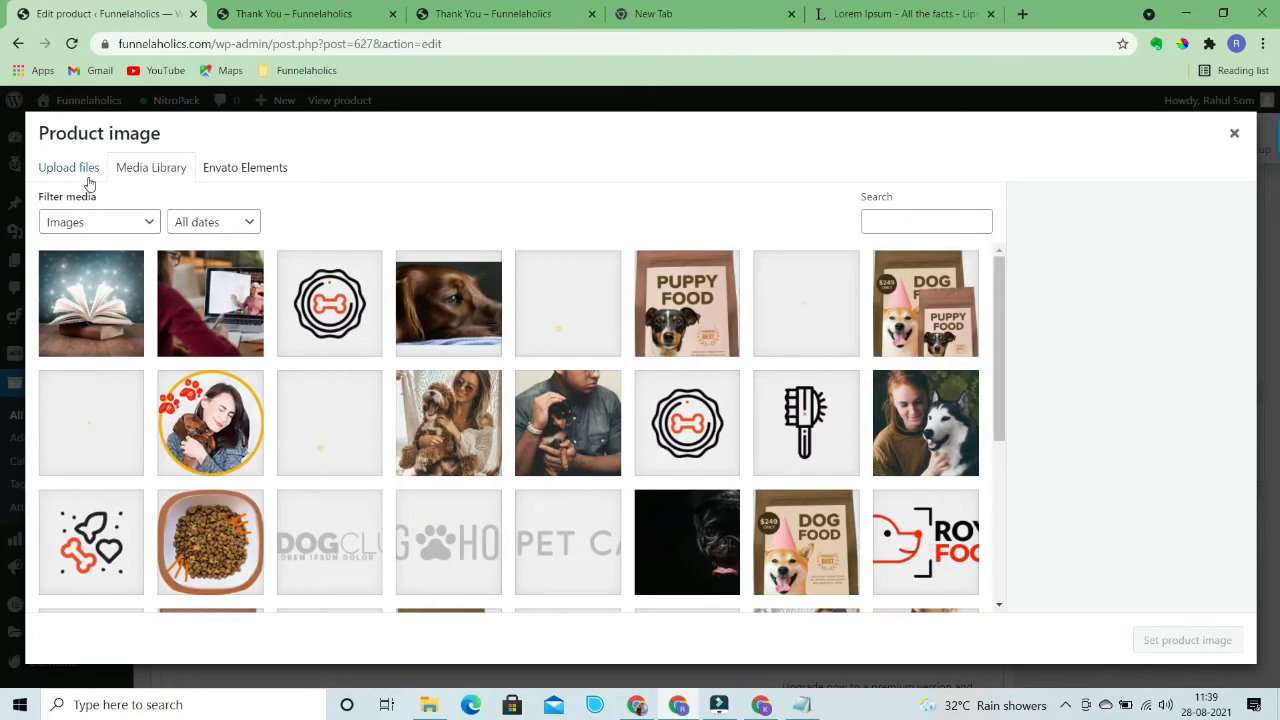
{"action": "left_click", "coordinate": [84, 170]}
{"action": "left_click", "coordinate": [628, 412]}
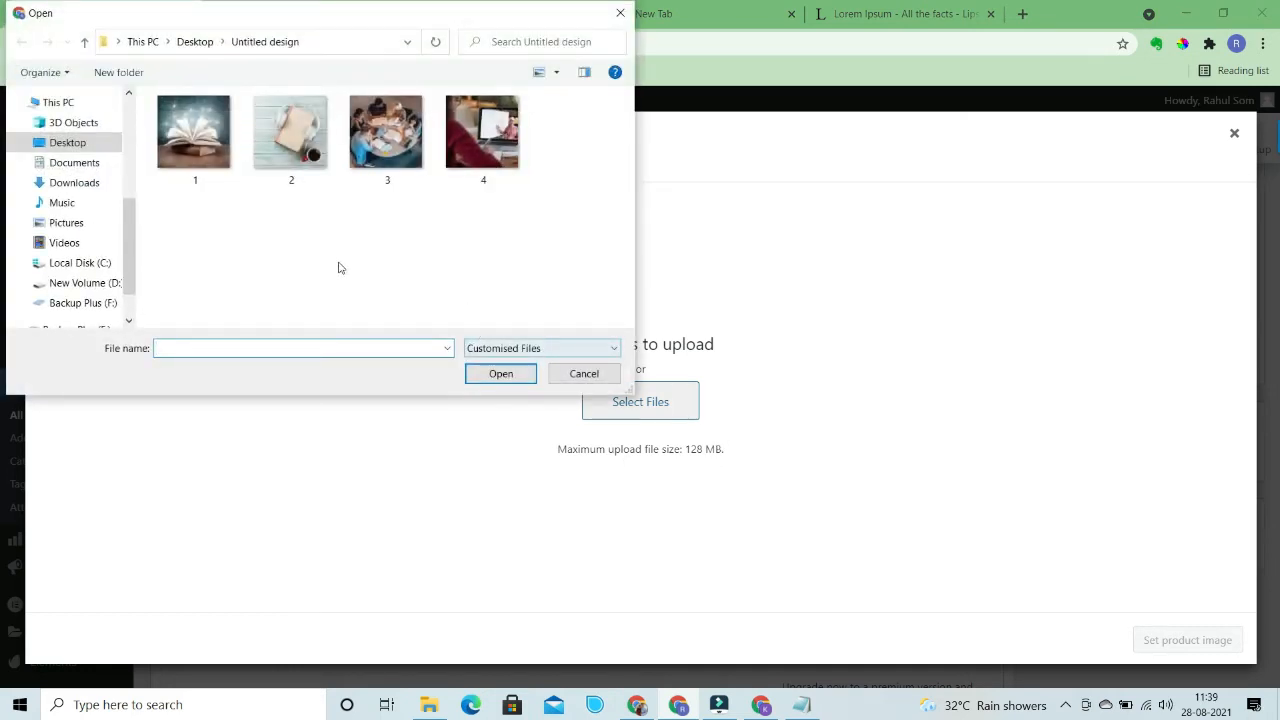
{"action": "left_click", "coordinate": [288, 140]}
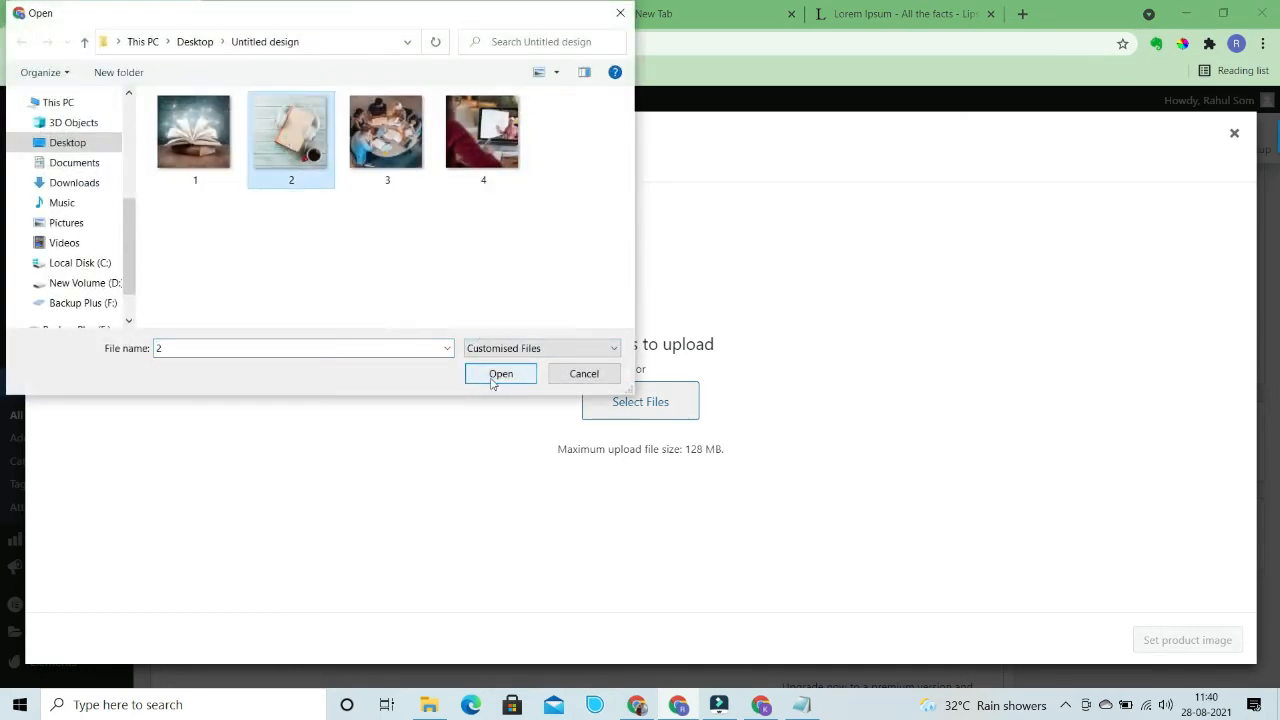
{"action": "left_click", "coordinate": [493, 374]}
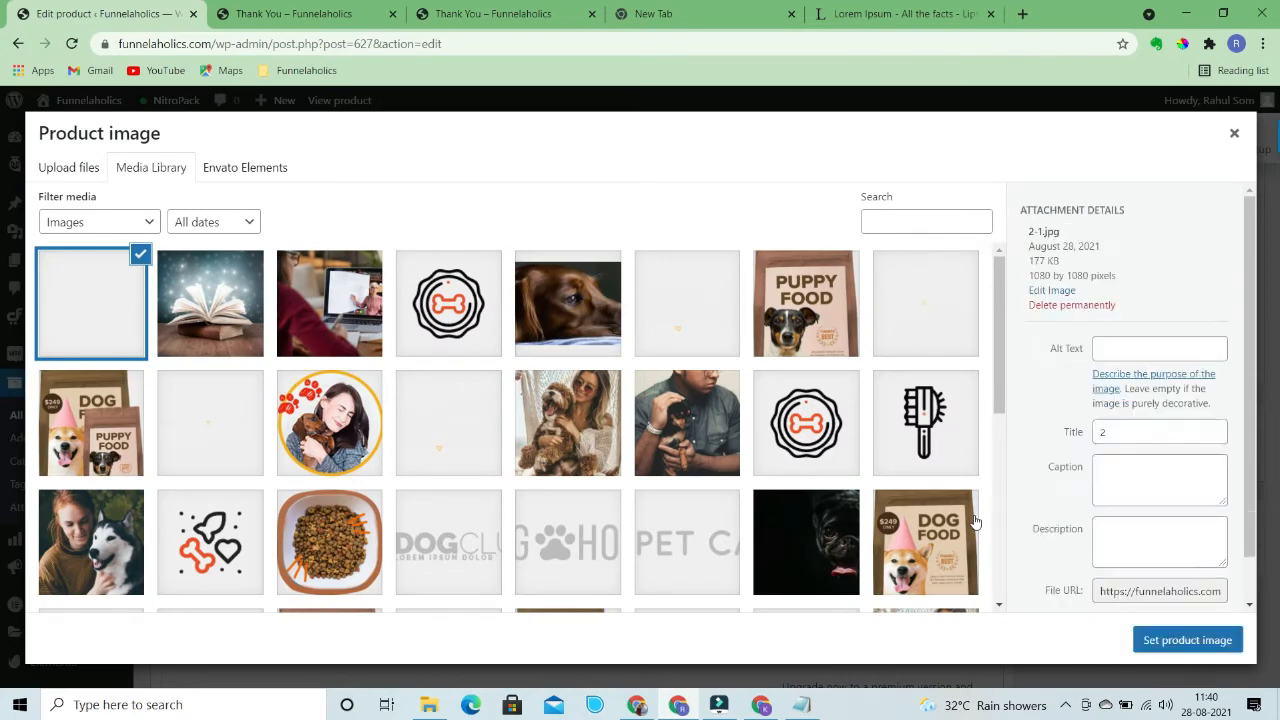
{"action": "left_click", "coordinate": [1180, 641]}
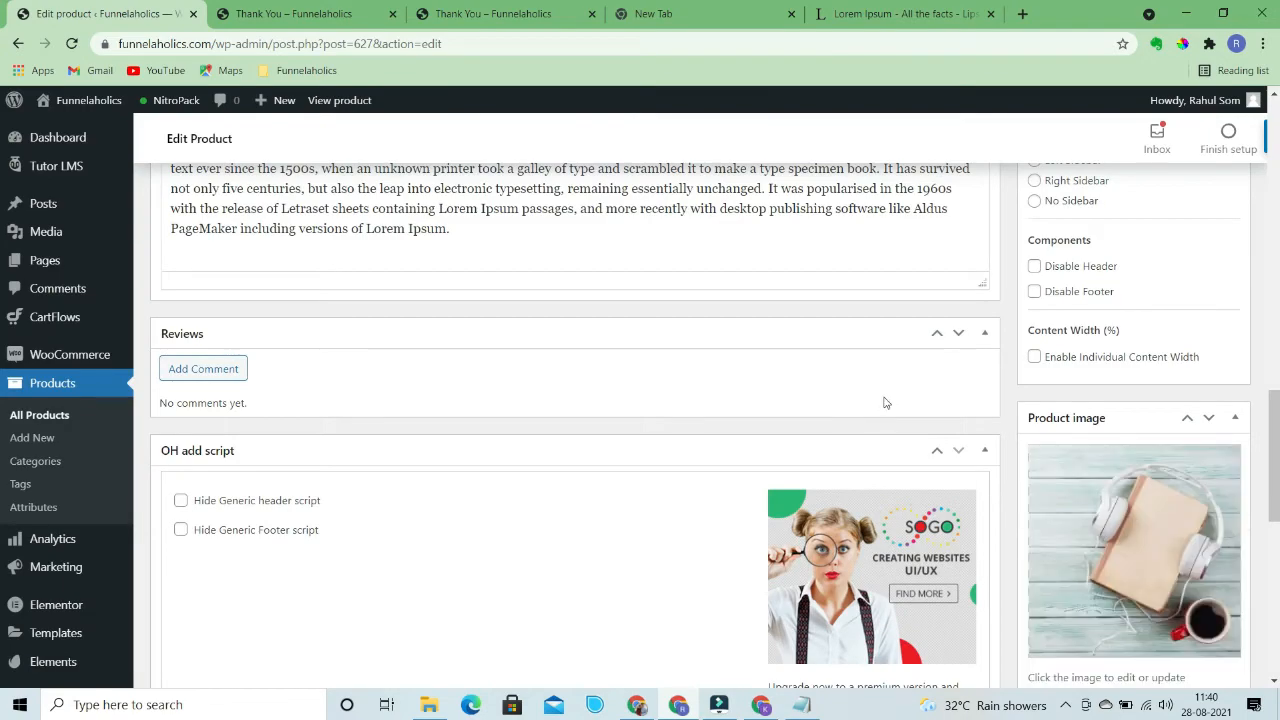
Update the published Audio Book product to save its image
{"action": "scroll", "coordinate": [808, 396], "scroll_direction": "up", "scroll_amount": 10}
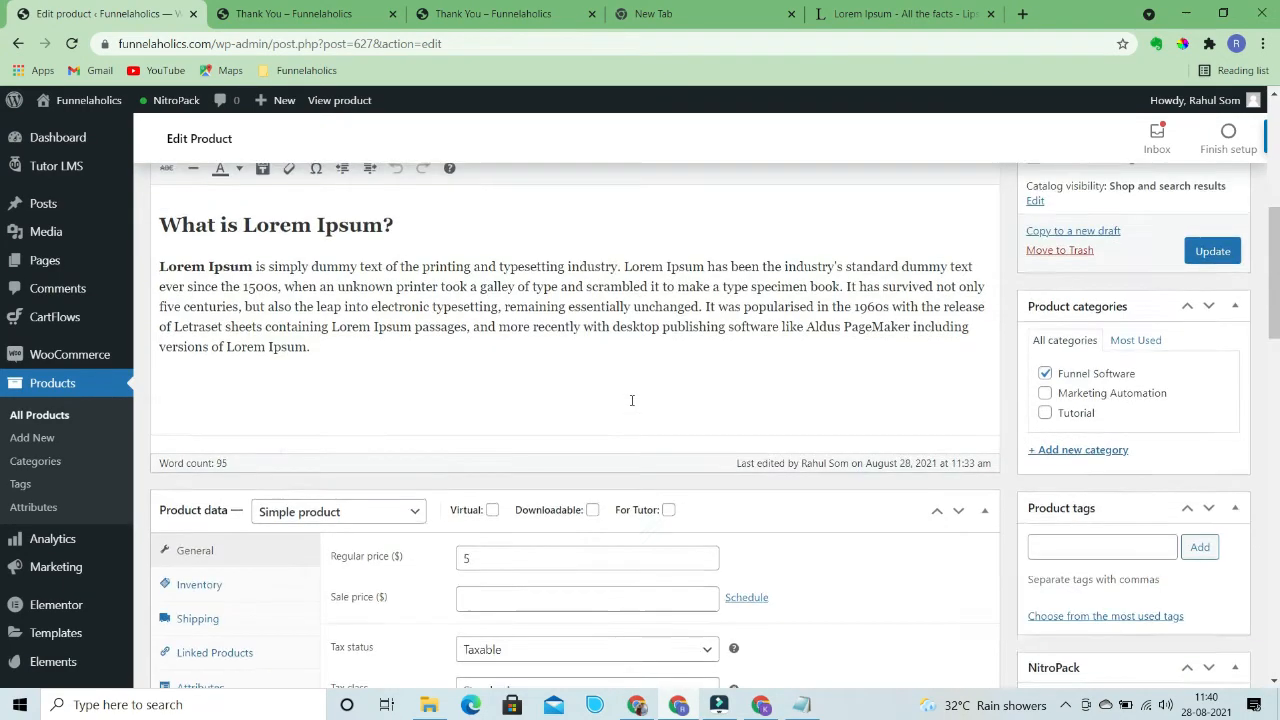
{"action": "scroll", "coordinate": [631, 400], "scroll_direction": "up", "scroll_amount": 3}
{"action": "scroll", "coordinate": [631, 405], "scroll_direction": "up", "scroll_amount": 2}
{"action": "scroll", "coordinate": [631, 405], "scroll_direction": "down", "scroll_amount": 5}
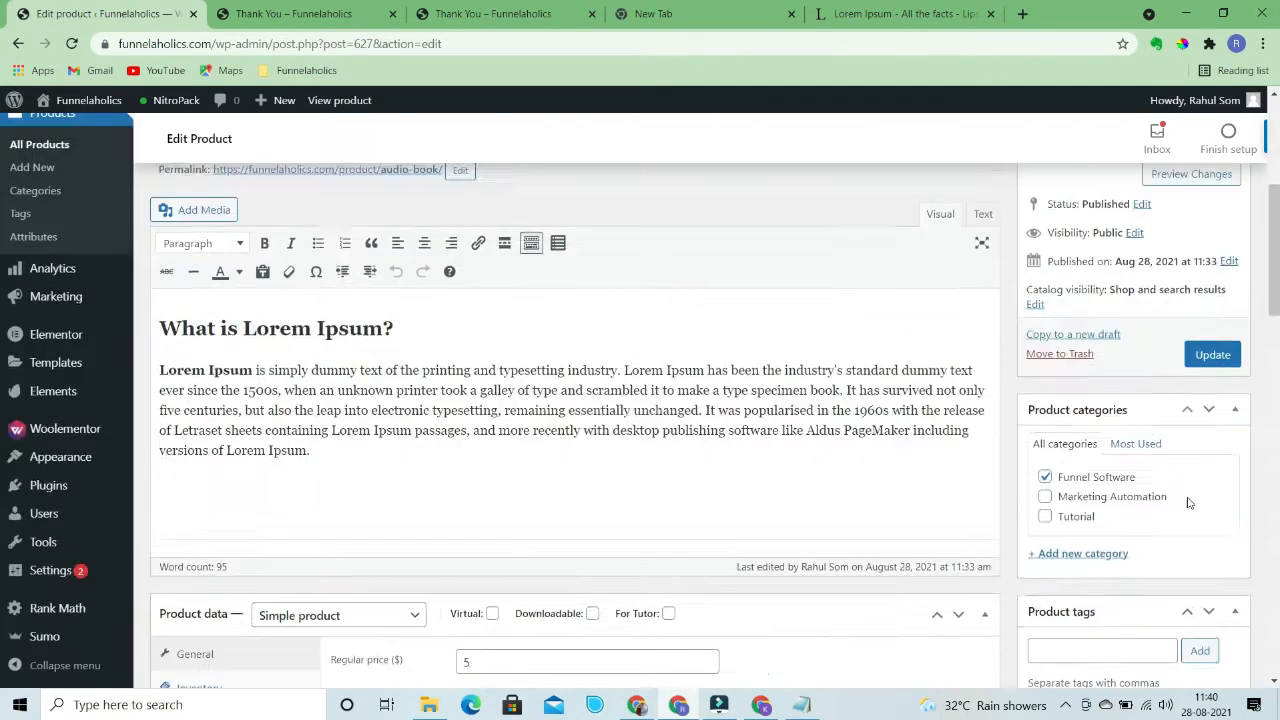
{"action": "left_click", "coordinate": [1210, 324]}
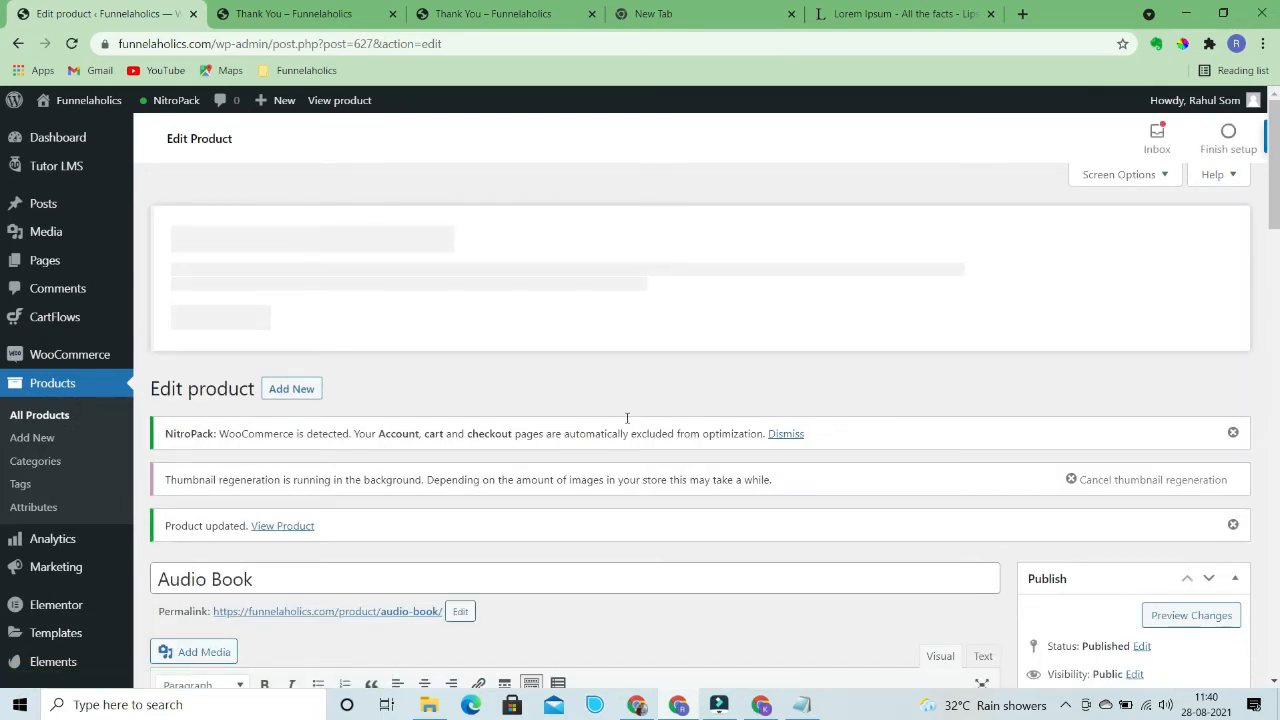
Return to the product list and open the Workshop product for editing
{"action": "left_click", "coordinate": [40, 415]}
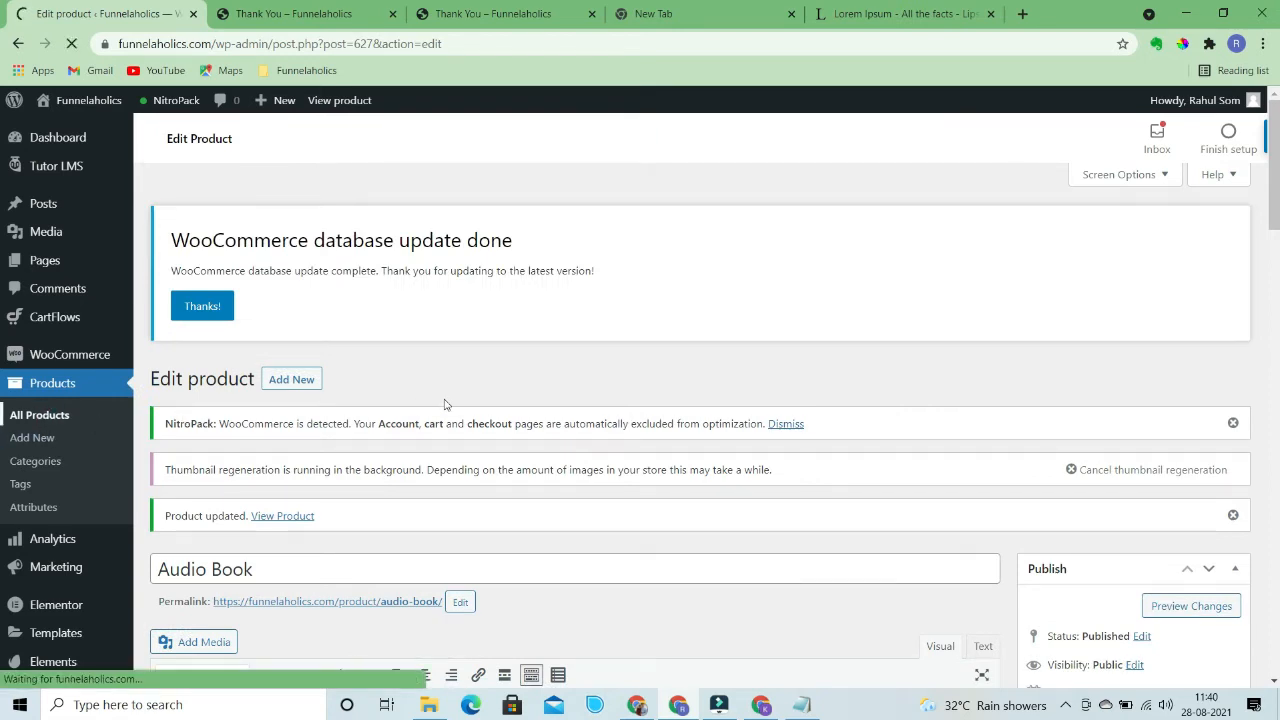
{"action": "scroll", "coordinate": [530, 447], "scroll_direction": "down", "scroll_amount": 2}
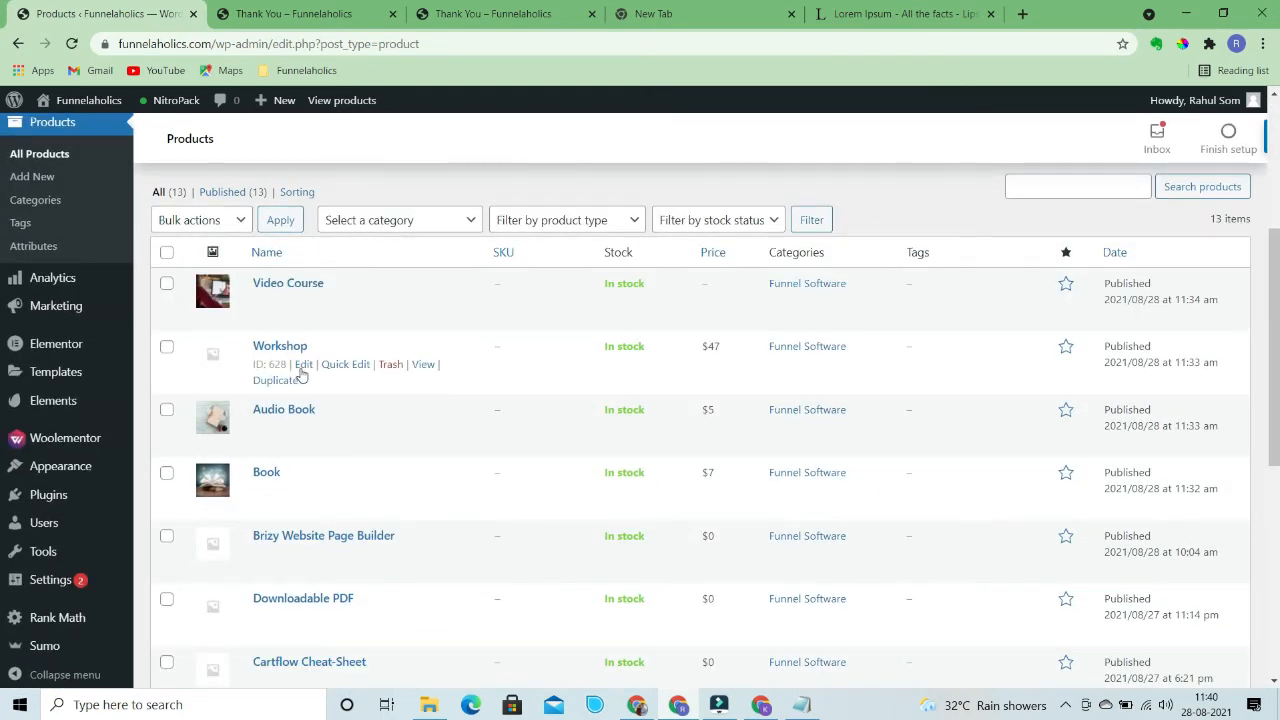
{"action": "left_click", "coordinate": [302, 366]}
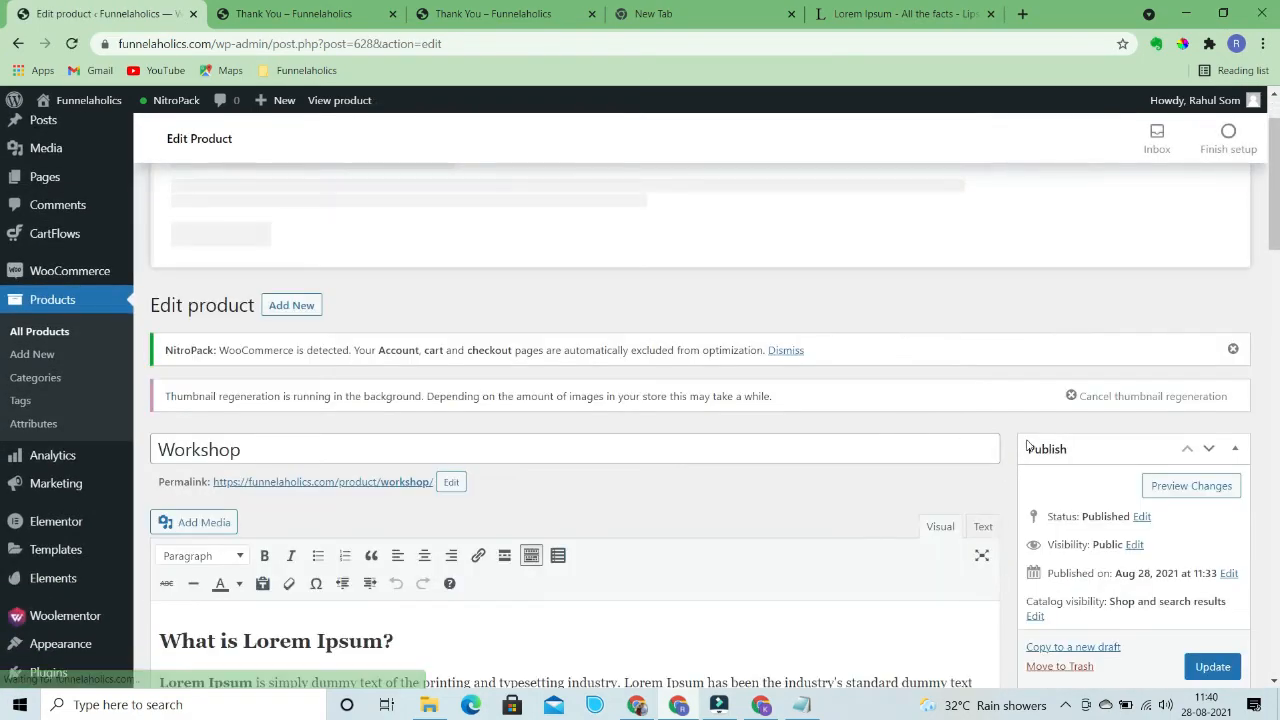
Upload image 3 from the Untitled design folder and set it as the Workshop product image
{"action": "scroll", "coordinate": [1014, 486], "scroll_direction": "down", "scroll_amount": 15}
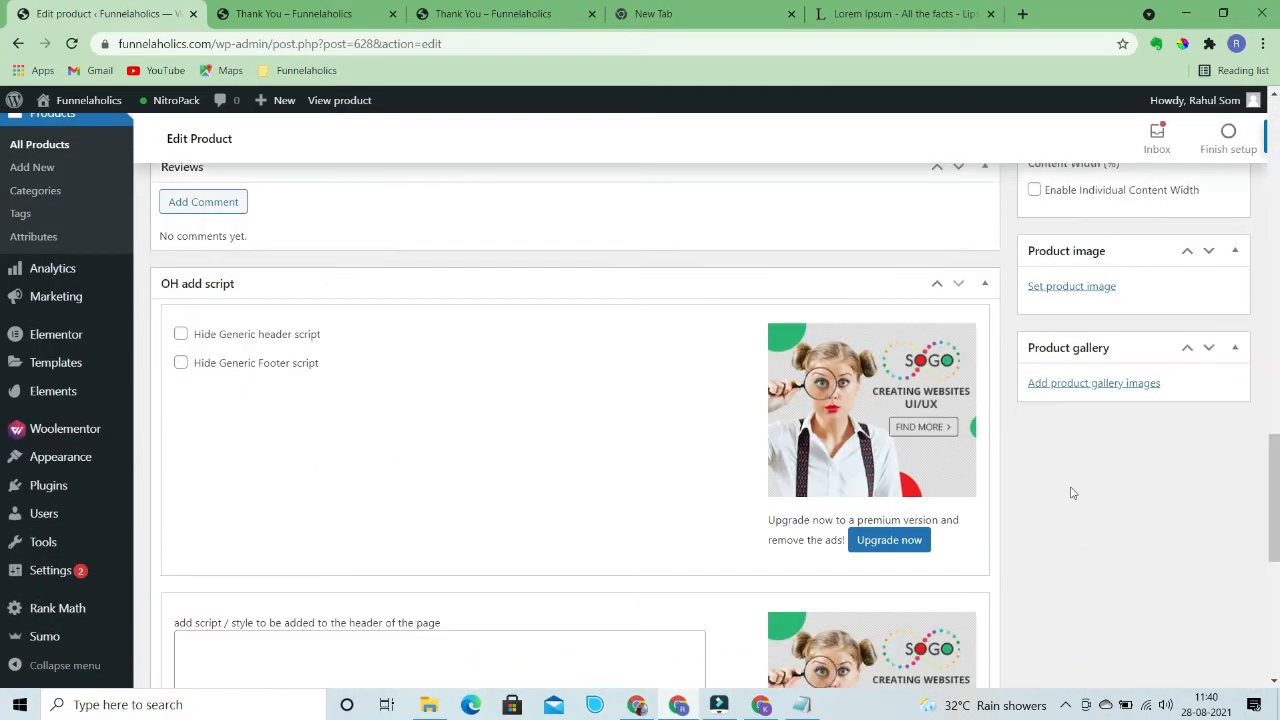
{"action": "left_click", "coordinate": [1060, 286]}
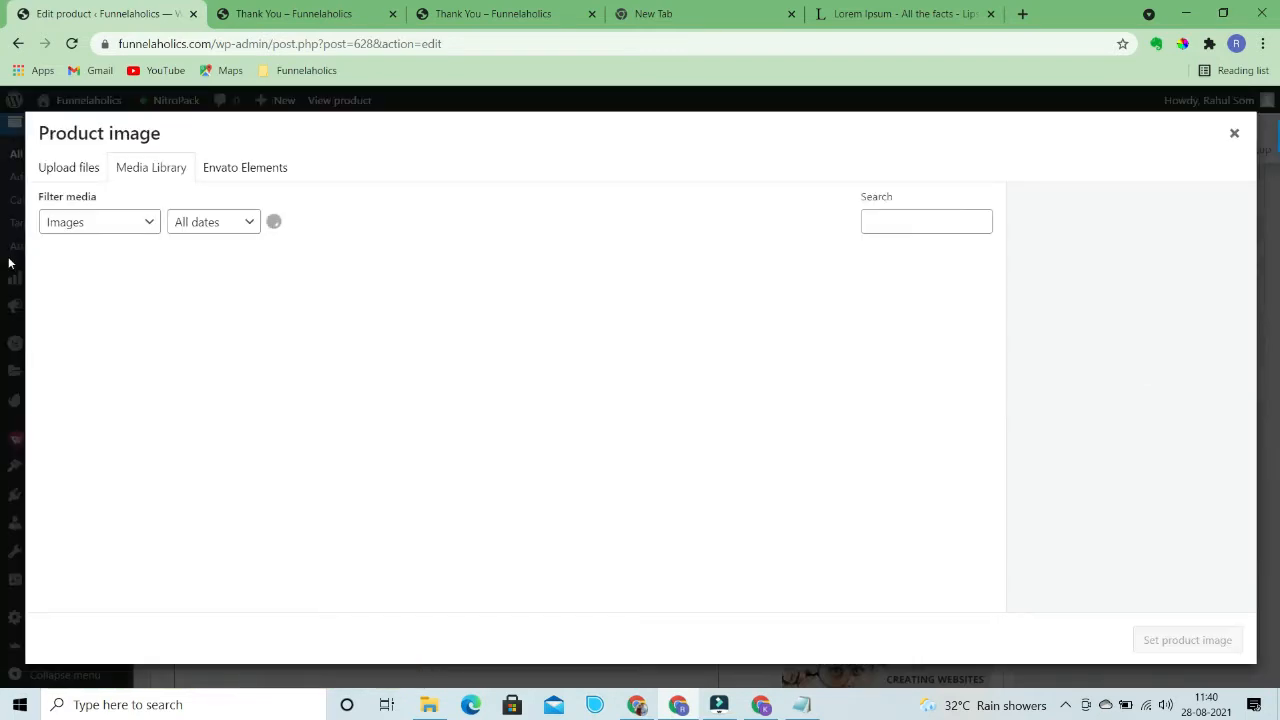
{"action": "left_click", "coordinate": [69, 168]}
{"action": "left_click", "coordinate": [617, 392]}
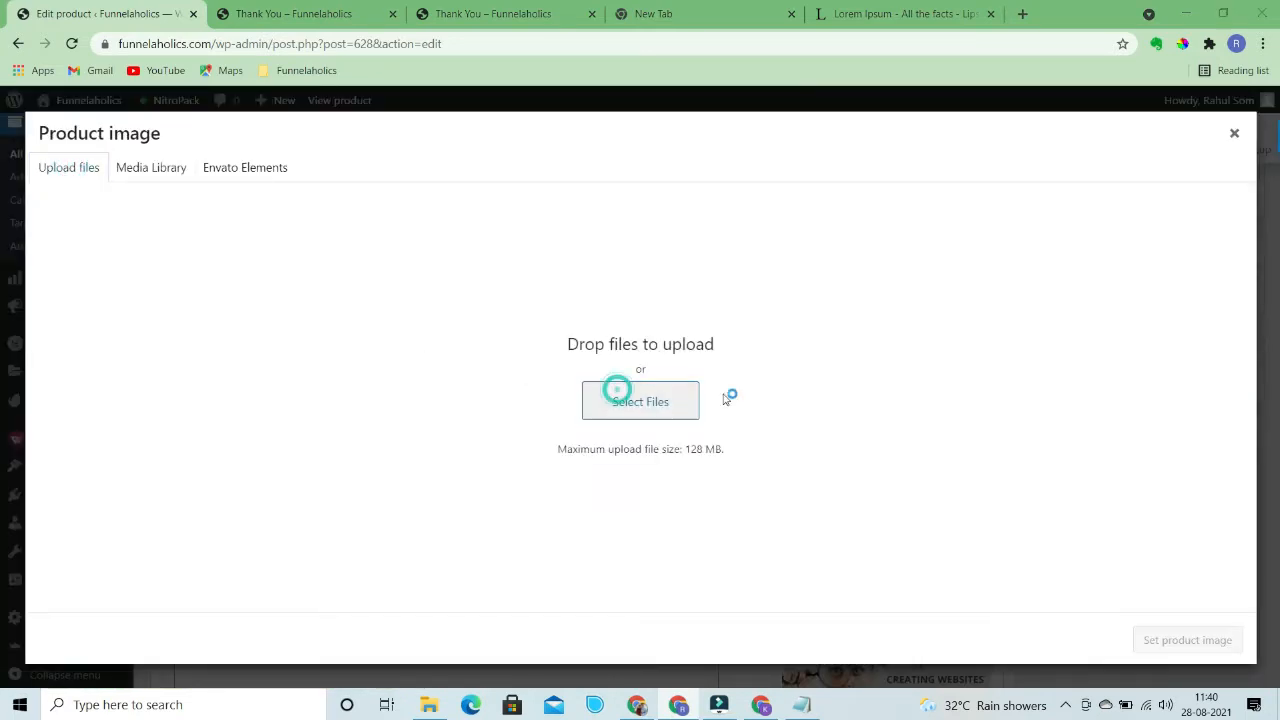
{"action": "left_click", "coordinate": [383, 140]}
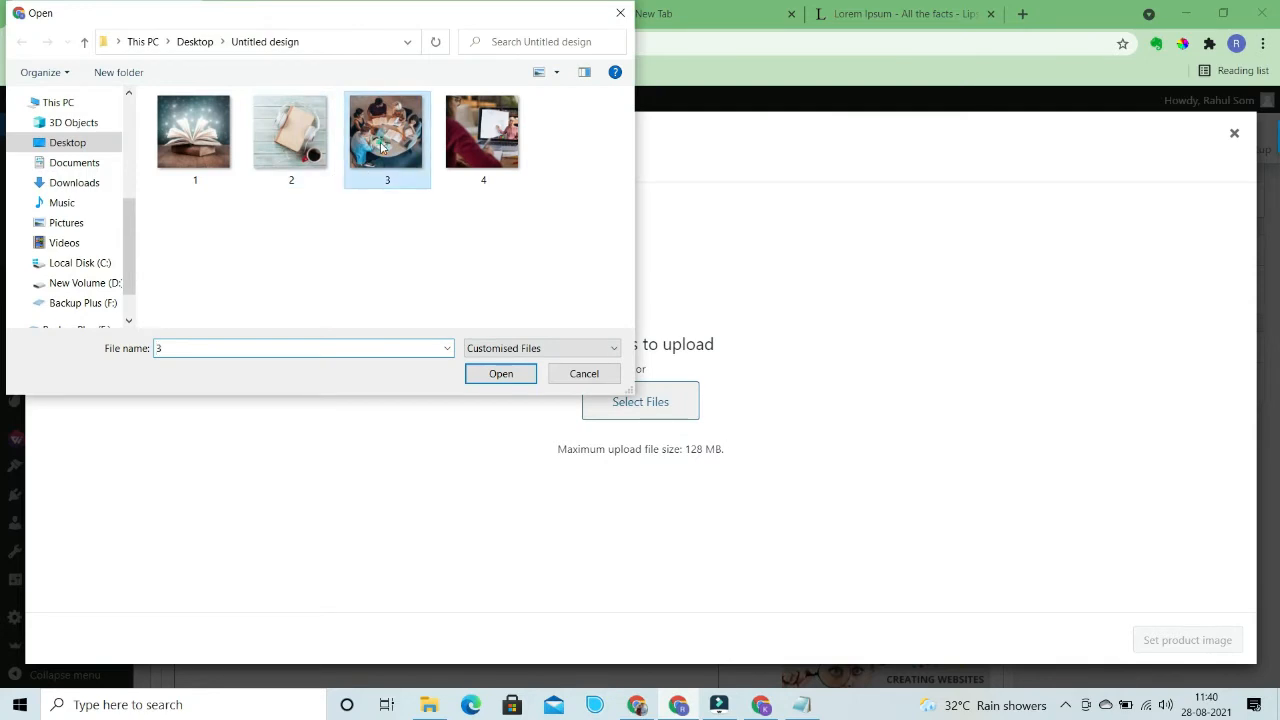
{"action": "left_click", "coordinate": [490, 373]}
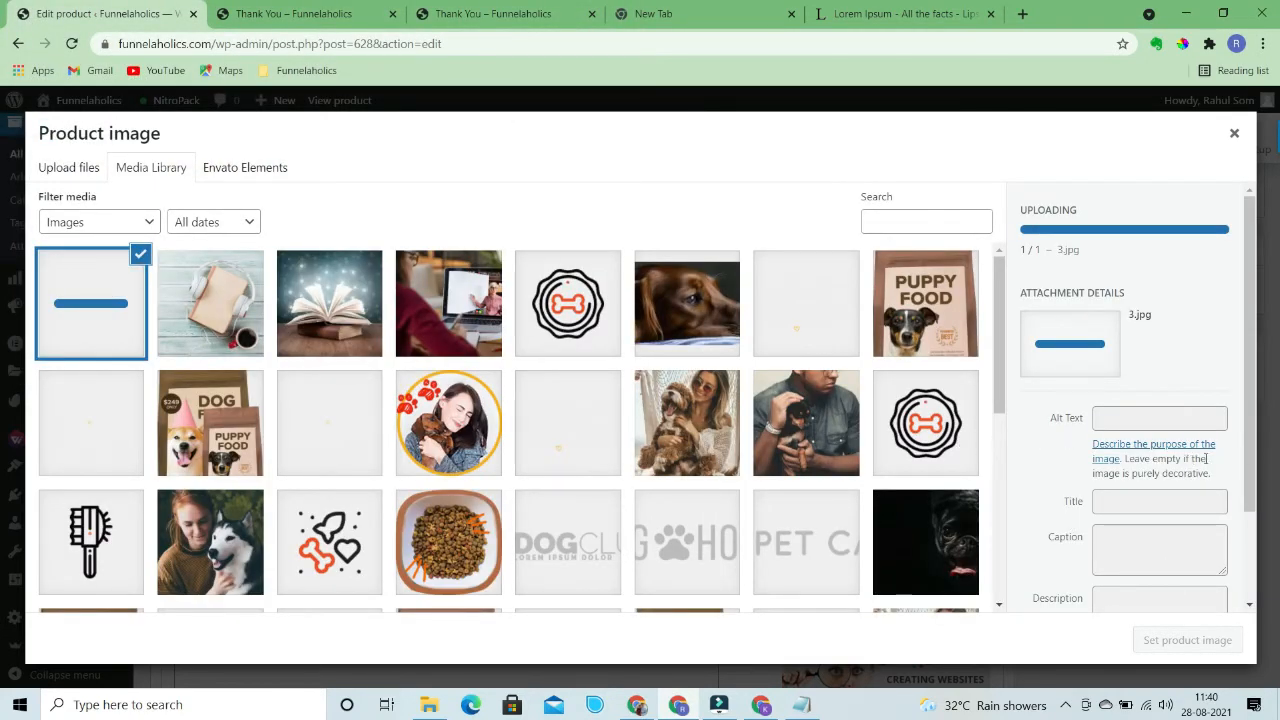
{"action": "left_click", "coordinate": [1180, 640]}
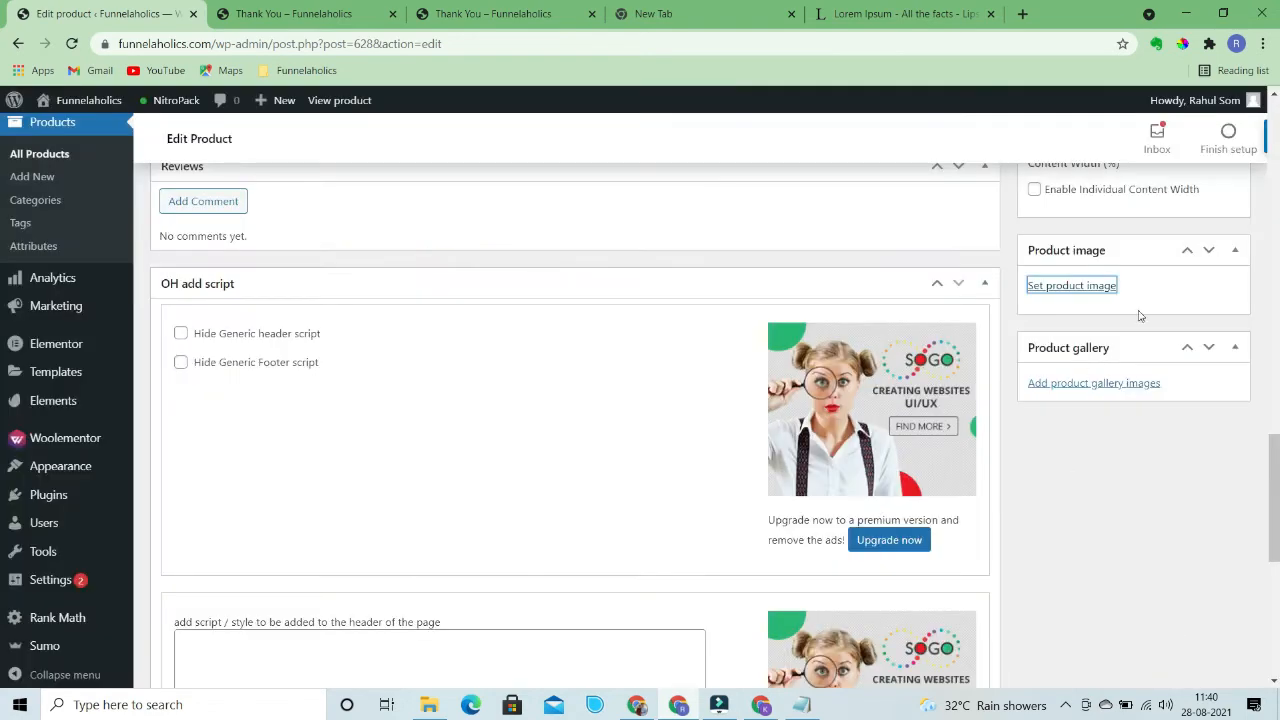
Update the published Workshop product to save its image
{"action": "scroll", "coordinate": [1154, 393], "scroll_direction": "up", "scroll_amount": 8}
{"action": "scroll", "coordinate": [1154, 393], "scroll_direction": "up", "scroll_amount": 3}
{"action": "left_click", "coordinate": [1212, 416]}
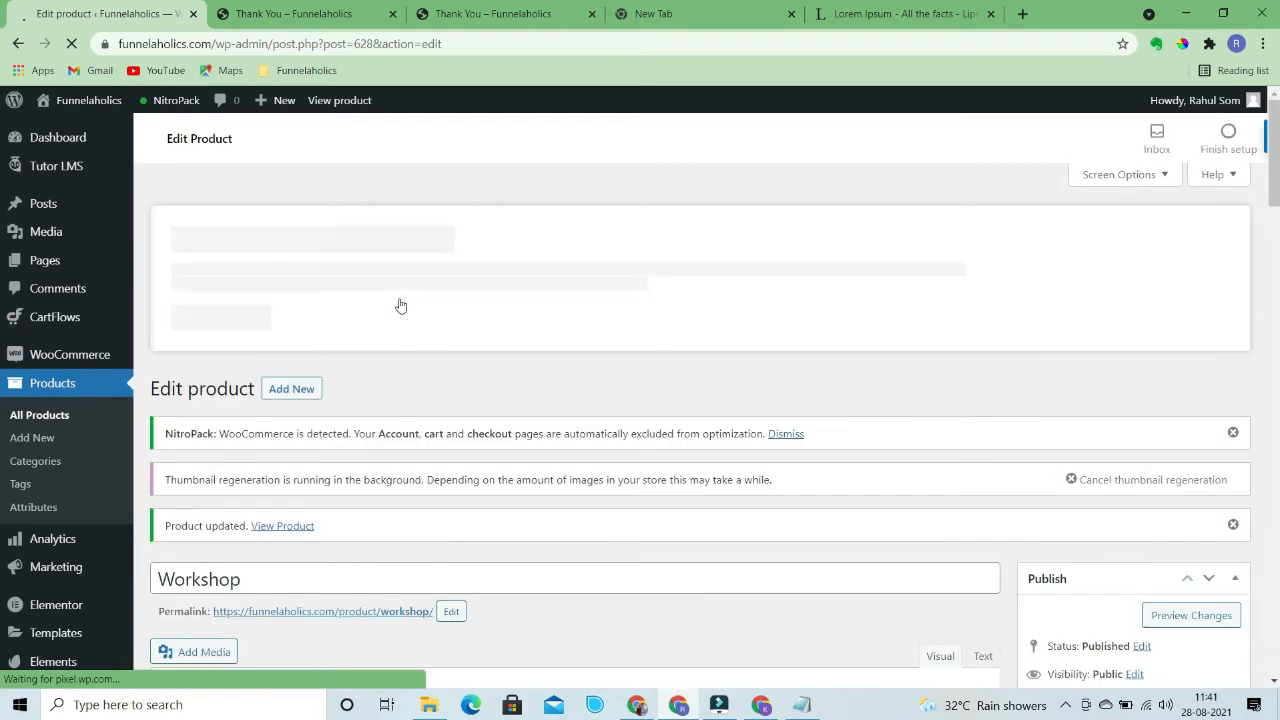
Open the Checkout Page step of the Book Funnel flow in CartFlows for editing
{"action": "left_click", "coordinate": [52, 322]}
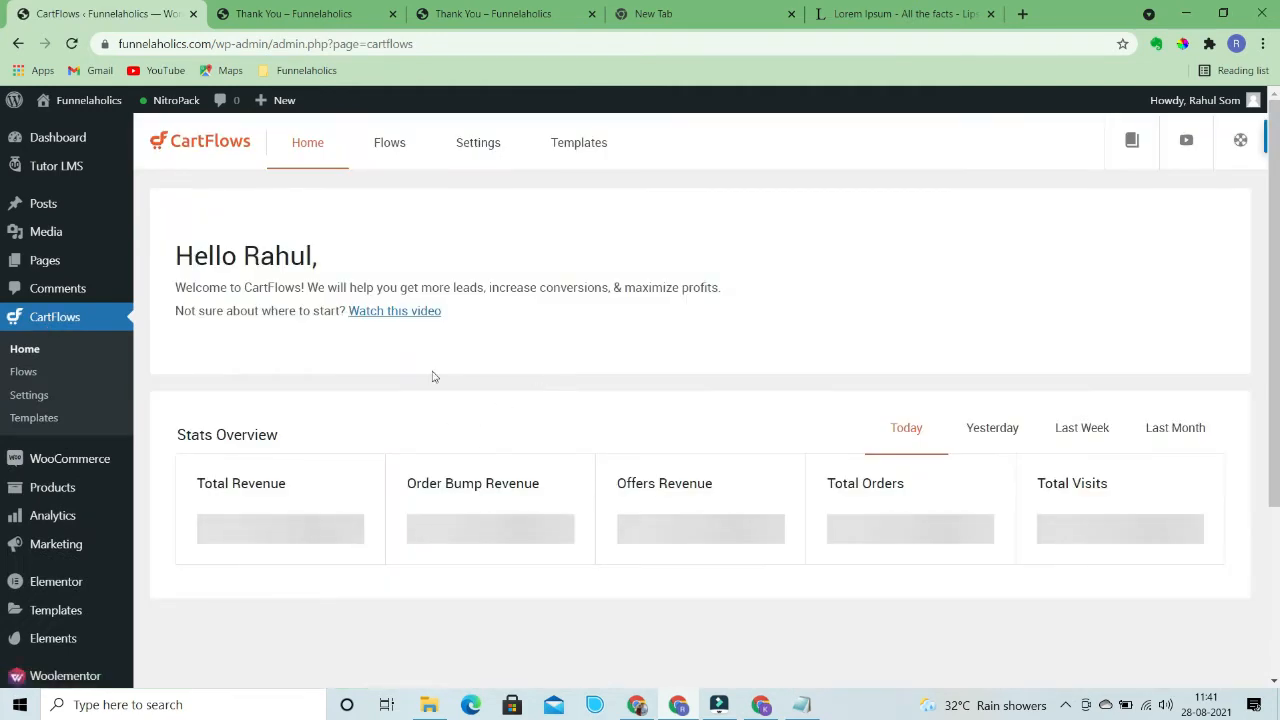
{"action": "left_click", "coordinate": [385, 146]}
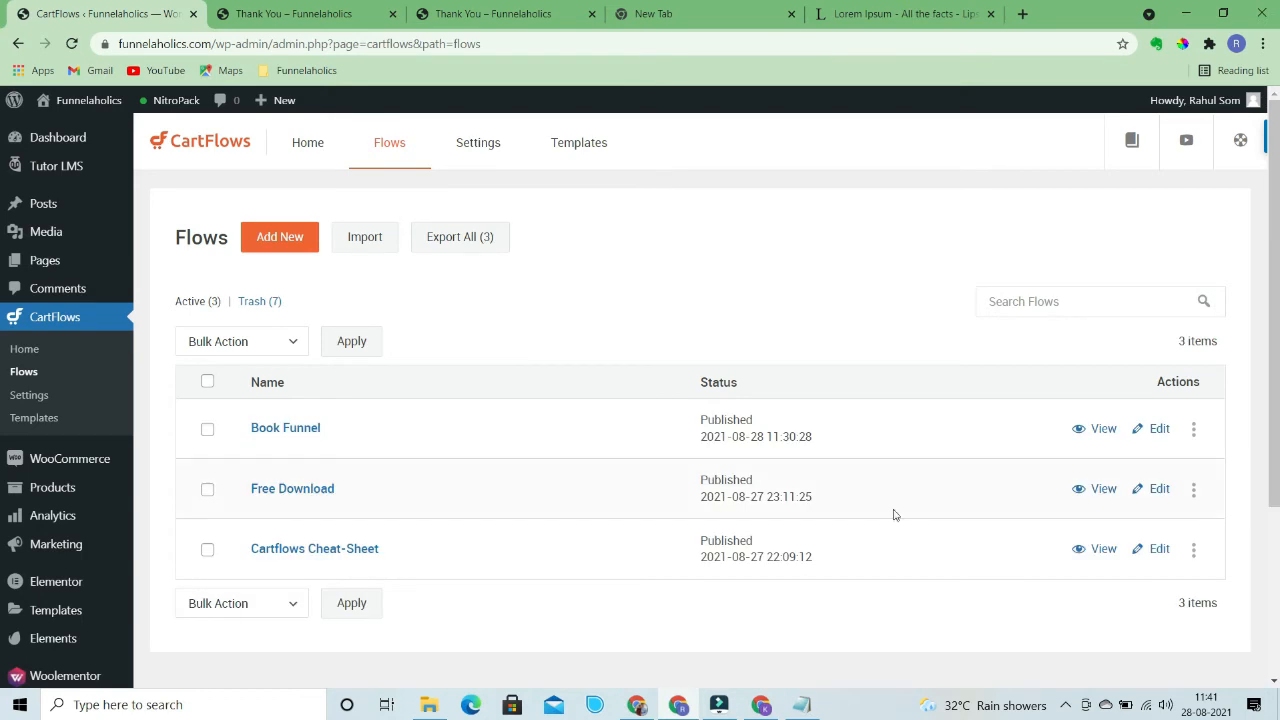
{"action": "left_click", "coordinate": [1159, 430]}
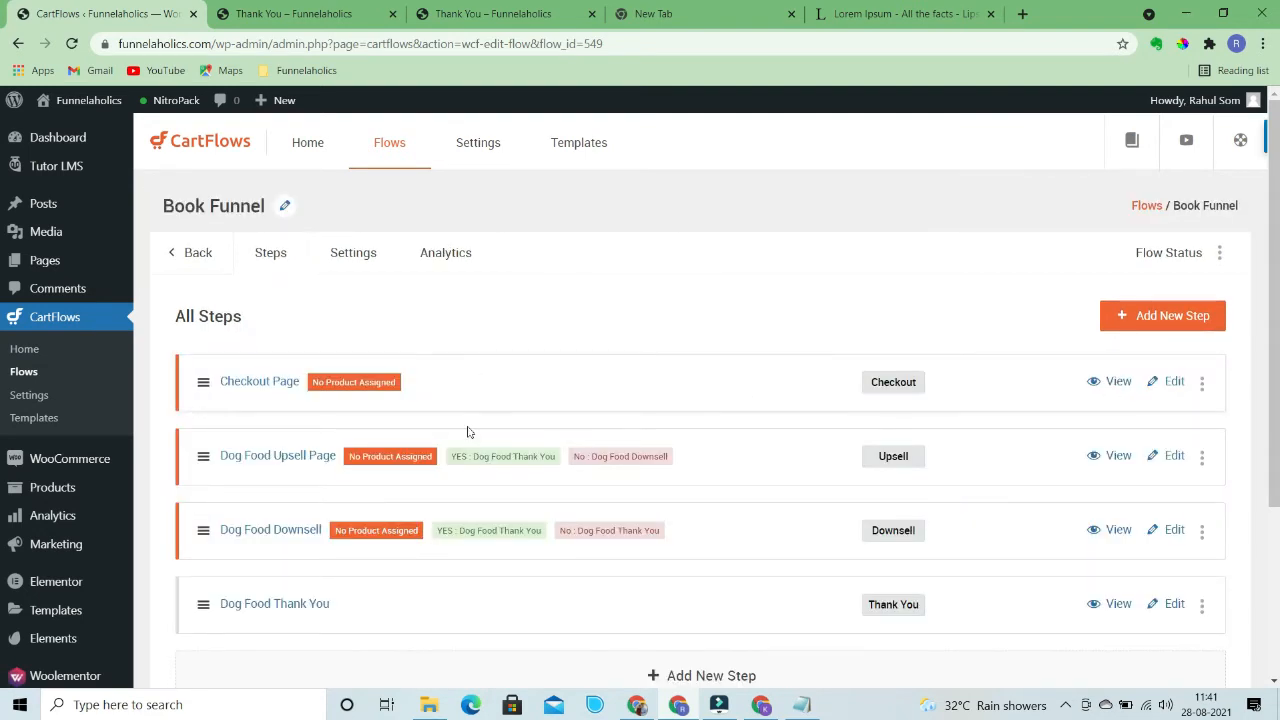
{"action": "left_click", "coordinate": [1172, 381]}
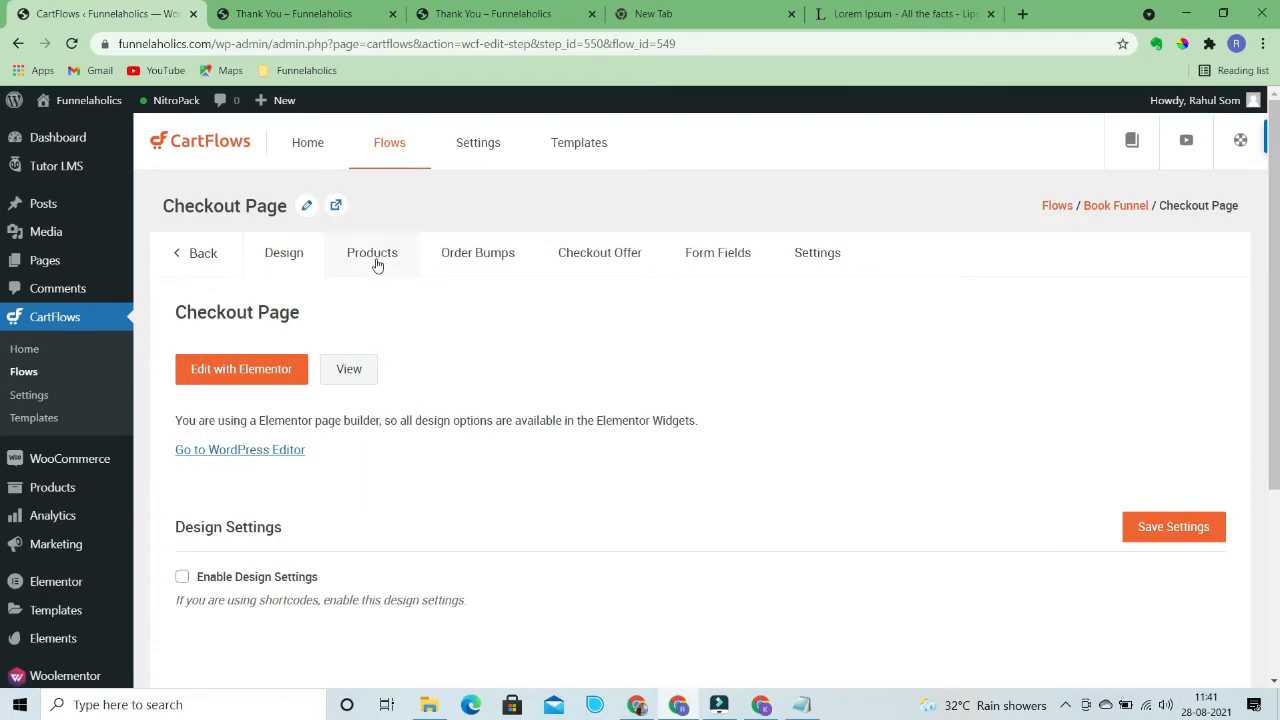
Search for "book" and add the Book product to the checkout page's products
{"action": "left_click", "coordinate": [372, 254]}
{"action": "left_click", "coordinate": [271, 387]}
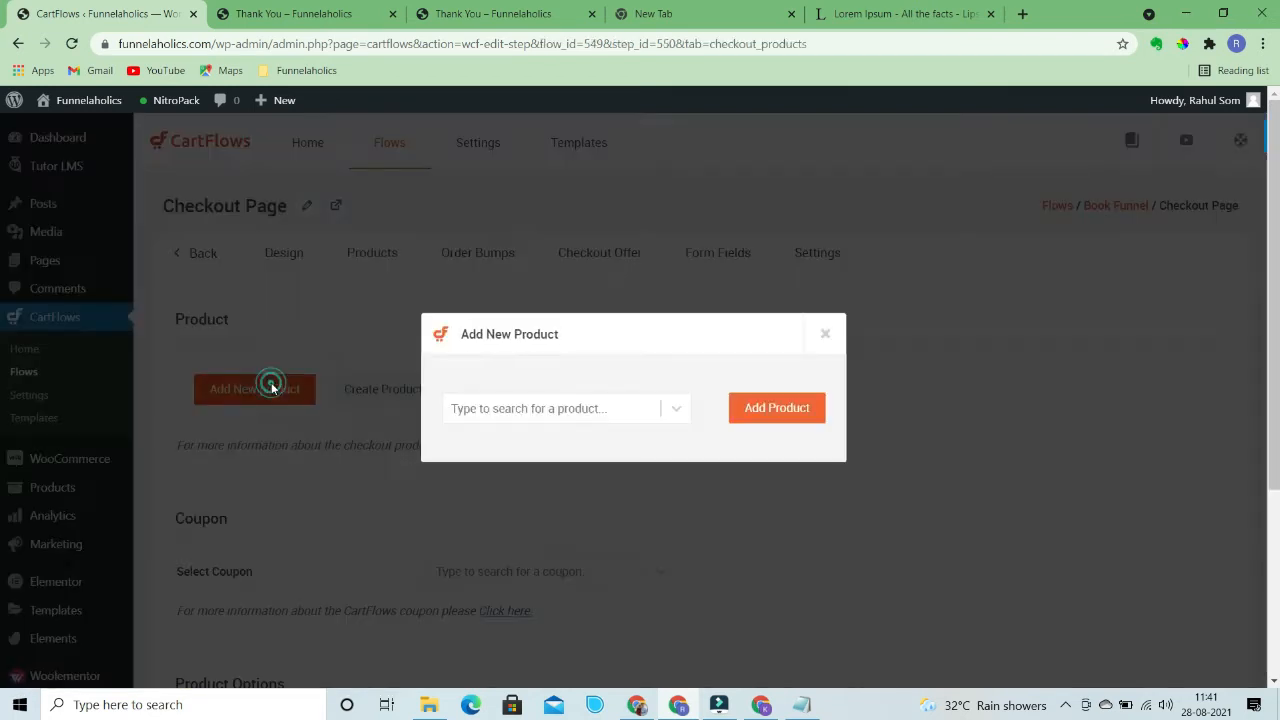
{"action": "left_click", "coordinate": [523, 410]}
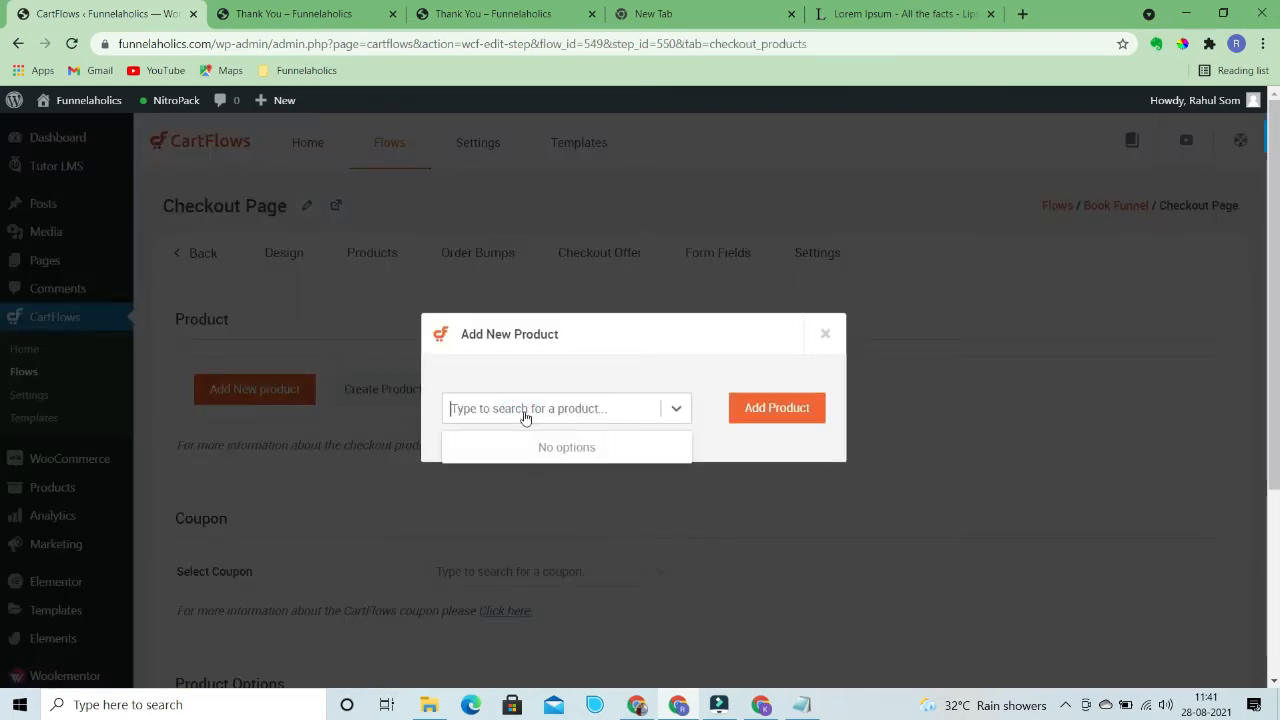
{"action": "type", "text": "book"}
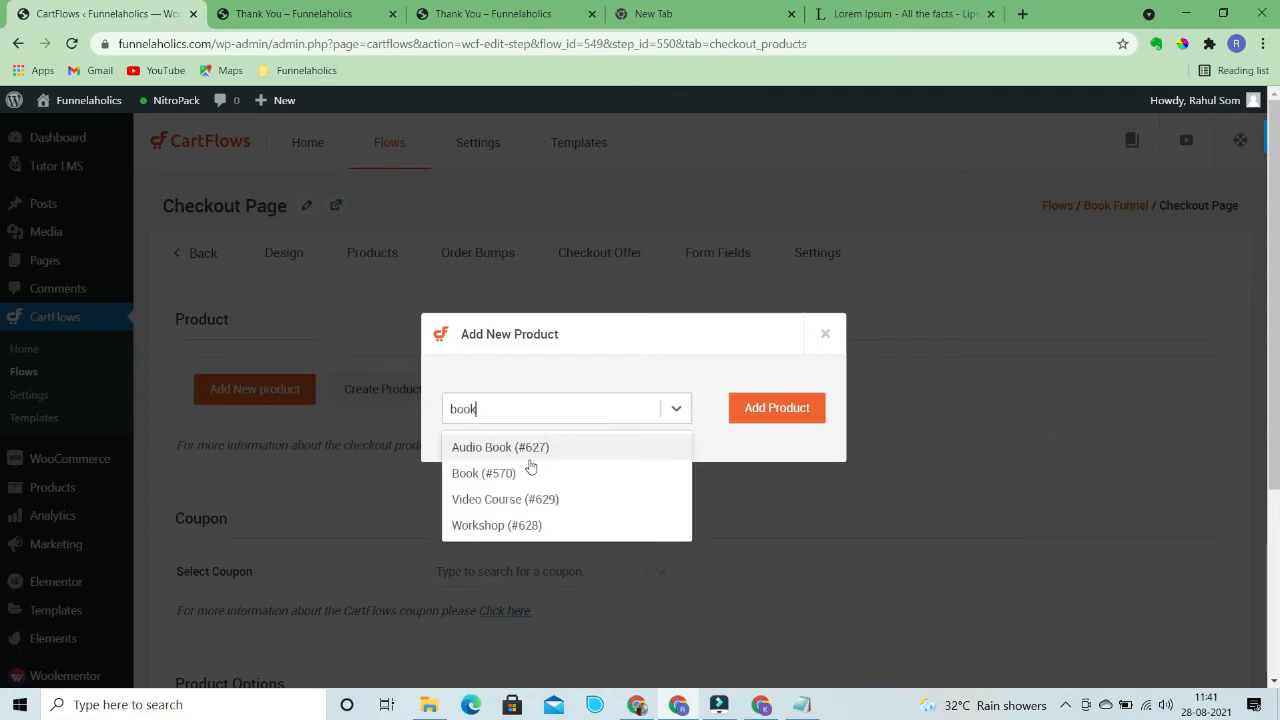
{"action": "left_click", "coordinate": [524, 475]}
{"action": "left_click", "coordinate": [775, 409]}
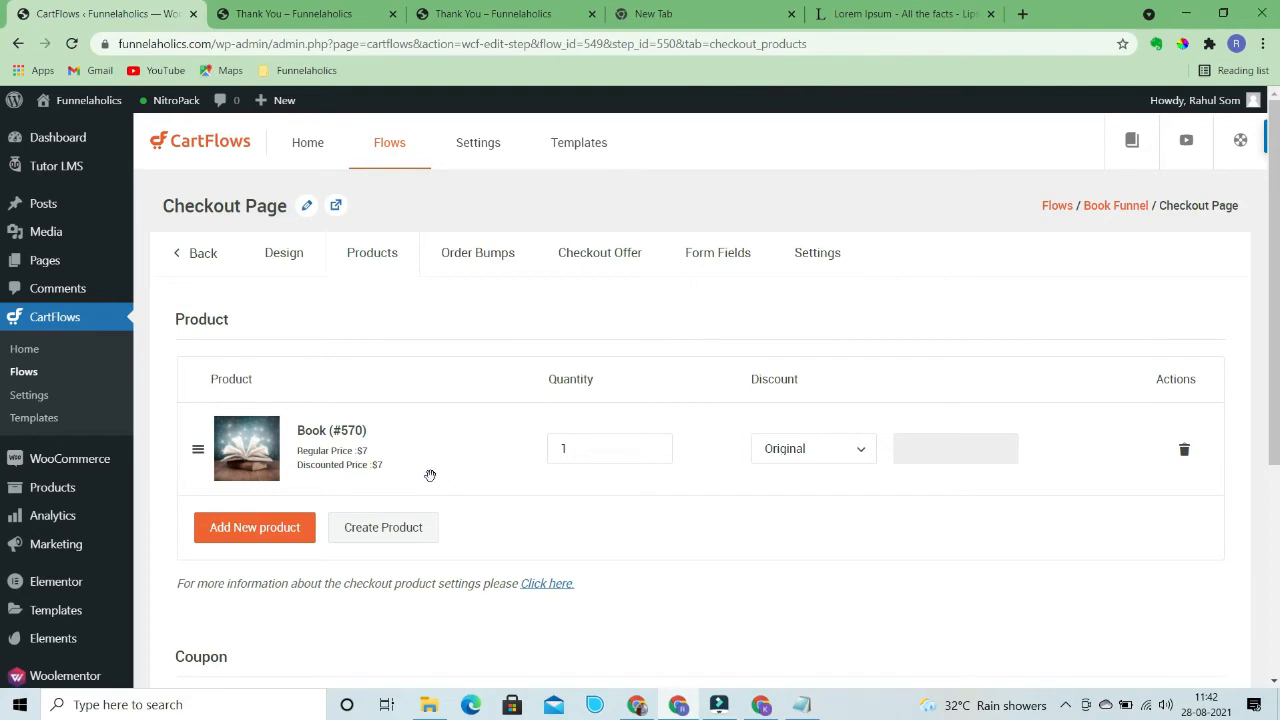
{"action": "left_click", "coordinate": [766, 448]}
{"action": "left_click", "coordinate": [792, 506]}
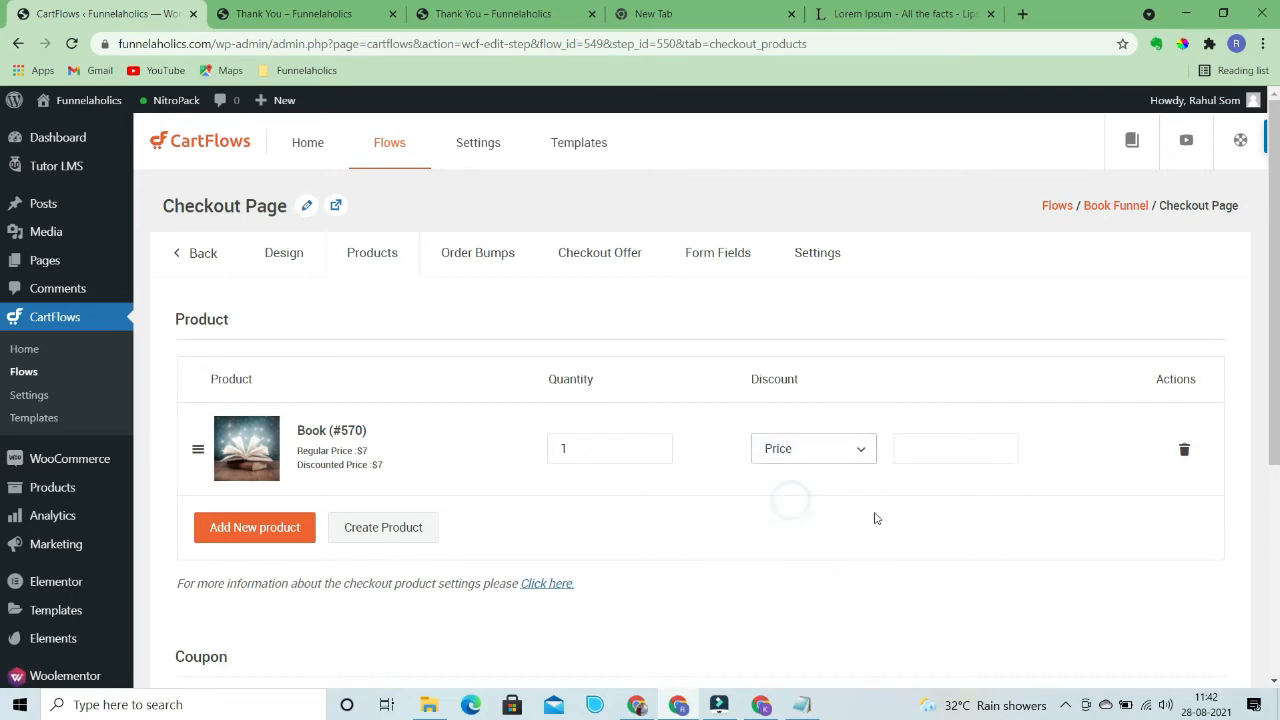
{"action": "left_click", "coordinate": [921, 454]}
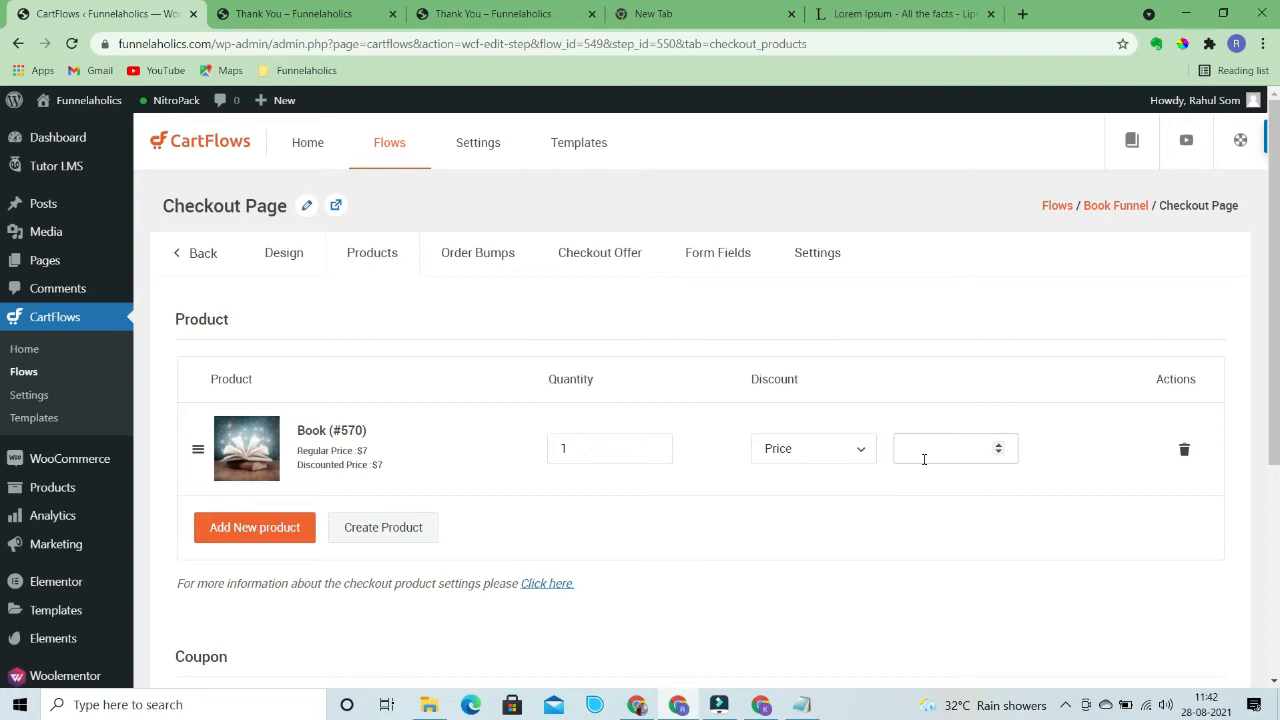
{"action": "type", "text": "23"}
{"action": "key", "text": "BackSpace"}
{"action": "left_click", "coordinate": [924, 459]}
{"action": "left_click", "coordinate": [857, 449]}
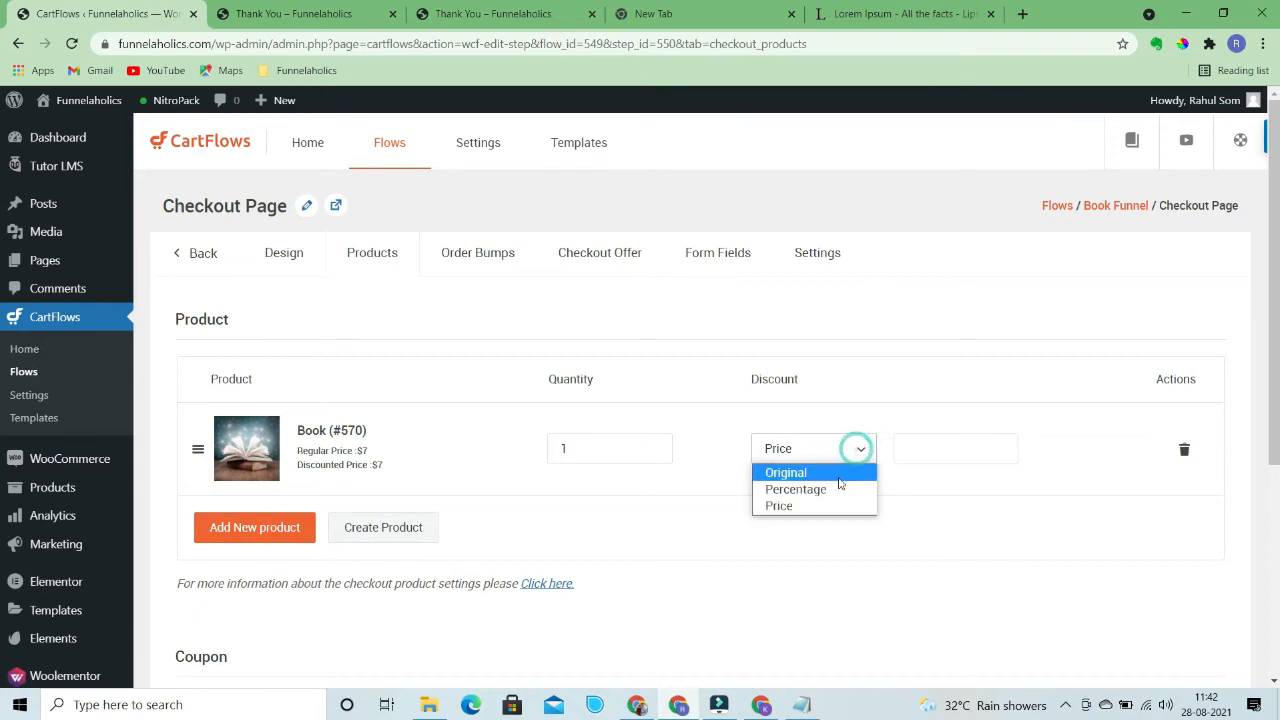
{"action": "left_click", "coordinate": [834, 478]}
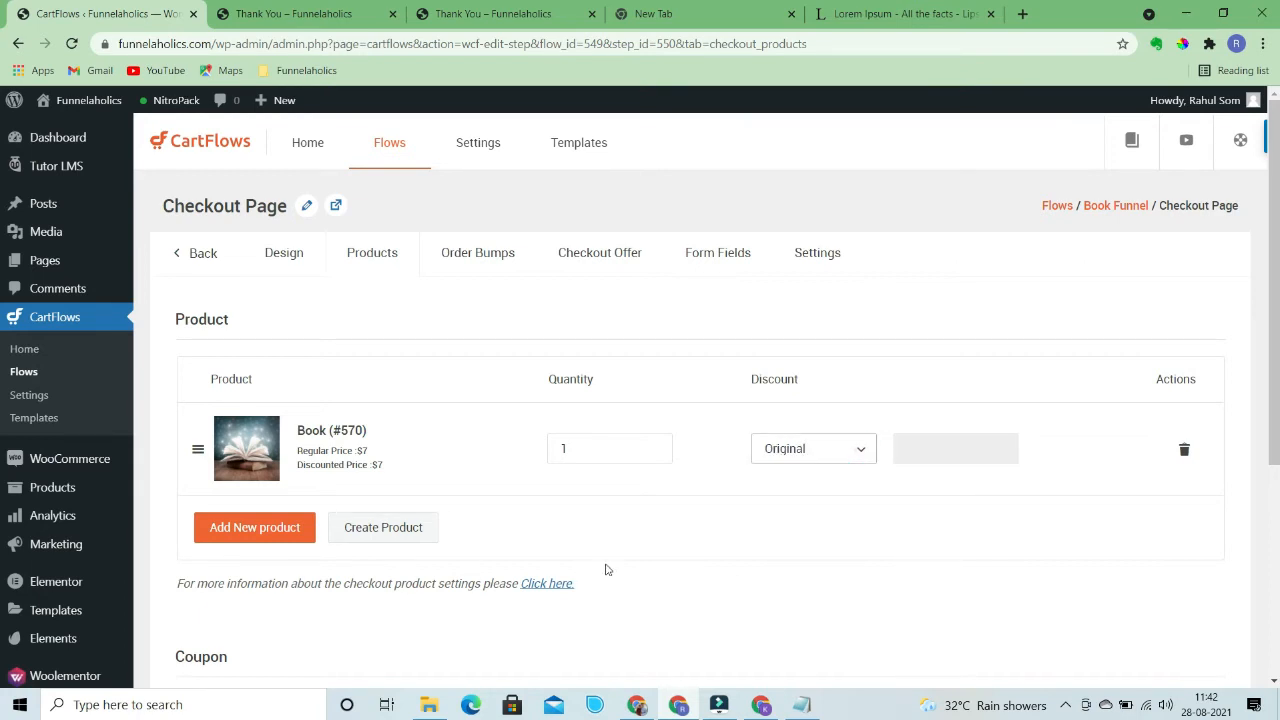
Save the checkout page's product settings with the Book product at its original price
{"action": "scroll", "coordinate": [760, 558], "scroll_direction": "down", "scroll_amount": 4}
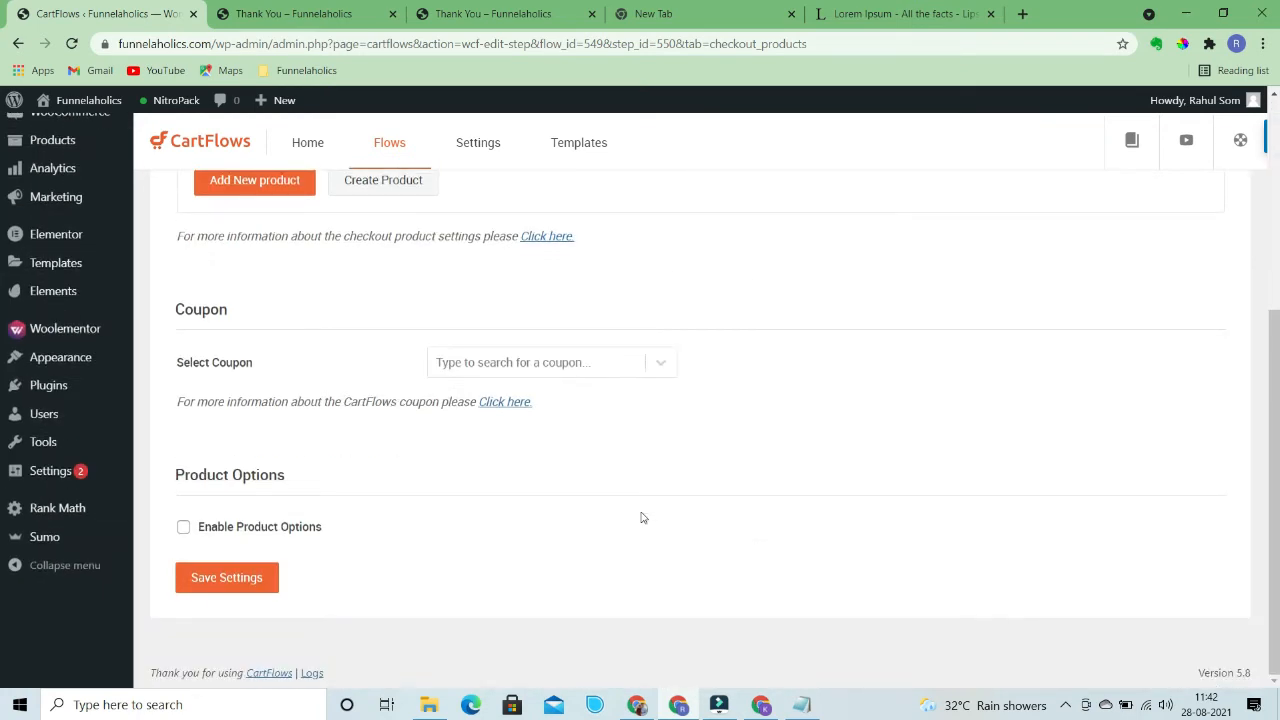
{"action": "scroll", "coordinate": [522, 576], "scroll_direction": "up", "scroll_amount": 4}
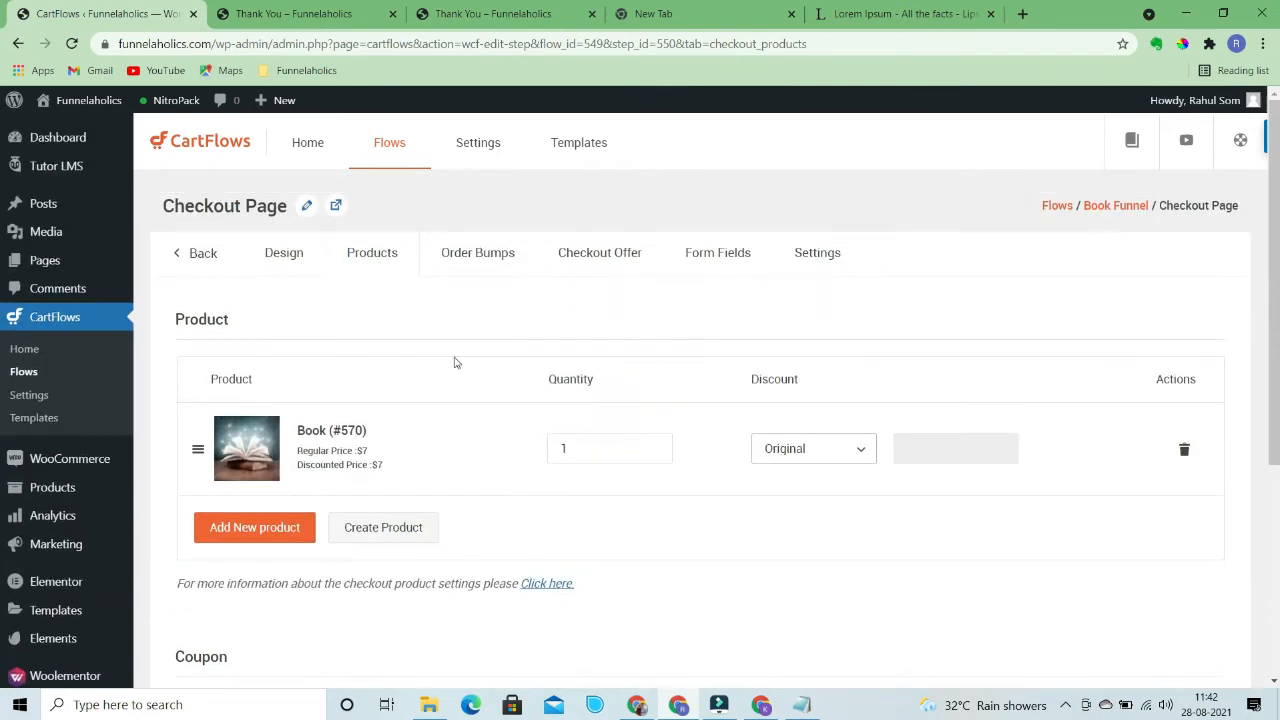
{"action": "scroll", "coordinate": [530, 568], "scroll_direction": "down", "scroll_amount": 4}
{"action": "left_click", "coordinate": [208, 578]}
{"action": "scroll", "coordinate": [687, 513], "scroll_direction": "up", "scroll_amount": 4}
{"action": "scroll", "coordinate": [640, 557], "scroll_direction": "down", "scroll_amount": 4}
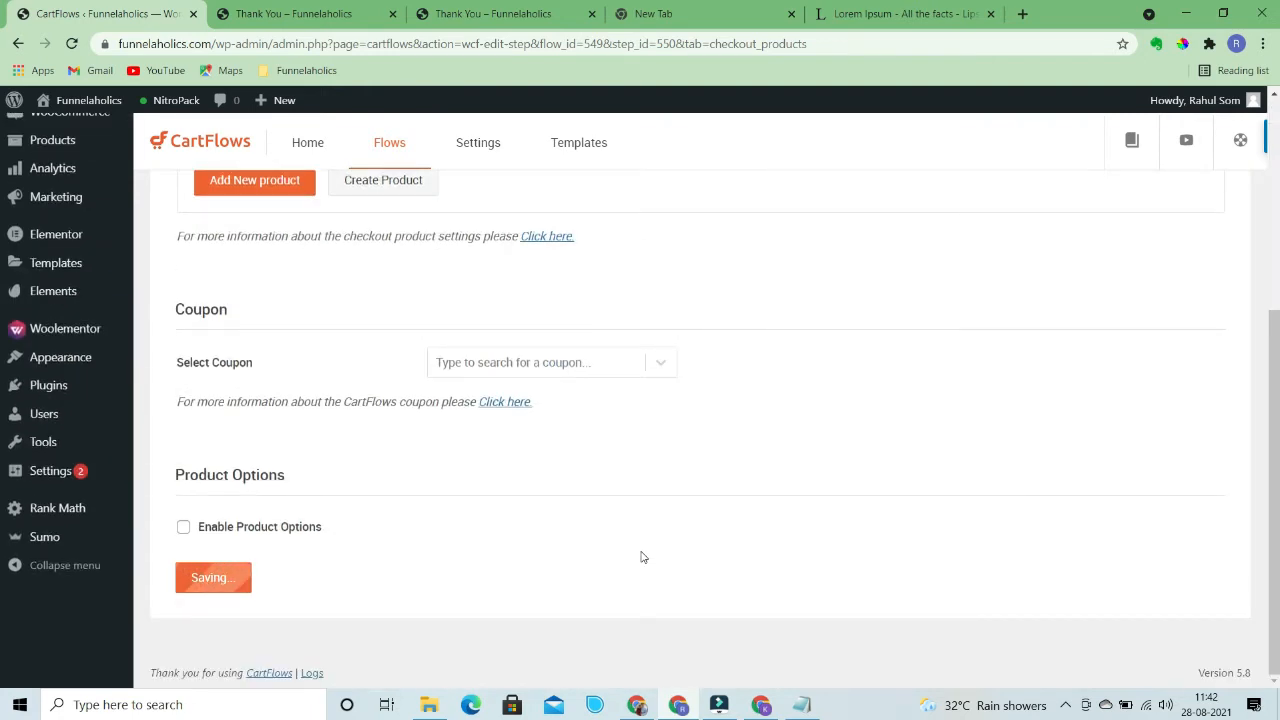
Add an order bump titled "audio" to the checkout page
{"action": "scroll", "coordinate": [600, 530], "scroll_direction": "up", "scroll_amount": 5}
{"action": "left_click", "coordinate": [484, 250]}
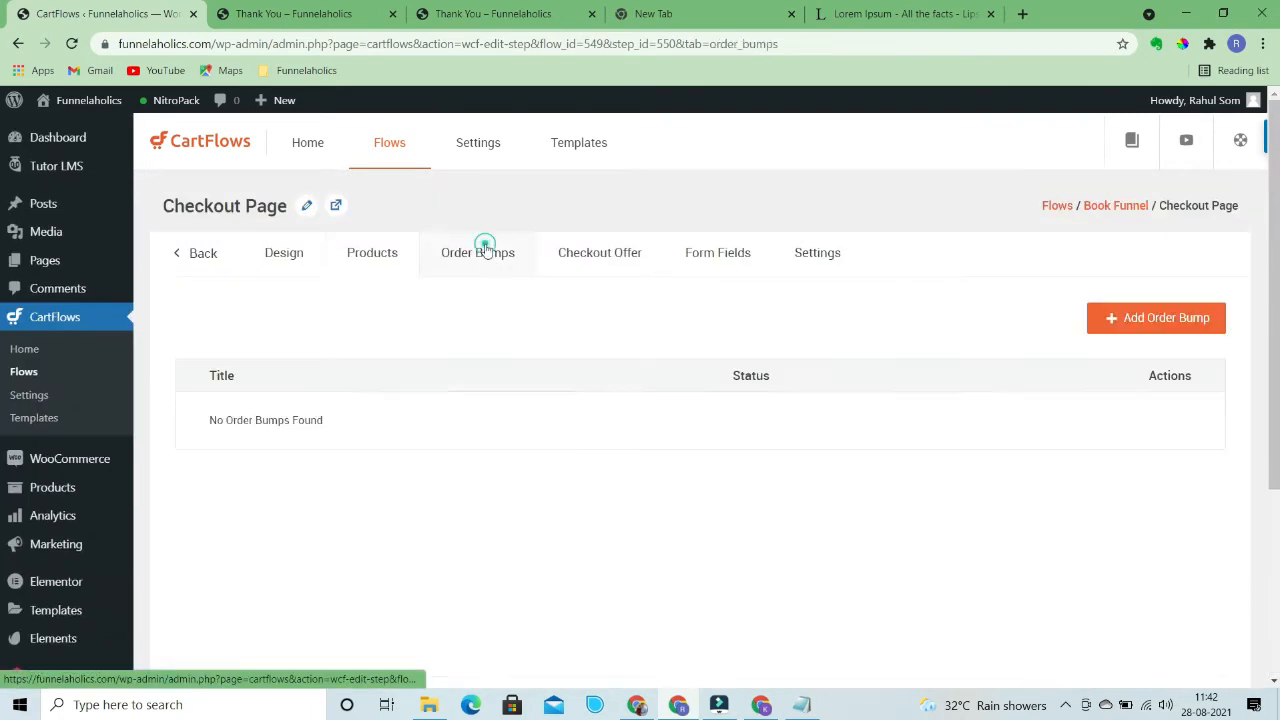
{"action": "left_click", "coordinate": [1145, 321]}
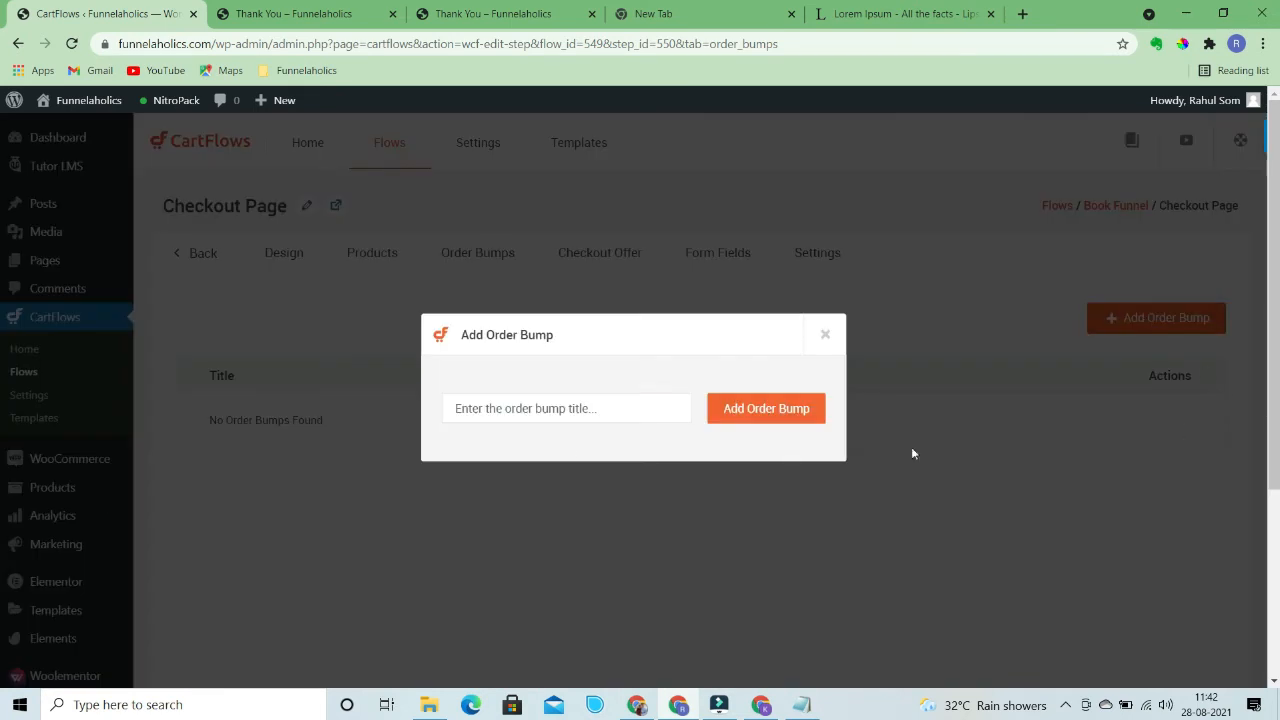
{"action": "left_click", "coordinate": [488, 410]}
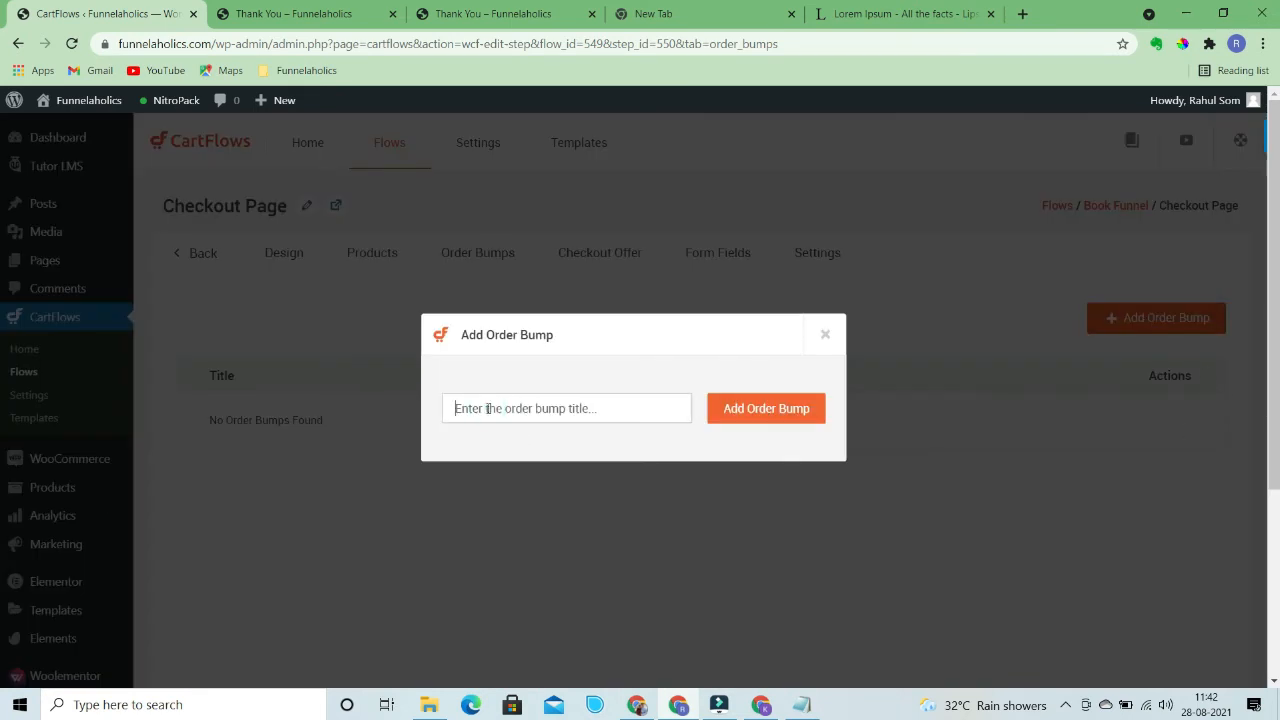
{"action": "type", "text": "audio"}
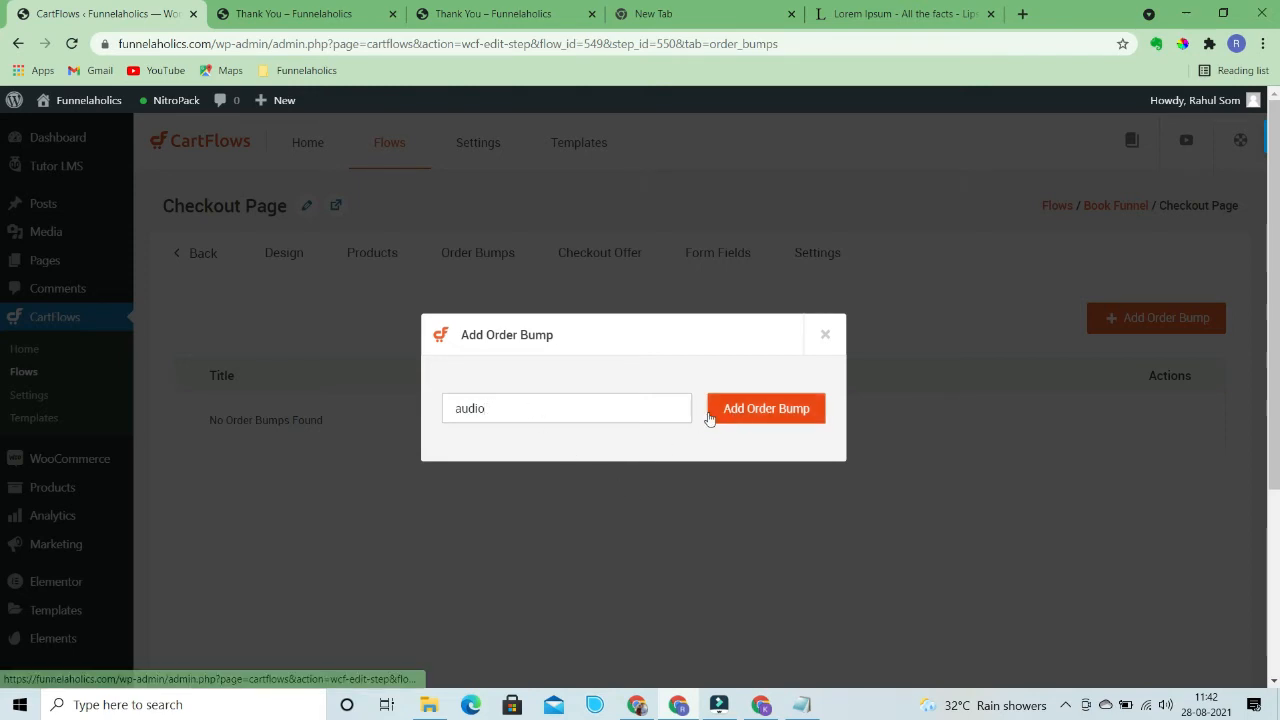
{"action": "left_click", "coordinate": [762, 409]}
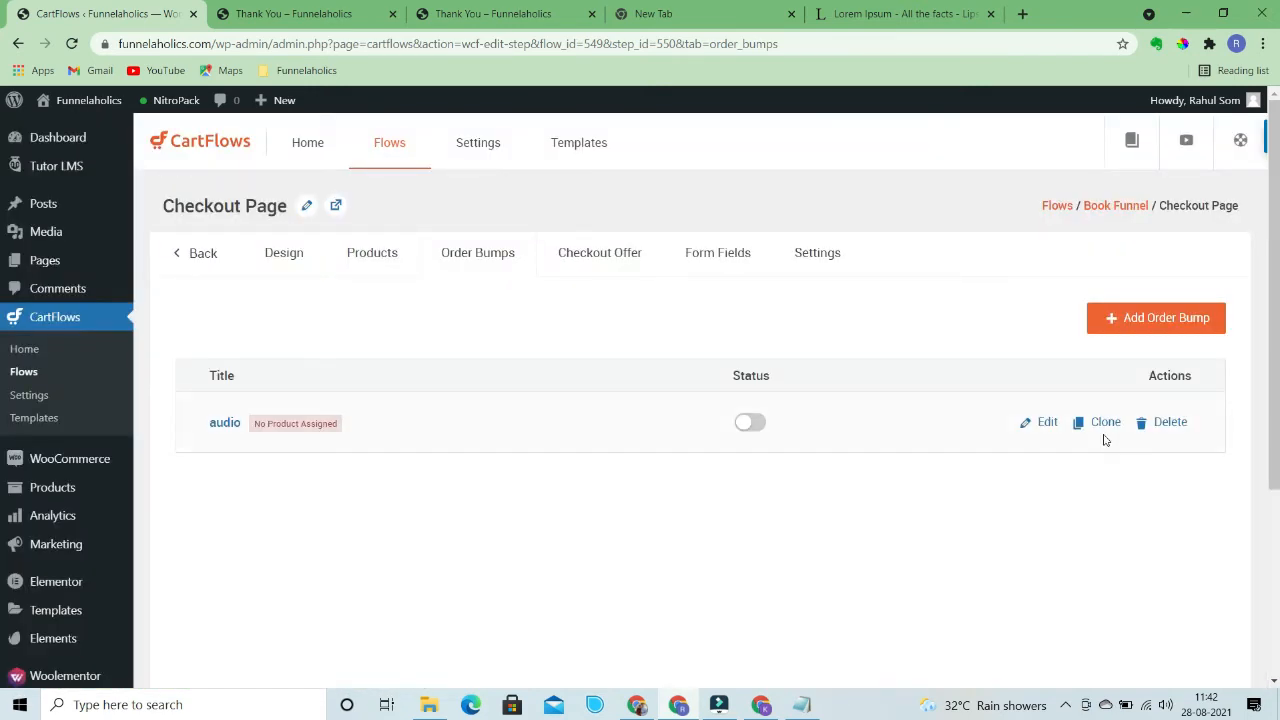
Assign the Audio Book product to the "audio" order bump and save its product settings
{"action": "left_click", "coordinate": [1043, 428]}
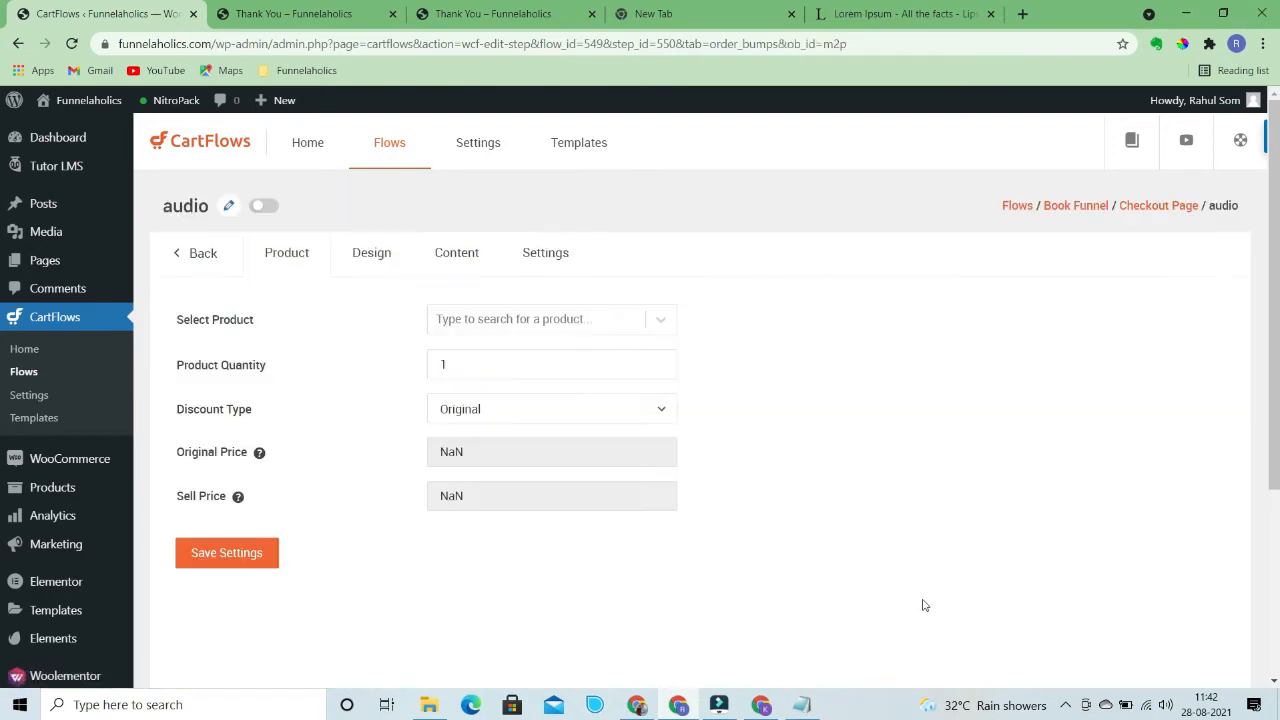
{"action": "left_click", "coordinate": [530, 322]}
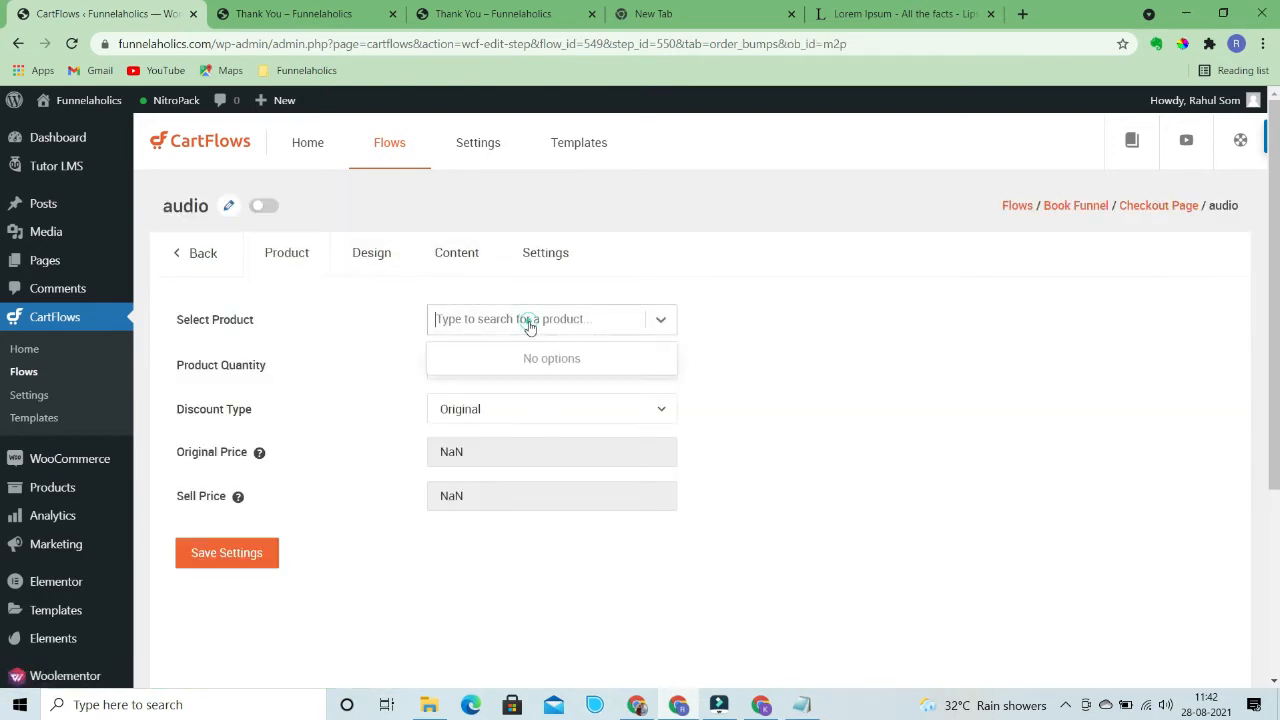
{"action": "type", "text": "audio"}
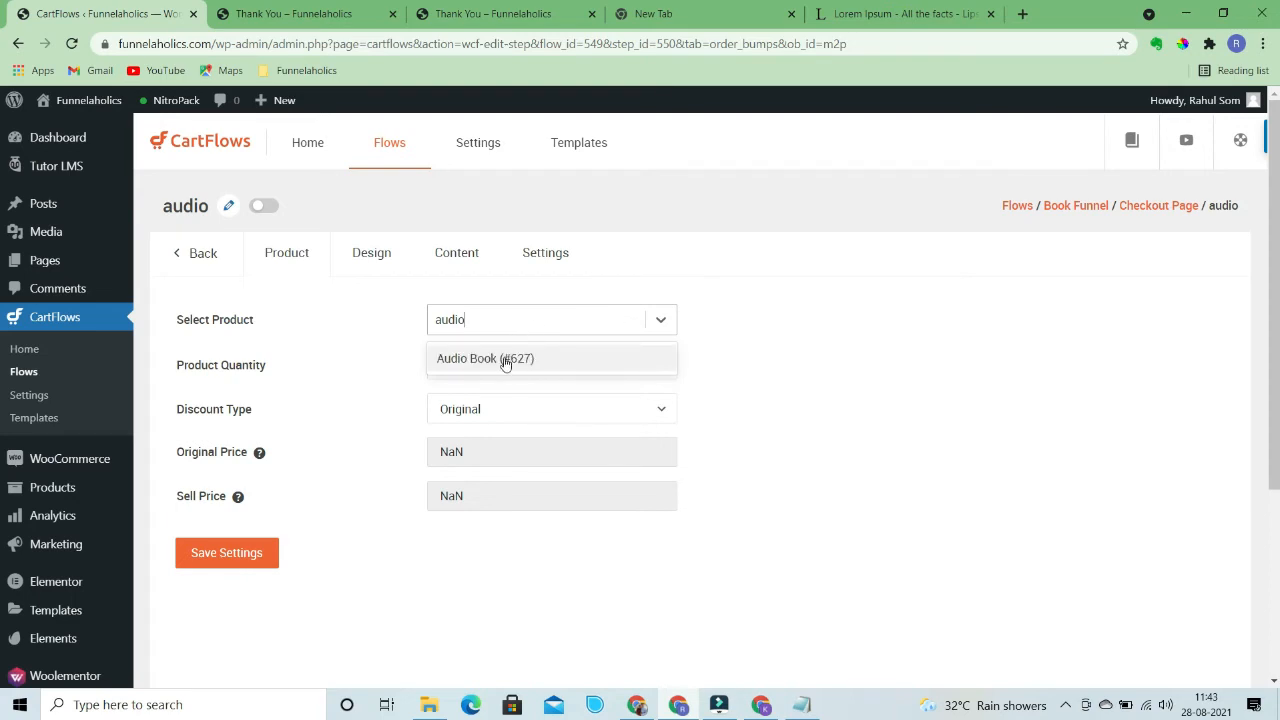
{"action": "left_click", "coordinate": [506, 359]}
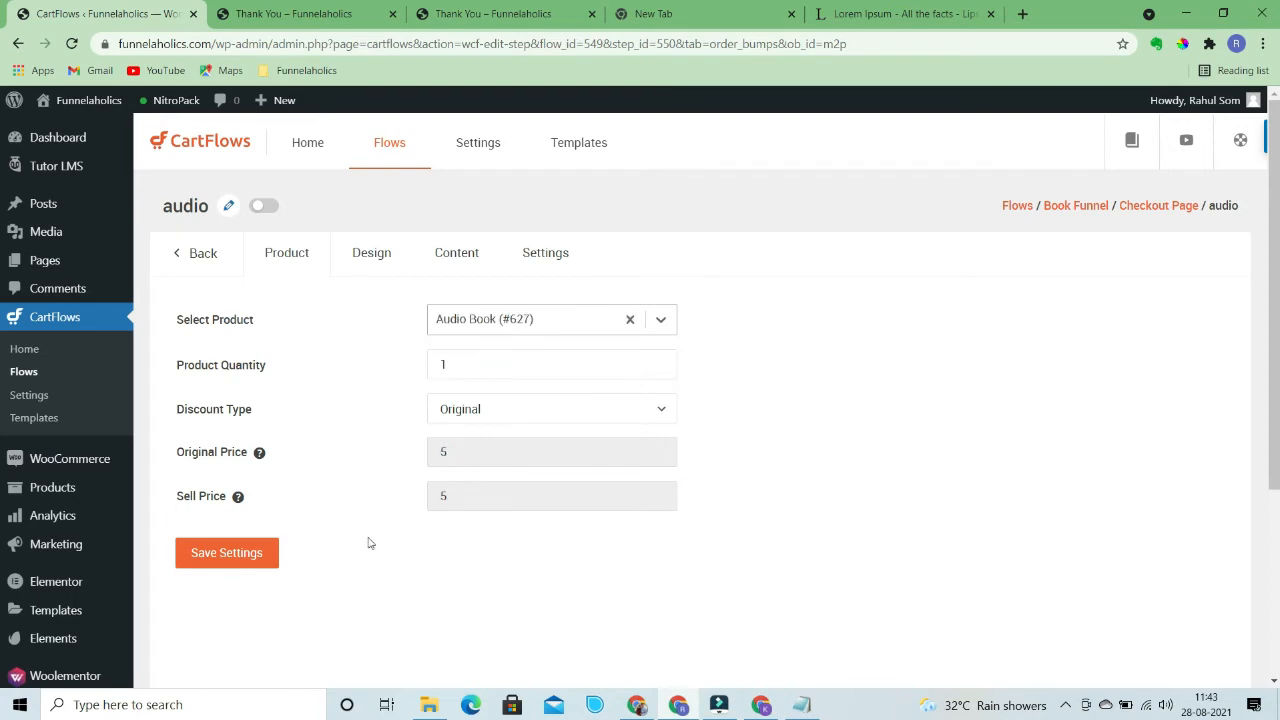
{"action": "left_click", "coordinate": [230, 556]}
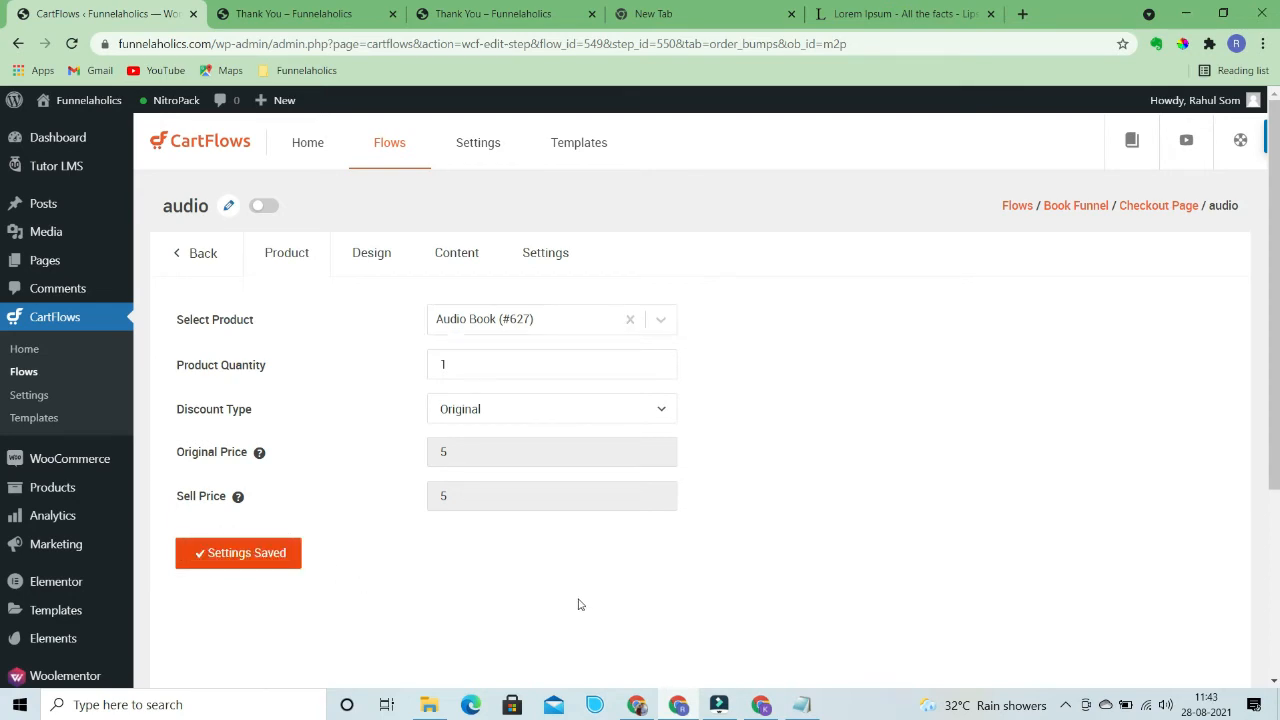
Set the box border style to Dashed in the "audio" order bump's design settings
{"action": "left_click", "coordinate": [390, 256]}
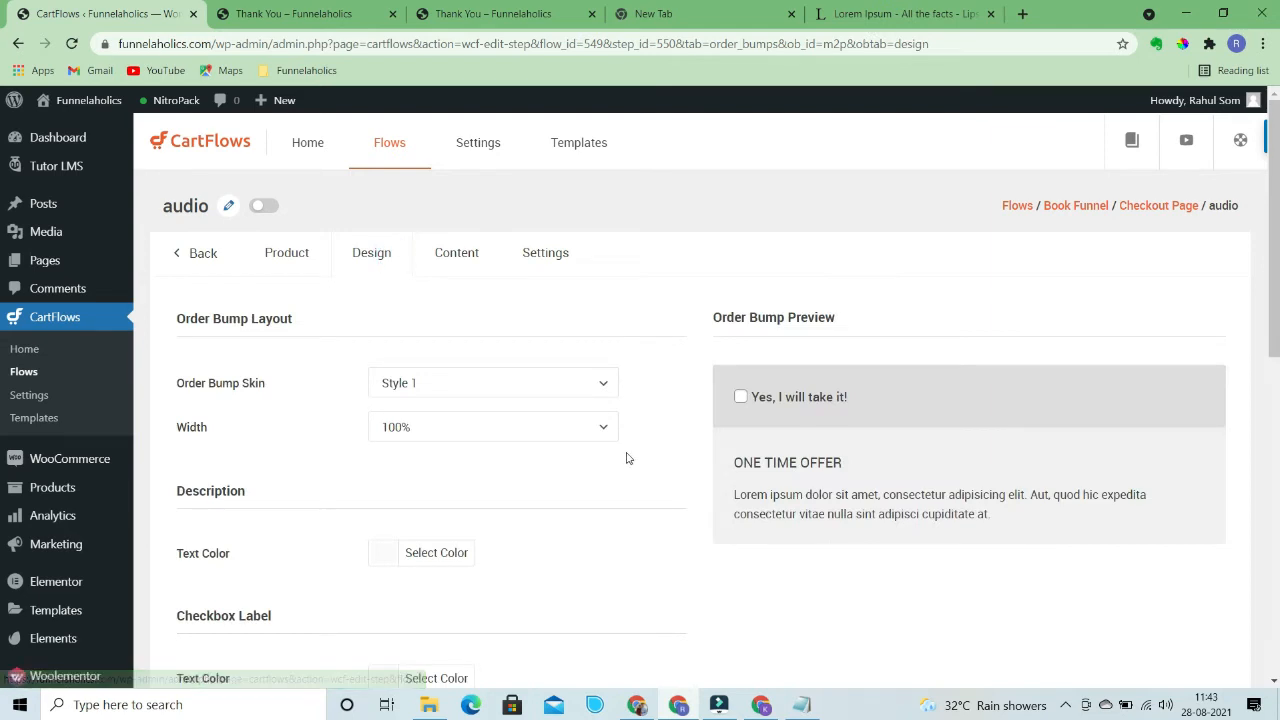
{"action": "scroll", "coordinate": [630, 454], "scroll_direction": "down", "scroll_amount": 3}
{"action": "scroll", "coordinate": [671, 494], "scroll_direction": "down", "scroll_amount": 4}
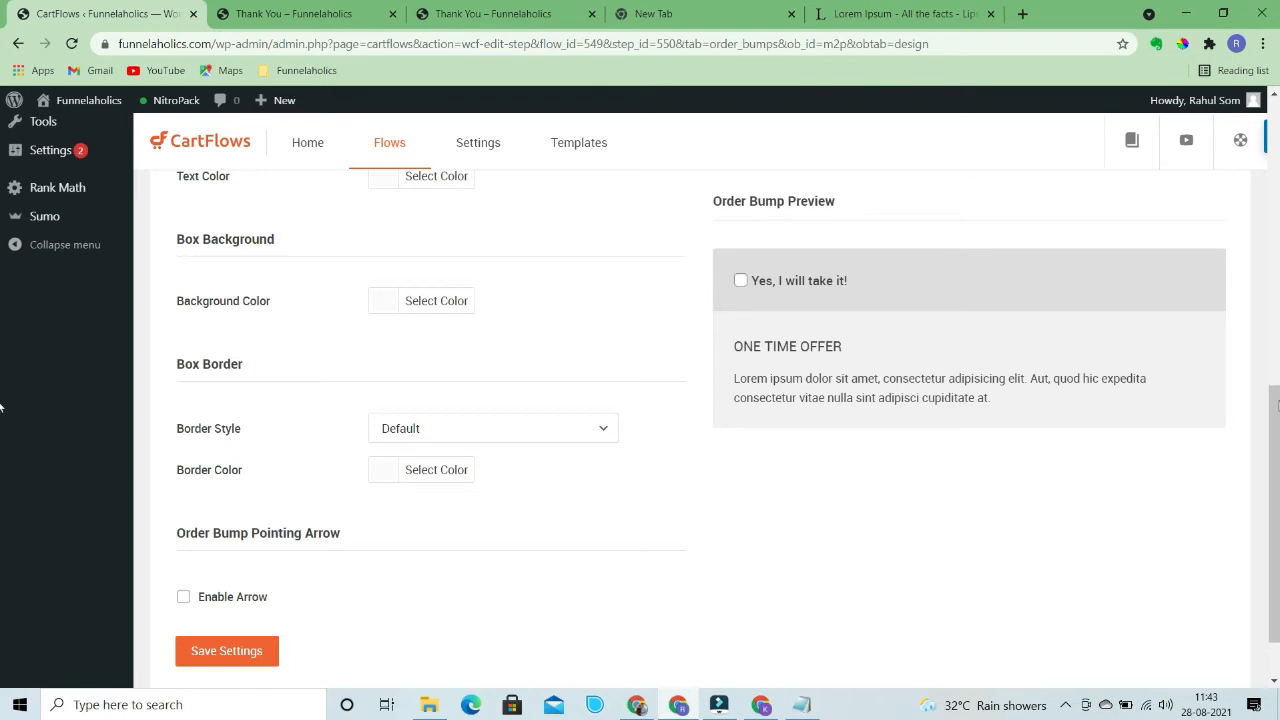
{"action": "scroll", "coordinate": [520, 535], "scroll_direction": "down", "scroll_amount": 1}
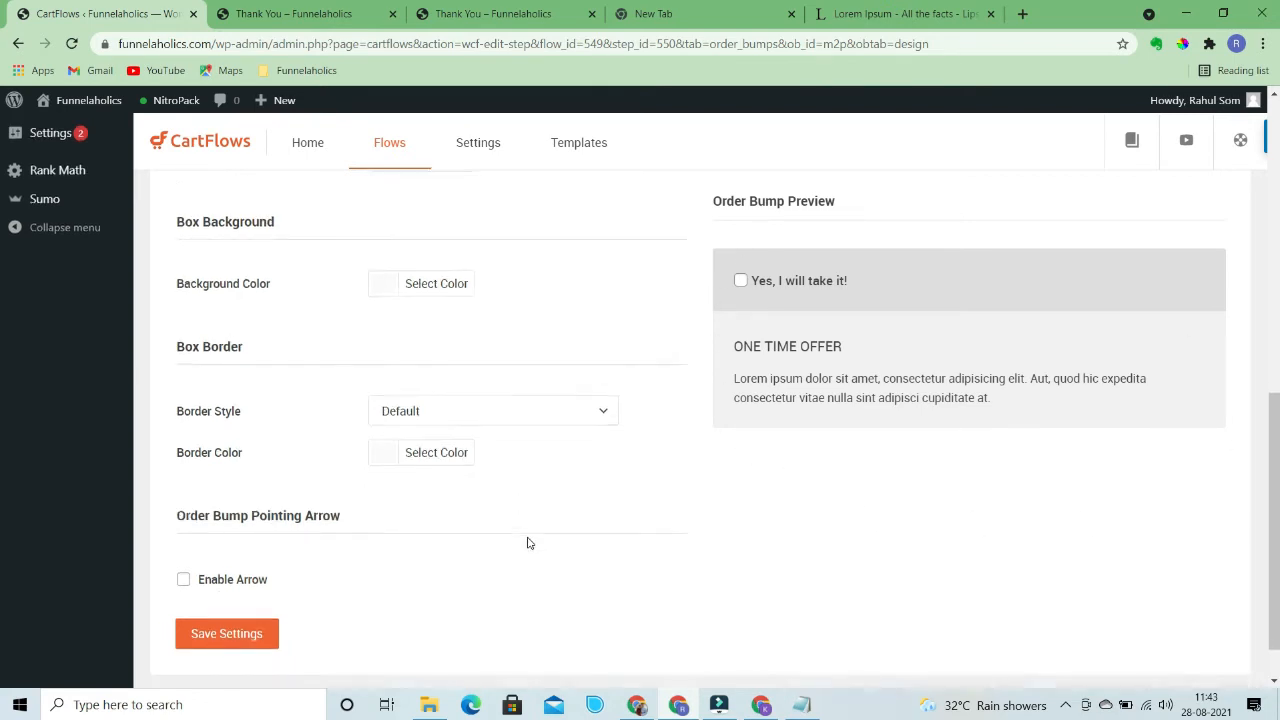
{"action": "scroll", "coordinate": [500, 514], "scroll_direction": "up", "scroll_amount": 2}
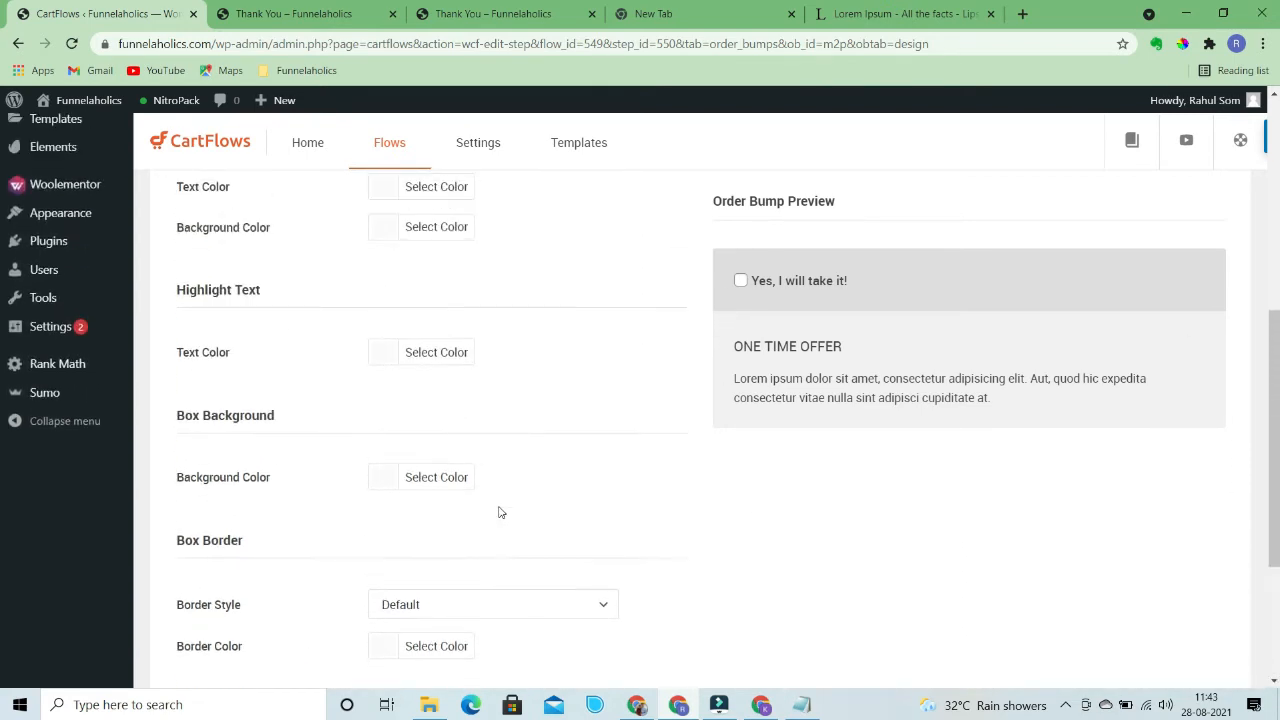
{"action": "scroll", "coordinate": [497, 511], "scroll_direction": "down", "scroll_amount": 2}
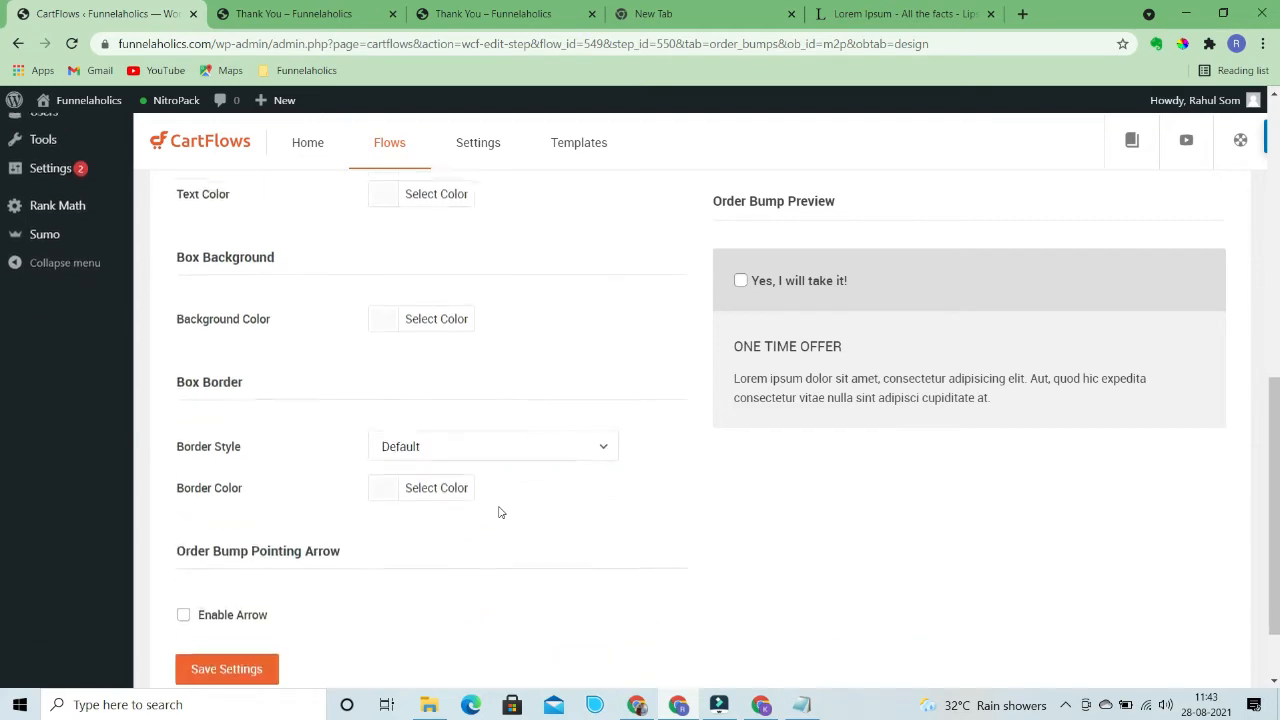
{"action": "left_click", "coordinate": [473, 443]}
{"action": "left_click", "coordinate": [453, 479]}
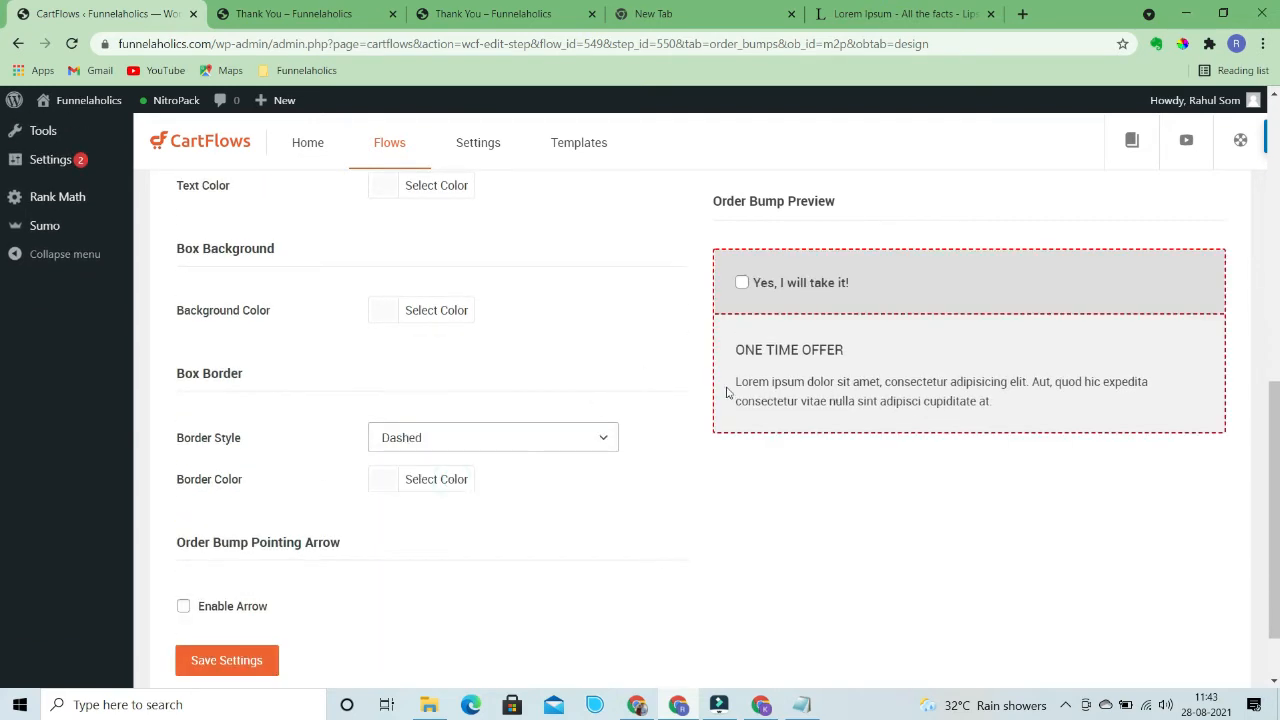
{"action": "left_click", "coordinate": [602, 437]}
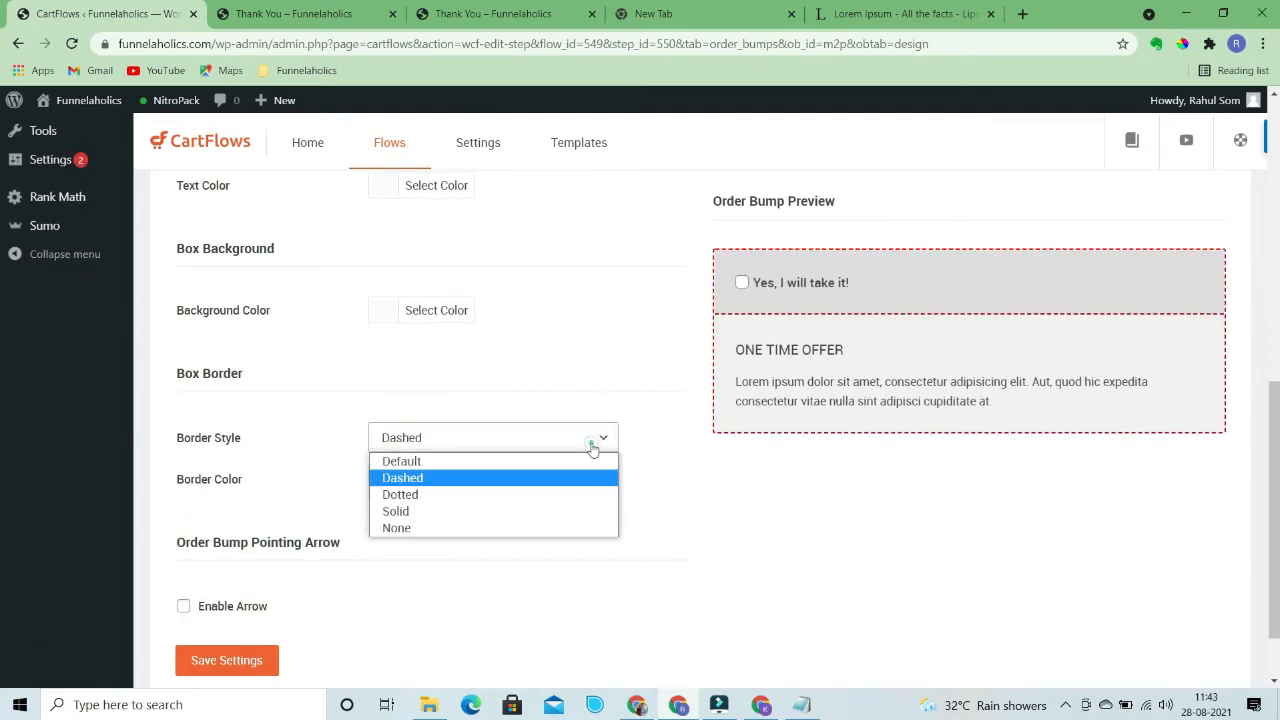
{"action": "left_click", "coordinate": [546, 496]}
{"action": "left_click", "coordinate": [531, 450]}
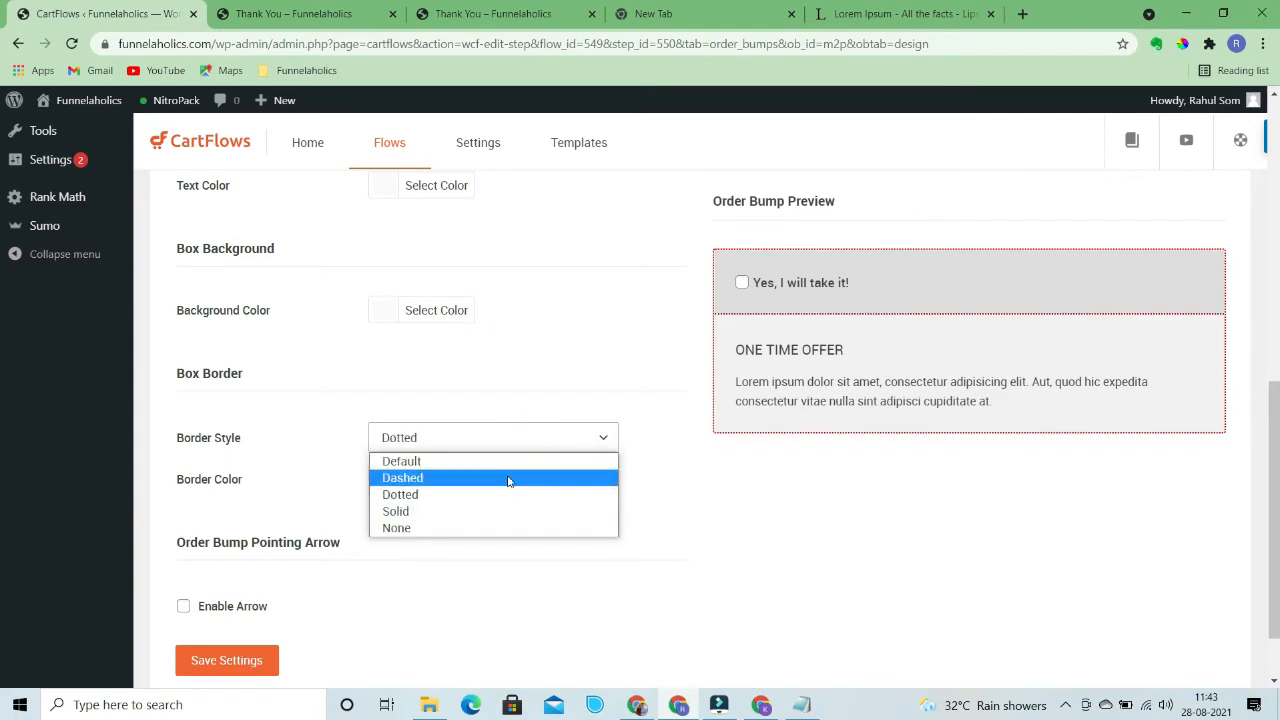
{"action": "left_click", "coordinate": [509, 477]}
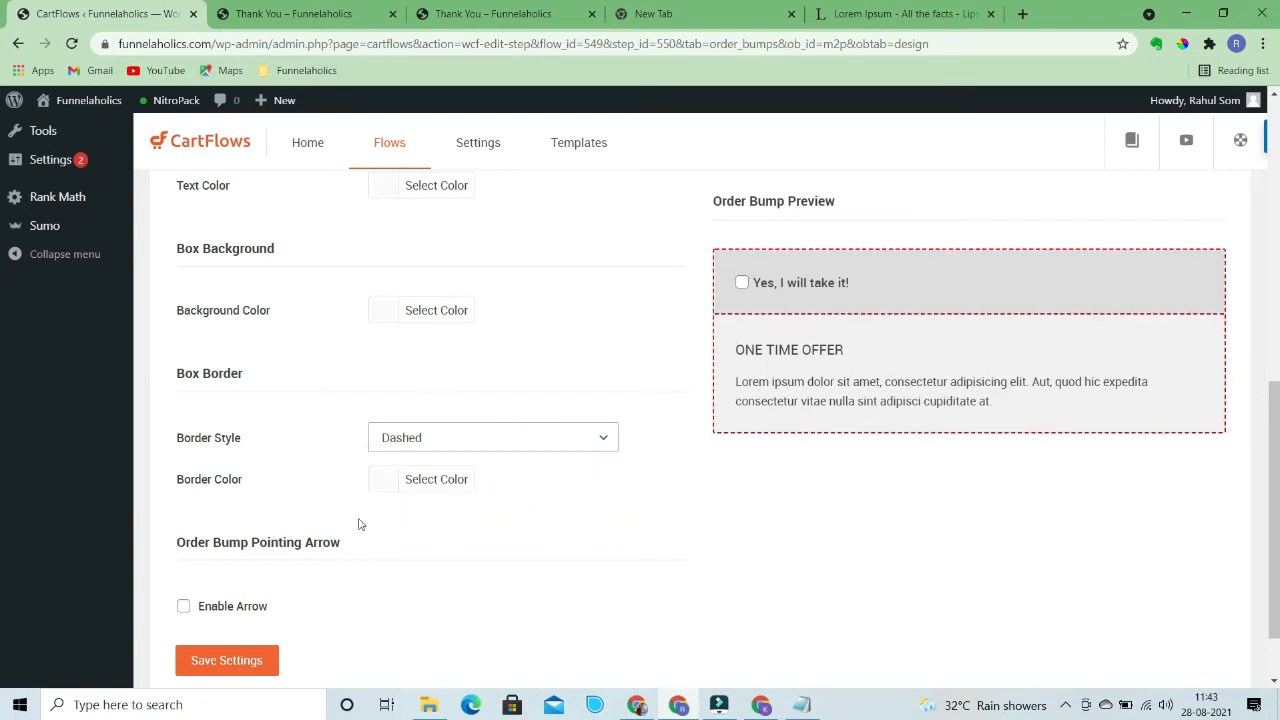
Enable the order bump's pointing arrow and its animation, and save the design settings
{"action": "left_click", "coordinate": [183, 607]}
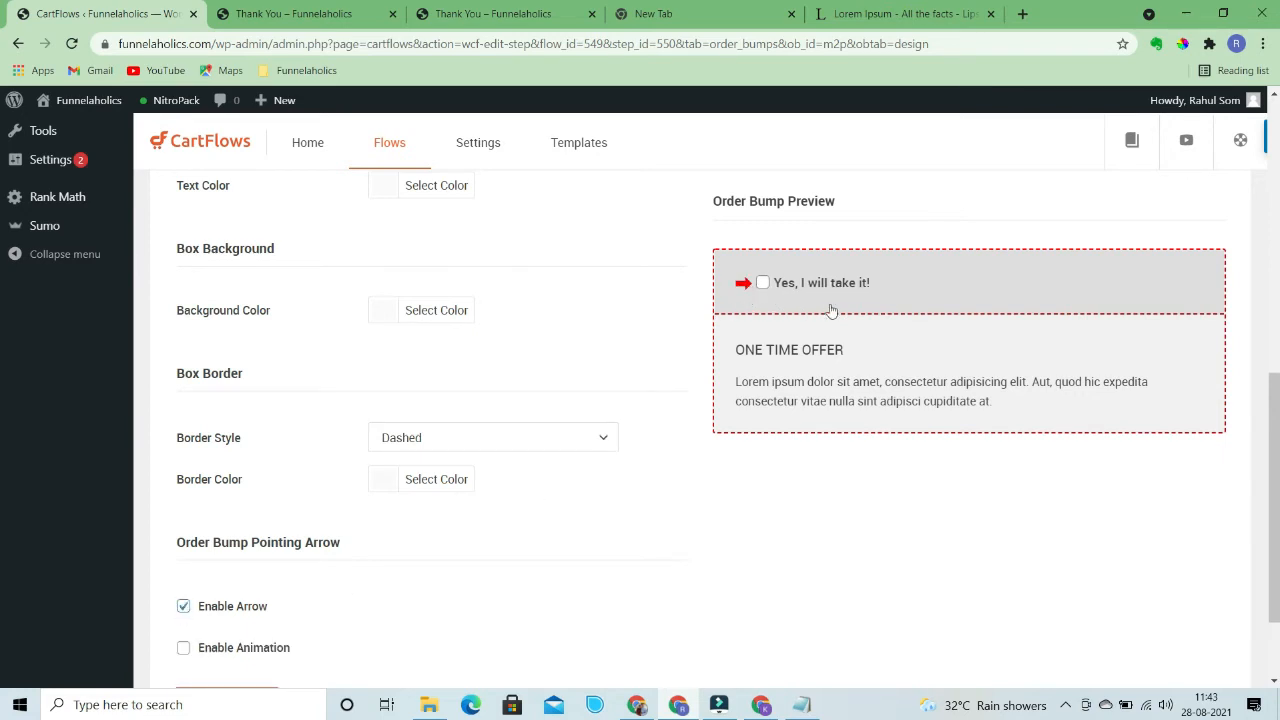
{"action": "scroll", "coordinate": [440, 500], "scroll_direction": "down", "scroll_amount": 2}
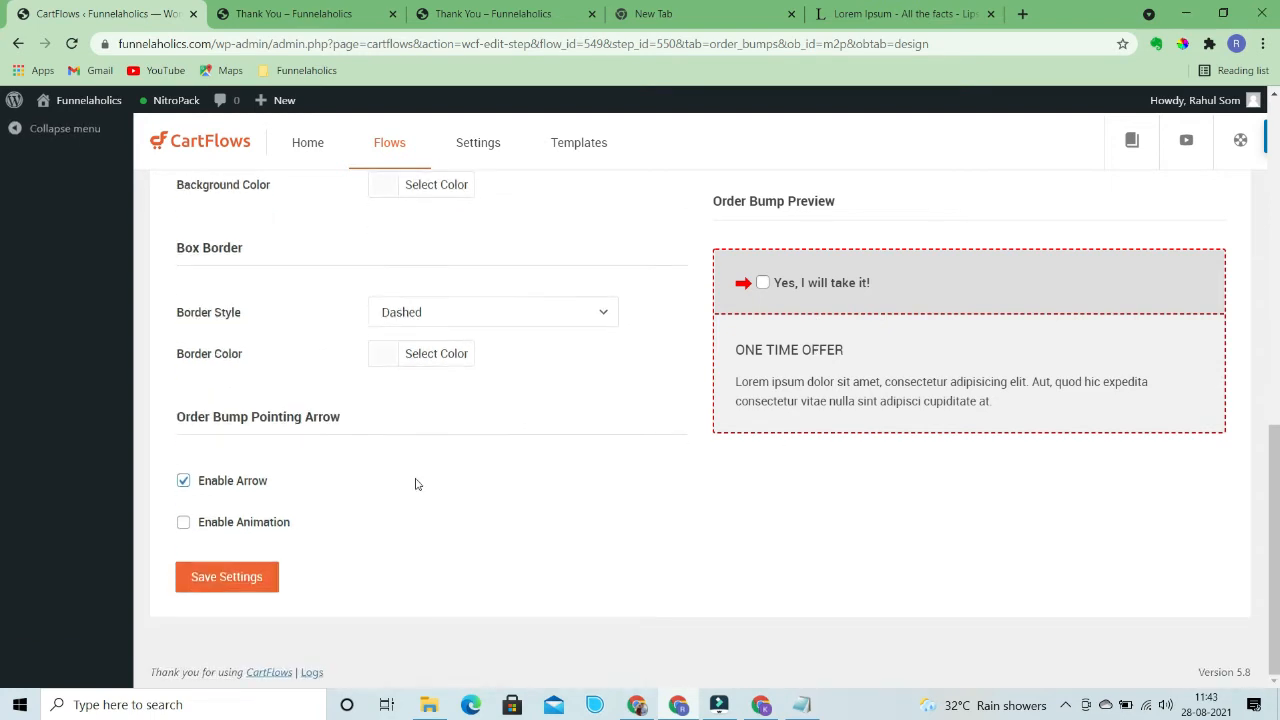
{"action": "left_click", "coordinate": [184, 527]}
{"action": "left_click", "coordinate": [217, 577]}
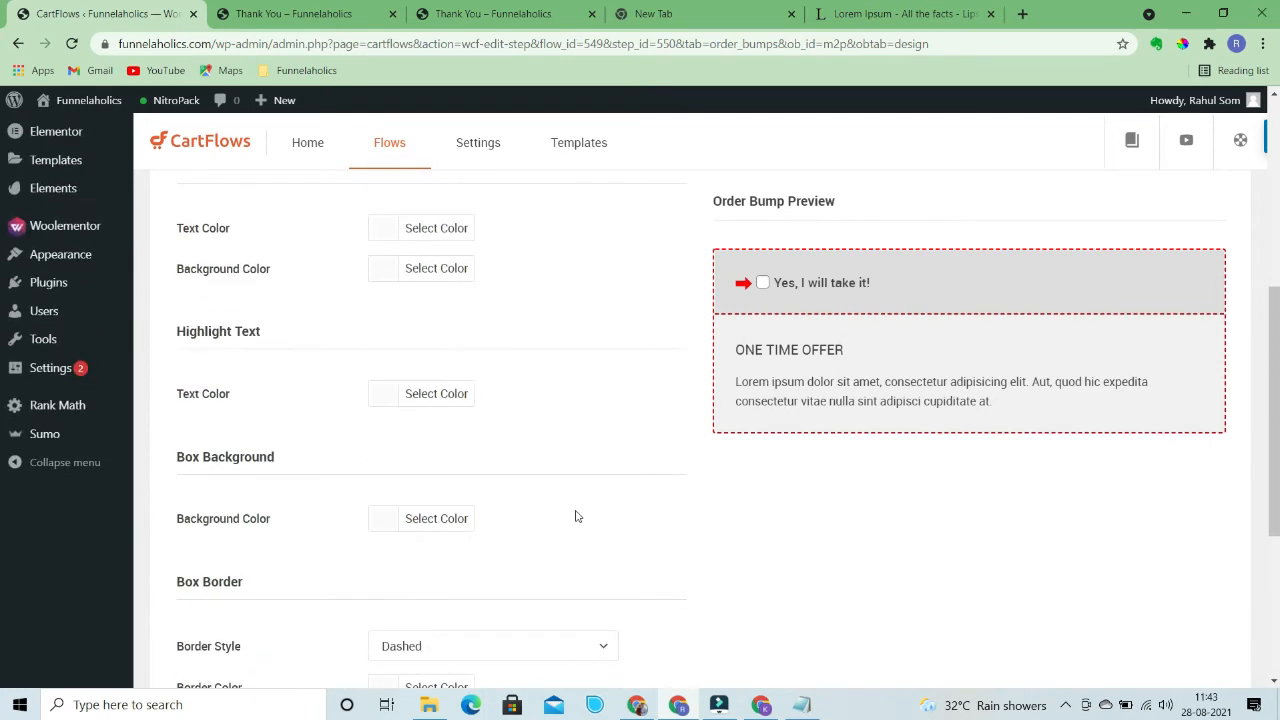
{"action": "scroll", "coordinate": [576, 516], "scroll_direction": "up", "scroll_amount": 3}
{"action": "scroll", "coordinate": [575, 515], "scroll_direction": "up", "scroll_amount": 2}
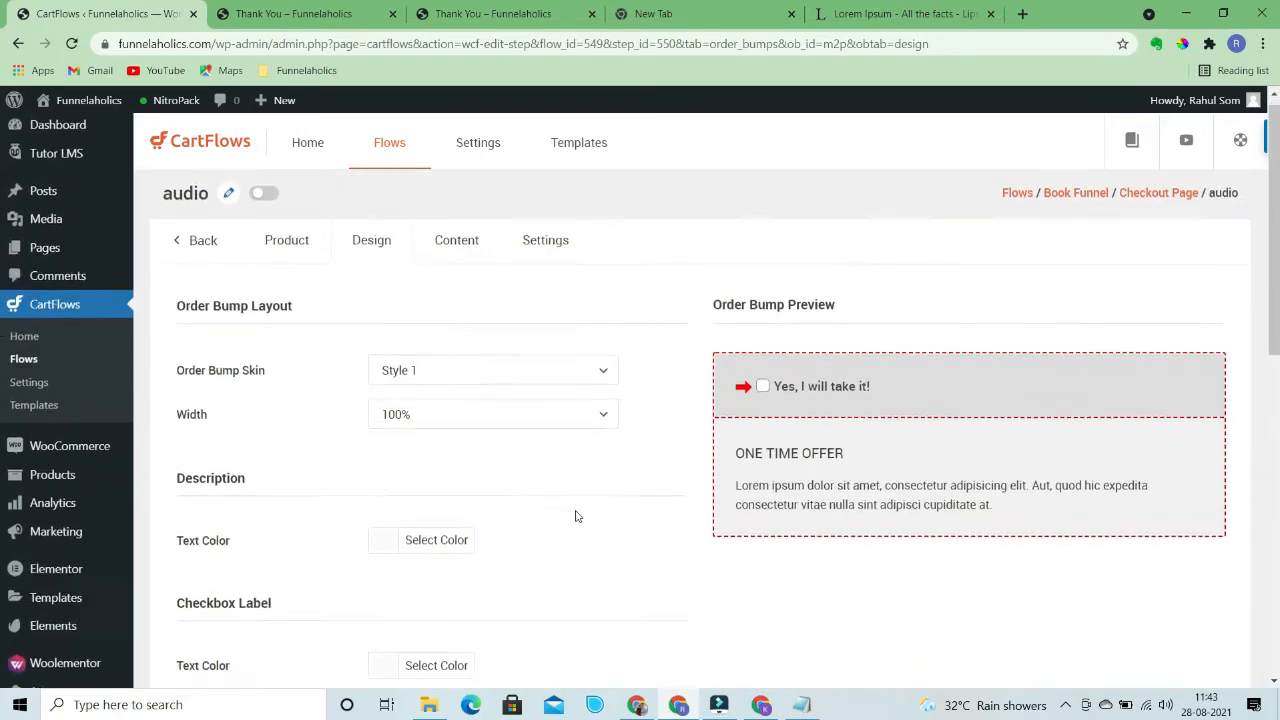
{"action": "scroll", "coordinate": [575, 515], "scroll_direction": "down", "scroll_amount": 8}
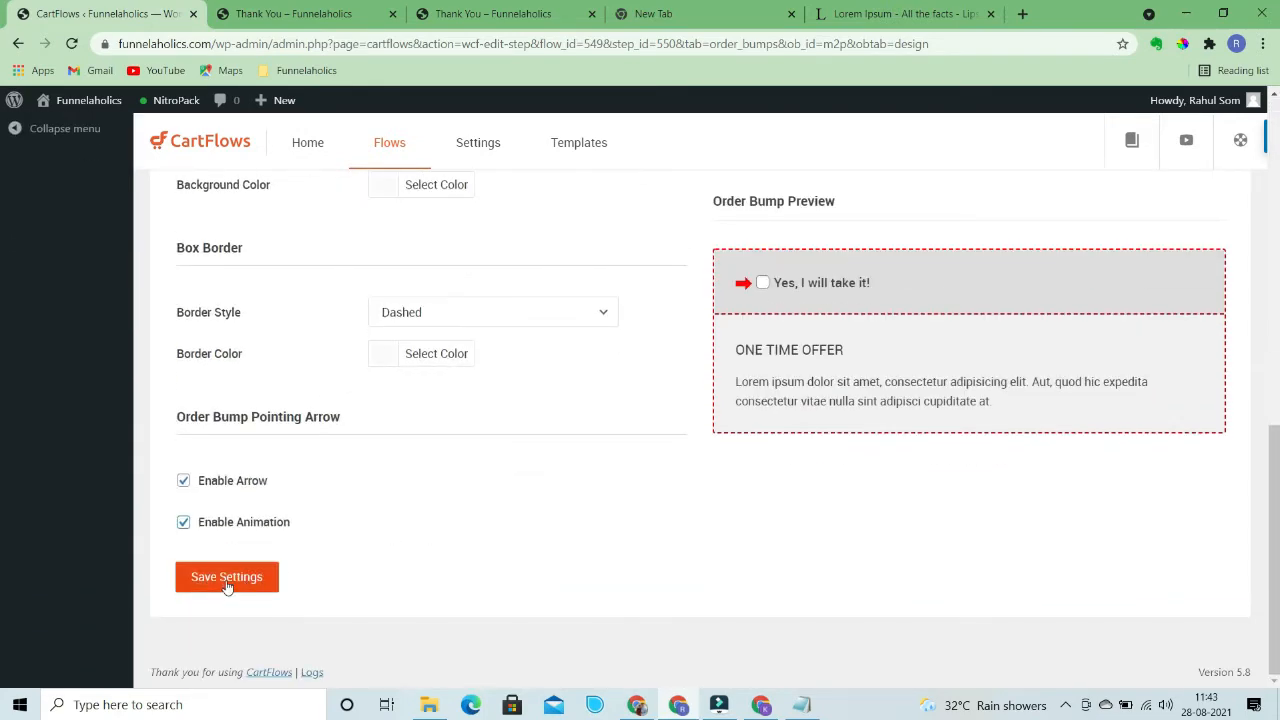
{"action": "left_click", "coordinate": [227, 587]}
Enable the image options in the "audio" order bump's content settings
{"action": "scroll", "coordinate": [549, 583], "scroll_direction": "up", "scroll_amount": 8}
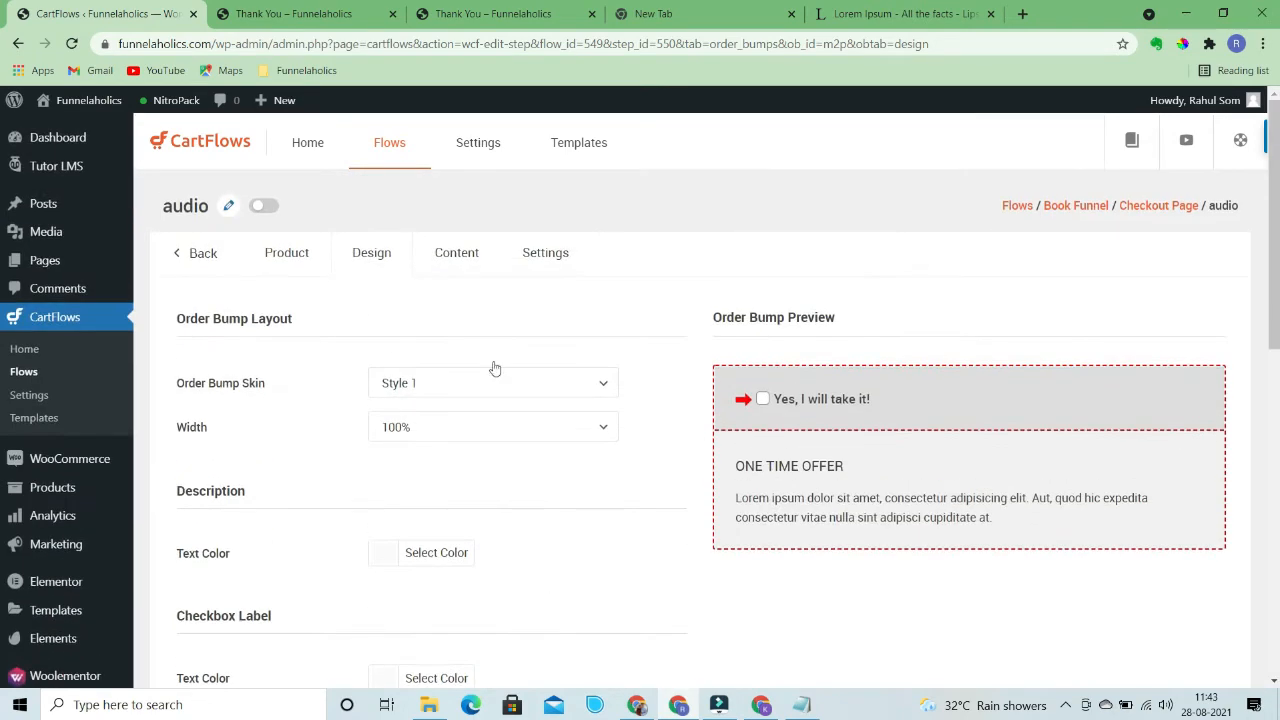
{"action": "left_click", "coordinate": [457, 254]}
{"action": "scroll", "coordinate": [471, 418], "scroll_direction": "down", "scroll_amount": 2}
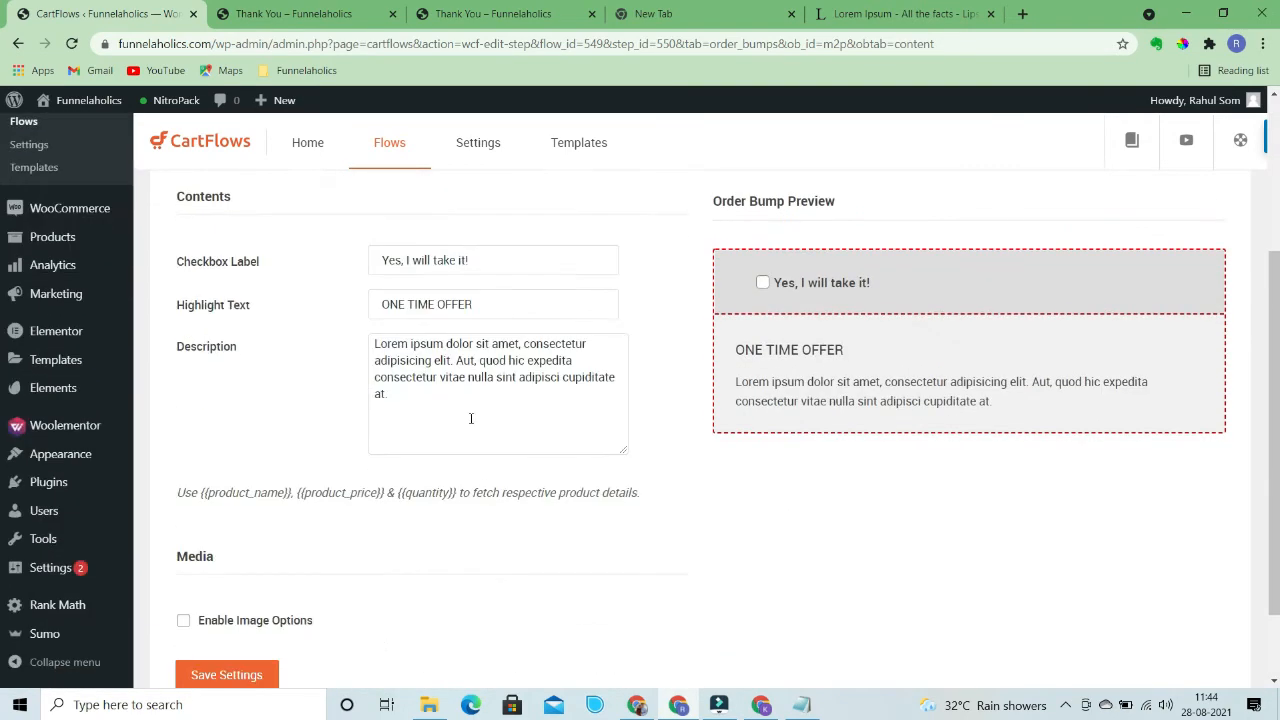
{"action": "scroll", "coordinate": [489, 523], "scroll_direction": "down", "scroll_amount": 1}
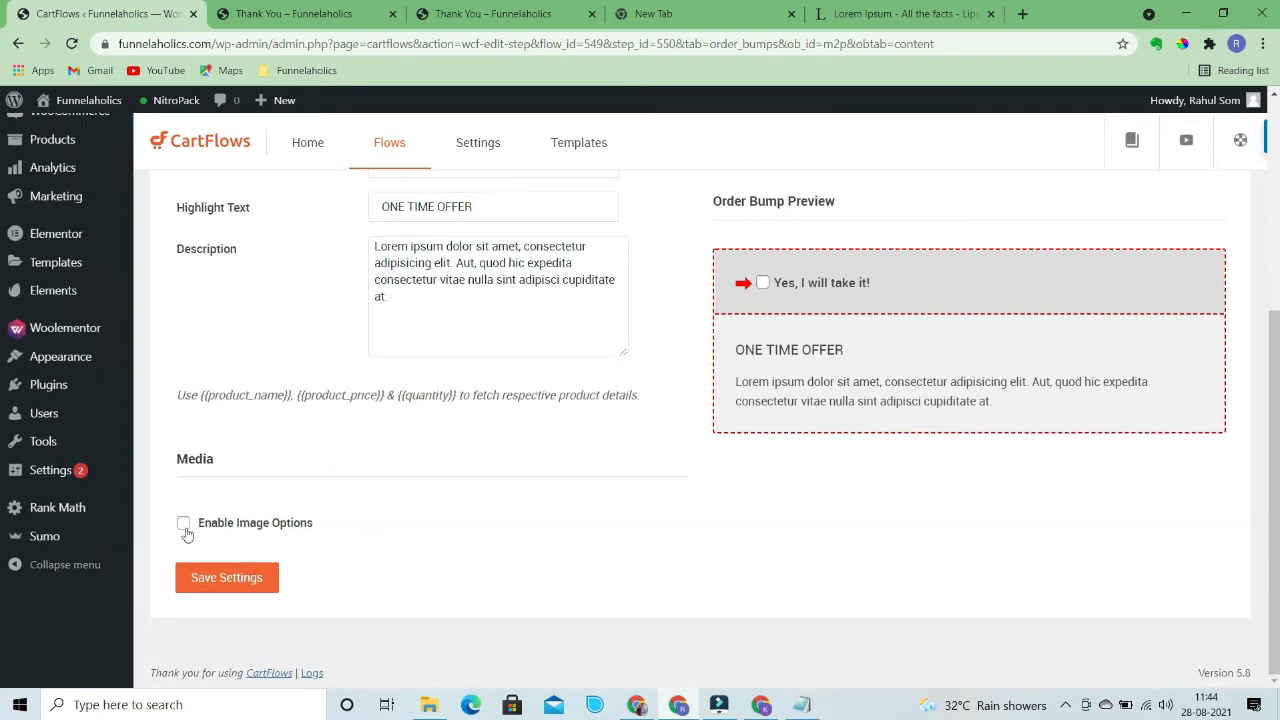
{"action": "left_click", "coordinate": [184, 524]}
{"action": "scroll", "coordinate": [500, 460], "scroll_direction": "down", "scroll_amount": 2}
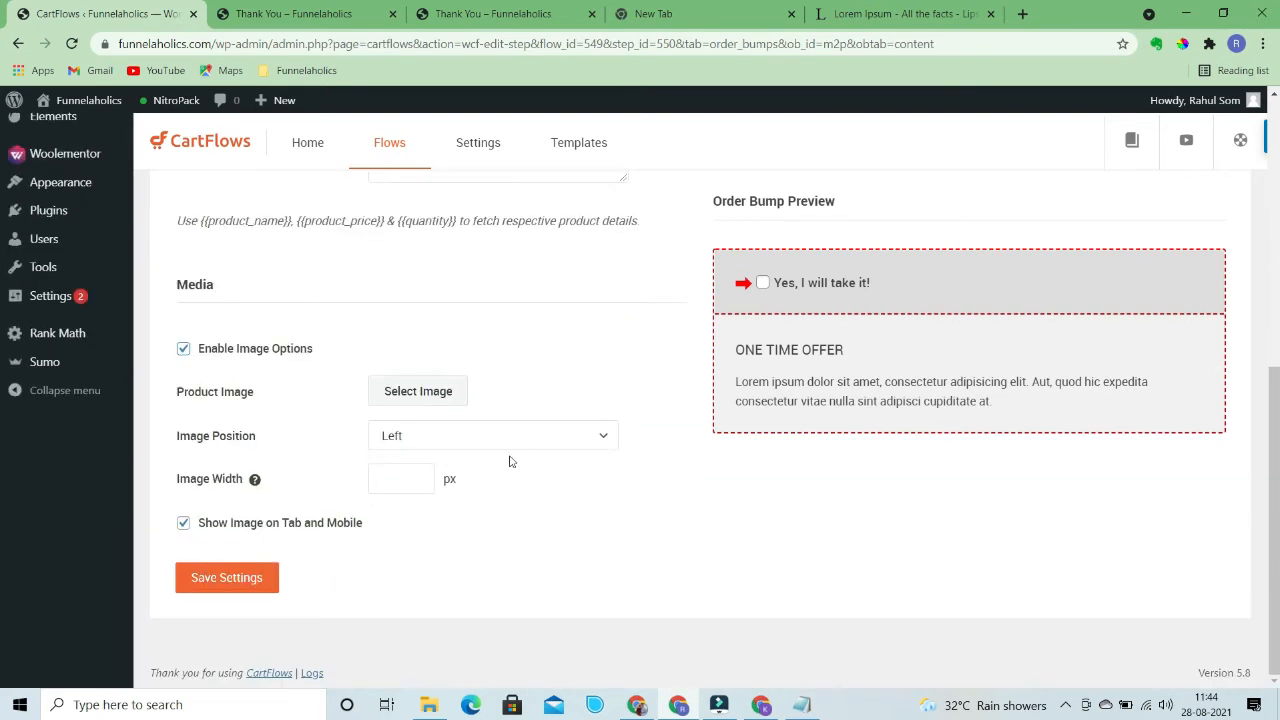
Set the "audio" order bump's product image to the book-with-headphones picture from the media library
{"action": "left_click", "coordinate": [437, 393]}
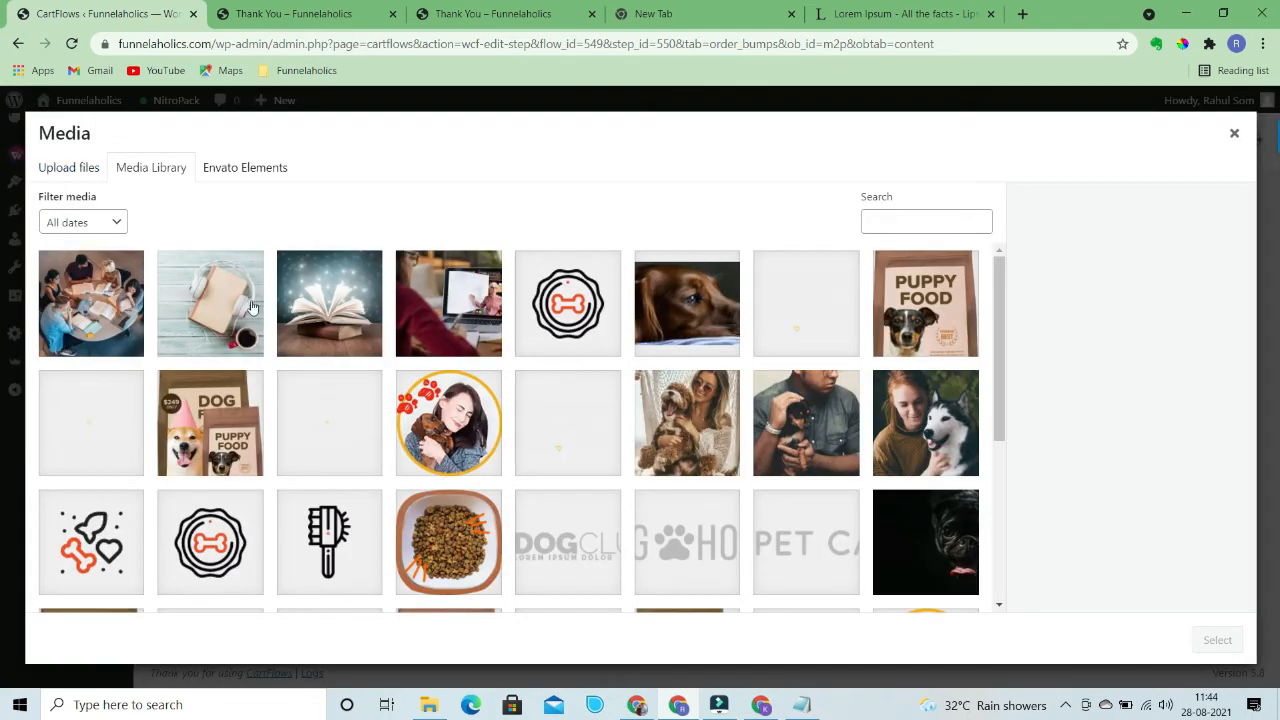
{"action": "left_click", "coordinate": [252, 306]}
{"action": "left_click", "coordinate": [1225, 645]}
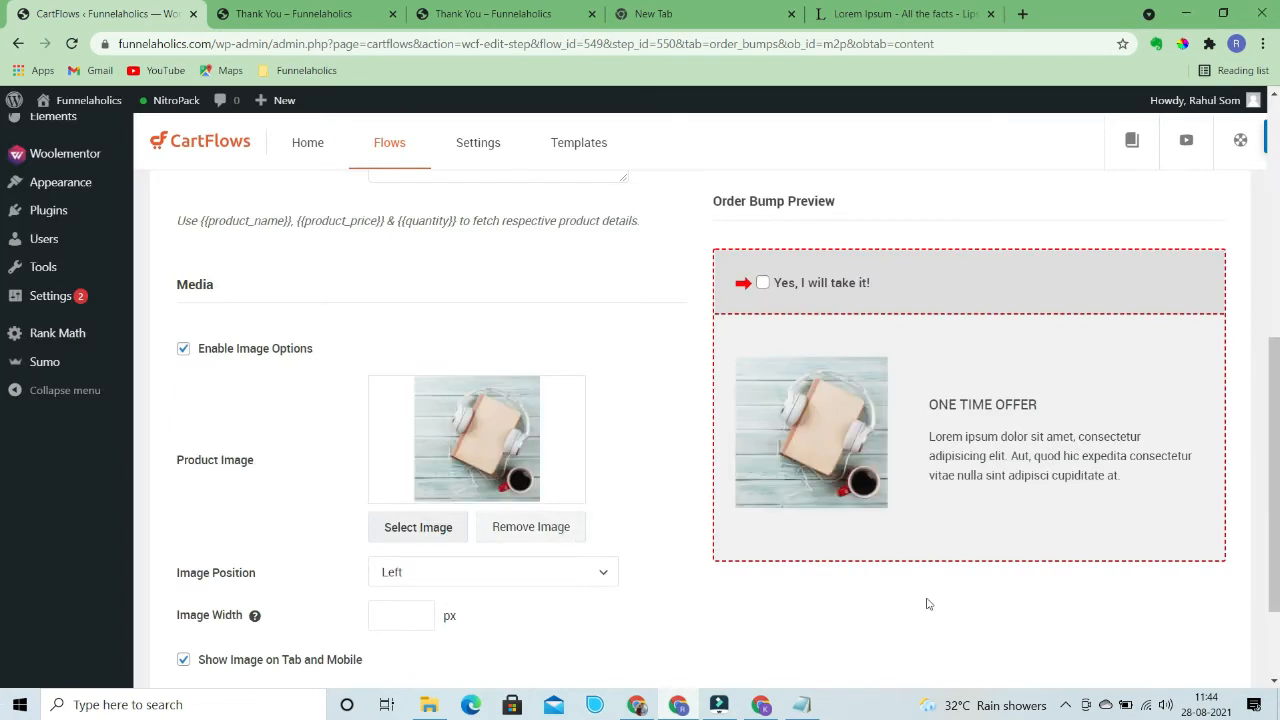
Set the order bump's image position to Top and save the content settings
{"action": "scroll", "coordinate": [640, 555], "scroll_direction": "down", "scroll_amount": 2}
{"action": "left_click", "coordinate": [480, 440]}
{"action": "left_click", "coordinate": [485, 476]}
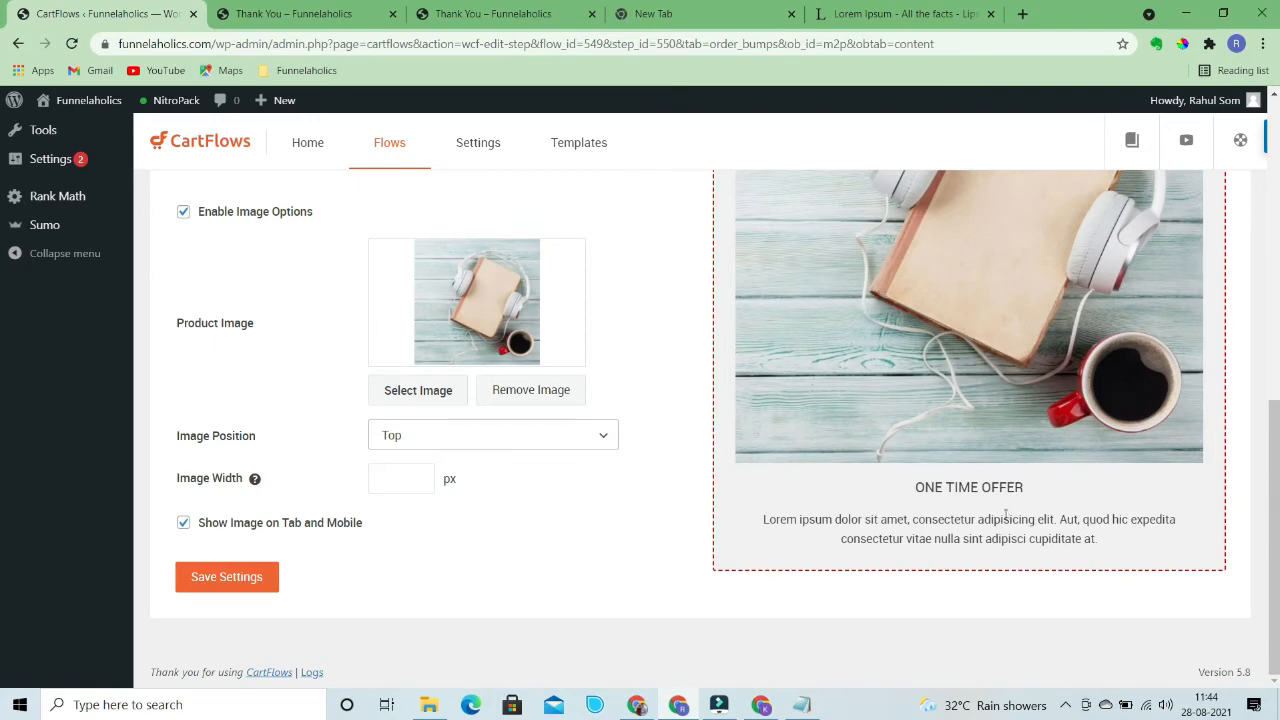
{"action": "scroll", "coordinate": [1000, 518], "scroll_direction": "up", "scroll_amount": 5}
{"action": "scroll", "coordinate": [928, 404], "scroll_direction": "down", "scroll_amount": 3}
{"action": "scroll", "coordinate": [930, 410], "scroll_direction": "down", "scroll_amount": 2}
{"action": "scroll", "coordinate": [813, 489], "scroll_direction": "up", "scroll_amount": 5}
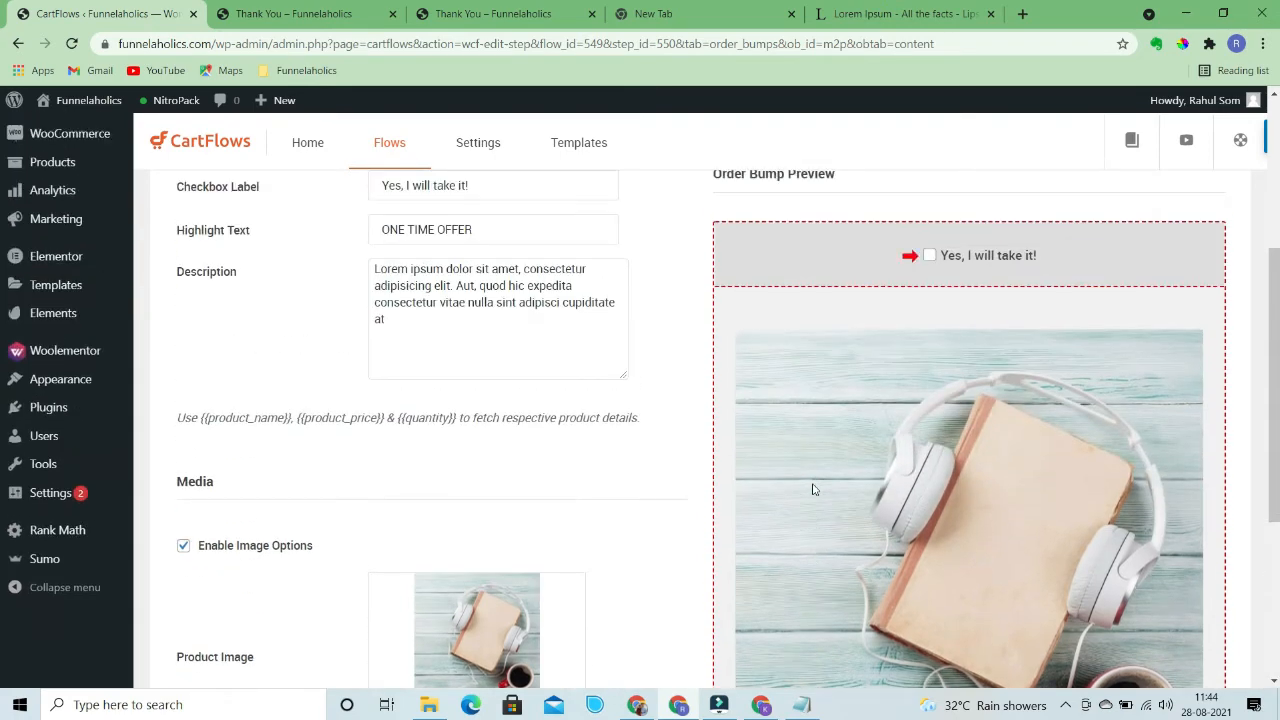
{"action": "scroll", "coordinate": [813, 489], "scroll_direction": "down", "scroll_amount": 5}
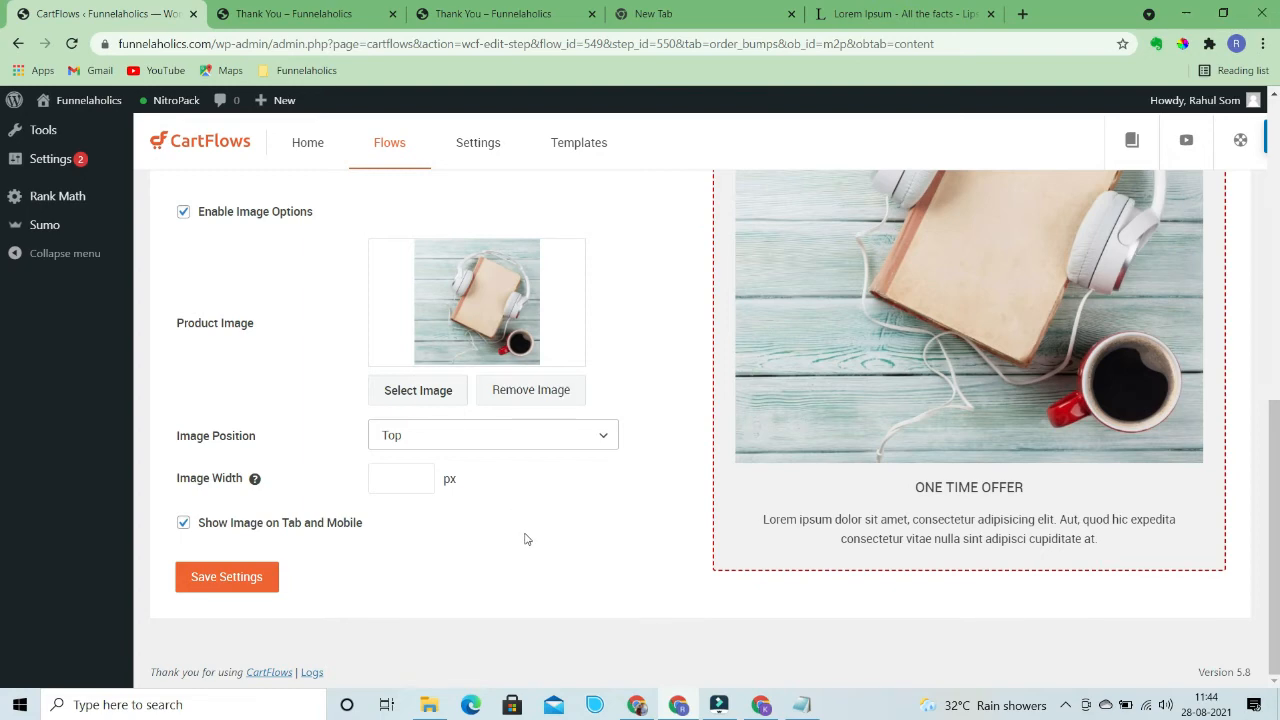
{"action": "scroll", "coordinate": [525, 539], "scroll_direction": "up", "scroll_amount": 5}
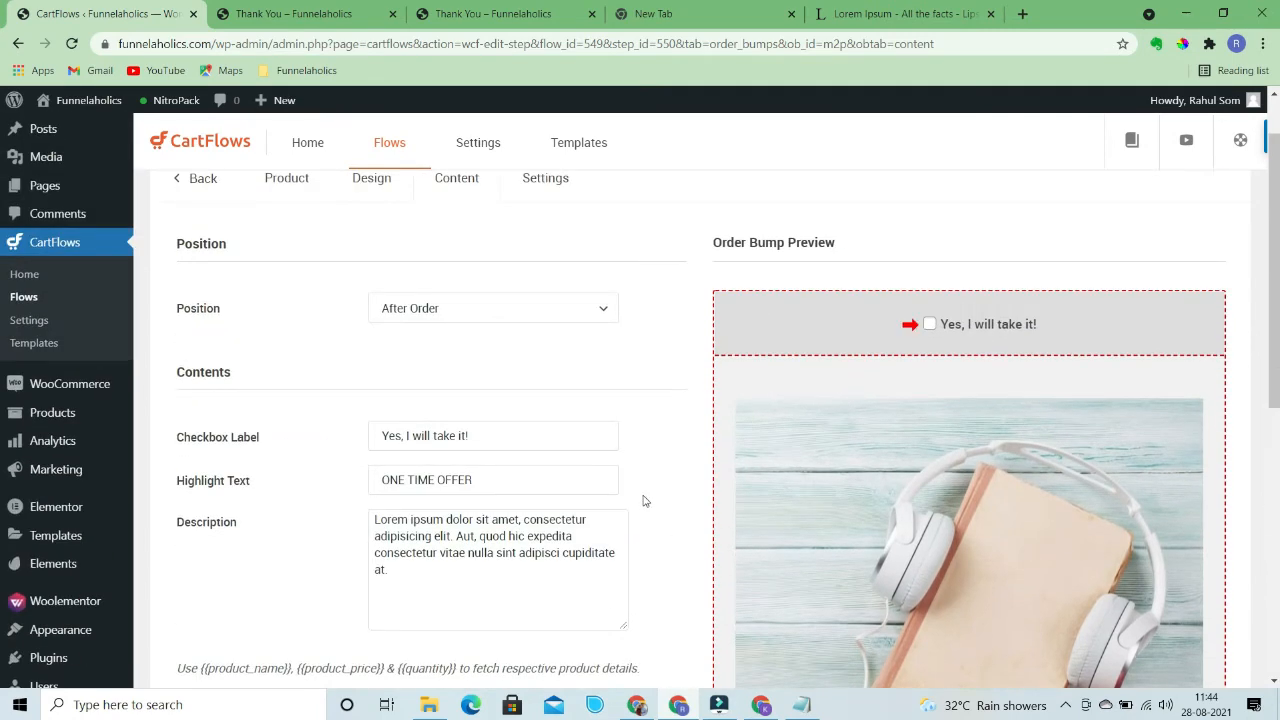
{"action": "scroll", "coordinate": [644, 501], "scroll_direction": "down", "scroll_amount": 4}
{"action": "scroll", "coordinate": [647, 491], "scroll_direction": "down", "scroll_amount": 2}
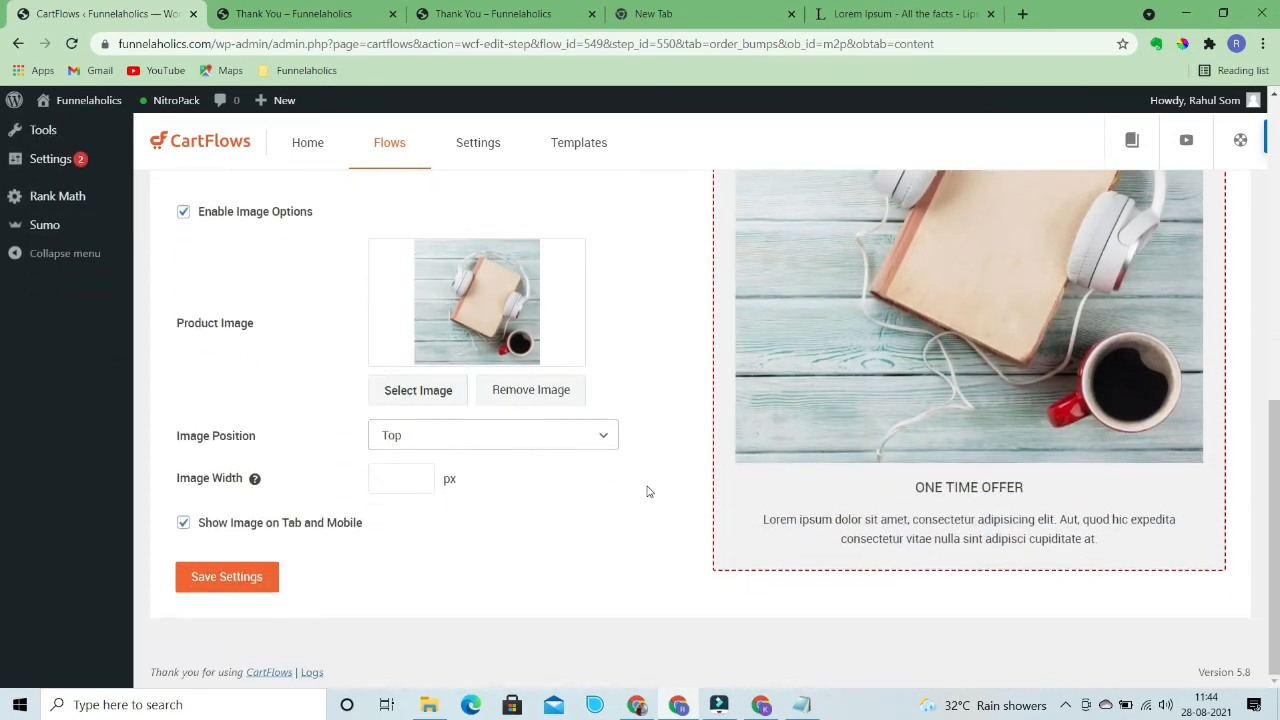
{"action": "left_click", "coordinate": [262, 579]}
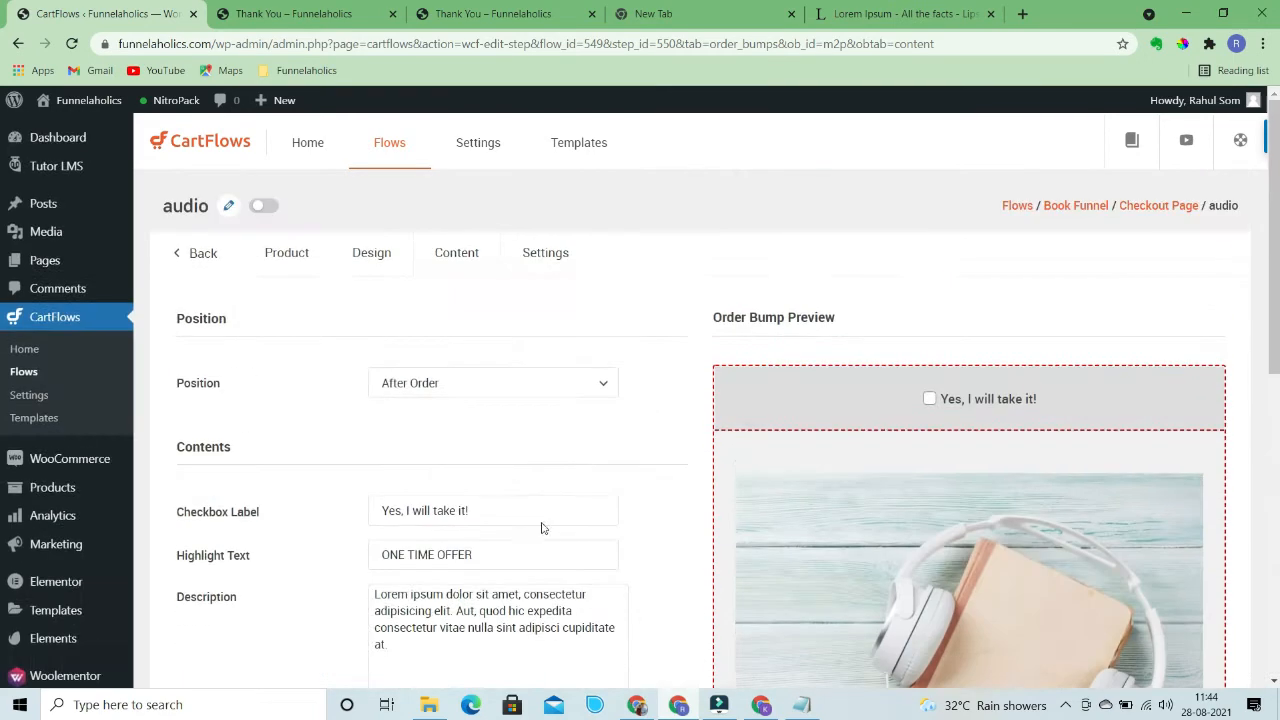
Leave the order bump and examine the Checkout Page step's General, Checkout Settings and Custom Script sections
{"action": "left_click", "coordinate": [203, 254]}
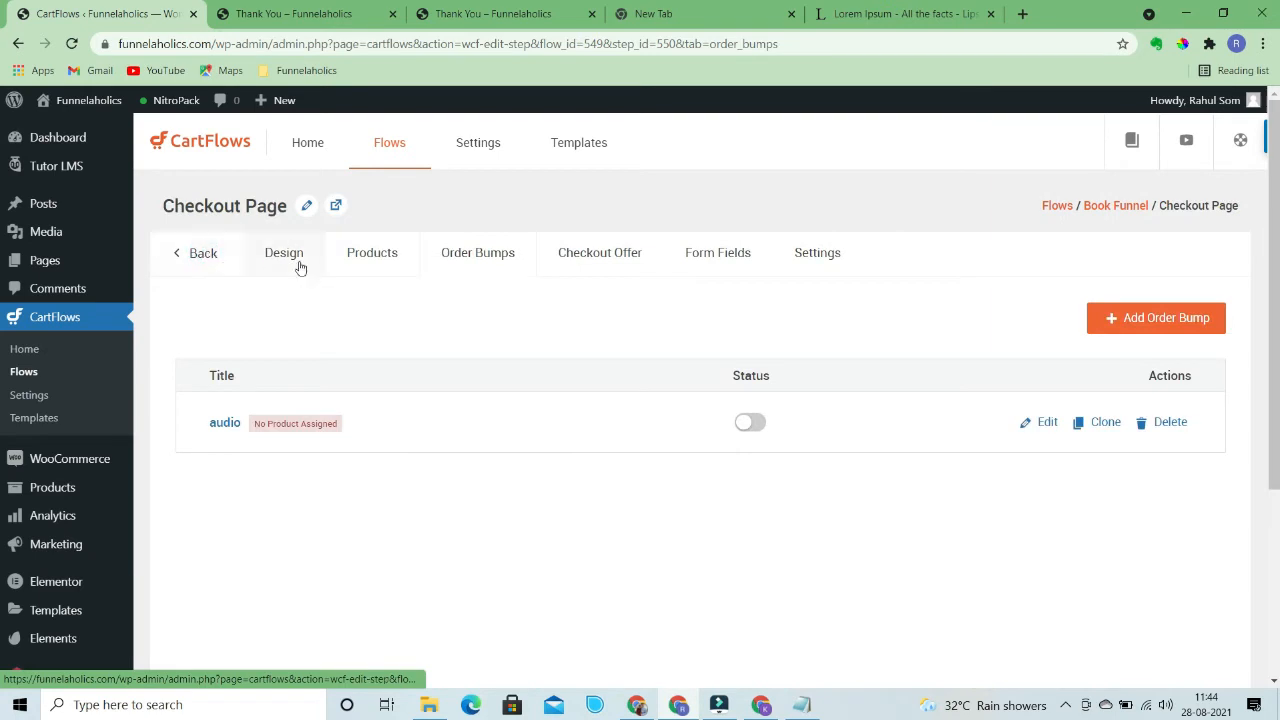
{"action": "left_click", "coordinate": [211, 257]}
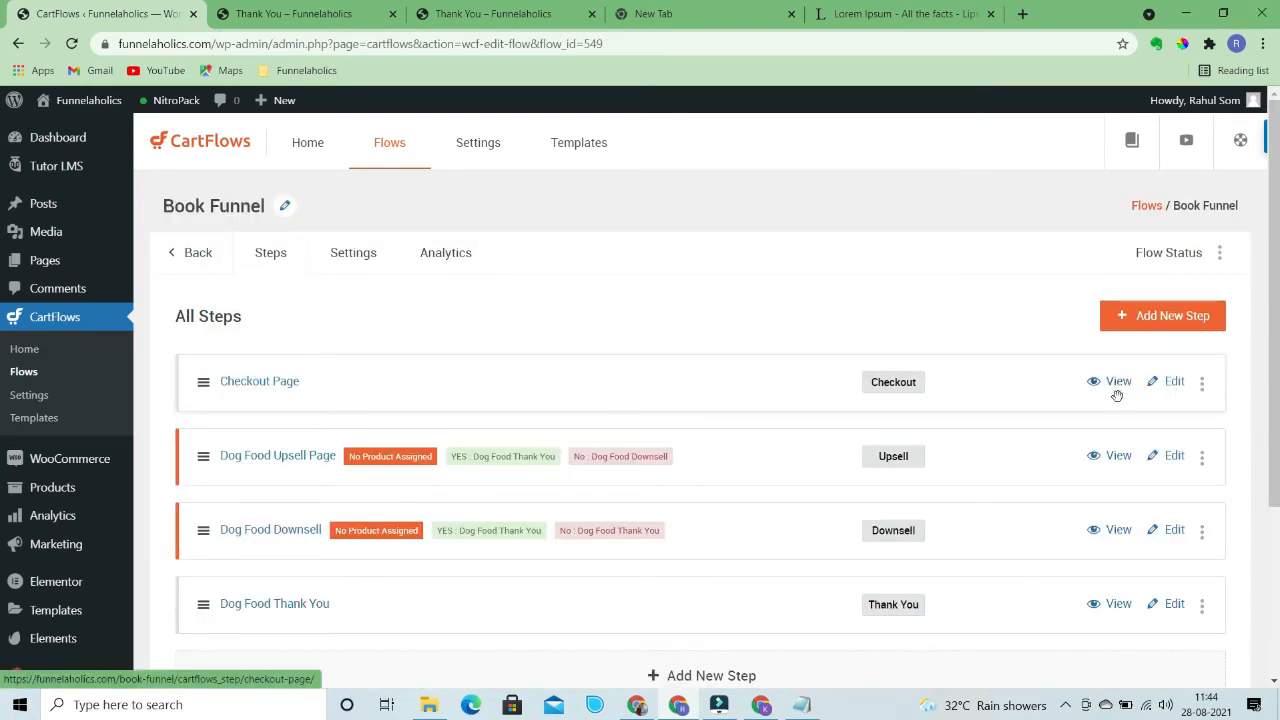
{"action": "left_click", "coordinate": [1172, 390]}
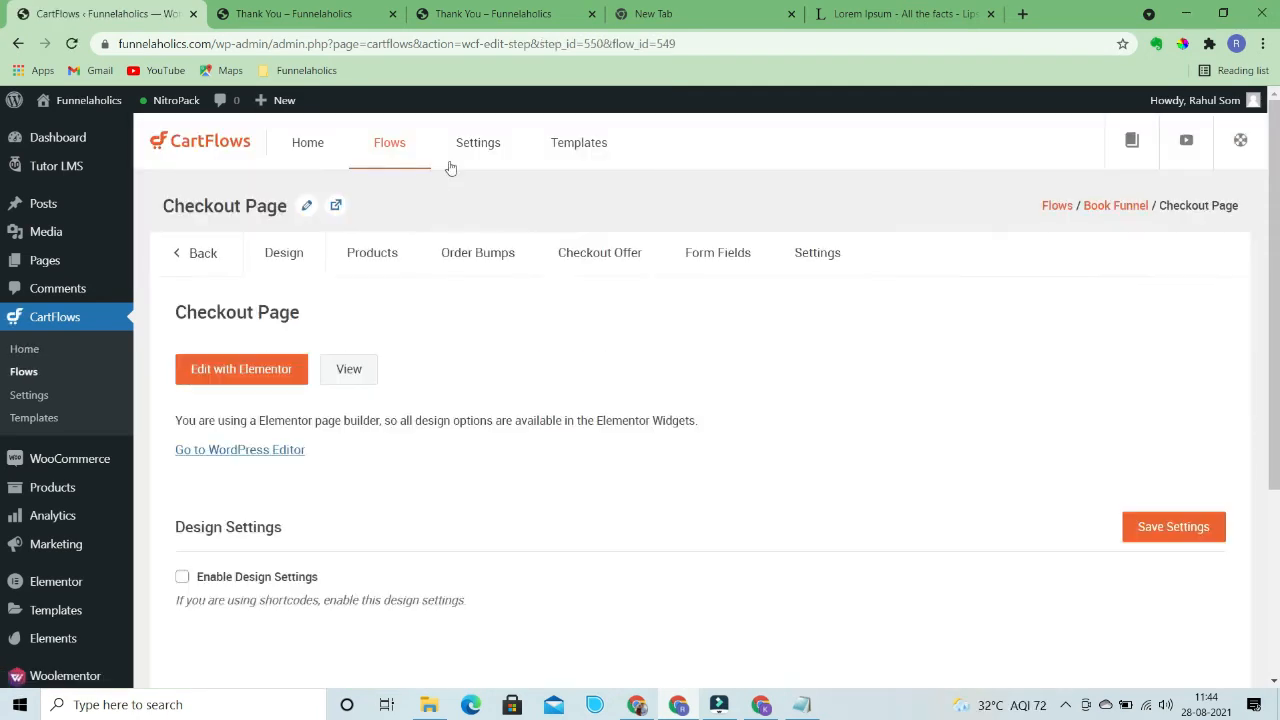
{"action": "left_click", "coordinate": [799, 262]}
{"action": "left_click", "coordinate": [213, 377]}
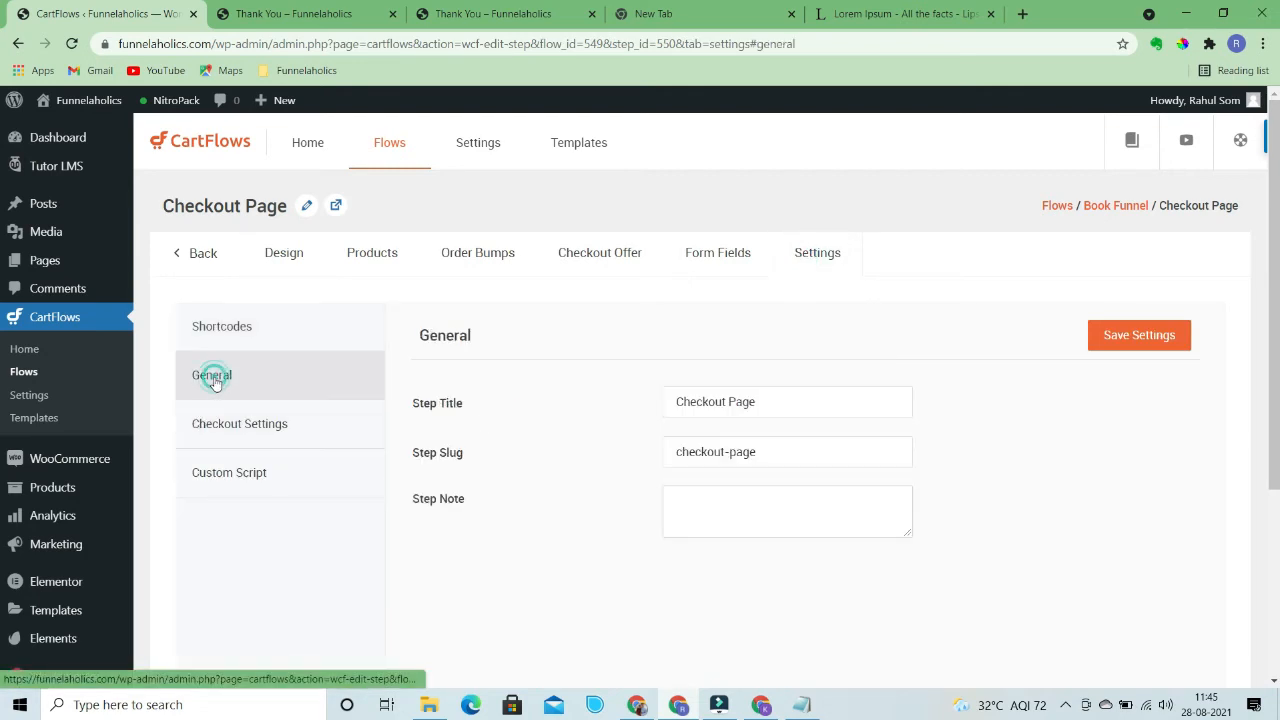
{"action": "left_click", "coordinate": [233, 425]}
{"action": "left_click", "coordinate": [243, 379]}
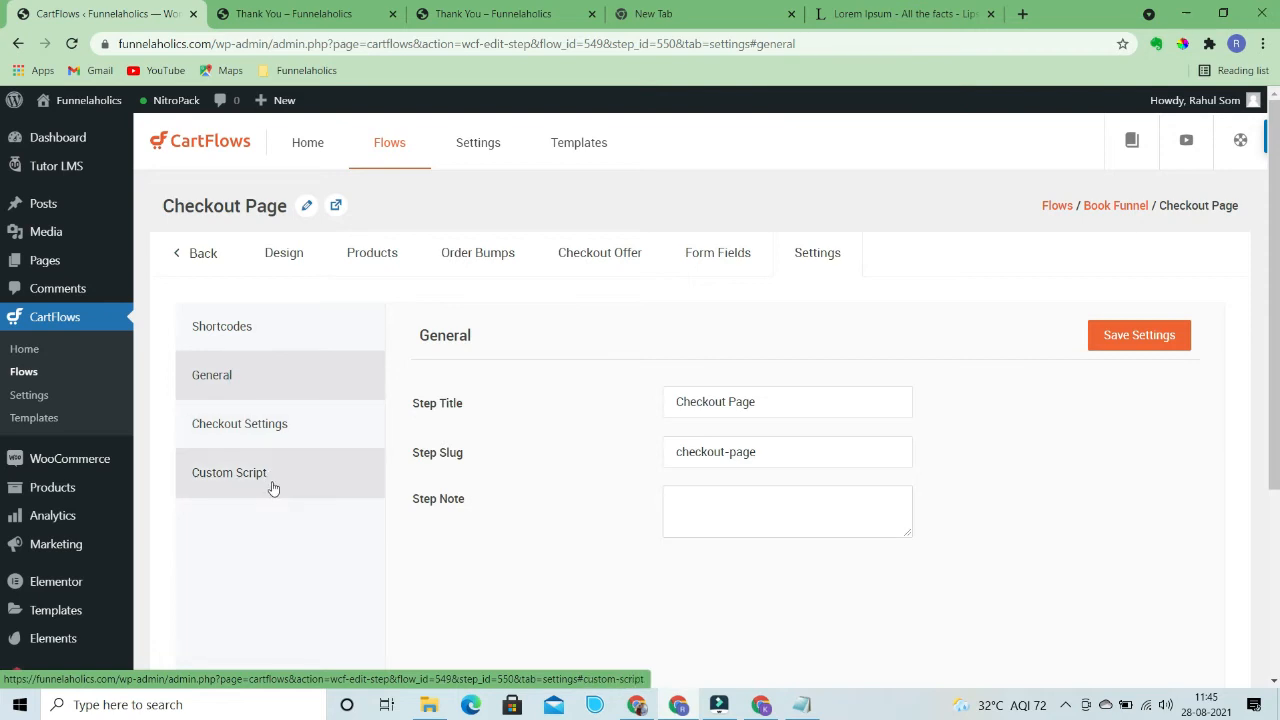
{"action": "left_click", "coordinate": [272, 486]}
{"action": "left_click", "coordinate": [263, 428]}
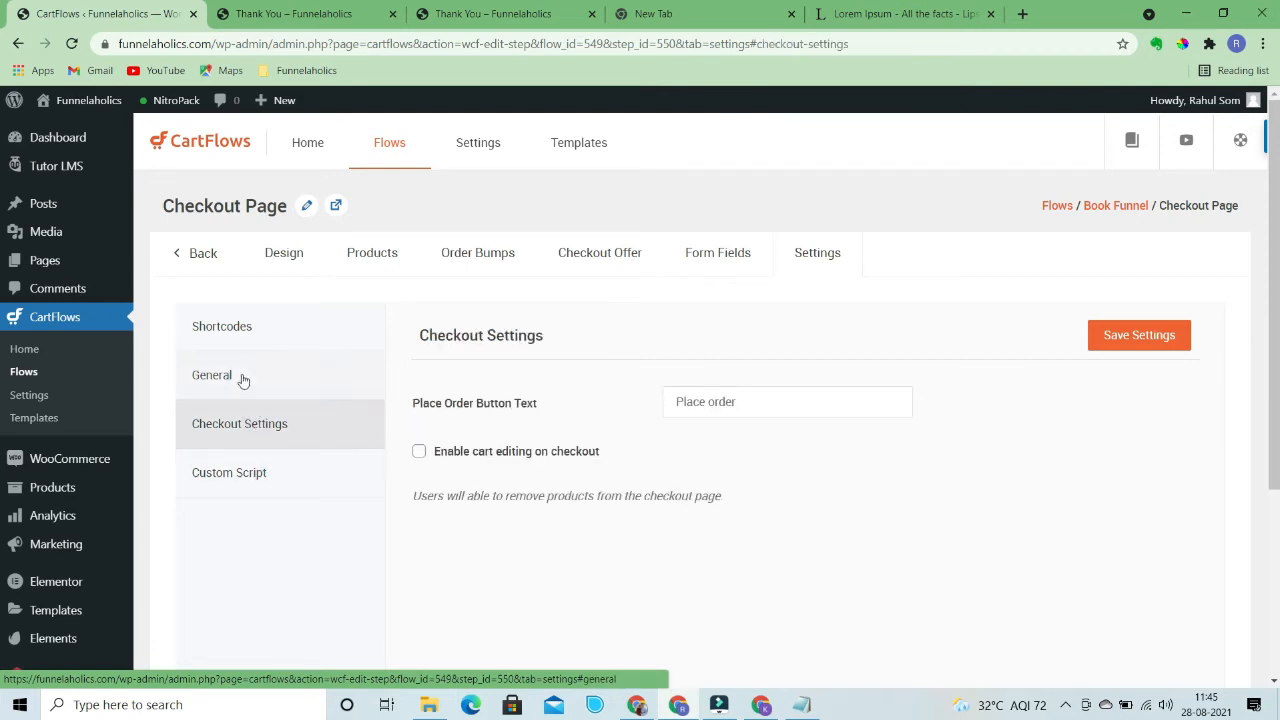
{"action": "left_click", "coordinate": [242, 378]}
Activate the "audio" order bump, set its next step on purchase to Dog Food Upsell Page, and save the settings
{"action": "left_click", "coordinate": [482, 253]}
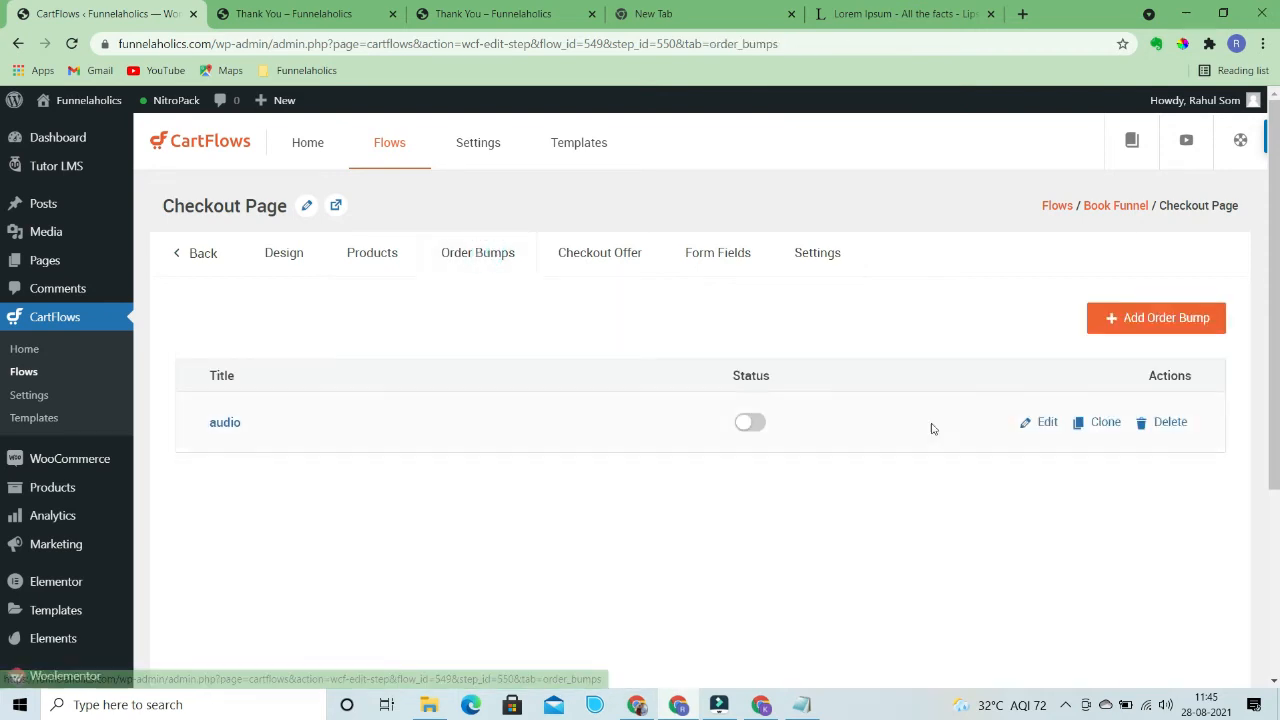
{"action": "left_click", "coordinate": [752, 422]}
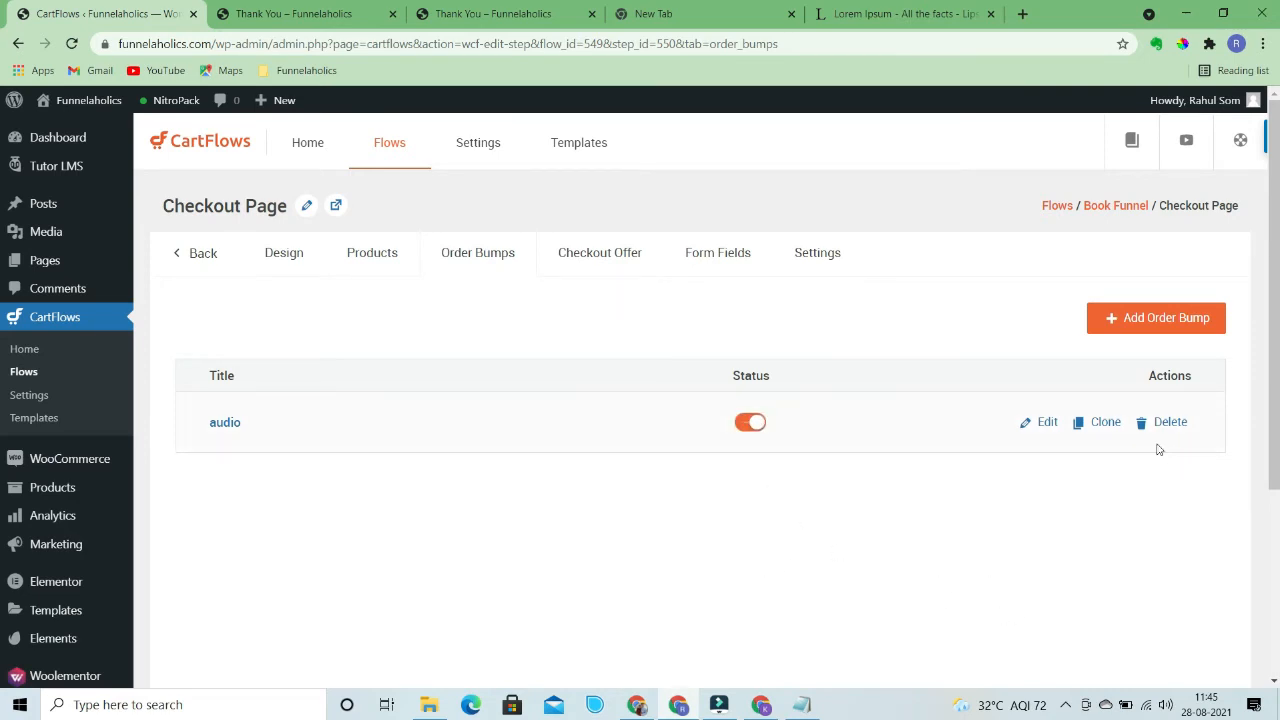
{"action": "left_click", "coordinate": [1044, 422]}
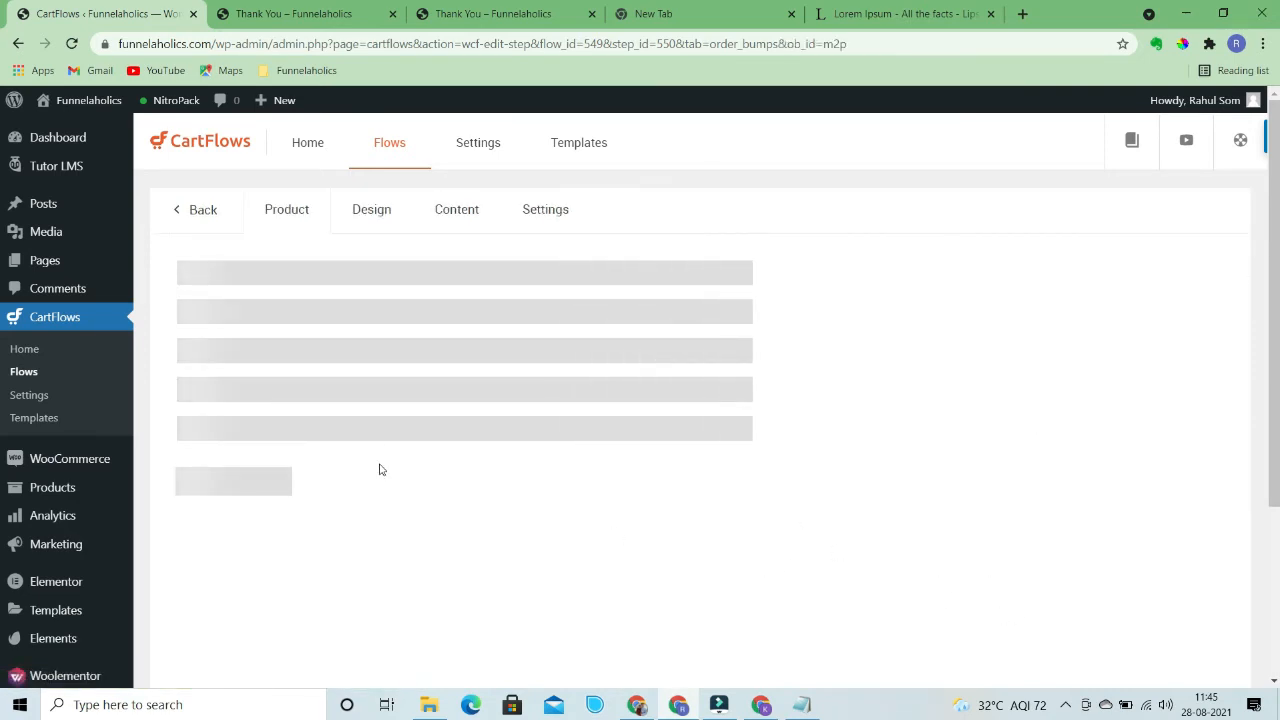
{"action": "left_click", "coordinate": [545, 253]}
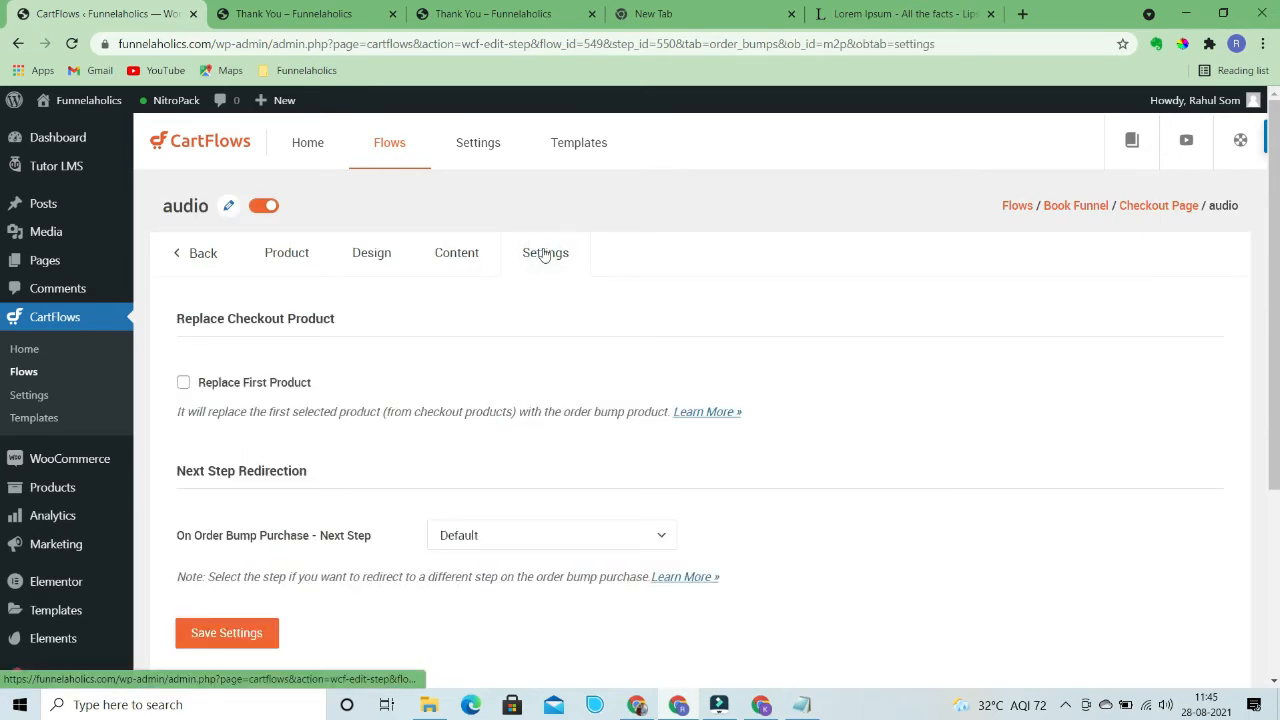
{"action": "scroll", "coordinate": [358, 459], "scroll_direction": "down", "scroll_amount": 2}
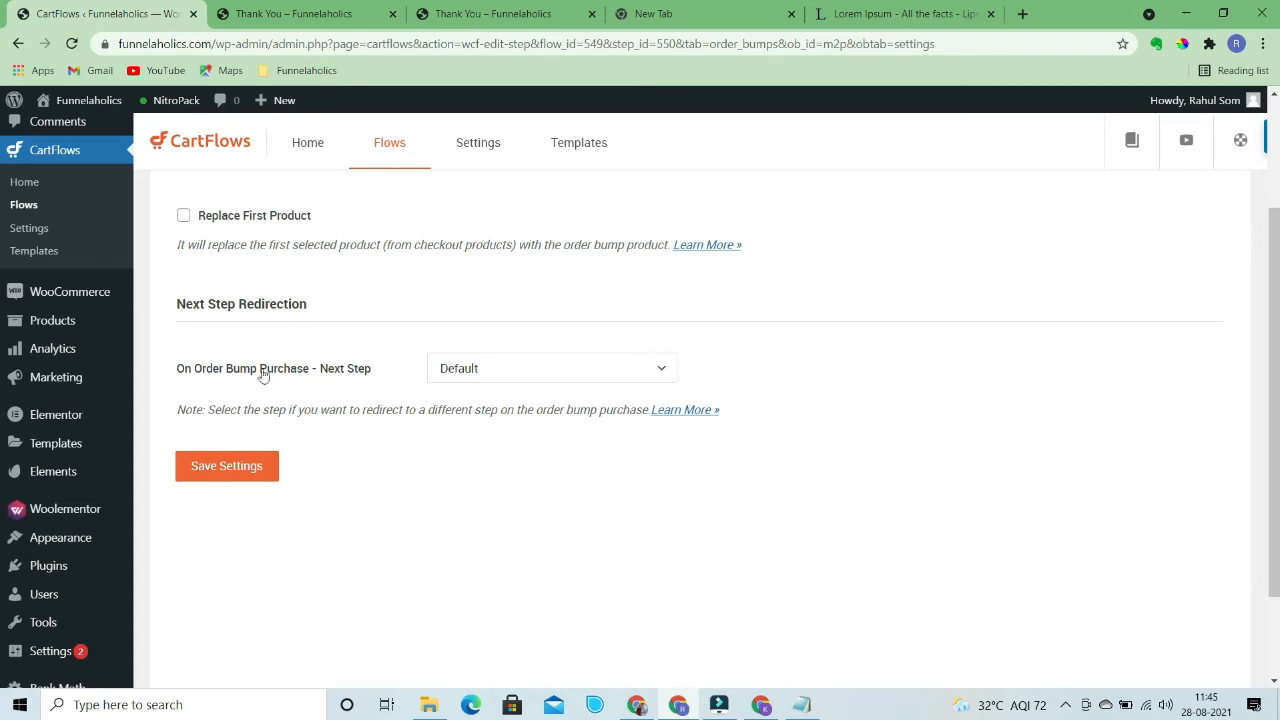
{"action": "left_click", "coordinate": [485, 372]}
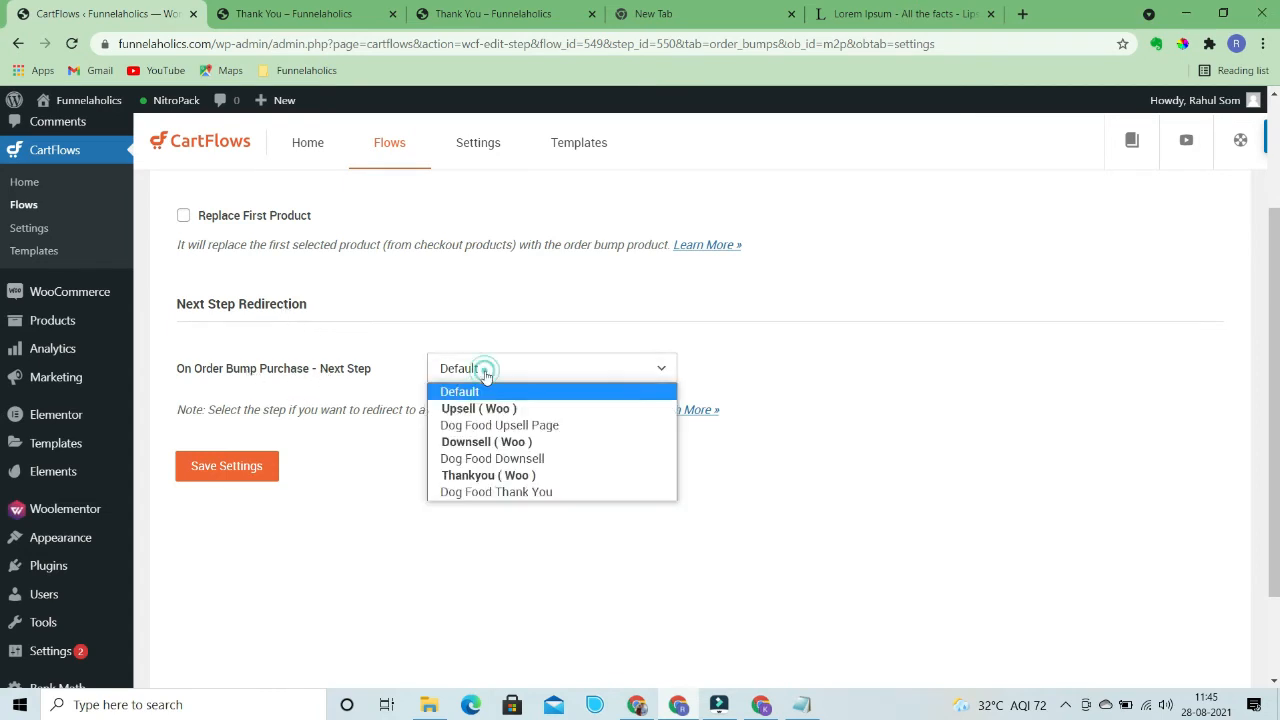
{"action": "left_click", "coordinate": [484, 428]}
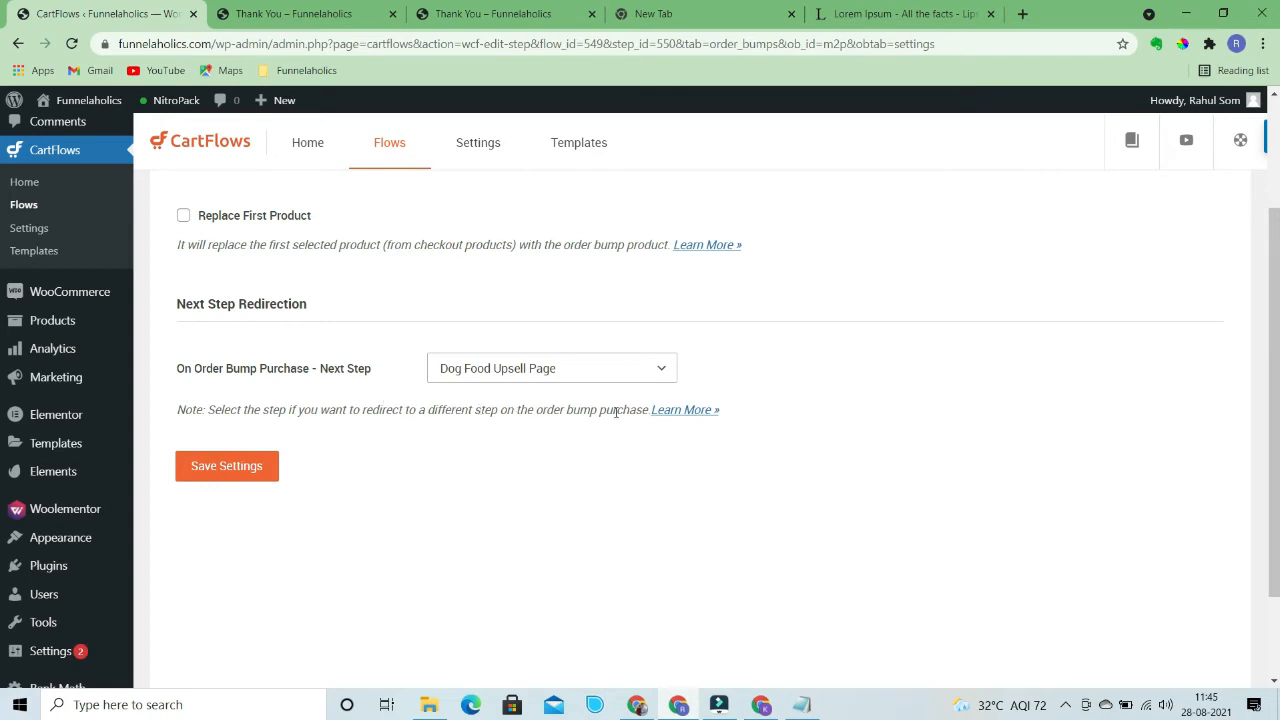
{"action": "scroll", "coordinate": [433, 403], "scroll_direction": "up", "scroll_amount": 2}
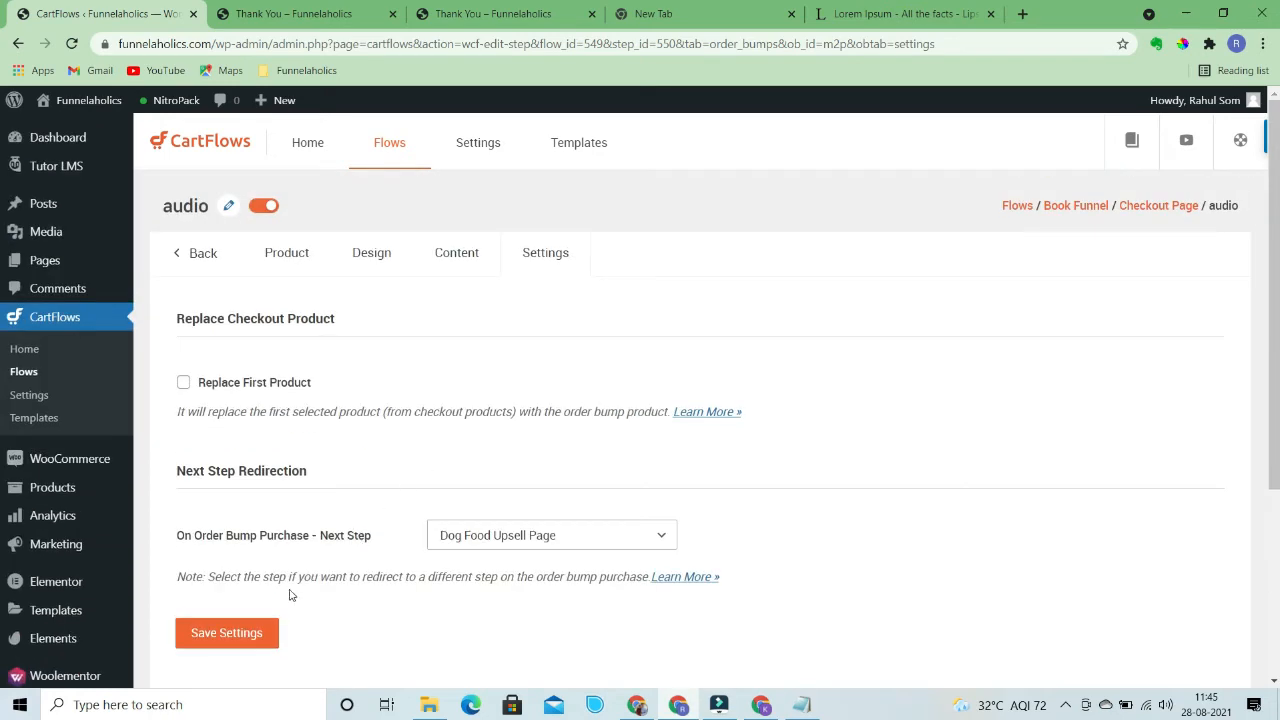
{"action": "left_click", "coordinate": [270, 642]}
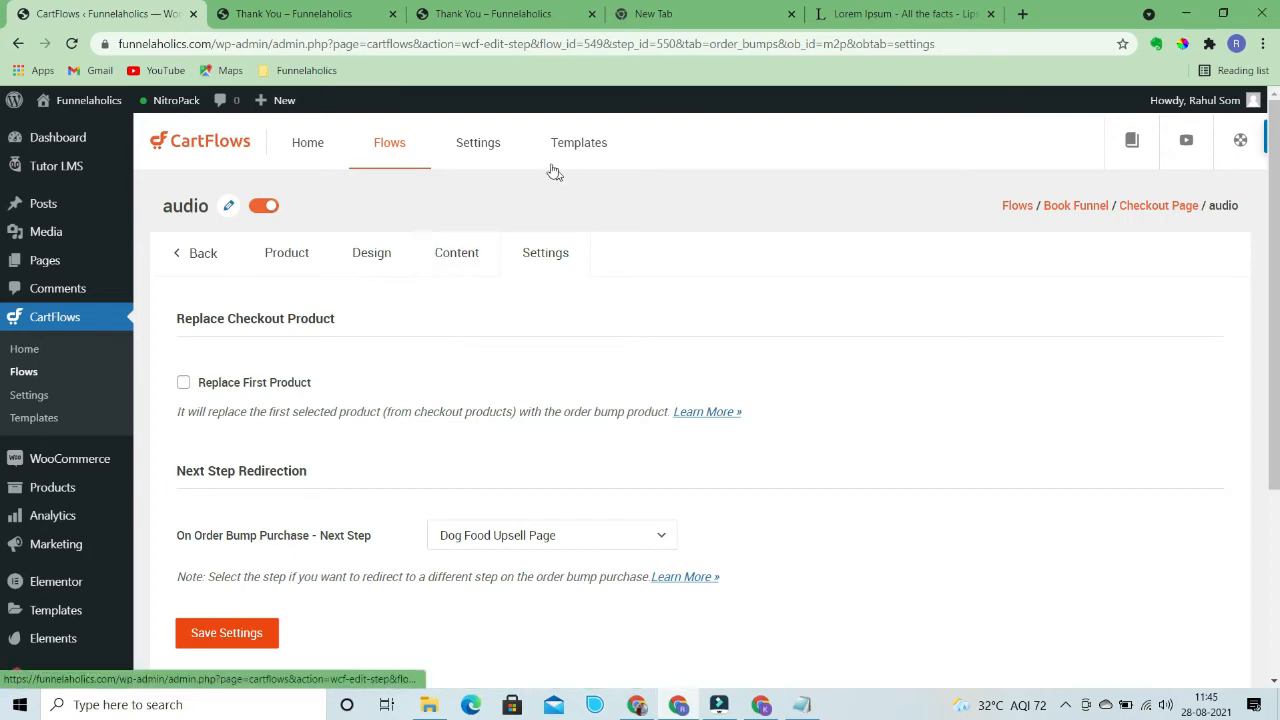
Go back to the list of flows and open the Book Funnel flow for editing
{"action": "left_click", "coordinate": [494, 138]}
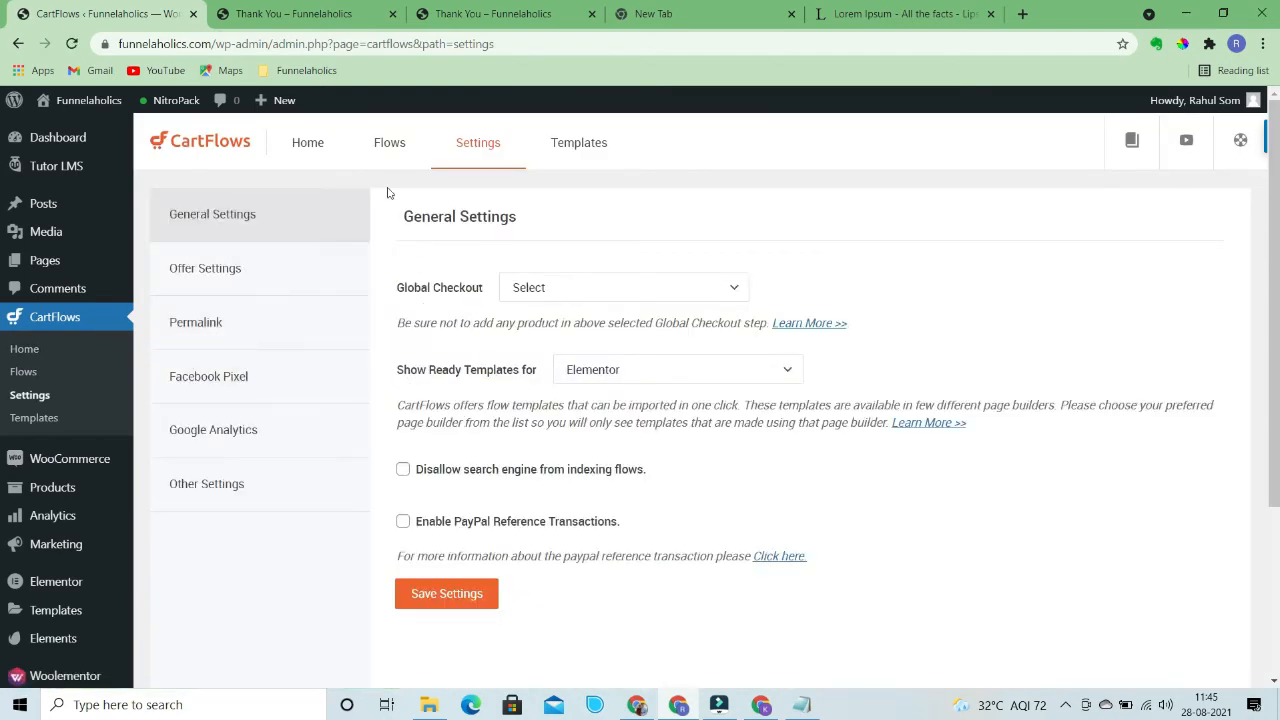
{"action": "left_click", "coordinate": [383, 150]}
{"action": "scroll", "coordinate": [731, 409], "scroll_direction": "down", "scroll_amount": 3}
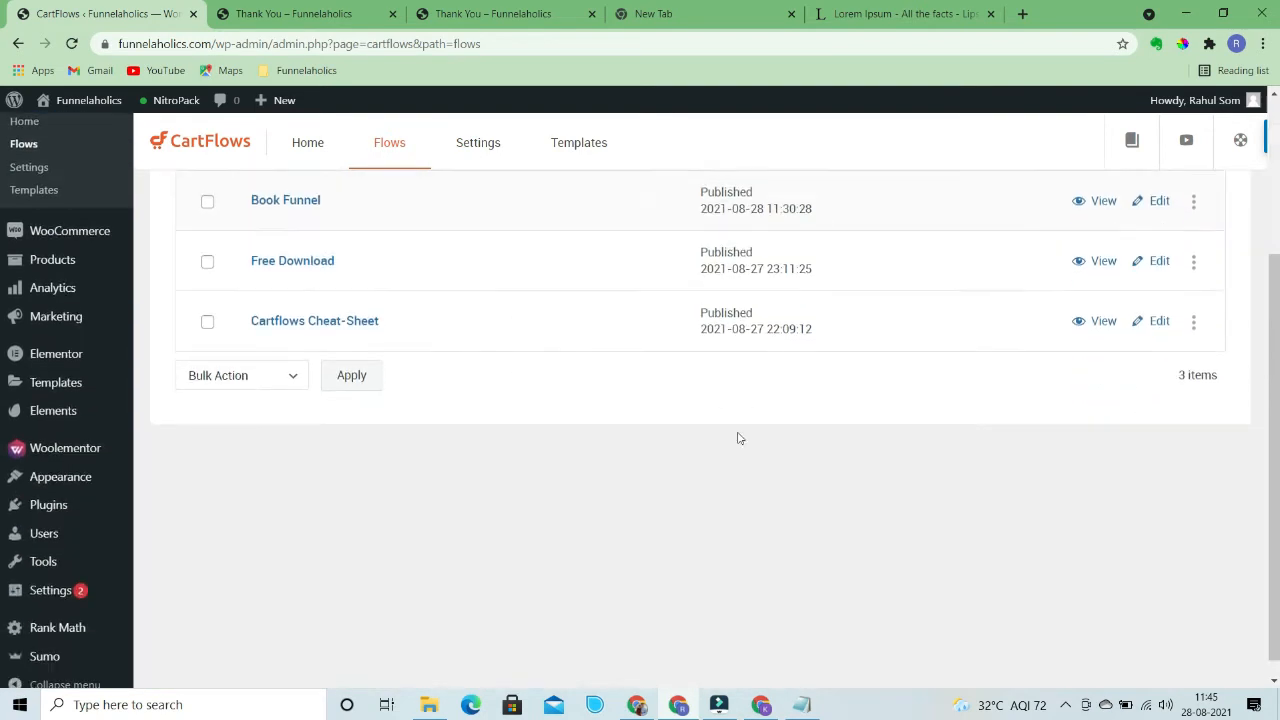
{"action": "scroll", "coordinate": [620, 415], "scroll_direction": "up", "scroll_amount": 1}
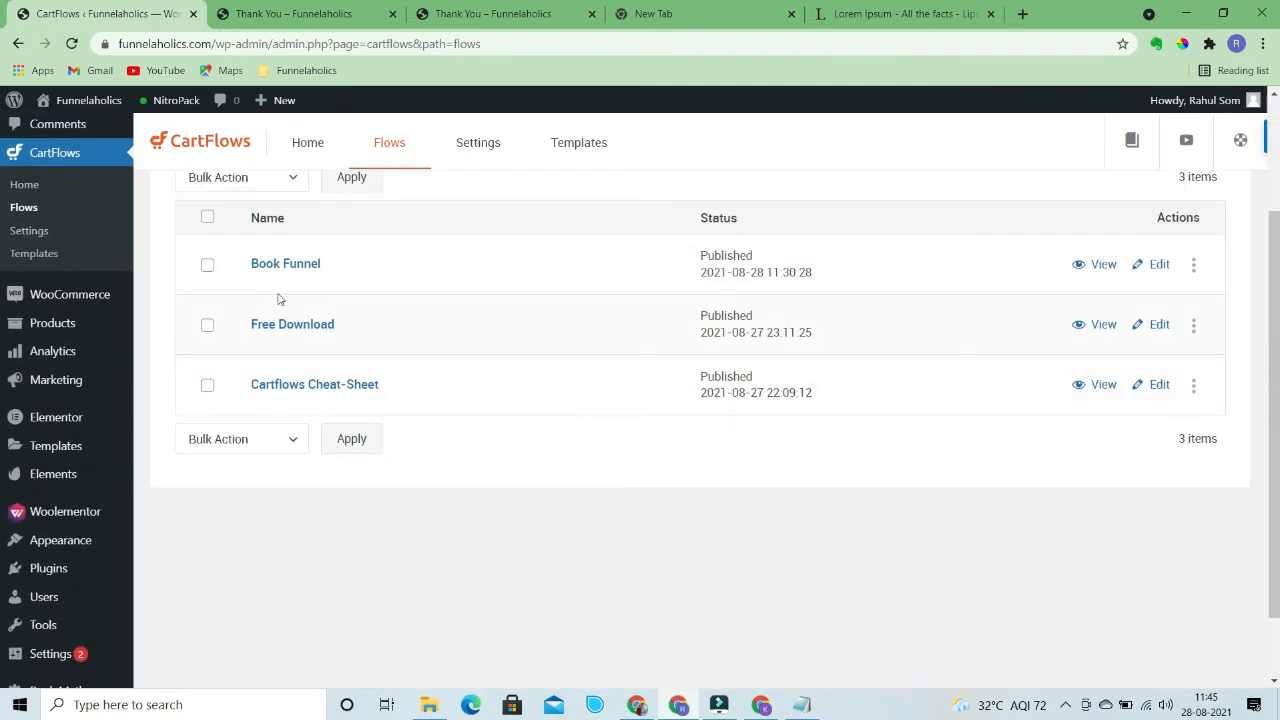
{"action": "left_click", "coordinate": [1157, 265]}
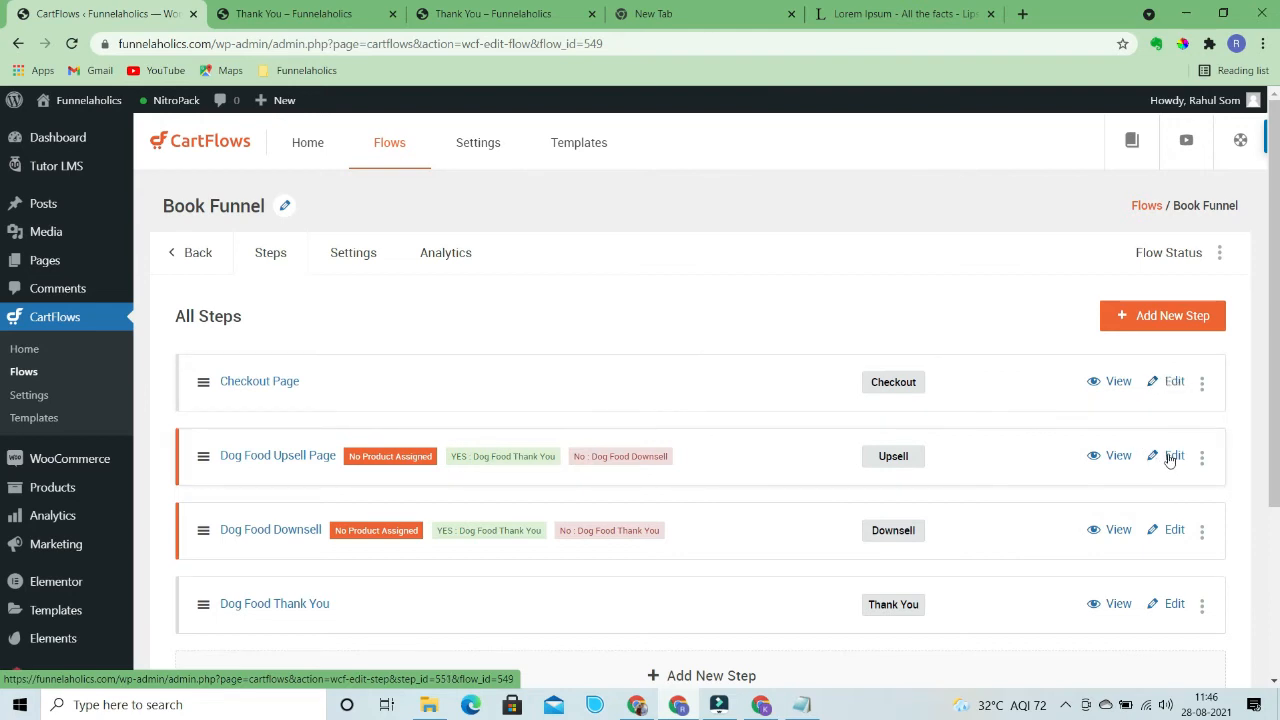
Review the Checkout Page's Shortcodes, General, Checkout Settings and Custom Script sections, and return to the Book Funnel steps
{"action": "left_click", "coordinate": [1175, 390]}
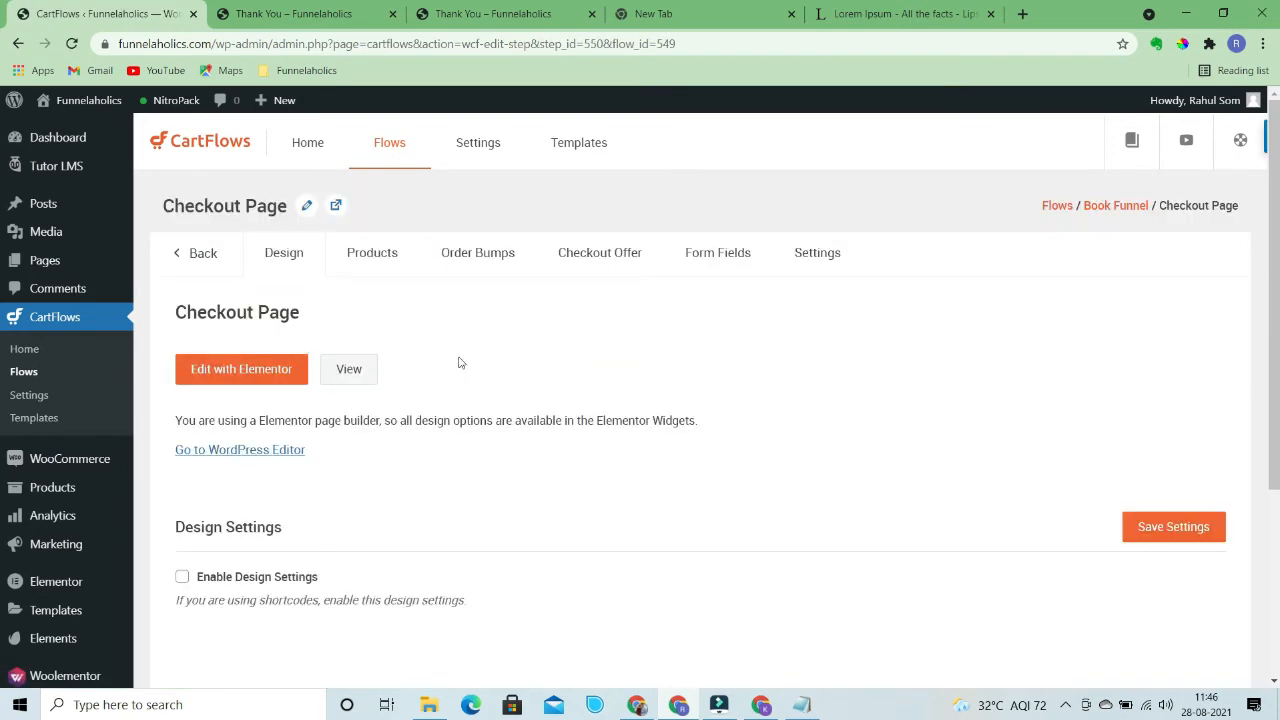
{"action": "left_click", "coordinate": [818, 253]}
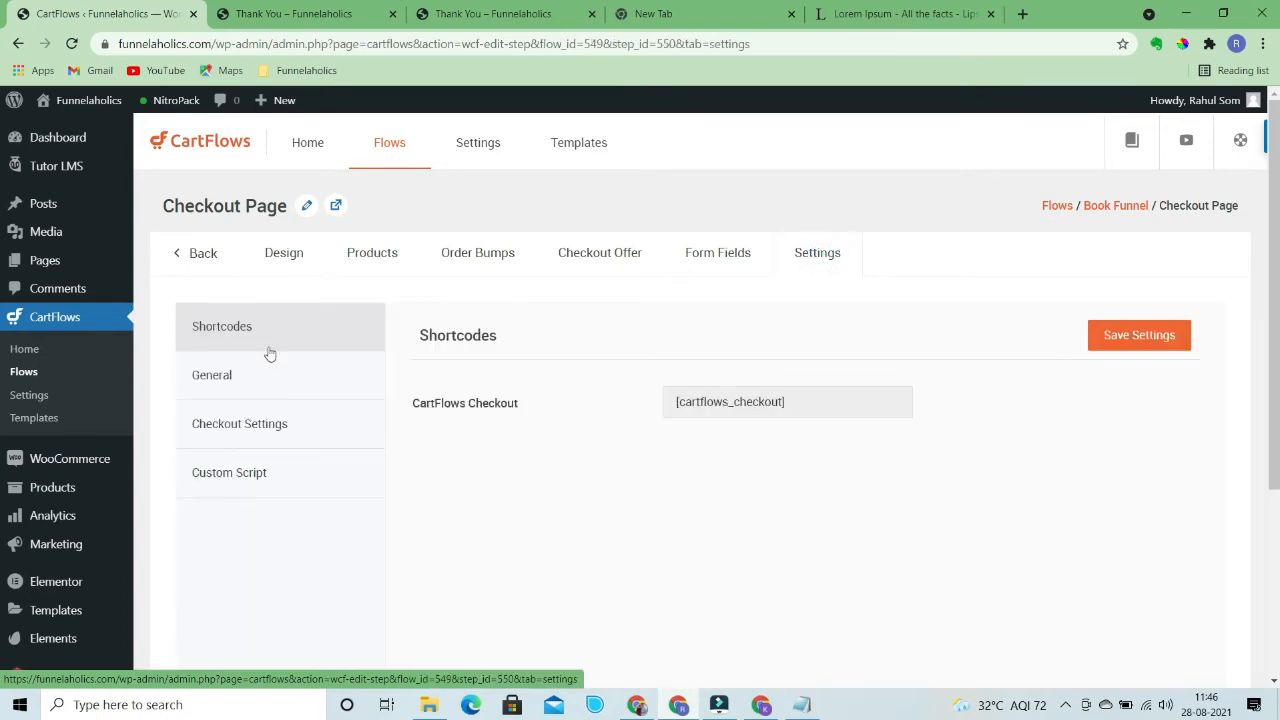
{"action": "left_click", "coordinate": [194, 394]}
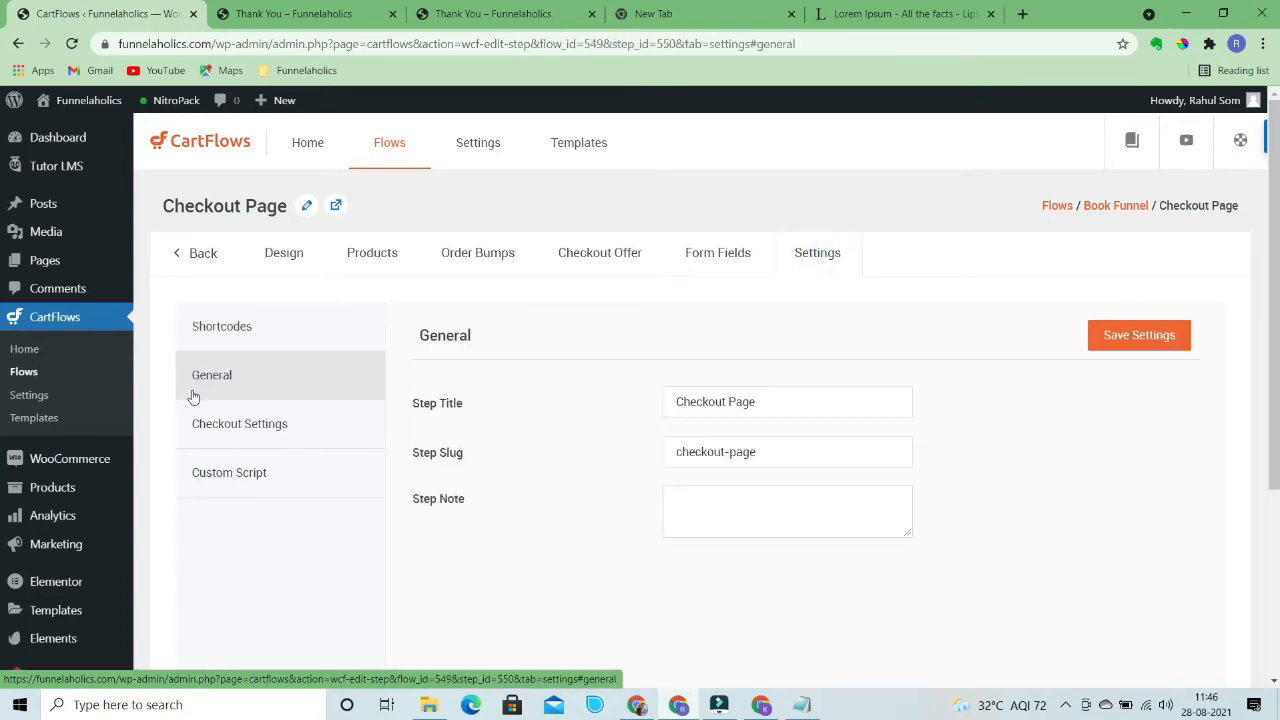
{"action": "left_click", "coordinate": [222, 424]}
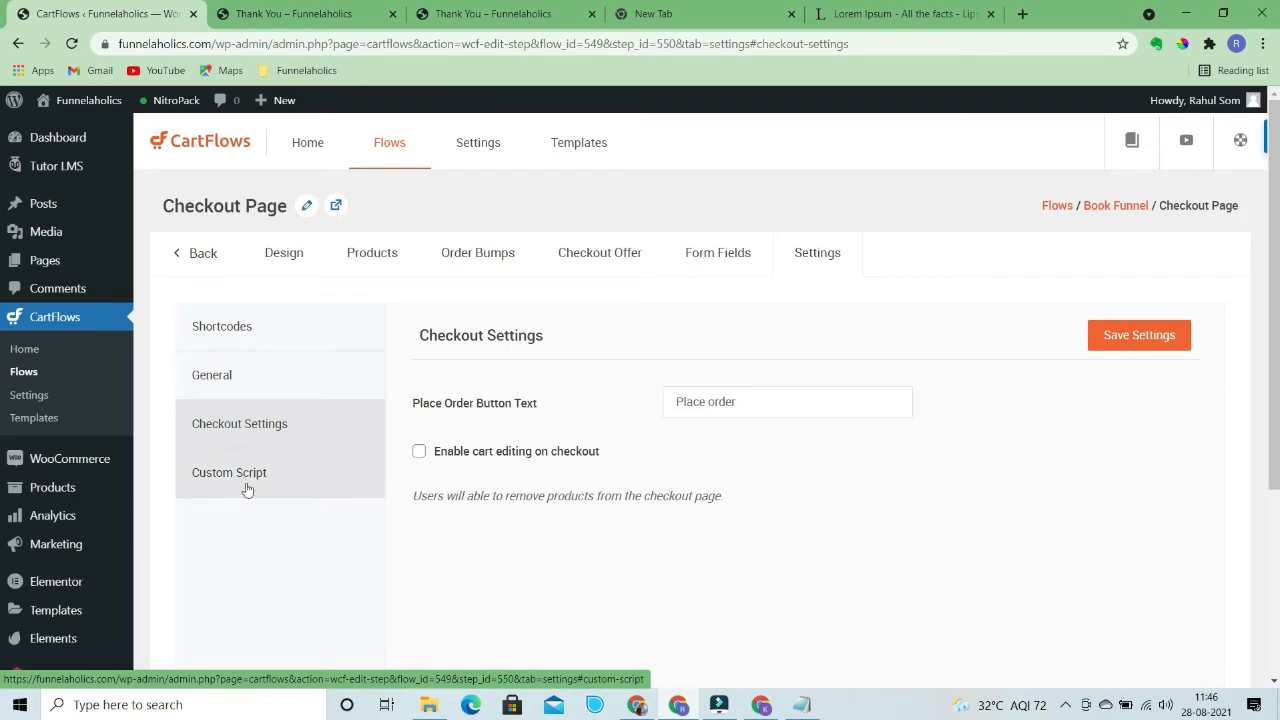
{"action": "left_click", "coordinate": [247, 475]}
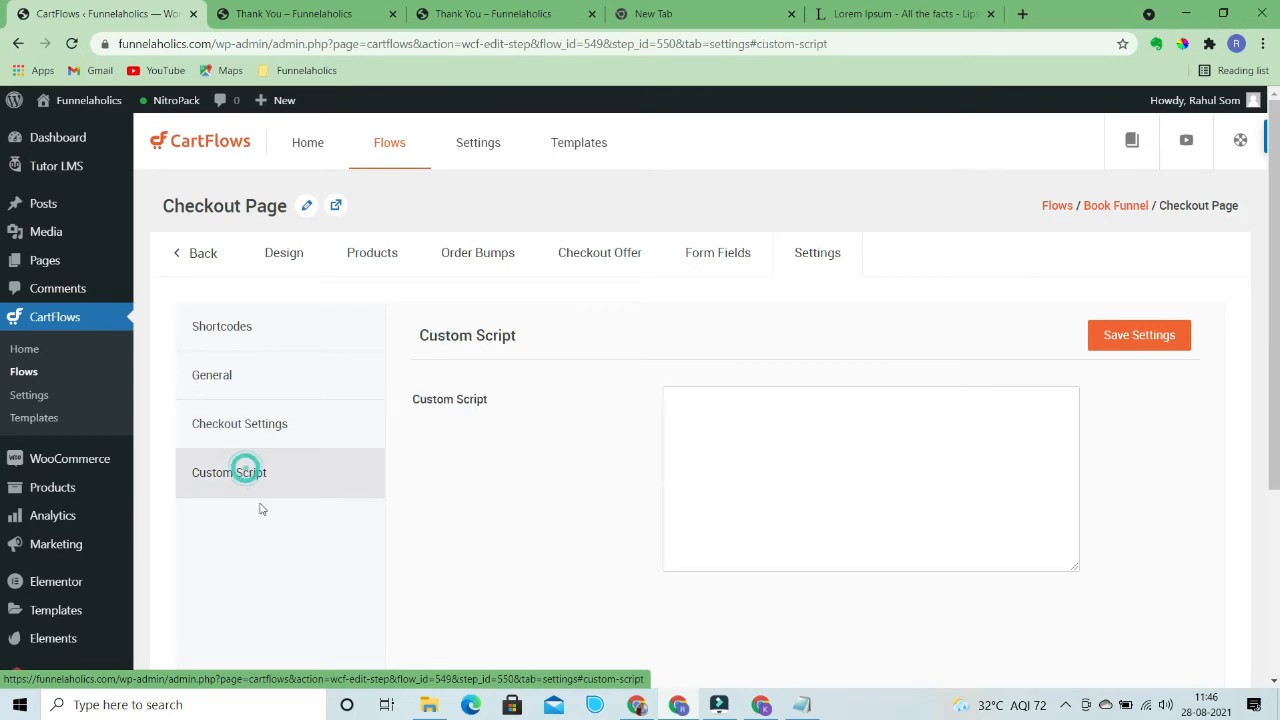
{"action": "left_click", "coordinate": [248, 342]}
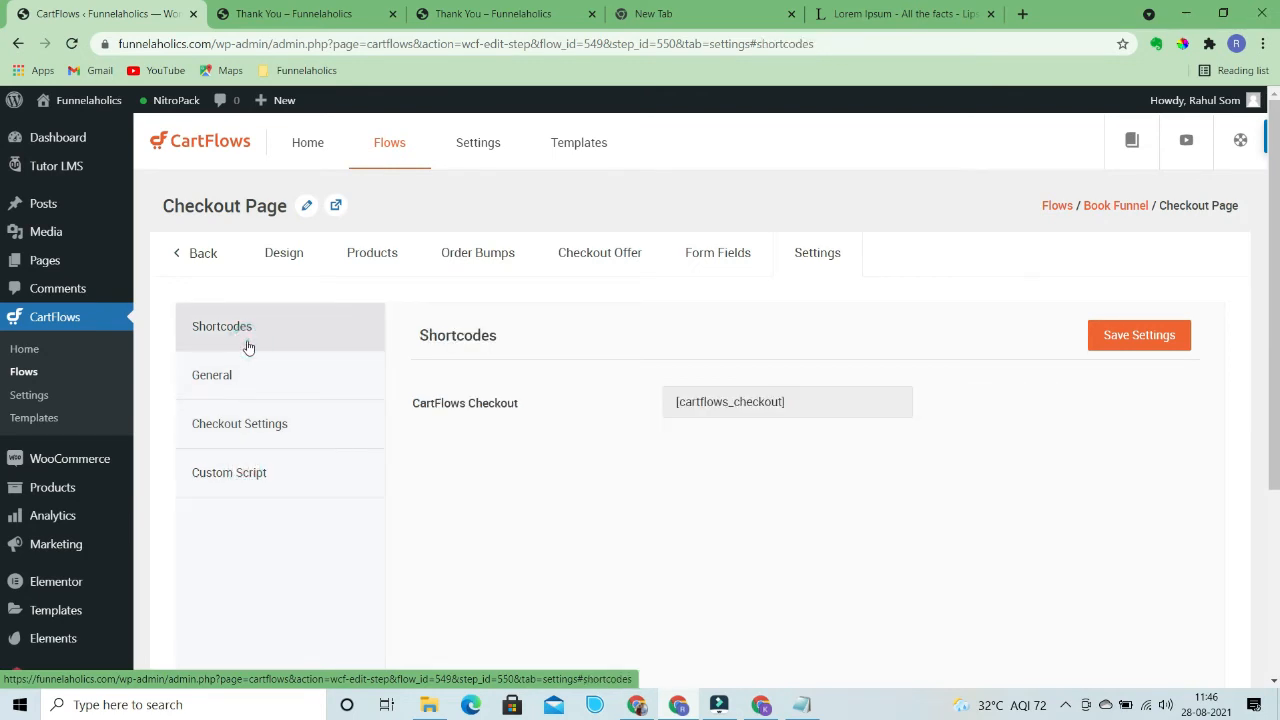
{"action": "left_click", "coordinate": [240, 374]}
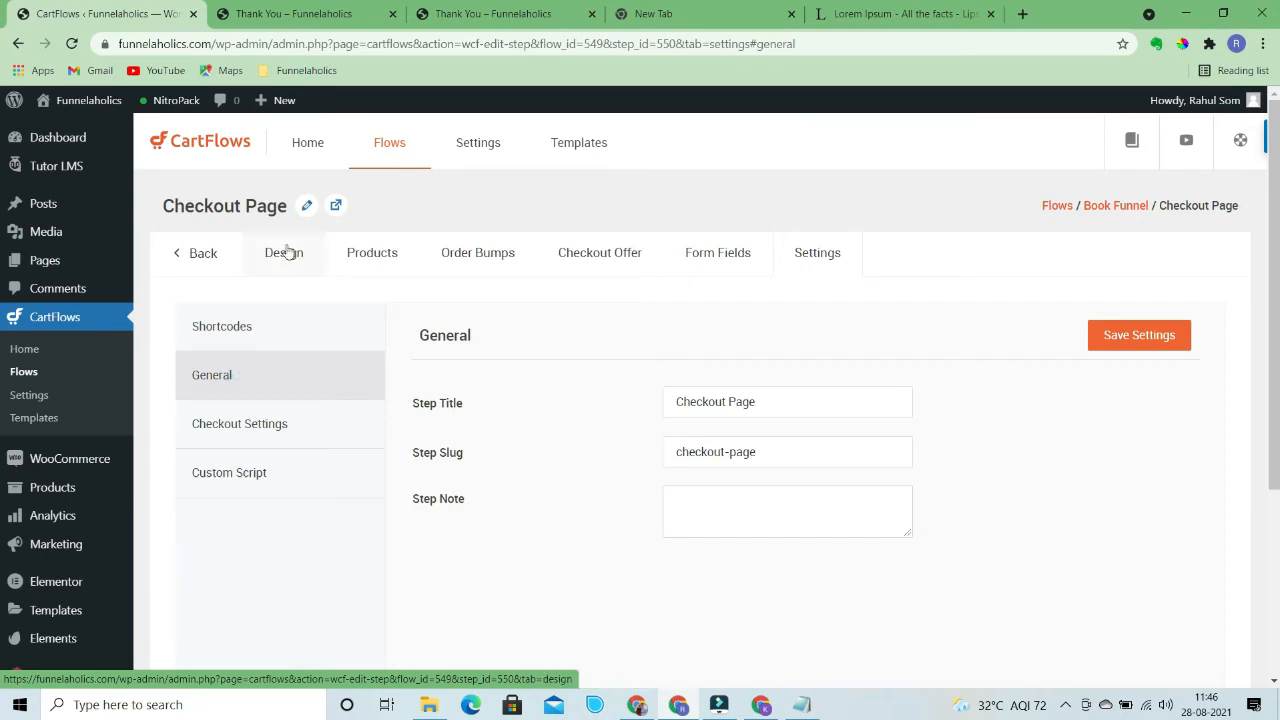
{"action": "left_click", "coordinate": [200, 256]}
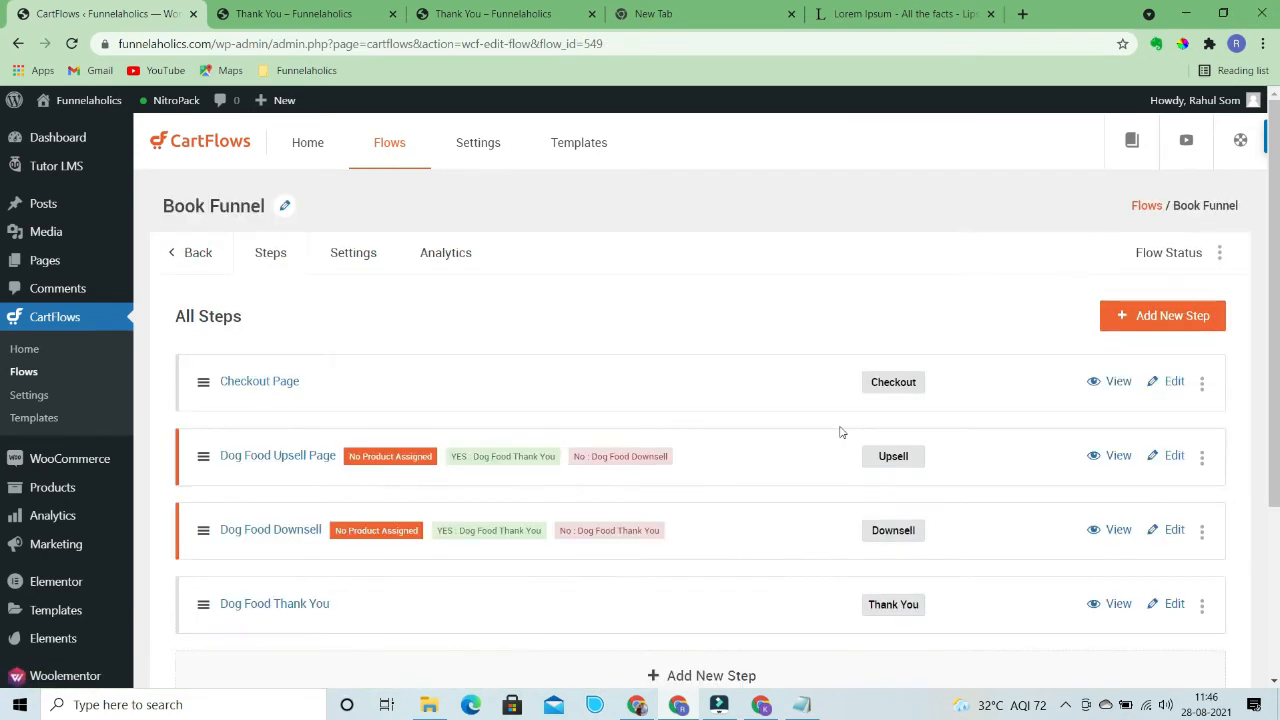
Open the Dog Food Upsell Page step for editing and rename it as "Upsell Page Workshop"
{"action": "left_click", "coordinate": [1175, 456]}
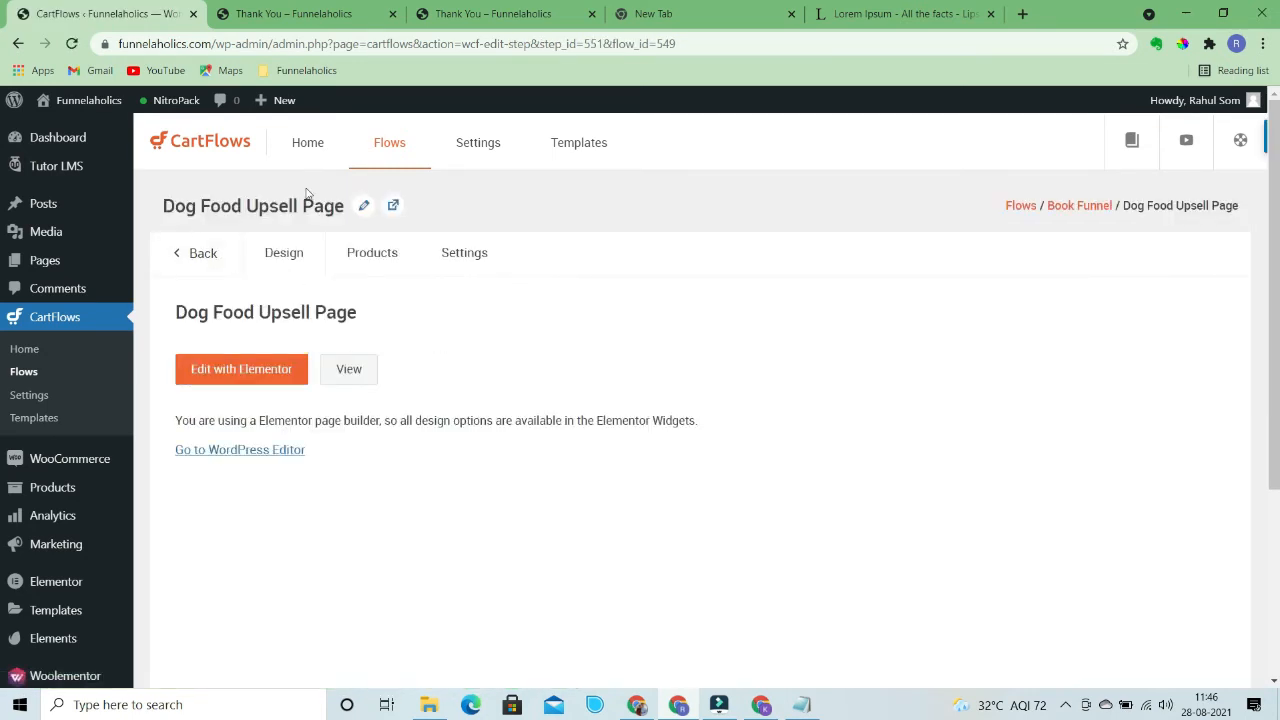
{"action": "left_click", "coordinate": [363, 205]}
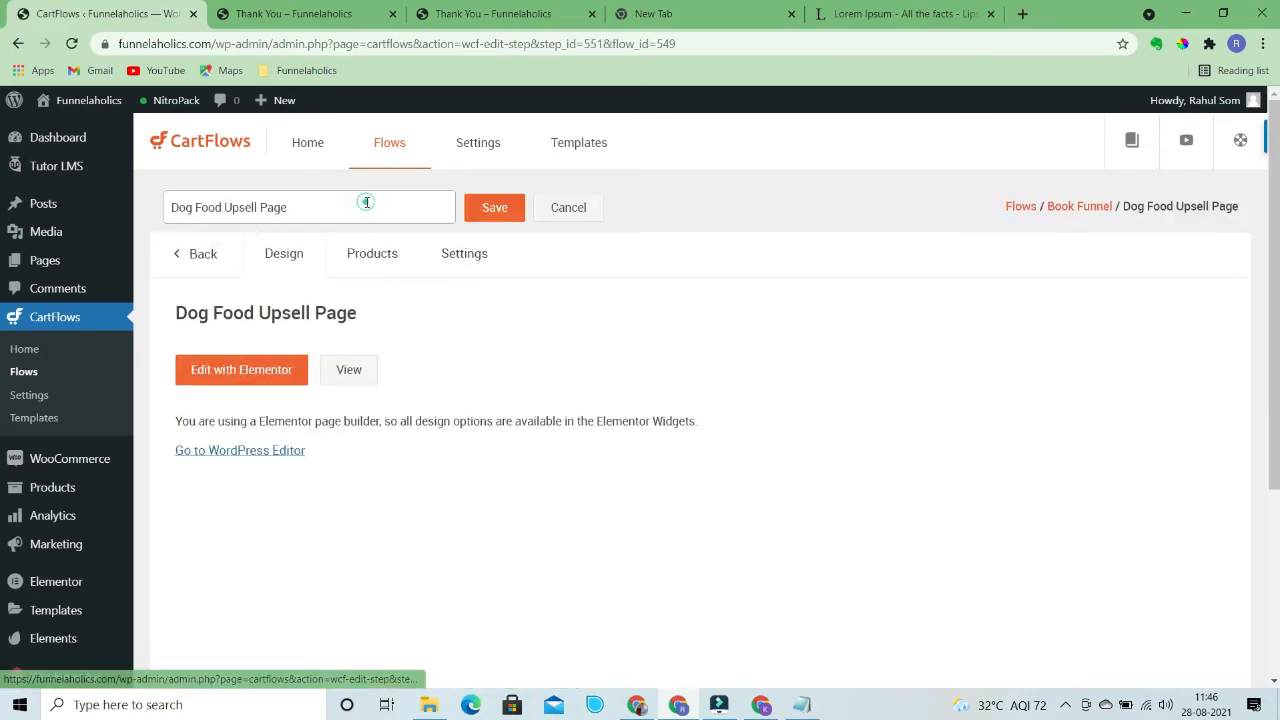
{"action": "left_click", "coordinate": [226, 206]}
{"action": "left_click_drag", "start_coordinate": [115, 204], "coordinate": [115, 207]}
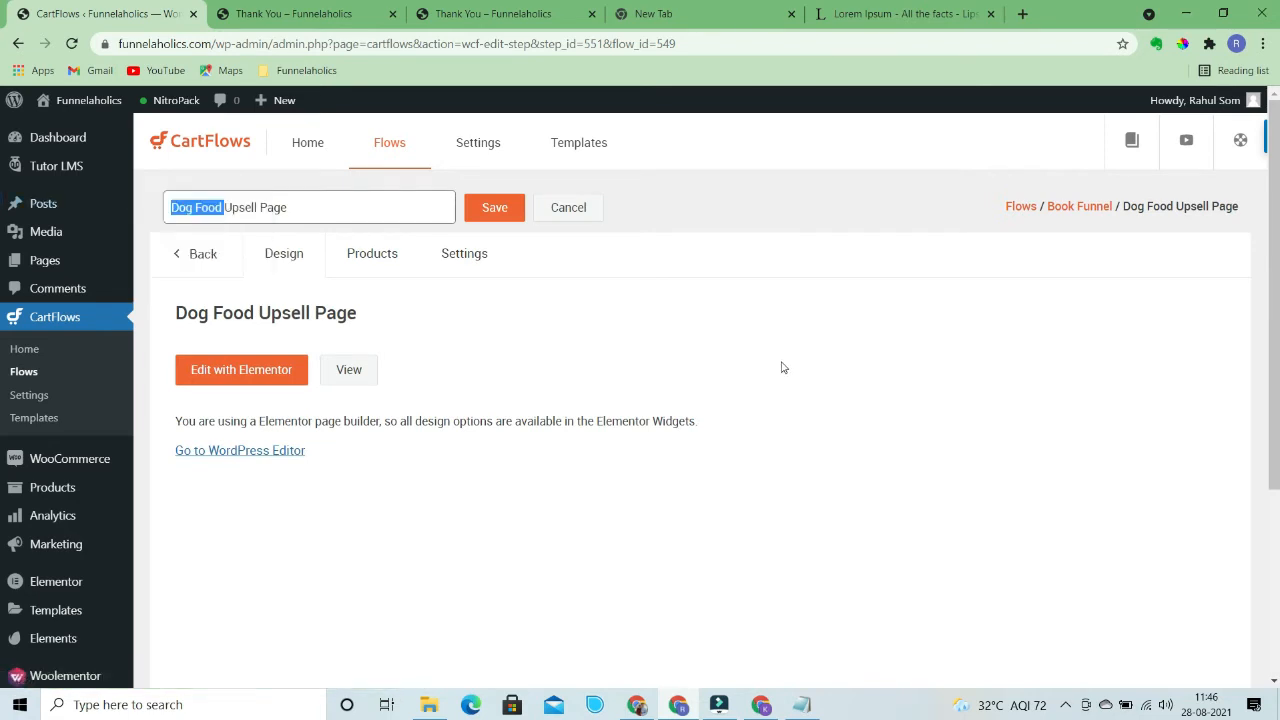
{"action": "key", "text": "BackSpace"}
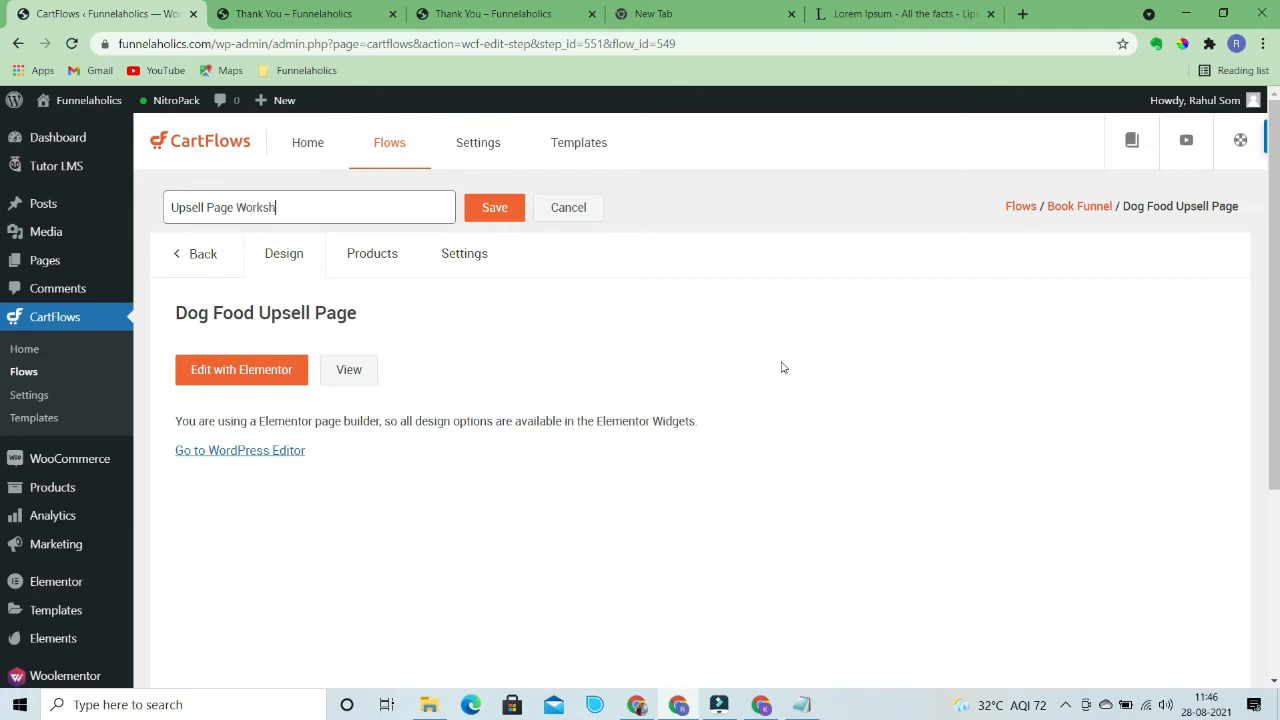
{"action": "left_click", "coordinate": [500, 212]}
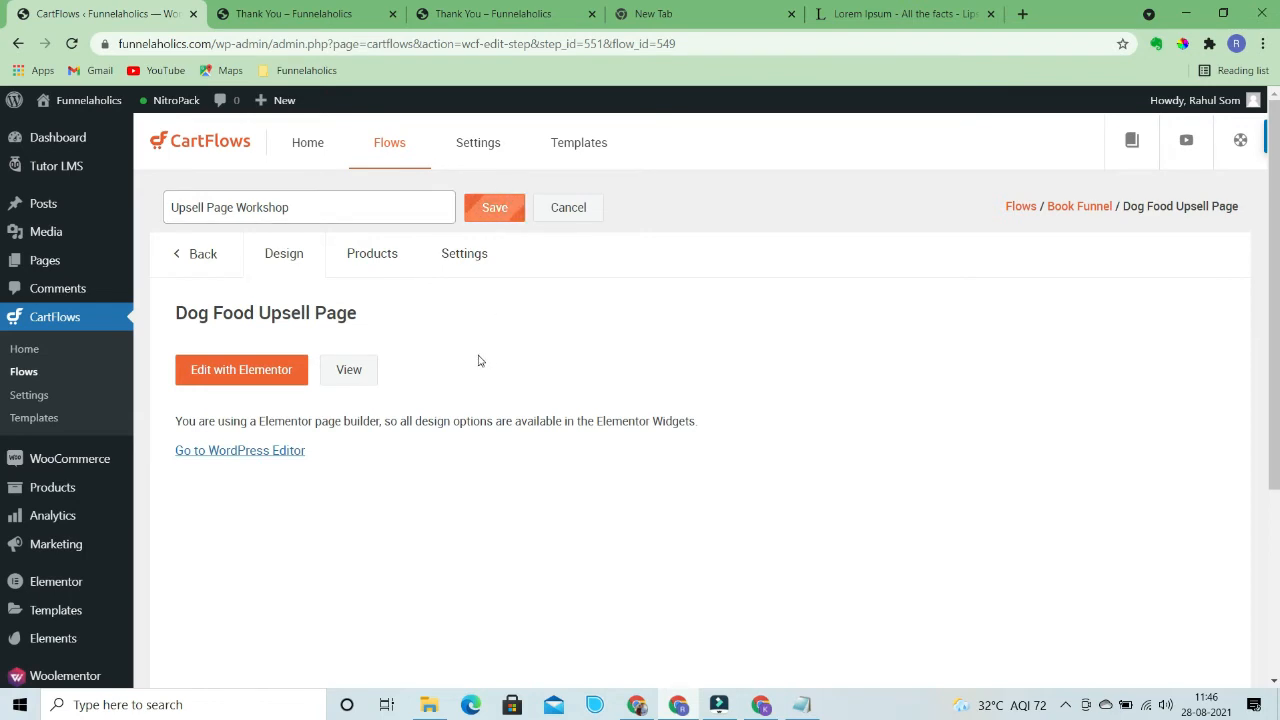
Assign the Workshop (#628) product to the upsell step and save the product settings
{"action": "left_click", "coordinate": [371, 258]}
{"action": "left_click", "coordinate": [514, 395]}
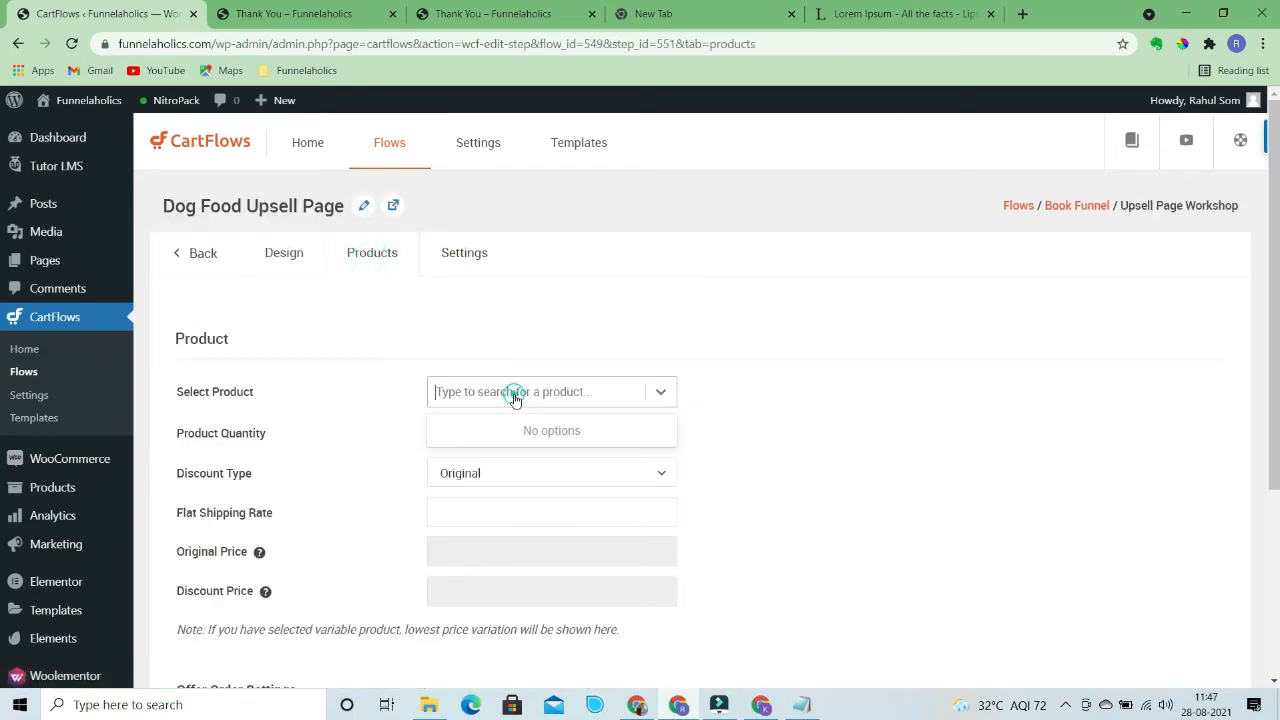
{"action": "type", "text": "works"}
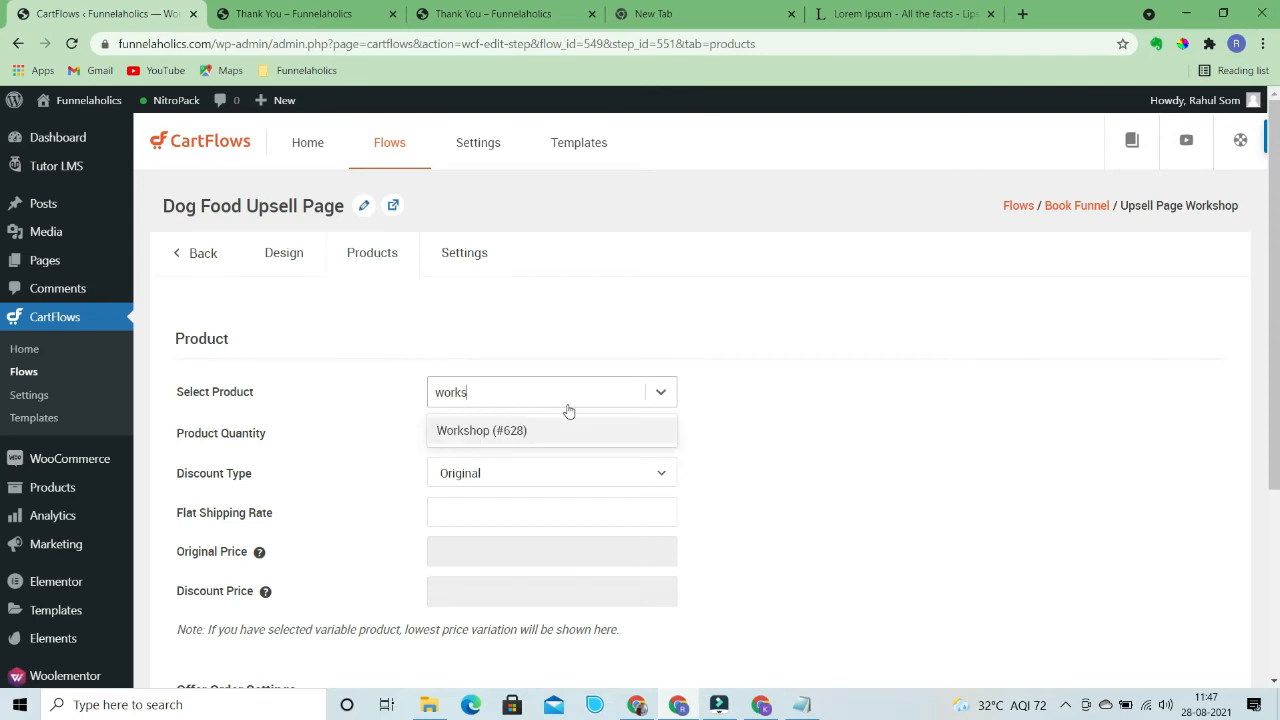
{"action": "left_click", "coordinate": [545, 432]}
{"action": "scroll", "coordinate": [766, 557], "scroll_direction": "down", "scroll_amount": 3}
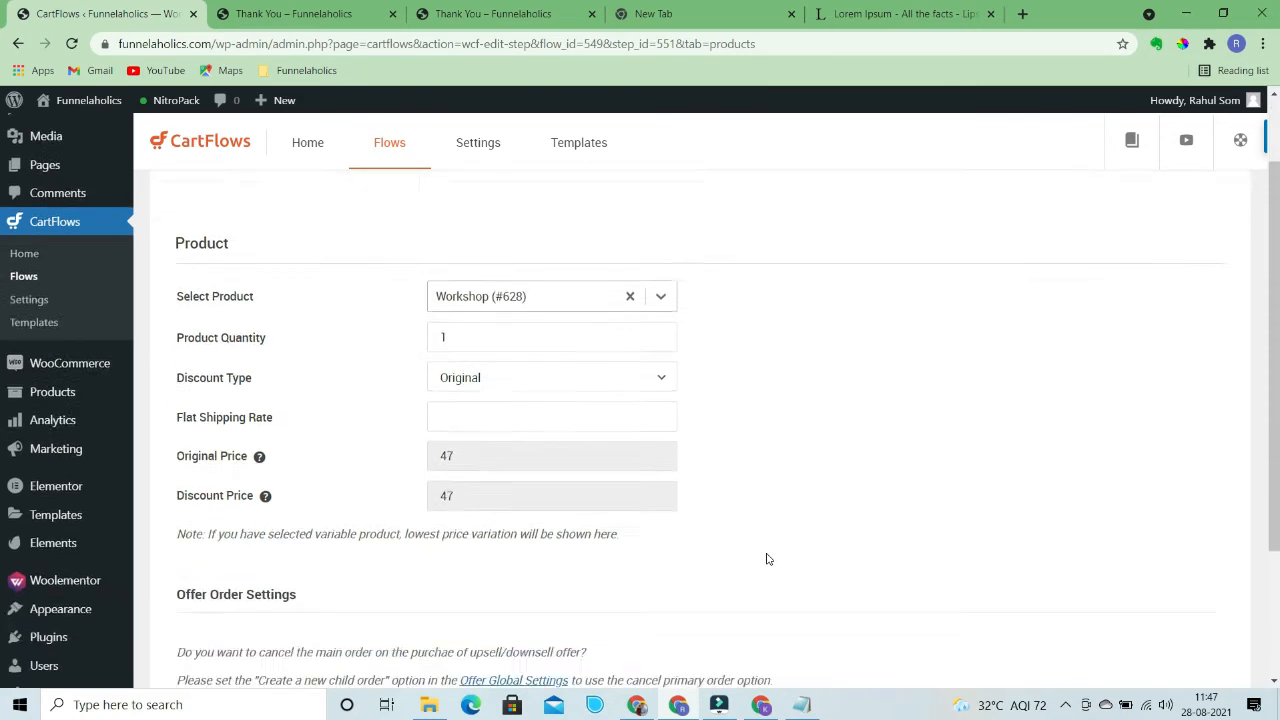
{"action": "left_click", "coordinate": [213, 530]}
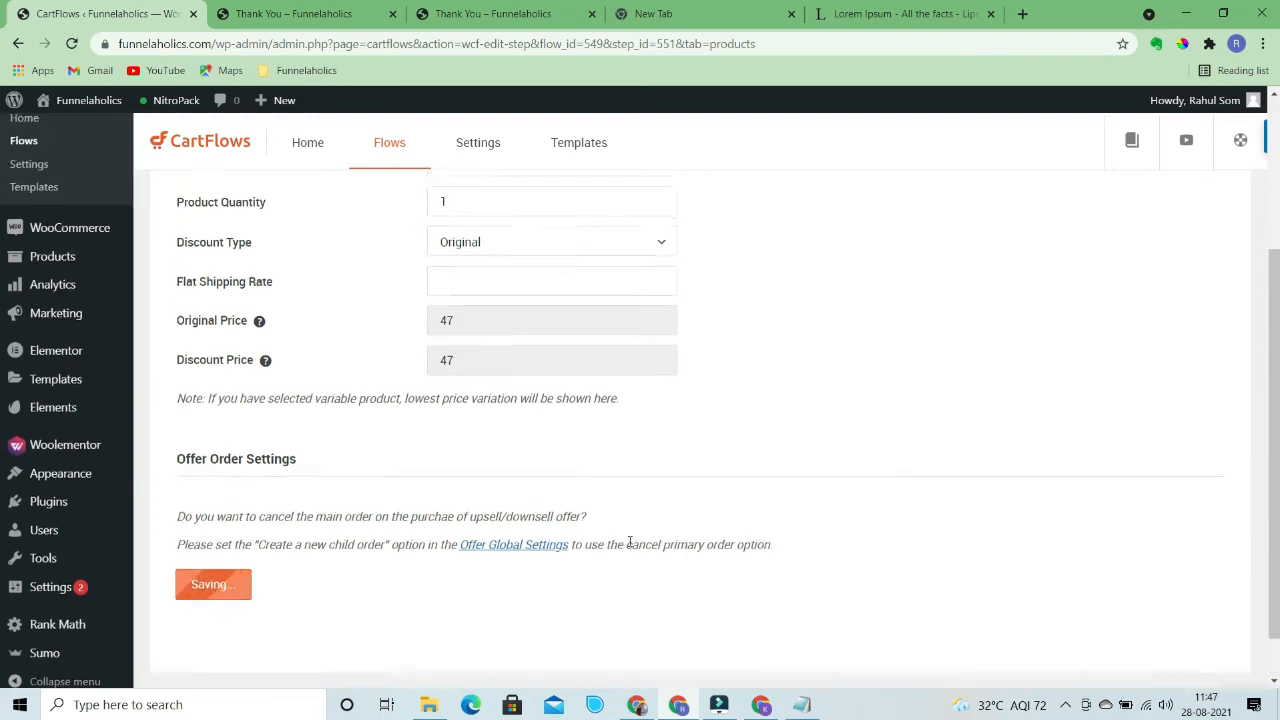
Set the upsell step's slug to "workshop" in its general settings
{"action": "left_click", "coordinate": [445, 256]}
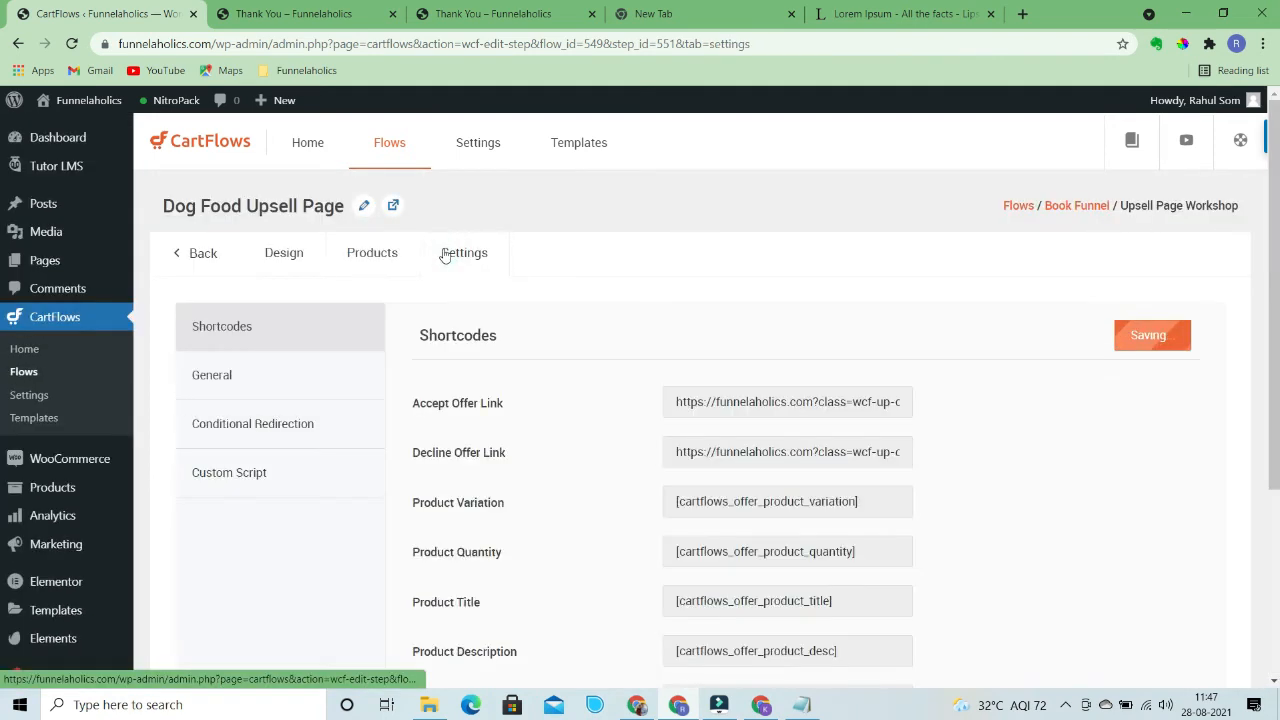
{"action": "left_click", "coordinate": [222, 372]}
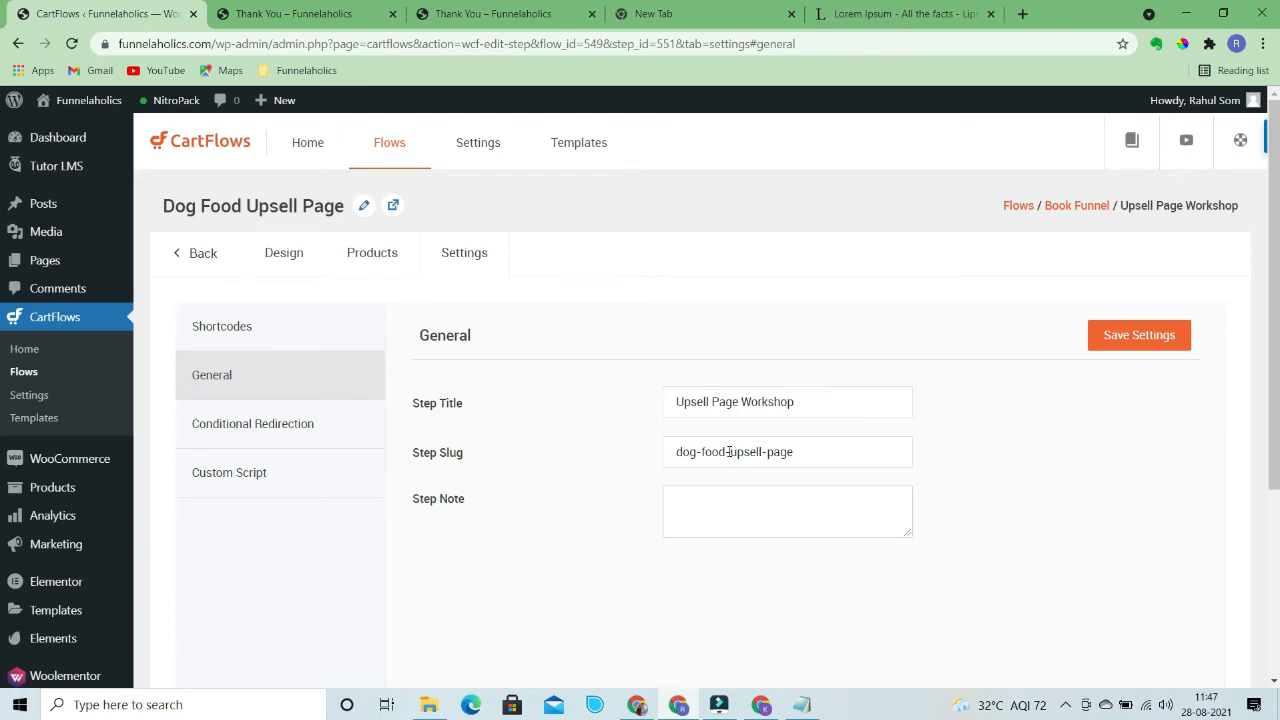
{"action": "triple_click", "coordinate": [796, 452]}
{"action": "type", "text": "workshop"}
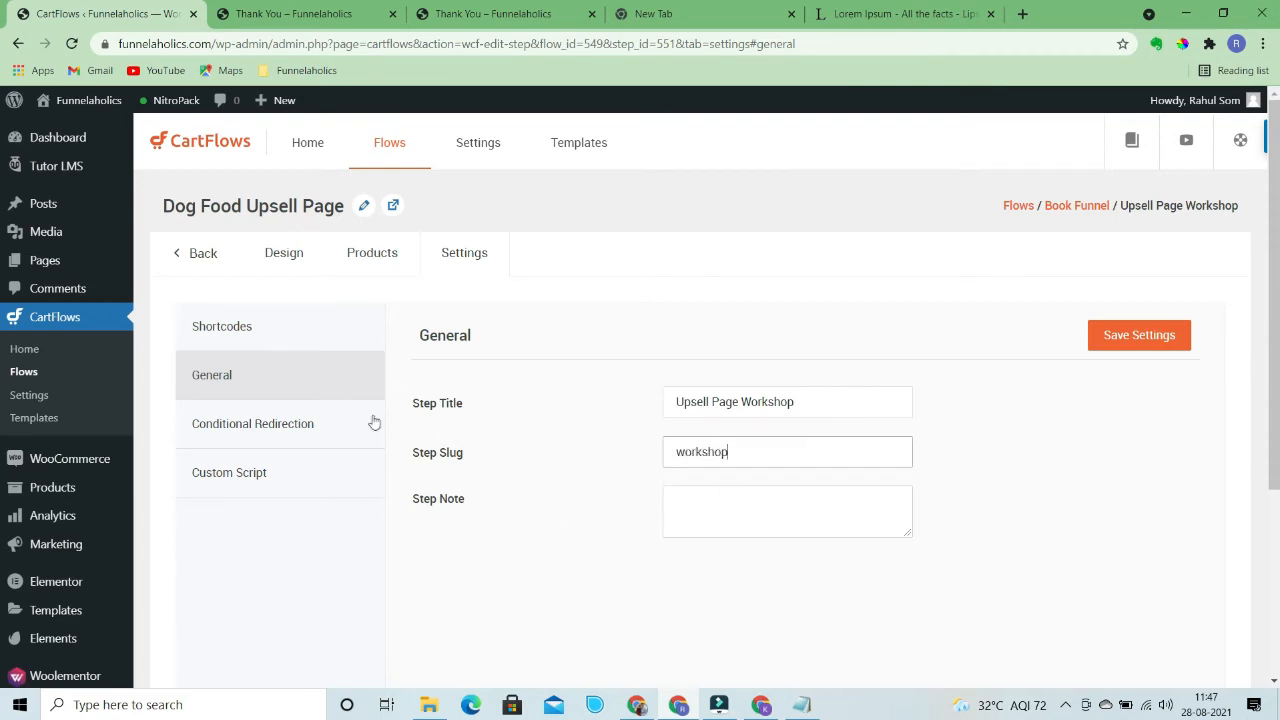
Redirect both the Yes and No offer outcomes of the upsell to Dog Food Downsell, save, and return to the Book Funnel steps
{"action": "left_click", "coordinate": [309, 434]}
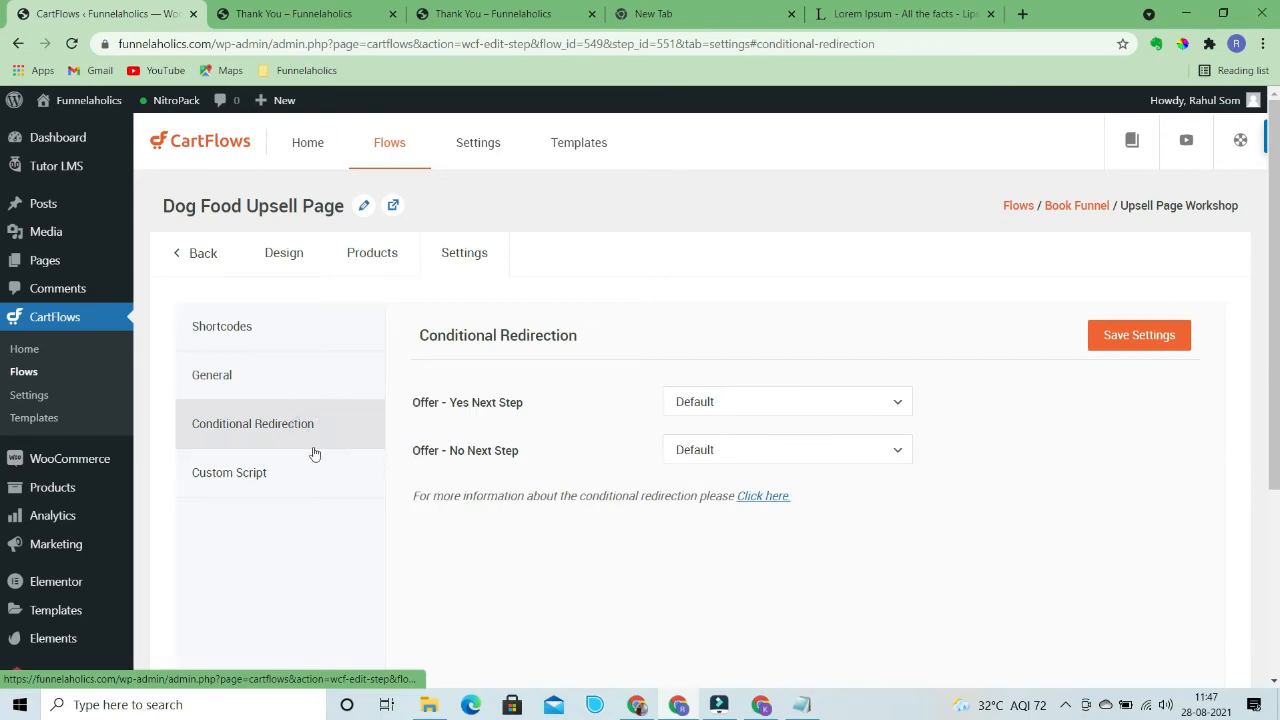
{"action": "left_click", "coordinate": [715, 403]}
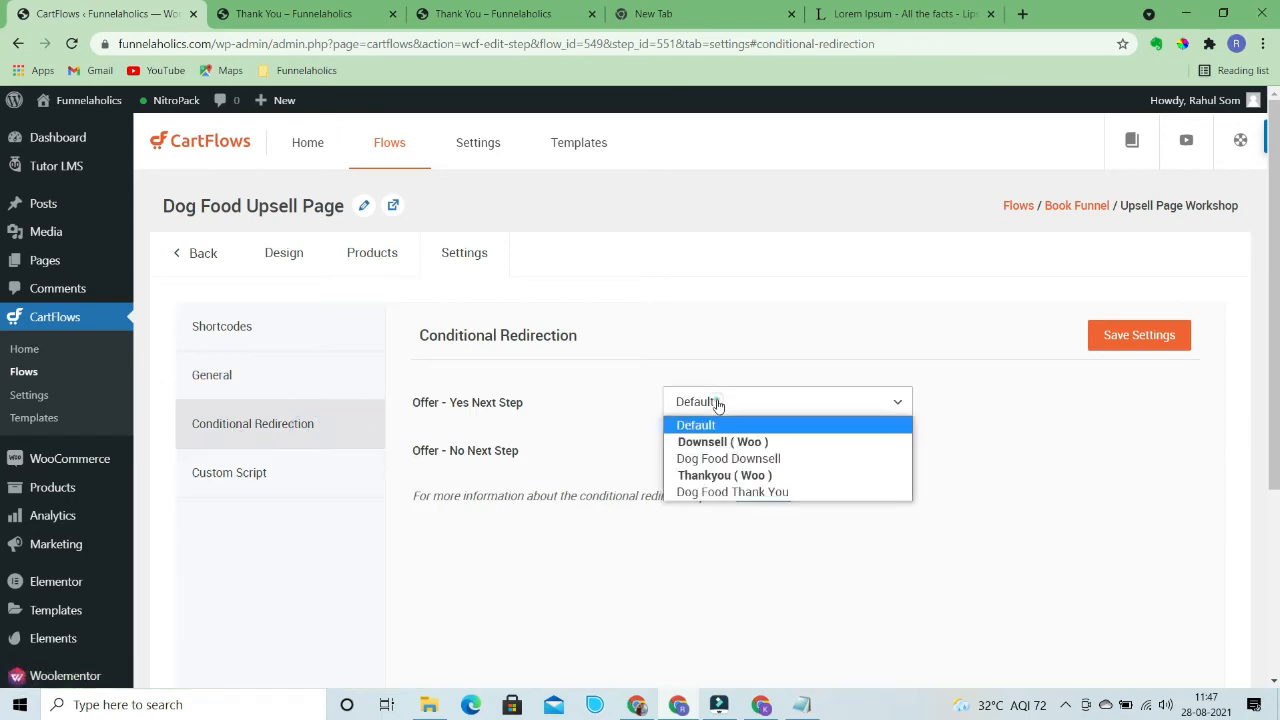
{"action": "left_click", "coordinate": [699, 460]}
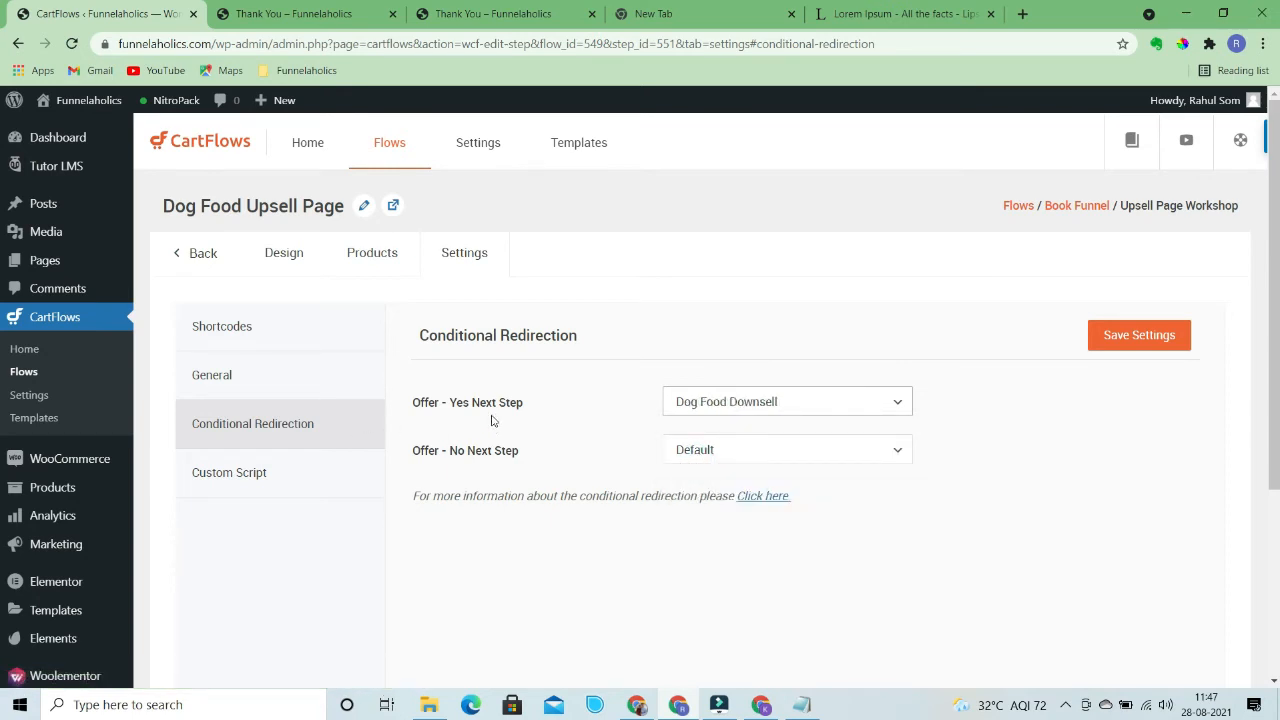
{"action": "left_click", "coordinate": [778, 454]}
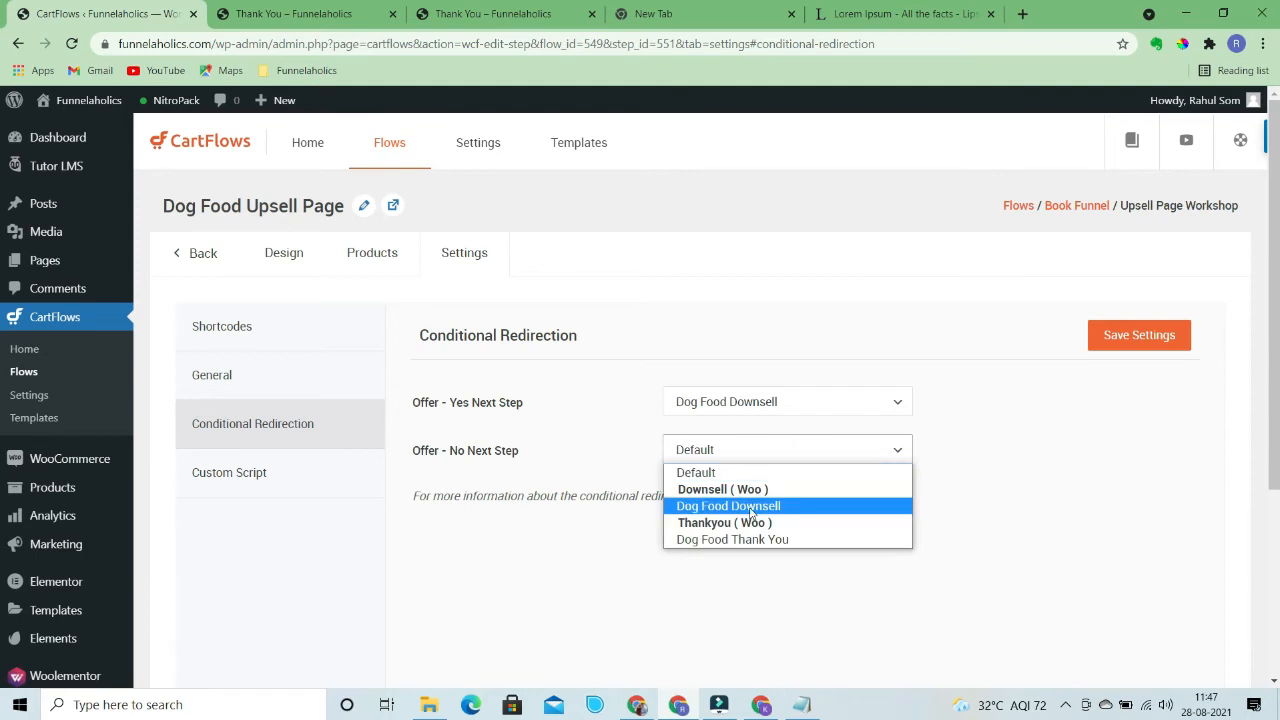
{"action": "left_click", "coordinate": [750, 505]}
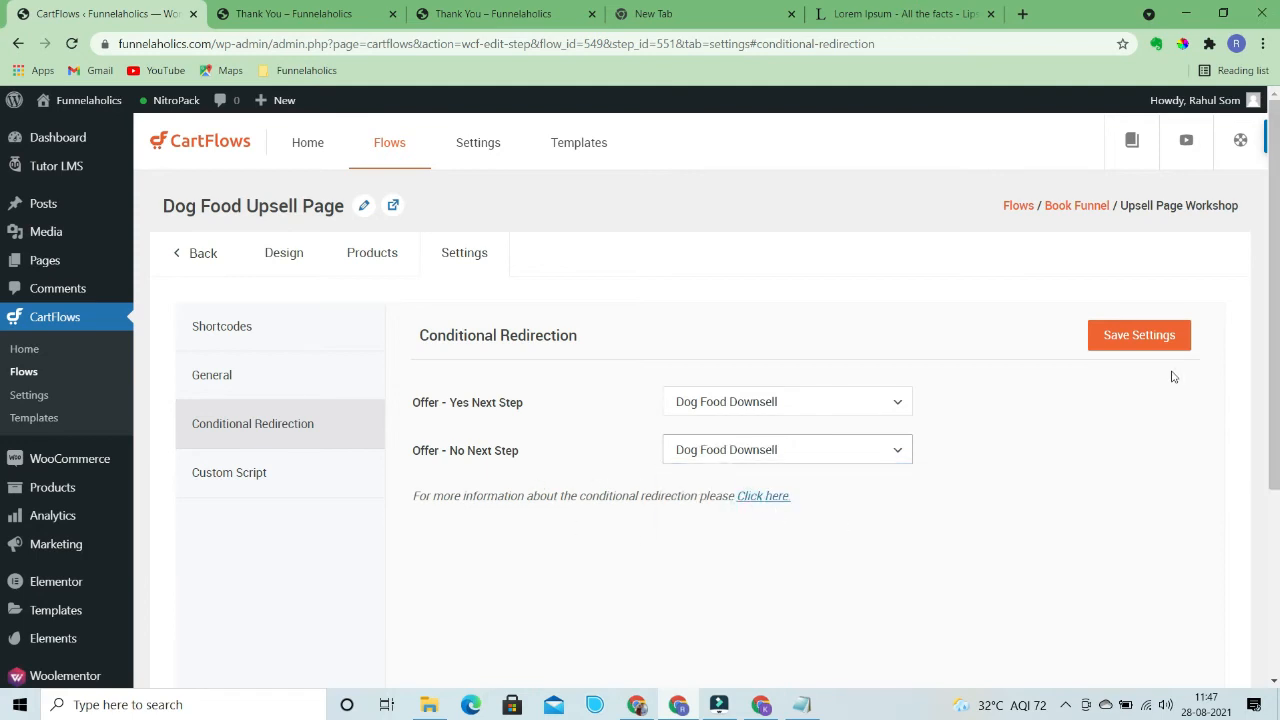
{"action": "left_click", "coordinate": [1143, 337]}
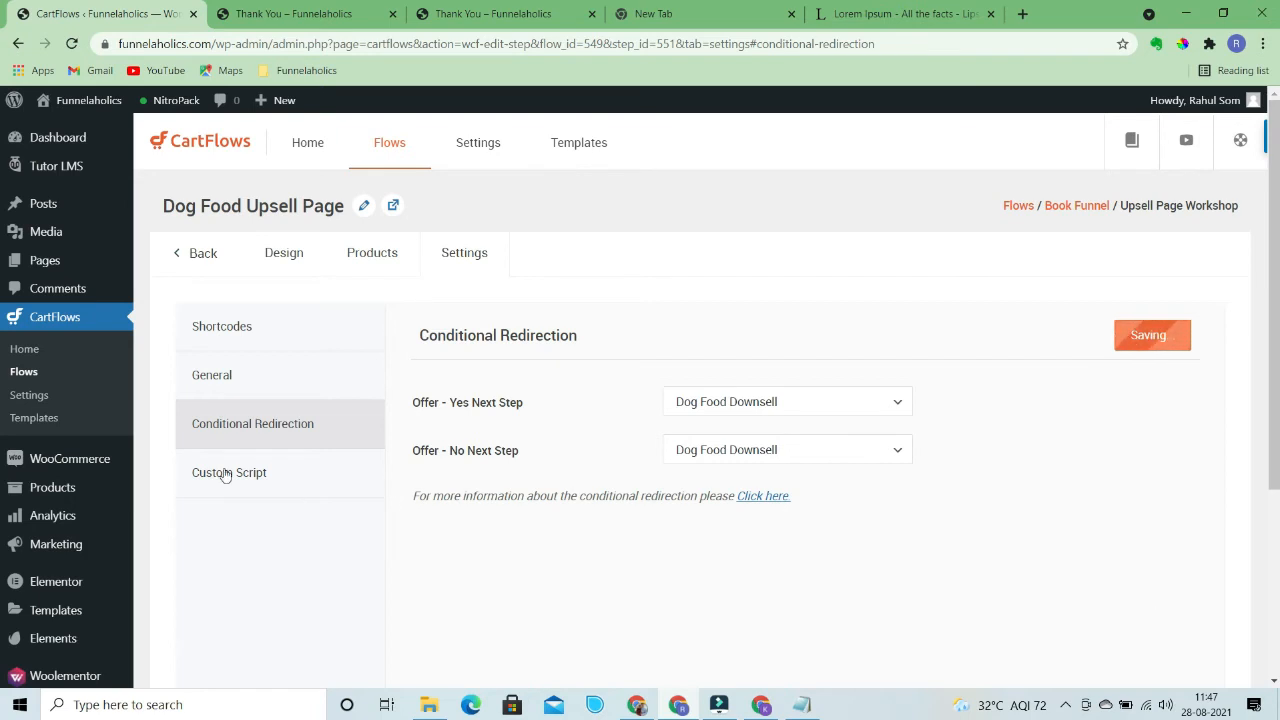
{"action": "left_click", "coordinate": [199, 254]}
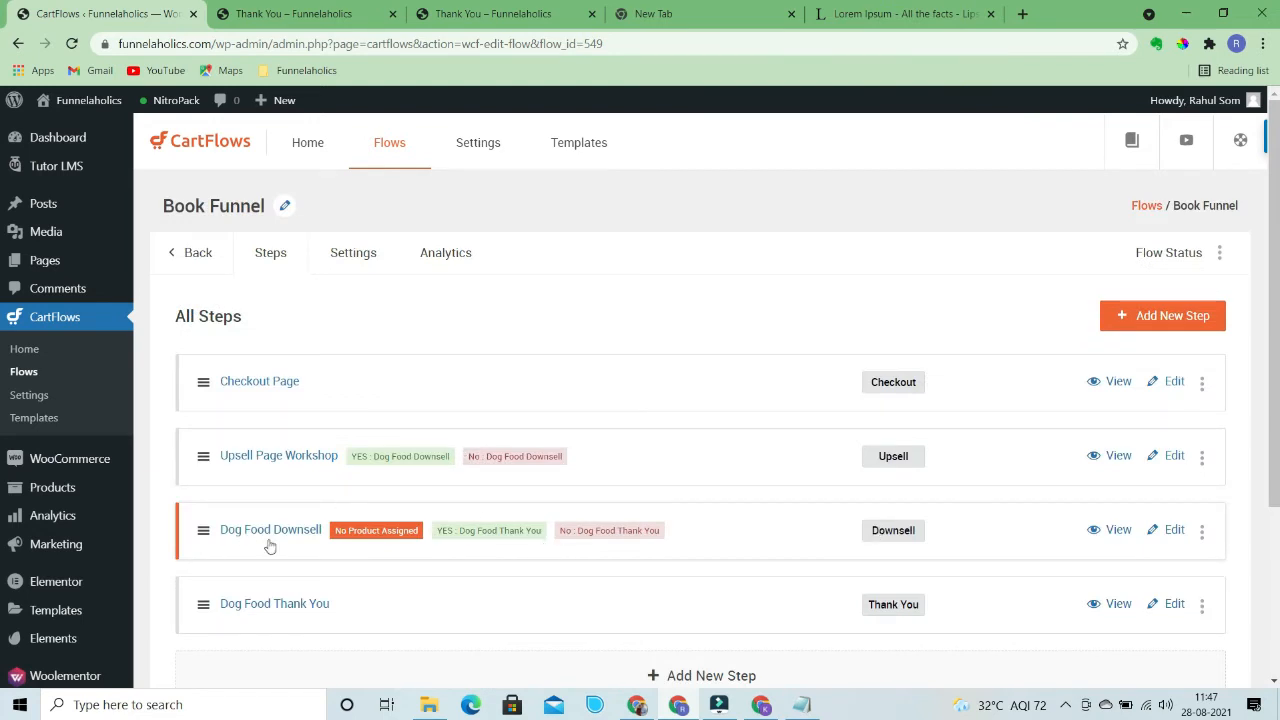
Open the Dog Food Downsell step, check the planned downsell in the Notepad notes, and rename the step as "Downsell Video Course"
{"action": "left_click", "coordinate": [1174, 531]}
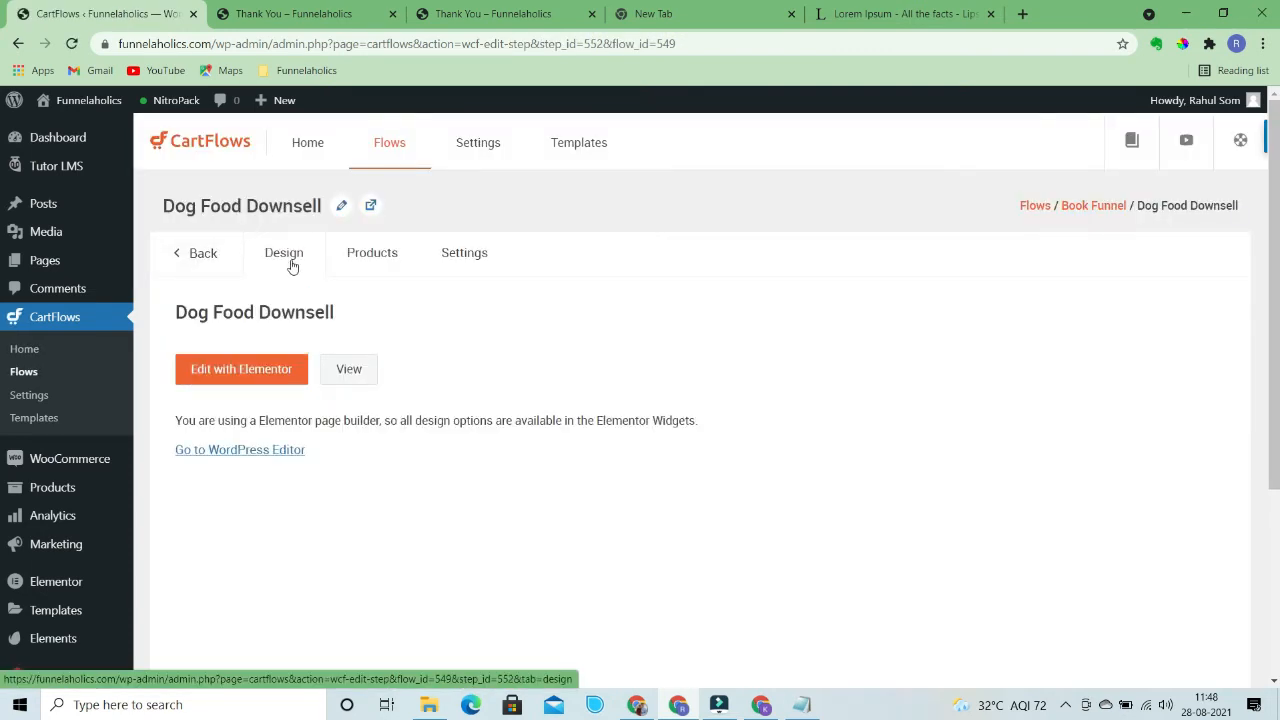
{"action": "left_click", "coordinate": [802, 708]}
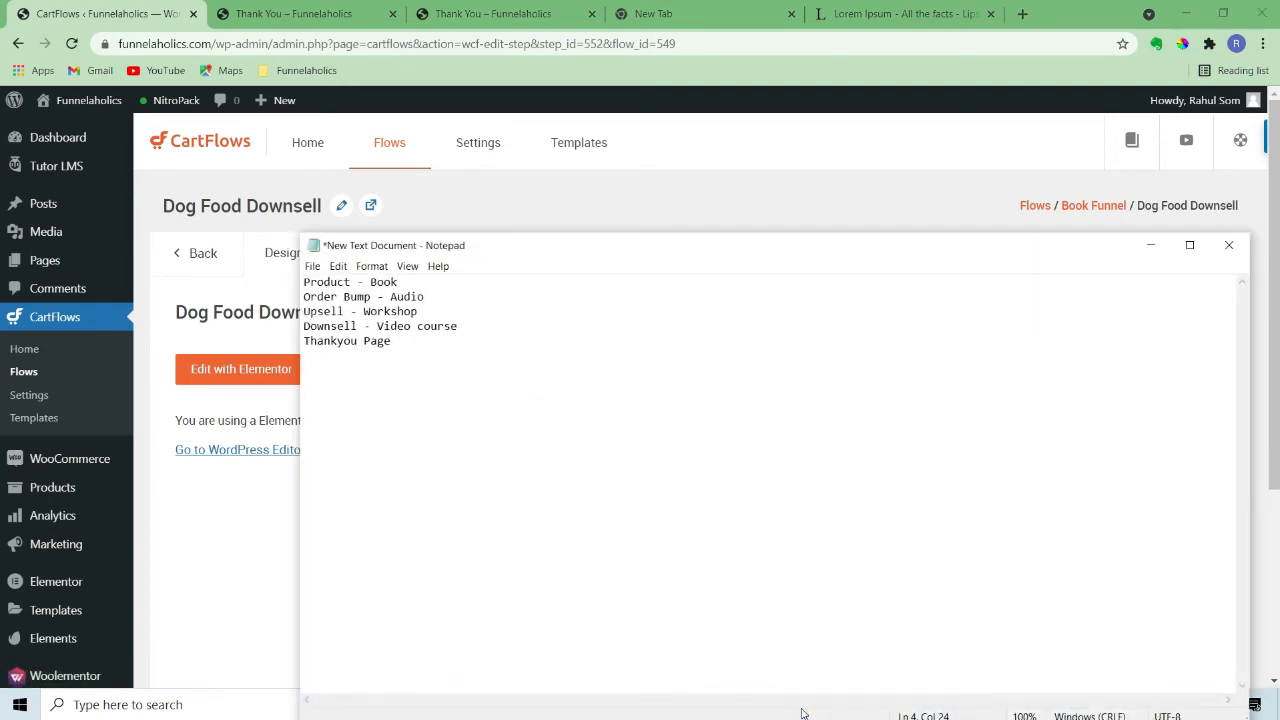
{"action": "left_click", "coordinate": [224, 538]}
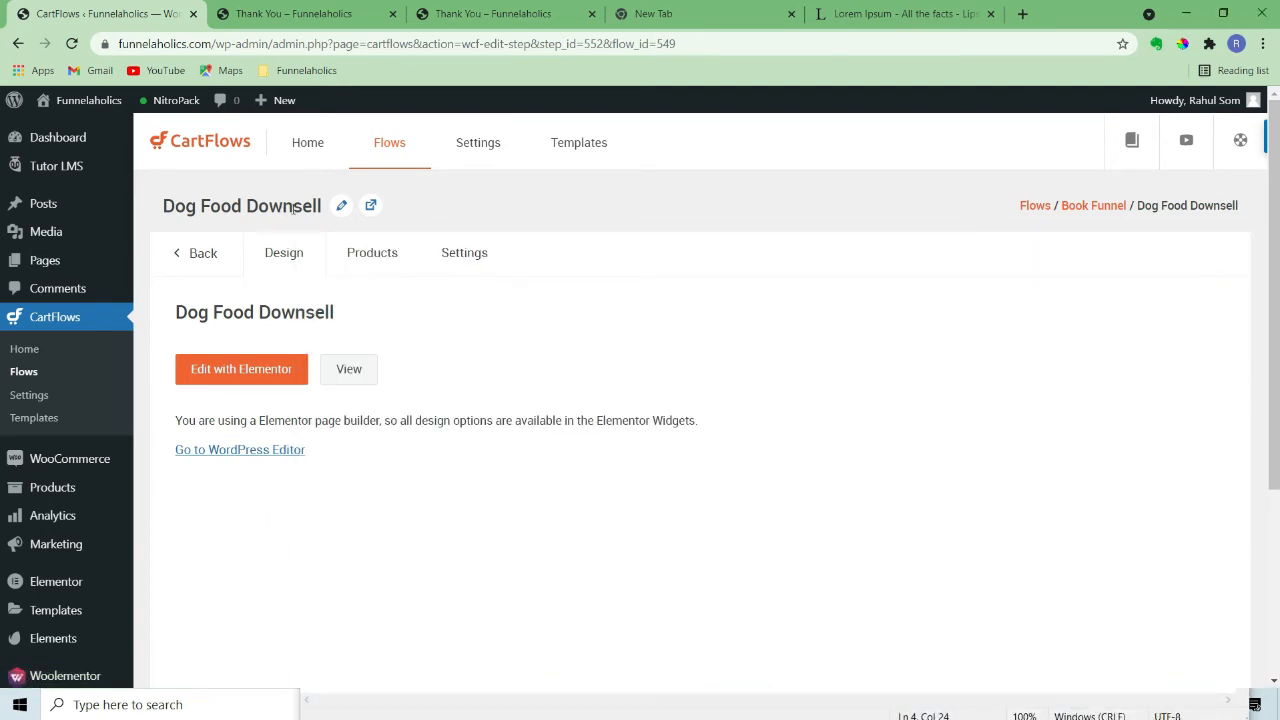
{"action": "left_click", "coordinate": [342, 205]}
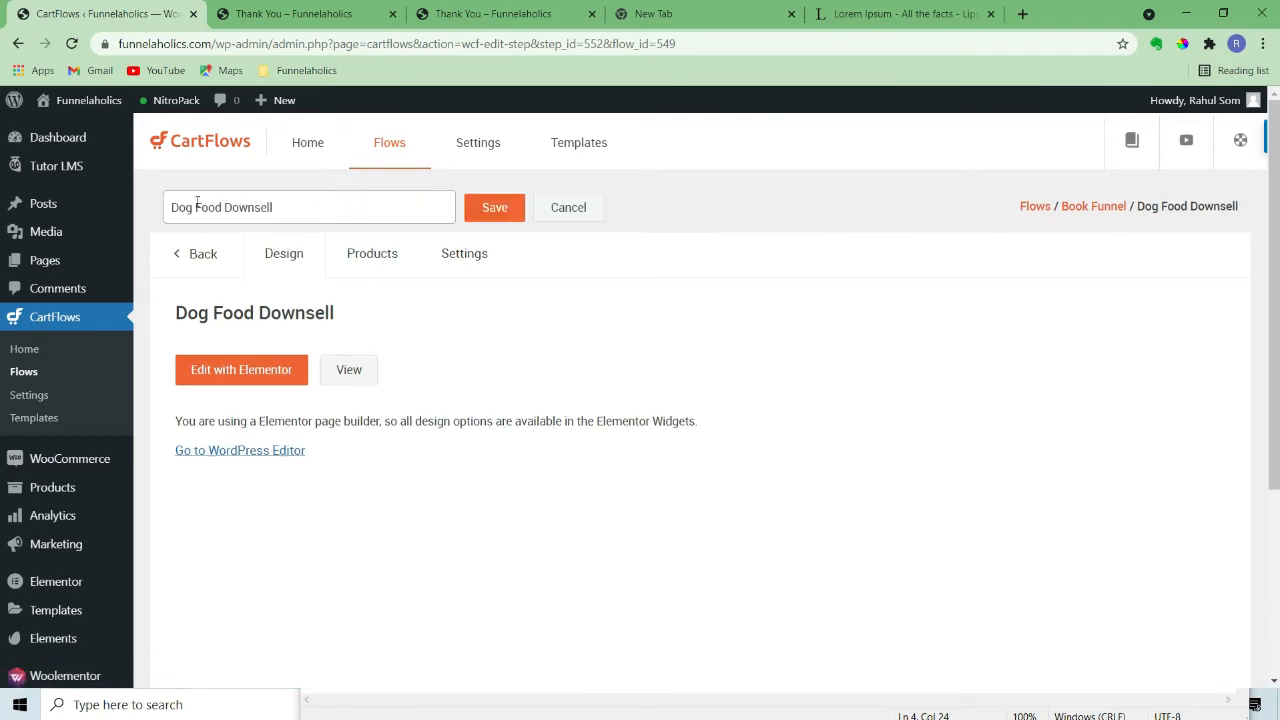
{"action": "left_click_drag", "start_coordinate": [227, 208], "coordinate": [105, 212]}
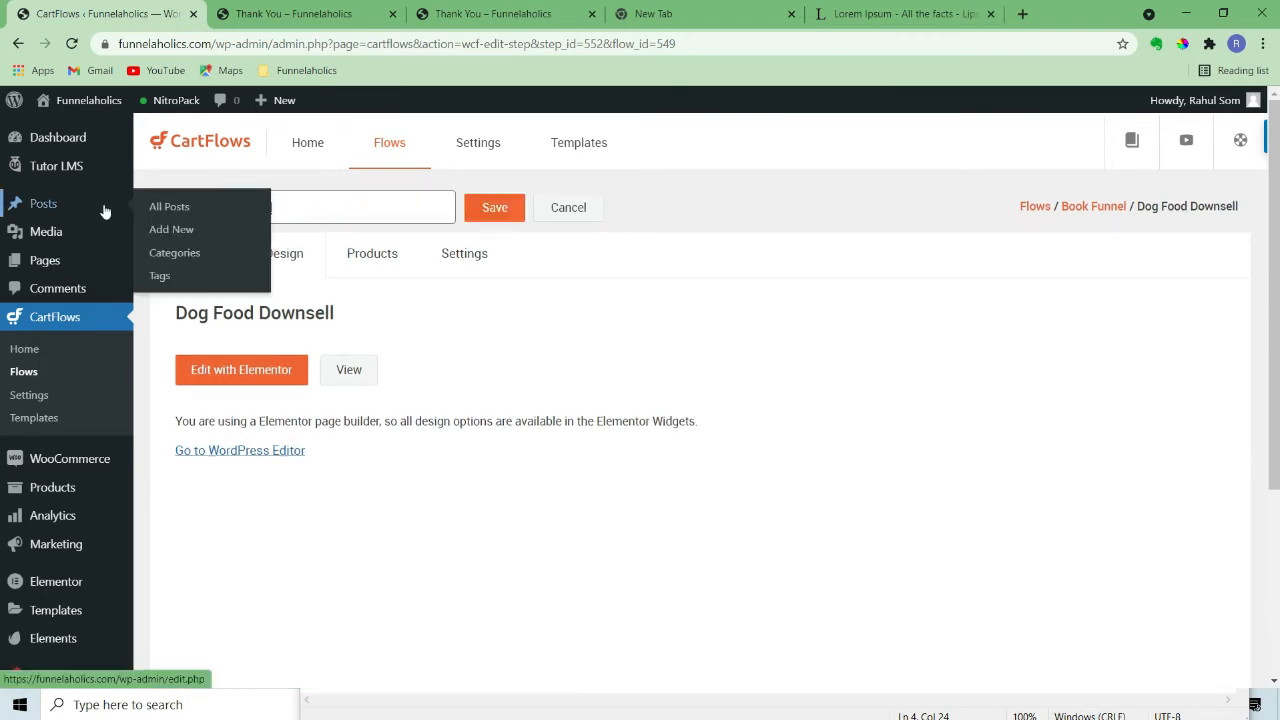
{"action": "key", "text": "BackSpace"}
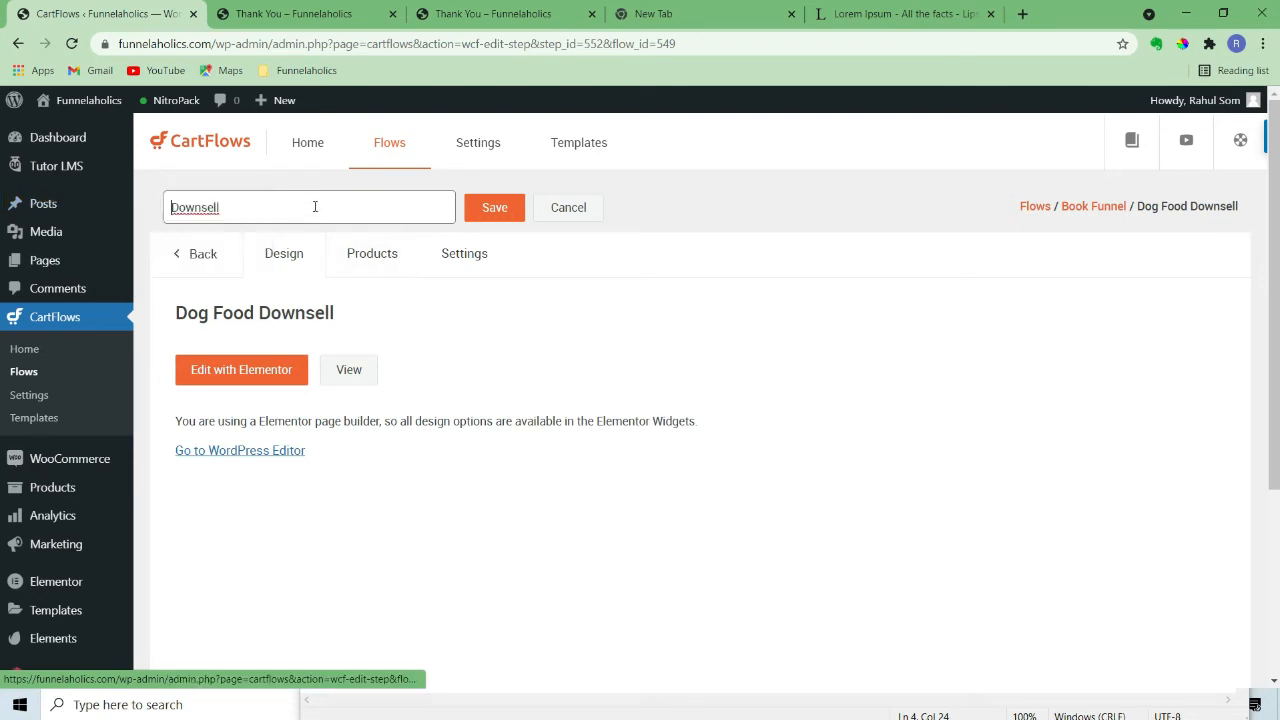
{"action": "left_click", "coordinate": [315, 204]}
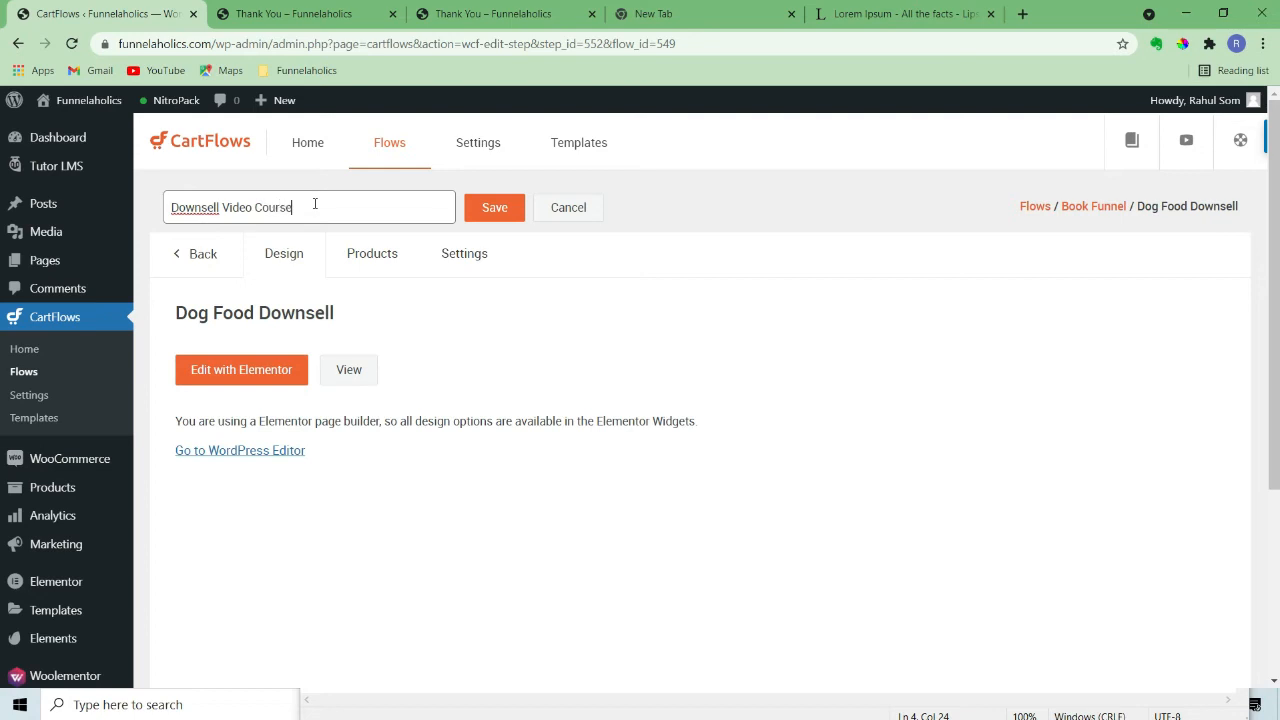
{"action": "left_click", "coordinate": [492, 207]}
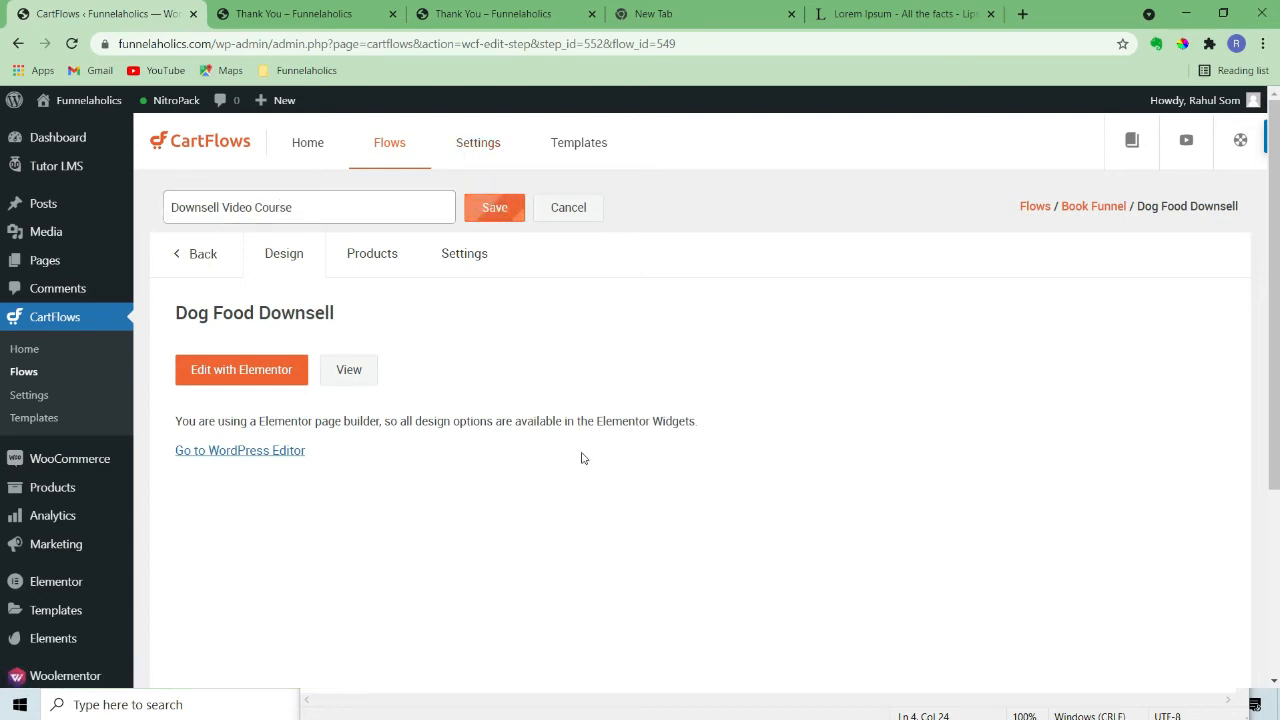
Assign the Video Course (#629) product to the downsell step and save the product settings
{"action": "left_click", "coordinate": [378, 264]}
{"action": "left_click", "coordinate": [551, 396]}
{"action": "type", "text": "video"}
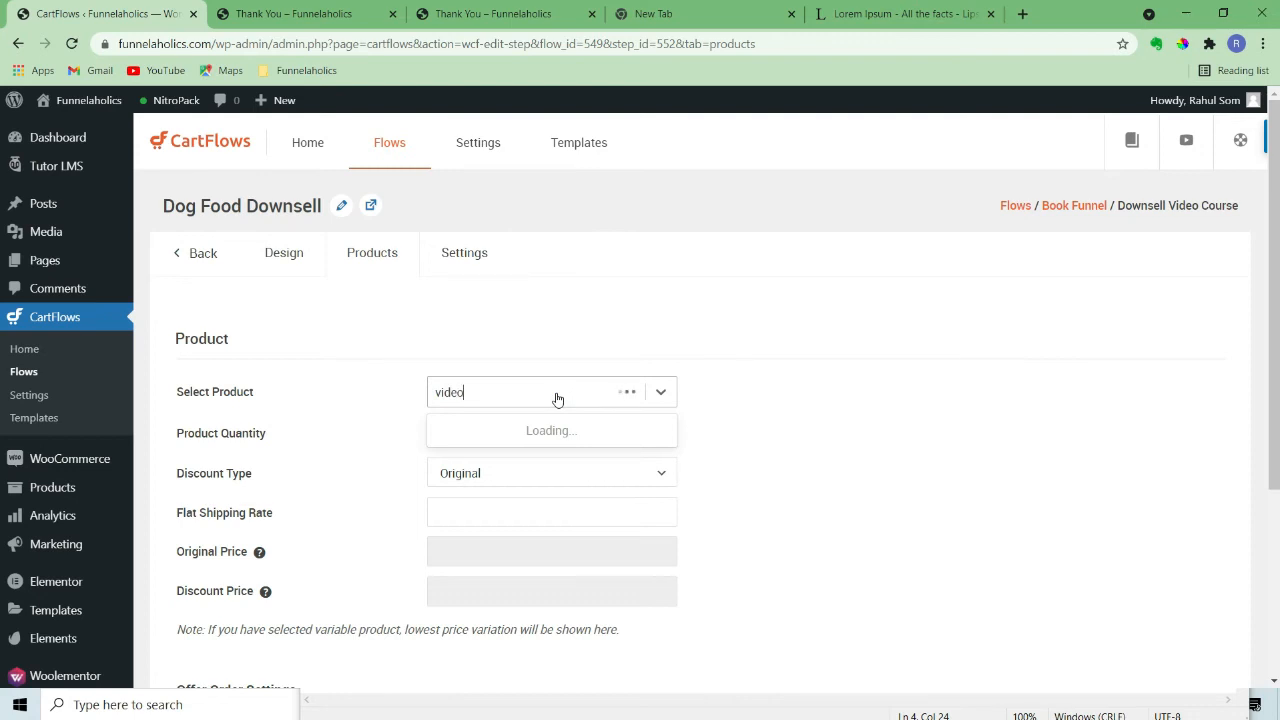
{"action": "left_click", "coordinate": [565, 430]}
{"action": "scroll", "coordinate": [445, 527], "scroll_direction": "down", "scroll_amount": 1}
{"action": "scroll", "coordinate": [445, 527], "scroll_direction": "down", "scroll_amount": 2}
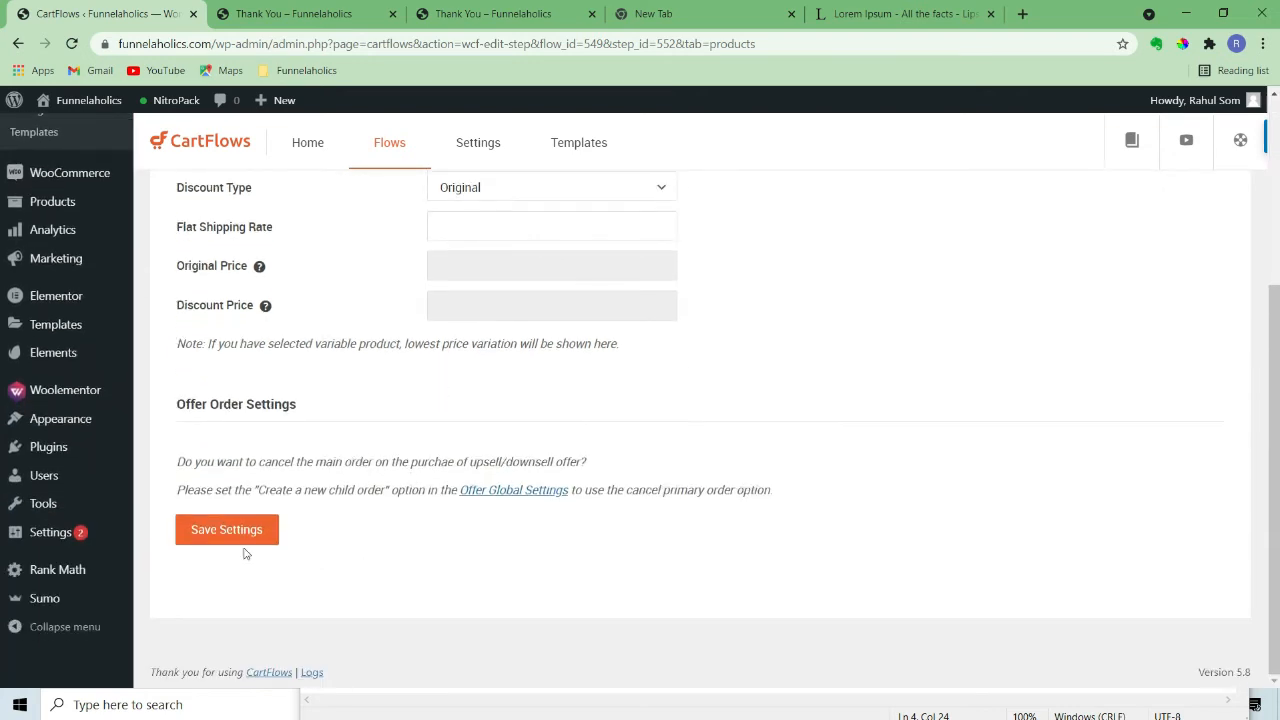
{"action": "left_click", "coordinate": [237, 529]}
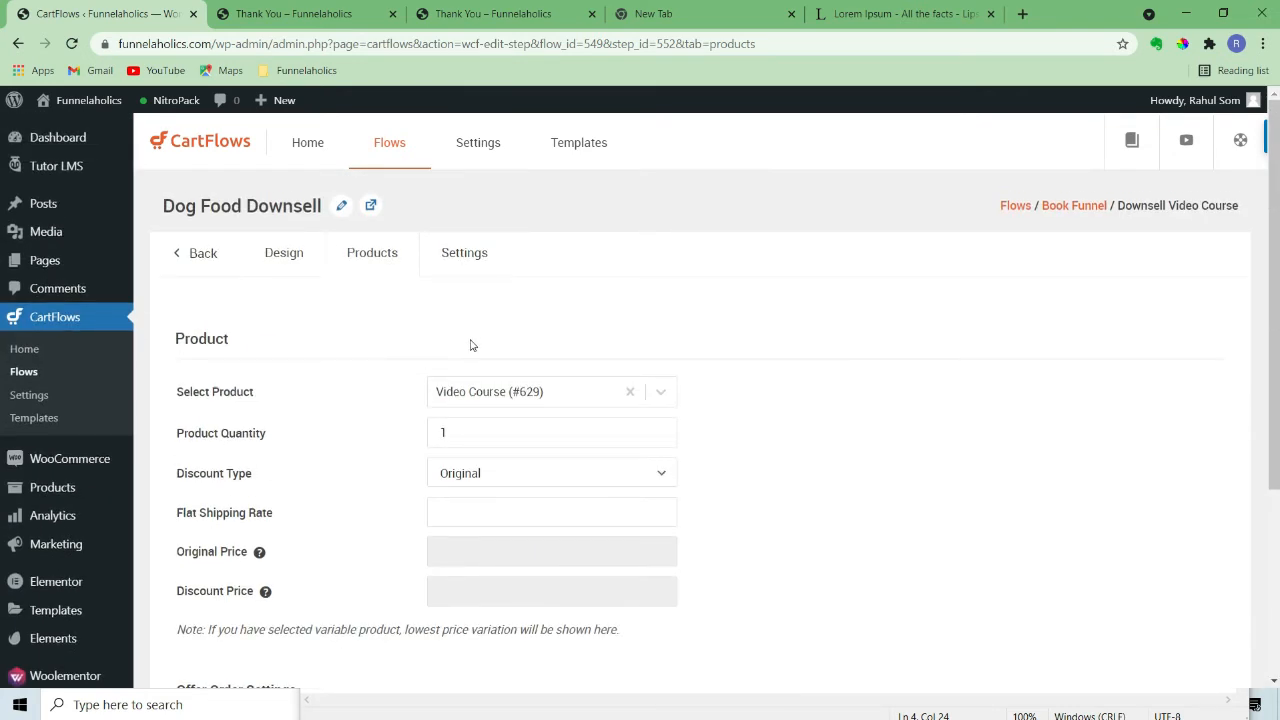
{"action": "scroll", "coordinate": [470, 352], "scroll_direction": "down", "scroll_amount": 3}
{"action": "scroll", "coordinate": [469, 351], "scroll_direction": "up", "scroll_amount": 3}
Set the downsell step's slug to "video-course" in its general settings
{"action": "left_click", "coordinate": [462, 252]}
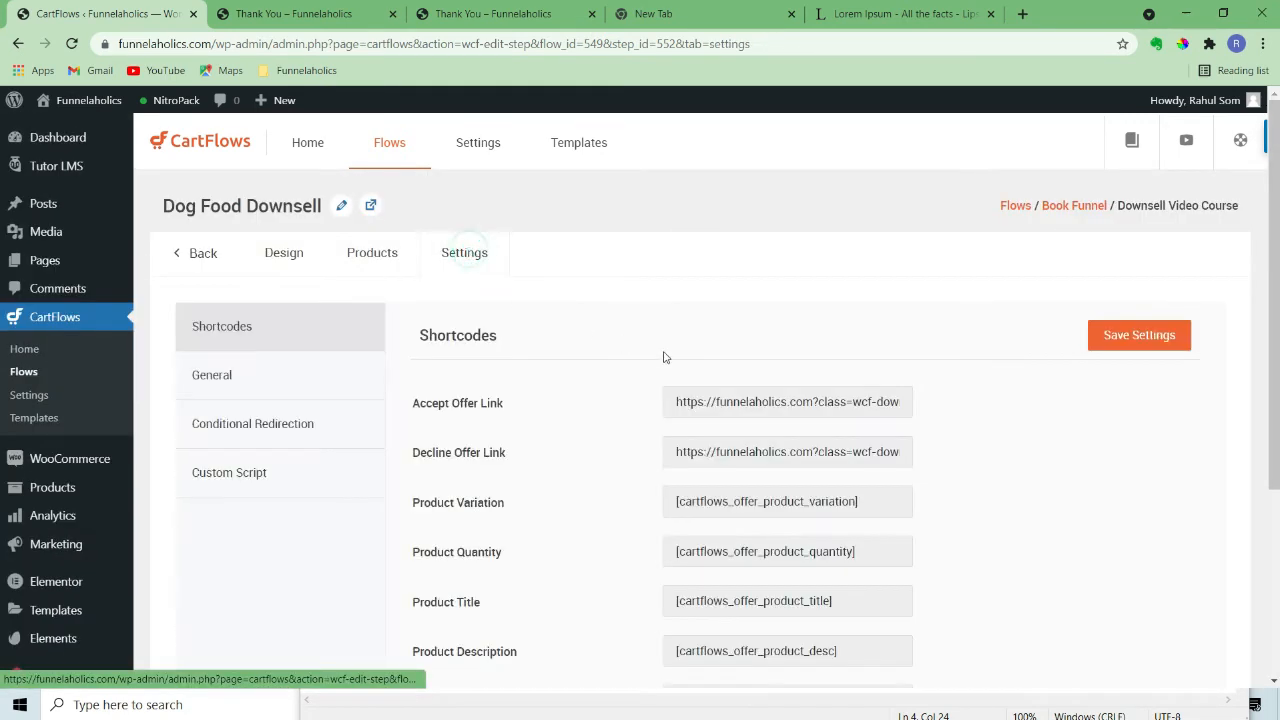
{"action": "left_click", "coordinate": [204, 377]}
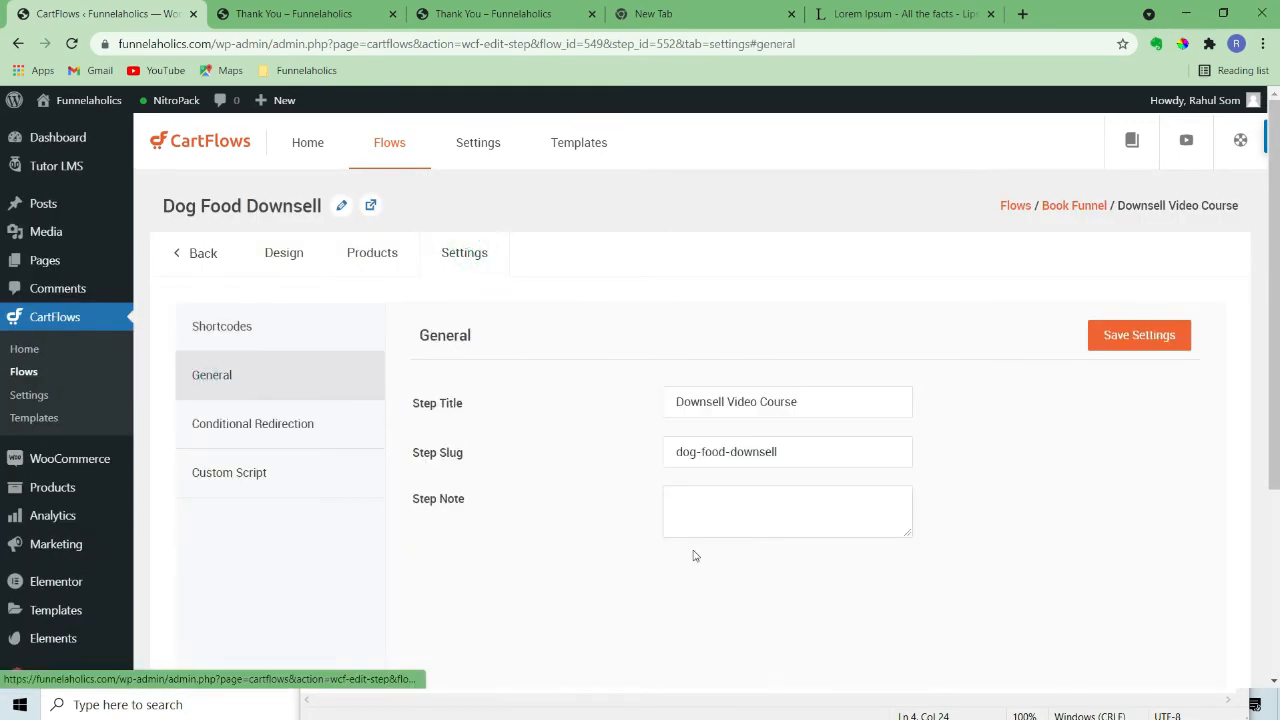
{"action": "left_click", "coordinate": [734, 452]}
{"action": "left_click_drag", "start_coordinate": [791, 452], "coordinate": [520, 457]}
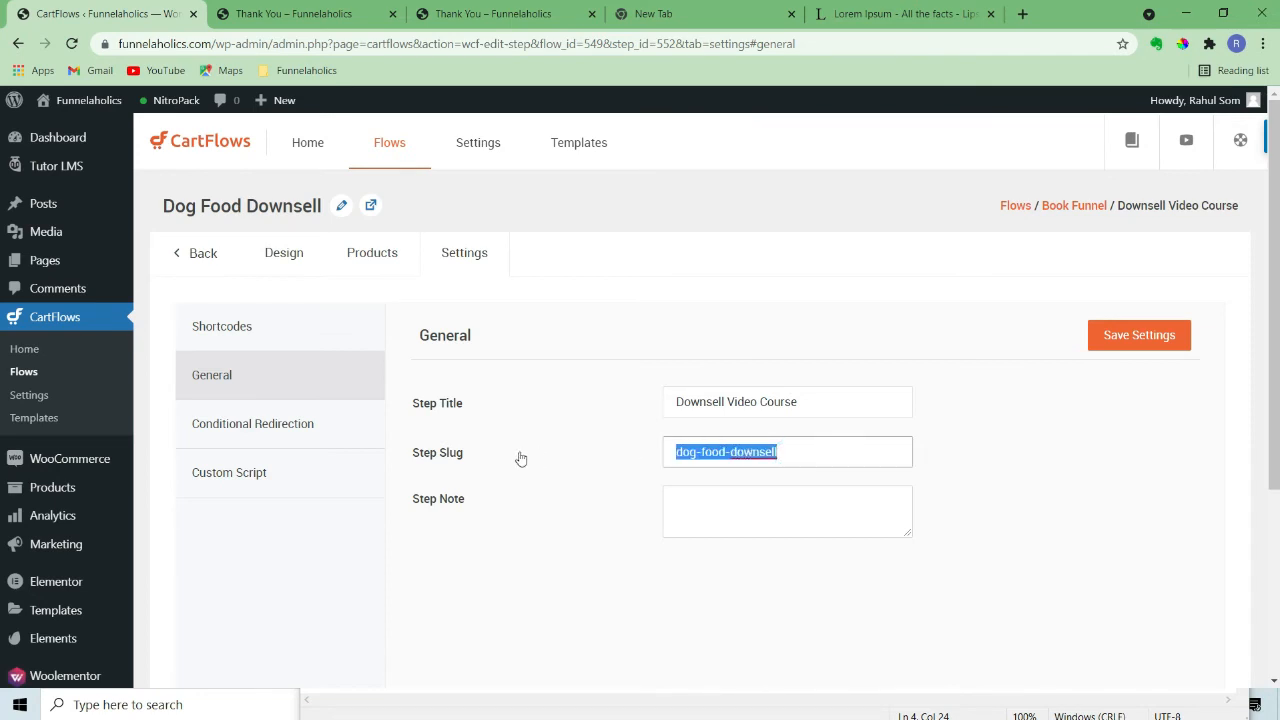
{"action": "type", "text": "video-course"}
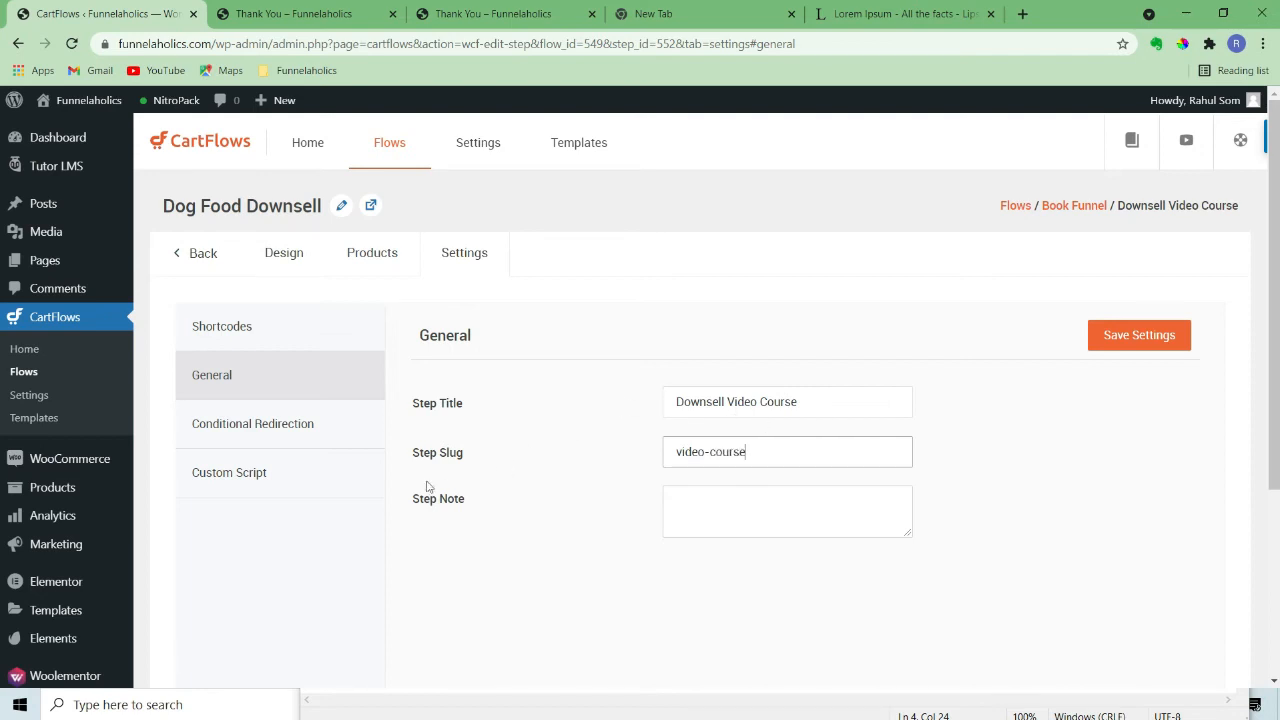
Redirect both the Yes and No offer outcomes of the downsell to Dog Food Thank You, save, and return to the Book Funnel steps
{"action": "left_click", "coordinate": [303, 423]}
{"action": "left_click", "coordinate": [758, 410]}
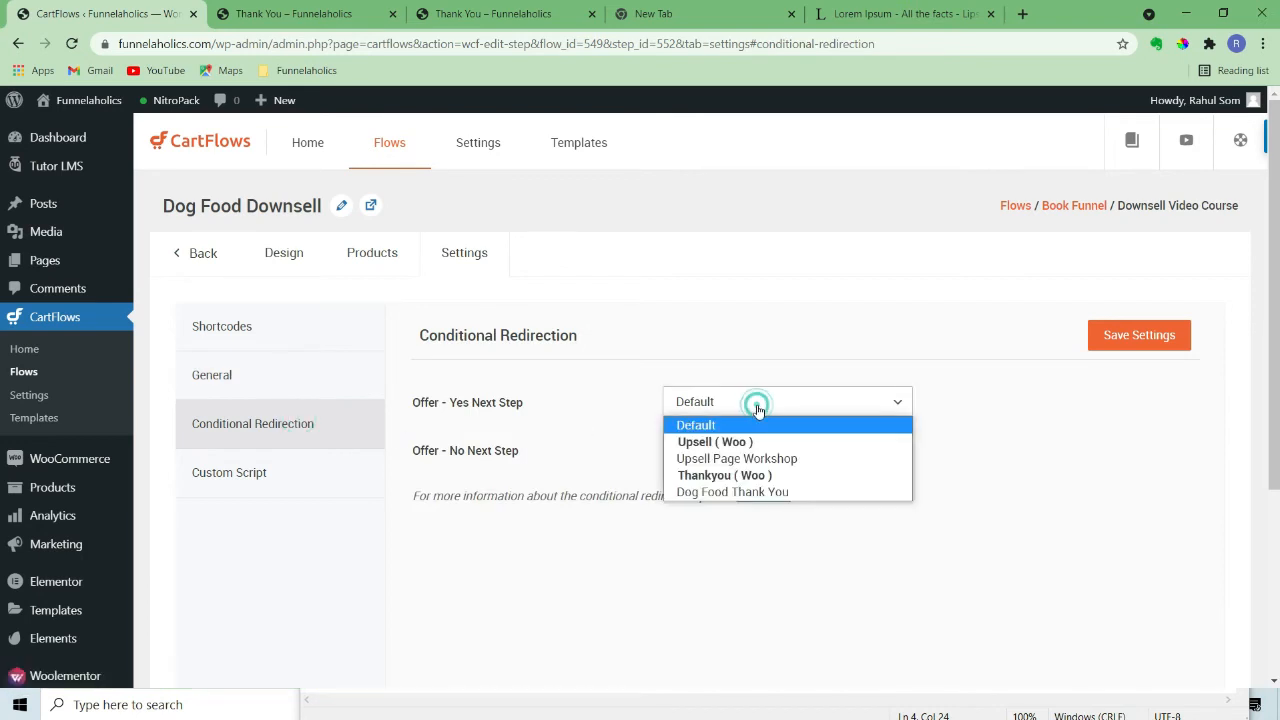
{"action": "left_click", "coordinate": [737, 491]}
{"action": "left_click", "coordinate": [728, 455]}
{"action": "left_click", "coordinate": [719, 540]}
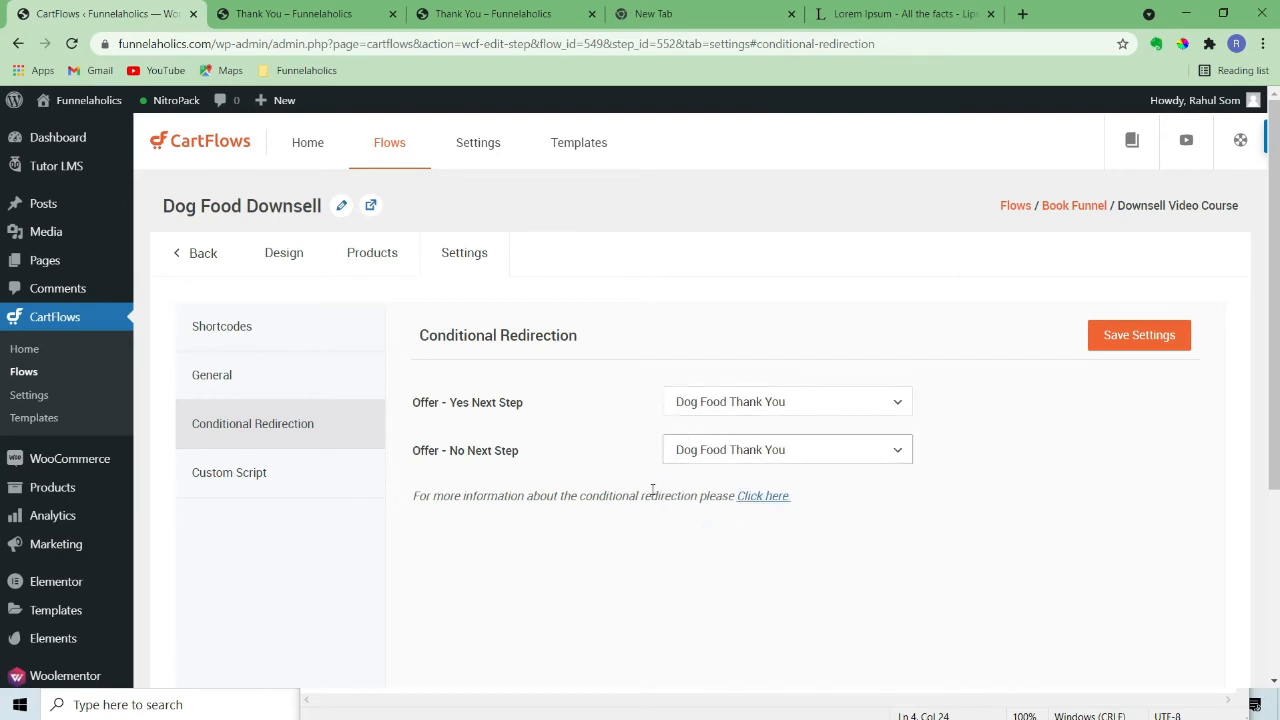
{"action": "left_click", "coordinate": [1131, 335]}
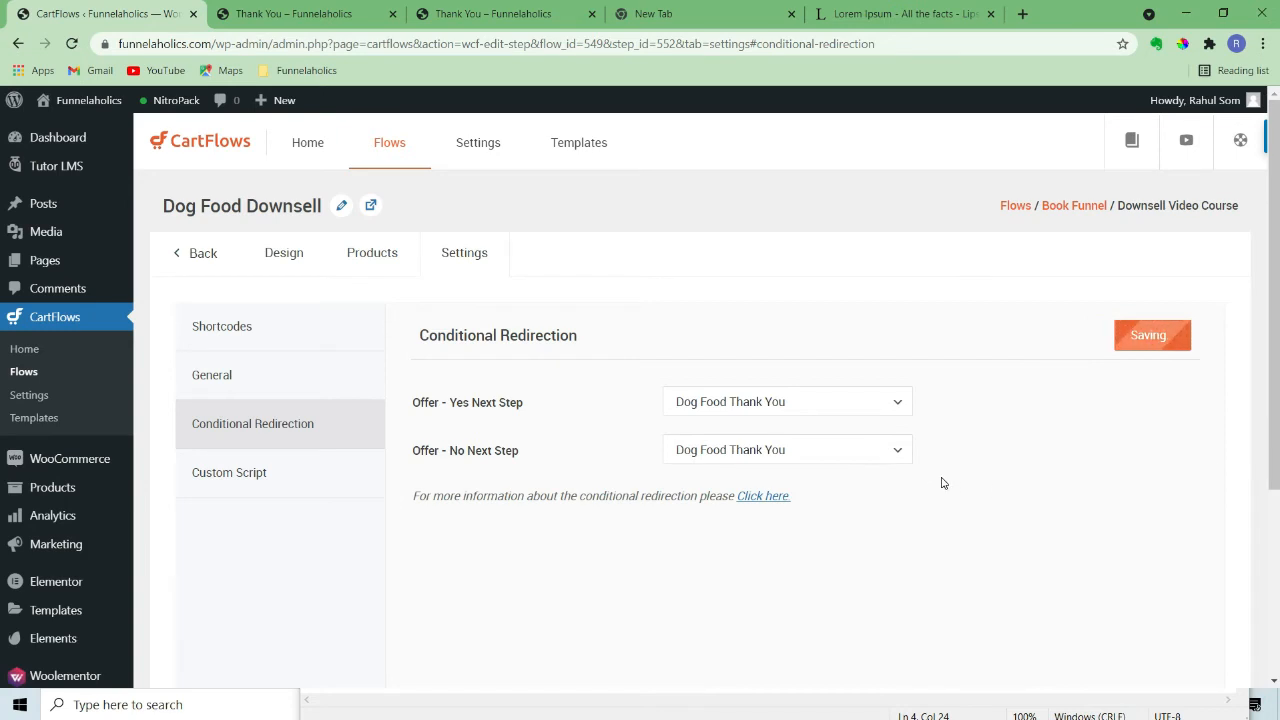
{"action": "left_click", "coordinate": [202, 255]}
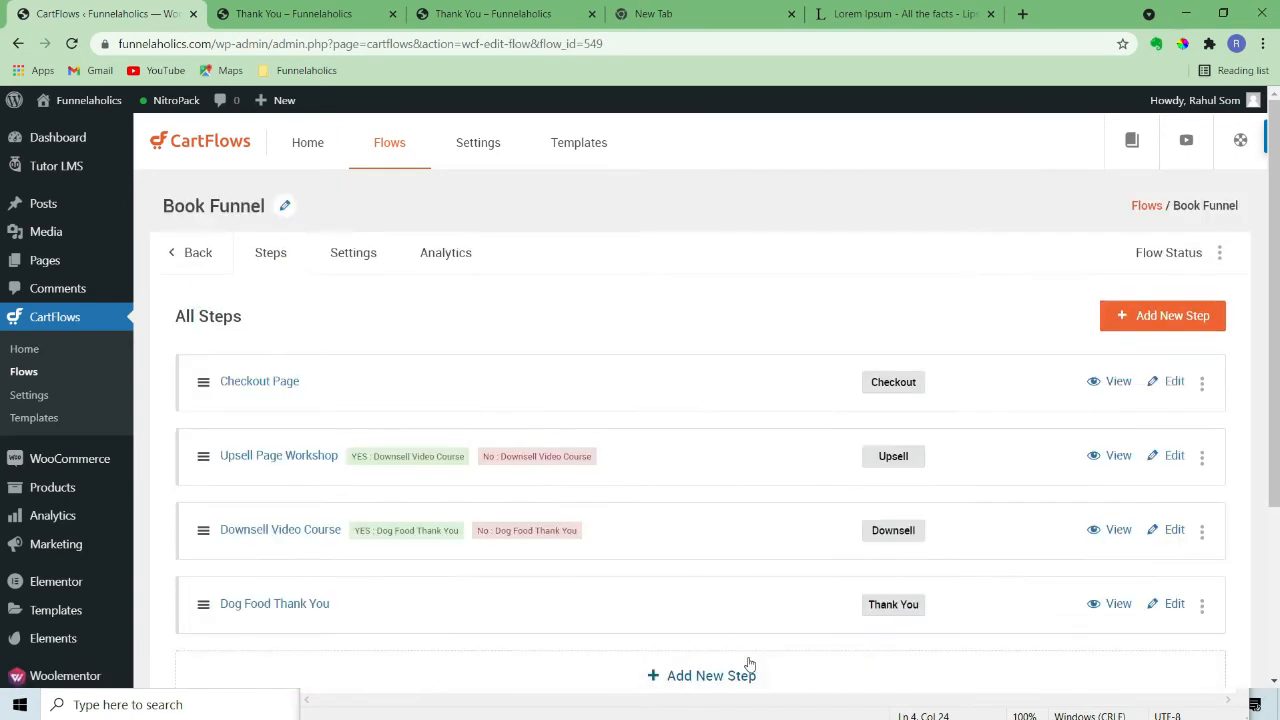
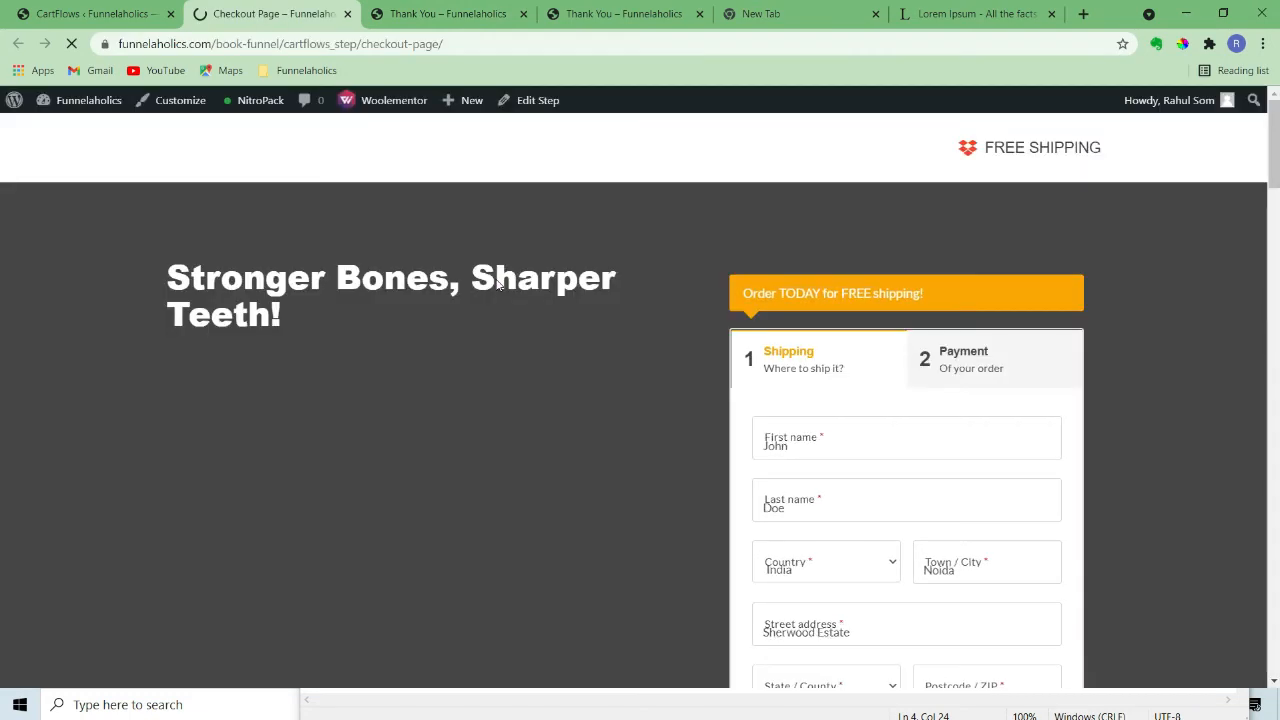
Look through the live checkout page, examining its sales content and the shipping form
{"action": "scroll", "coordinate": [578, 413], "scroll_direction": "down", "scroll_amount": 1}
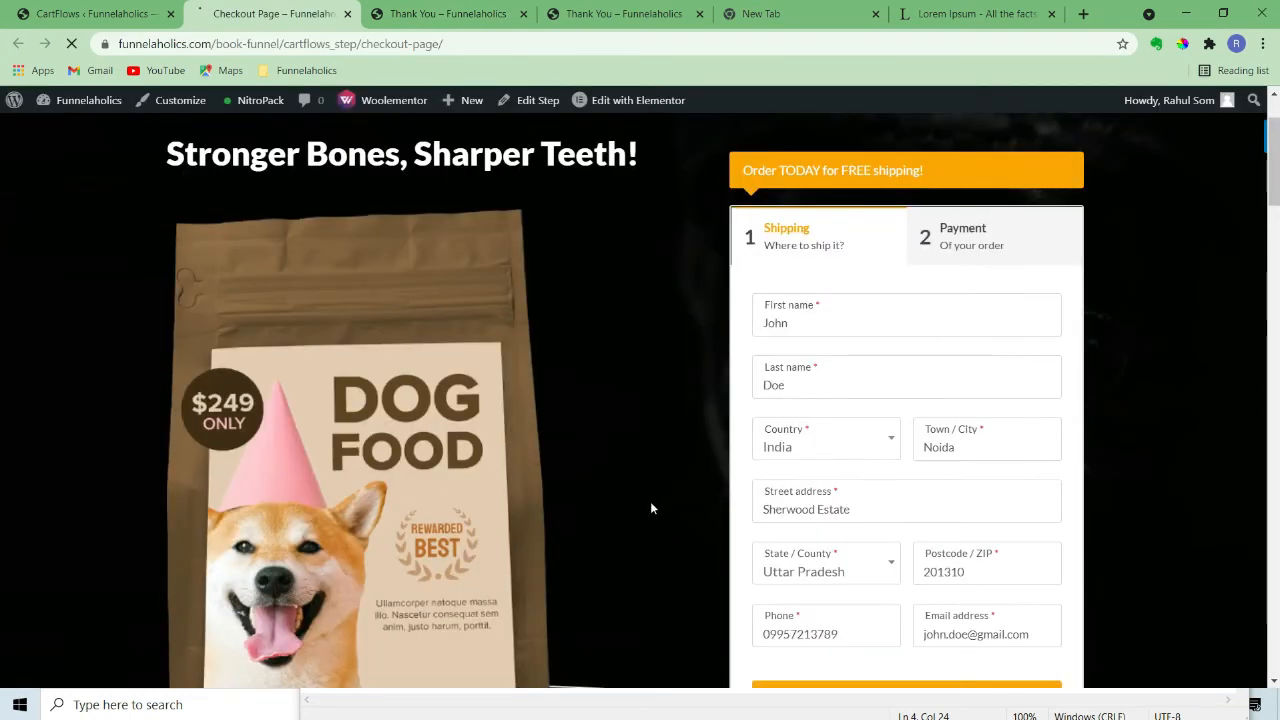
{"action": "scroll", "coordinate": [650, 508], "scroll_direction": "down", "scroll_amount": 15}
{"action": "scroll", "coordinate": [671, 503], "scroll_direction": "up", "scroll_amount": 6}
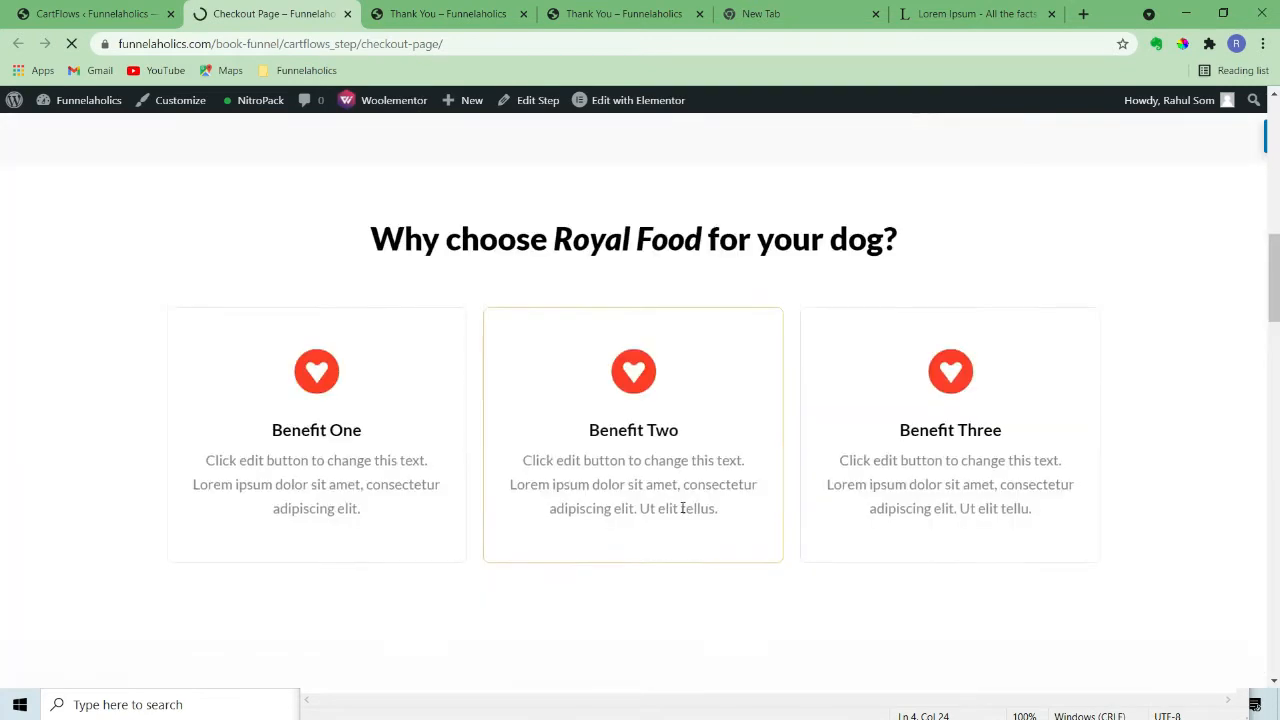
{"action": "scroll", "coordinate": [682, 508], "scroll_direction": "up", "scroll_amount": 10}
{"action": "scroll", "coordinate": [700, 480], "scroll_direction": "down", "scroll_amount": 2}
{"action": "scroll", "coordinate": [768, 410], "scroll_direction": "up", "scroll_amount": 2}
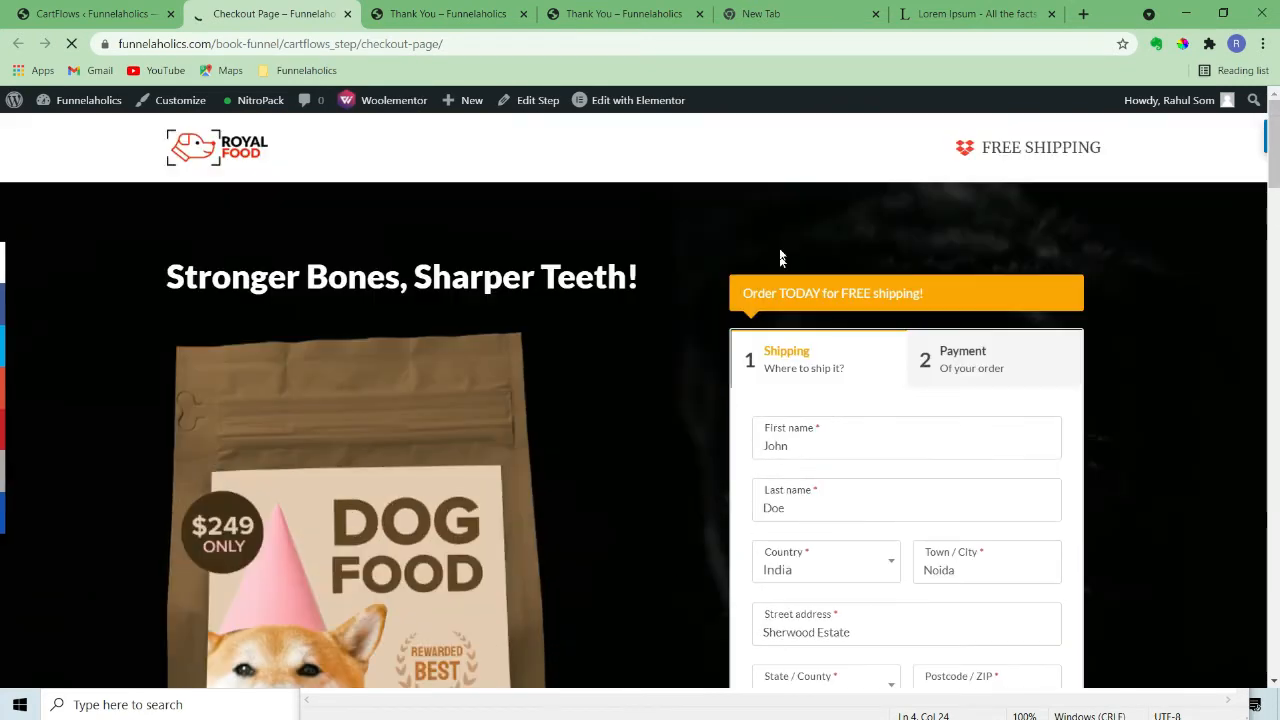
{"action": "scroll", "coordinate": [843, 437], "scroll_direction": "down", "scroll_amount": 2}
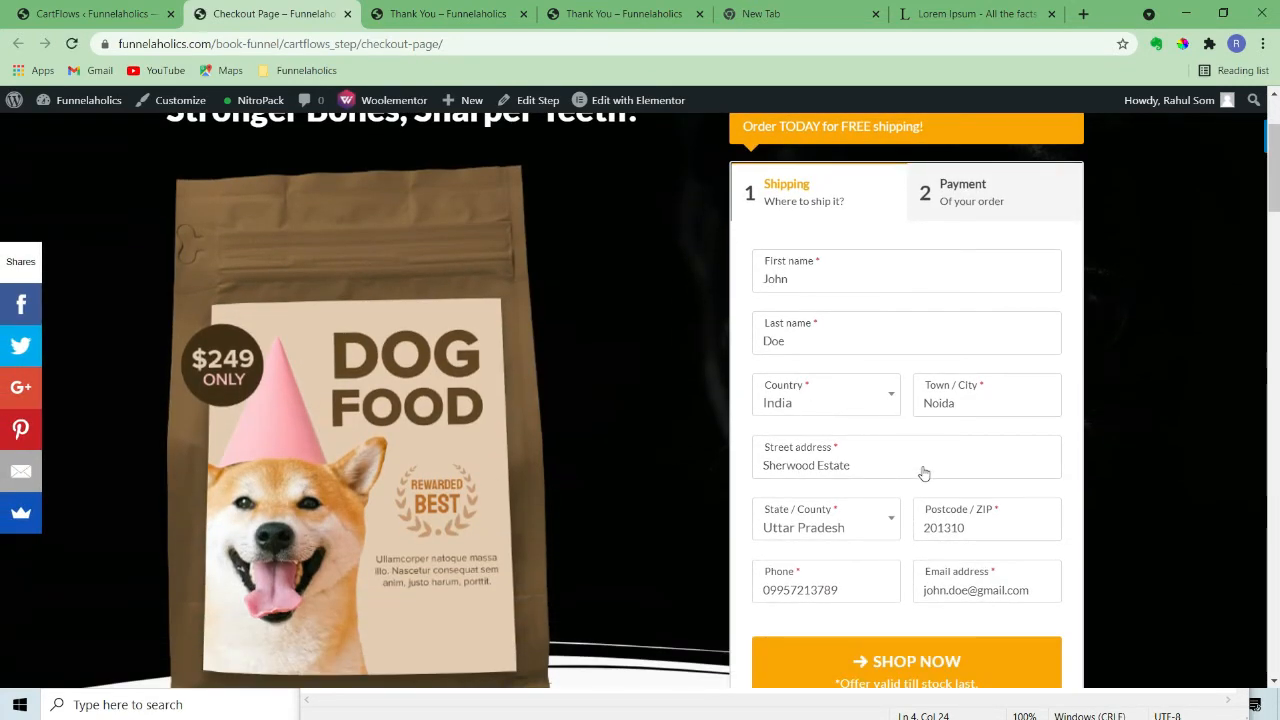
{"action": "scroll", "coordinate": [924, 473], "scroll_direction": "down", "scroll_amount": 3}
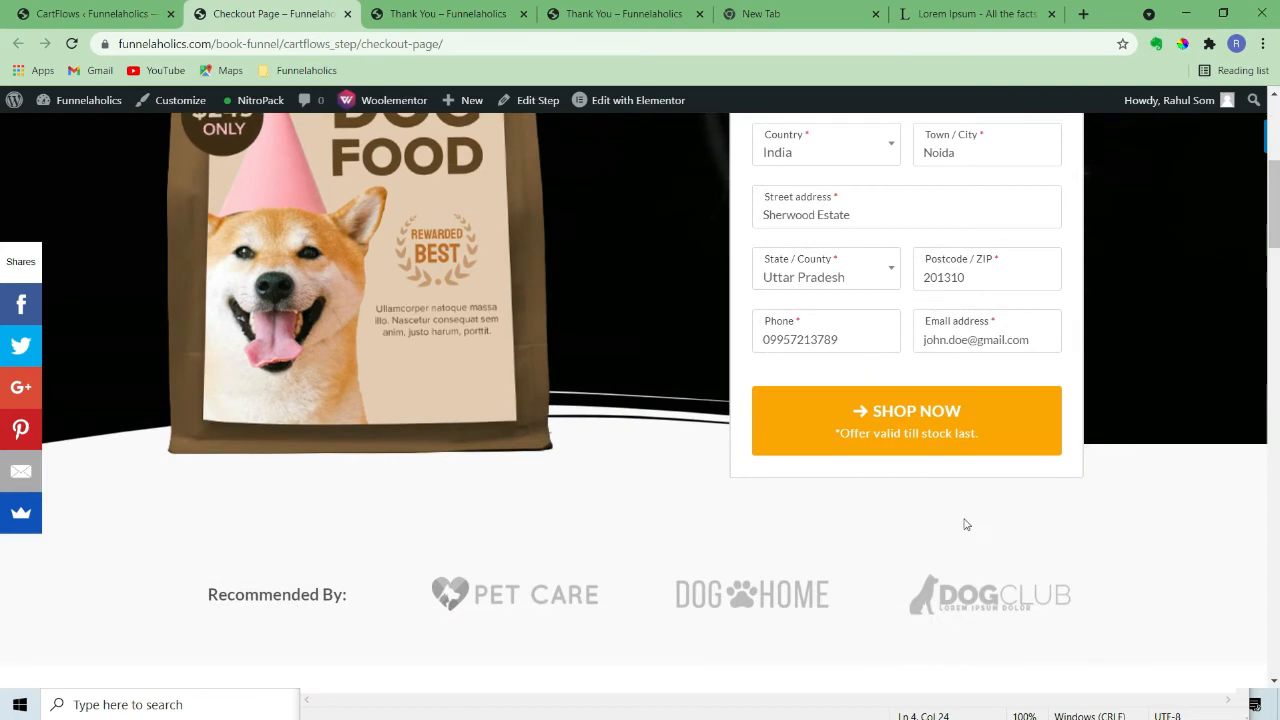
Proceed to the payment stage of the checkout, add the one-time Audio Book offer, and check the order summary
{"action": "left_click", "coordinate": [897, 420]}
{"action": "scroll", "coordinate": [720, 303], "scroll_direction": "up", "scroll_amount": 1}
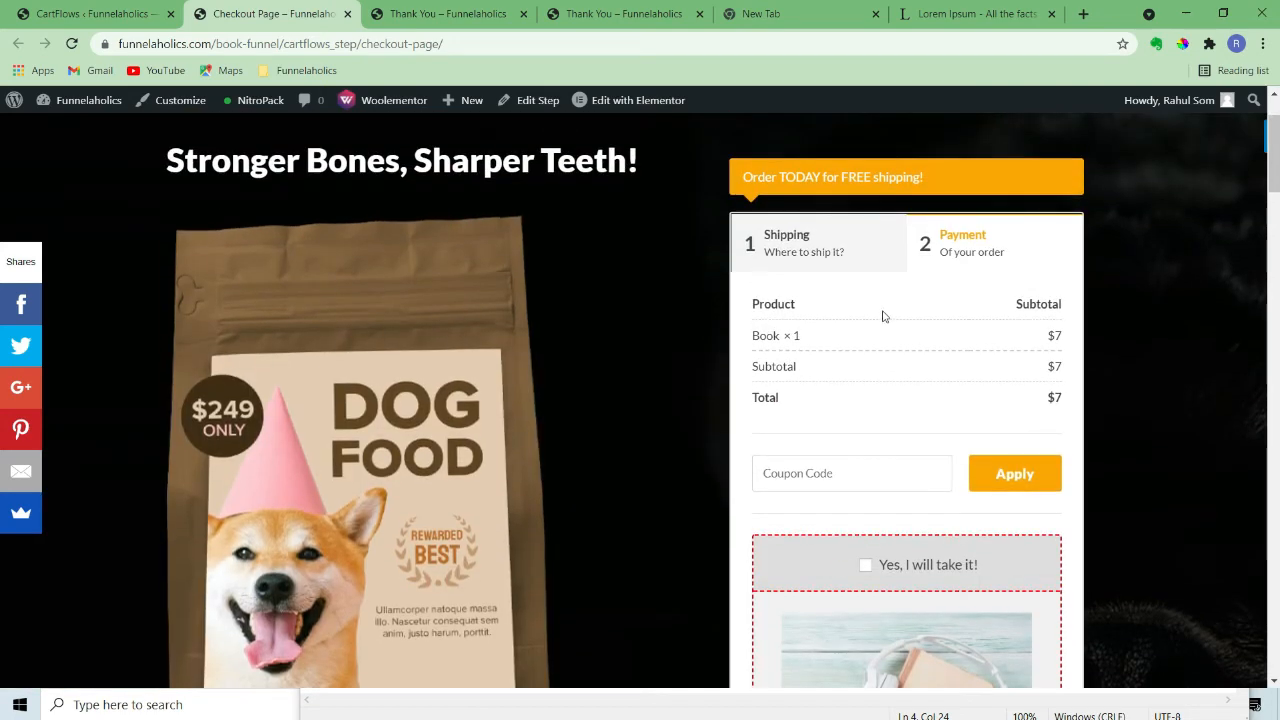
{"action": "scroll", "coordinate": [960, 366], "scroll_direction": "down", "scroll_amount": 4}
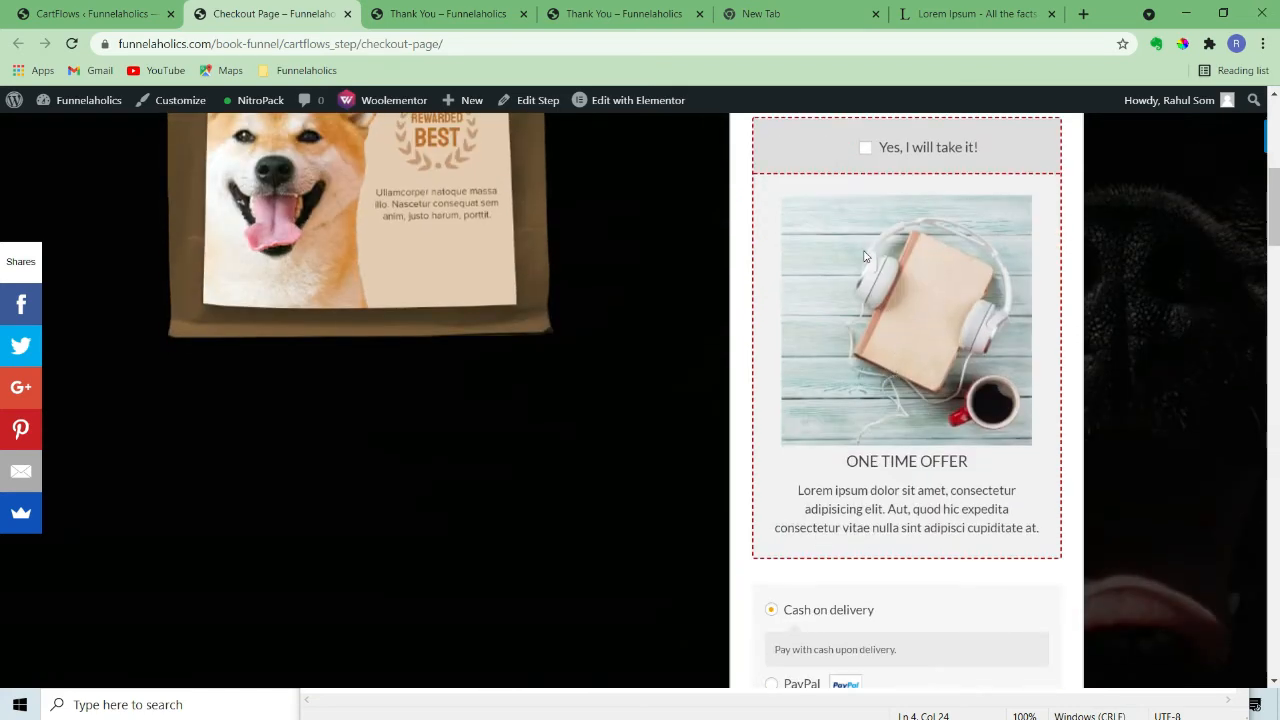
{"action": "scroll", "coordinate": [865, 257], "scroll_direction": "up", "scroll_amount": 1}
{"action": "left_click", "coordinate": [866, 233]}
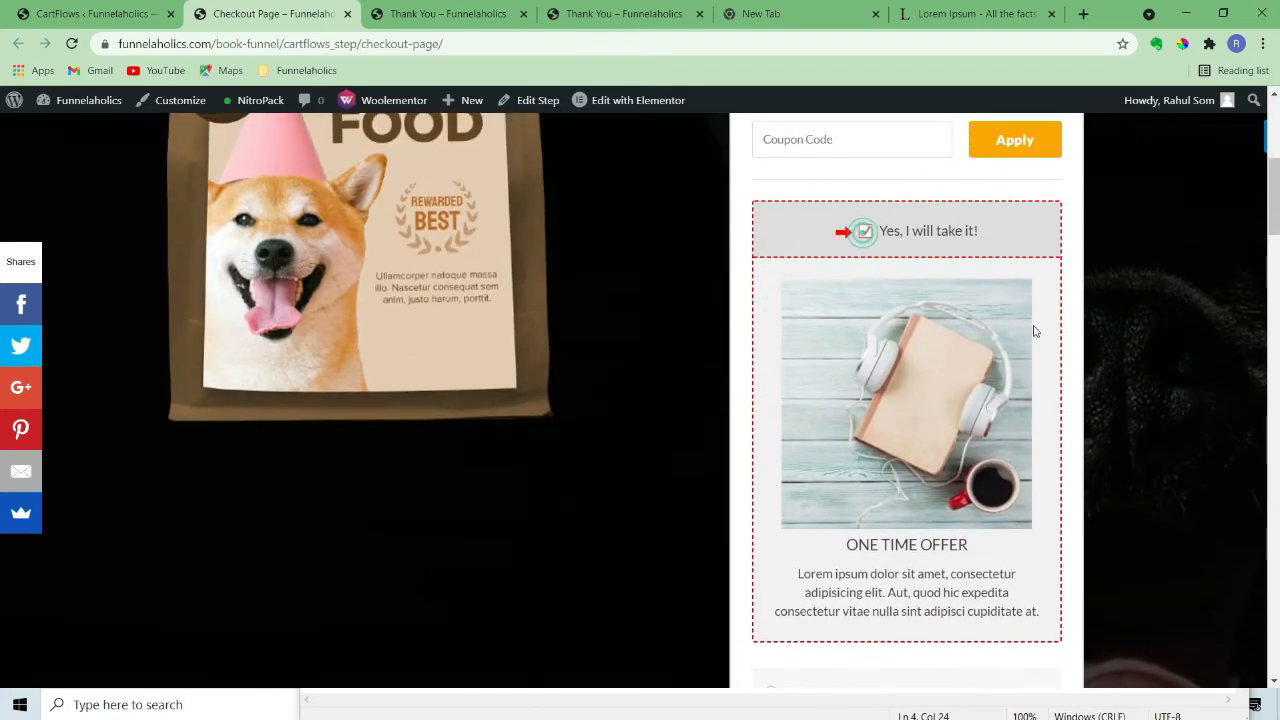
{"action": "scroll", "coordinate": [1149, 428], "scroll_direction": "up", "scroll_amount": 3}
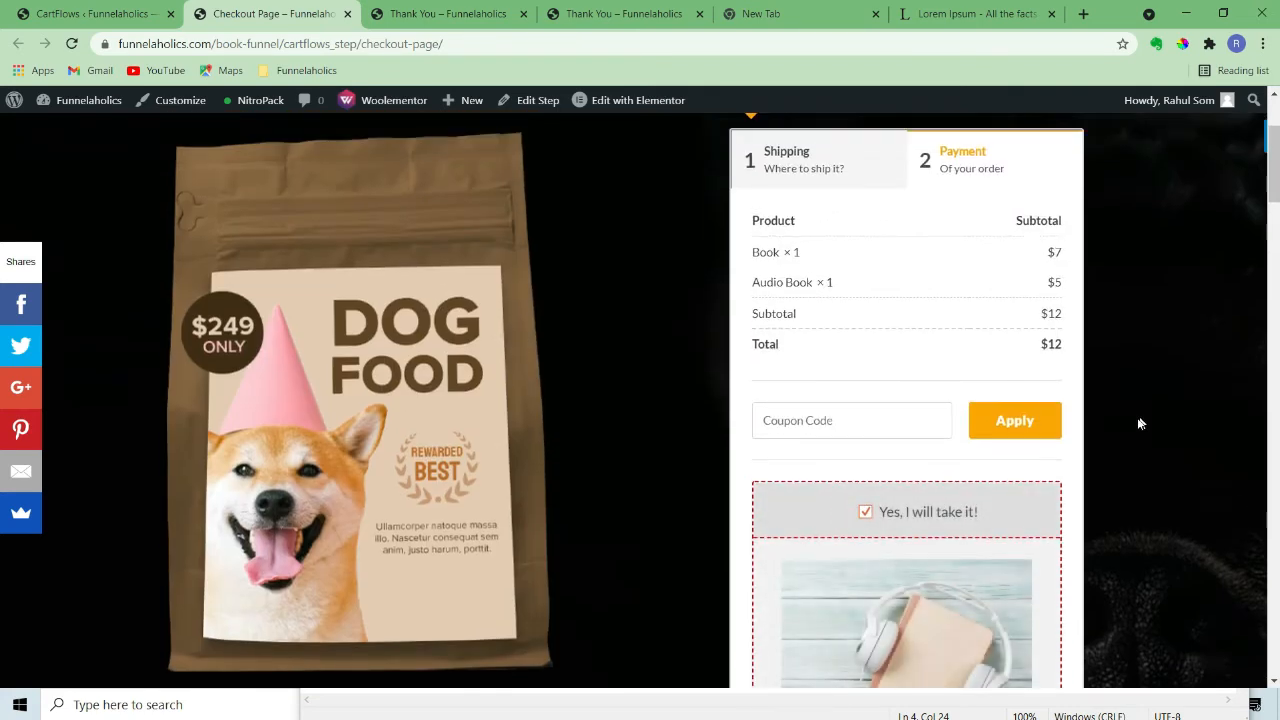
Place the test order with cash on delivery as the payment method
{"action": "scroll", "coordinate": [1139, 420], "scroll_direction": "down", "scroll_amount": 1}
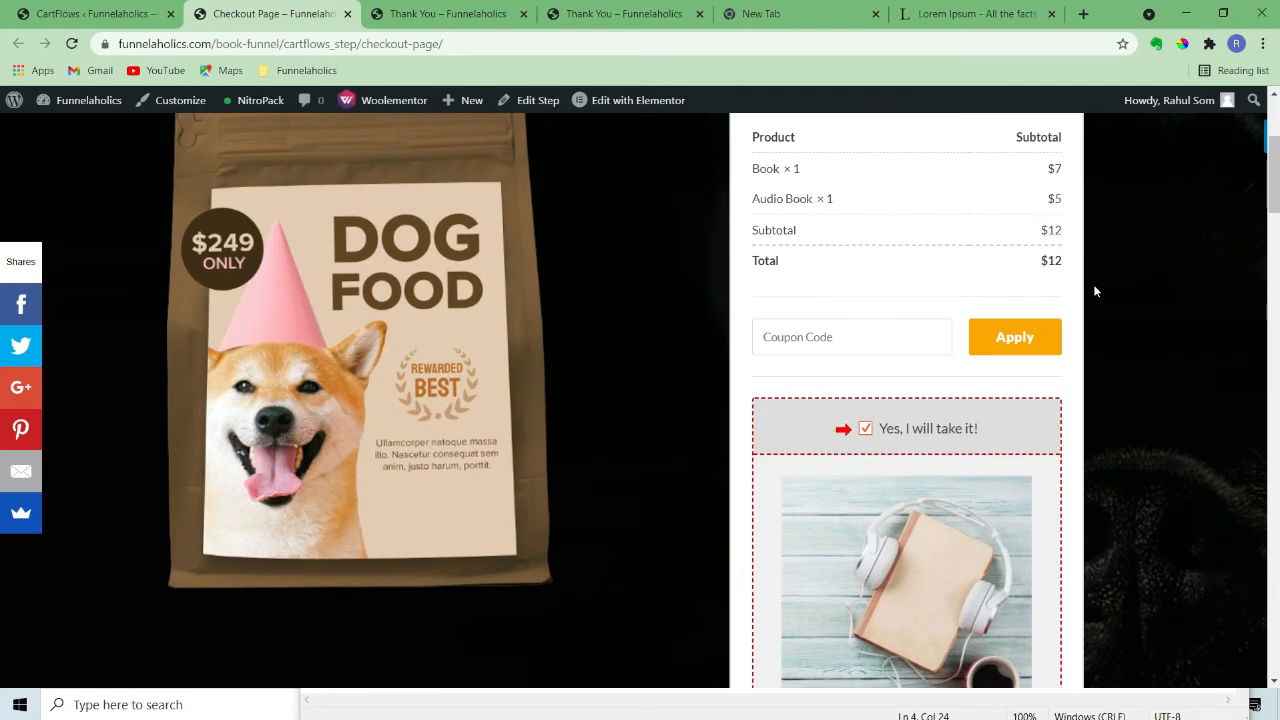
{"action": "scroll", "coordinate": [1090, 345], "scroll_direction": "down", "scroll_amount": 6}
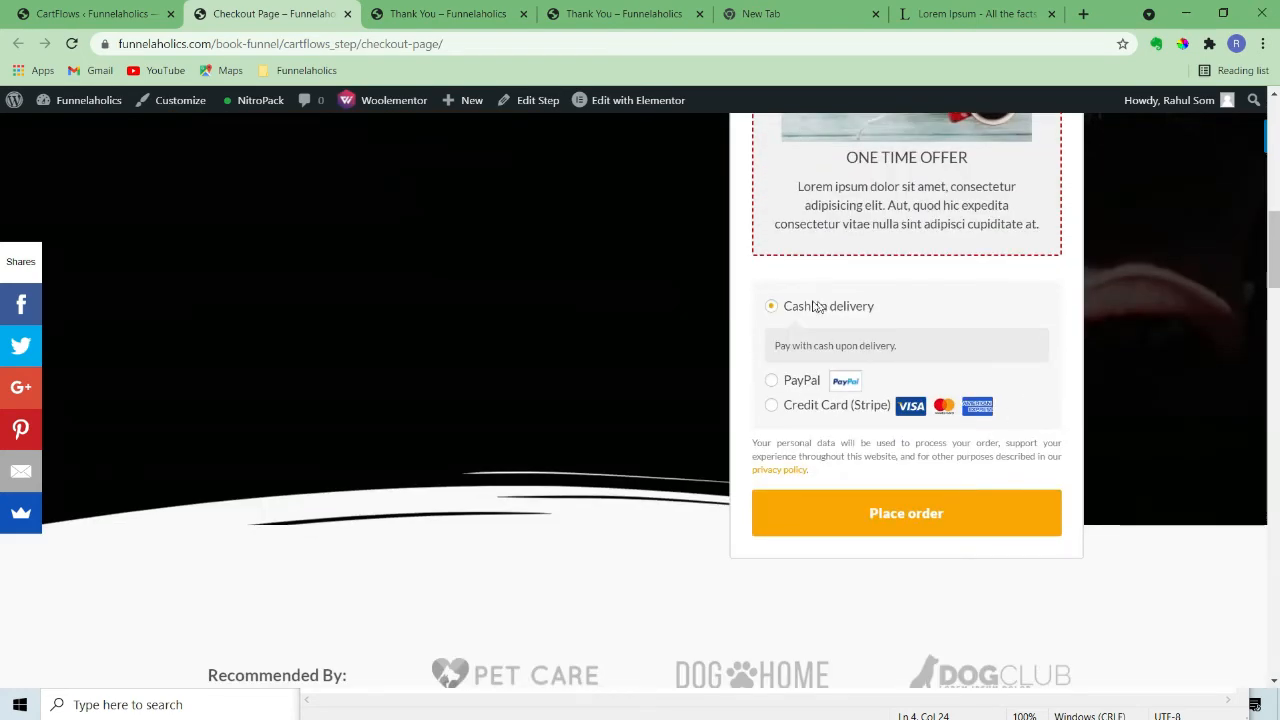
{"action": "left_click", "coordinate": [884, 512]}
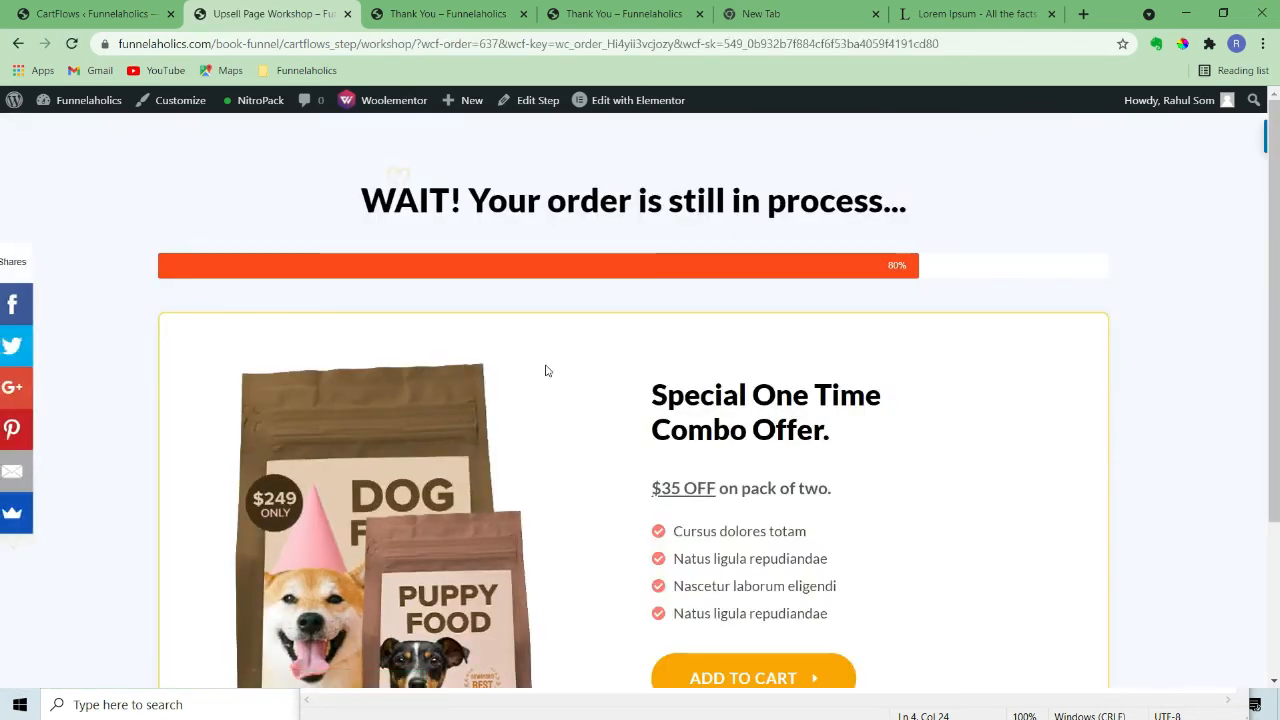
Review the Workshop upsell page and accept its offer by adding it to the order
{"action": "scroll", "coordinate": [991, 403], "scroll_direction": "down", "scroll_amount": 2}
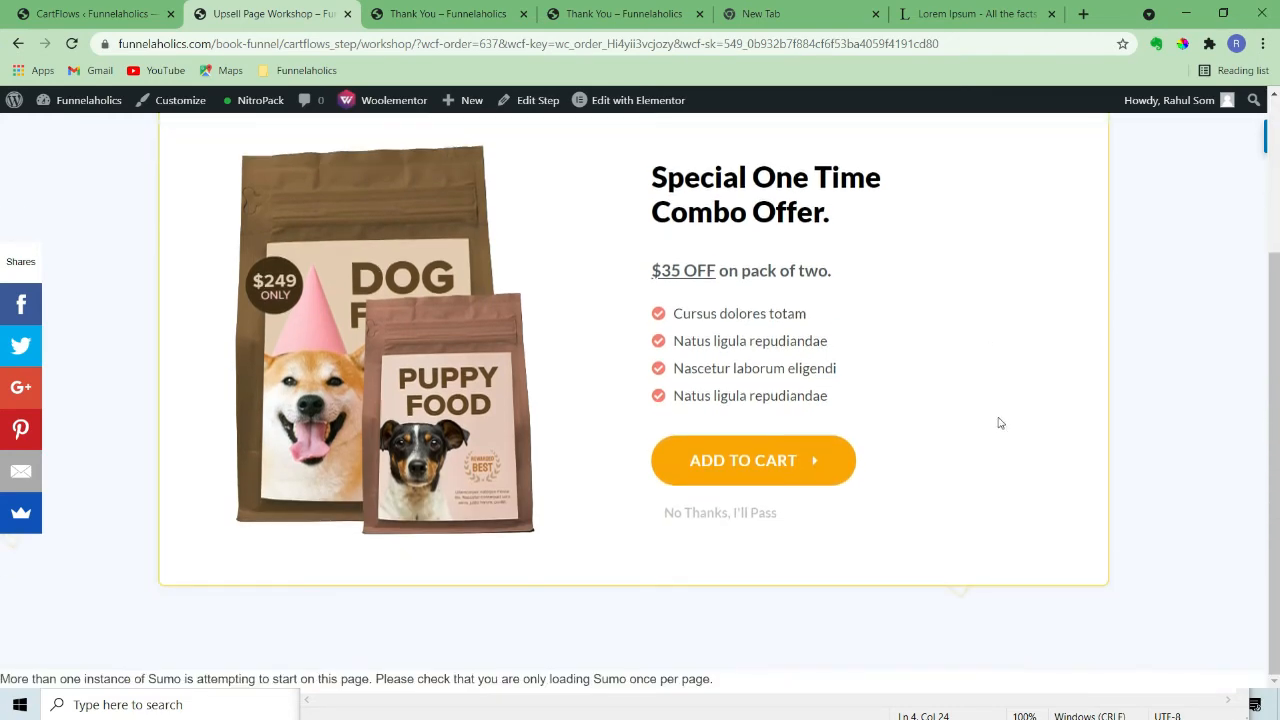
{"action": "scroll", "coordinate": [912, 441], "scroll_direction": "up", "scroll_amount": 2}
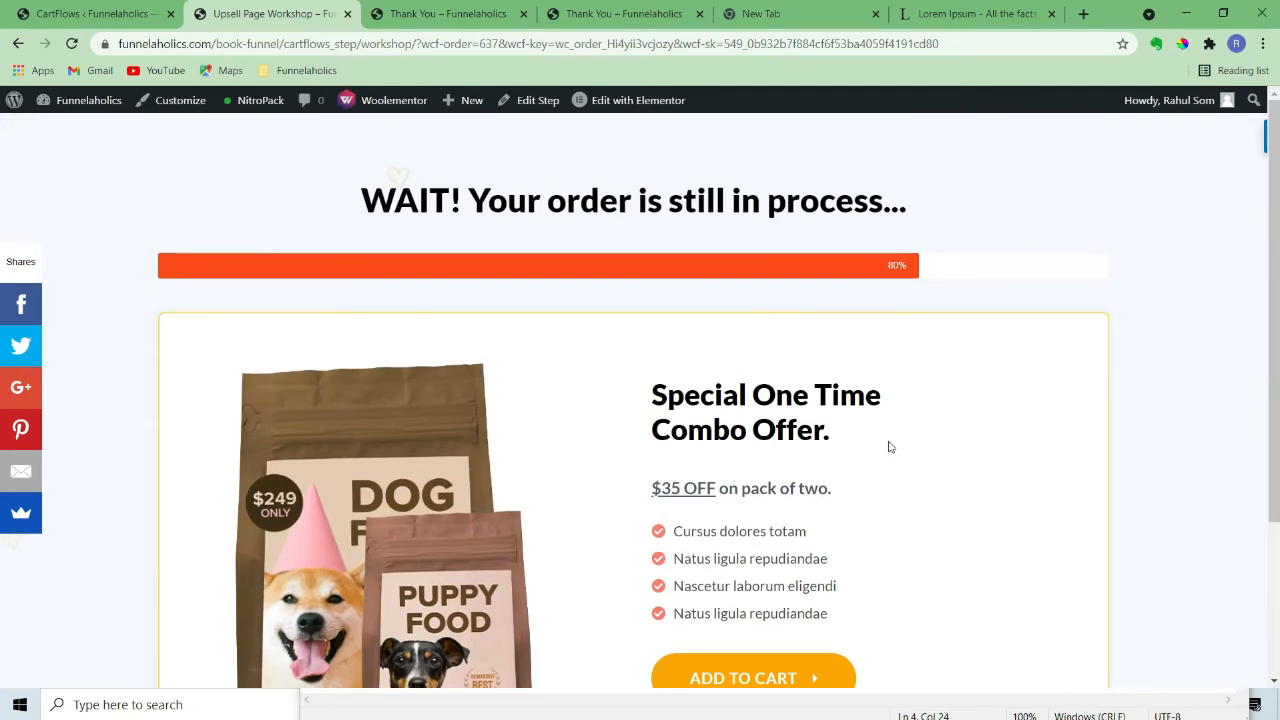
{"action": "scroll", "coordinate": [881, 444], "scroll_direction": "down", "scroll_amount": 2}
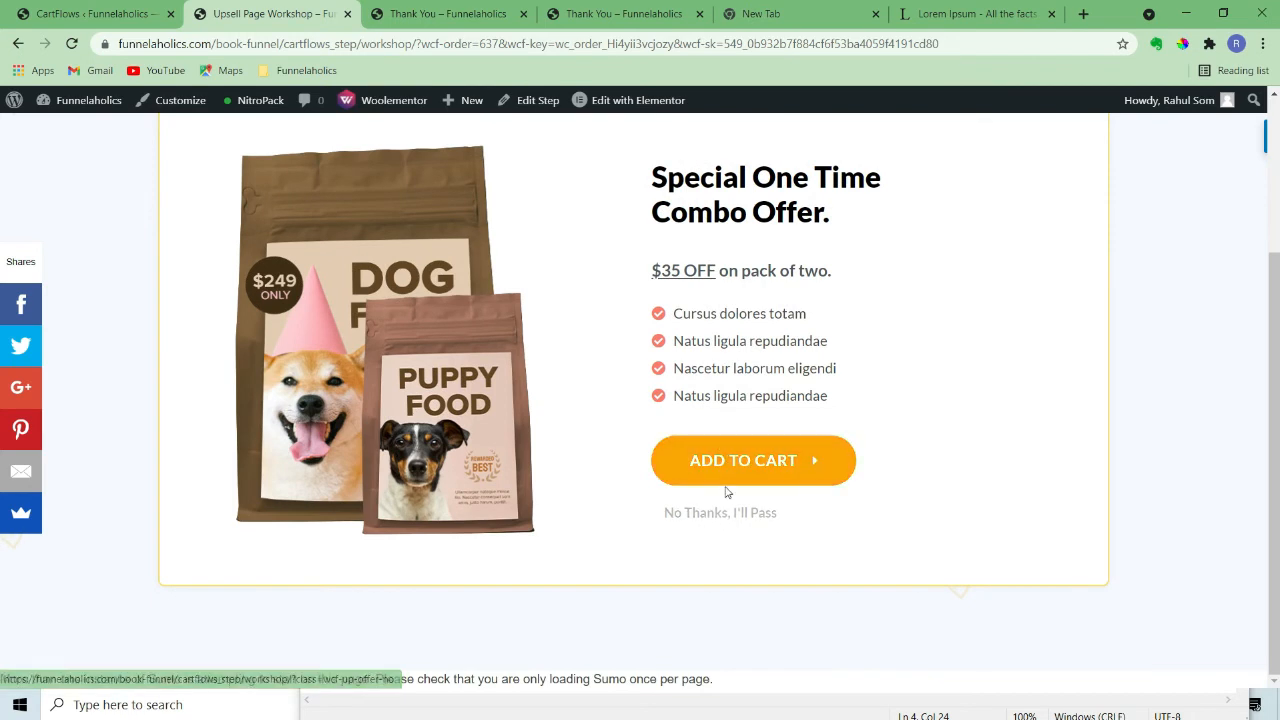
{"action": "left_click", "coordinate": [729, 458]}
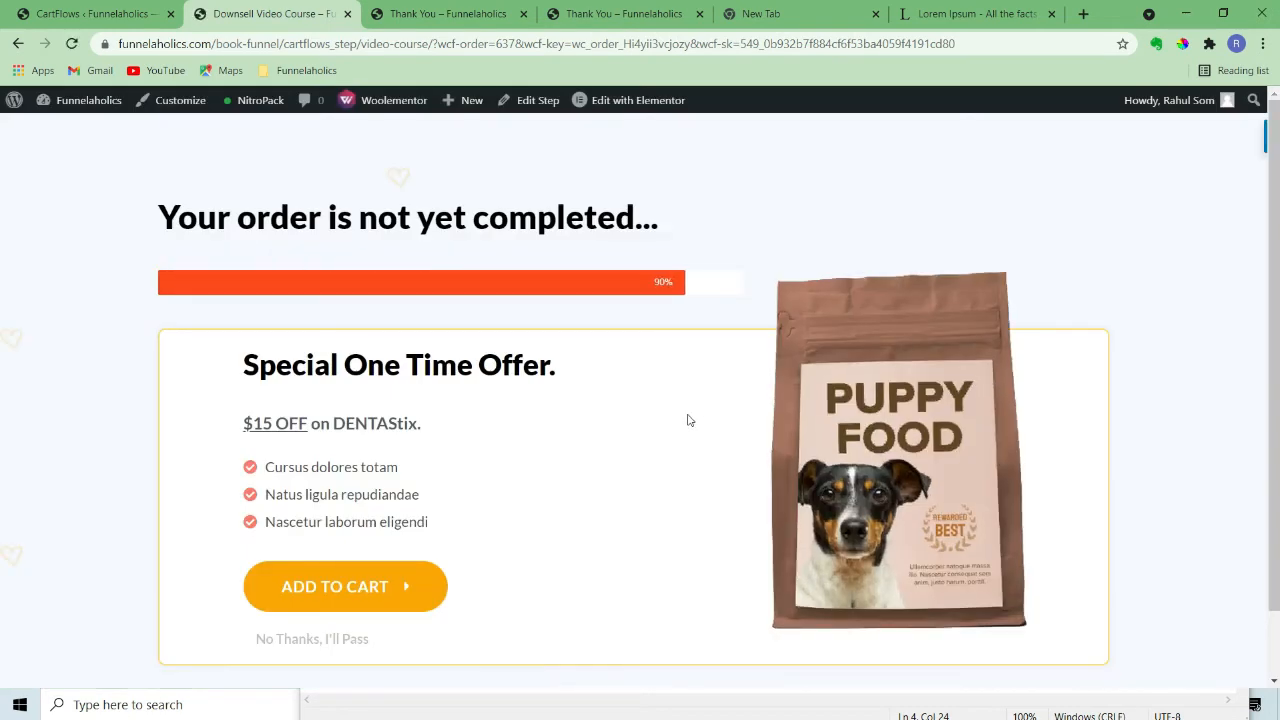
Accept the Video Course downsell offer and check the product prices in the order details on the thank-you page
{"action": "scroll", "coordinate": [695, 425], "scroll_direction": "down", "scroll_amount": 2}
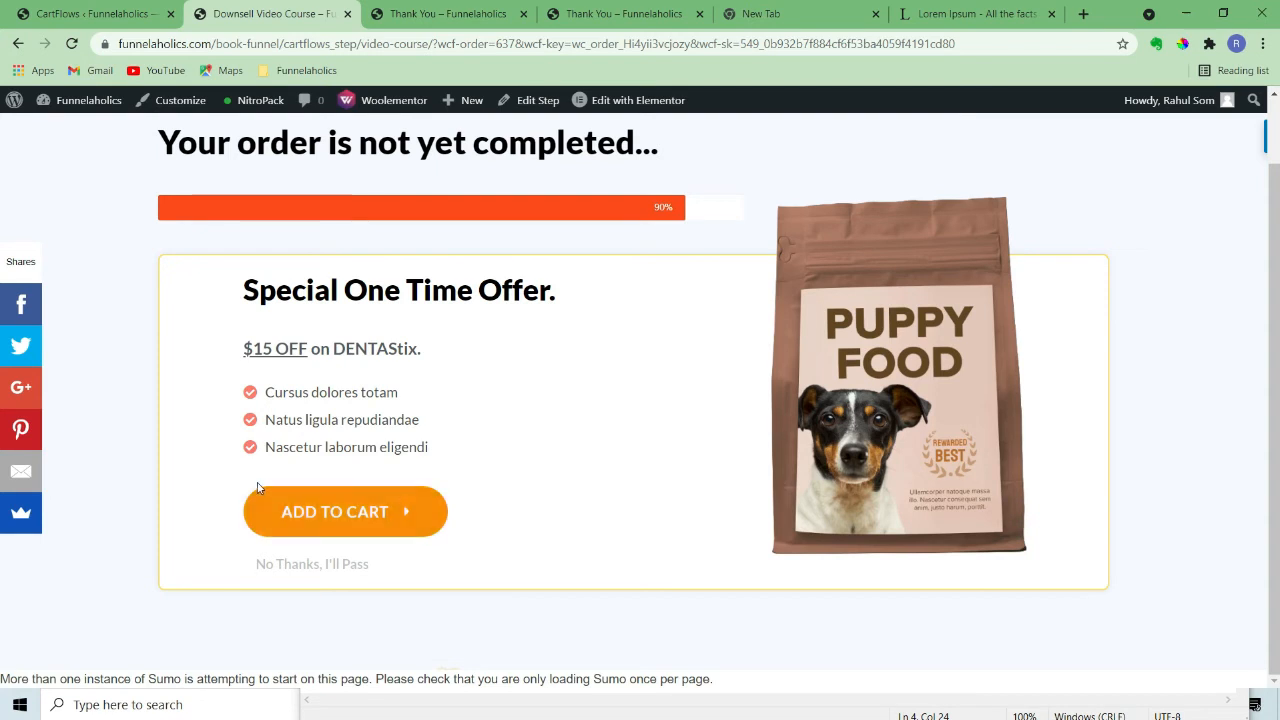
{"action": "left_click", "coordinate": [340, 511]}
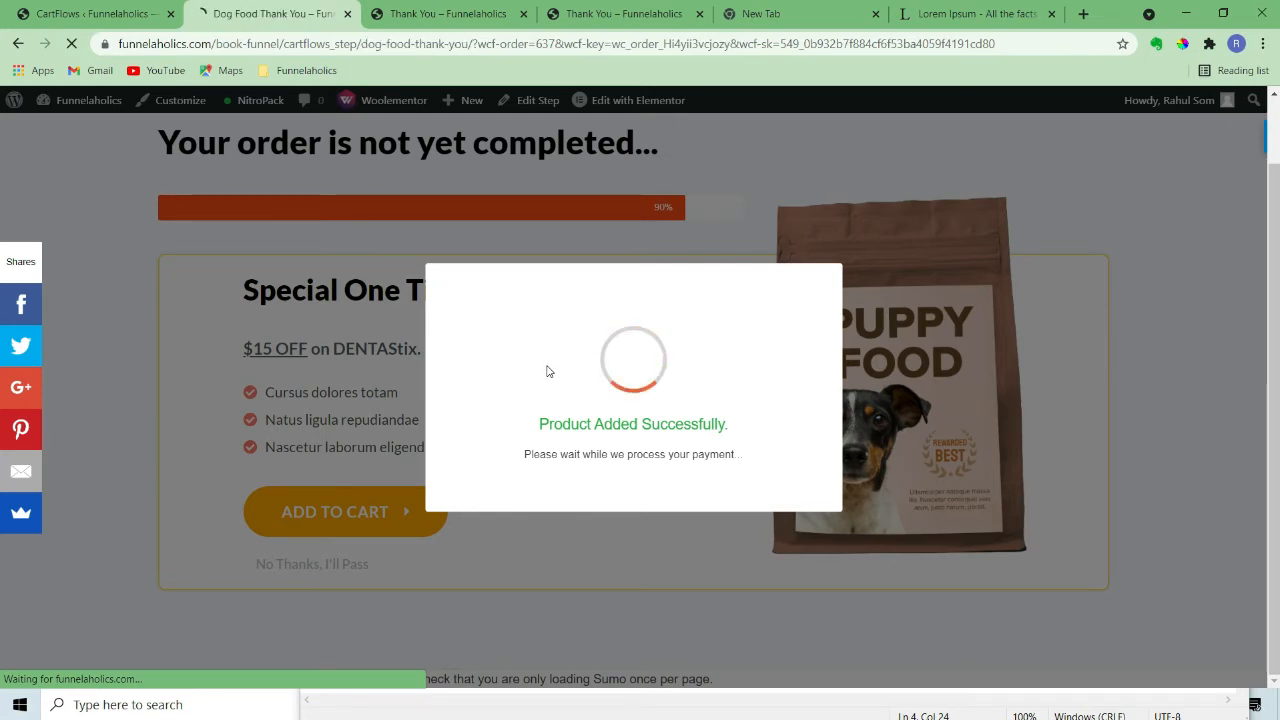
{"action": "scroll", "coordinate": [673, 249], "scroll_direction": "down", "scroll_amount": 2}
{"action": "scroll", "coordinate": [666, 297], "scroll_direction": "down", "scroll_amount": 5}
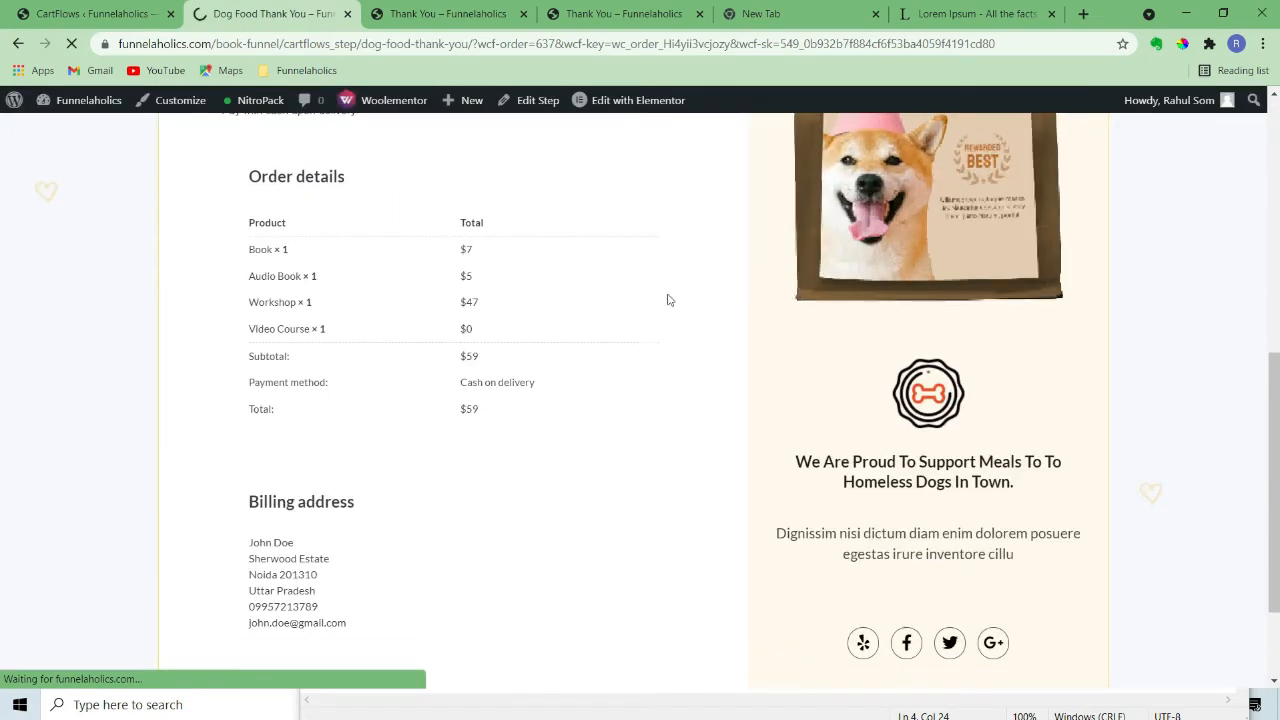
{"action": "scroll", "coordinate": [643, 323], "scroll_direction": "up", "scroll_amount": 2}
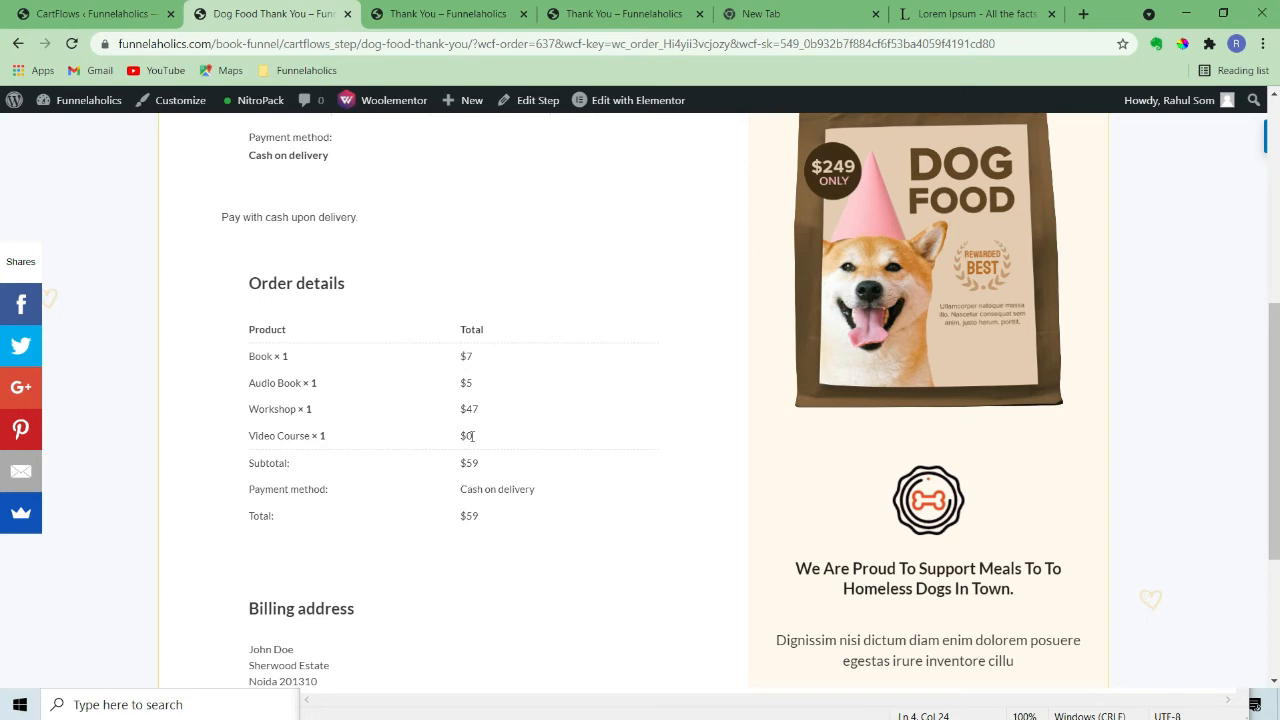
Return to the WordPress admin and open the Video Course product for editing from the list of all products
{"action": "left_click", "coordinate": [92, 13]}
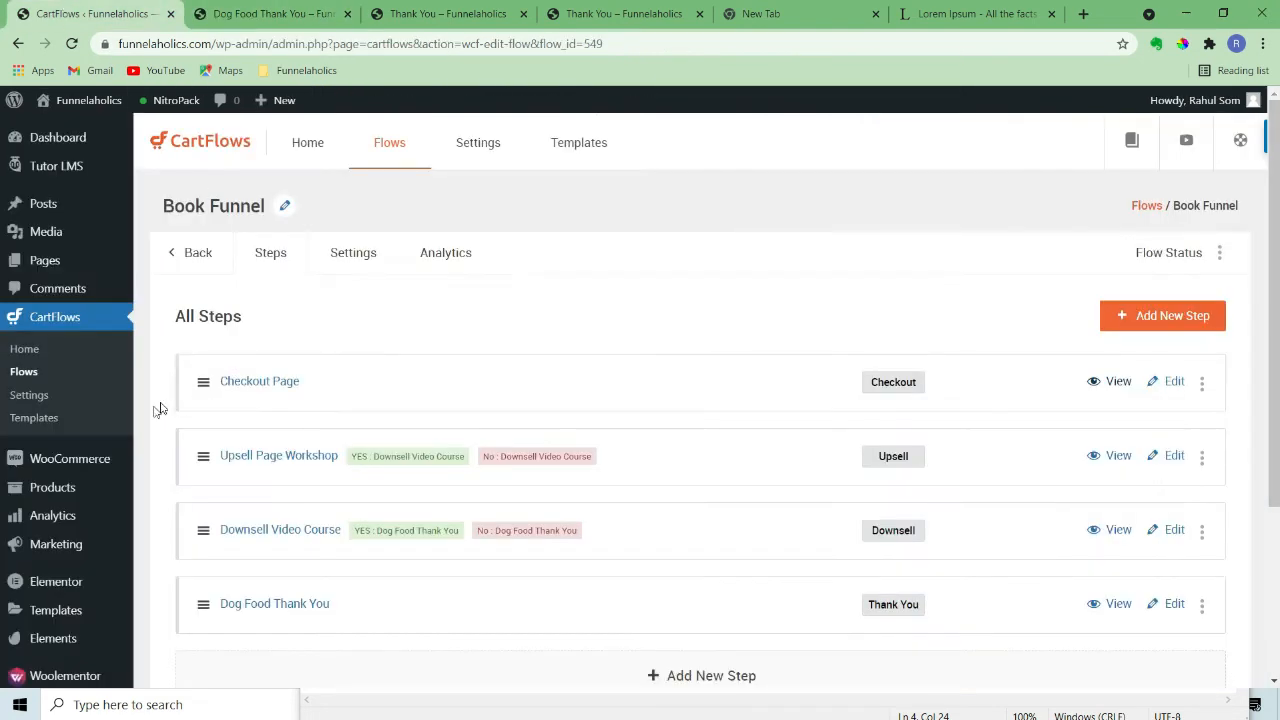
{"action": "scroll", "coordinate": [57, 491], "scroll_direction": "down", "scroll_amount": 1}
{"action": "mouse_move", "coordinate": [108, 406]}
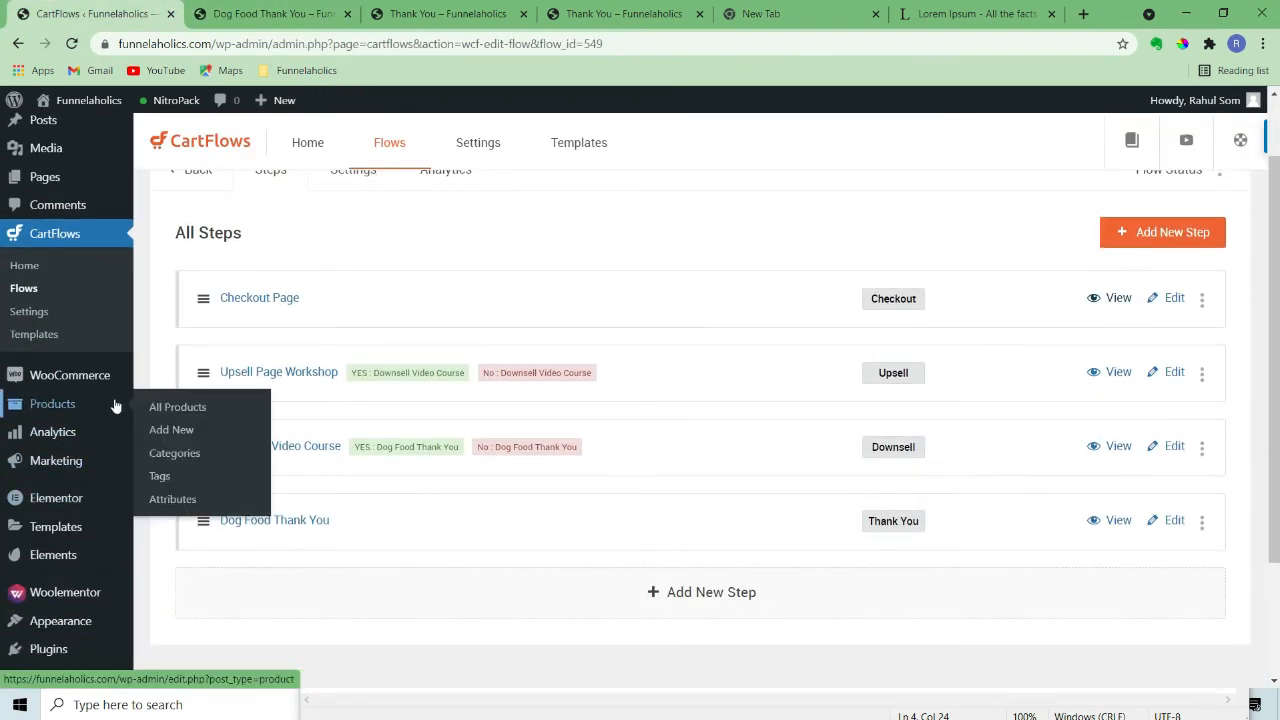
{"action": "left_click", "coordinate": [175, 410]}
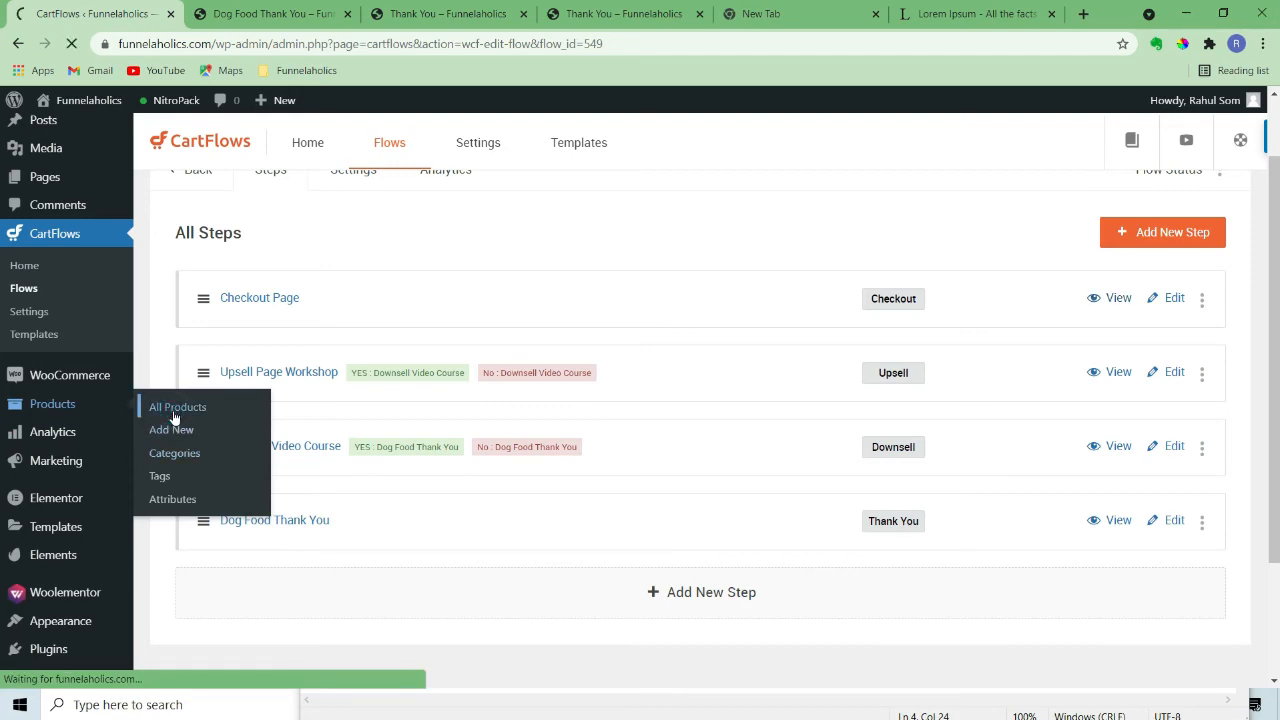
{"action": "left_click", "coordinate": [278, 6]}
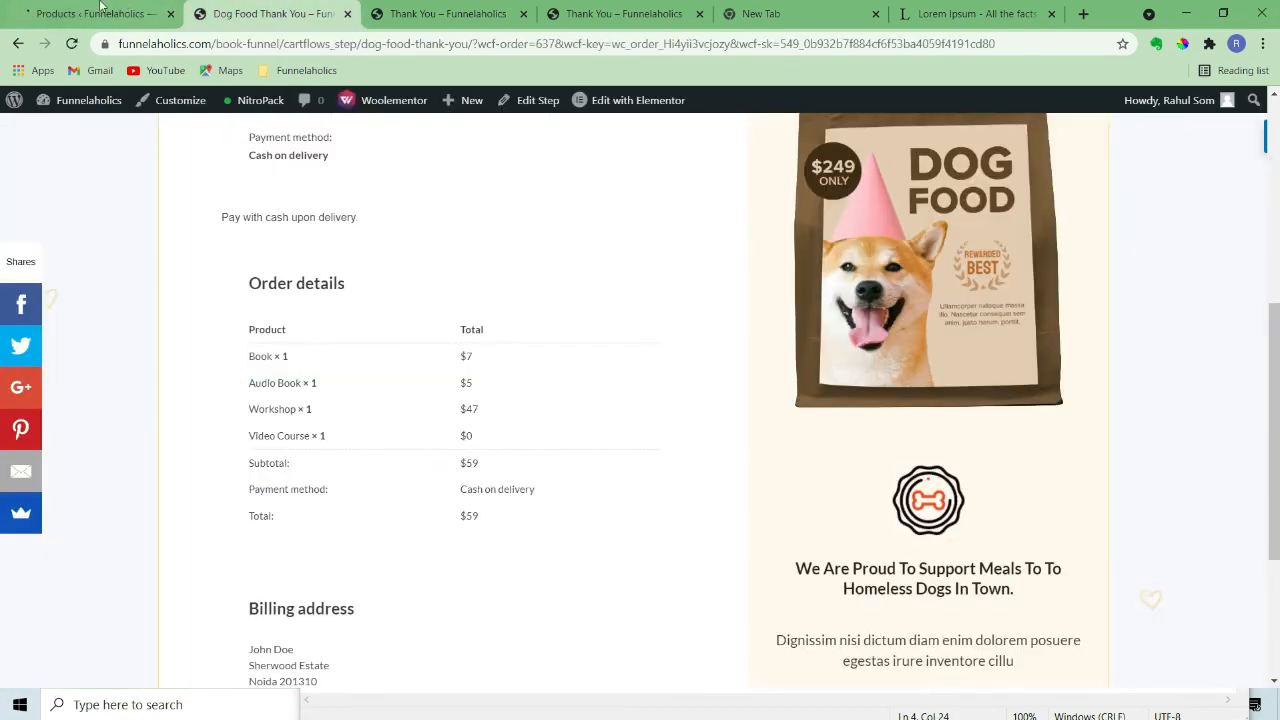
{"action": "left_click", "coordinate": [100, 6]}
{"action": "scroll", "coordinate": [334, 463], "scroll_direction": "down", "scroll_amount": 3}
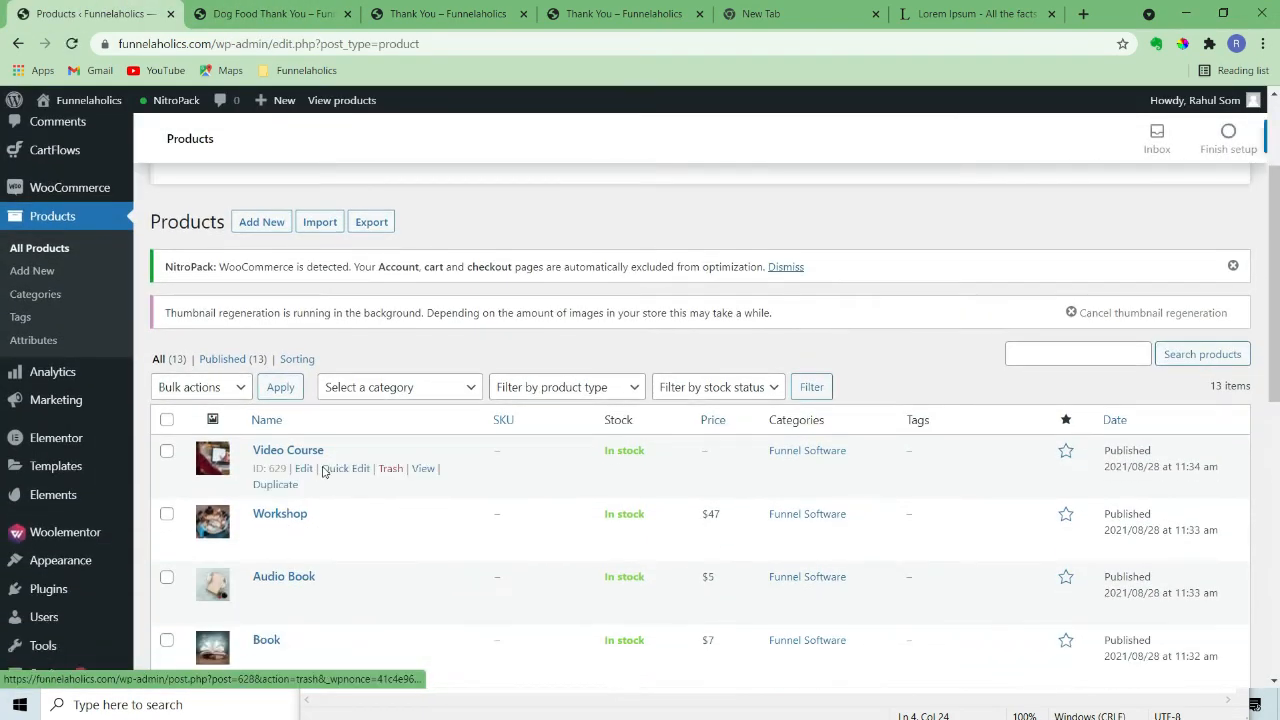
{"action": "left_click", "coordinate": [304, 304]}
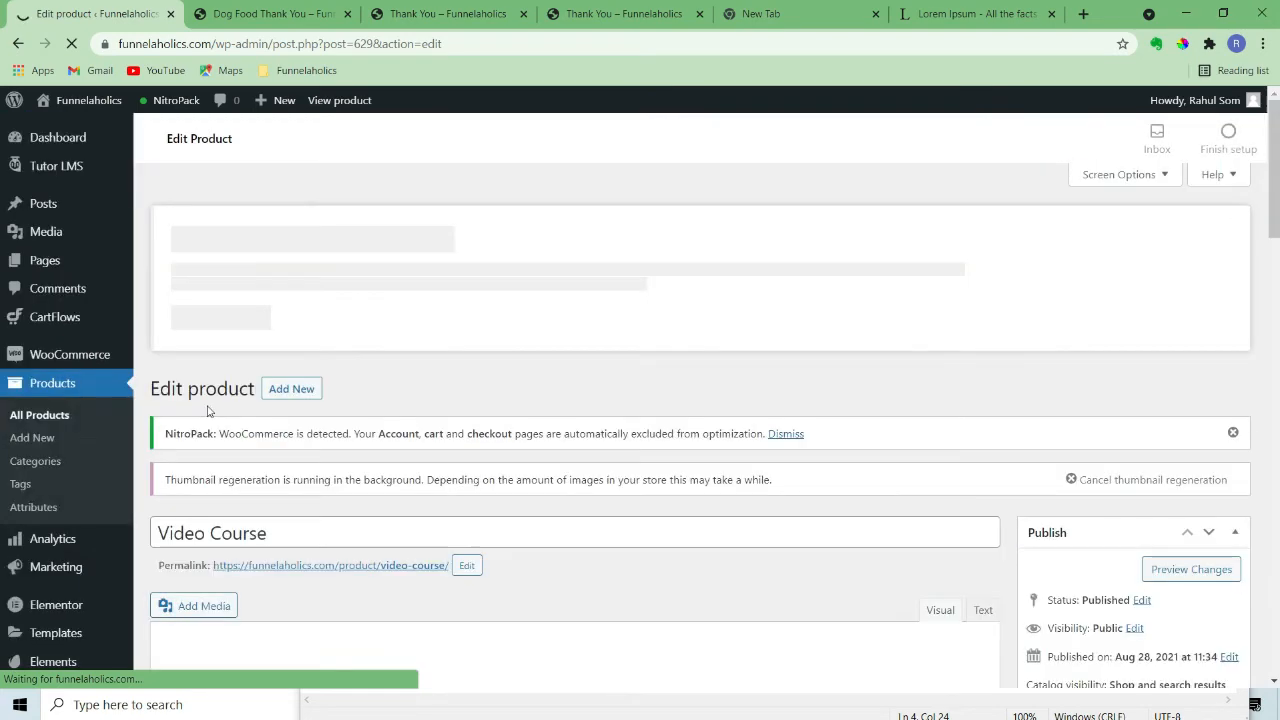
Set the Video Course product's regular price to 27 and update the product
{"action": "scroll", "coordinate": [563, 380], "scroll_direction": "down", "scroll_amount": 10}
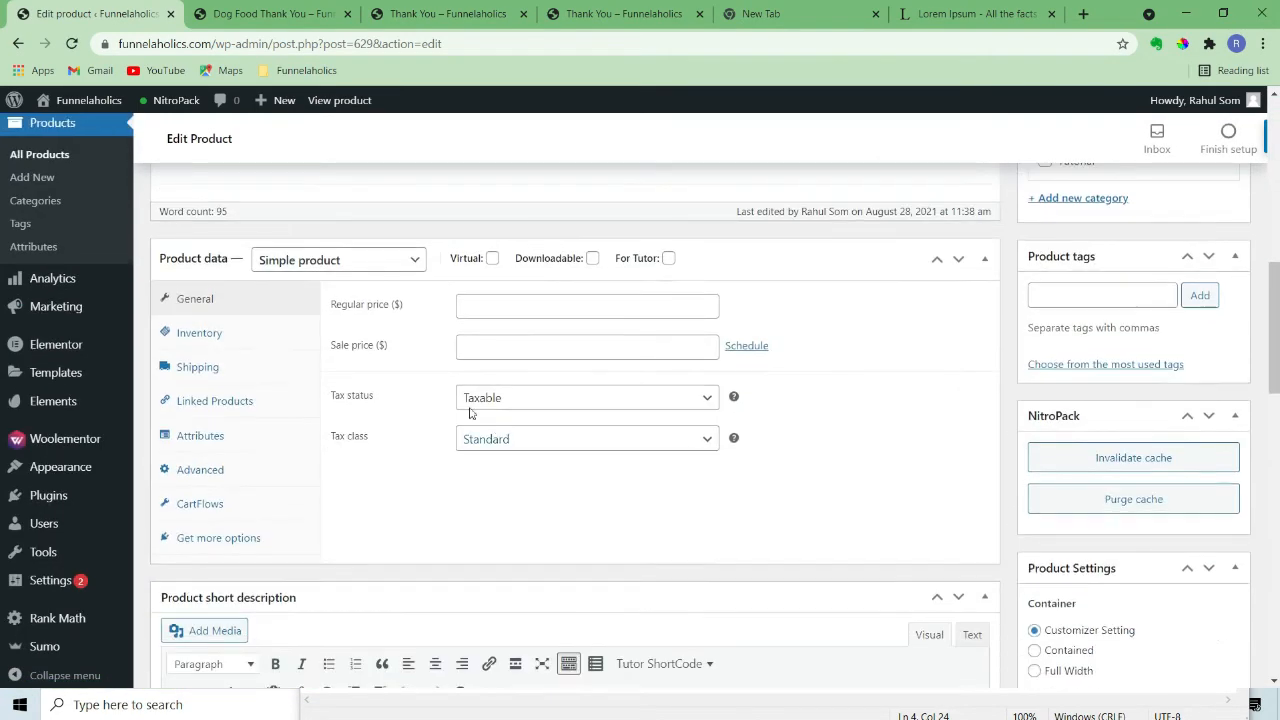
{"action": "left_click", "coordinate": [493, 303]}
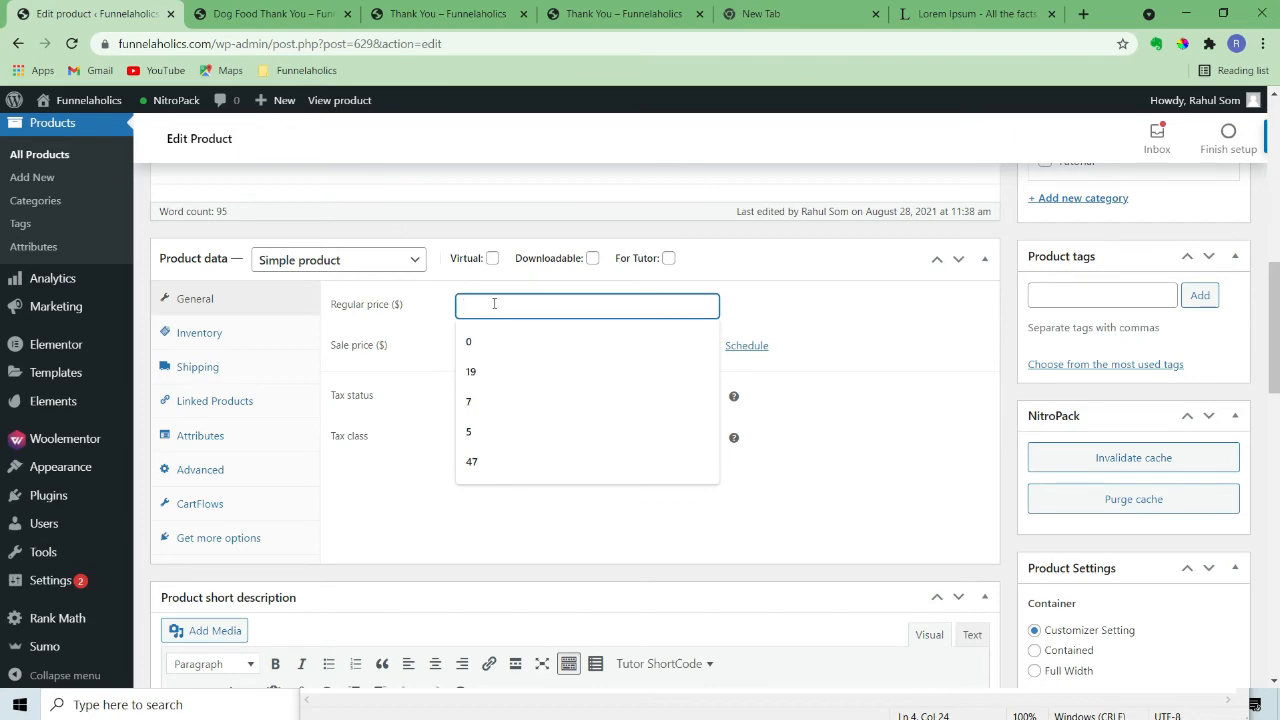
{"action": "type", "text": "27"}
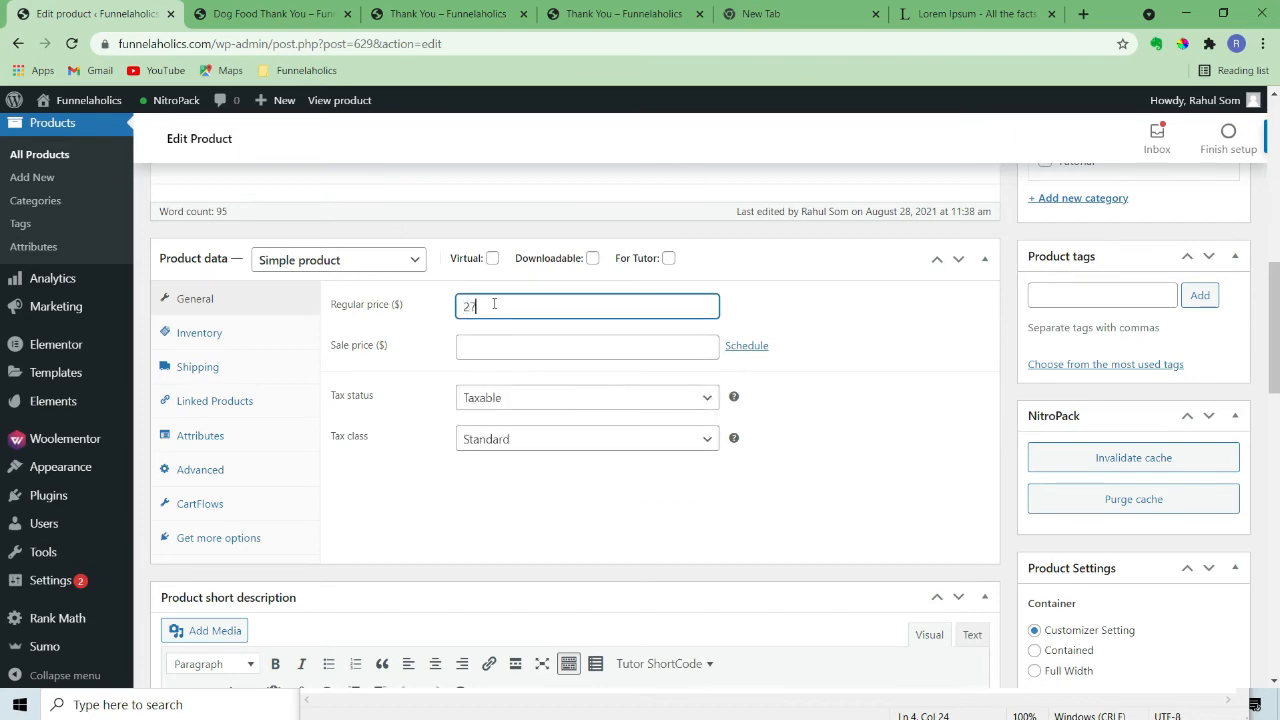
{"action": "scroll", "coordinate": [905, 440], "scroll_direction": "up", "scroll_amount": 3}
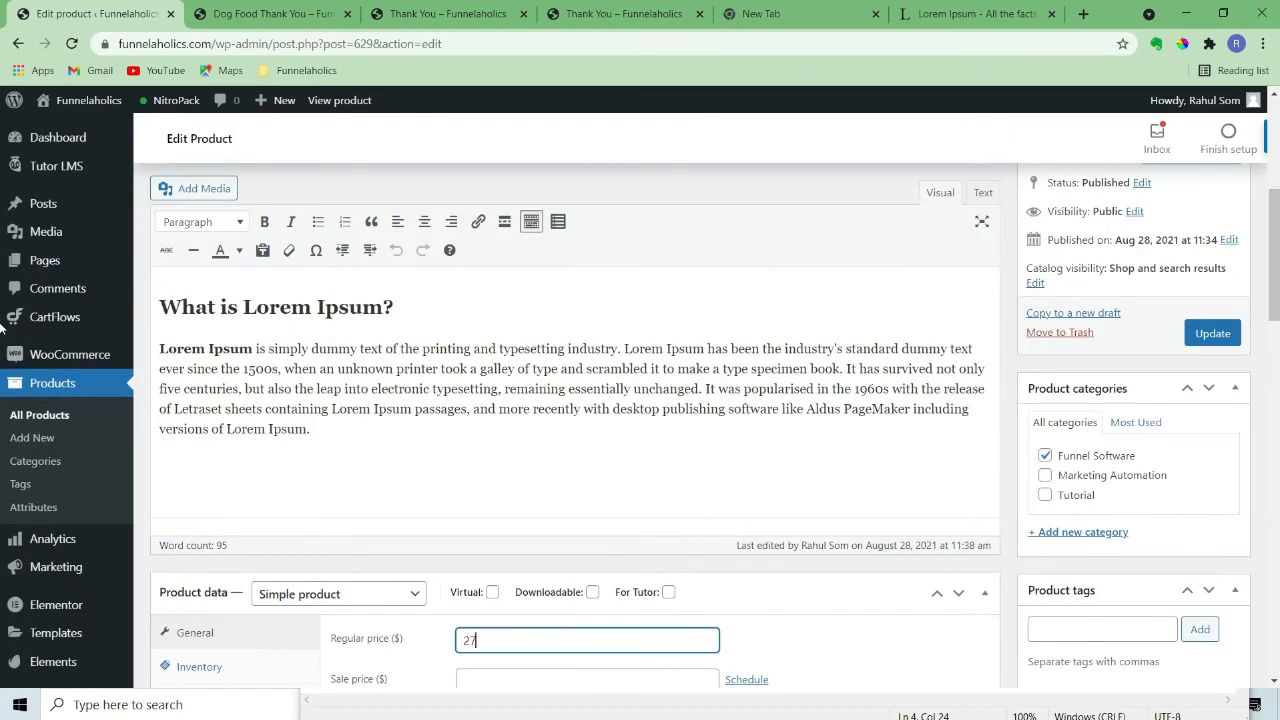
{"action": "left_click", "coordinate": [1211, 336]}
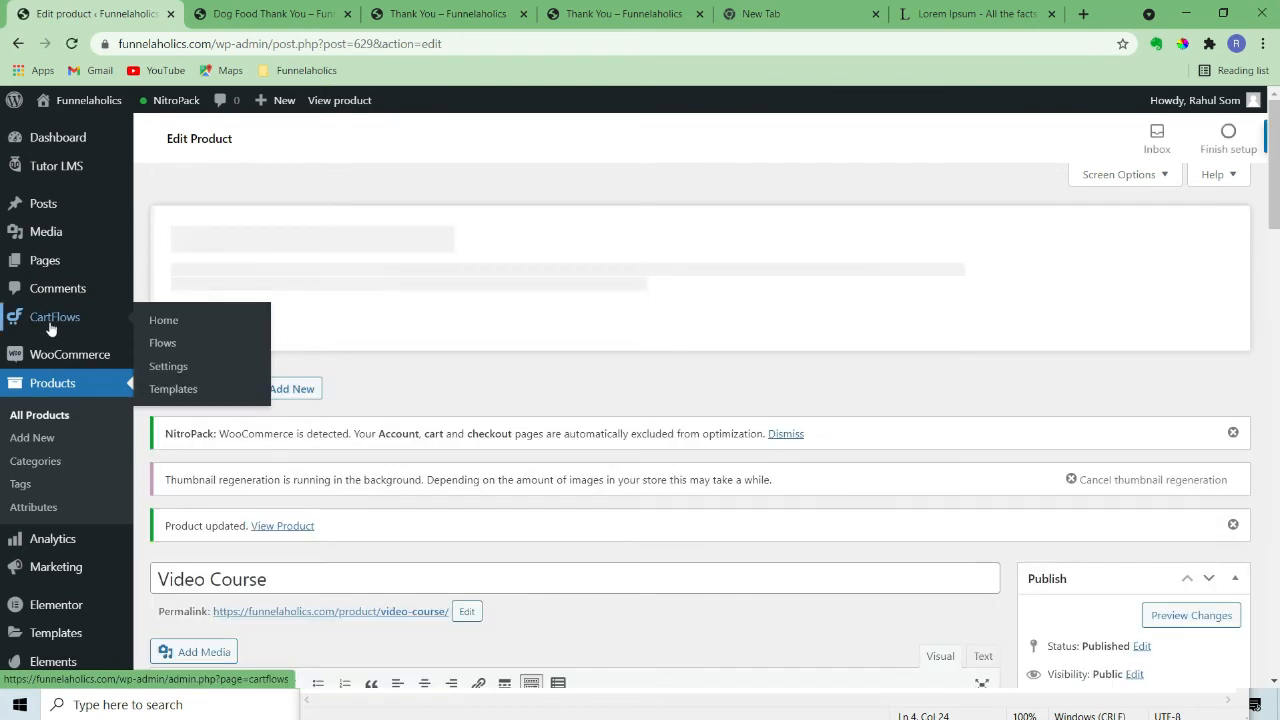
Open the Book Funnel's Checkout Page step from the CartFlows flows and load it in the Elementor editor
{"action": "left_click", "coordinate": [50, 322]}
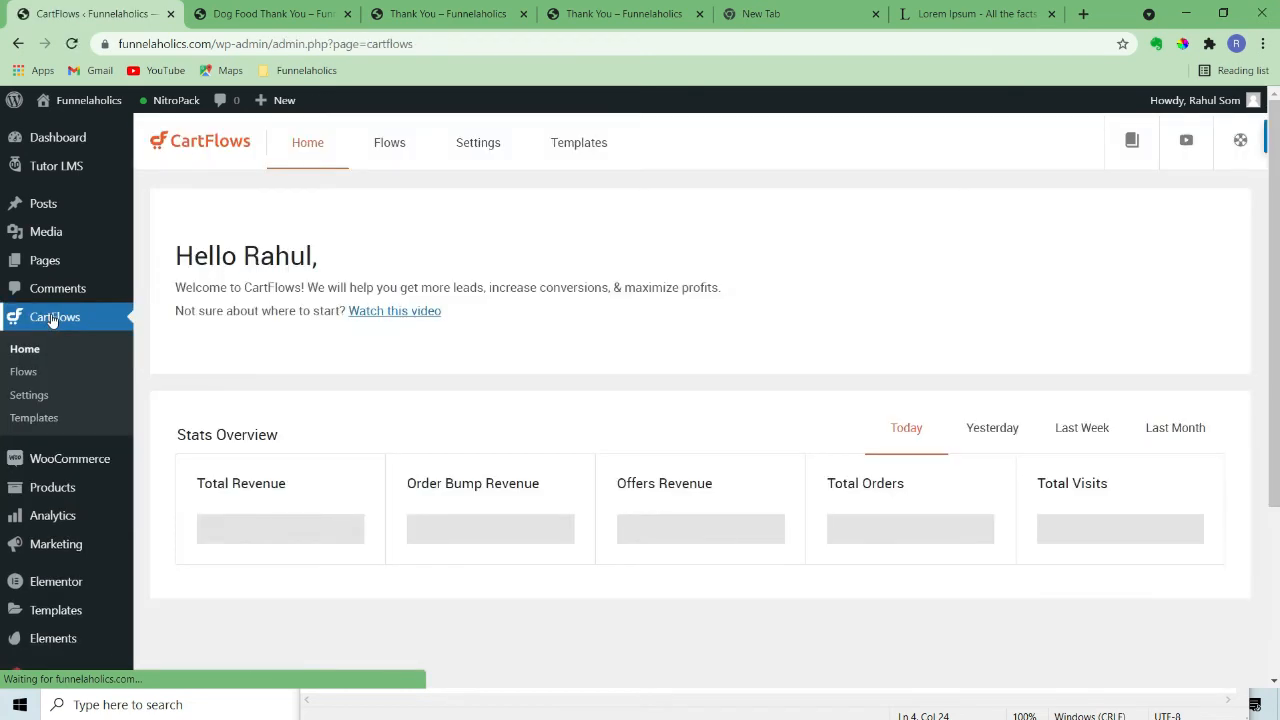
{"action": "left_click", "coordinate": [403, 140]}
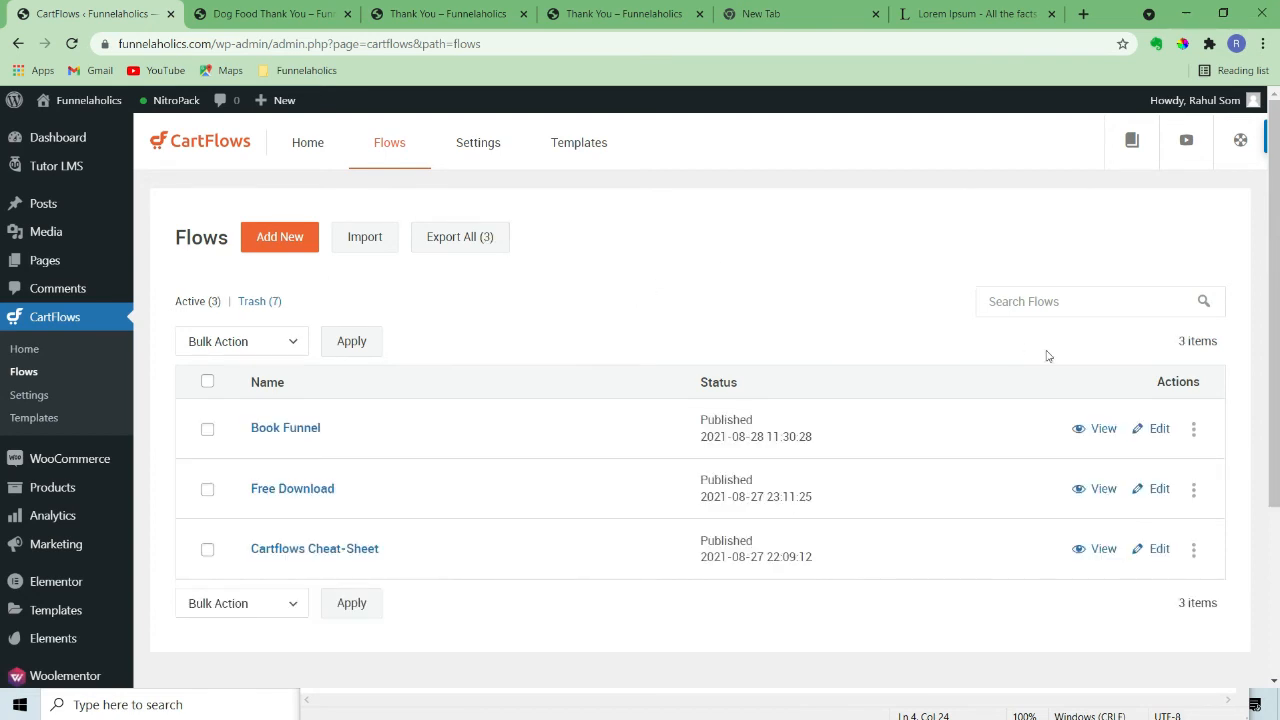
{"action": "left_click", "coordinate": [1158, 429]}
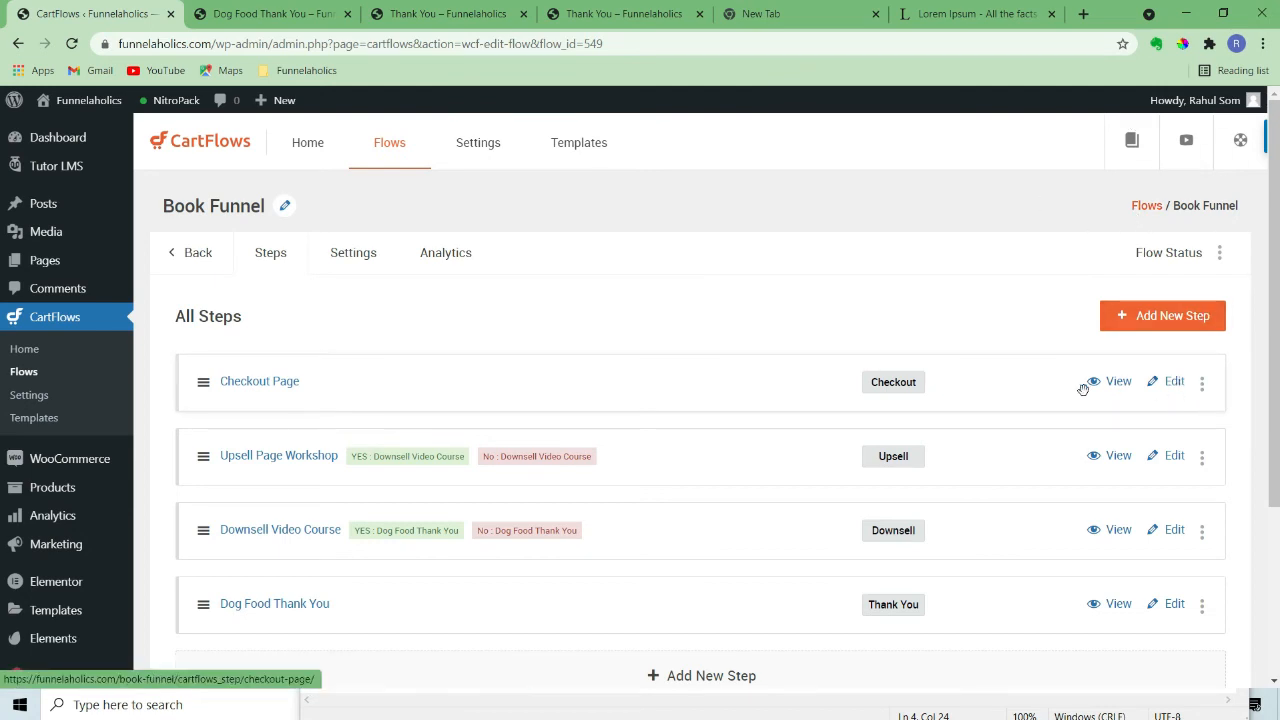
{"action": "left_click", "coordinate": [1172, 384]}
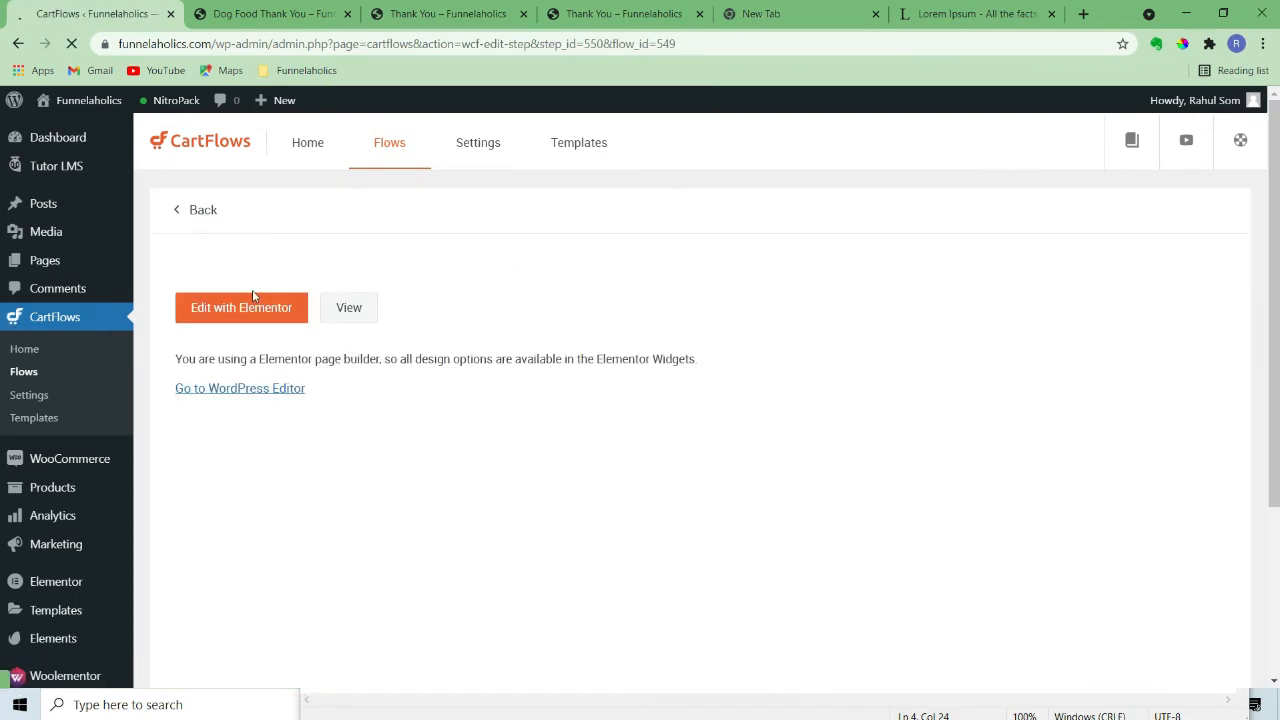
{"action": "left_click", "coordinate": [230, 314]}
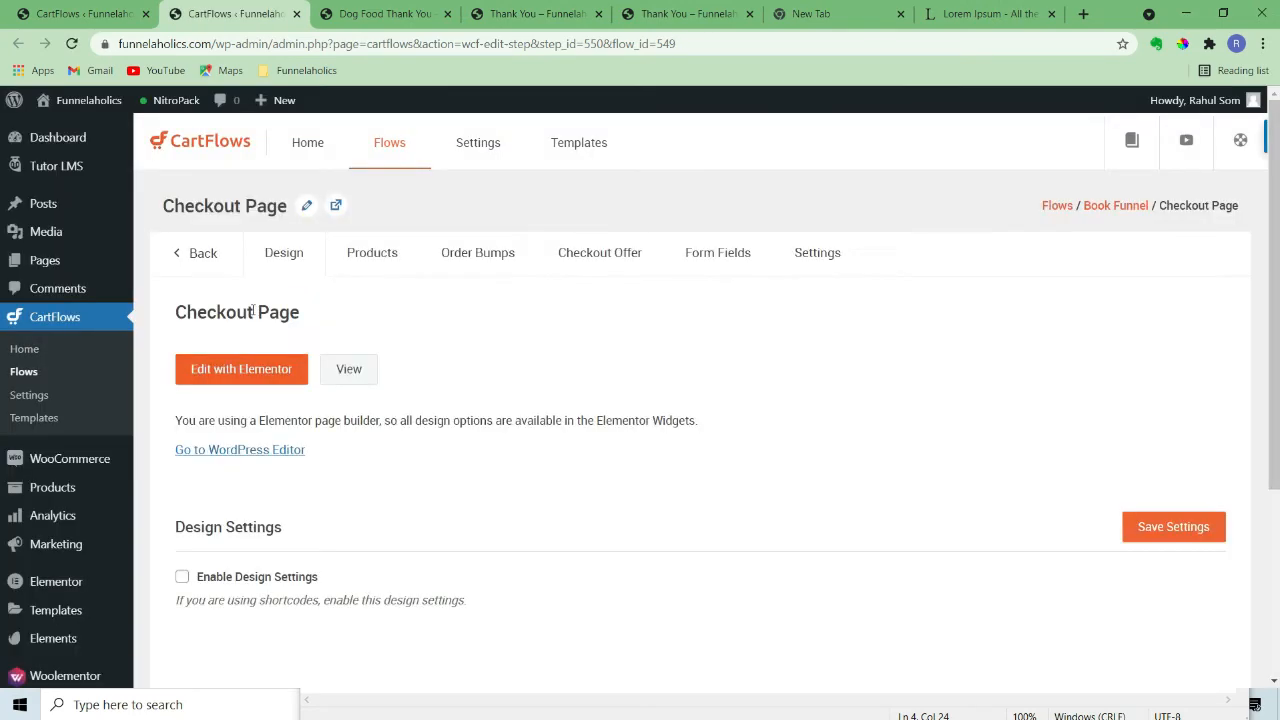
{"action": "left_click", "coordinate": [252, 311]}
{"action": "left_click", "coordinate": [248, 369]}
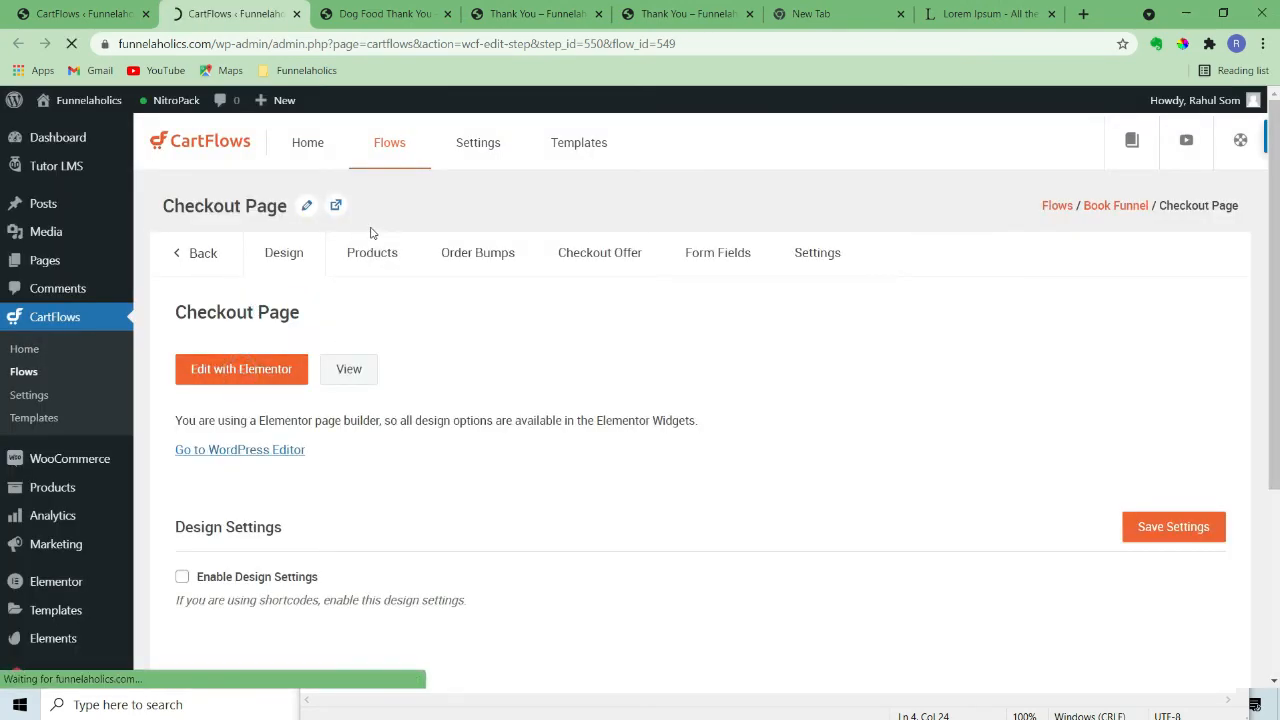
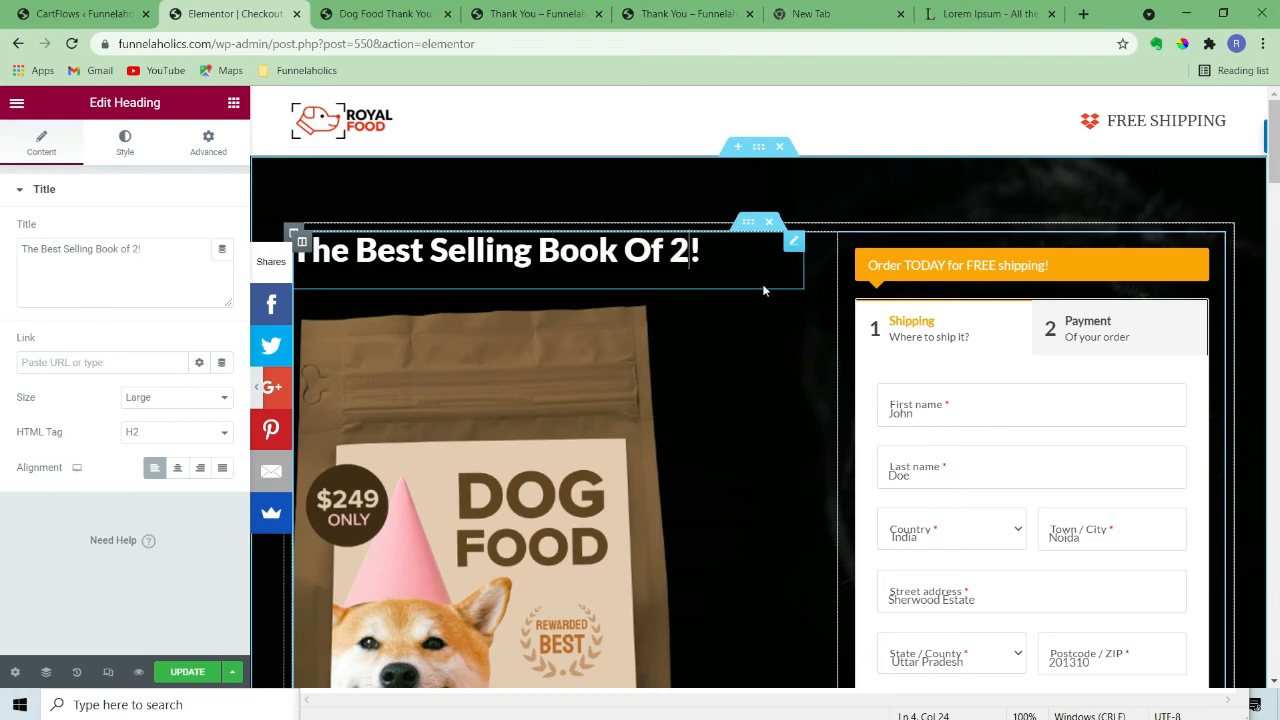
Complete the heading as "The Best Selling Book of 2021!" and replace the dog food image below it with 2-1.jpg from the media library
{"action": "type", "text": "021"}
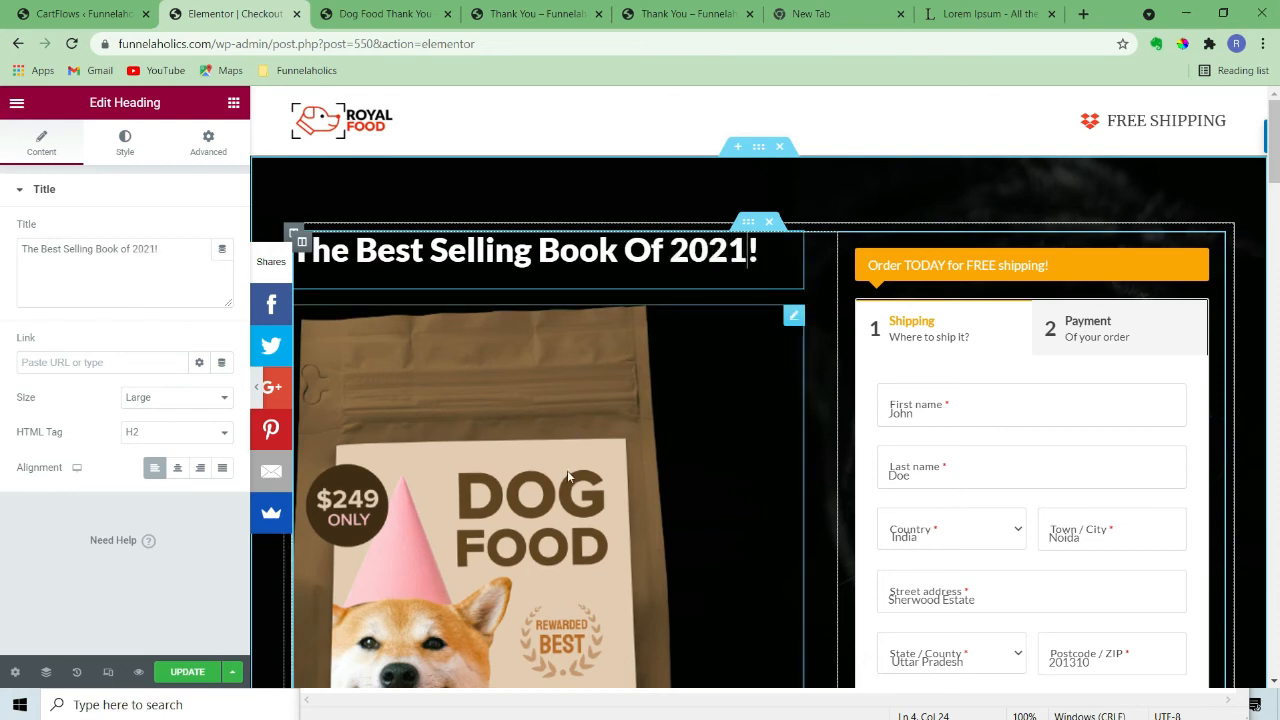
{"action": "scroll", "coordinate": [585, 303], "scroll_direction": "down", "scroll_amount": 3}
{"action": "left_click", "coordinate": [630, 343]}
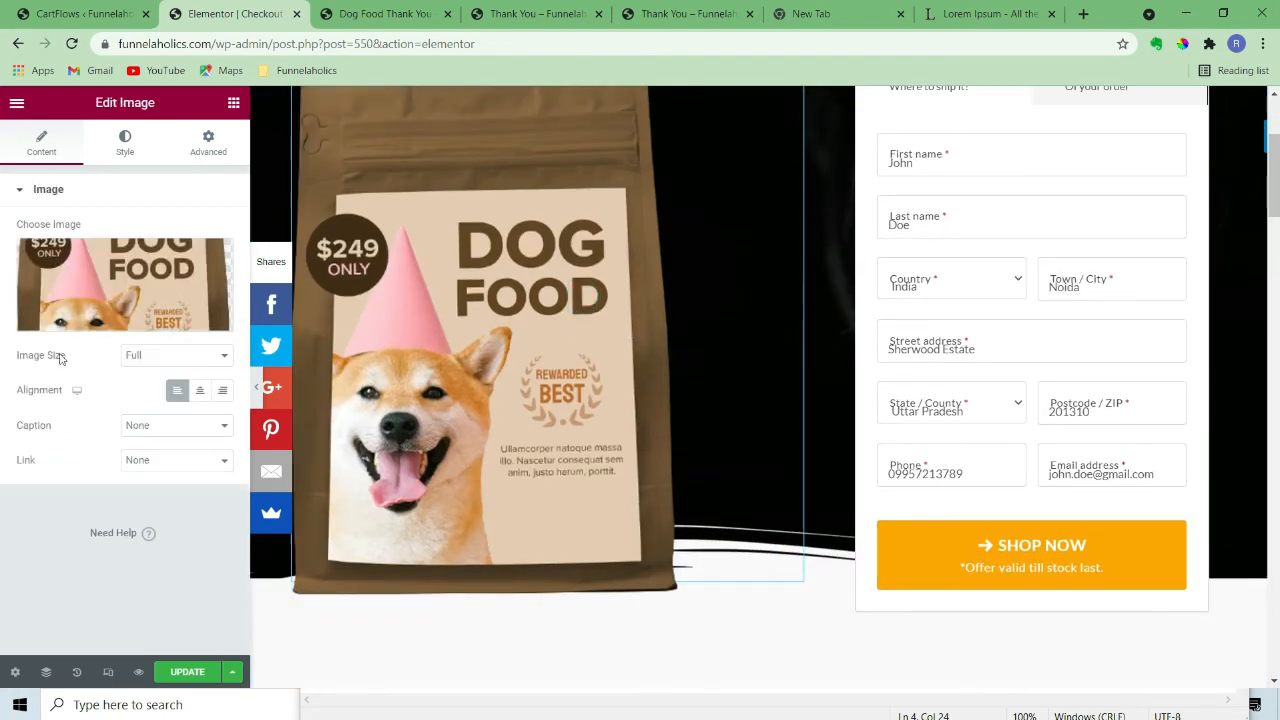
{"action": "left_click", "coordinate": [215, 256]}
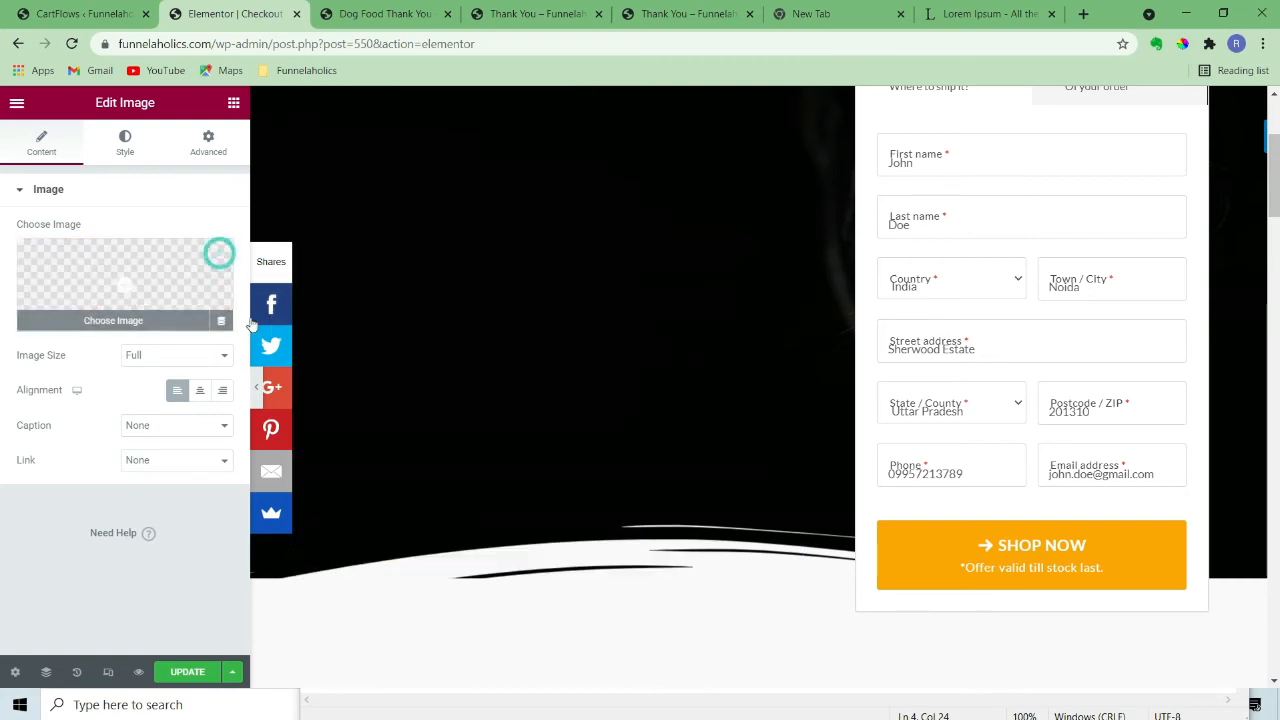
{"action": "left_click", "coordinate": [145, 292]}
{"action": "left_click", "coordinate": [232, 180]}
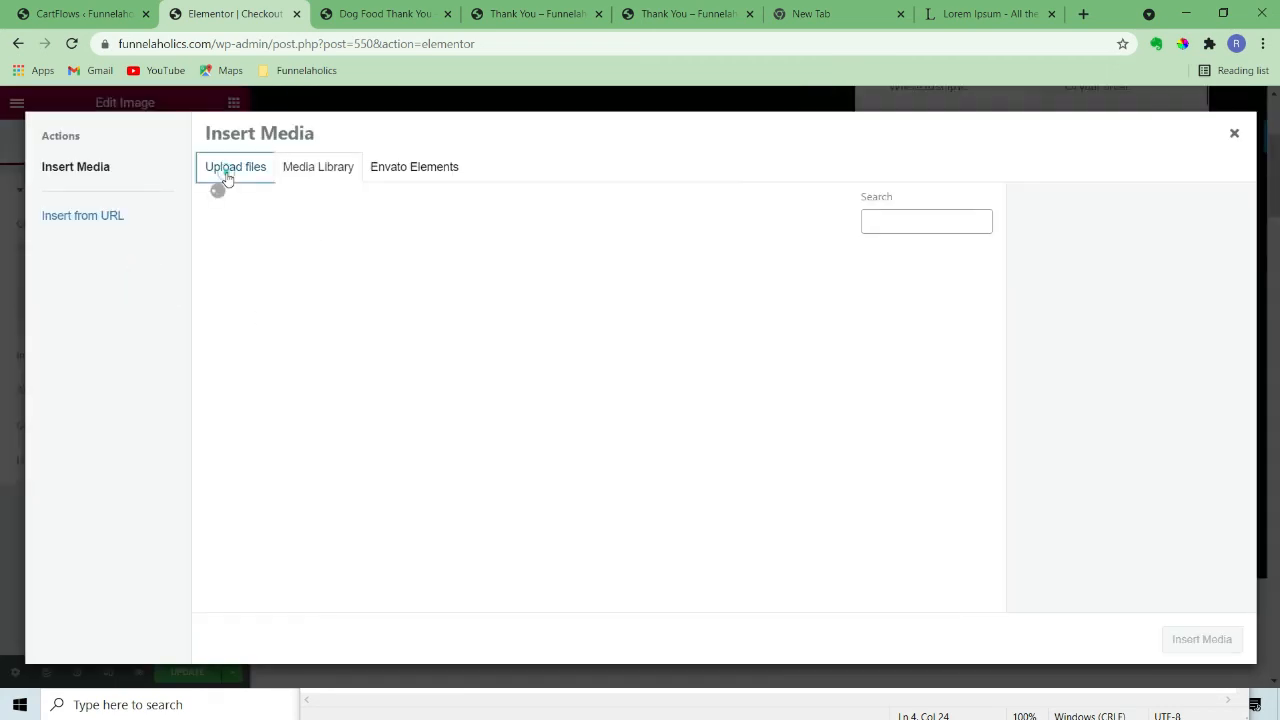
{"action": "left_click", "coordinate": [335, 172]}
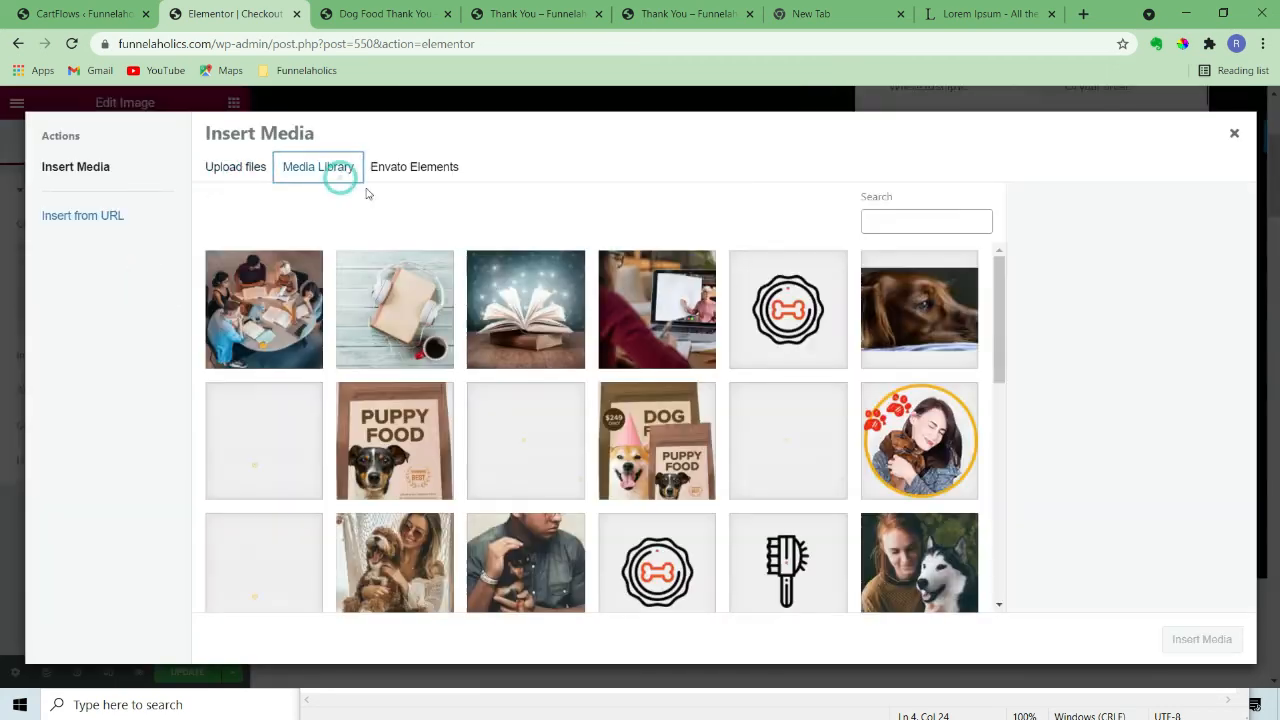
{"action": "left_click", "coordinate": [410, 344]}
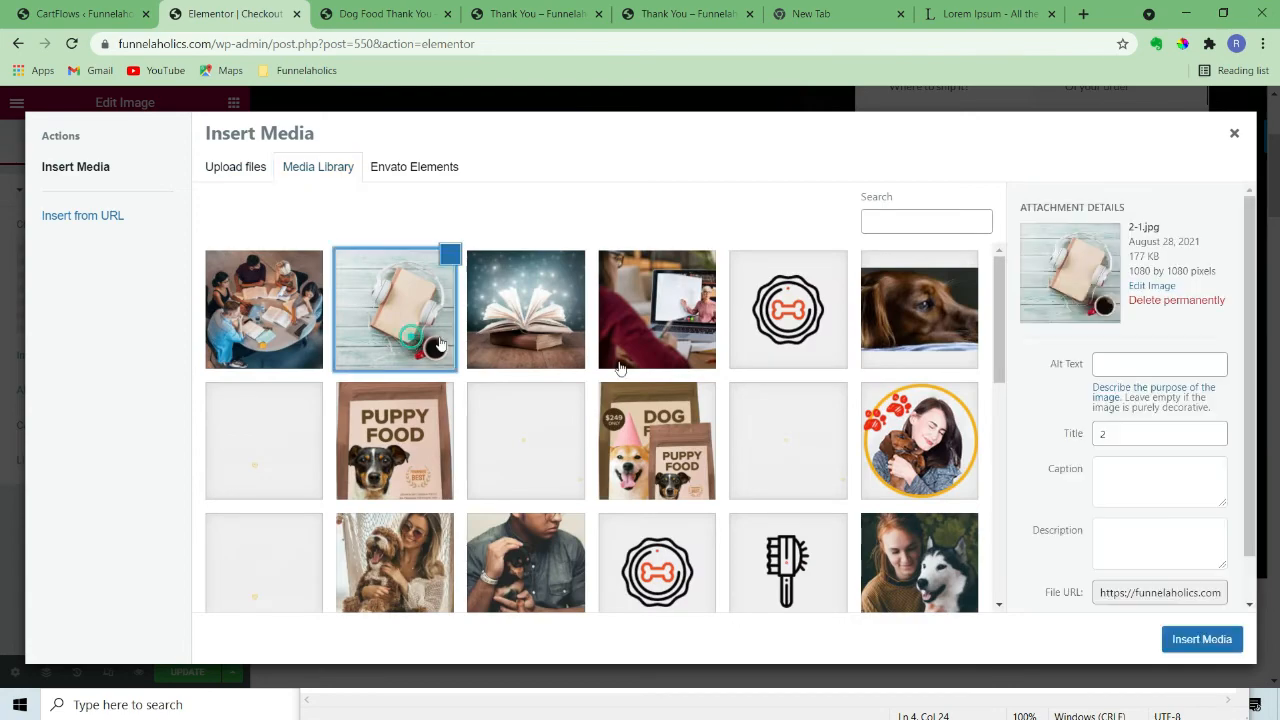
{"action": "left_click", "coordinate": [1205, 648]}
Look through the remaining sections of the checkout page, return to the hero section and save the page
{"action": "scroll", "coordinate": [709, 413], "scroll_direction": "up", "scroll_amount": 3}
{"action": "scroll", "coordinate": [709, 419], "scroll_direction": "down", "scroll_amount": 10}
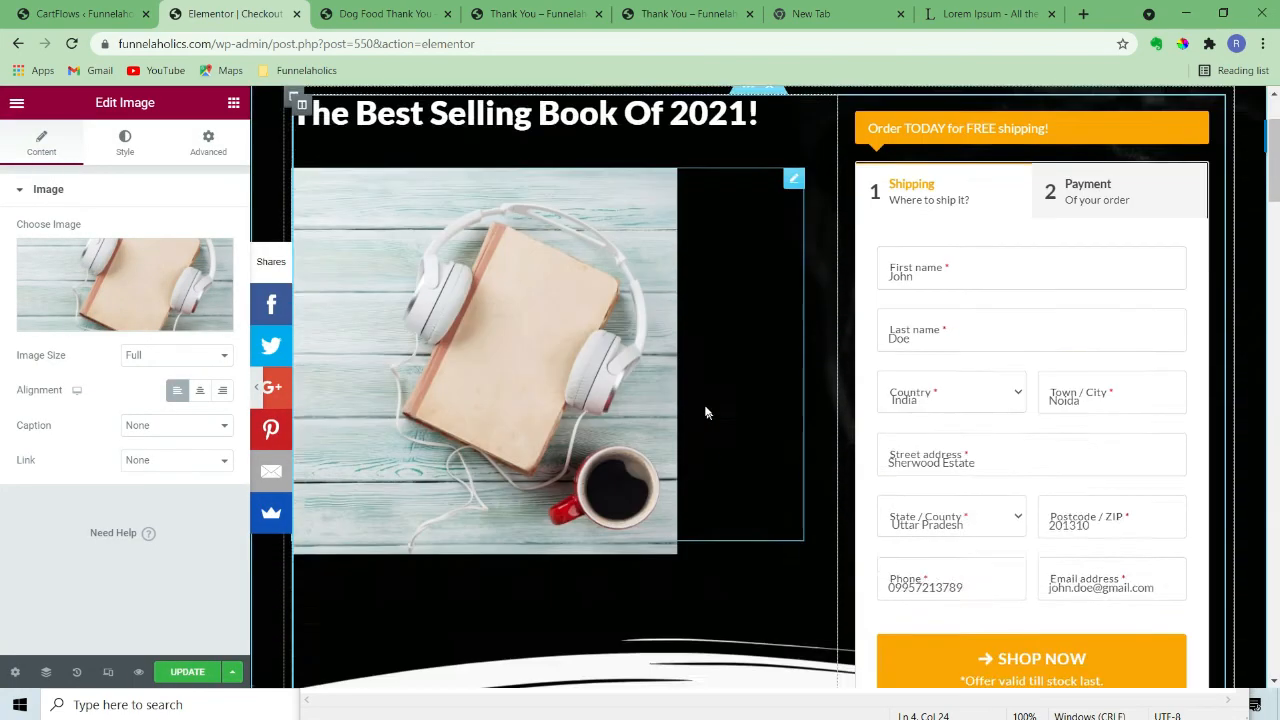
{"action": "scroll", "coordinate": [898, 470], "scroll_direction": "down", "scroll_amount": 10}
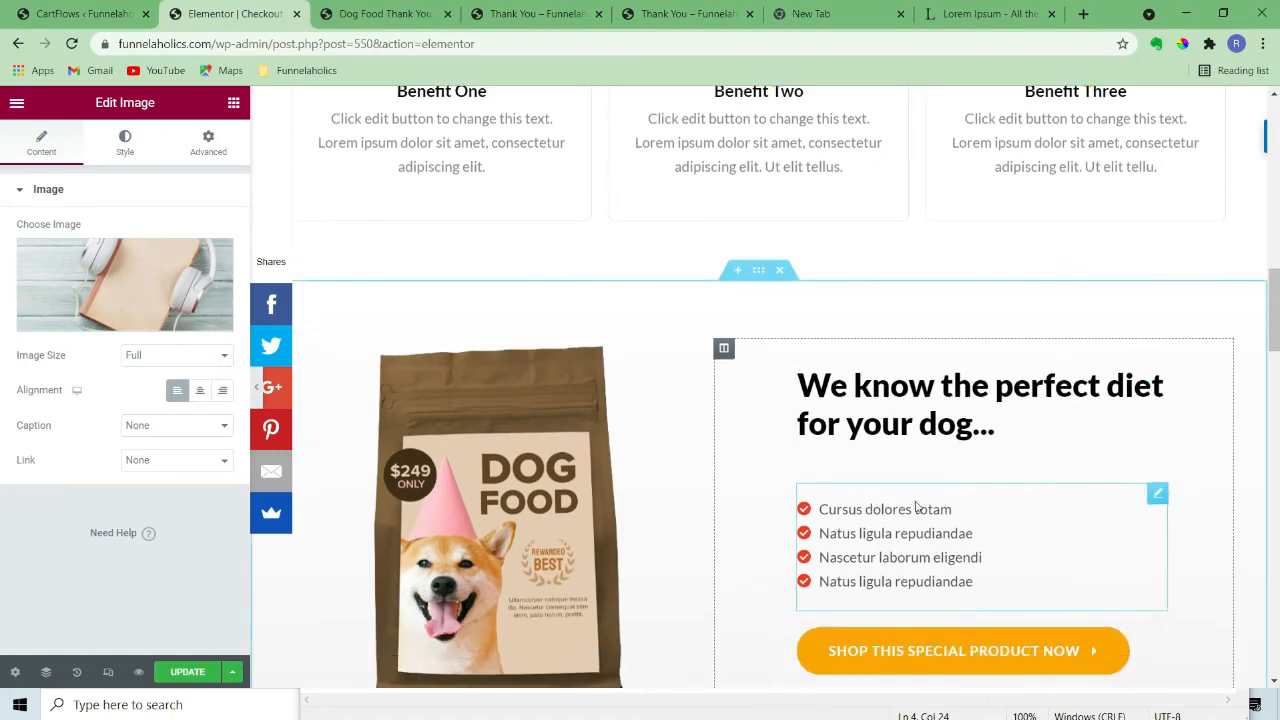
{"action": "scroll", "coordinate": [566, 455], "scroll_direction": "down", "scroll_amount": 12}
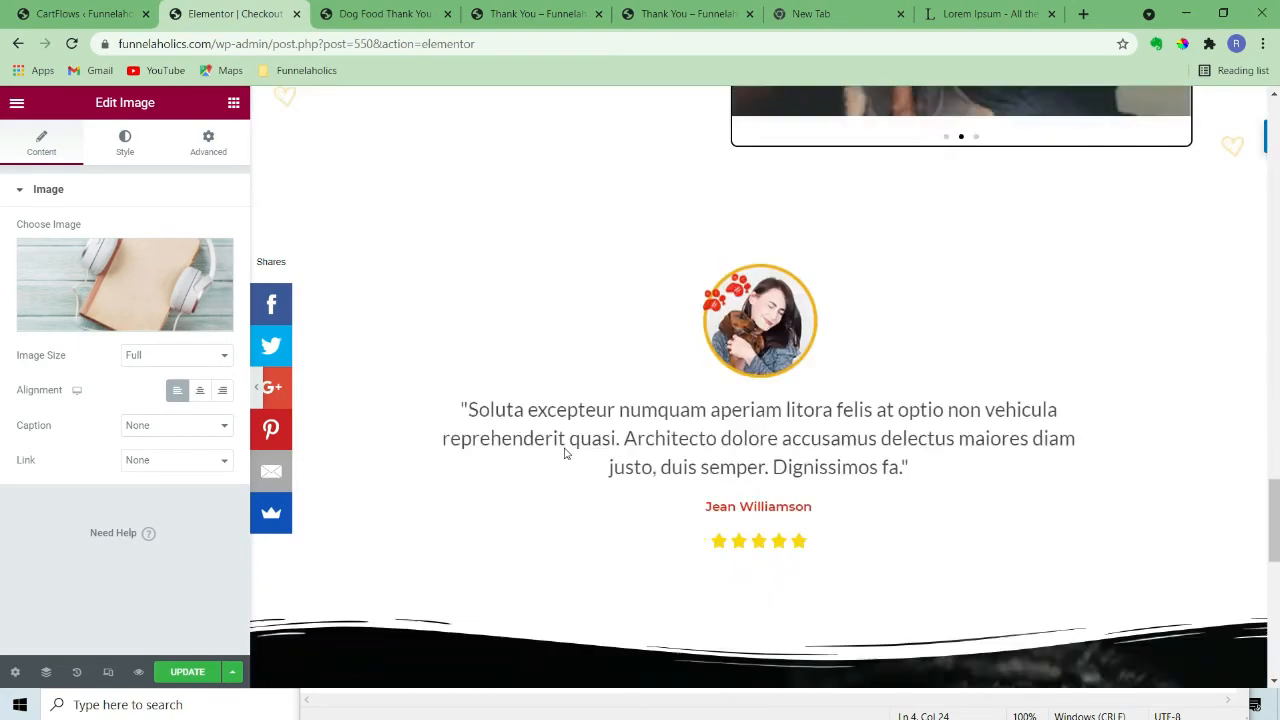
{"action": "scroll", "coordinate": [622, 414], "scroll_direction": "up", "scroll_amount": 20}
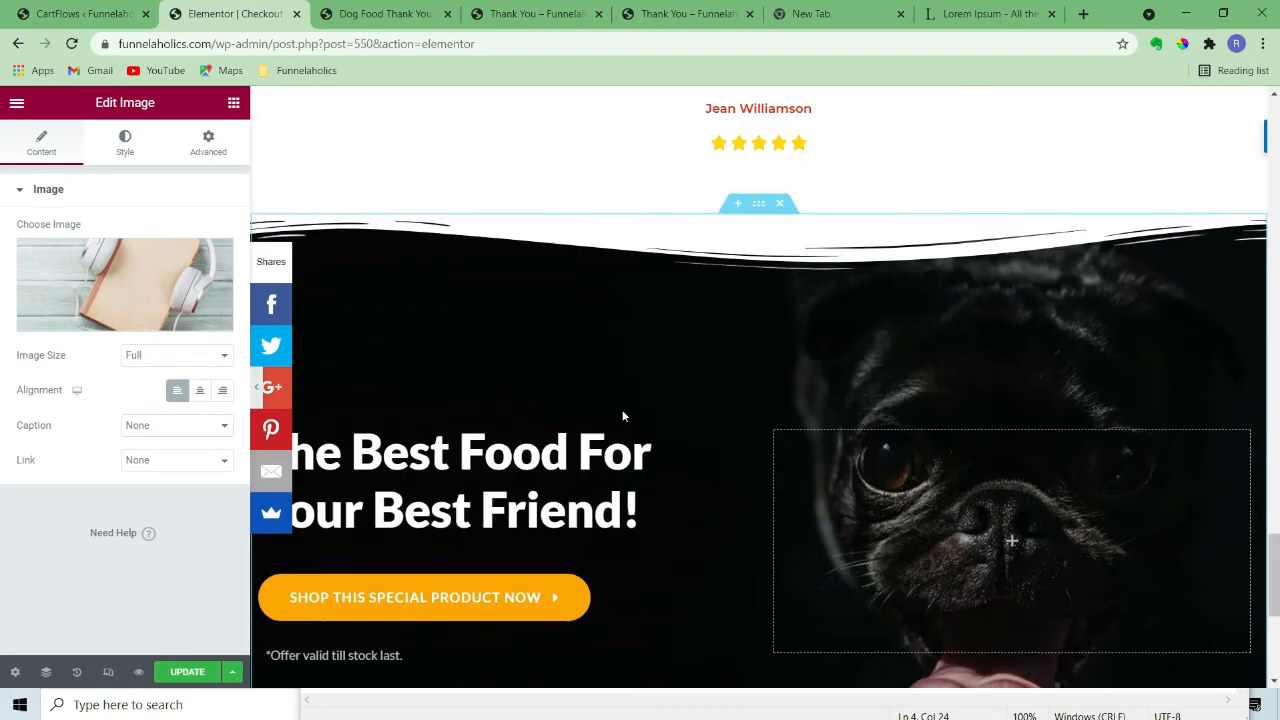
{"action": "scroll", "coordinate": [622, 410], "scroll_direction": "up", "scroll_amount": 3}
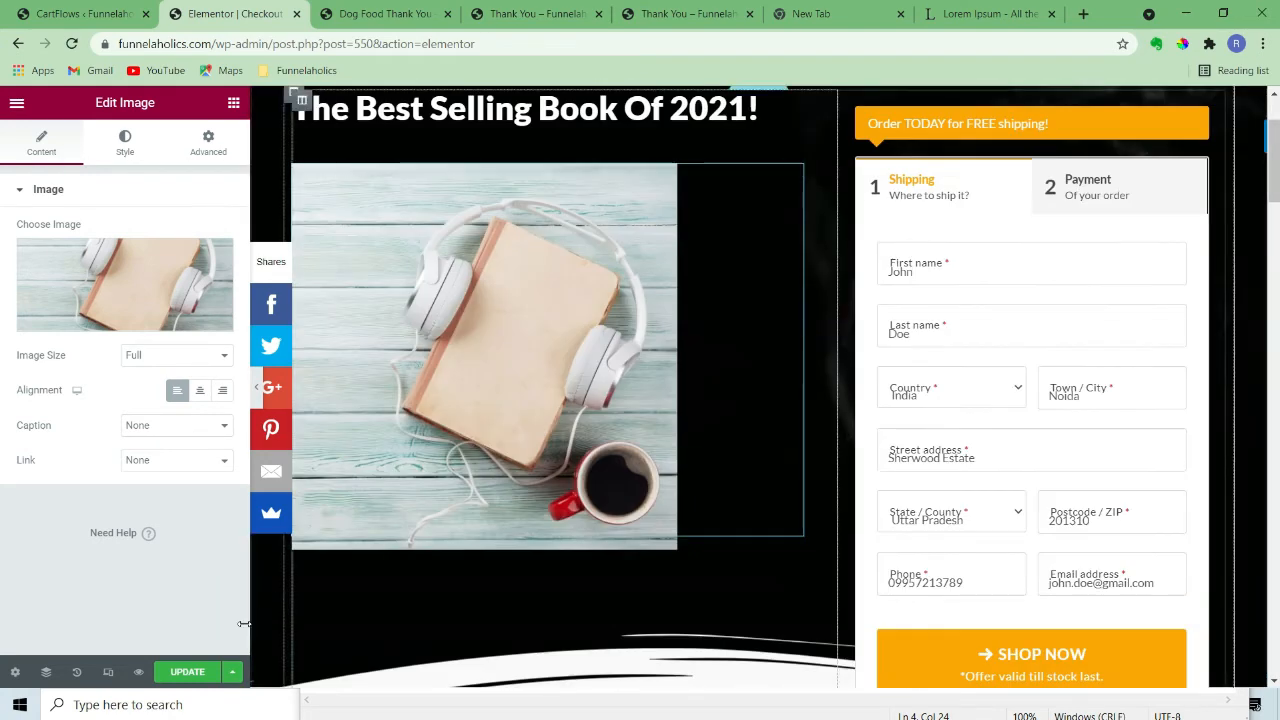
{"action": "key", "text": "ctrl+s"}
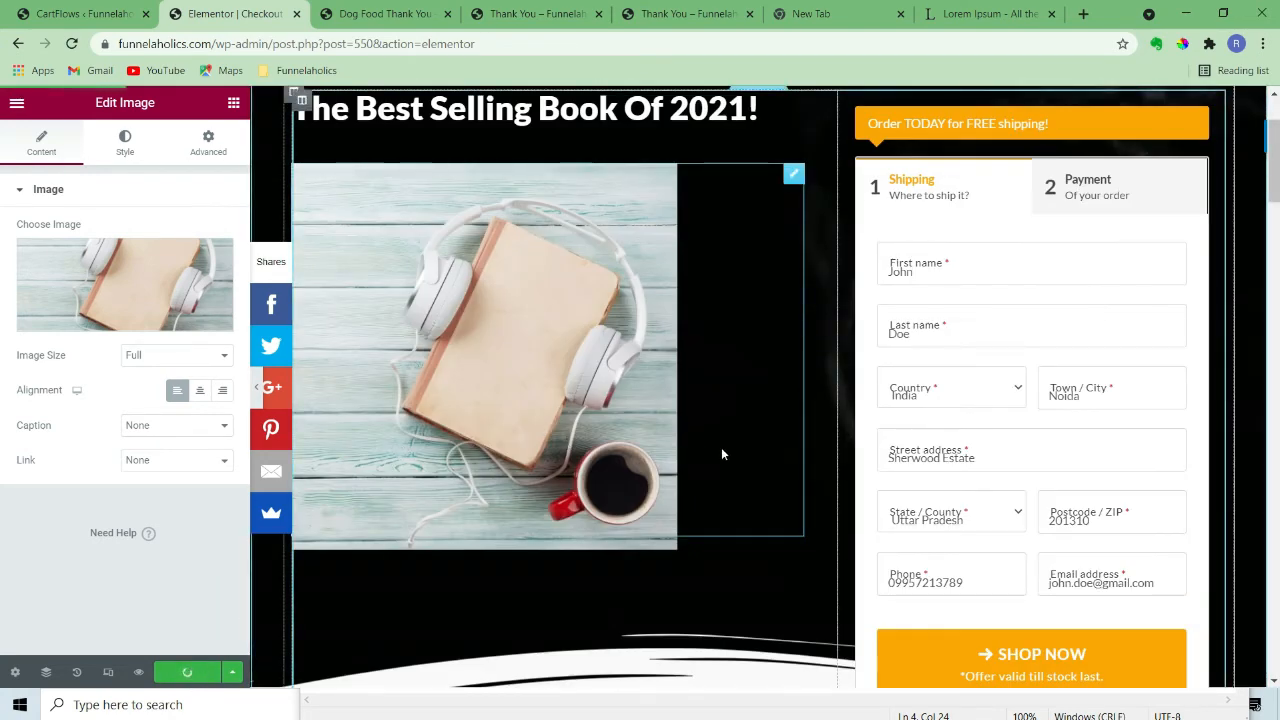
Show the Elementor widget list and collapse its widget groups from Basic through Woolementor - Pricing Table
{"action": "left_click", "coordinate": [234, 108]}
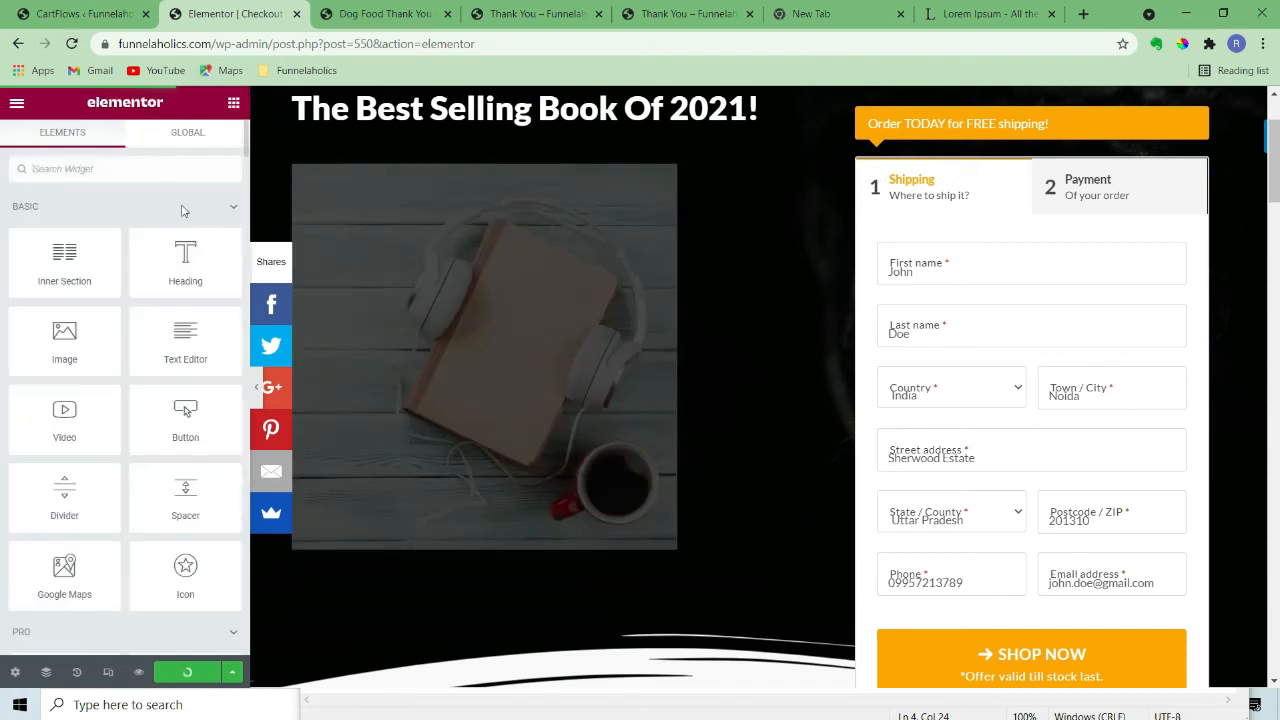
{"action": "left_click", "coordinate": [22, 206]}
{"action": "left_click", "coordinate": [41, 250]}
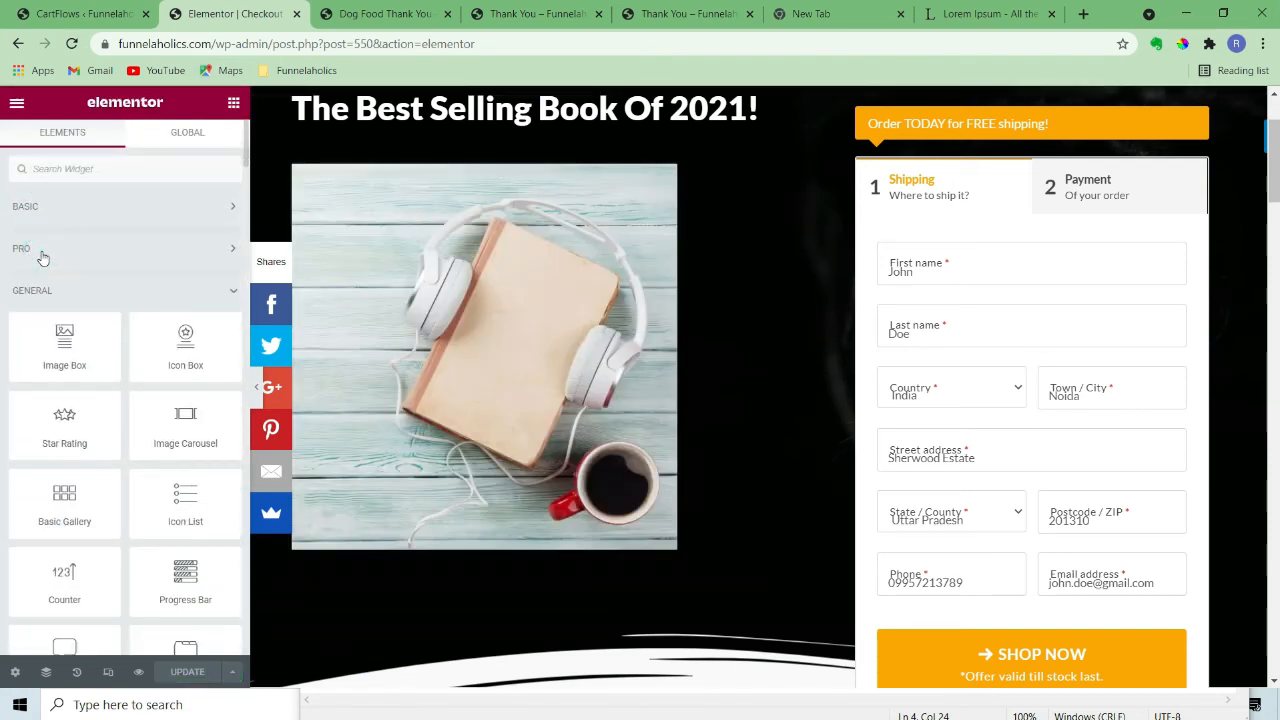
{"action": "left_click", "coordinate": [54, 292]}
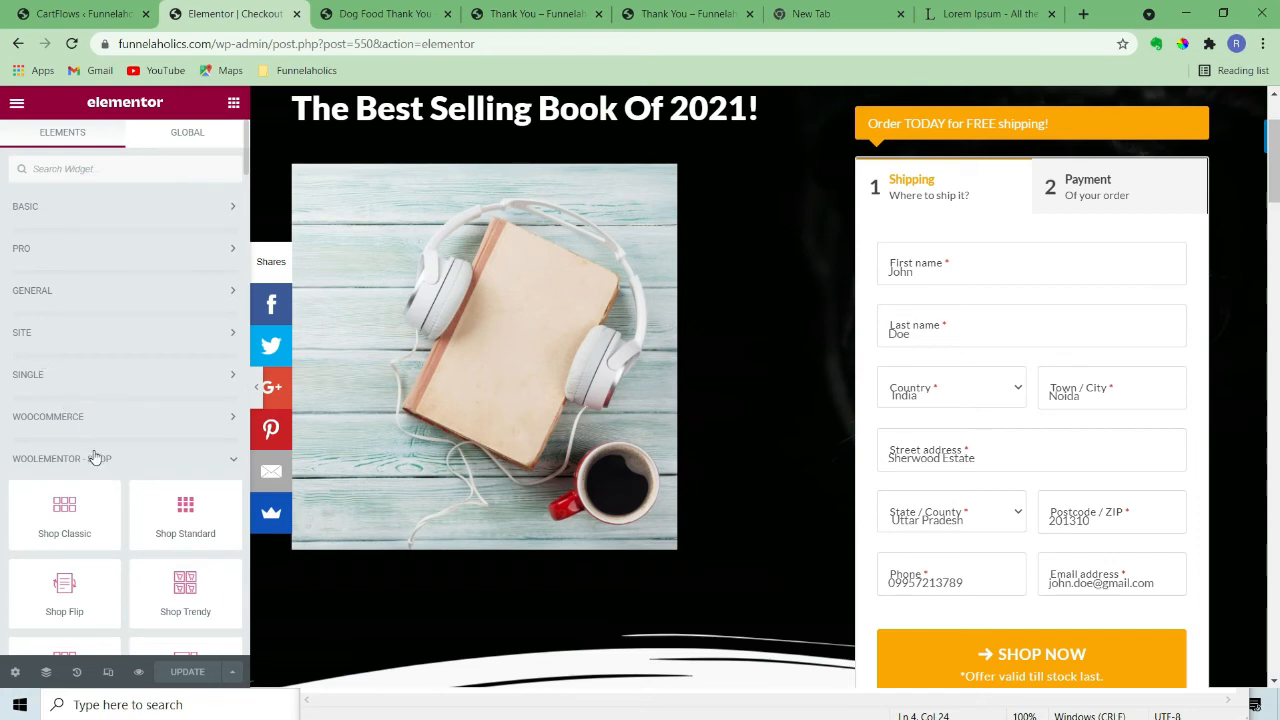
{"action": "left_click", "coordinate": [93, 459]}
{"action": "scroll", "coordinate": [114, 300], "scroll_direction": "down", "scroll_amount": 4}
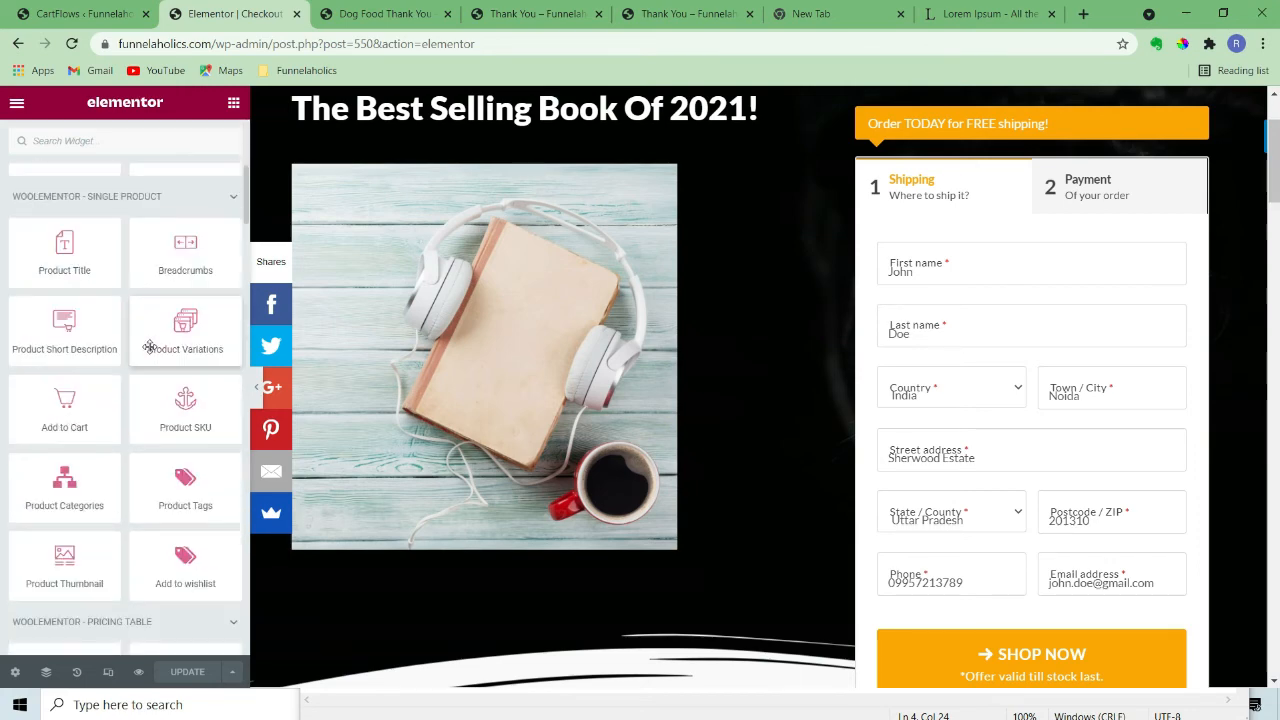
{"action": "left_click", "coordinate": [113, 214]}
{"action": "scroll", "coordinate": [114, 250], "scroll_direction": "up", "scroll_amount": 4}
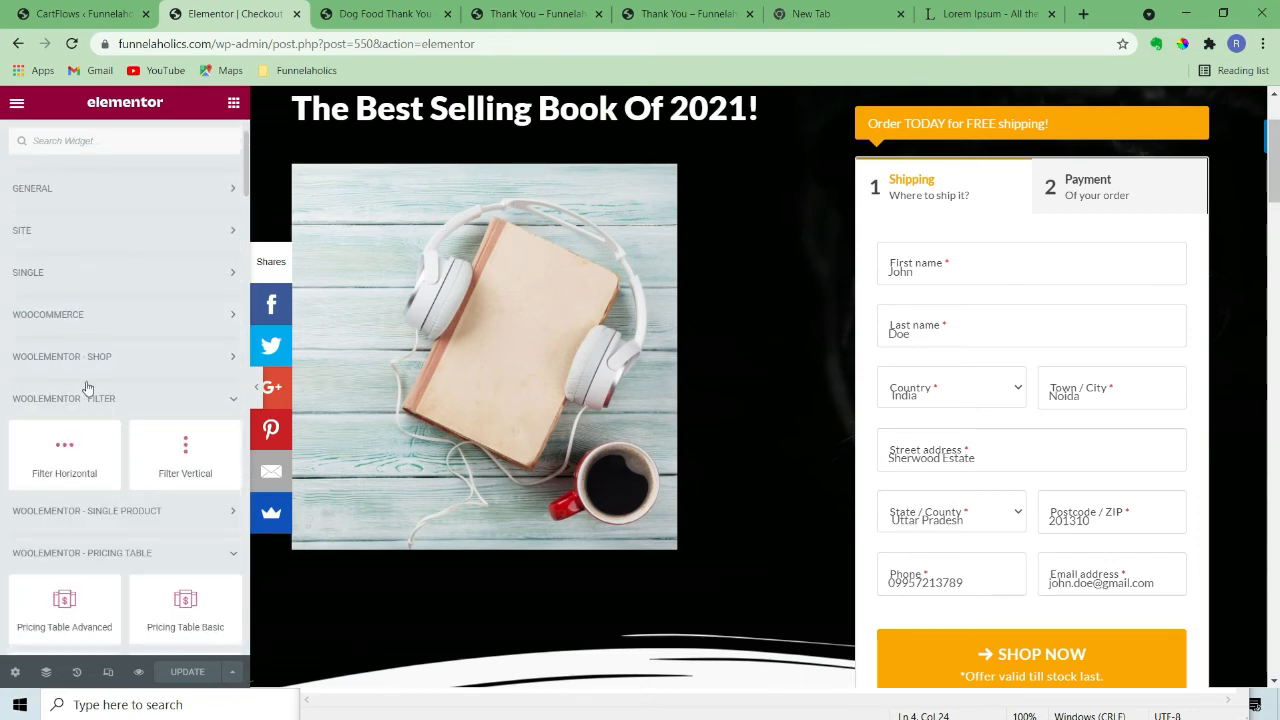
{"action": "left_click", "coordinate": [90, 398]}
{"action": "scroll", "coordinate": [128, 378], "scroll_direction": "down", "scroll_amount": 1}
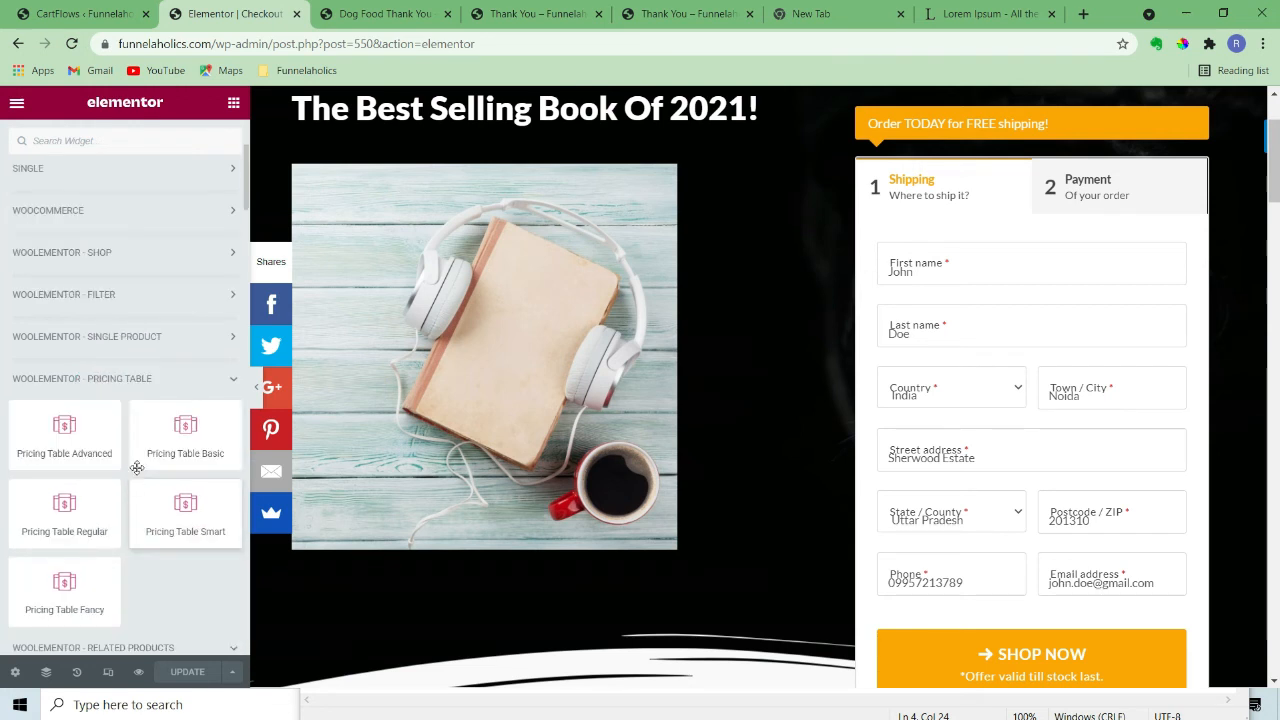
{"action": "left_click", "coordinate": [130, 378]}
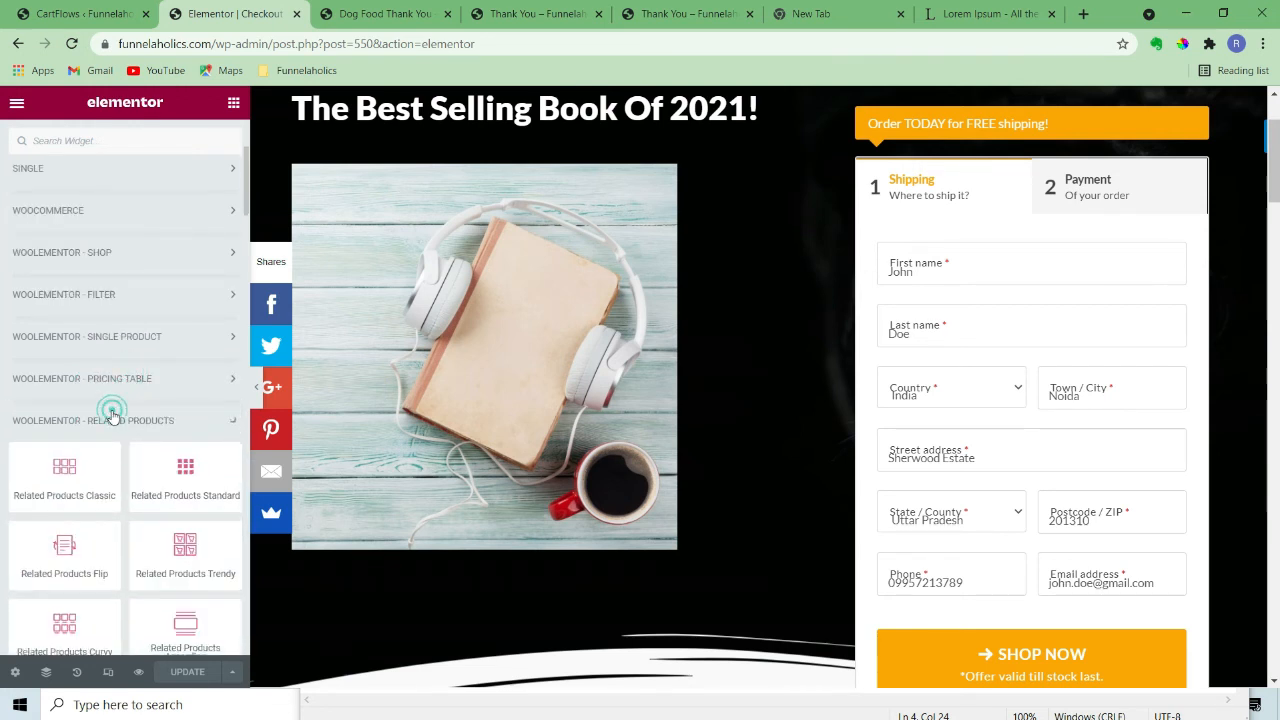
Collapse the Woolementor groups from Related Products through Others to reach the CartFlows Checkout Form widget
{"action": "left_click", "coordinate": [112, 415]}
{"action": "left_click", "coordinate": [126, 462]}
{"action": "left_click", "coordinate": [127, 508]}
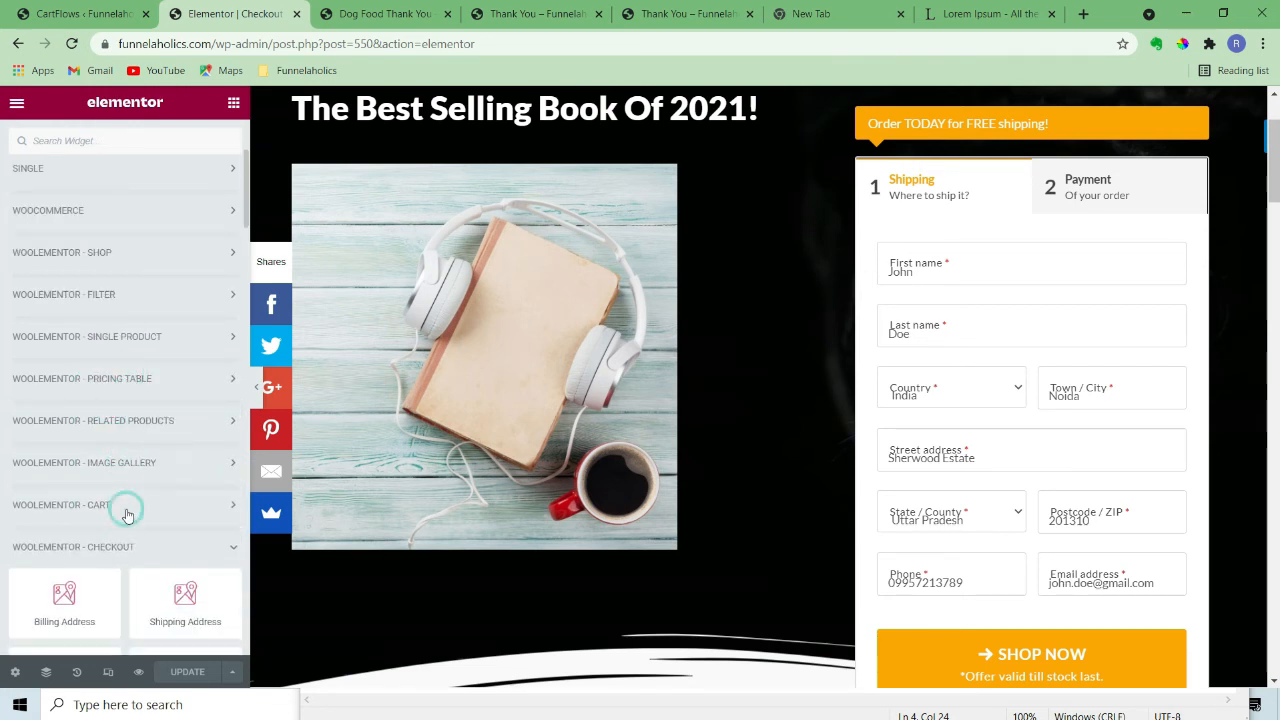
{"action": "scroll", "coordinate": [165, 375], "scroll_direction": "down", "scroll_amount": 5}
{"action": "scroll", "coordinate": [168, 381], "scroll_direction": "up", "scroll_amount": 1}
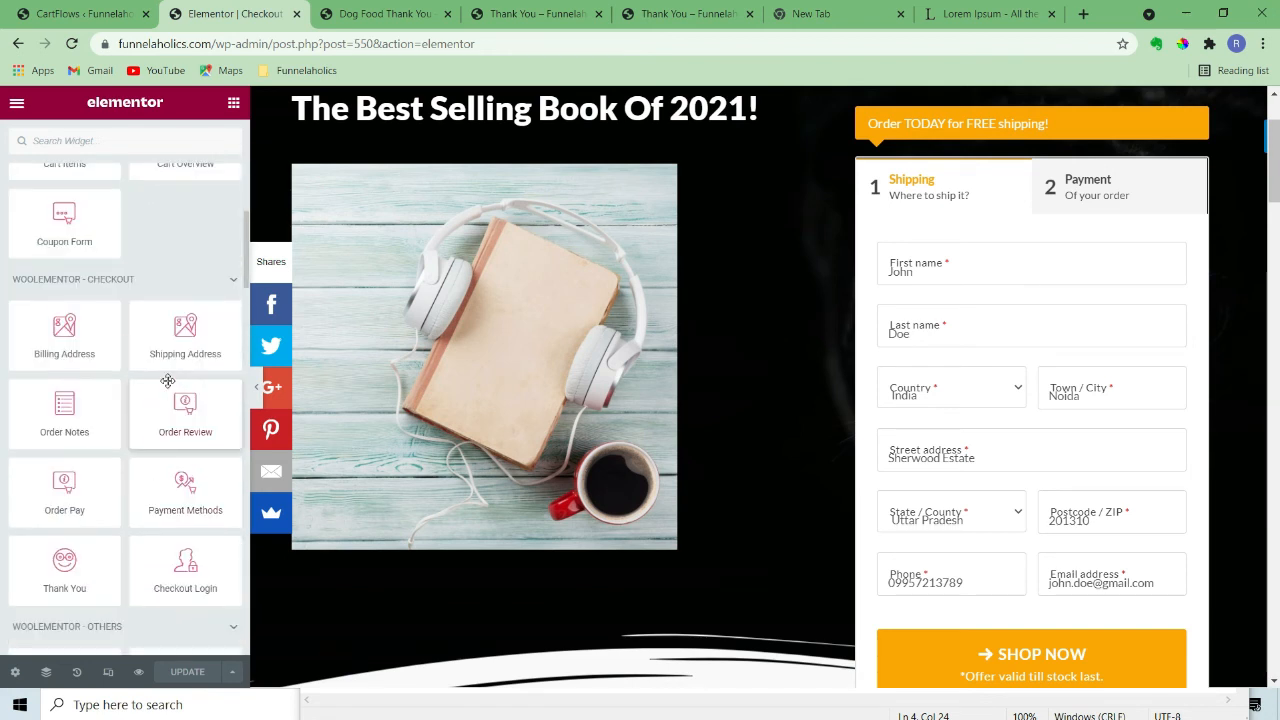
{"action": "scroll", "coordinate": [125, 330], "scroll_direction": "up", "scroll_amount": 1}
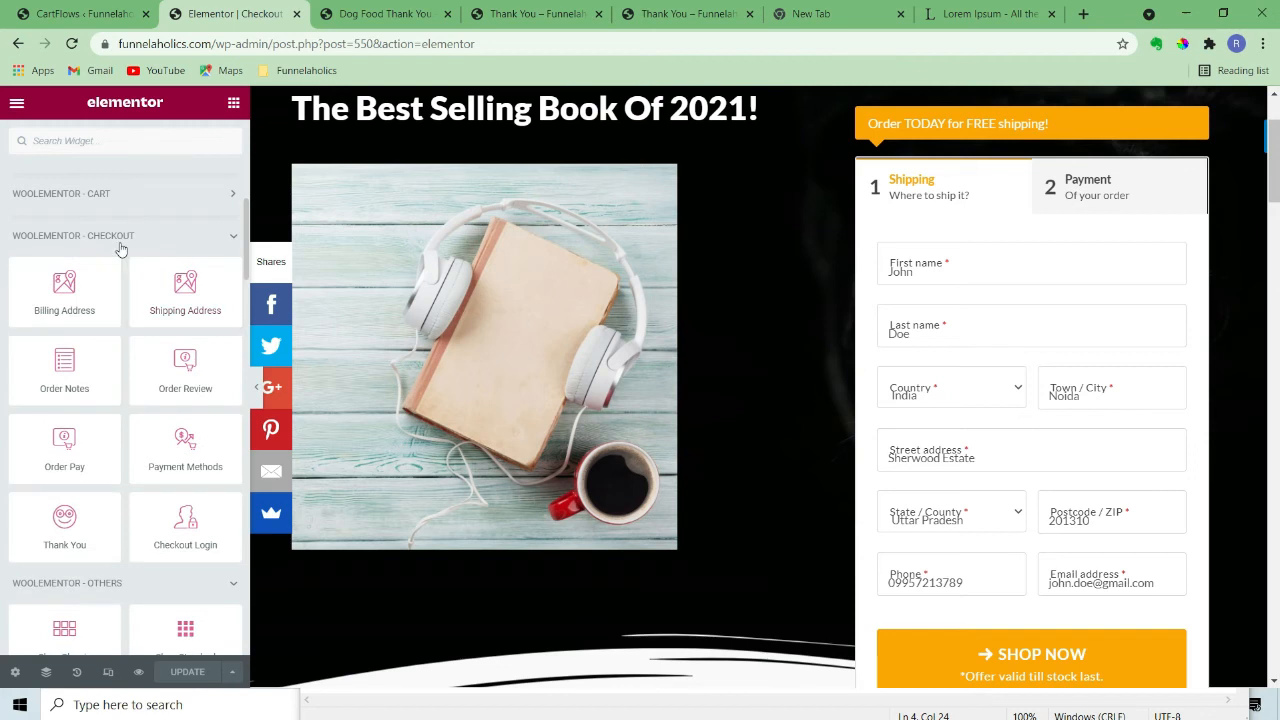
{"action": "left_click", "coordinate": [118, 236]}
{"action": "left_click", "coordinate": [106, 277]}
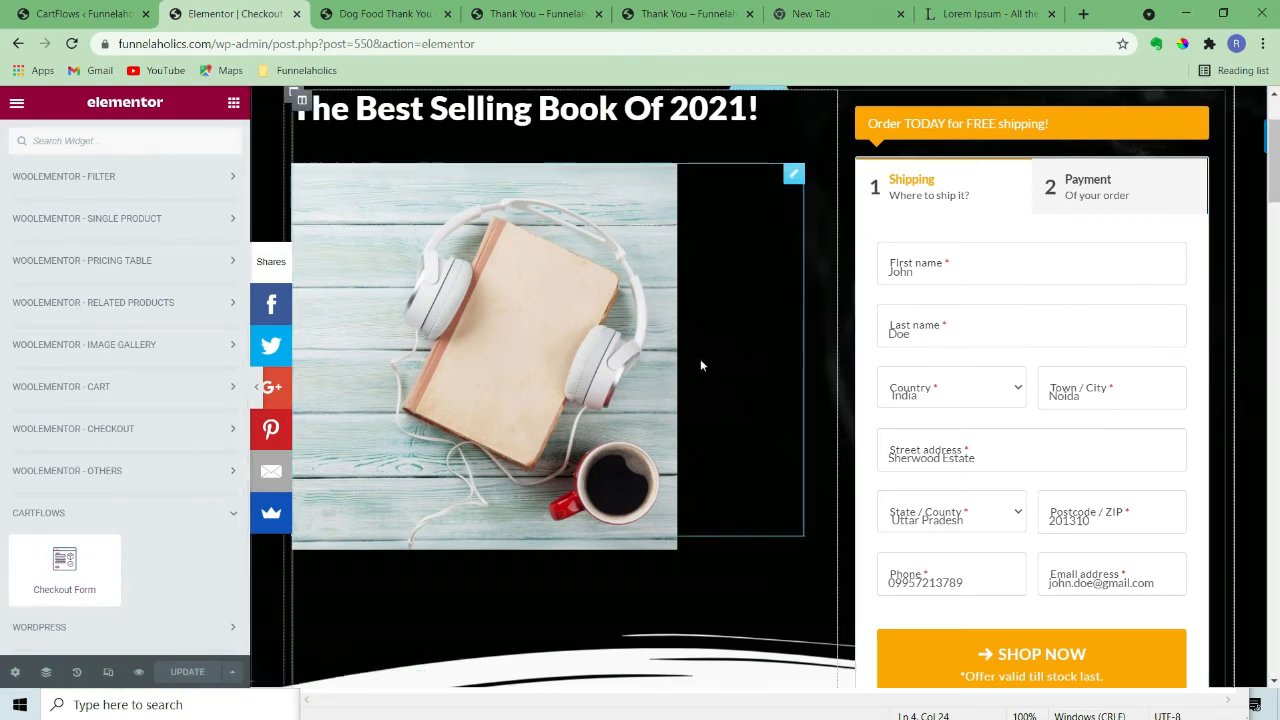
Try the CartFlows Checkout Form widget above the "Recommended By:" row, review its billing and order sections, and delete it
{"action": "scroll", "coordinate": [700, 359], "scroll_direction": "down", "scroll_amount": 4}
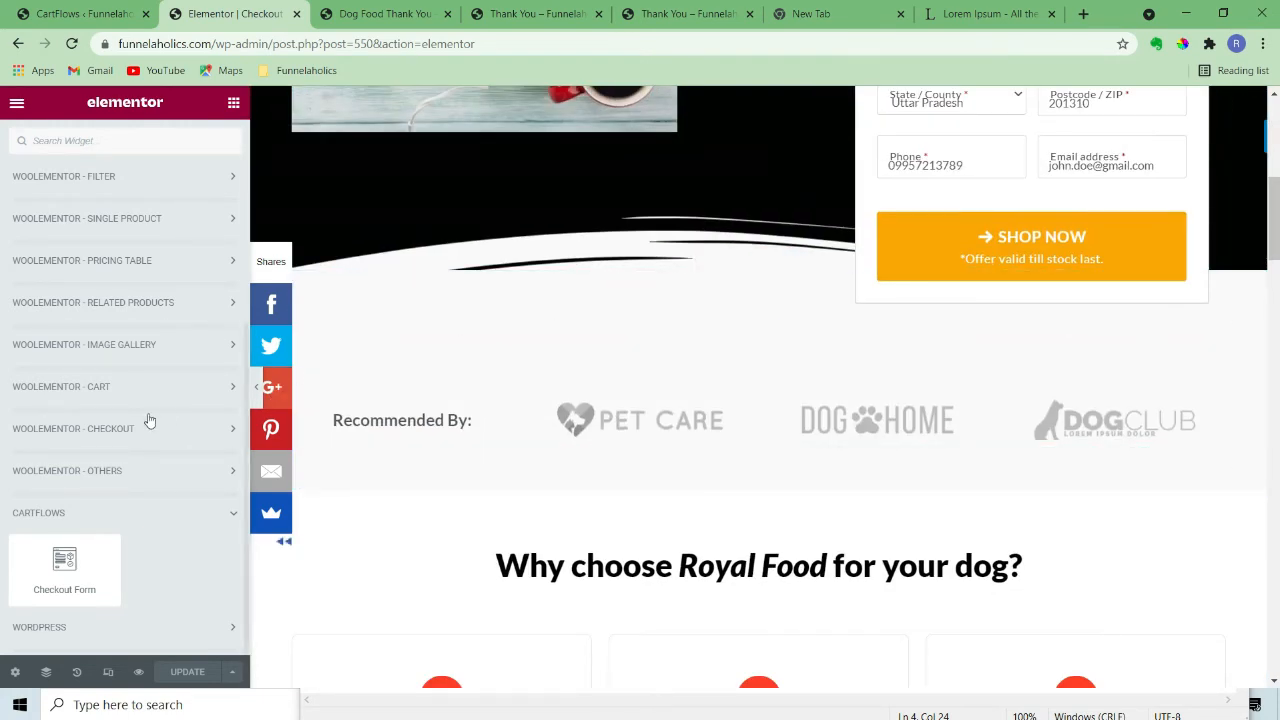
{"action": "left_click_drag", "start_coordinate": [57, 562], "coordinate": [565, 372]}
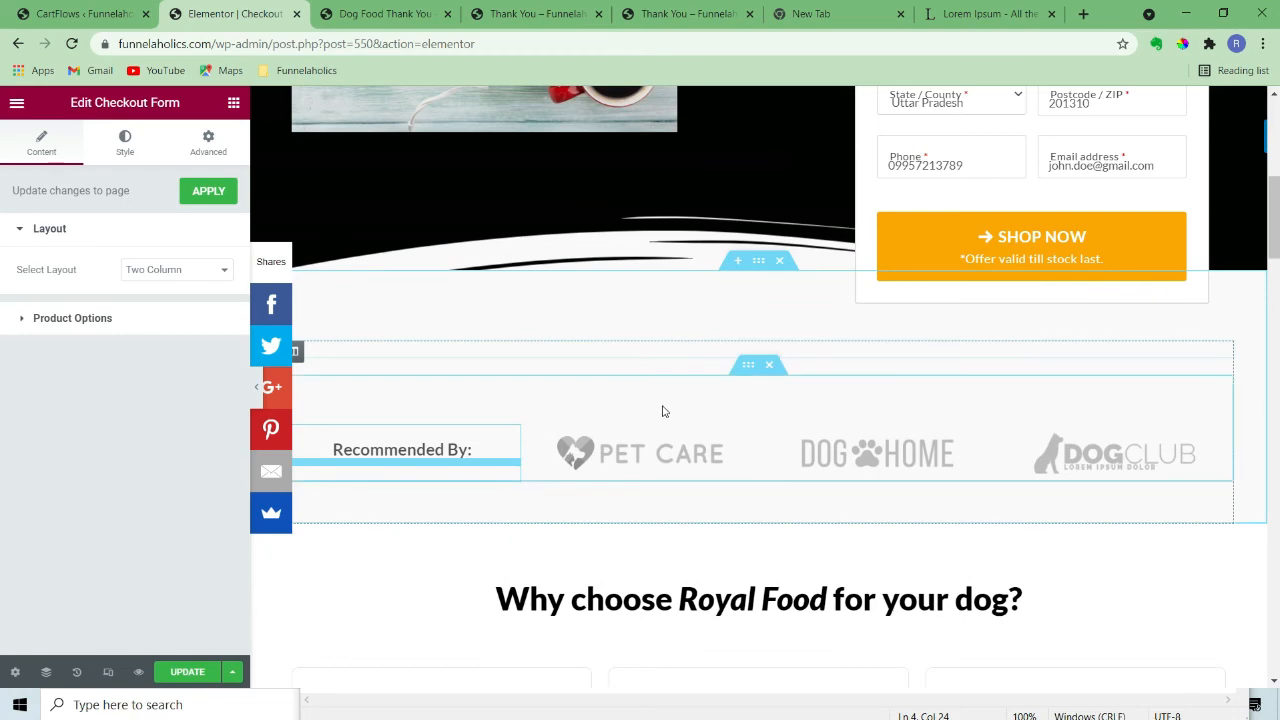
{"action": "scroll", "coordinate": [662, 411], "scroll_direction": "down", "scroll_amount": 8}
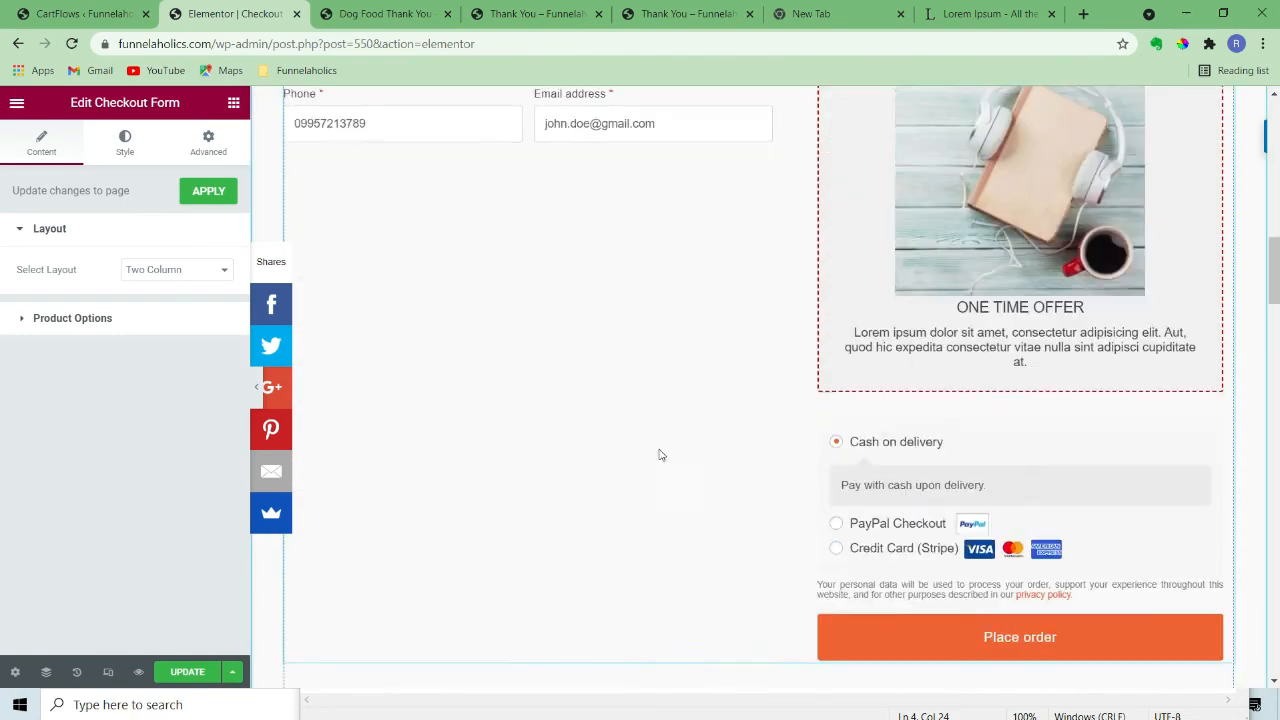
{"action": "scroll", "coordinate": [658, 465], "scroll_direction": "up", "scroll_amount": 8}
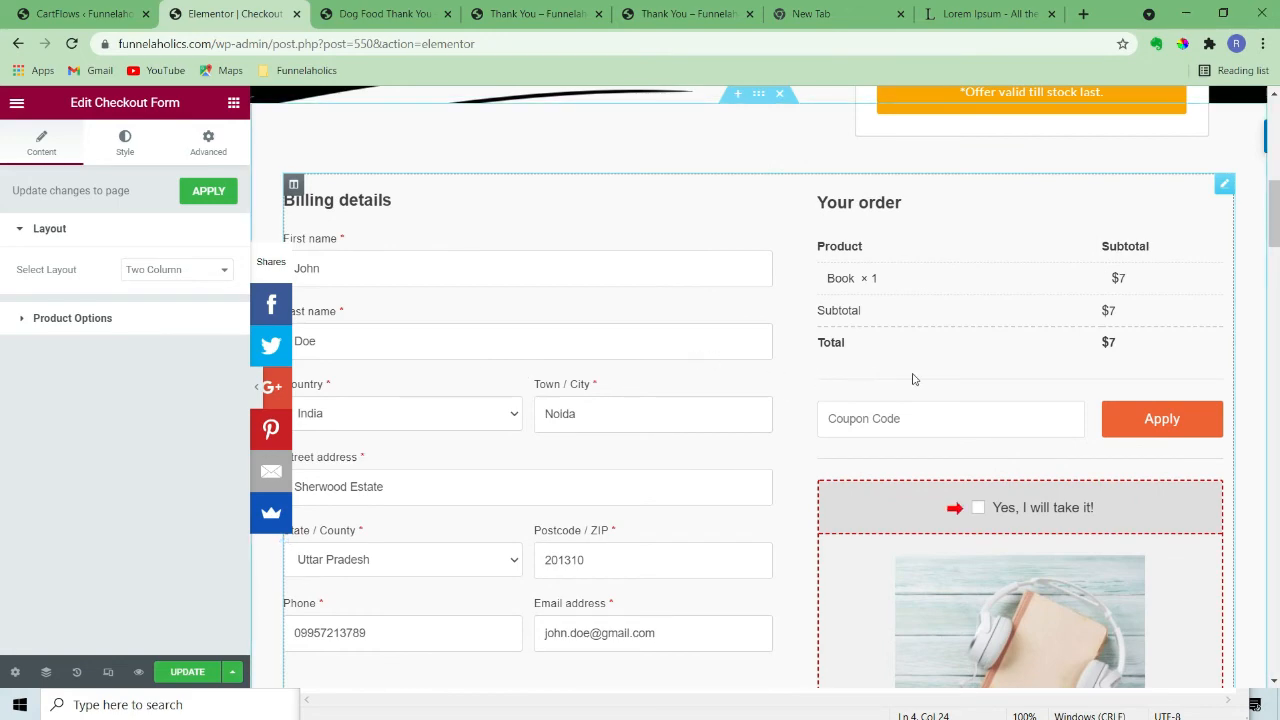
{"action": "scroll", "coordinate": [573, 485], "scroll_direction": "down", "scroll_amount": 3}
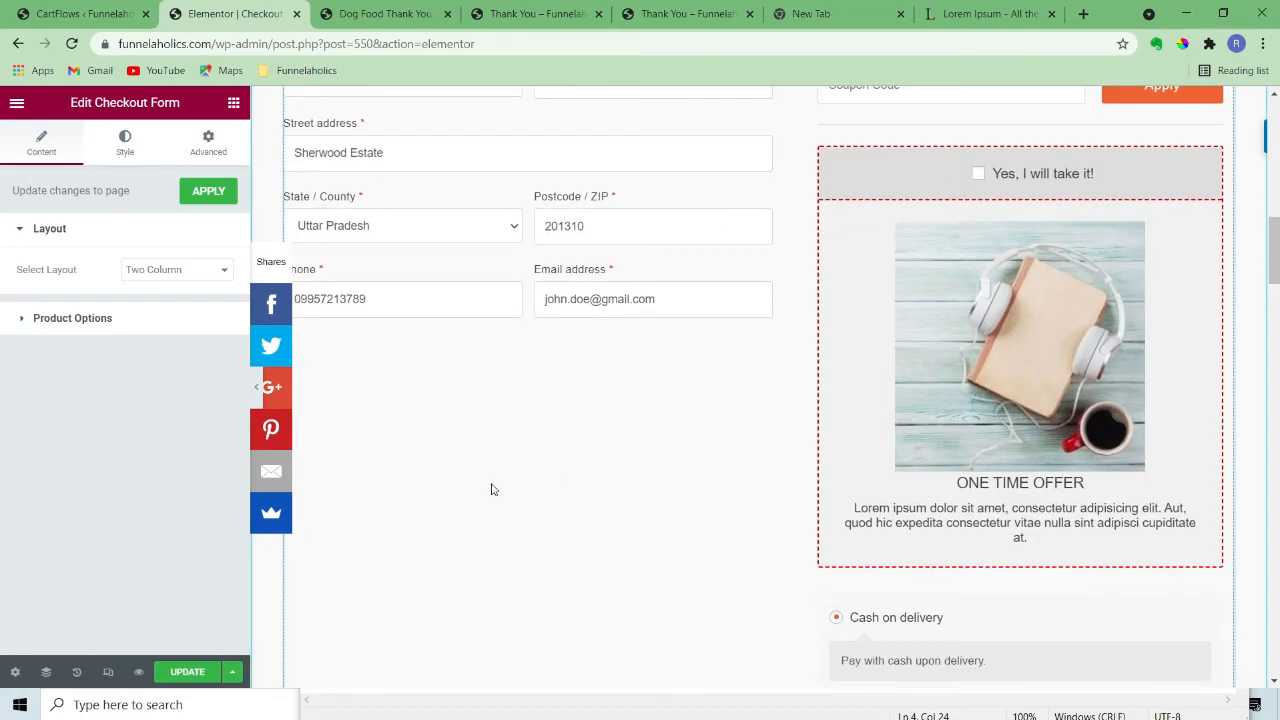
{"action": "scroll", "coordinate": [491, 489], "scroll_direction": "down", "scroll_amount": 2}
{"action": "scroll", "coordinate": [491, 483], "scroll_direction": "up", "scroll_amount": 4}
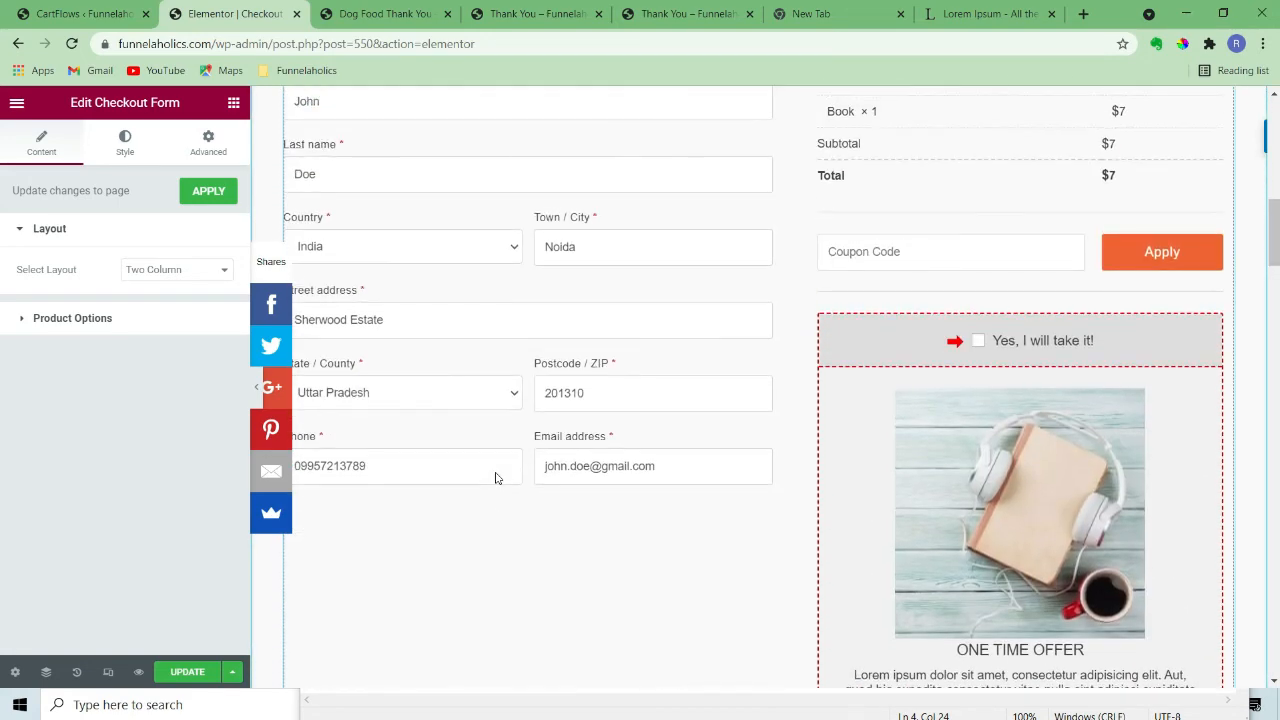
{"action": "scroll", "coordinate": [495, 478], "scroll_direction": "up", "scroll_amount": 2}
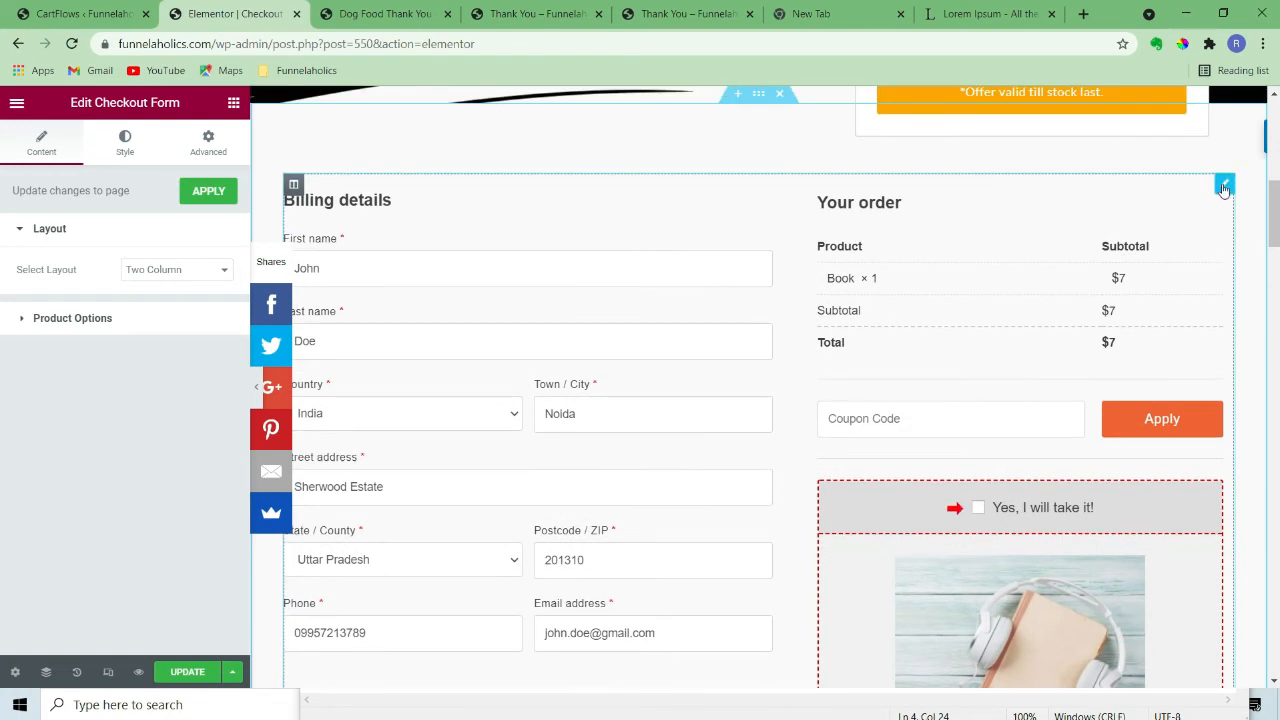
{"action": "key", "text": "Delete"}
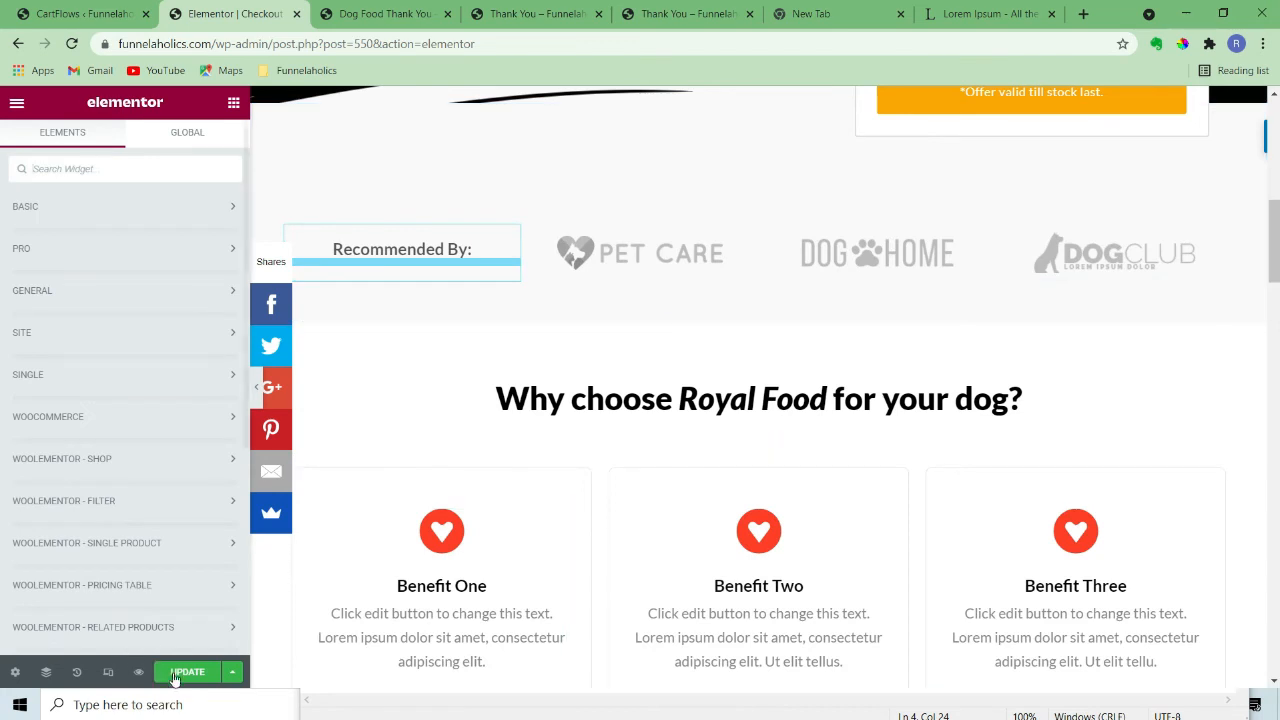
Save the checkout page and keep its Elementor editor open
{"action": "key", "text": "ctrl+s"}
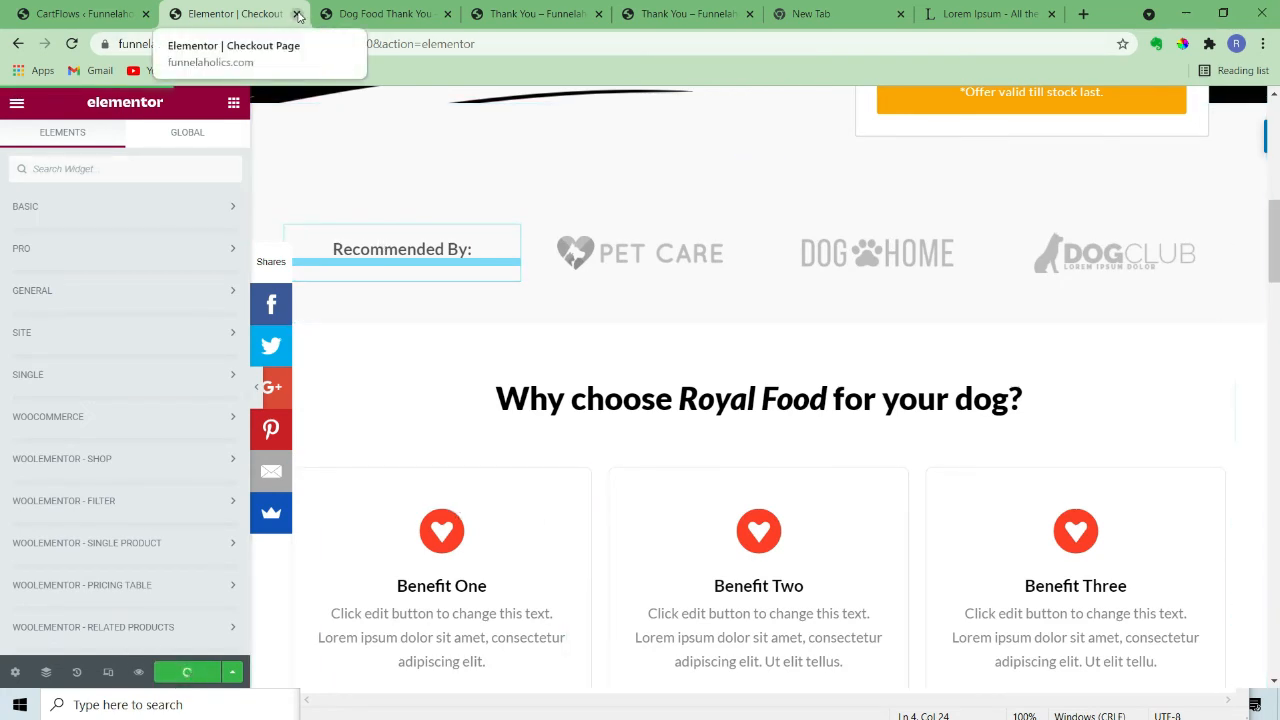
{"action": "left_click", "coordinate": [297, 14]}
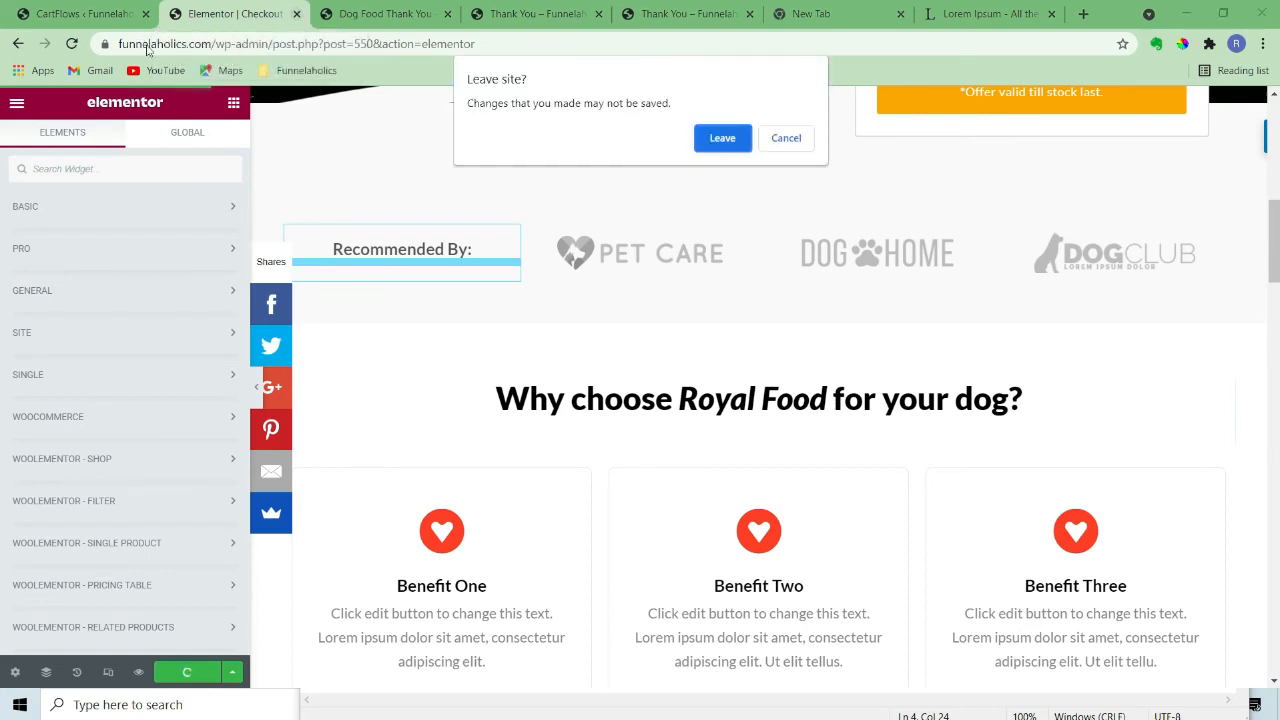
{"action": "left_click", "coordinate": [777, 142]}
Return to the Book Funnel's steps in CartFlows and open the Upsell Page Workshop step in Elementor
{"action": "left_click", "coordinate": [99, 8]}
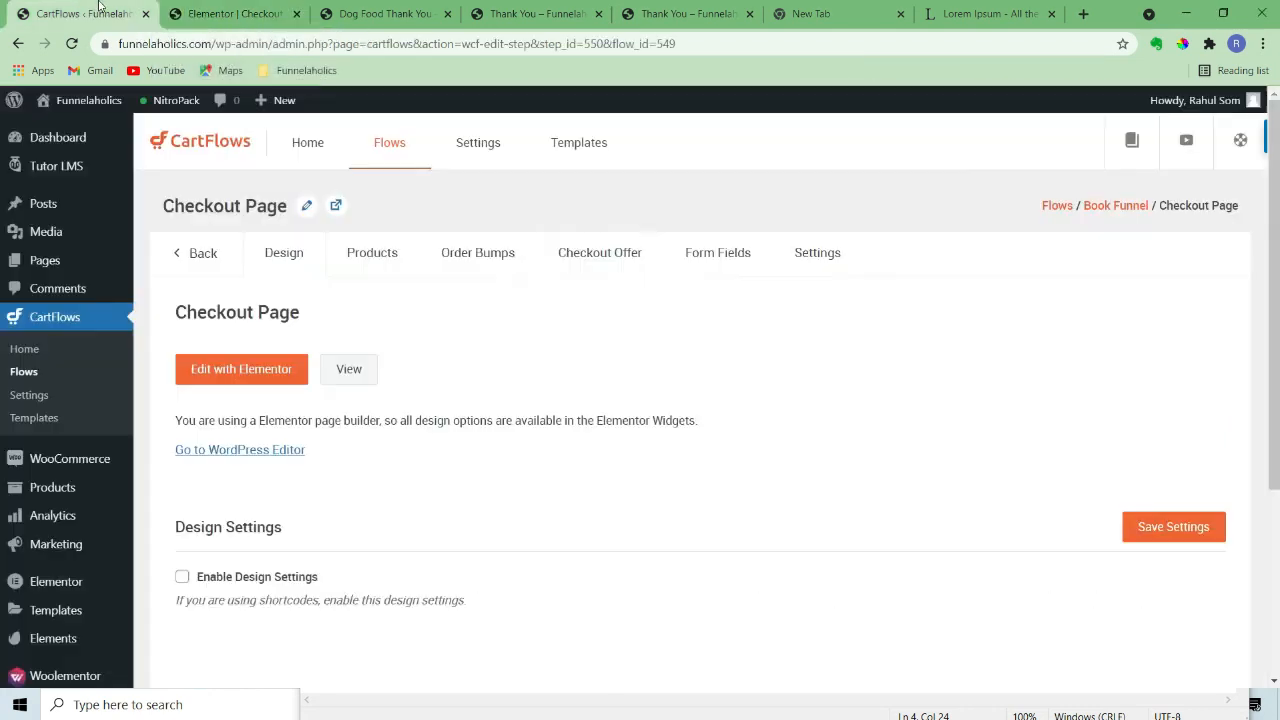
{"action": "left_click", "coordinate": [197, 255]}
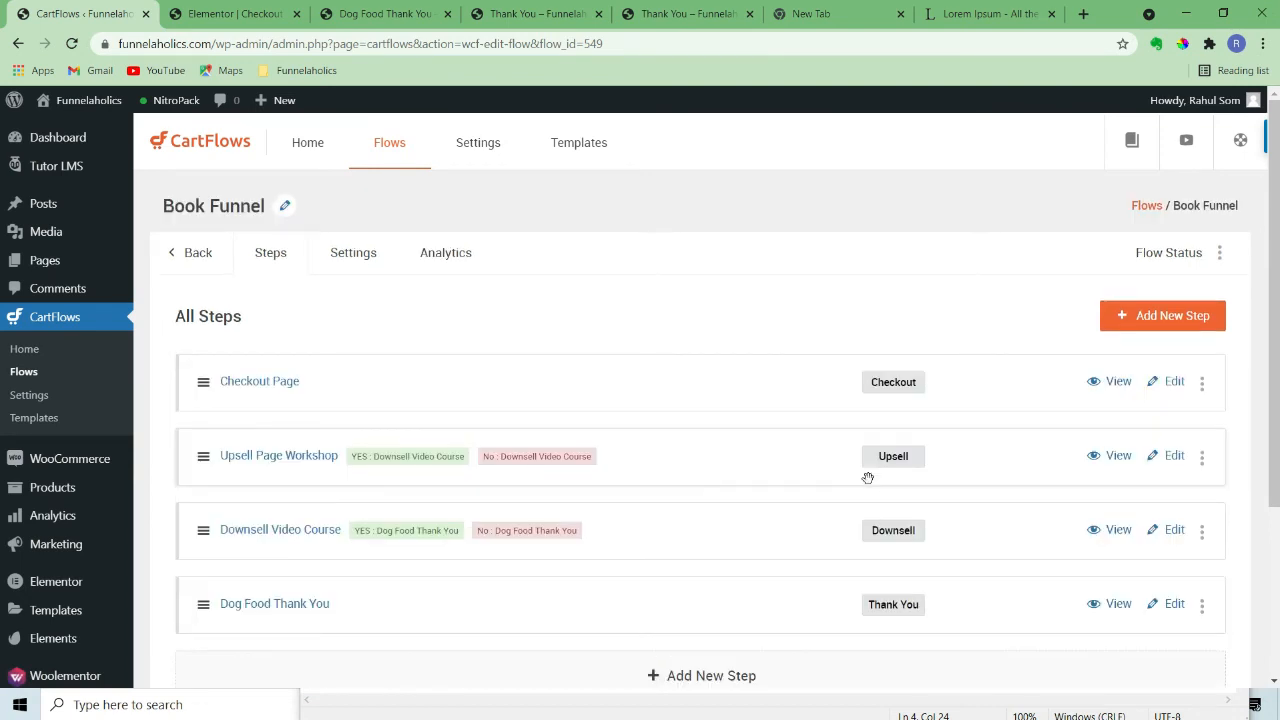
{"action": "left_click", "coordinate": [1168, 459]}
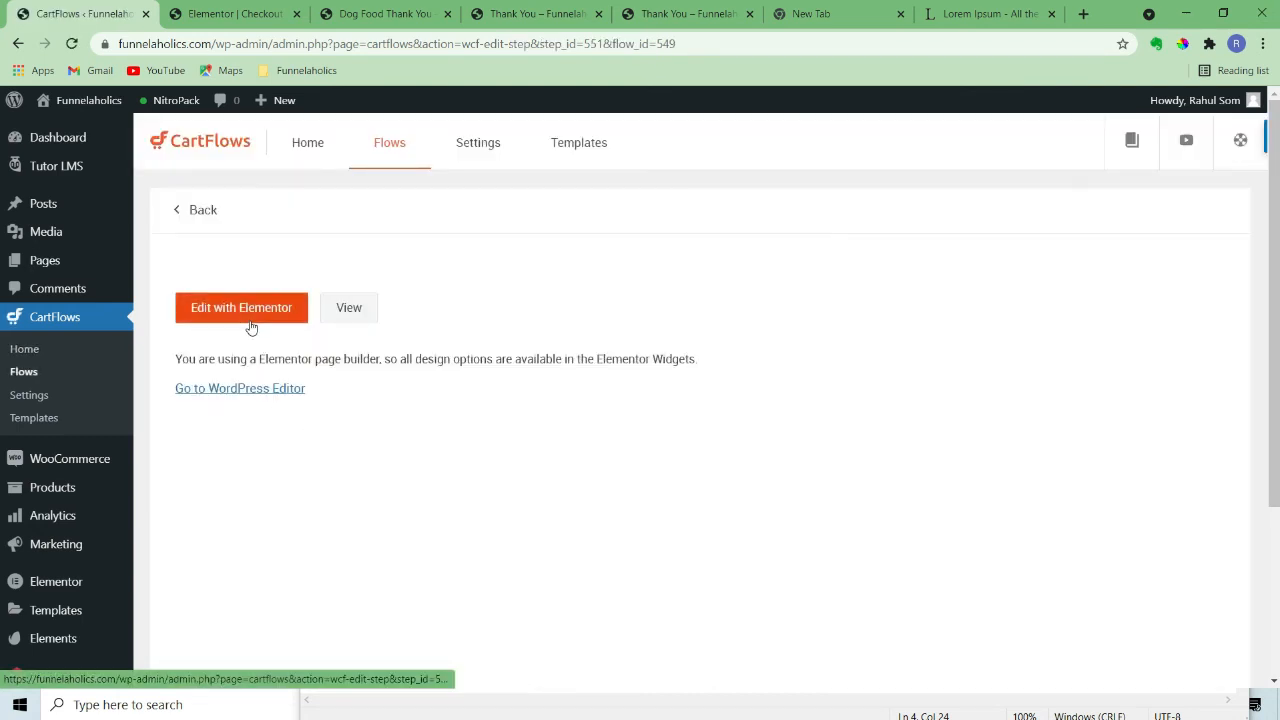
{"action": "left_click", "coordinate": [243, 368]}
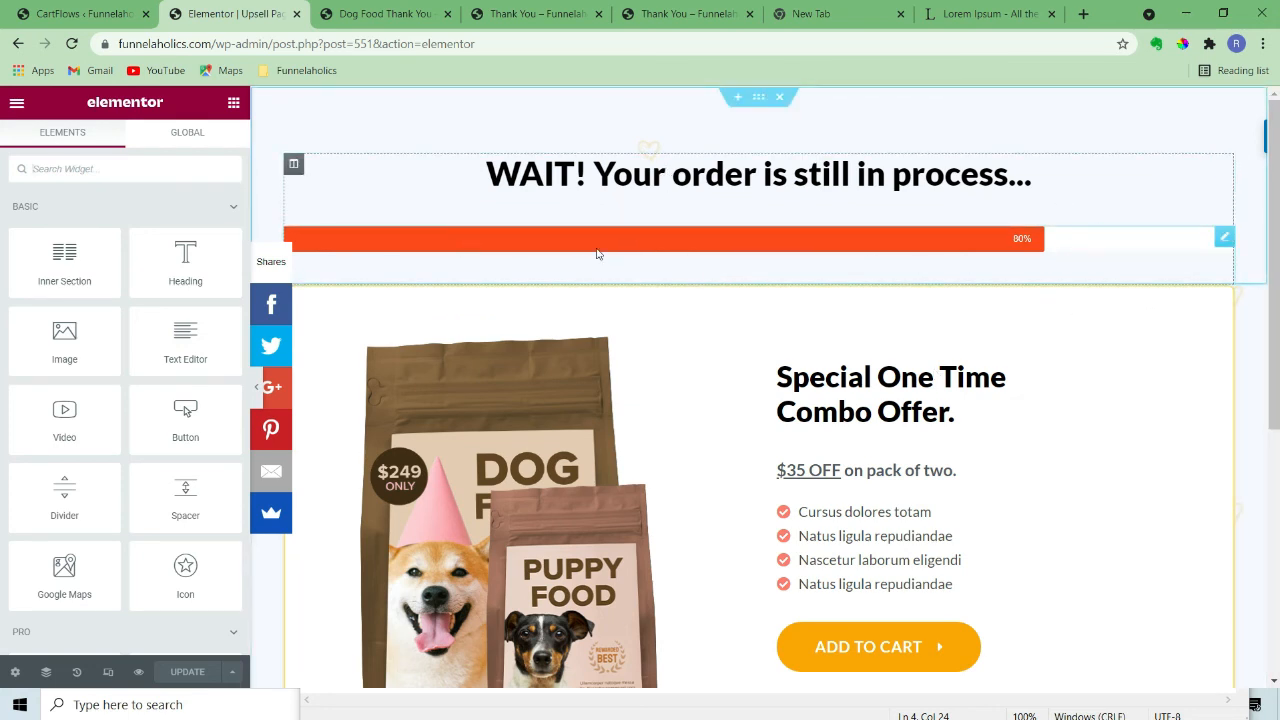
Look over the upsell page's heading and combo offer section, and open the dog food image's advanced settings
{"action": "scroll", "coordinate": [610, 260], "scroll_direction": "down", "scroll_amount": 3}
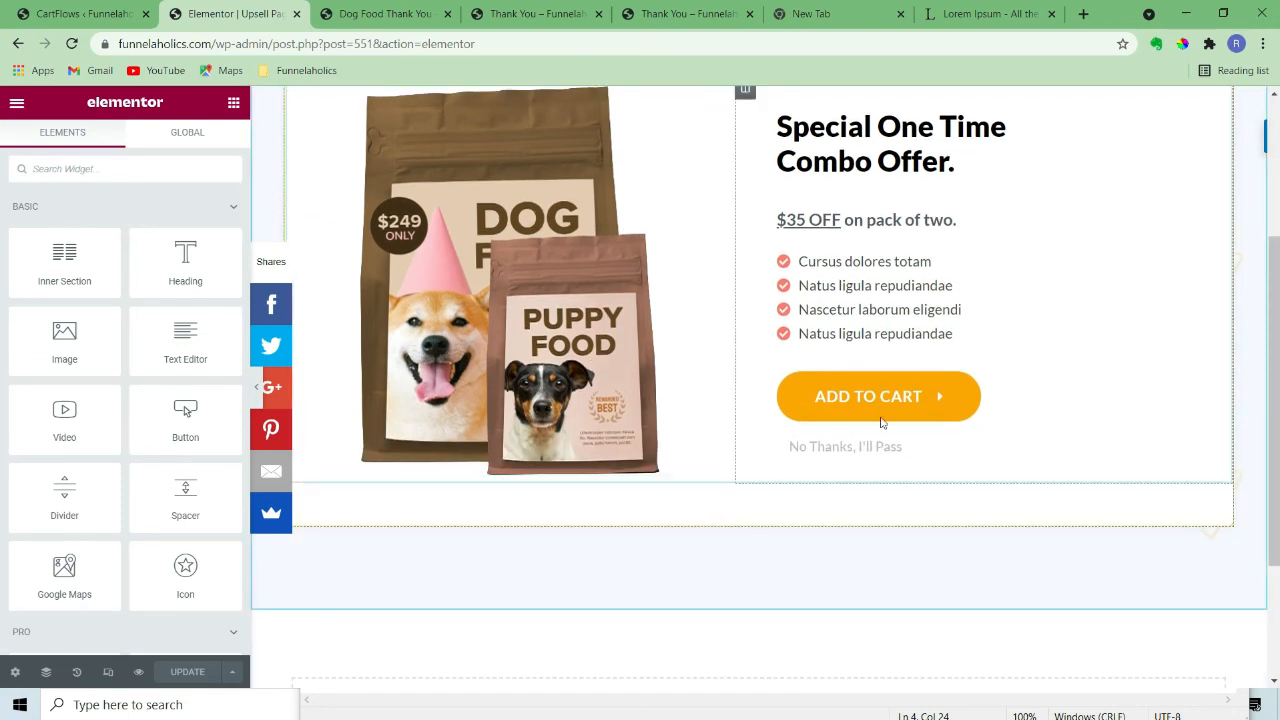
{"action": "scroll", "coordinate": [607, 484], "scroll_direction": "up", "scroll_amount": 3}
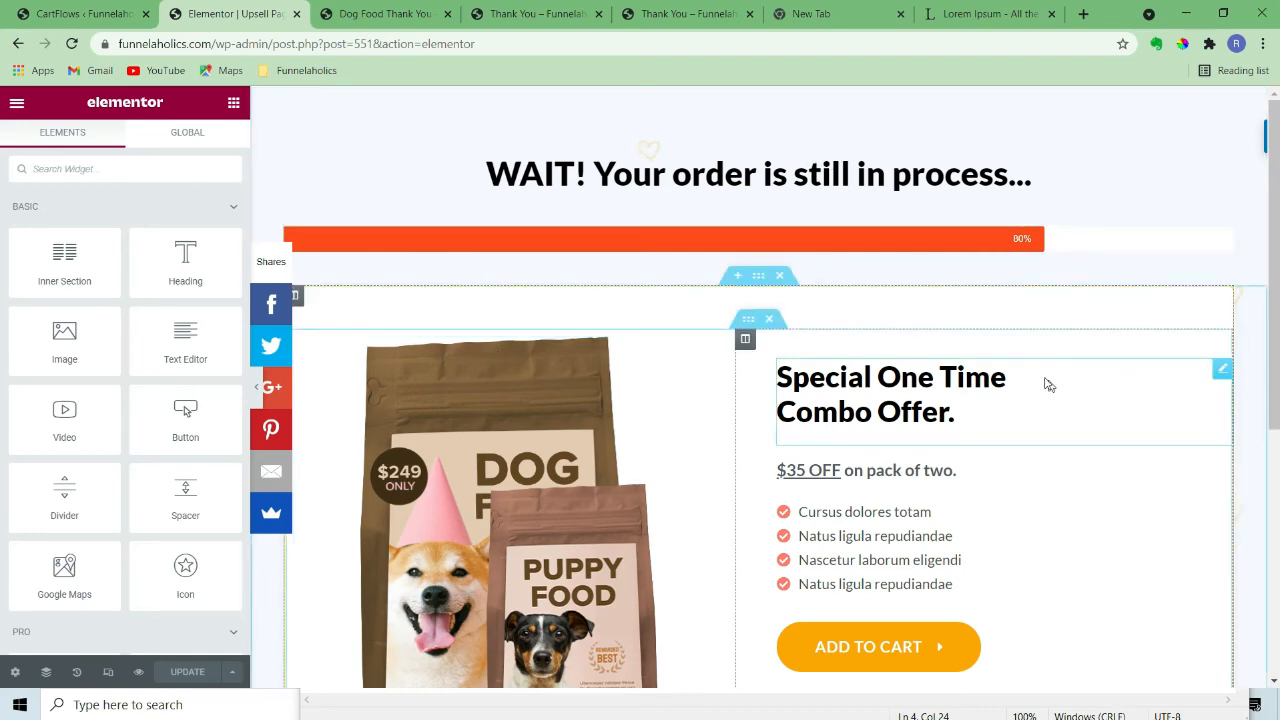
{"action": "scroll", "coordinate": [706, 449], "scroll_direction": "down", "scroll_amount": 3}
{"action": "left_click", "coordinate": [569, 276]}
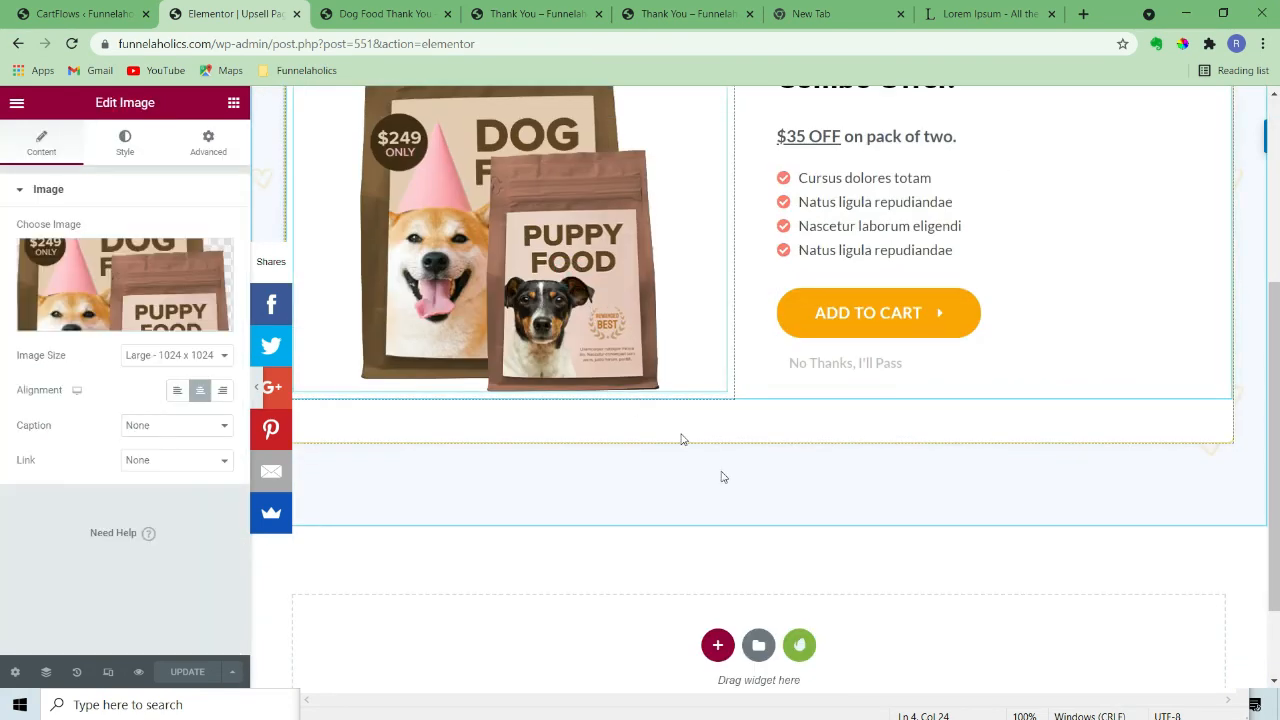
{"action": "scroll", "coordinate": [680, 537], "scroll_direction": "up", "scroll_amount": 2}
{"action": "left_click", "coordinate": [204, 137]}
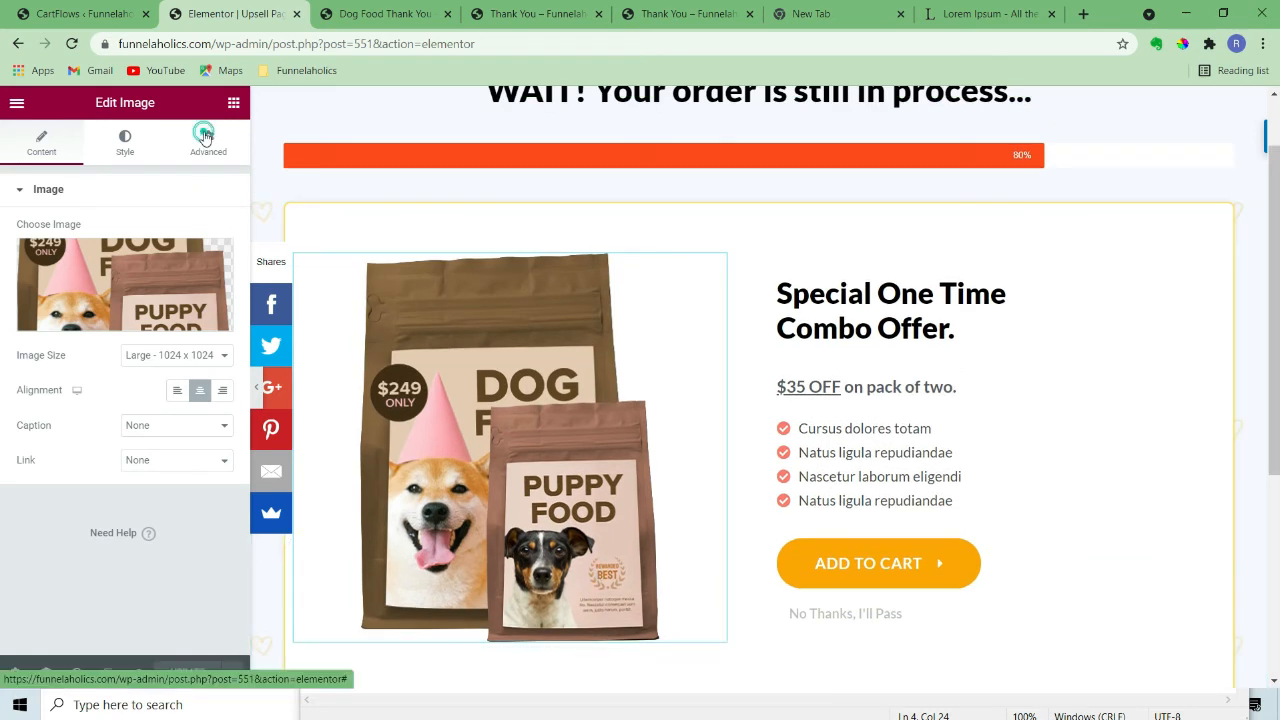
Place the CartFlows Offer Product Image widget above the dog food image in the combo offer section
{"action": "left_click", "coordinate": [233, 102]}
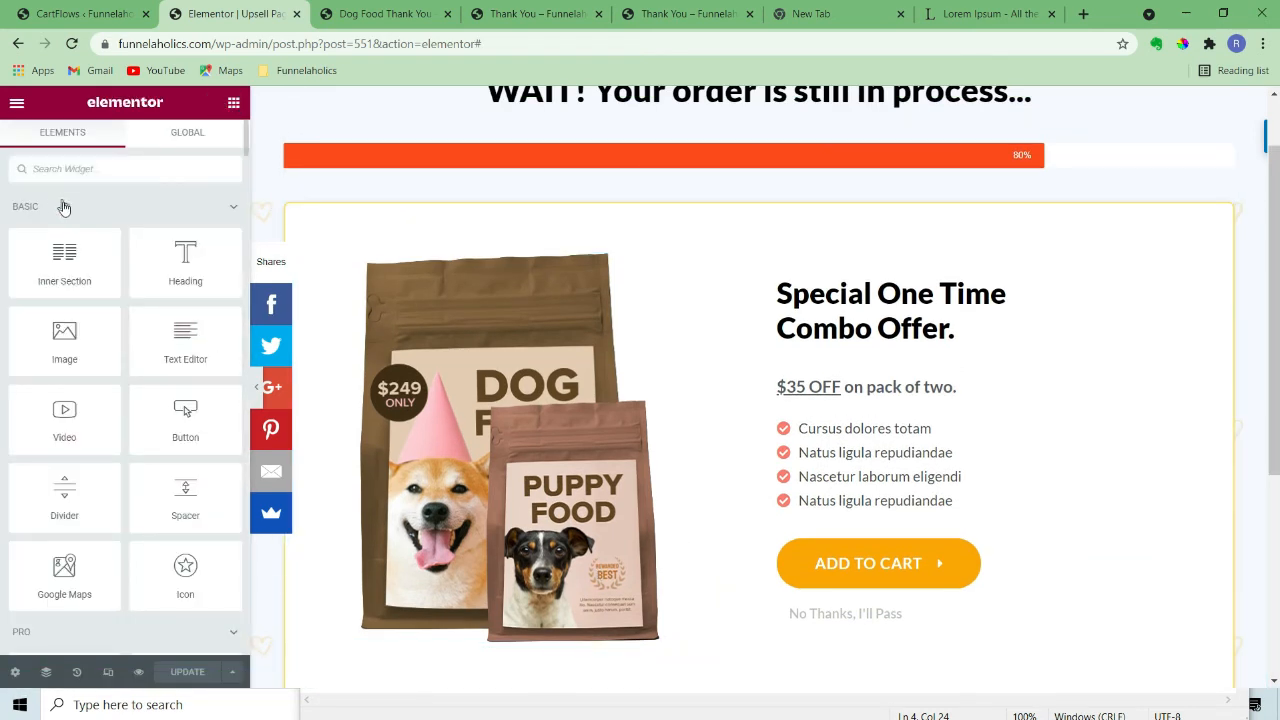
{"action": "left_click", "coordinate": [64, 207]}
{"action": "right_click", "coordinate": [67, 208]}
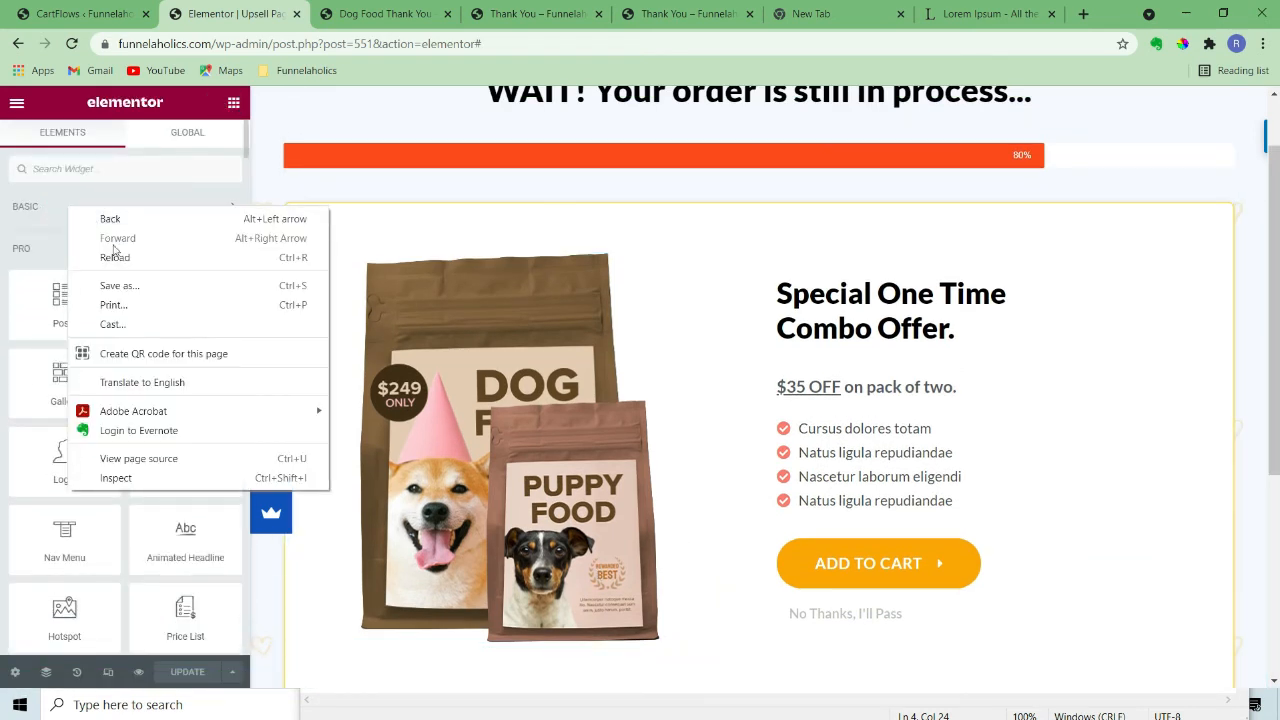
{"action": "left_click", "coordinate": [23, 206]}
{"action": "left_click", "coordinate": [114, 208]}
{"action": "left_click", "coordinate": [109, 204]}
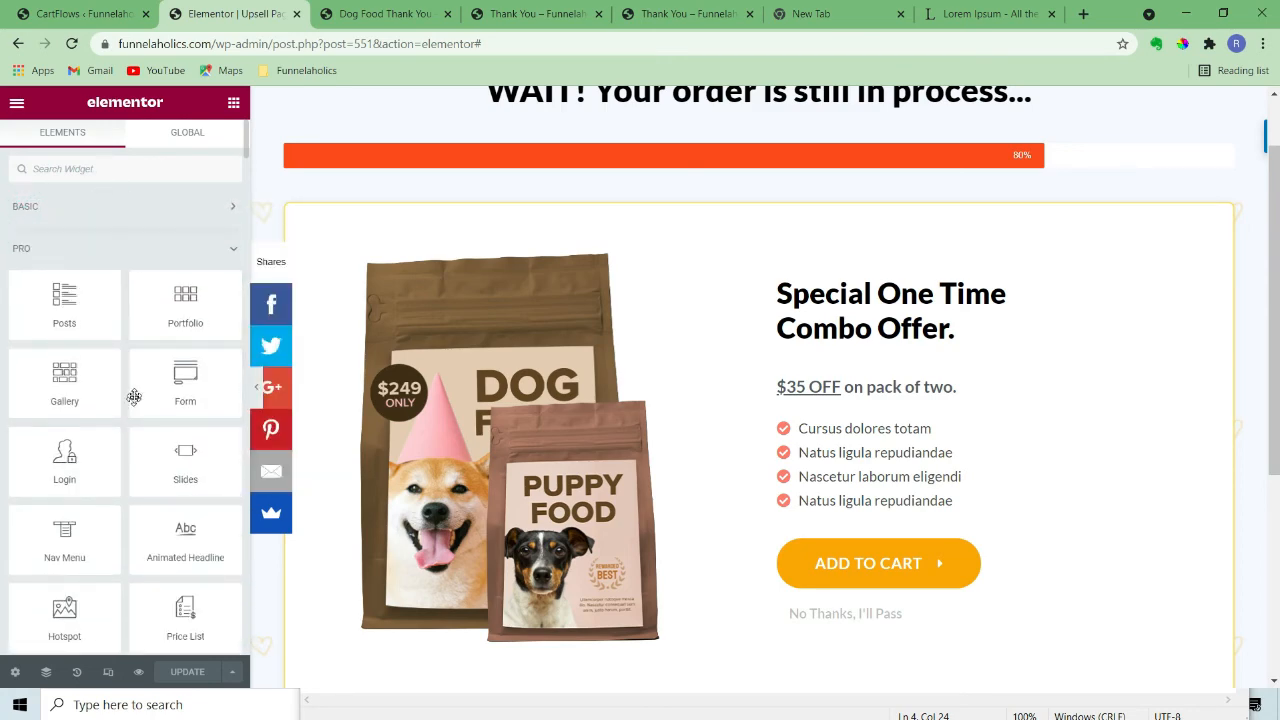
{"action": "scroll", "coordinate": [134, 397], "scroll_direction": "down", "scroll_amount": 15}
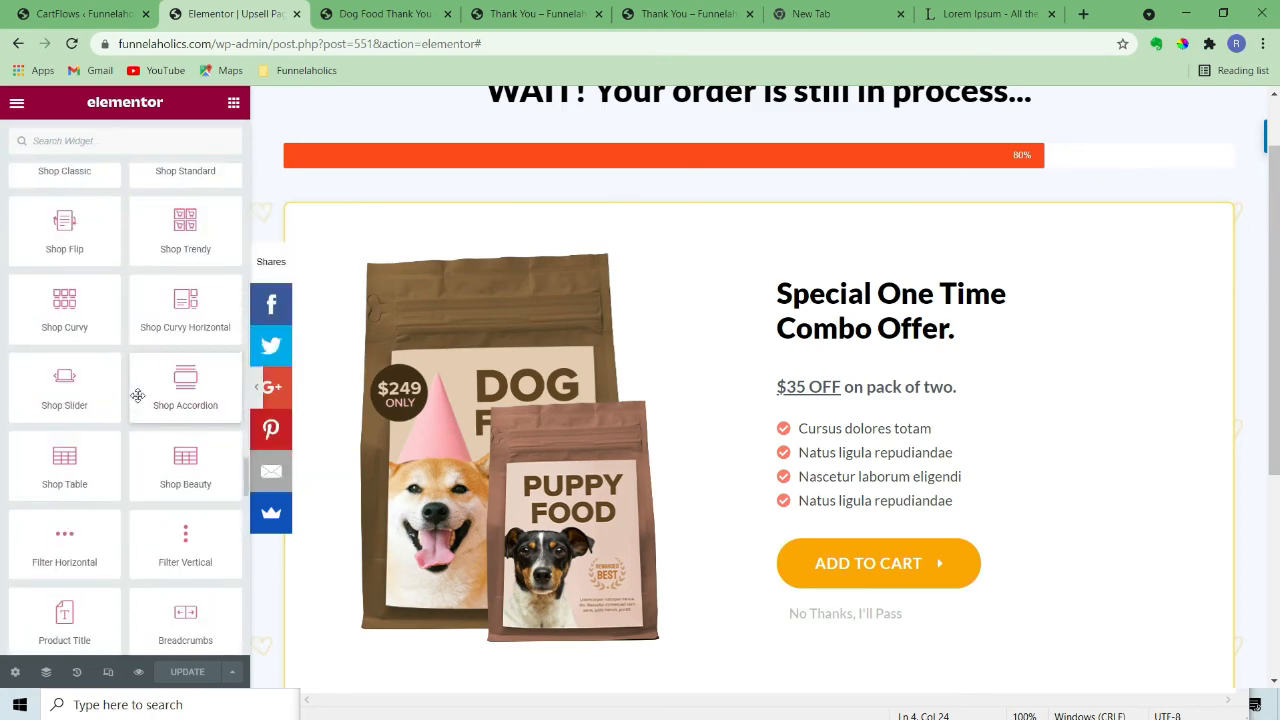
{"action": "scroll", "coordinate": [137, 395], "scroll_direction": "down", "scroll_amount": 15}
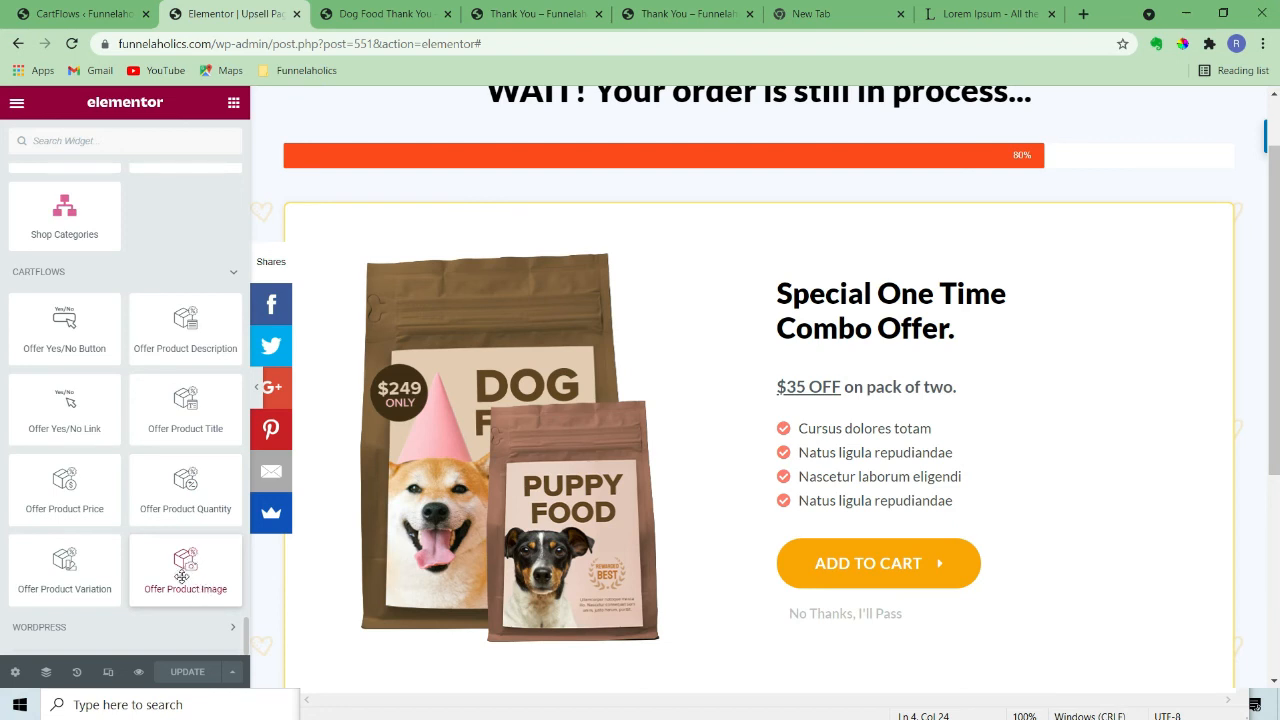
{"action": "left_click_drag", "start_coordinate": [182, 577], "coordinate": [561, 369]}
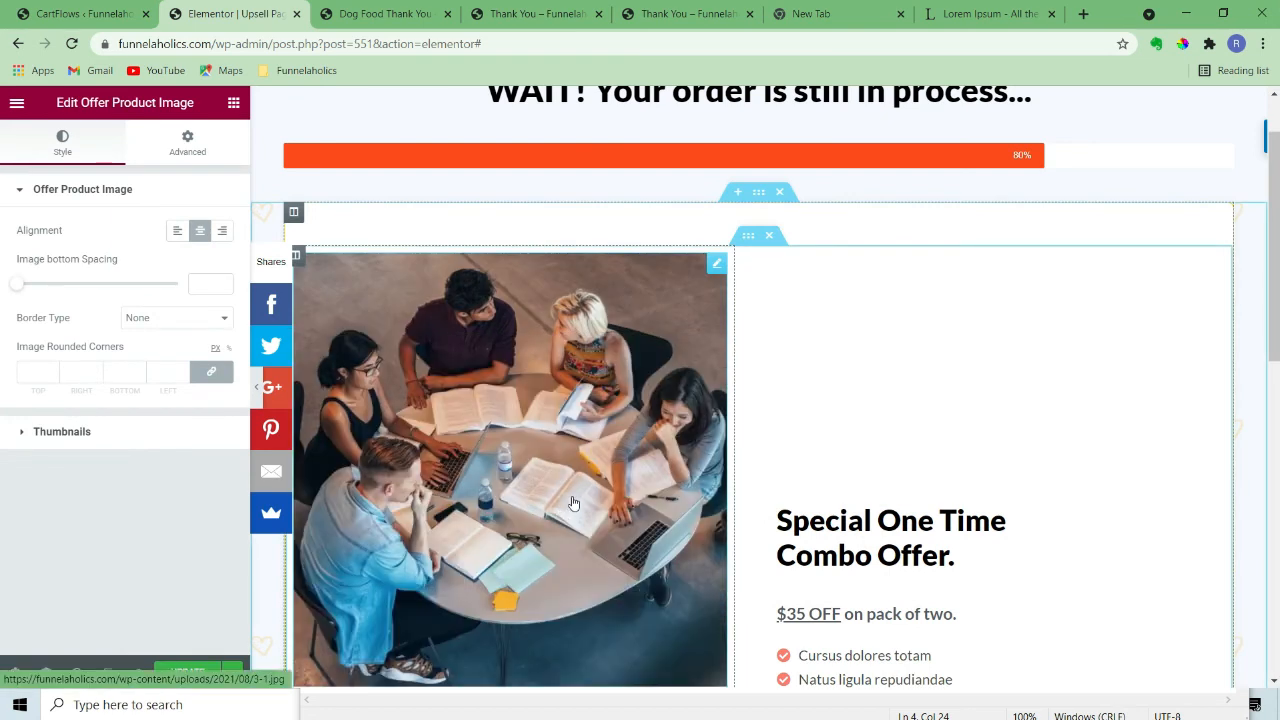
Delete the dog food image below the new offer product image
{"action": "scroll", "coordinate": [573, 503], "scroll_direction": "down", "scroll_amount": 4}
{"action": "scroll", "coordinate": [576, 503], "scroll_direction": "up", "scroll_amount": 1}
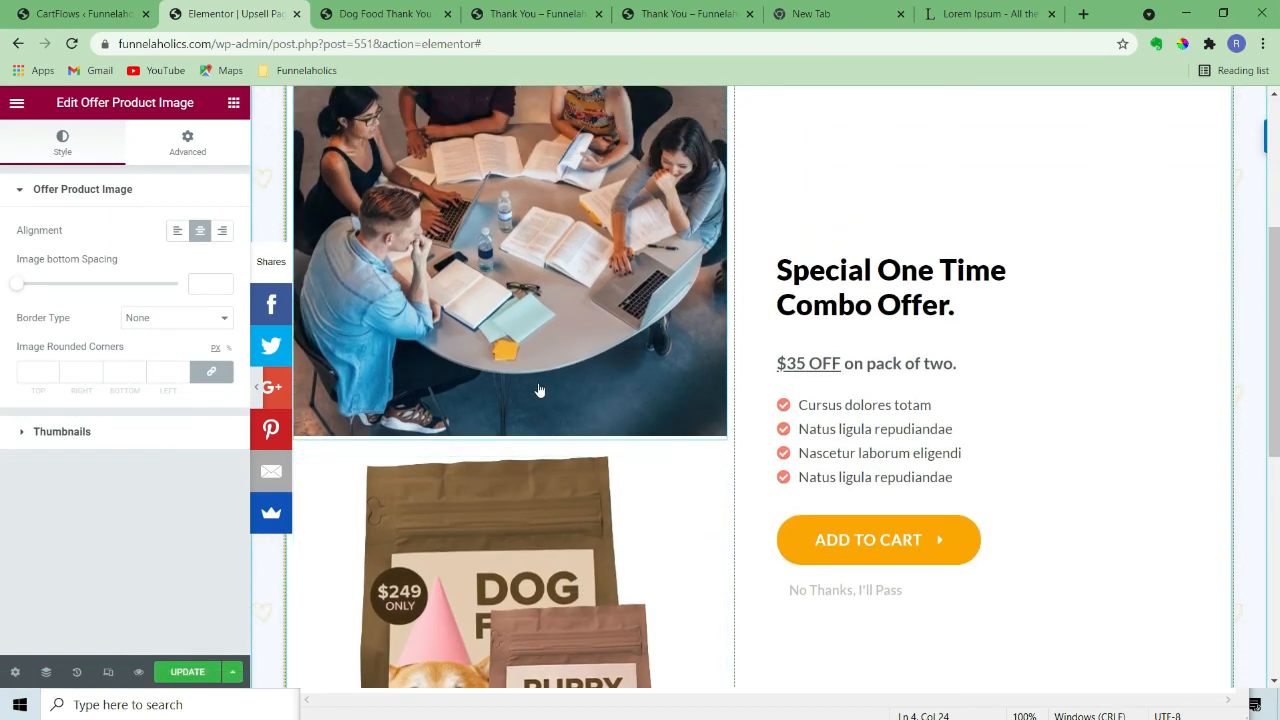
{"action": "left_click", "coordinate": [714, 470]}
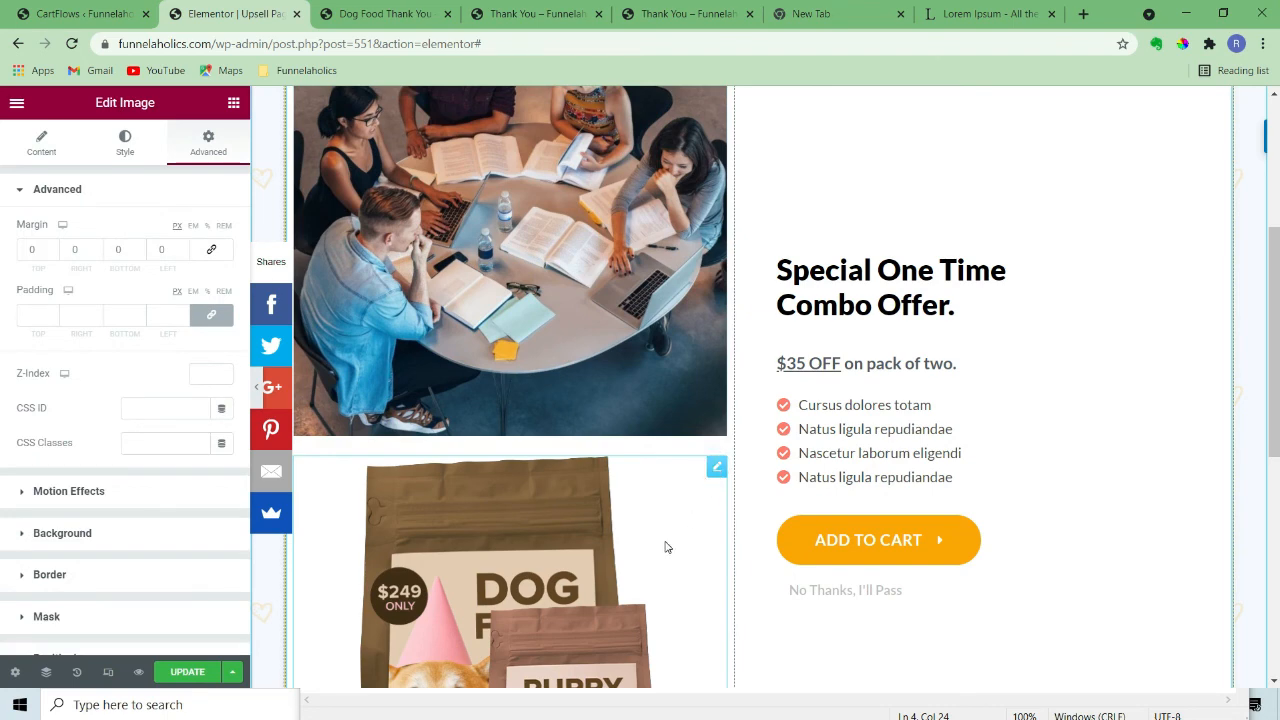
{"action": "key", "text": "Delete"}
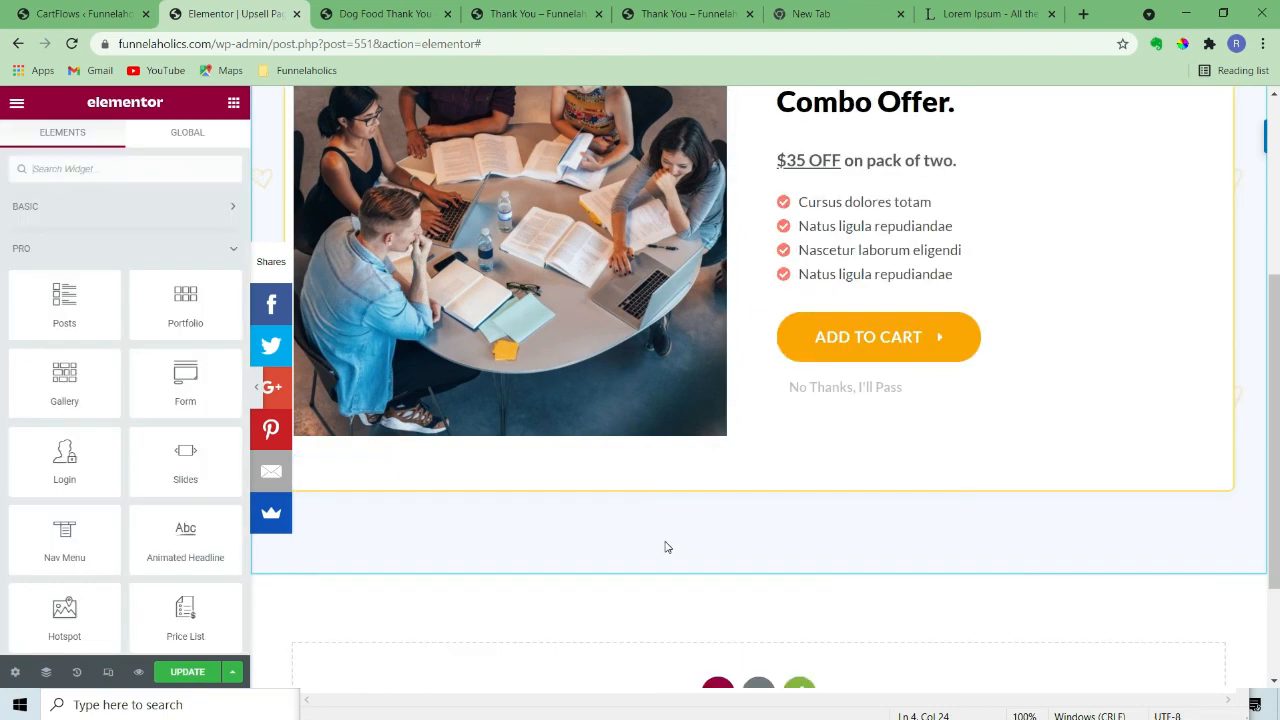
Try the CartFlows Offer Product Quantity widget between the bullet list and the Add to Cart button, and delete it
{"action": "scroll", "coordinate": [646, 380], "scroll_direction": "up", "scroll_amount": 3}
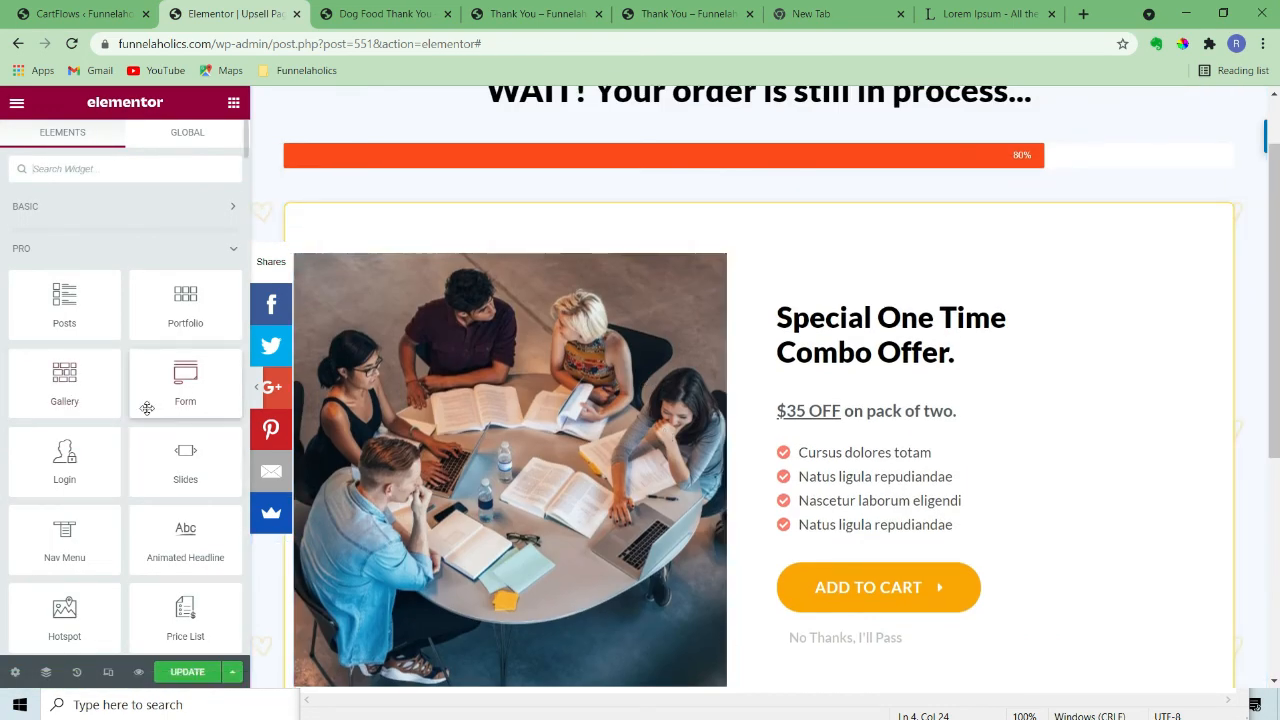
{"action": "scroll", "coordinate": [95, 390], "scroll_direction": "down", "scroll_amount": 10}
{"action": "scroll", "coordinate": [106, 477], "scroll_direction": "down", "scroll_amount": 15}
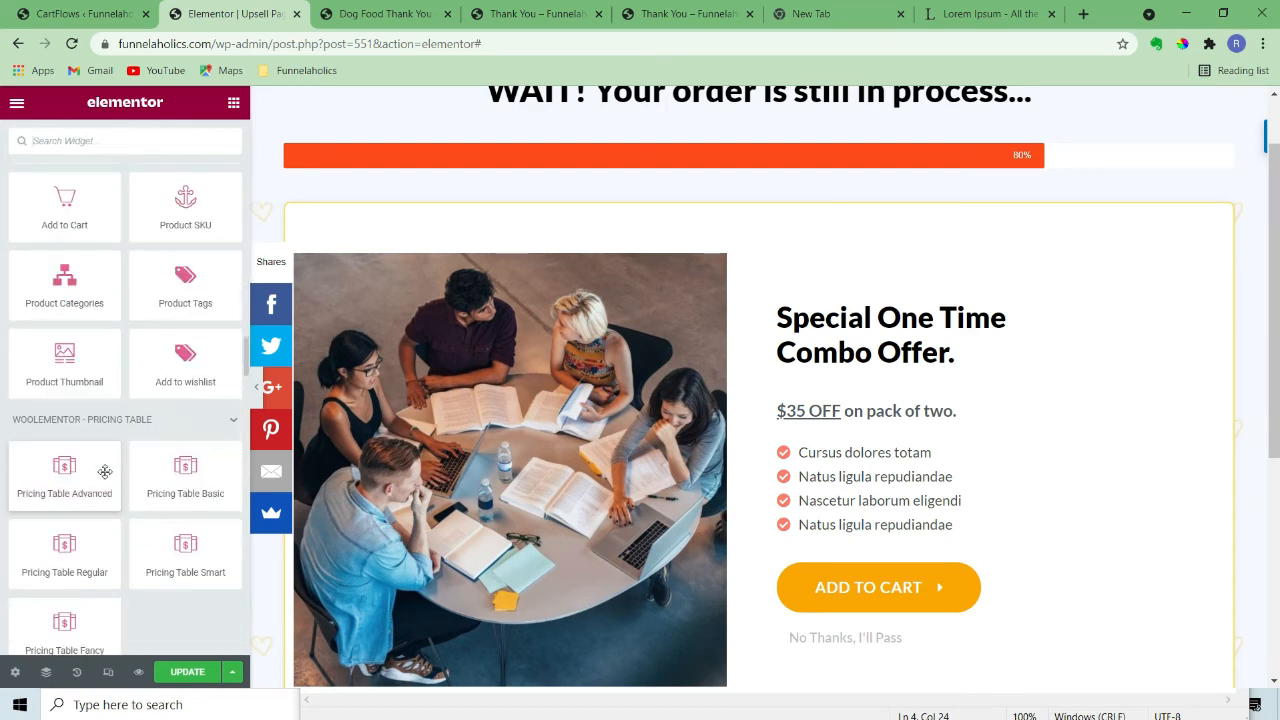
{"action": "scroll", "coordinate": [105, 471], "scroll_direction": "down", "scroll_amount": 8}
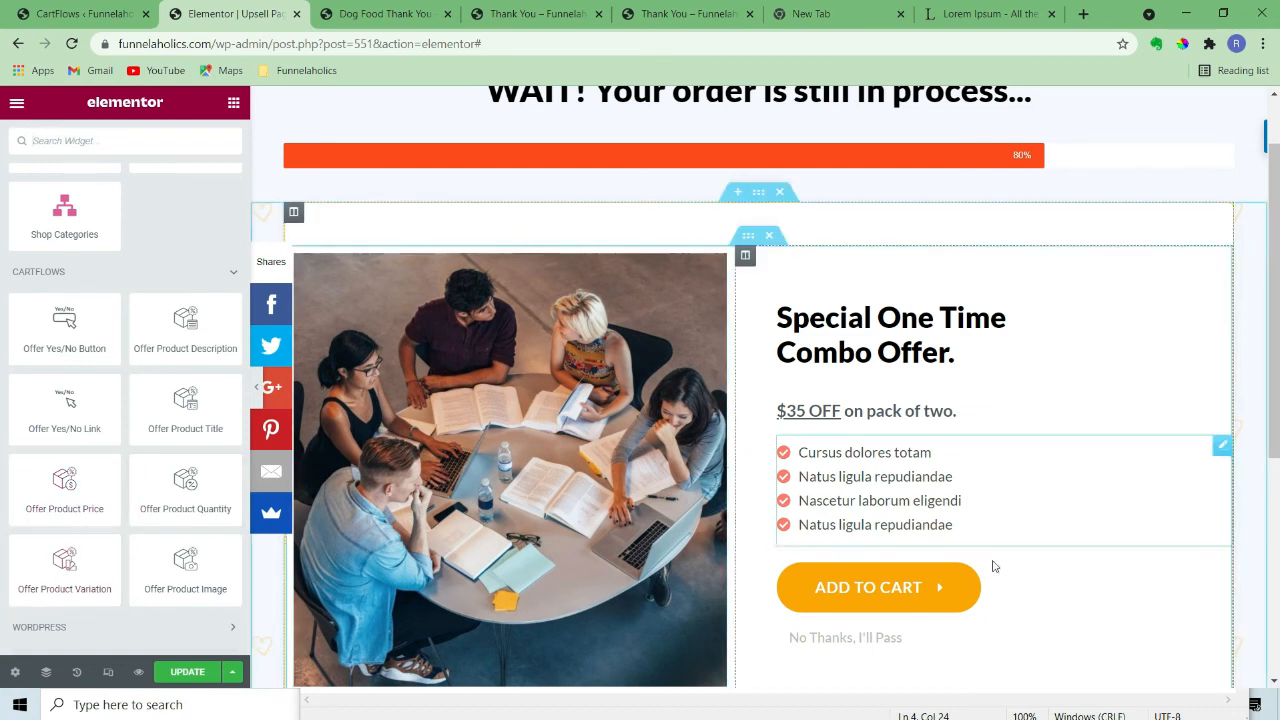
{"action": "scroll", "coordinate": [522, 500], "scroll_direction": "down", "scroll_amount": 1}
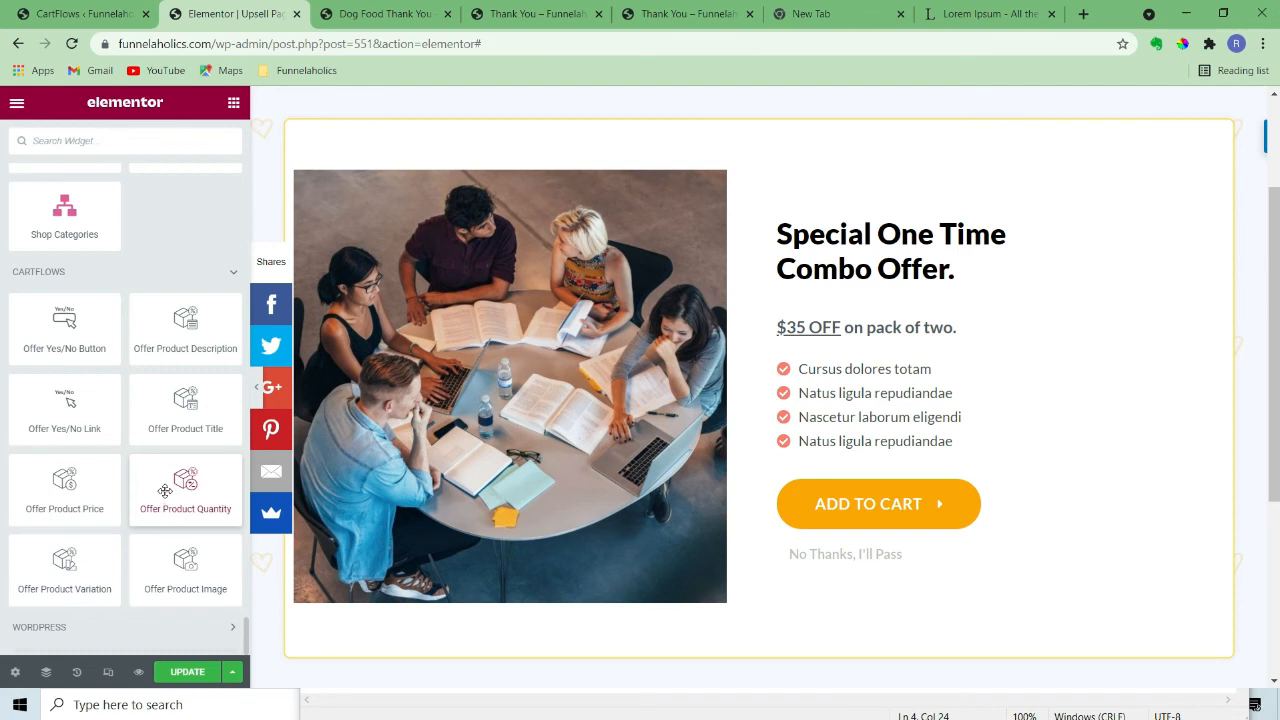
{"action": "left_click_drag", "start_coordinate": [165, 491], "coordinate": [862, 444]}
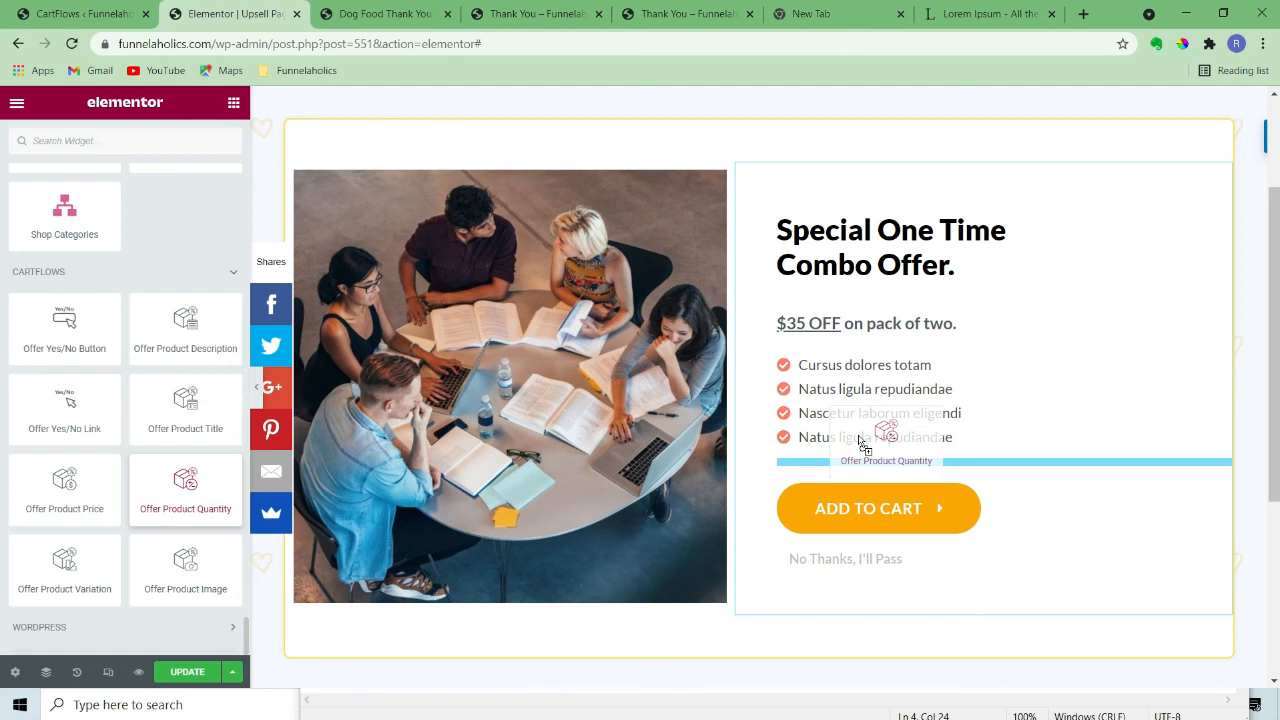
{"action": "left_click_drag", "start_coordinate": [862, 444], "coordinate": [862, 445]}
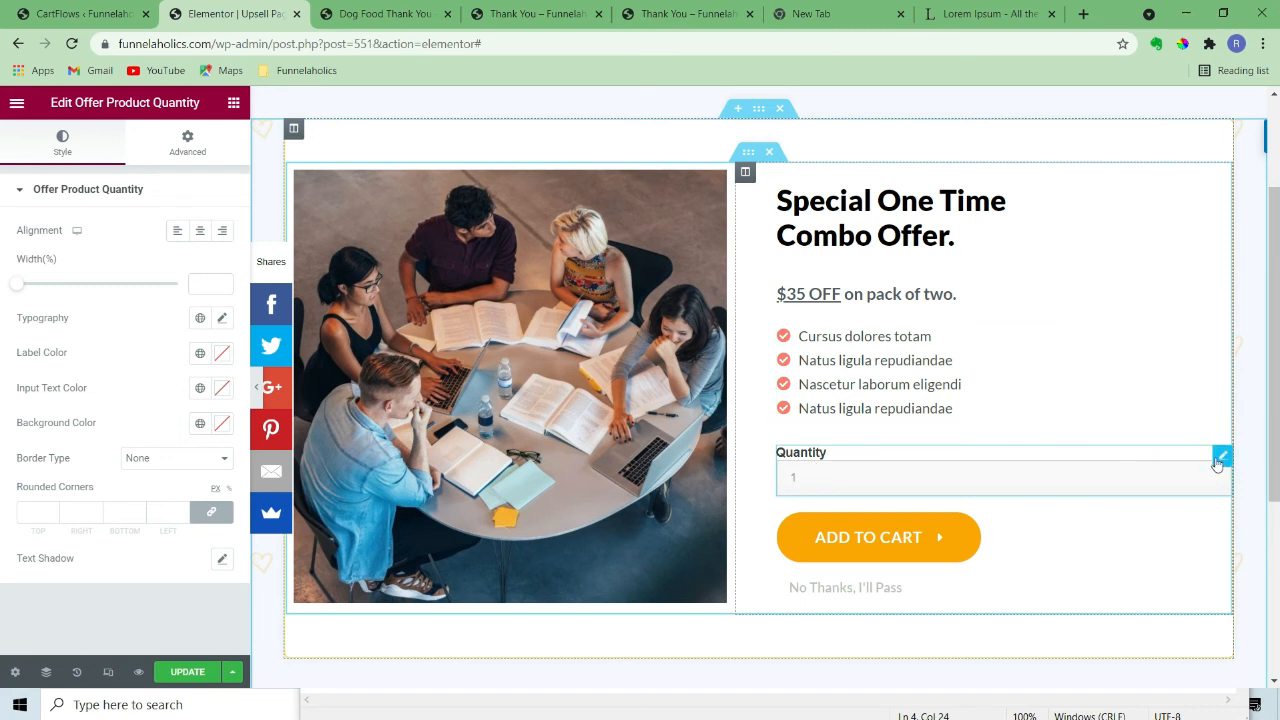
{"action": "key", "text": "Delete"}
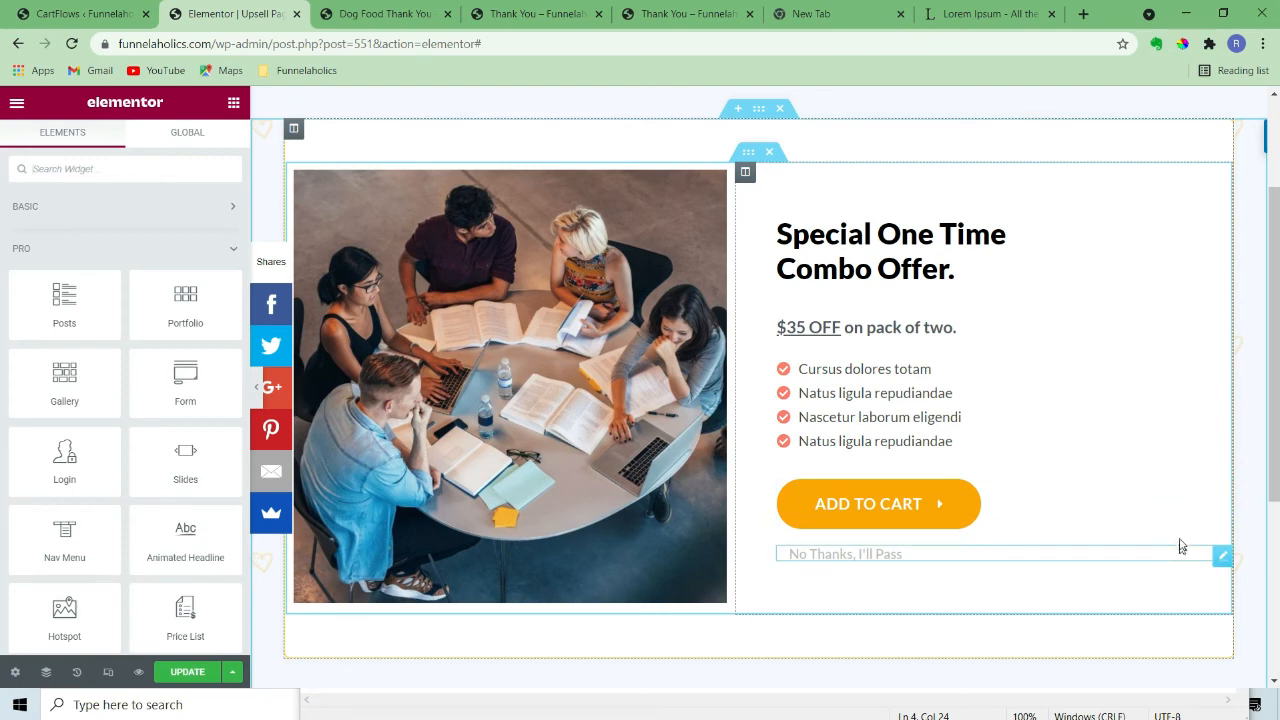
Try the CartFlows Offer Product Variation widget between the bullet list and the Add to Cart button, and delete it
{"action": "scroll", "coordinate": [146, 455], "scroll_direction": "down", "scroll_amount": 15}
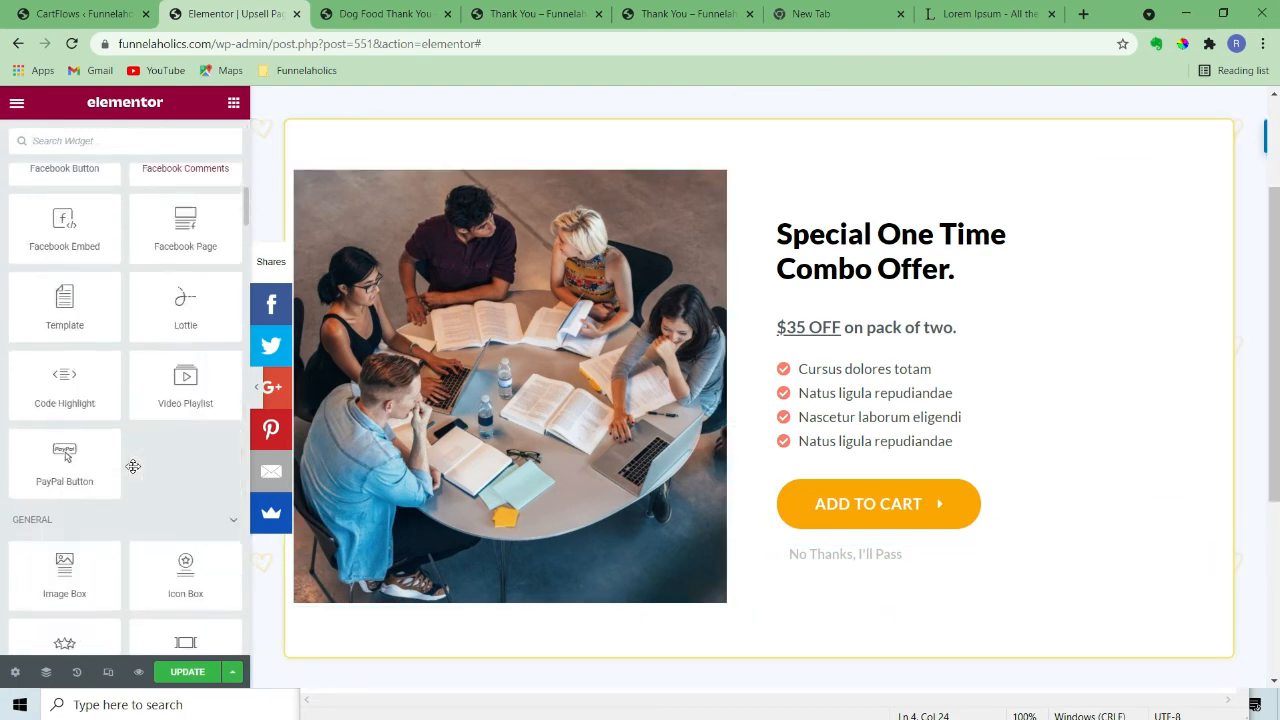
{"action": "scroll", "coordinate": [129, 466], "scroll_direction": "down", "scroll_amount": 15}
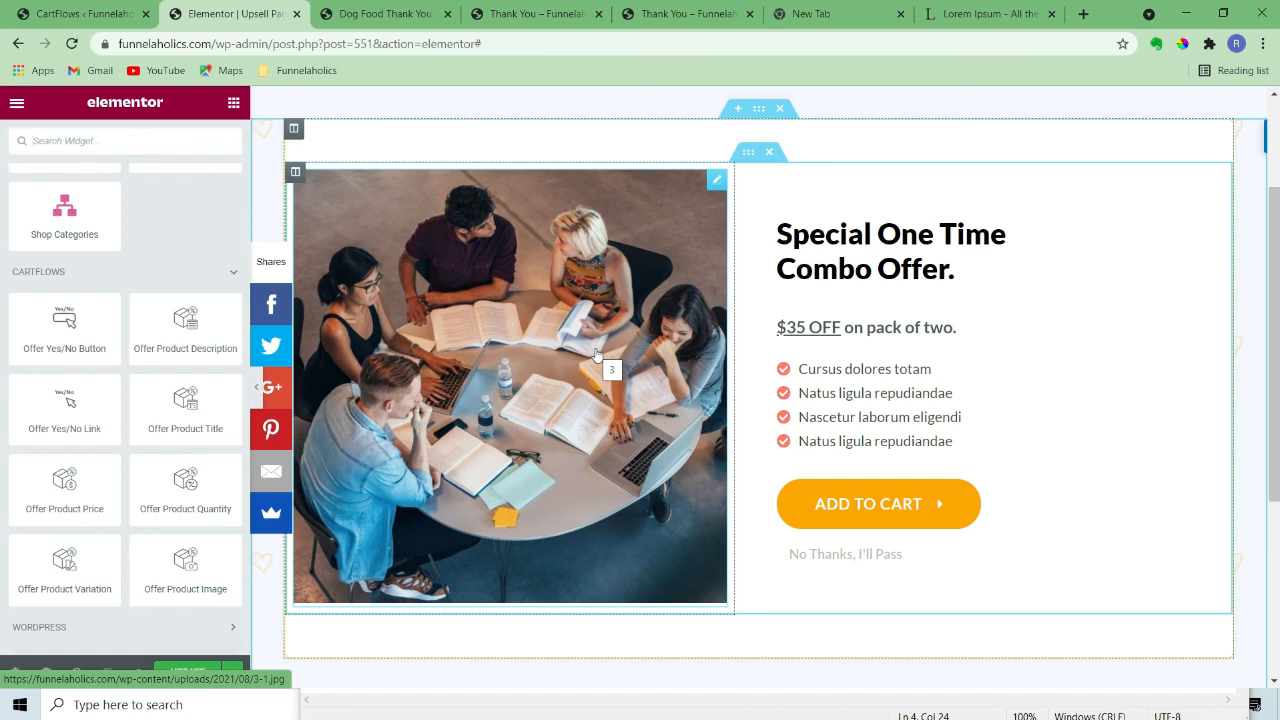
{"action": "left_click", "coordinate": [32, 567]}
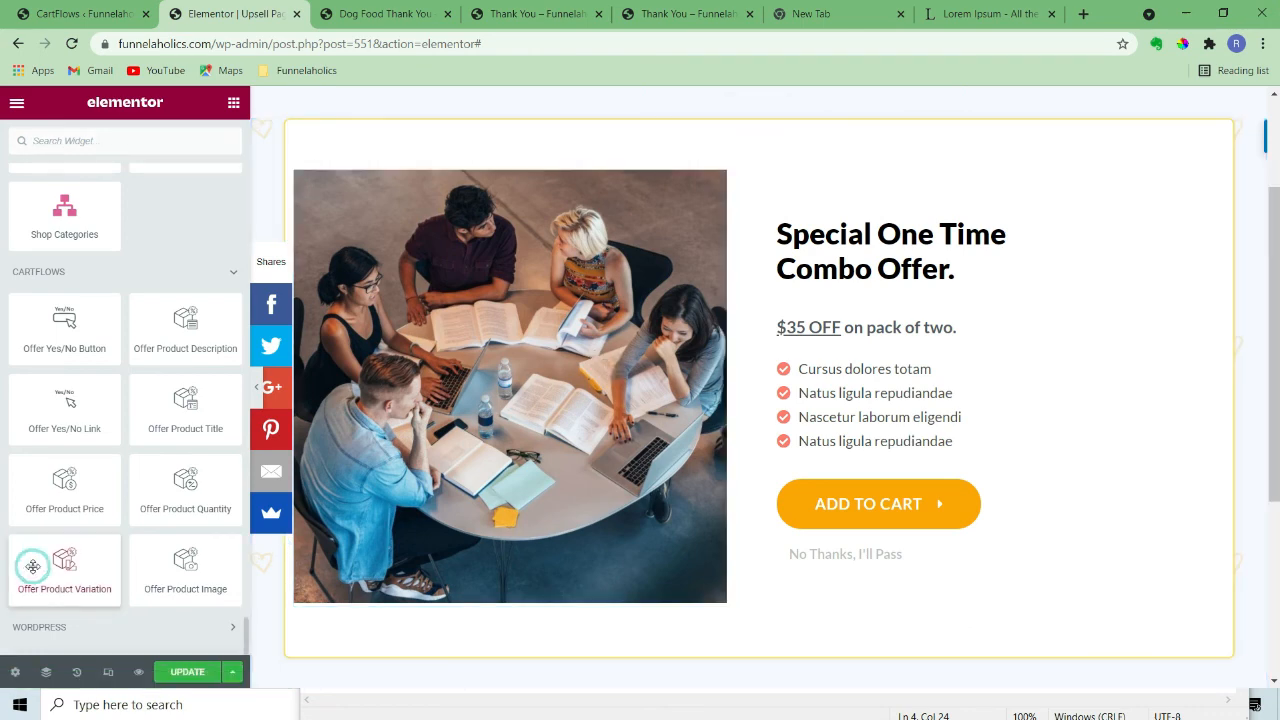
{"action": "left_click_drag", "start_coordinate": [32, 567], "coordinate": [803, 440]}
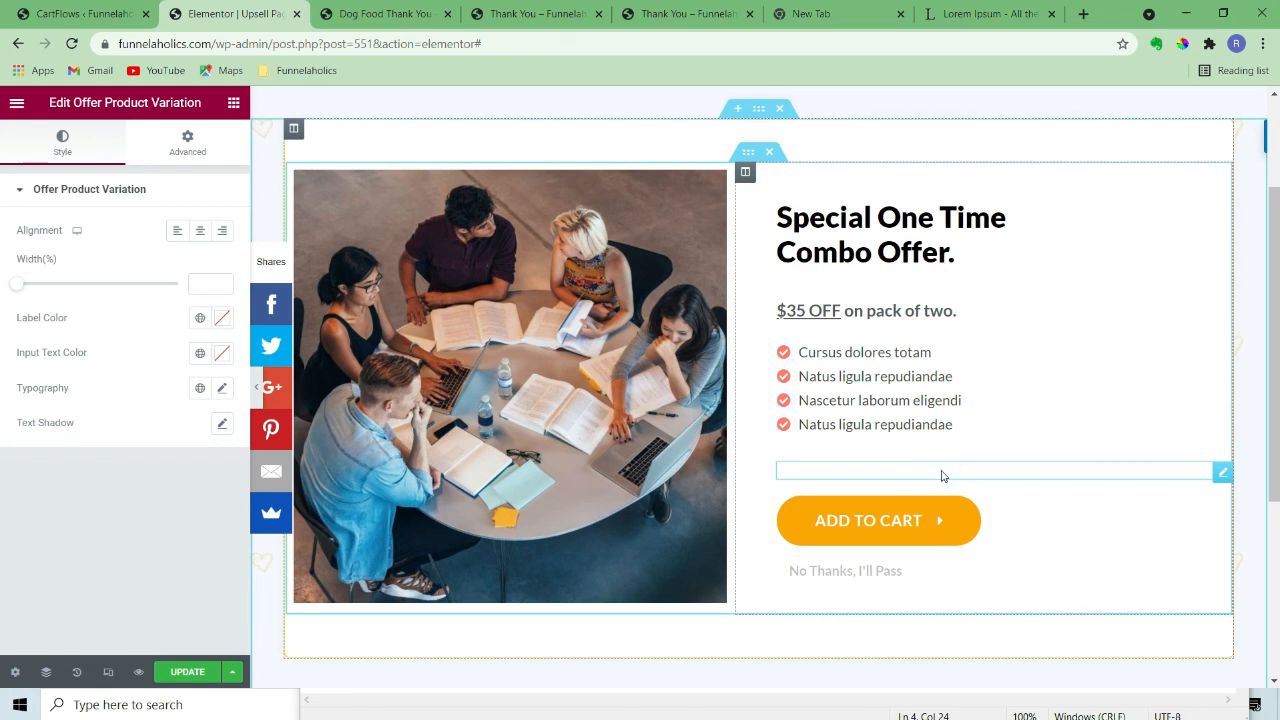
{"action": "key", "text": "Delete"}
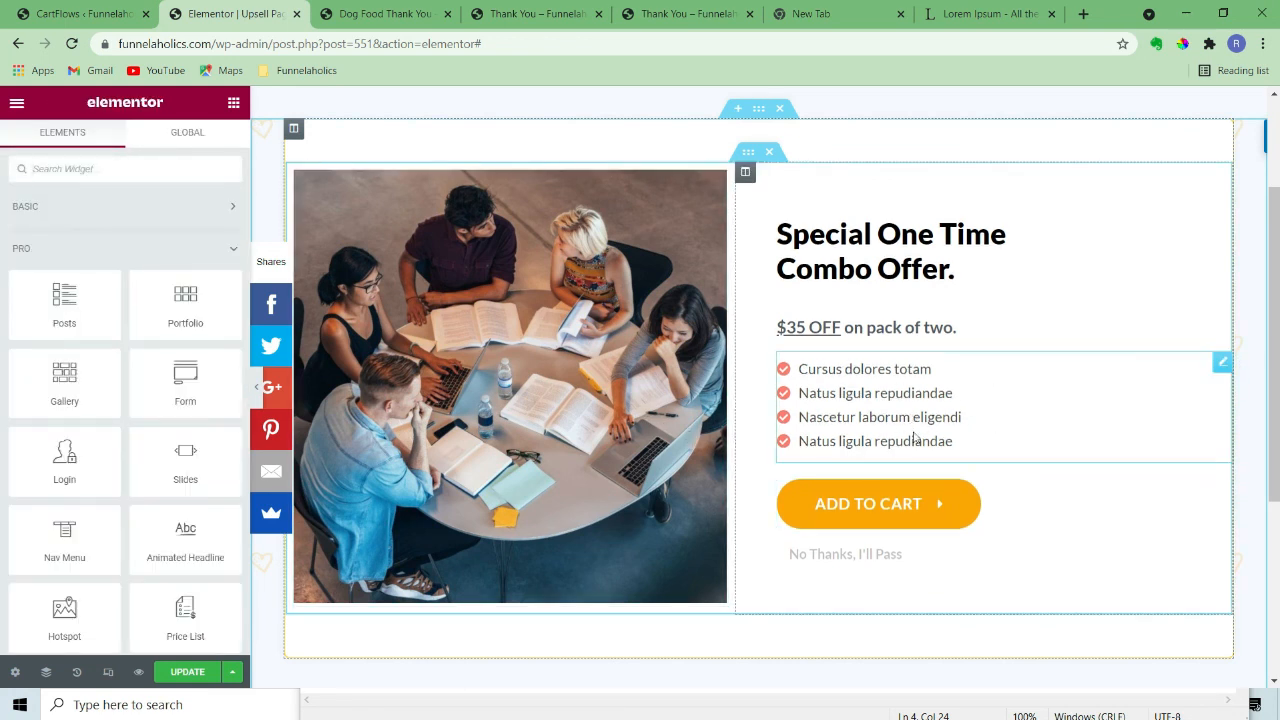
Place the CartFlows Offer Product Description widget between the "$35 OFF on pack of two." heading and the bullet list
{"action": "scroll", "coordinate": [850, 430], "scroll_direction": "up", "scroll_amount": 2}
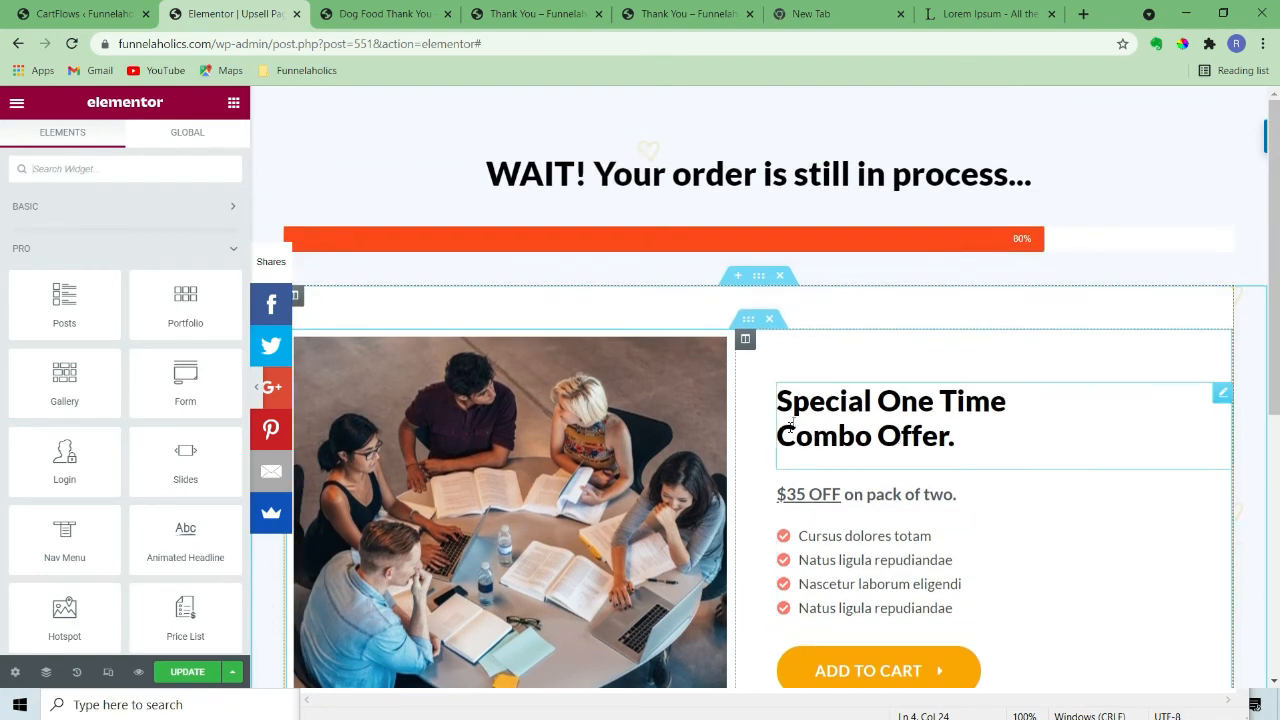
{"action": "scroll", "coordinate": [795, 417], "scroll_direction": "down", "scroll_amount": 3}
{"action": "scroll", "coordinate": [795, 417], "scroll_direction": "down", "scroll_amount": 2}
{"action": "scroll", "coordinate": [780, 400], "scroll_direction": "up", "scroll_amount": 4}
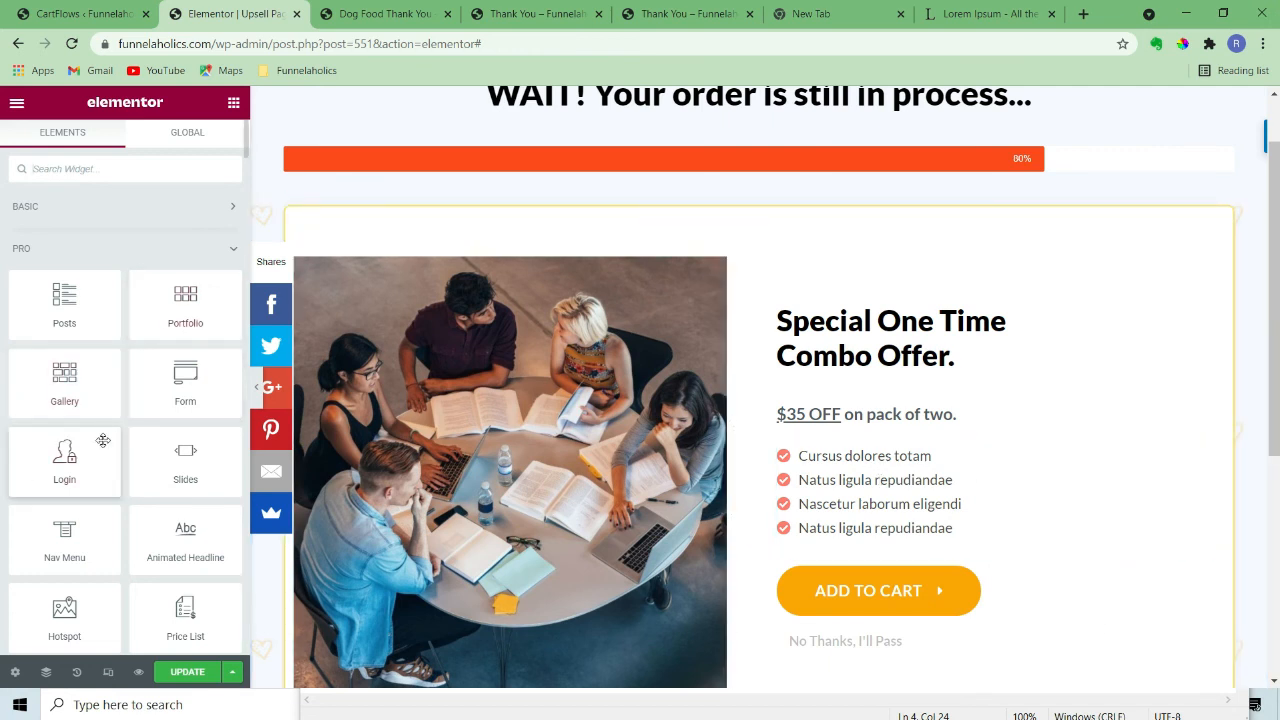
{"action": "scroll", "coordinate": [100, 490], "scroll_direction": "down", "scroll_amount": 1}
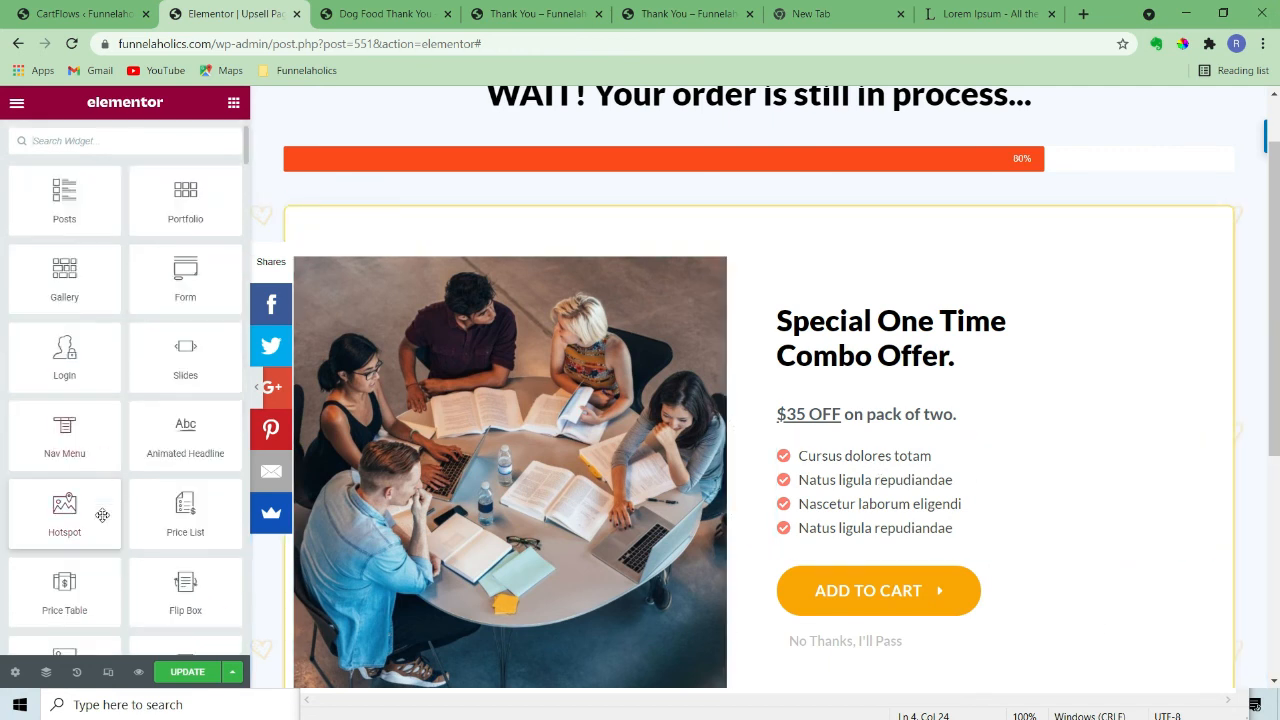
{"action": "scroll", "coordinate": [103, 514], "scroll_direction": "up", "scroll_amount": 1}
{"action": "scroll", "coordinate": [110, 310], "scroll_direction": "down", "scroll_amount": 10}
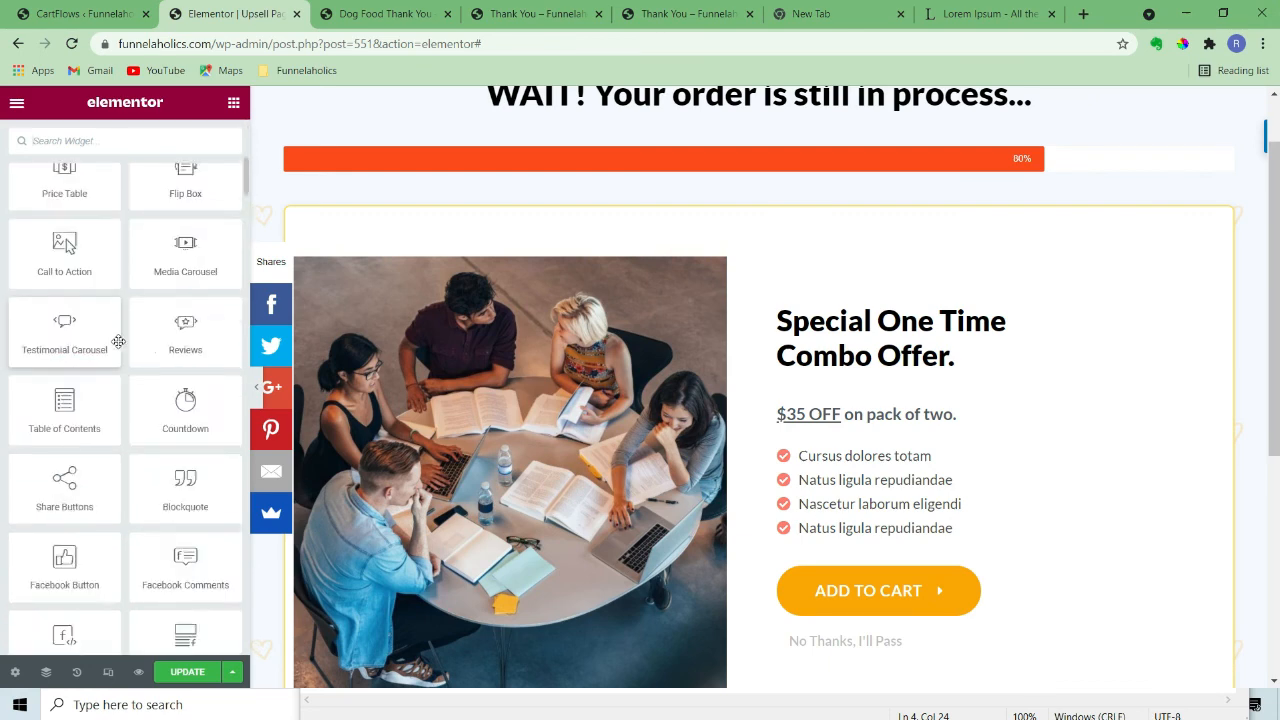
{"action": "scroll", "coordinate": [125, 349], "scroll_direction": "down", "scroll_amount": 15}
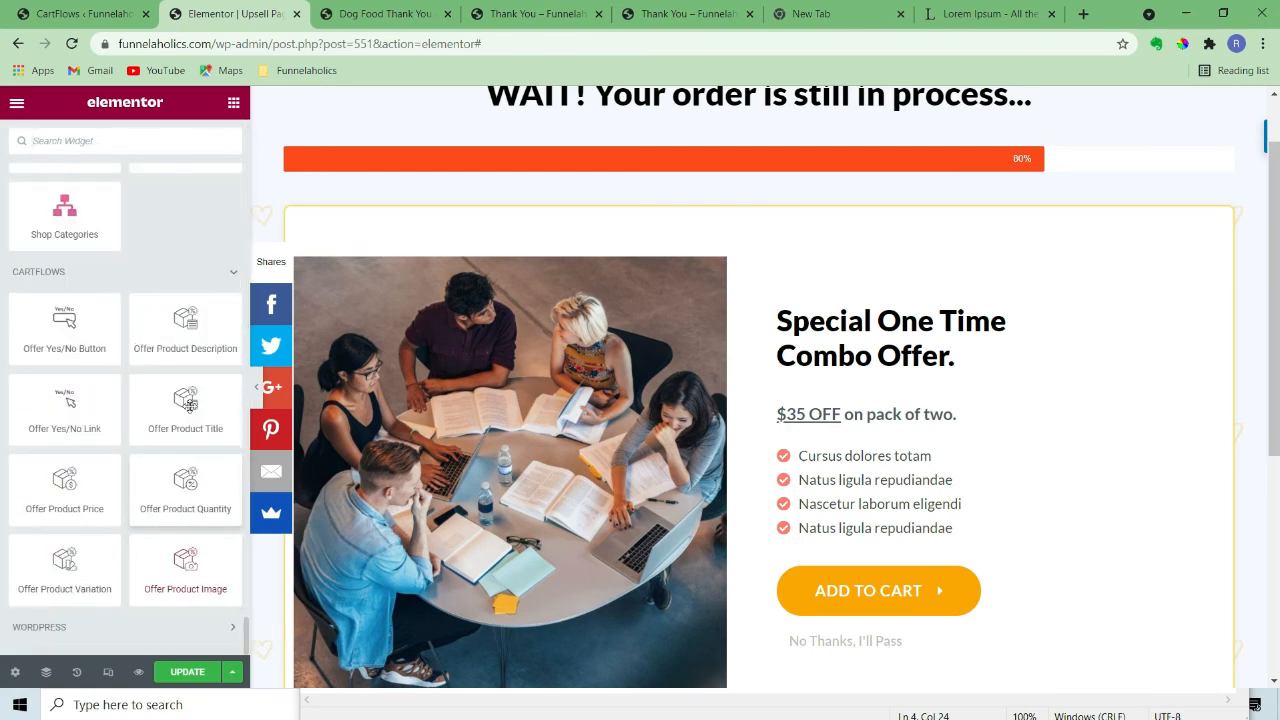
{"action": "left_click_drag", "start_coordinate": [189, 340], "coordinate": [875, 425]}
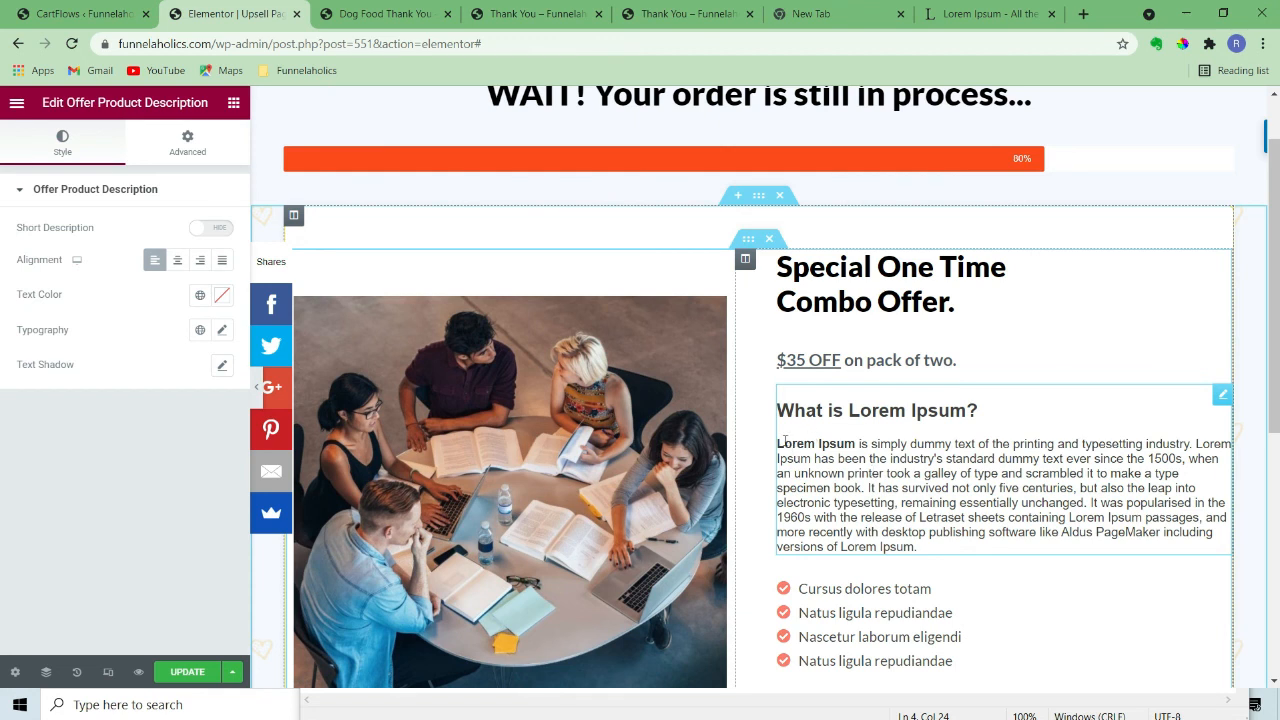
Delete the bullet list below the offer product description and update the upsell page
{"action": "scroll", "coordinate": [975, 535], "scroll_direction": "down", "scroll_amount": 2}
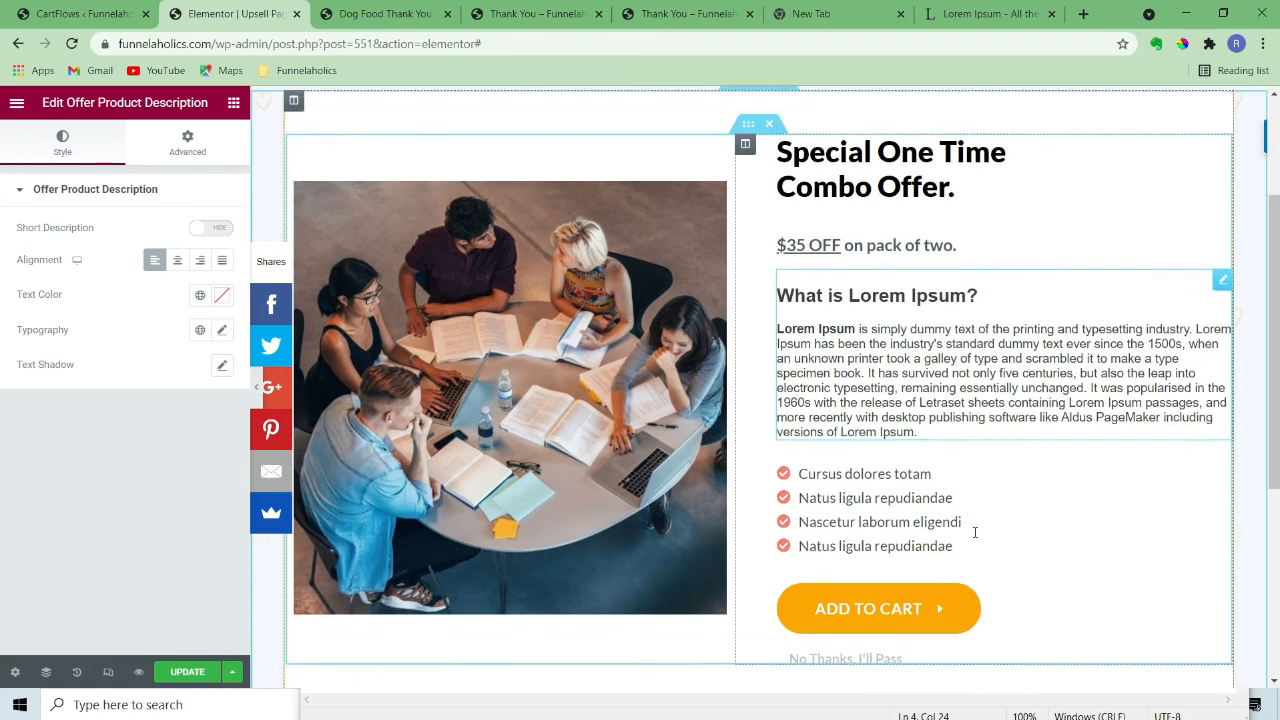
{"action": "left_click", "coordinate": [973, 455]}
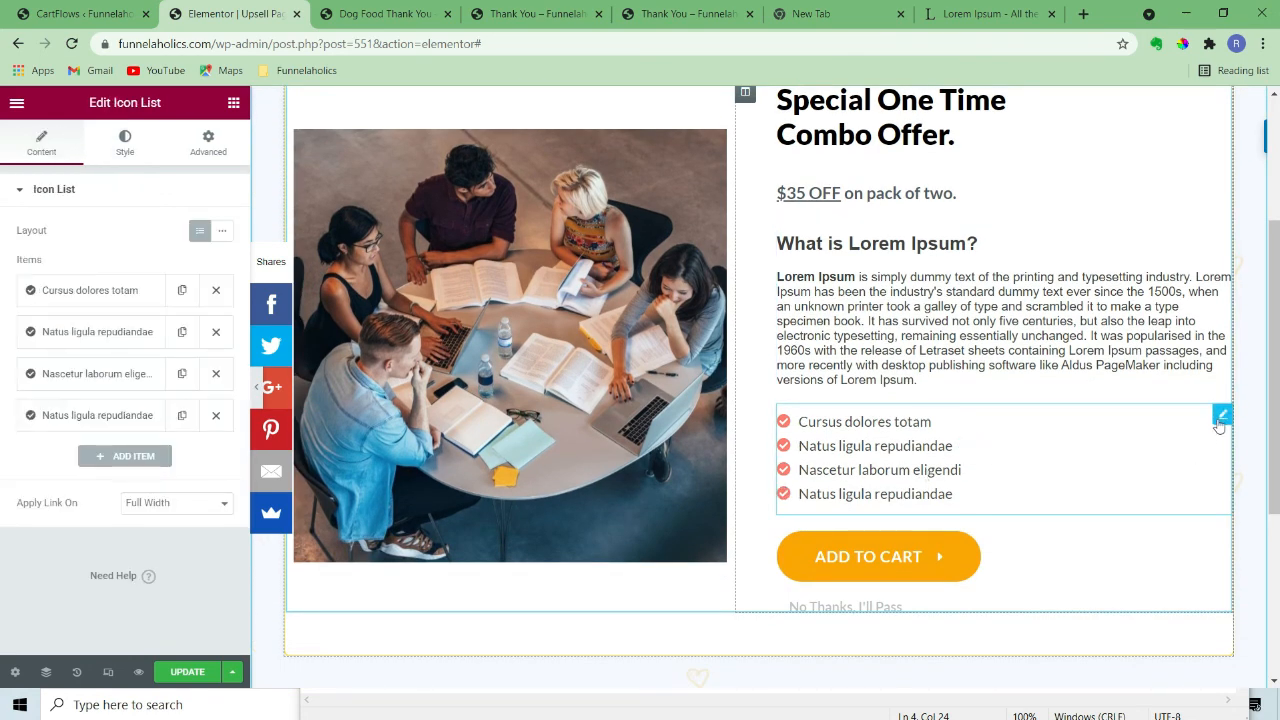
{"action": "key", "text": "Delete"}
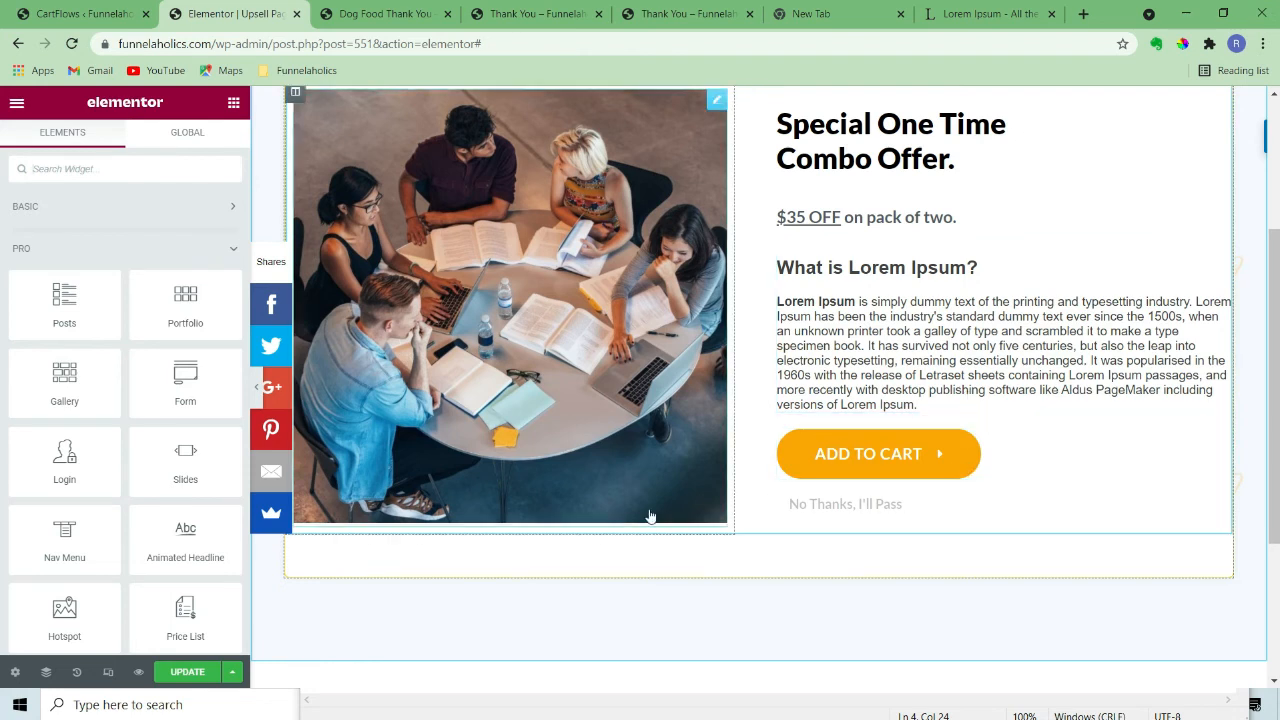
{"action": "left_click", "coordinate": [200, 672]}
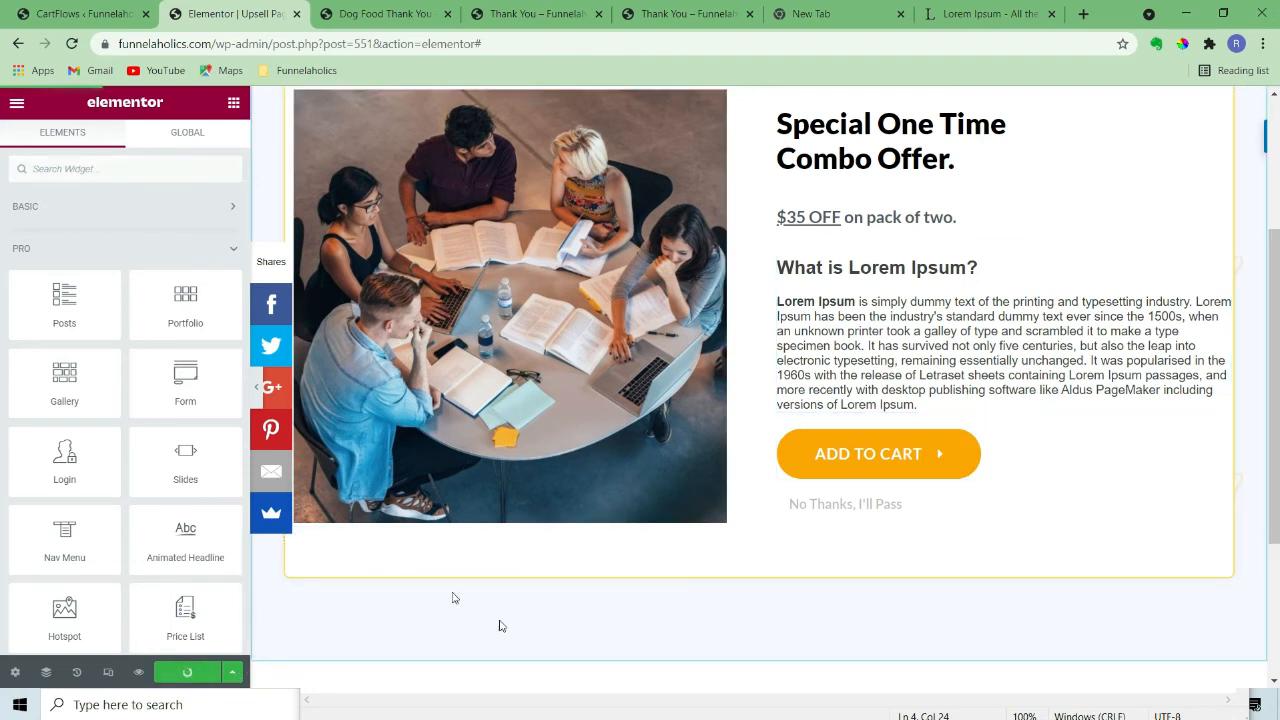
Return to the Book Funnel's steps and open the Downsell Video Course page in Elementor
{"action": "left_click", "coordinate": [85, 14]}
{"action": "left_click", "coordinate": [190, 253]}
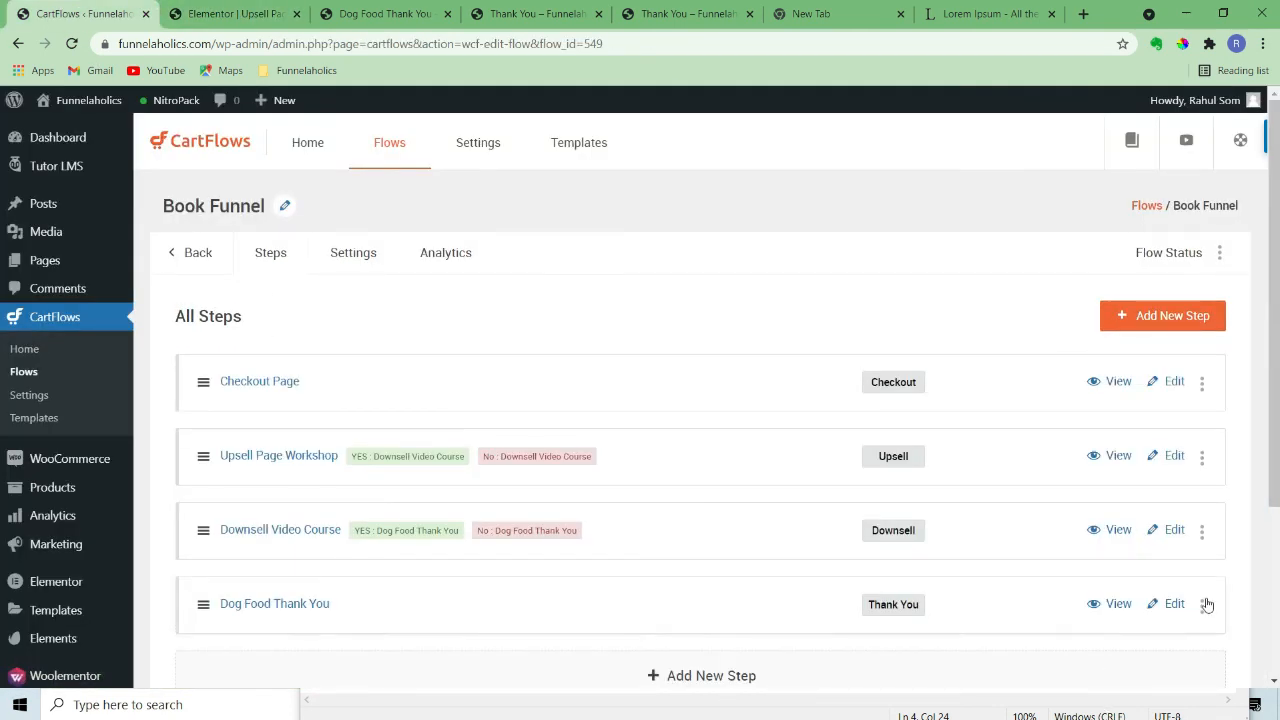
{"action": "left_click", "coordinate": [1176, 533]}
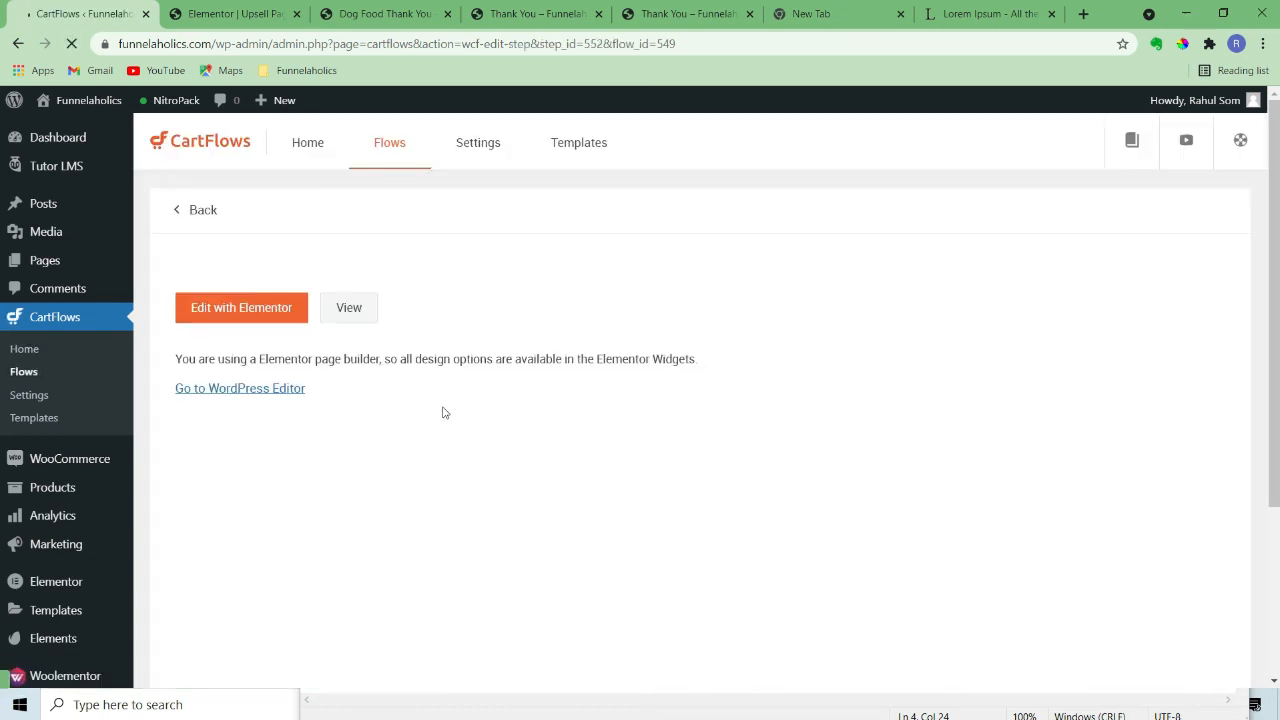
{"action": "left_click", "coordinate": [253, 316]}
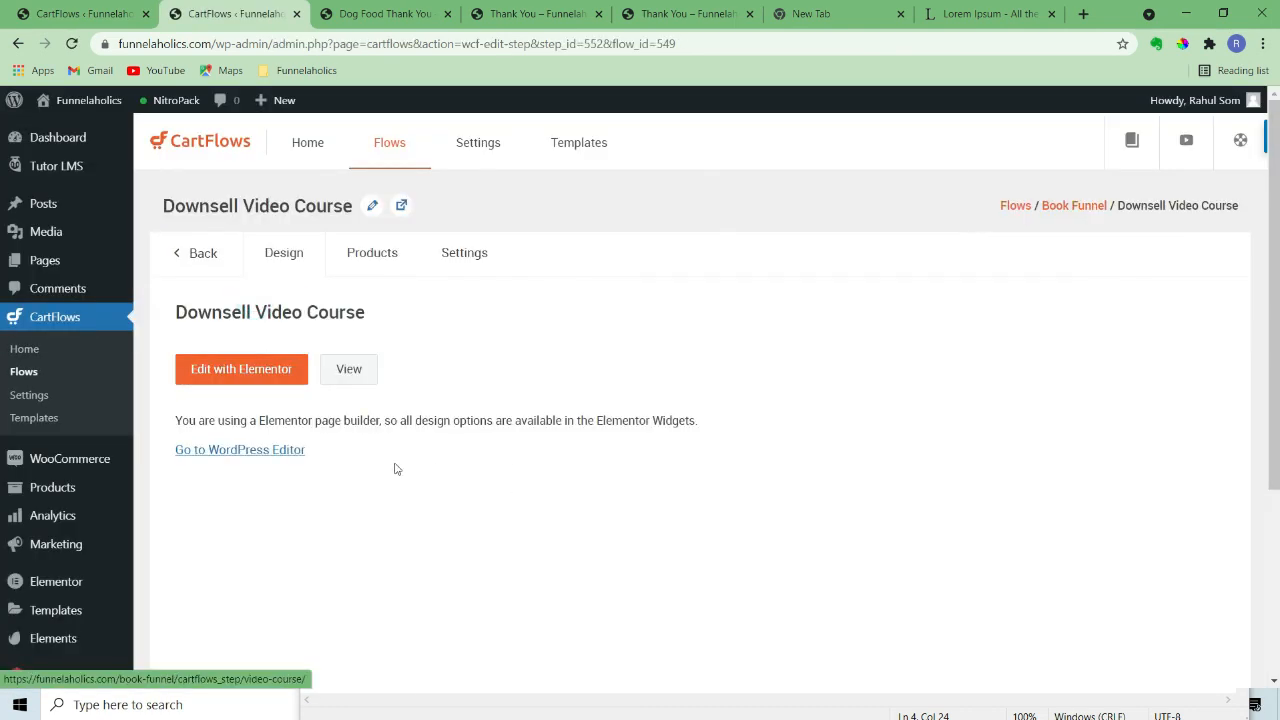
{"action": "left_click", "coordinate": [262, 369]}
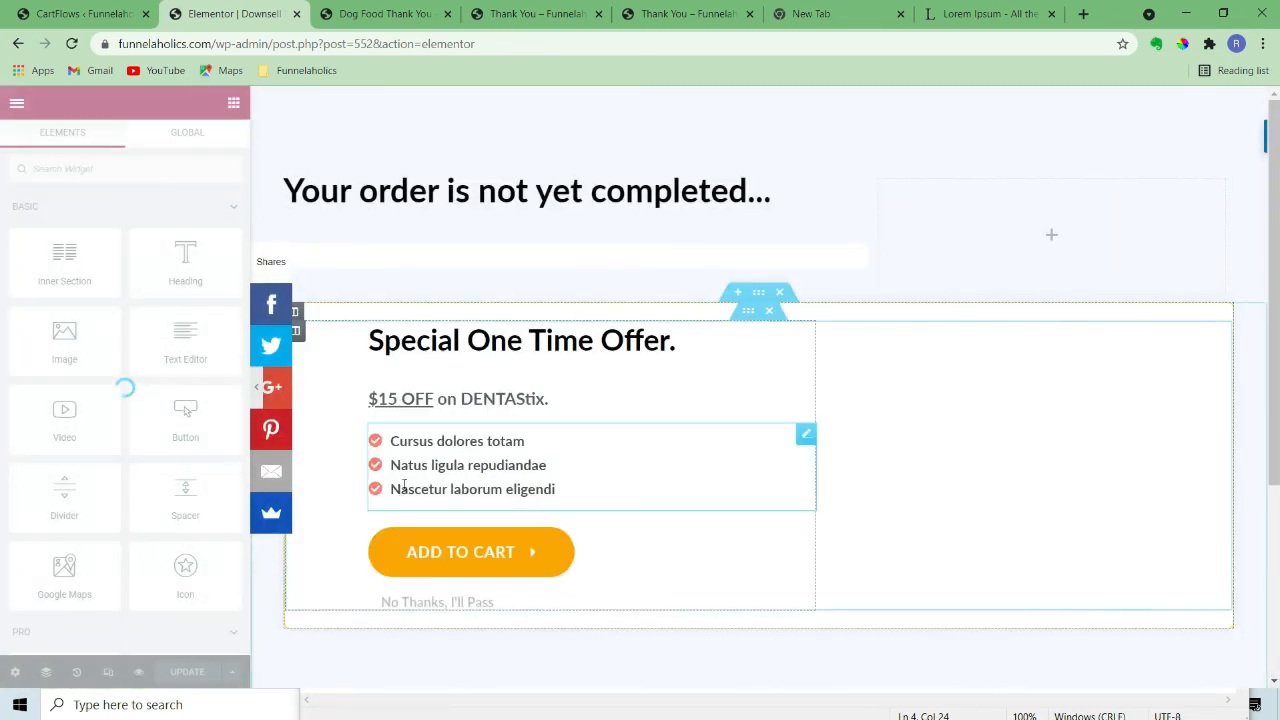
Delete the puppy food image and the bullet list from the Special One Time Offer section
{"action": "left_click", "coordinate": [966, 433]}
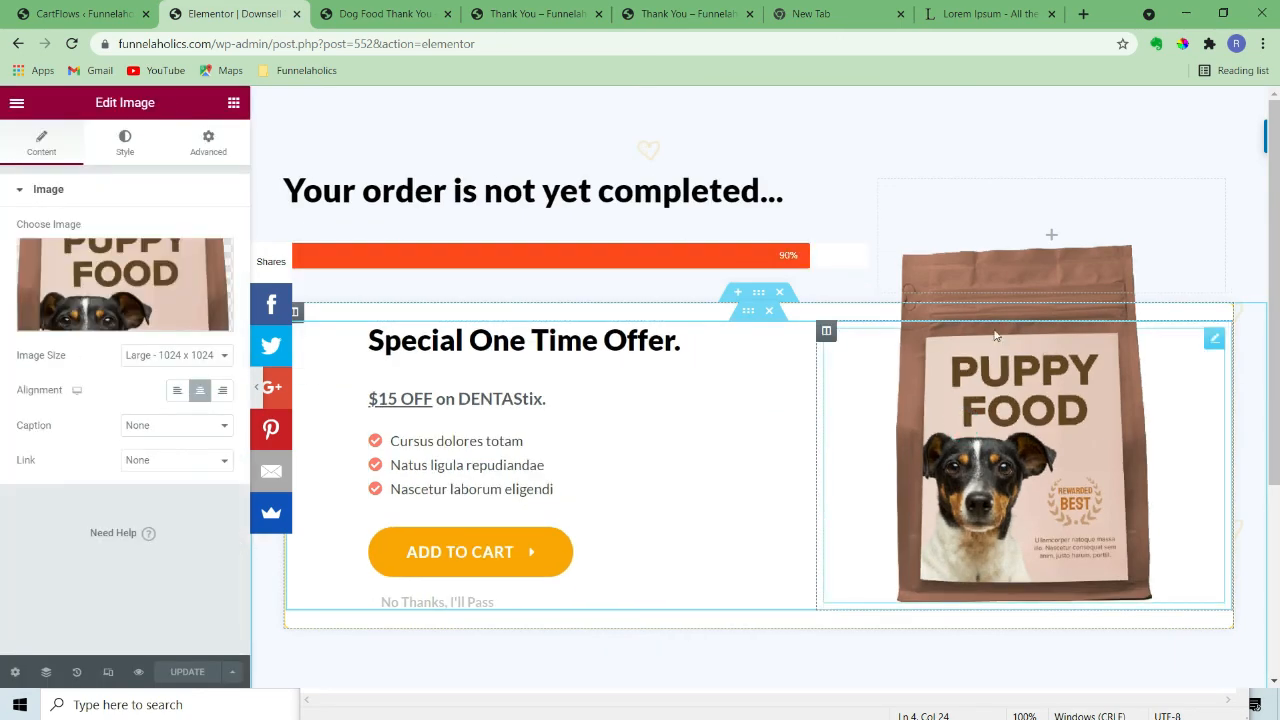
{"action": "key", "text": "Delete"}
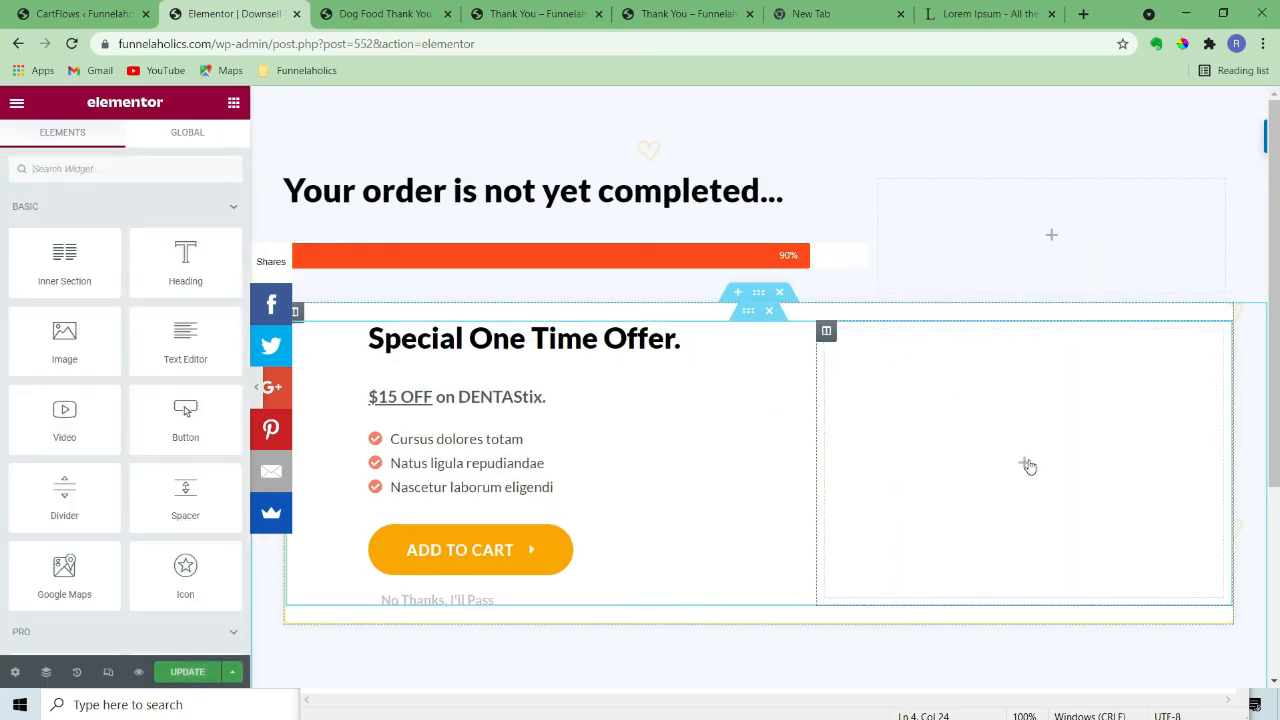
{"action": "left_click", "coordinate": [410, 461]}
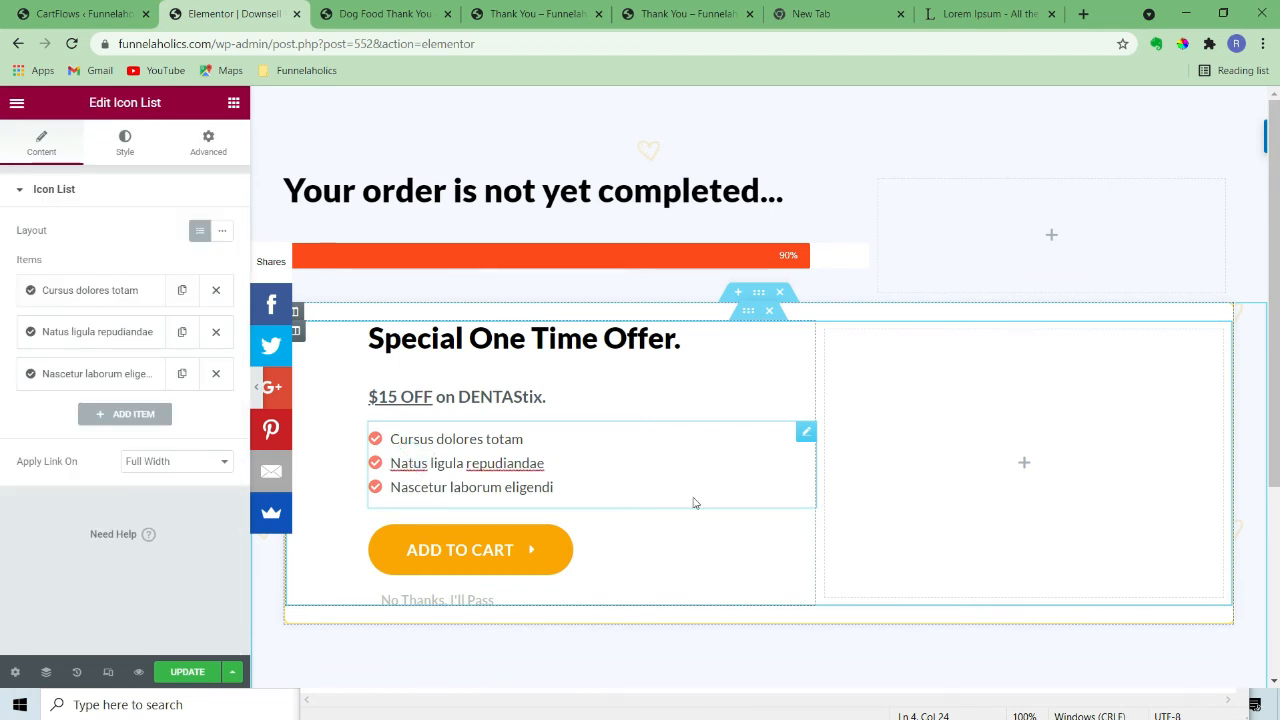
{"action": "left_click", "coordinate": [805, 436]}
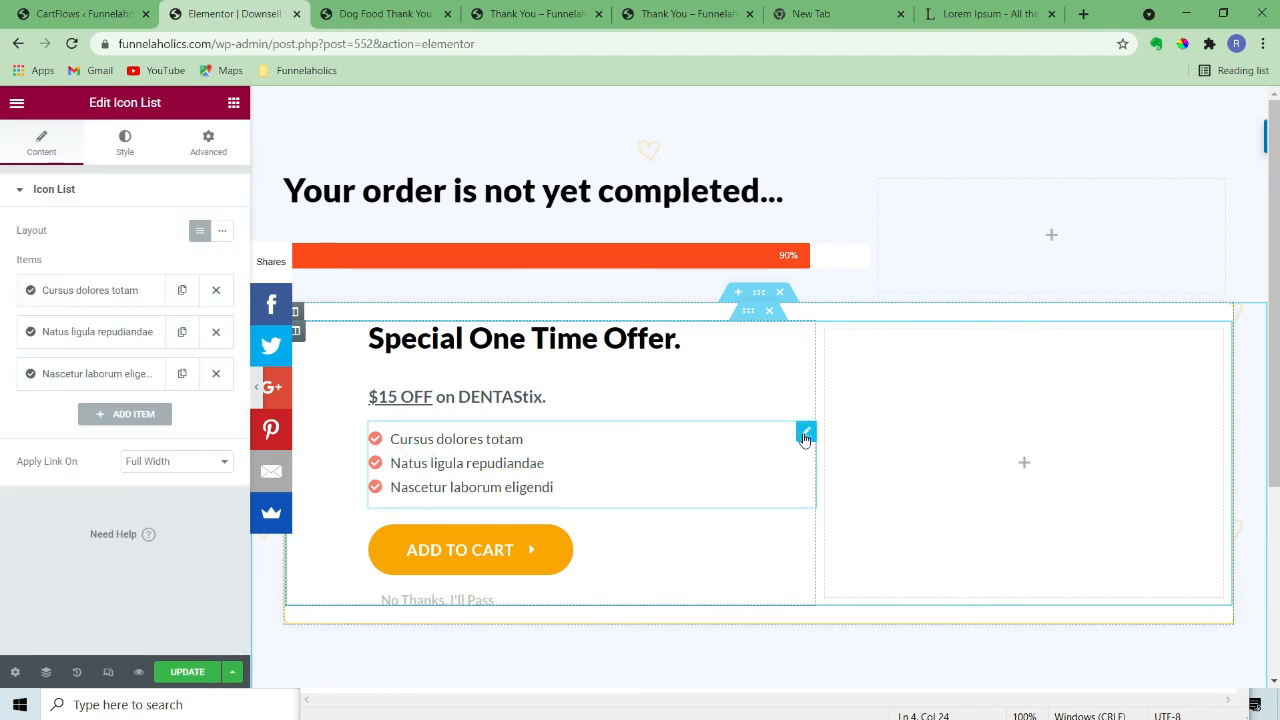
{"action": "key", "text": "Delete"}
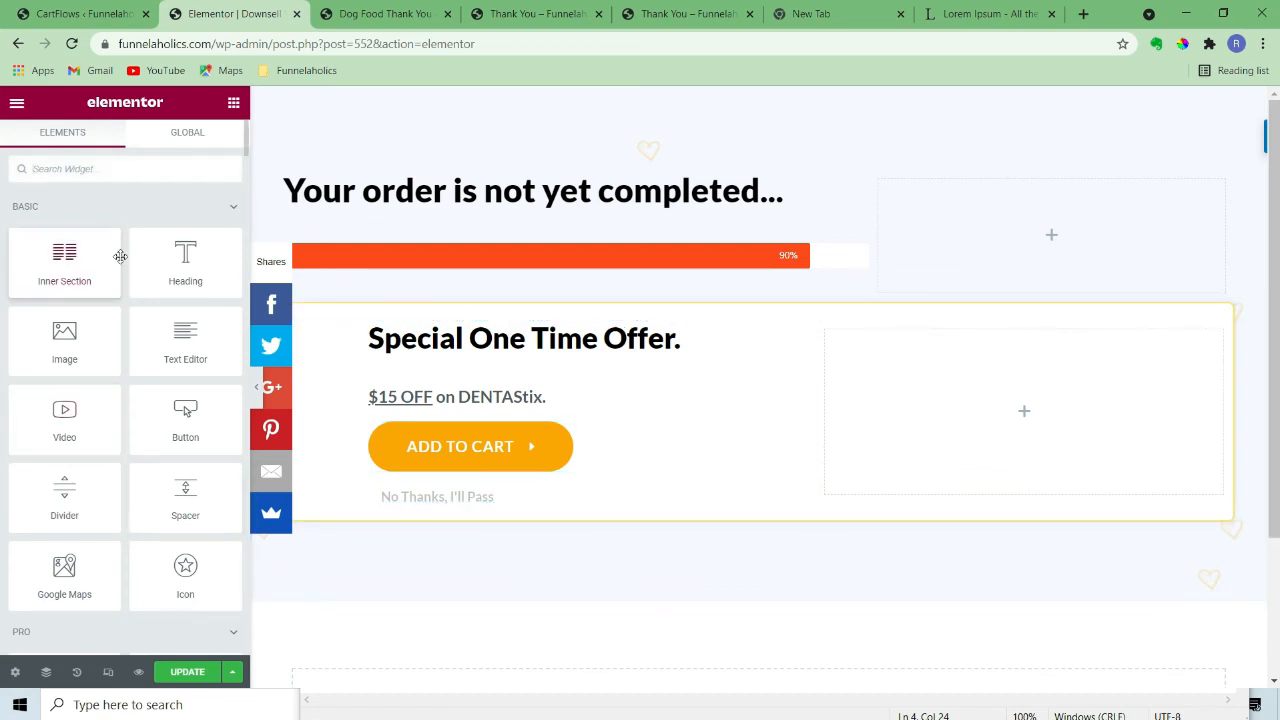
Place the CartFlows Offer Product Description widget between the "$15 OFF on DENTAStix." heading and the Add to Cart button
{"action": "scroll", "coordinate": [134, 510], "scroll_direction": "down", "scroll_amount": 10}
{"action": "scroll", "coordinate": [147, 485], "scroll_direction": "down", "scroll_amount": 20}
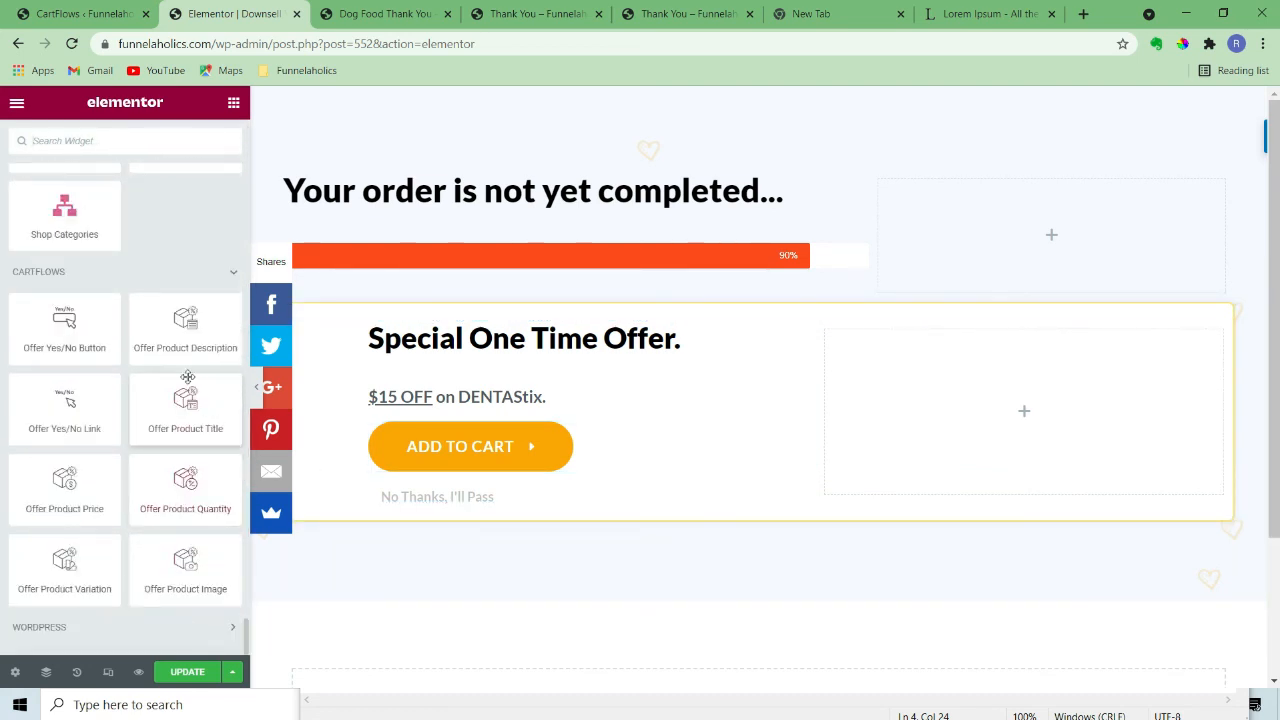
{"action": "left_click_drag", "start_coordinate": [182, 325], "coordinate": [474, 437]}
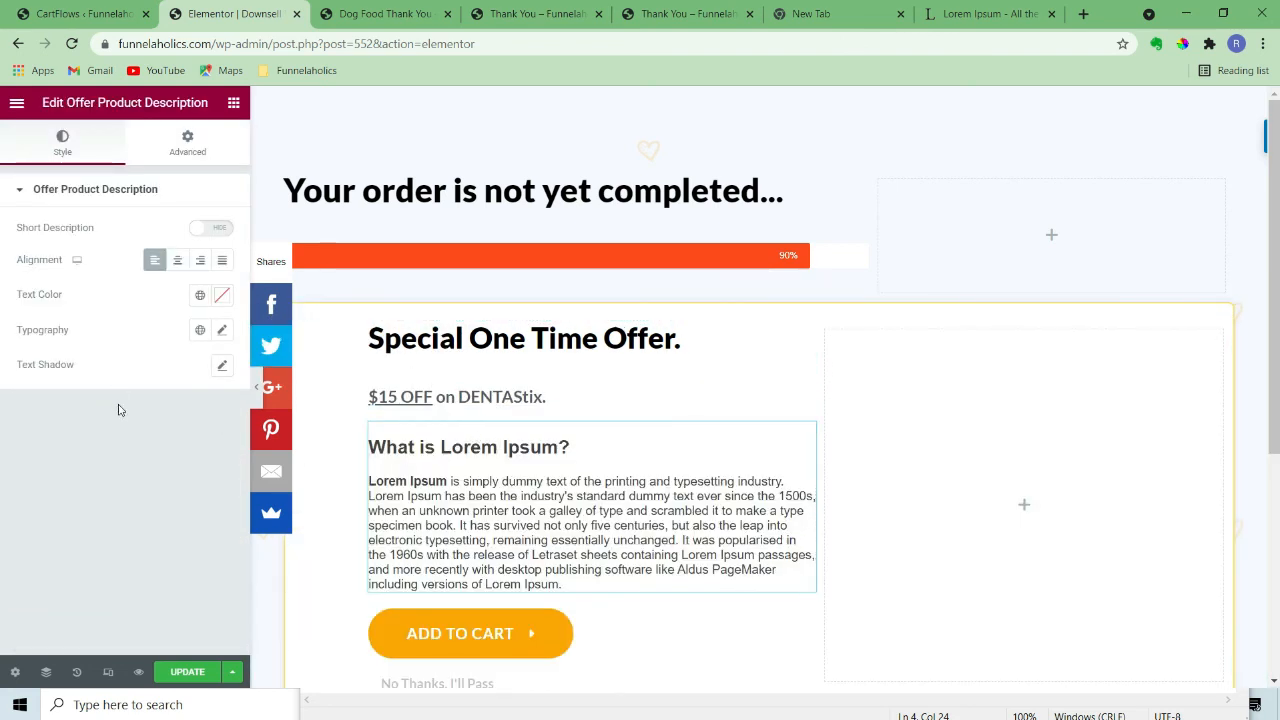
Place the CartFlows Offer Product Image widget in the offer section's empty column and update the downsell page
{"action": "left_click", "coordinate": [234, 104]}
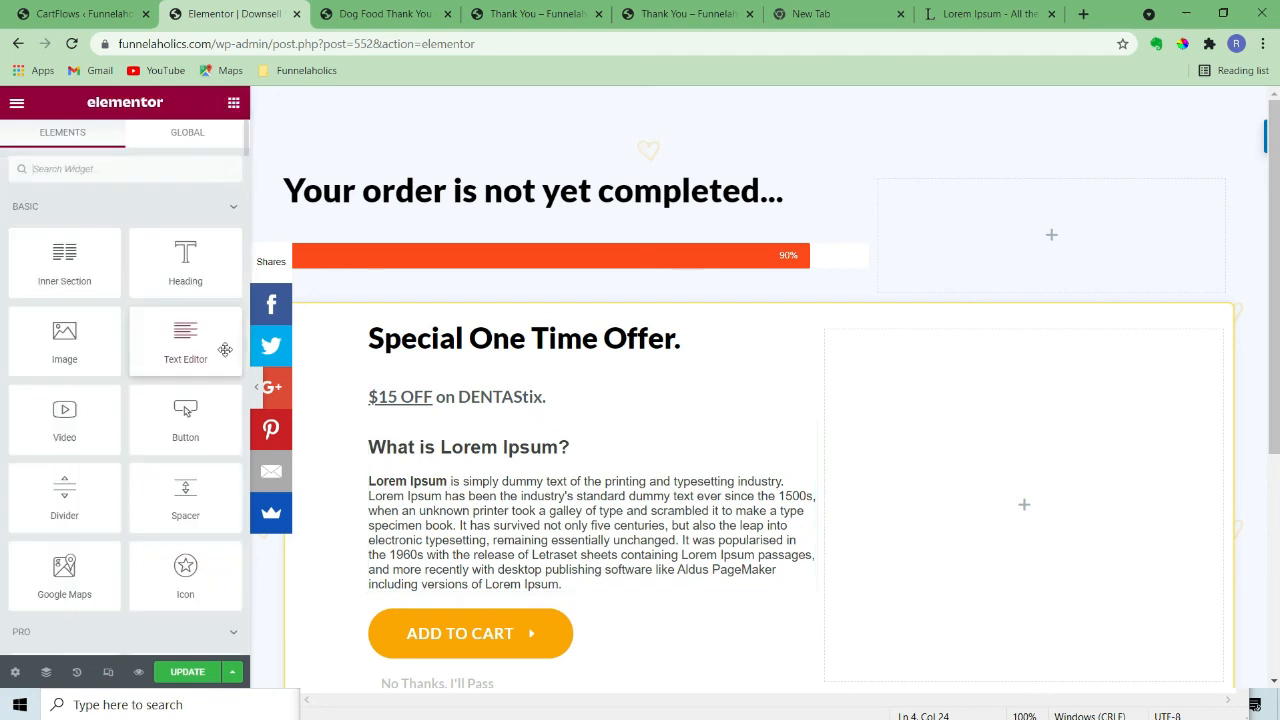
{"action": "left_click_drag", "start_coordinate": [245, 143], "coordinate": [222, 659]}
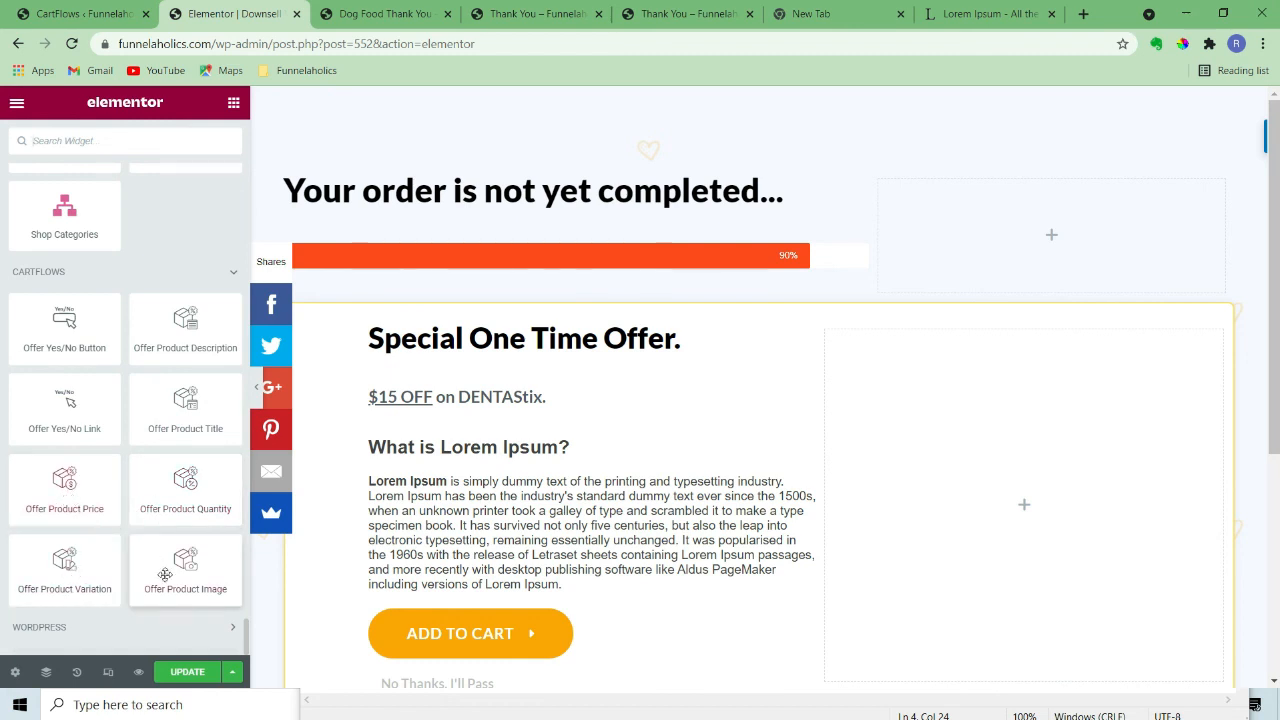
{"action": "left_click_drag", "start_coordinate": [185, 563], "coordinate": [983, 481]}
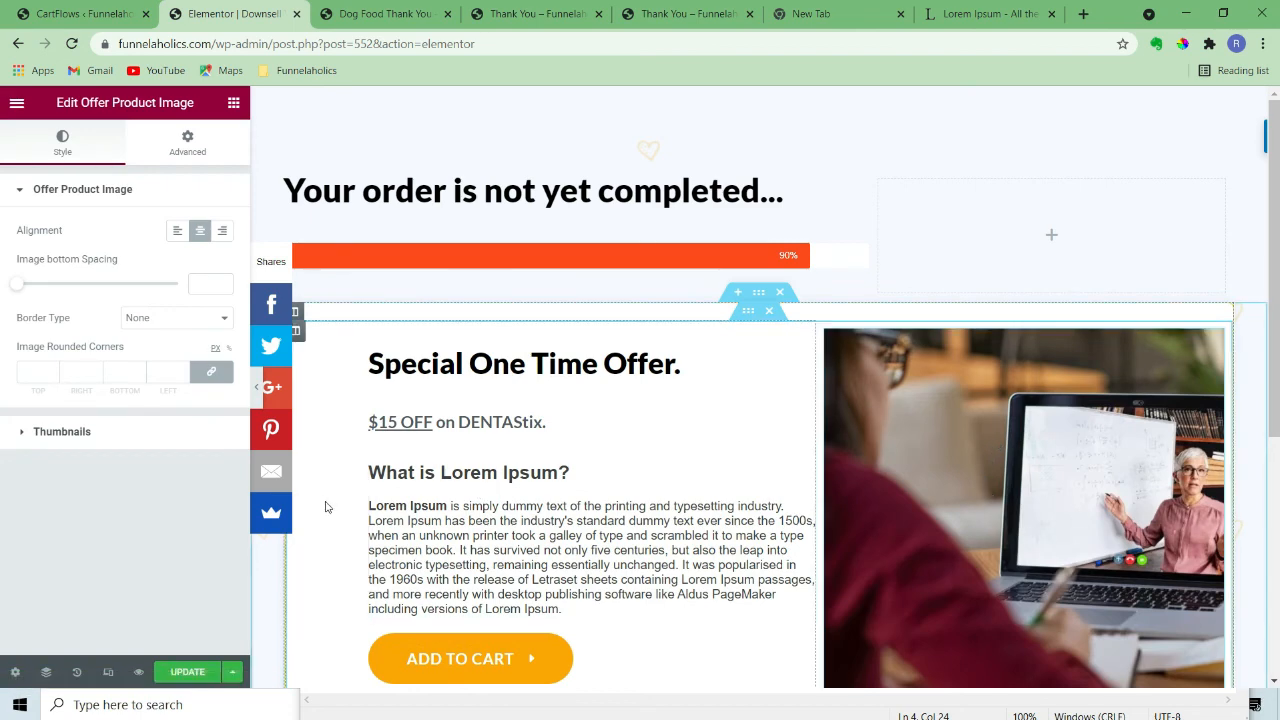
{"action": "scroll", "coordinate": [337, 498], "scroll_direction": "down", "scroll_amount": 2}
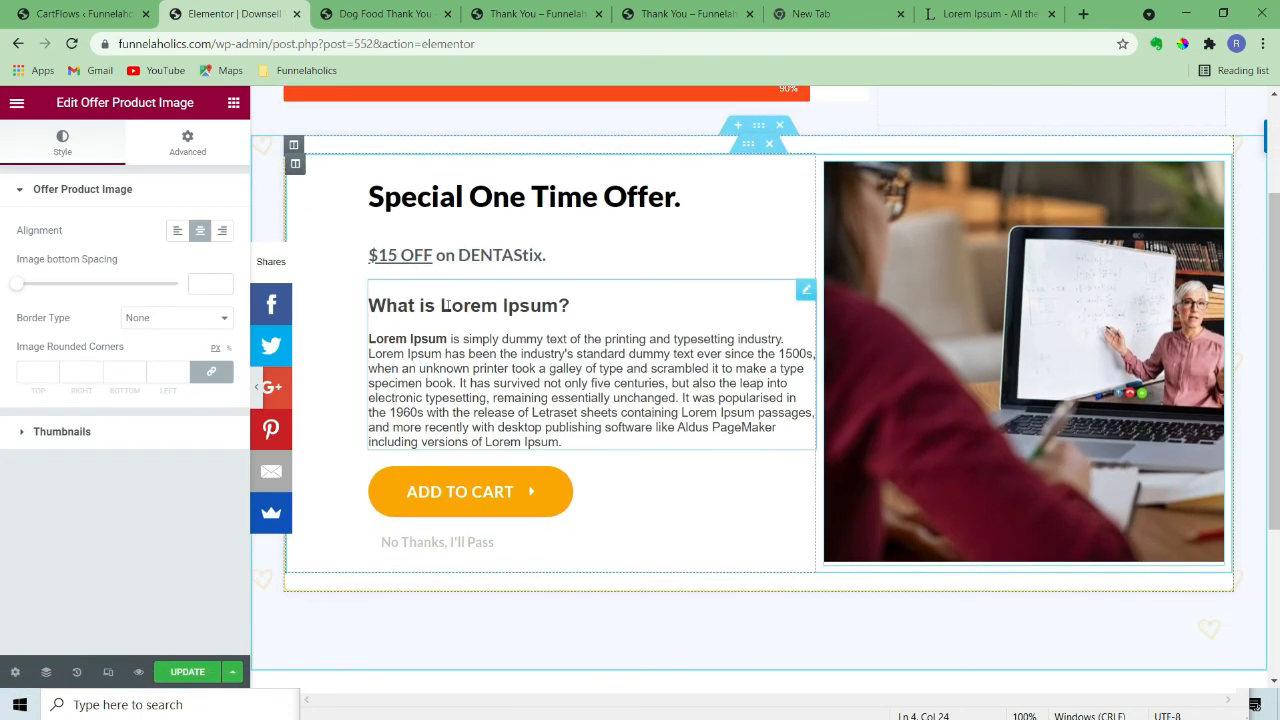
{"action": "left_click", "coordinate": [440, 257]}
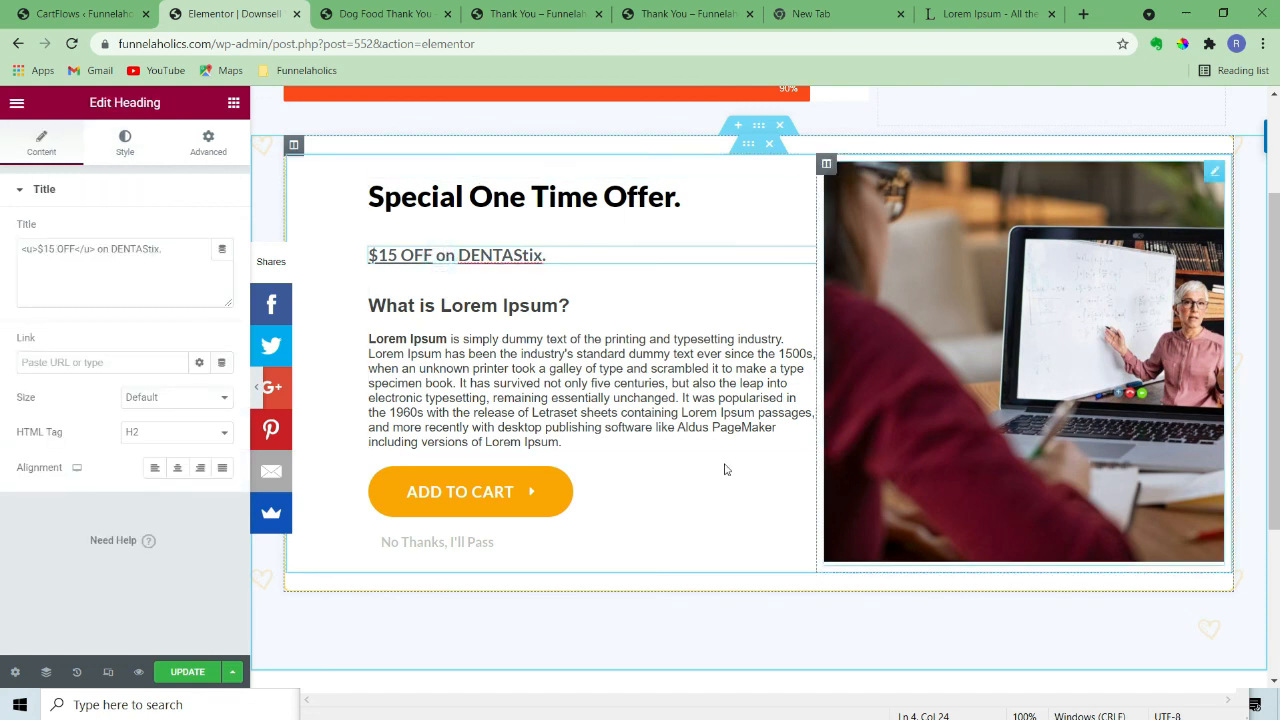
{"action": "left_click", "coordinate": [178, 668]}
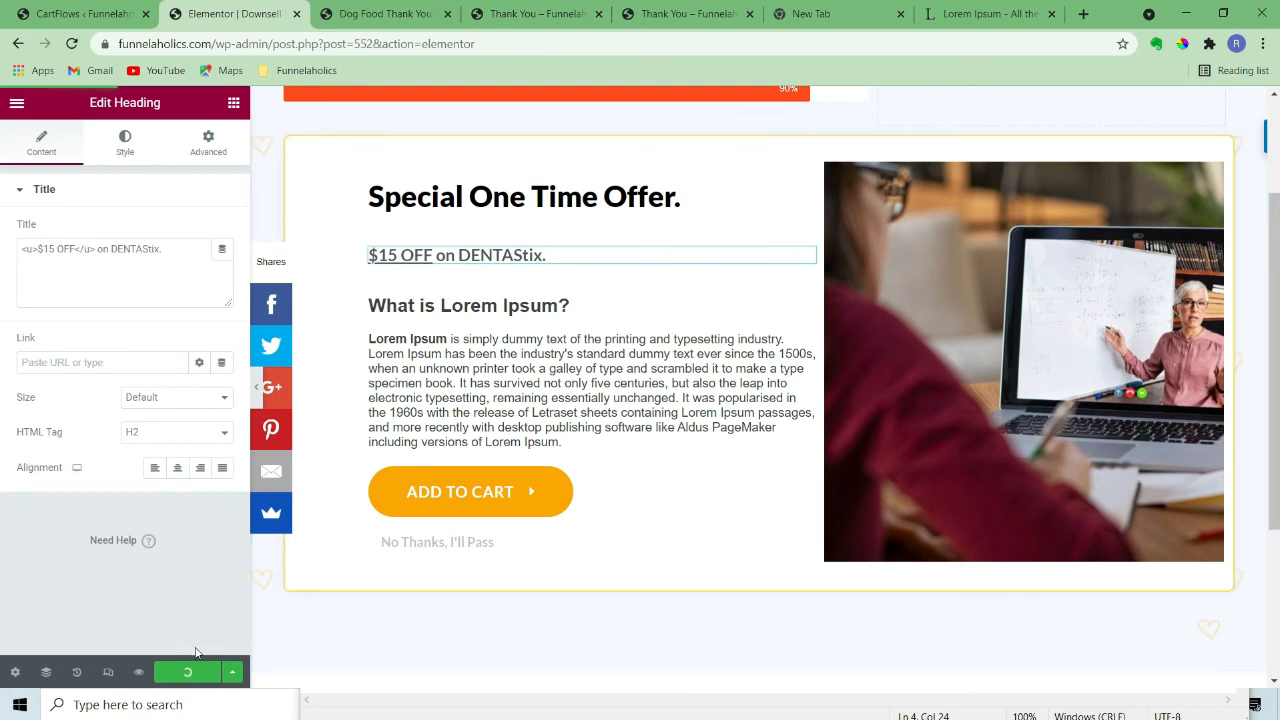
Return to the Book Funnel's steps and open the Dog Food Thank You page in Elementor
{"action": "left_click", "coordinate": [75, 14]}
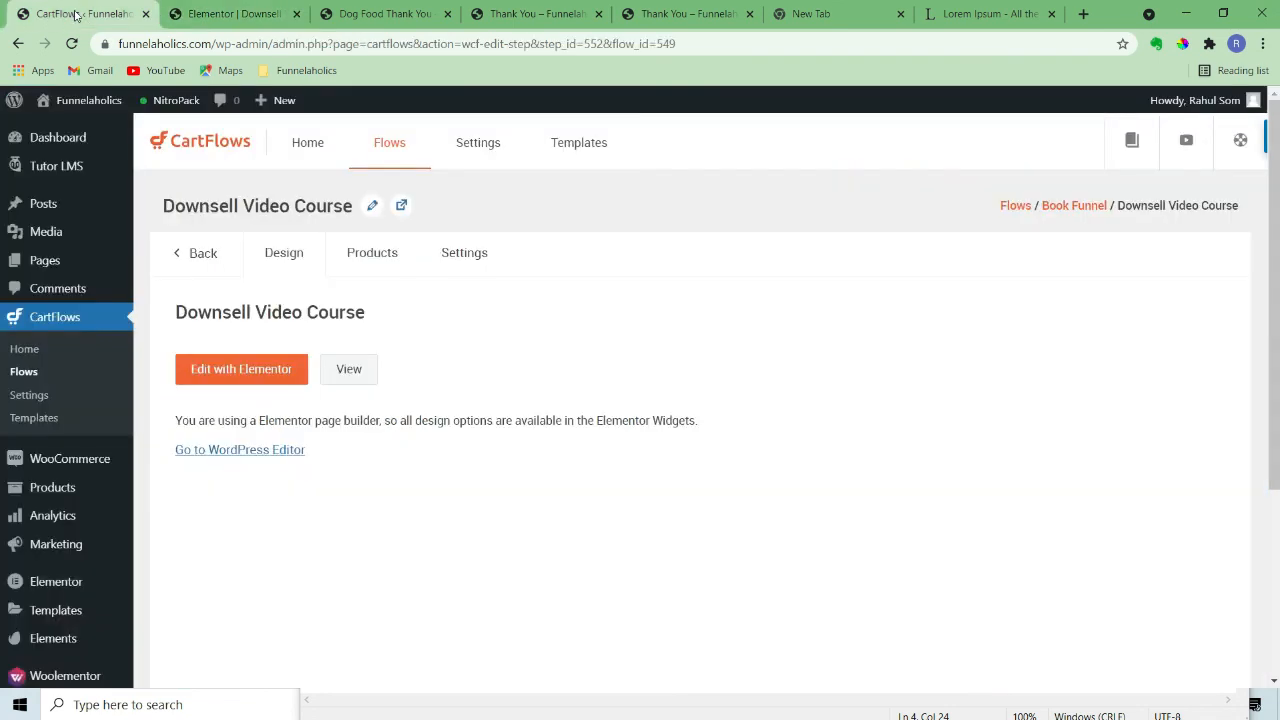
{"action": "left_click", "coordinate": [198, 254]}
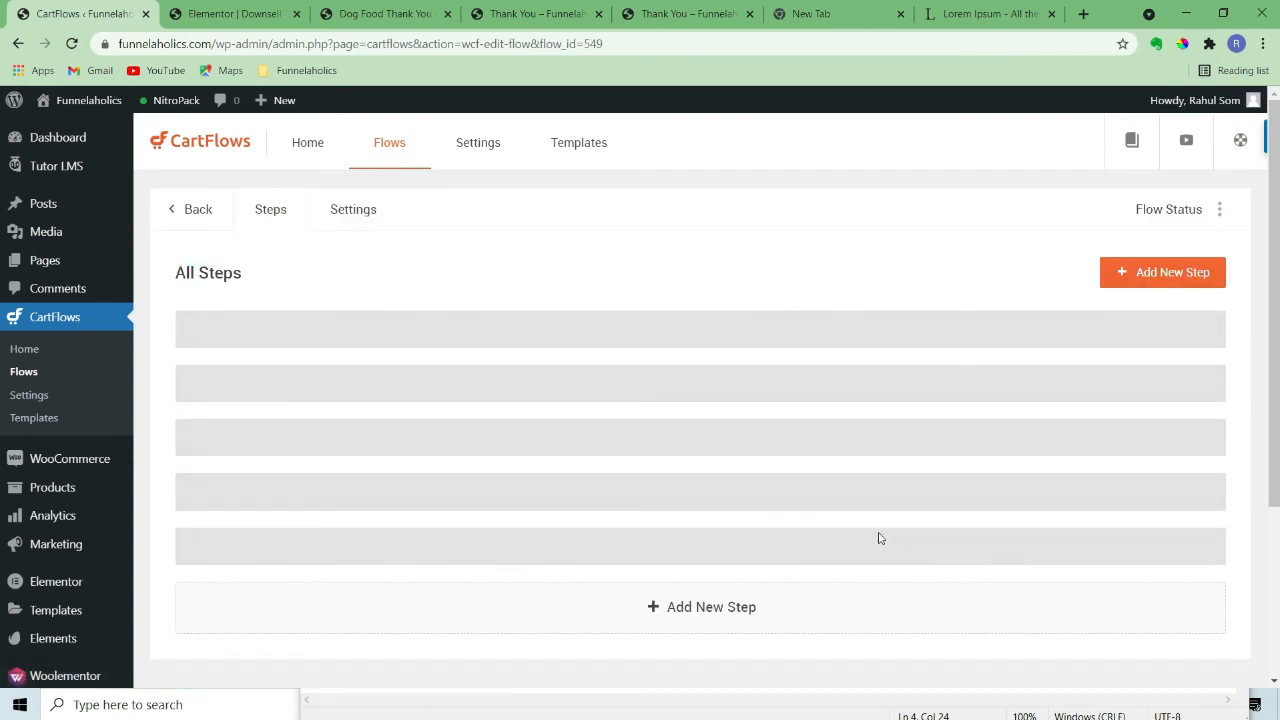
{"action": "scroll", "coordinate": [1164, 414], "scroll_direction": "down", "scroll_amount": 3}
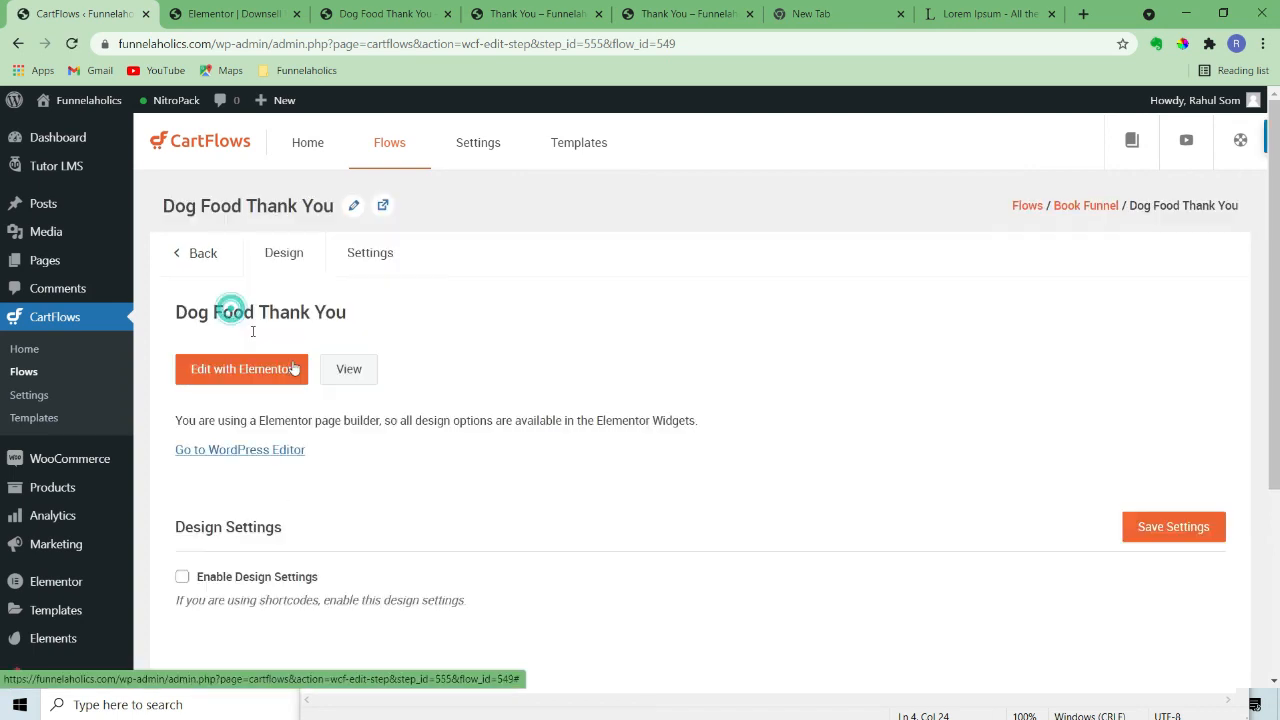
{"action": "left_click", "coordinate": [233, 370]}
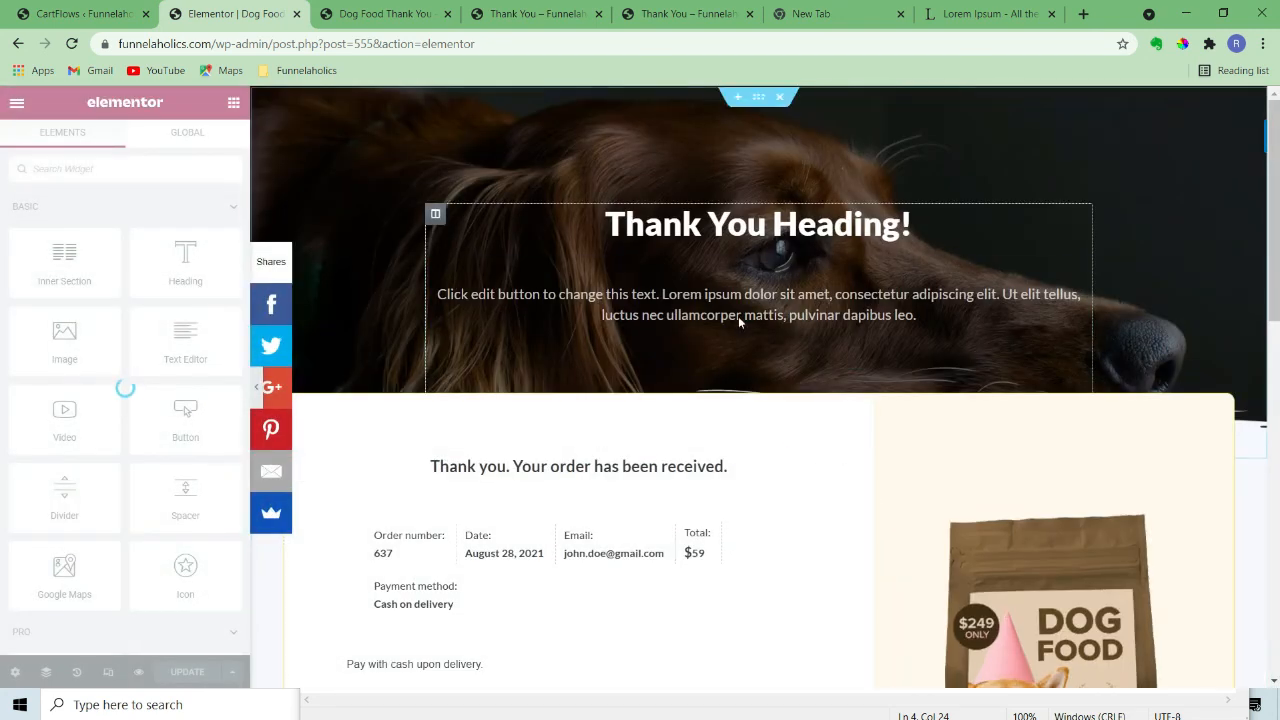
Examine the thank-you page's heading, order details, billing address, dog food image and social icons
{"action": "scroll", "coordinate": [783, 434], "scroll_direction": "down", "scroll_amount": 7}
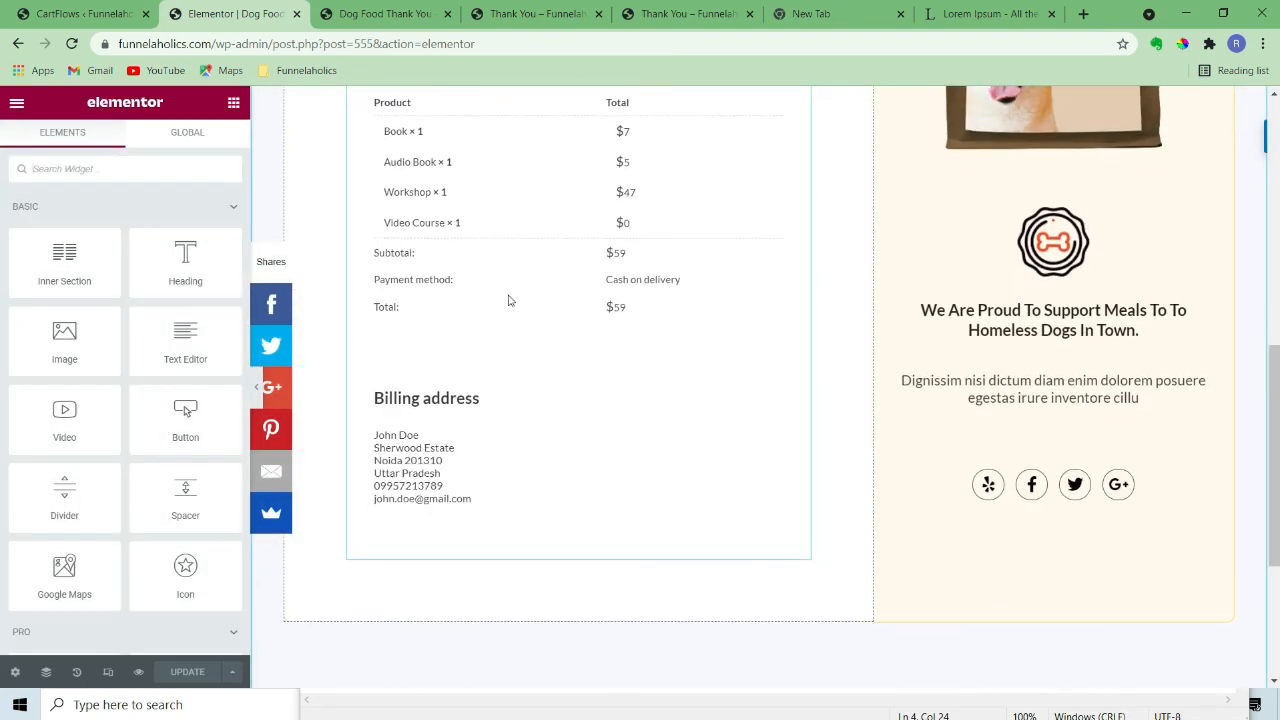
{"action": "scroll", "coordinate": [790, 505], "scroll_direction": "down", "scroll_amount": 3}
{"action": "scroll", "coordinate": [646, 534], "scroll_direction": "up", "scroll_amount": 5}
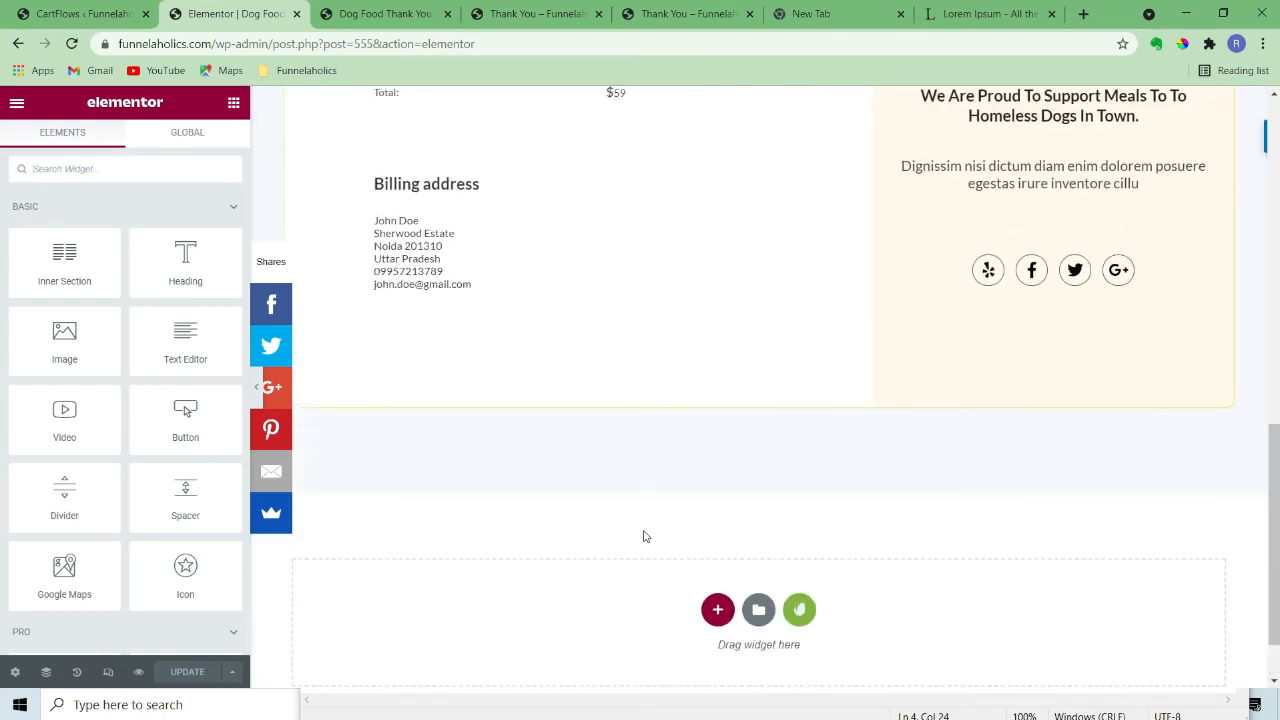
{"action": "scroll", "coordinate": [1023, 486], "scroll_direction": "down", "scroll_amount": 3}
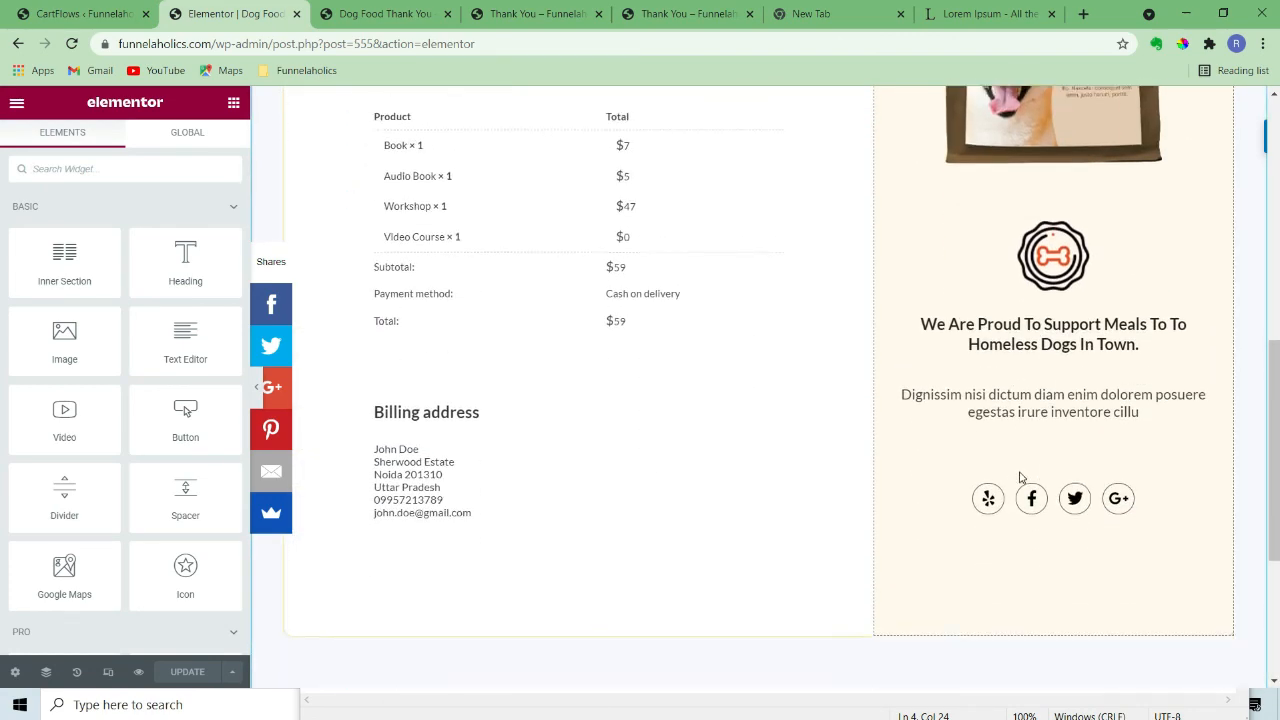
{"action": "scroll", "coordinate": [1024, 498], "scroll_direction": "up", "scroll_amount": 4}
{"action": "scroll", "coordinate": [1075, 392], "scroll_direction": "down", "scroll_amount": 2}
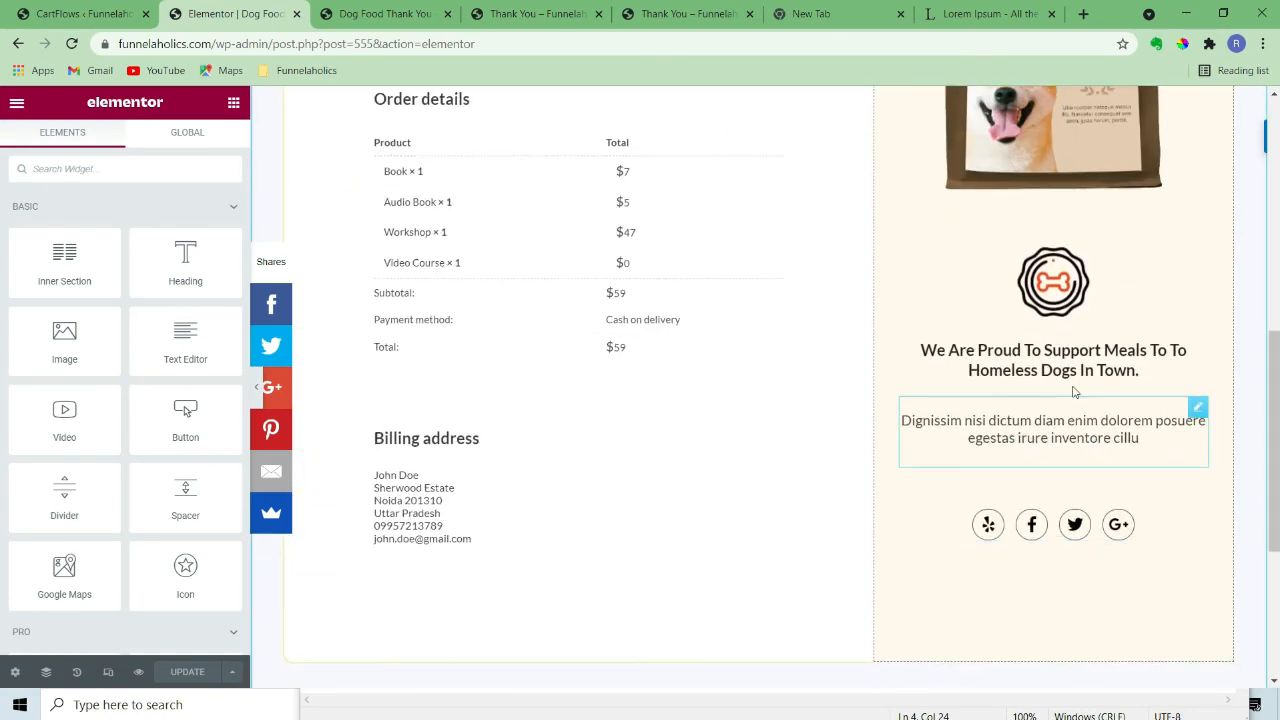
{"action": "scroll", "coordinate": [1036, 425], "scroll_direction": "up", "scroll_amount": 5}
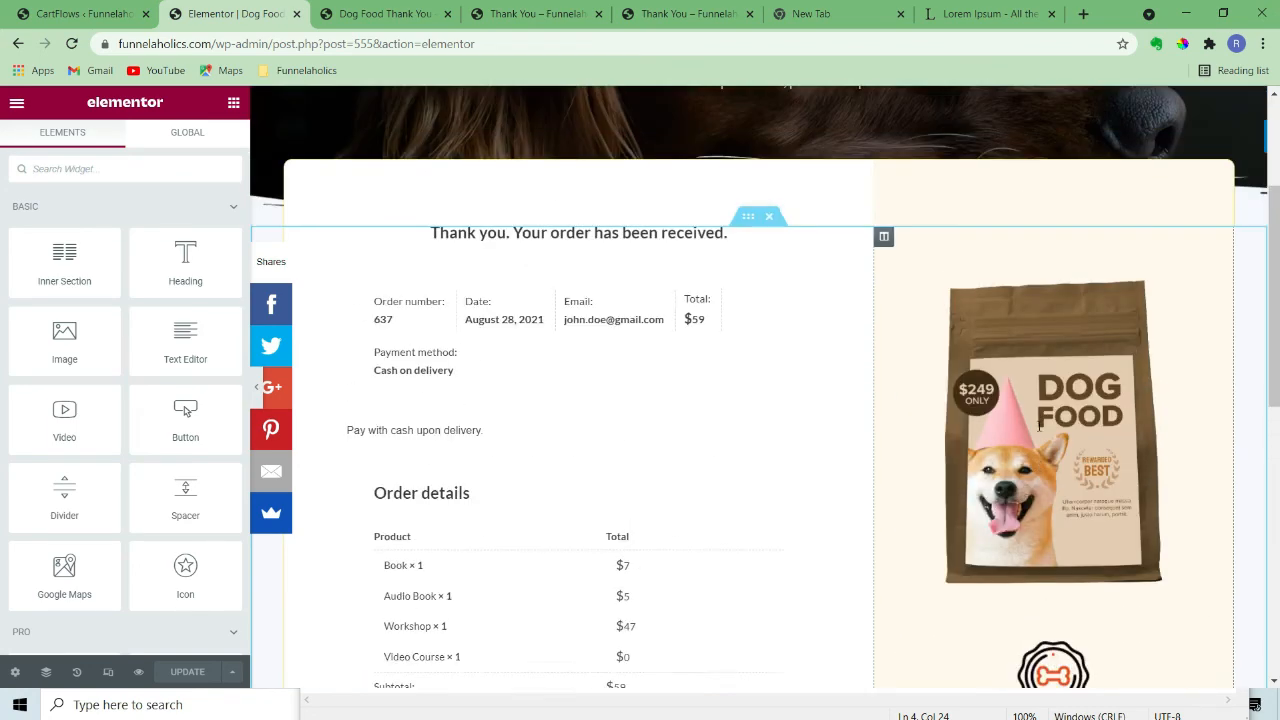
{"action": "scroll", "coordinate": [1037, 423], "scroll_direction": "down", "scroll_amount": 8}
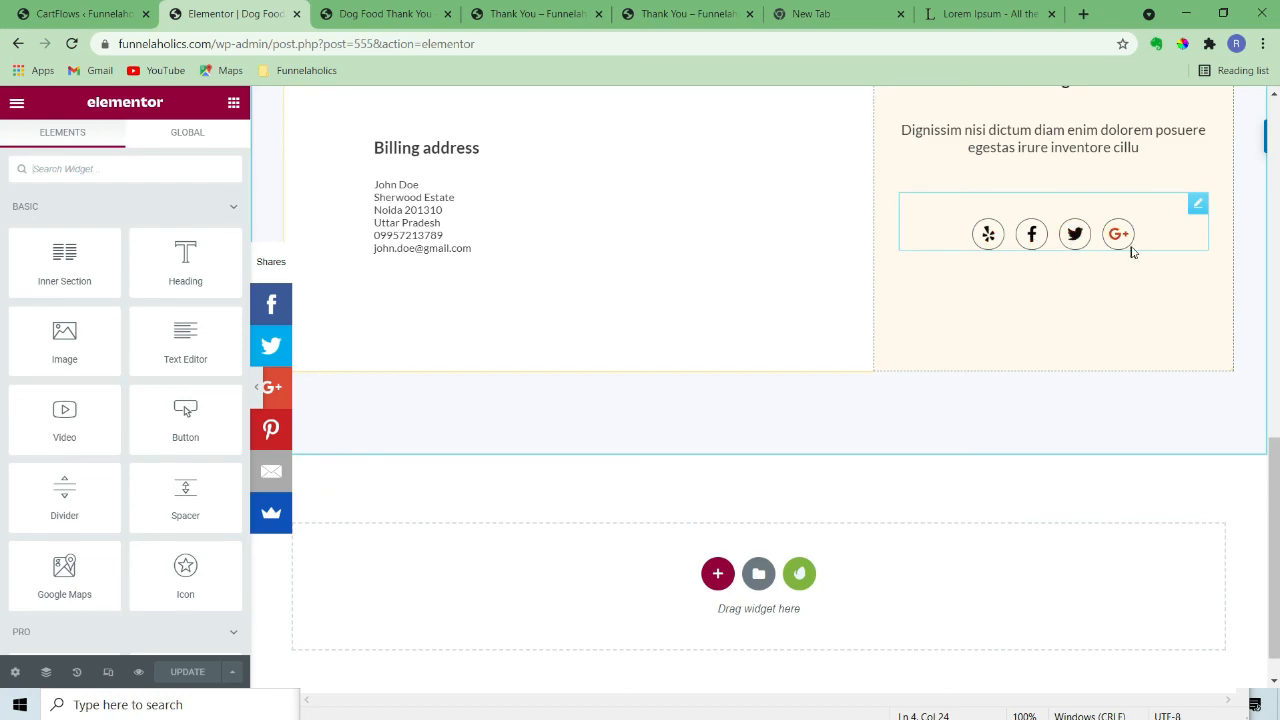
{"action": "scroll", "coordinate": [980, 376], "scroll_direction": "up", "scroll_amount": 8}
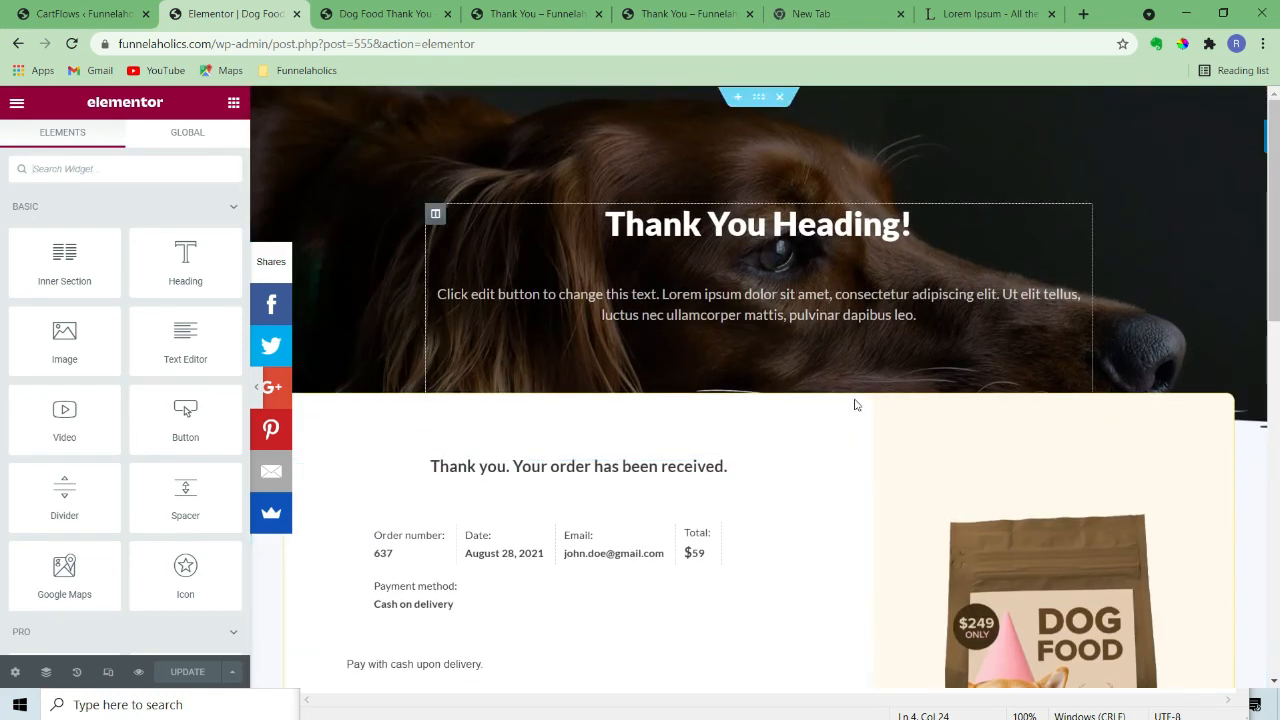
{"action": "scroll", "coordinate": [800, 525], "scroll_direction": "down", "scroll_amount": 8}
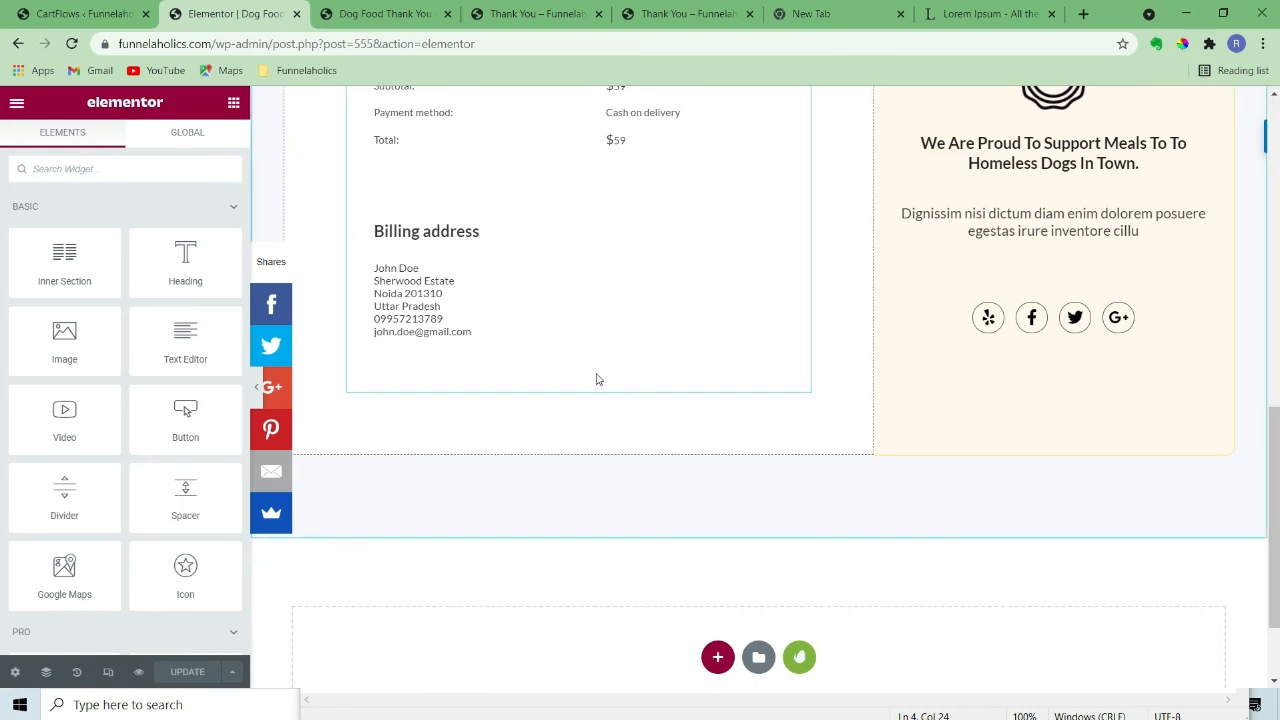
{"action": "scroll", "coordinate": [740, 325], "scroll_direction": "up", "scroll_amount": 1}
{"action": "scroll", "coordinate": [760, 320], "scroll_direction": "up", "scroll_amount": 4}
{"action": "scroll", "coordinate": [849, 423], "scroll_direction": "down", "scroll_amount": 8}
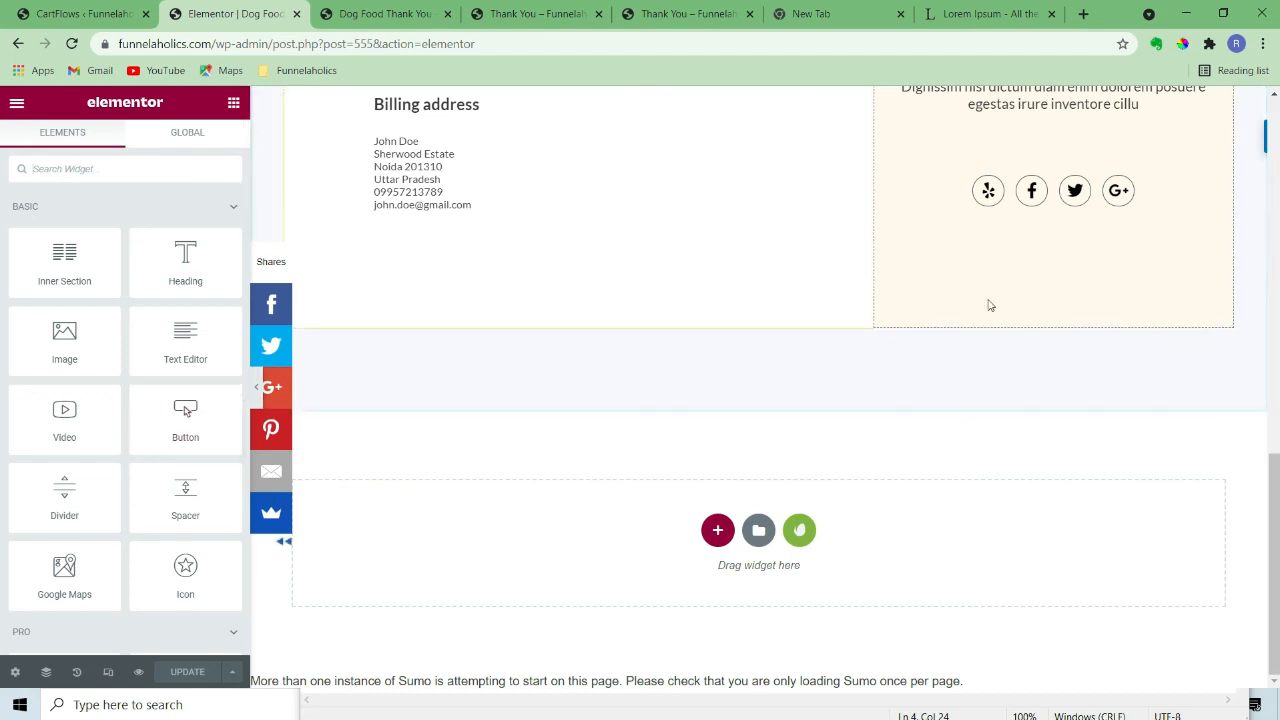
{"action": "scroll", "coordinate": [486, 331], "scroll_direction": "up", "scroll_amount": 15}
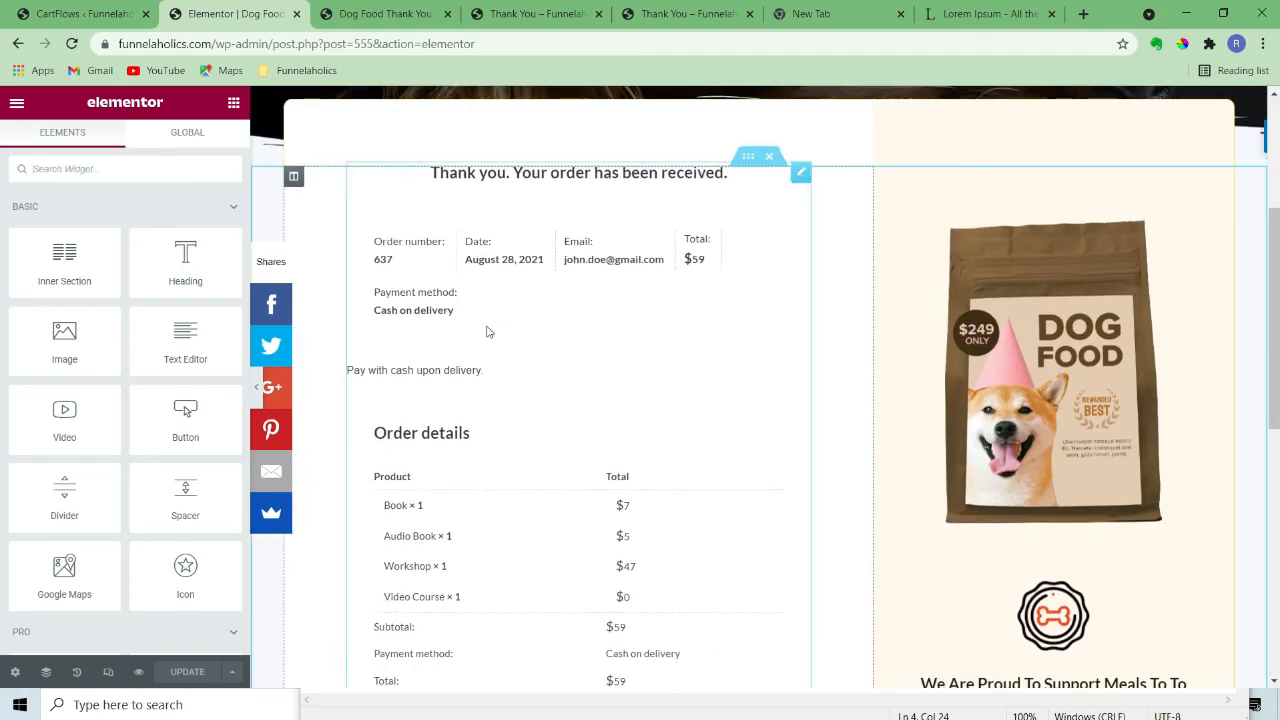
Close the thank-you page editor, return to the flows list and view the Book Funnel's live checkout page
{"action": "left_click", "coordinate": [296, 13]}
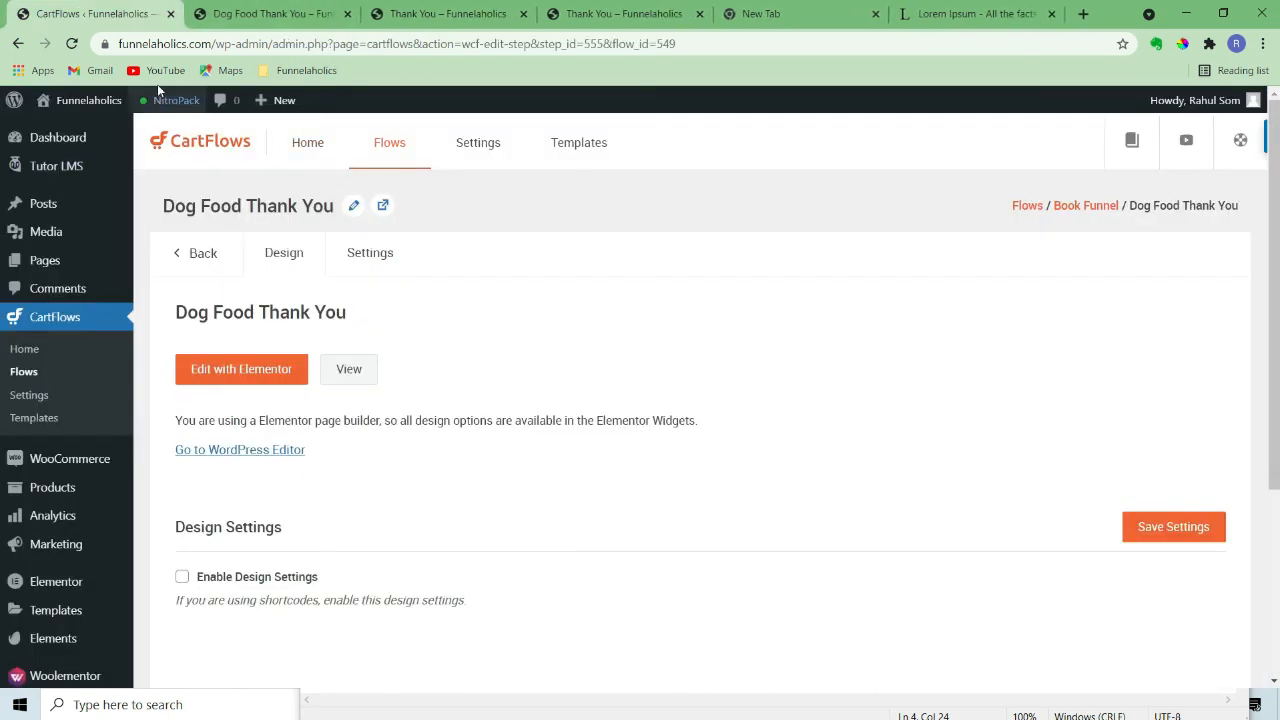
{"action": "left_click", "coordinate": [24, 371]}
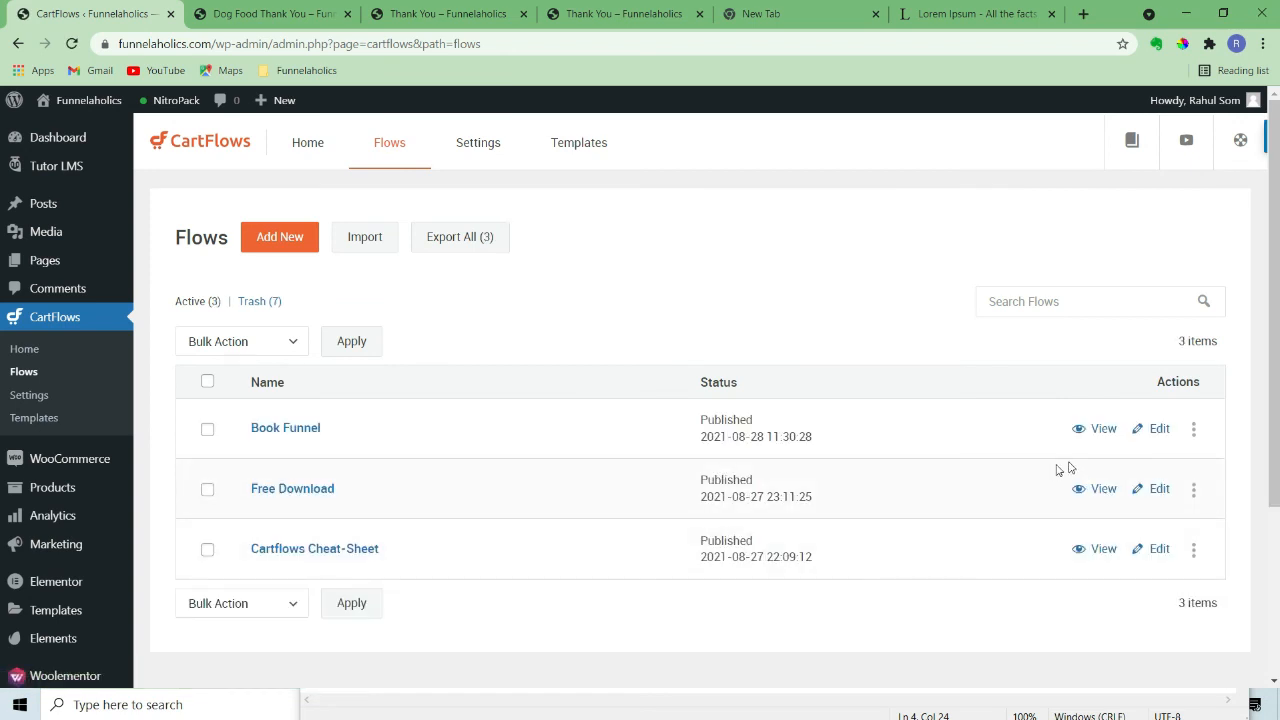
{"action": "left_click", "coordinate": [1104, 430]}
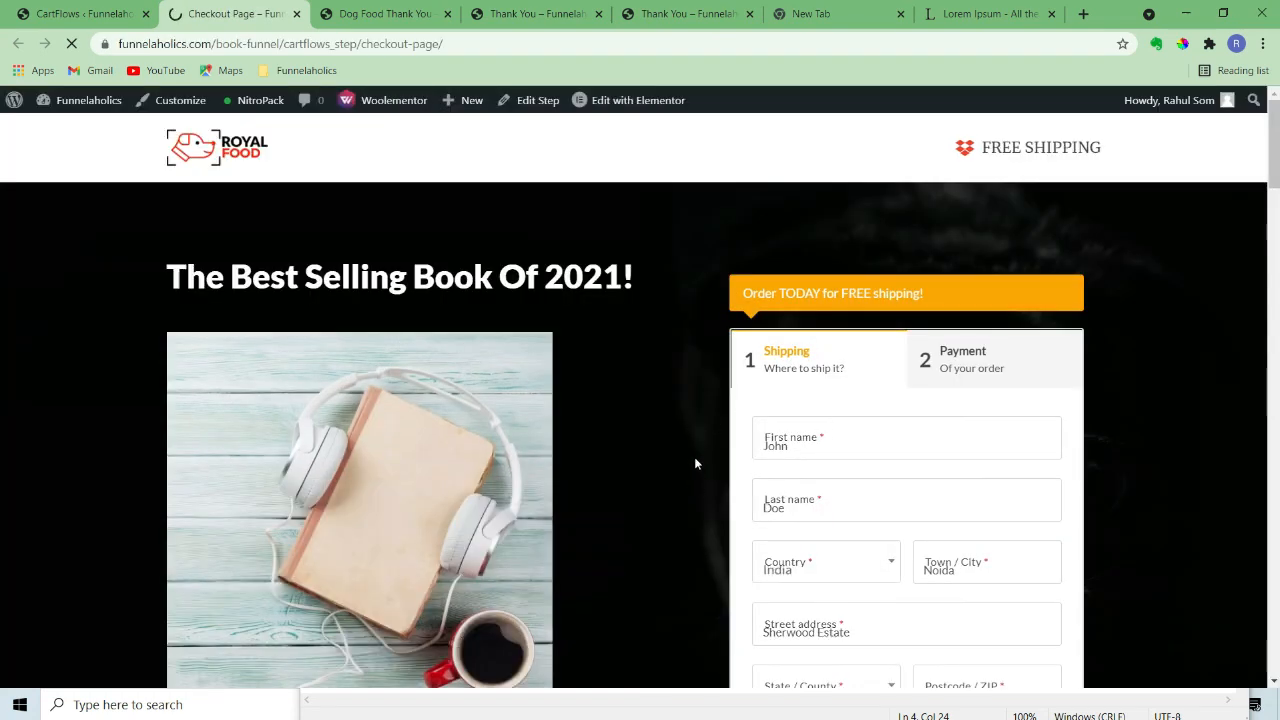
{"action": "scroll", "coordinate": [696, 462], "scroll_direction": "down", "scroll_amount": 5}
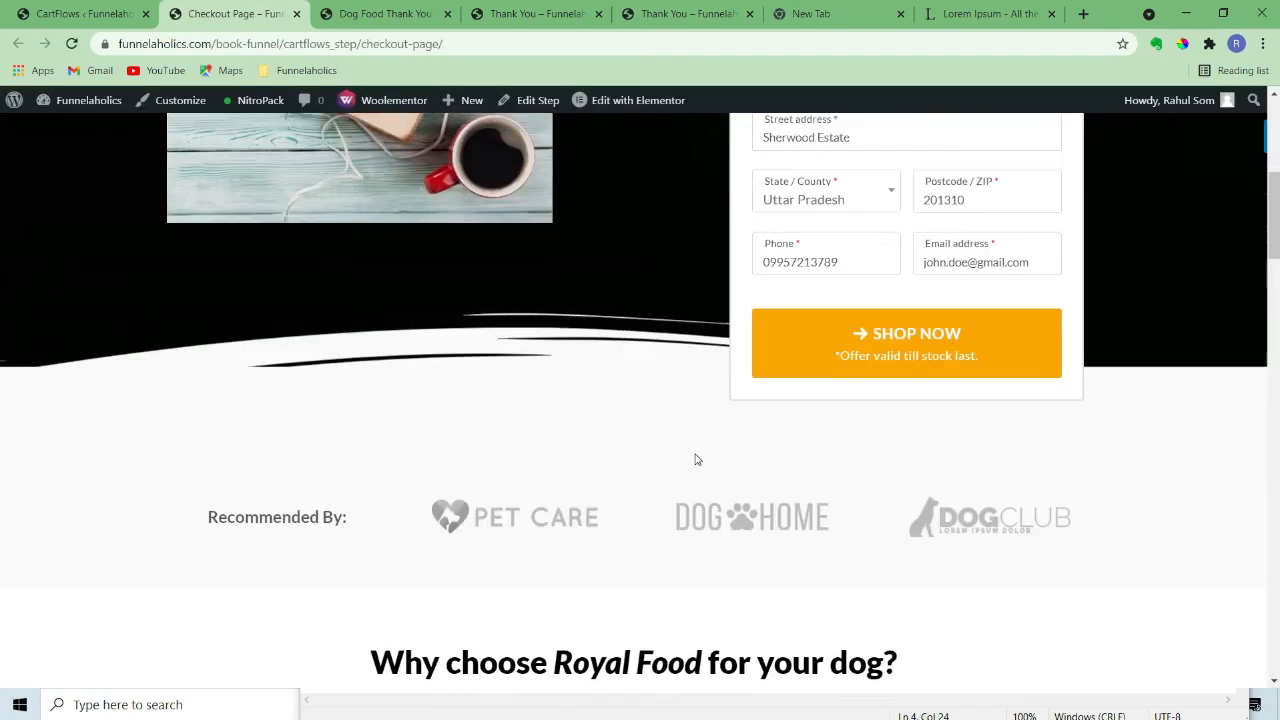
{"action": "scroll", "coordinate": [696, 478], "scroll_direction": "up", "scroll_amount": 3}
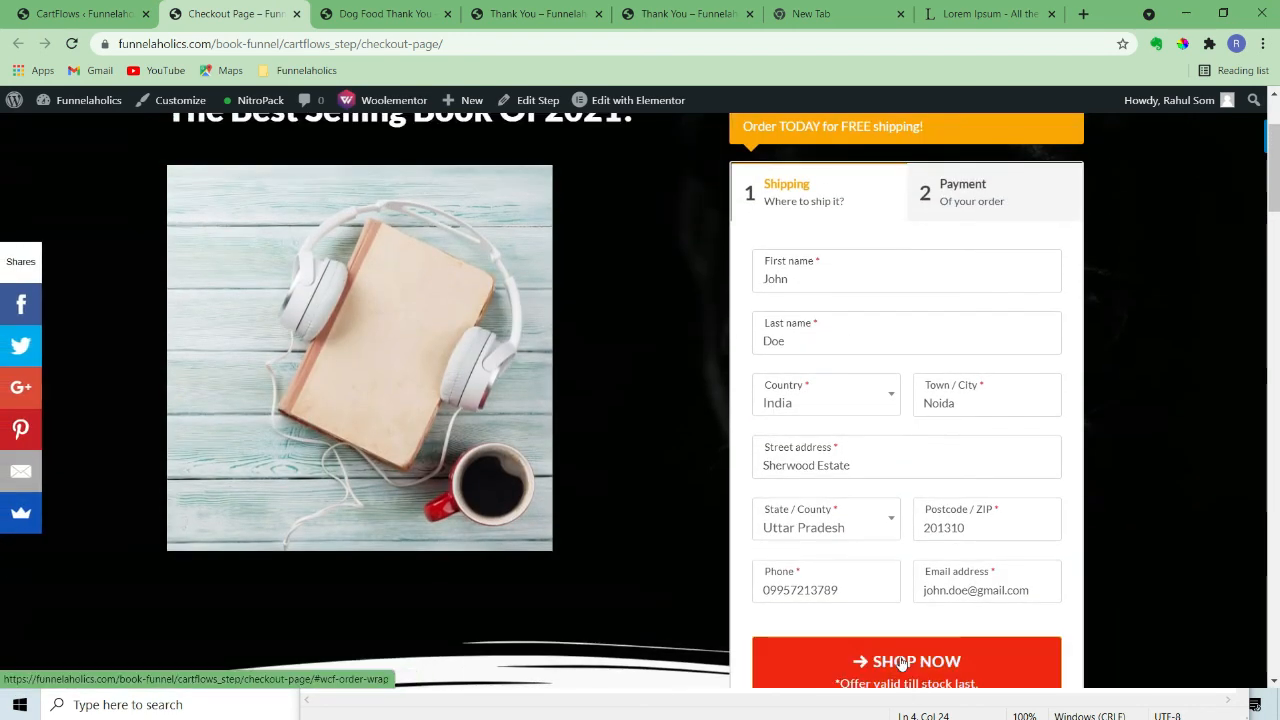
Continue to the payment step, accept the one-time offer order bump and place the order with cash on delivery
{"action": "left_click", "coordinate": [903, 664]}
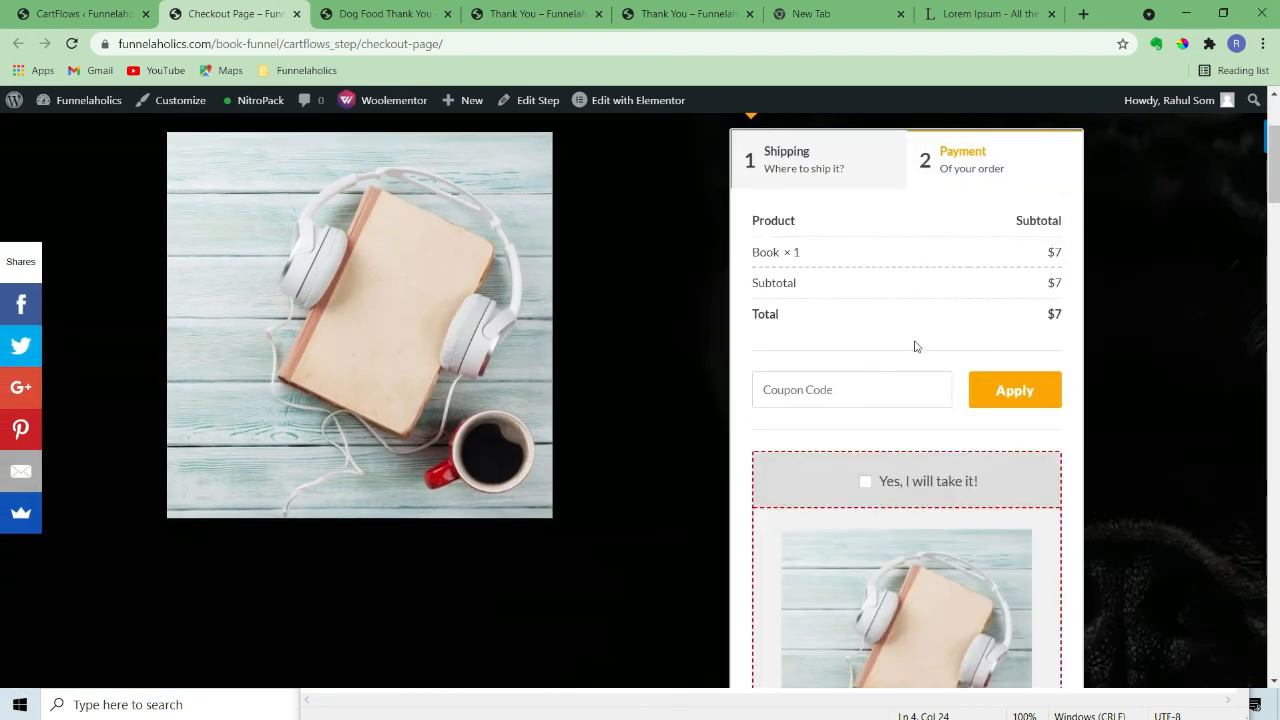
{"action": "scroll", "coordinate": [914, 346], "scroll_direction": "down", "scroll_amount": 3}
{"action": "left_click", "coordinate": [866, 231]}
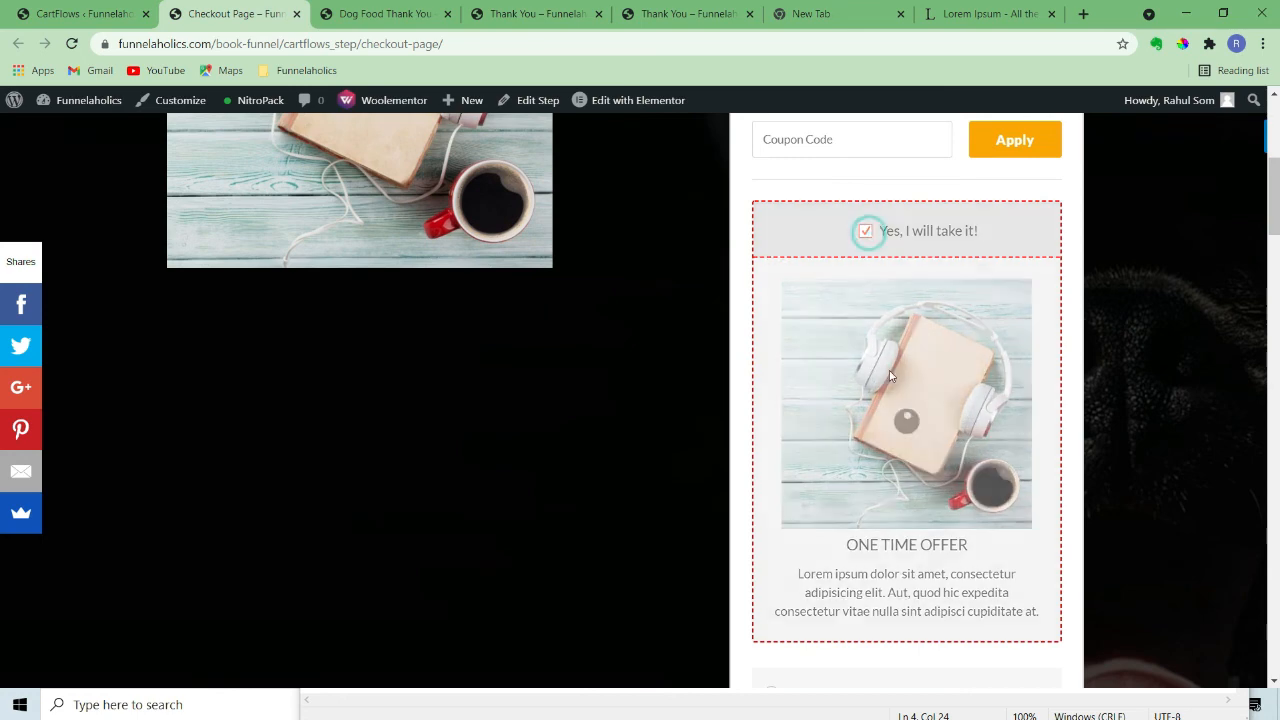
{"action": "scroll", "coordinate": [868, 391], "scroll_direction": "down", "scroll_amount": 5}
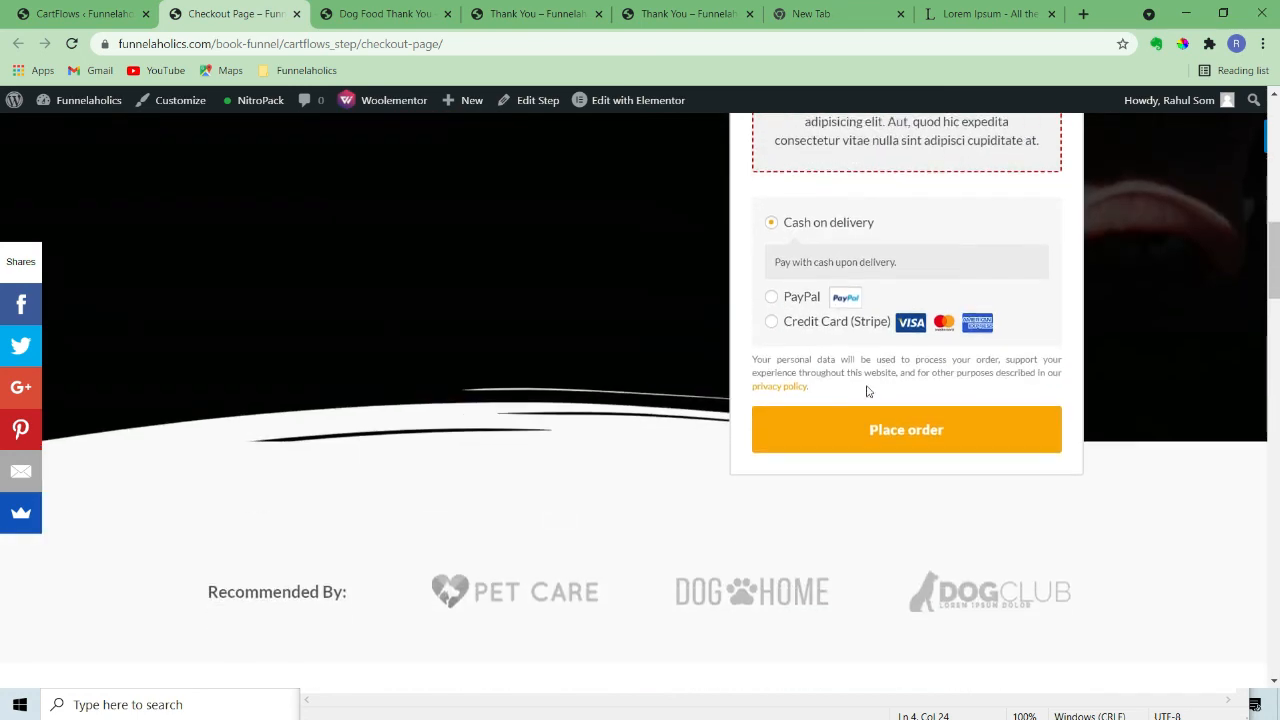
{"action": "left_click", "coordinate": [886, 429]}
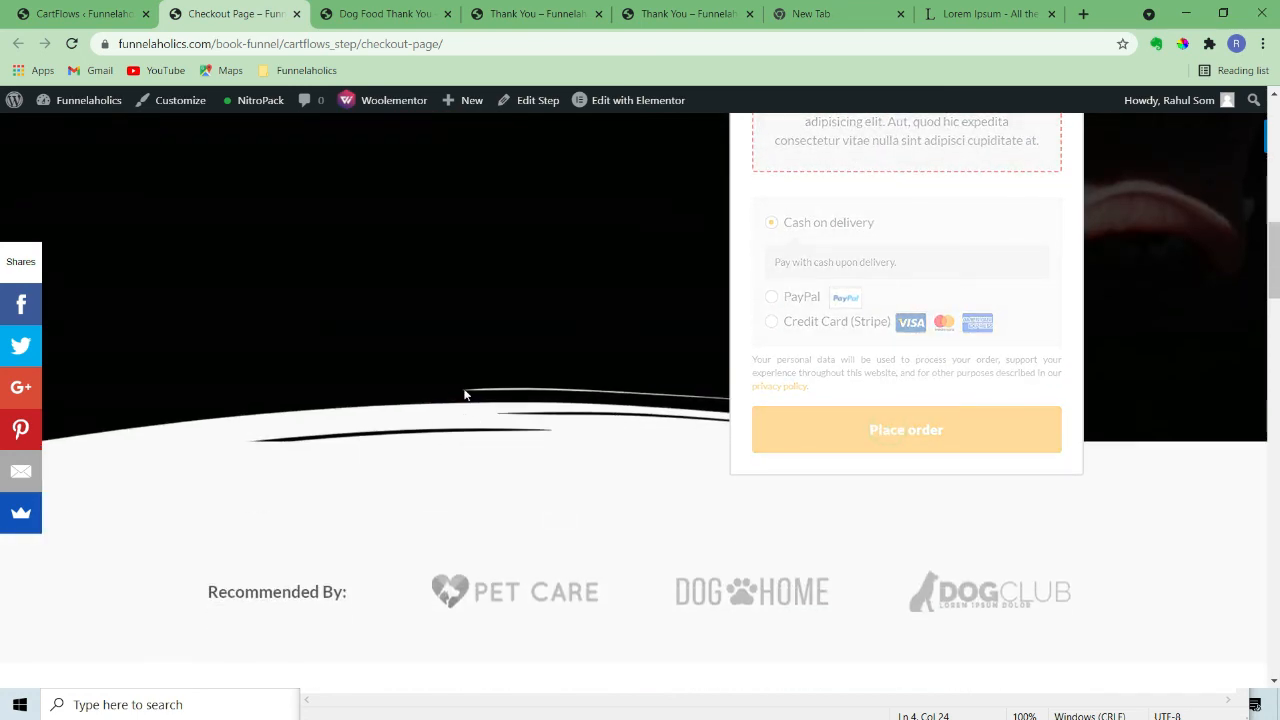
{"action": "scroll", "coordinate": [464, 394], "scroll_direction": "up", "scroll_amount": 6}
{"action": "scroll", "coordinate": [464, 389], "scroll_direction": "up", "scroll_amount": 2}
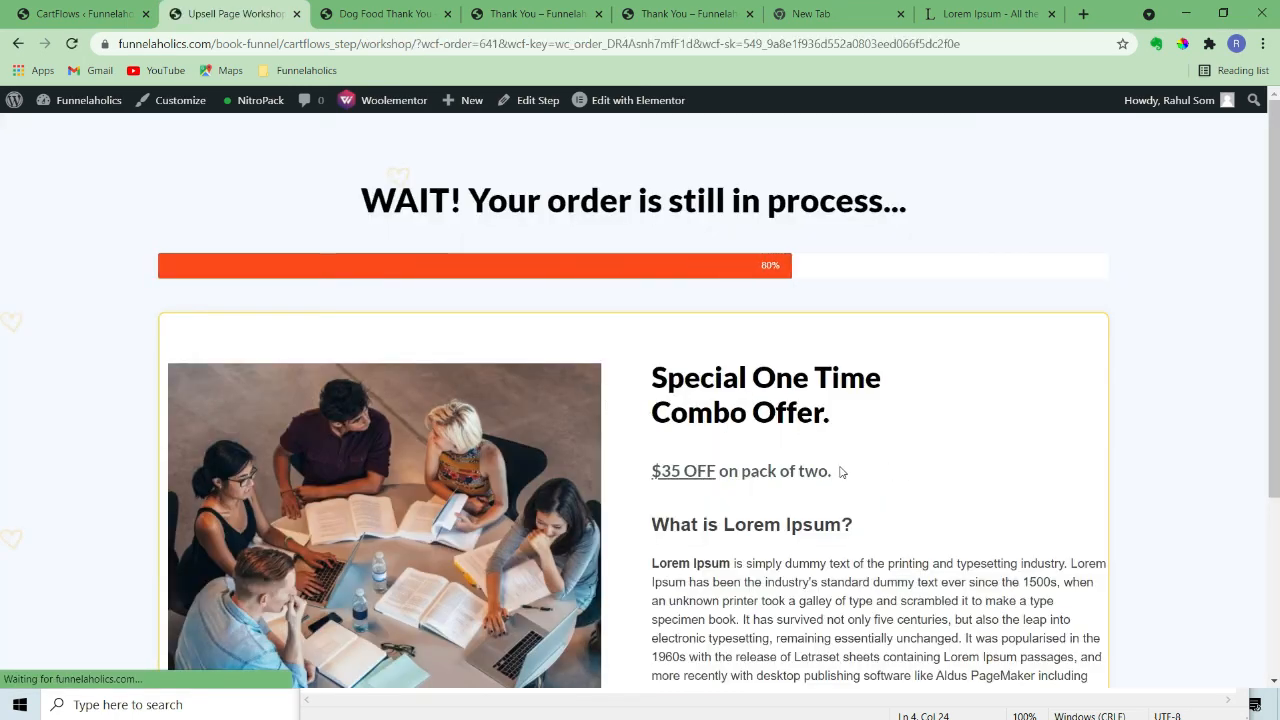
Add both the workshop upsell and the video course downsell to the order
{"action": "scroll", "coordinate": [600, 430], "scroll_direction": "down", "scroll_amount": 3}
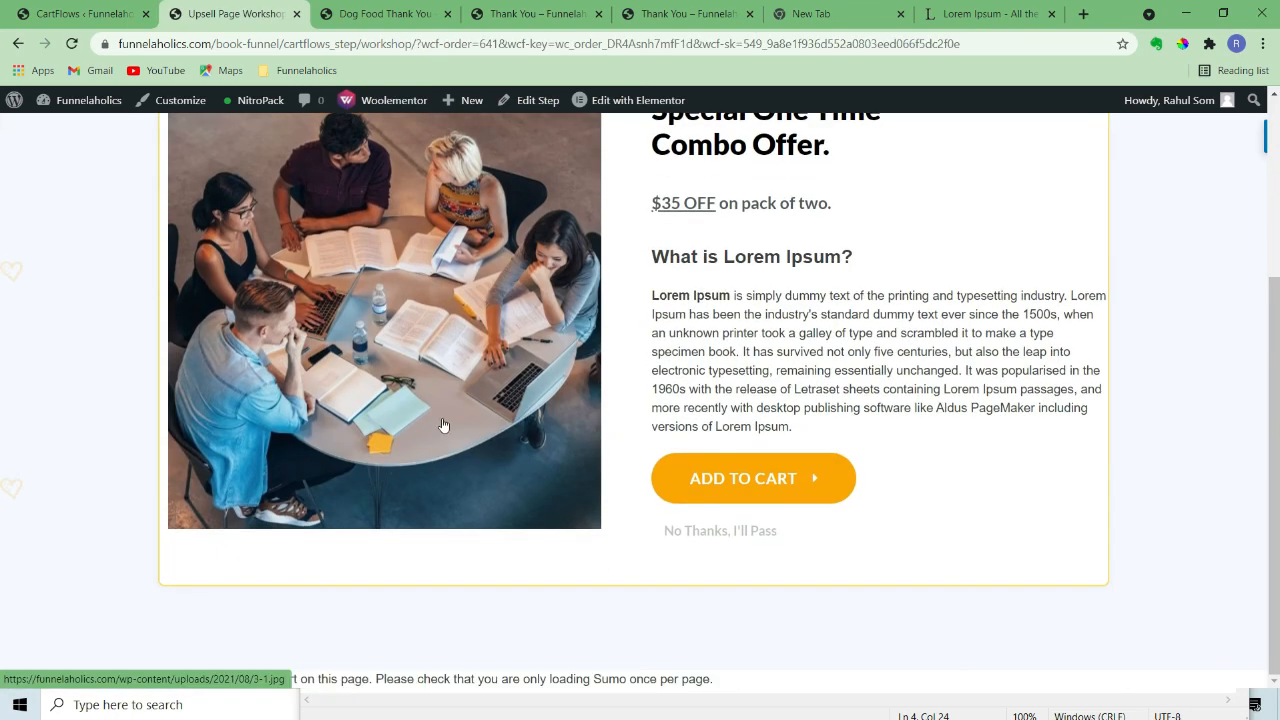
{"action": "left_click", "coordinate": [737, 482]}
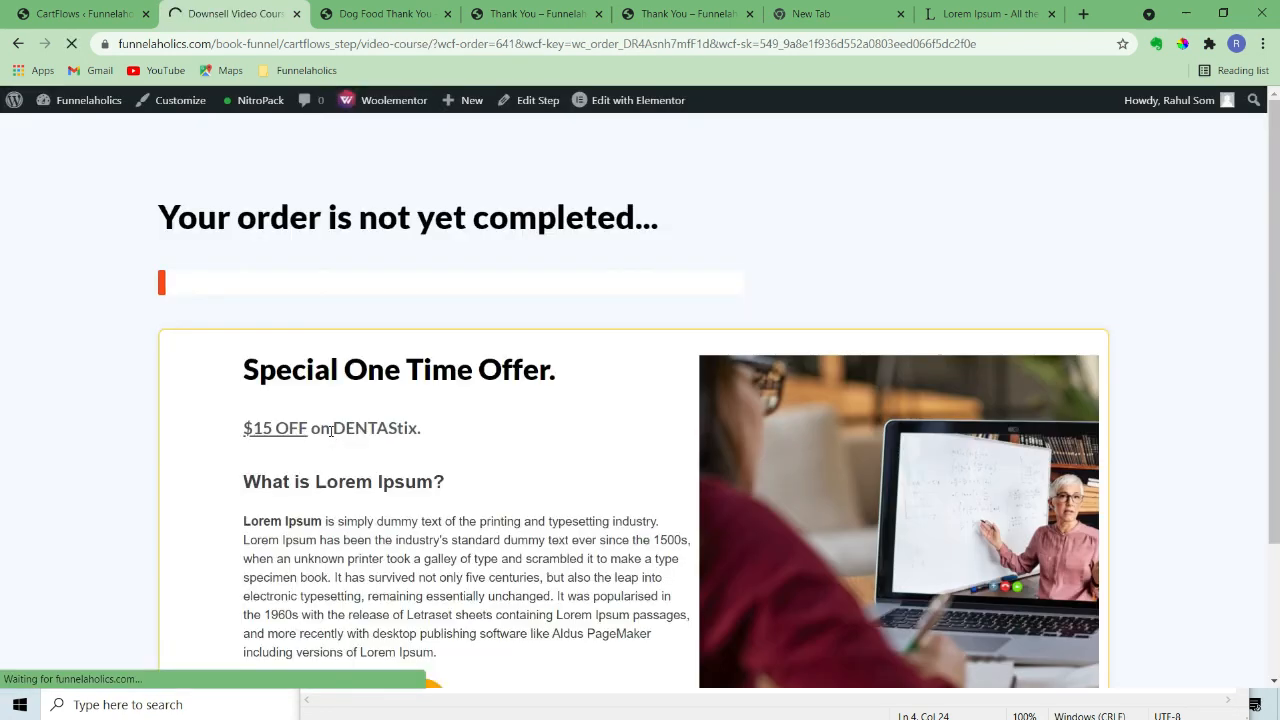
{"action": "scroll", "coordinate": [604, 501], "scroll_direction": "down", "scroll_amount": 2}
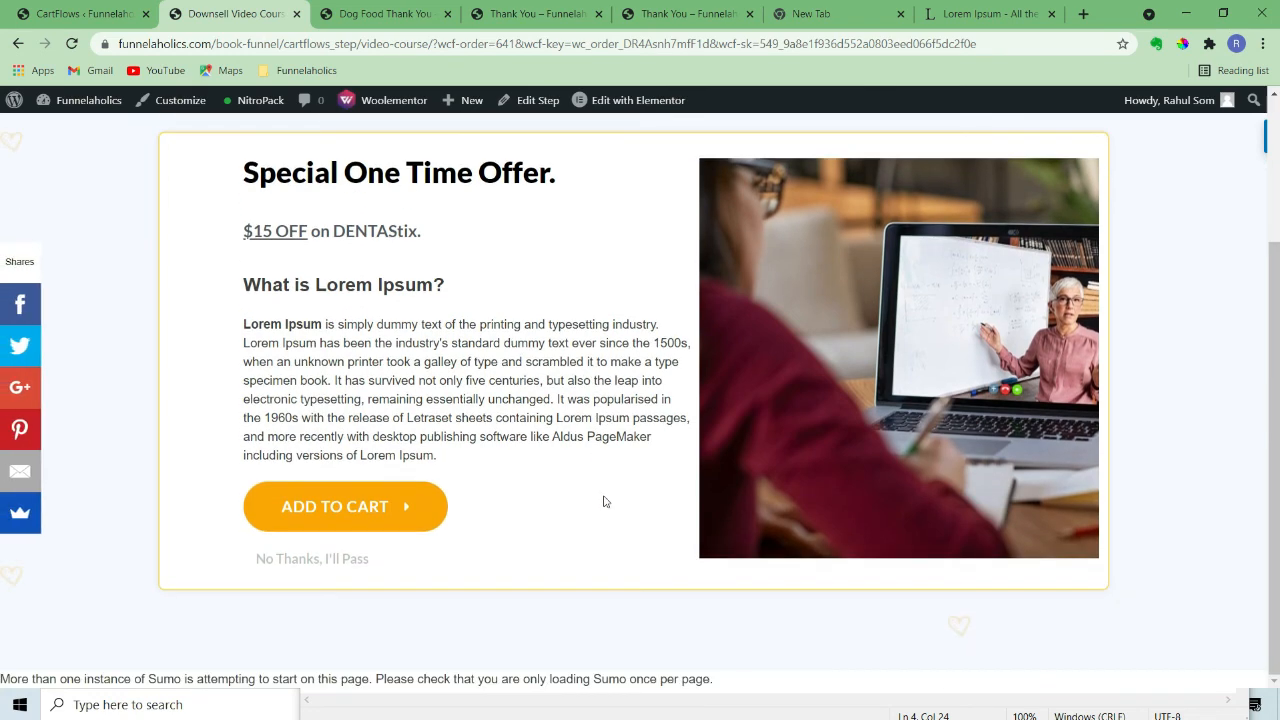
{"action": "left_click", "coordinate": [367, 506]}
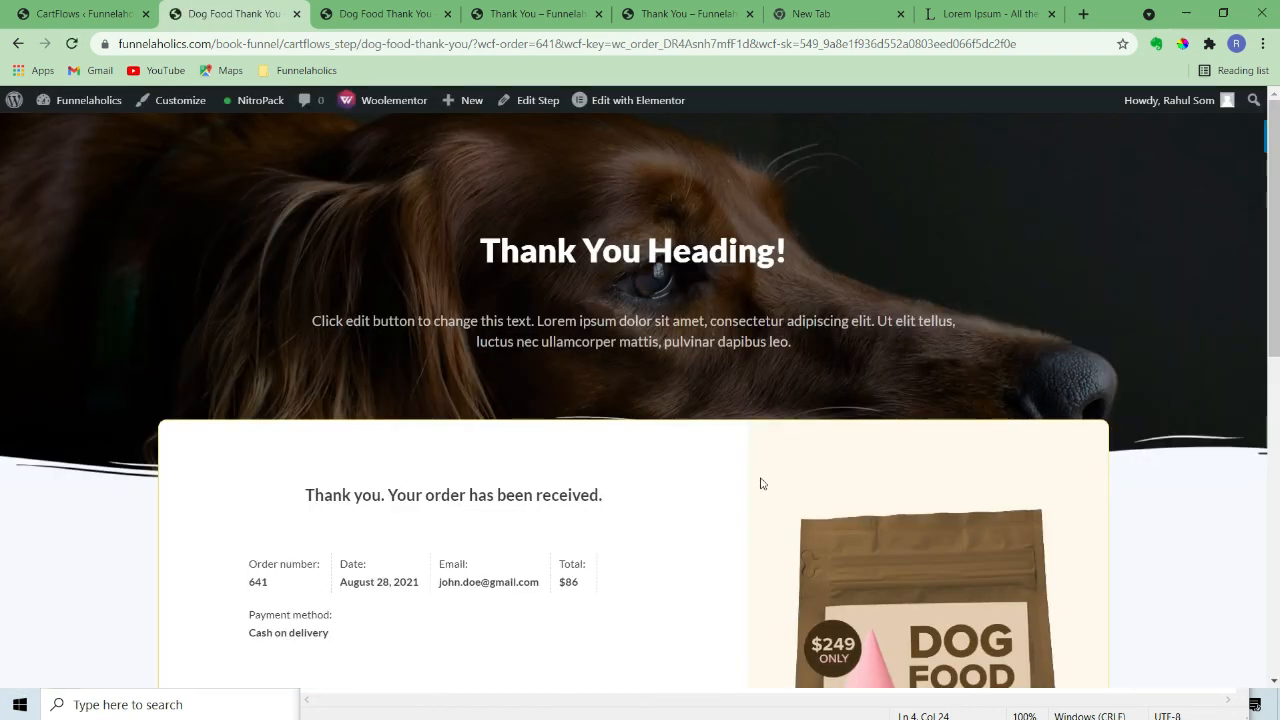
Review the order details and billing address on the thank-you page, and close that page
{"action": "scroll", "coordinate": [740, 470], "scroll_direction": "down", "scroll_amount": 3}
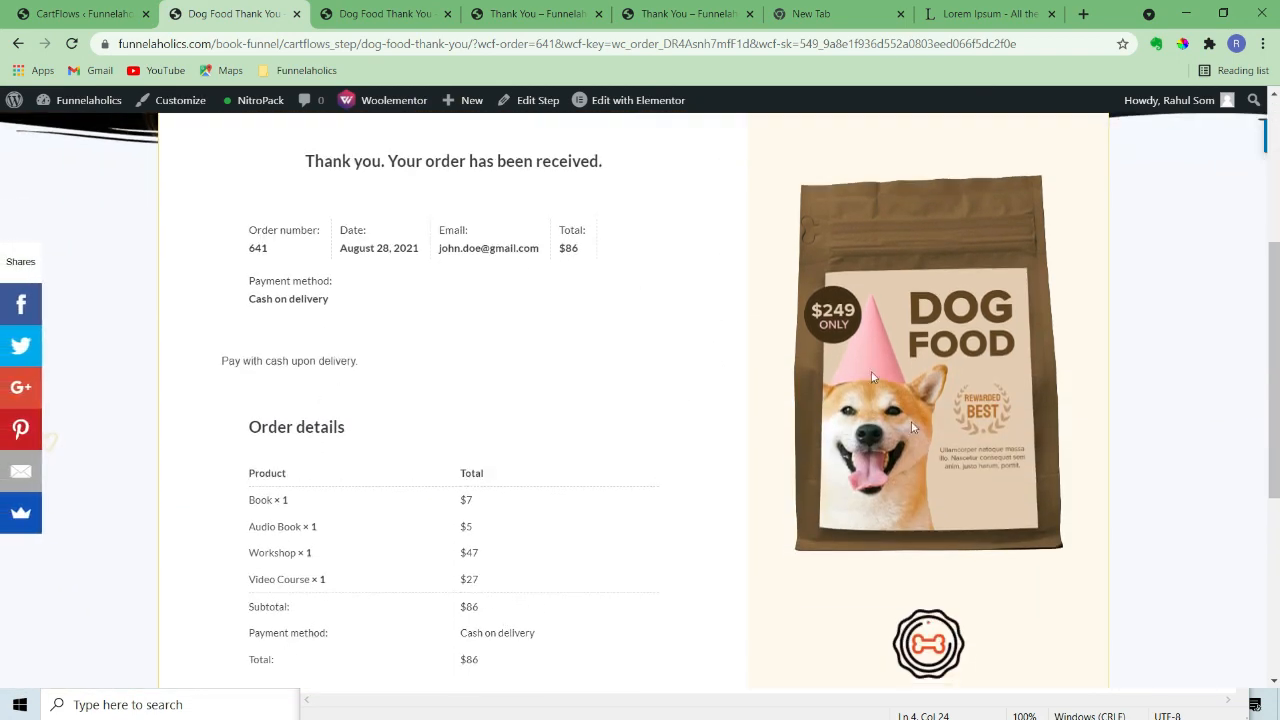
{"action": "scroll", "coordinate": [668, 508], "scroll_direction": "down", "scroll_amount": 2}
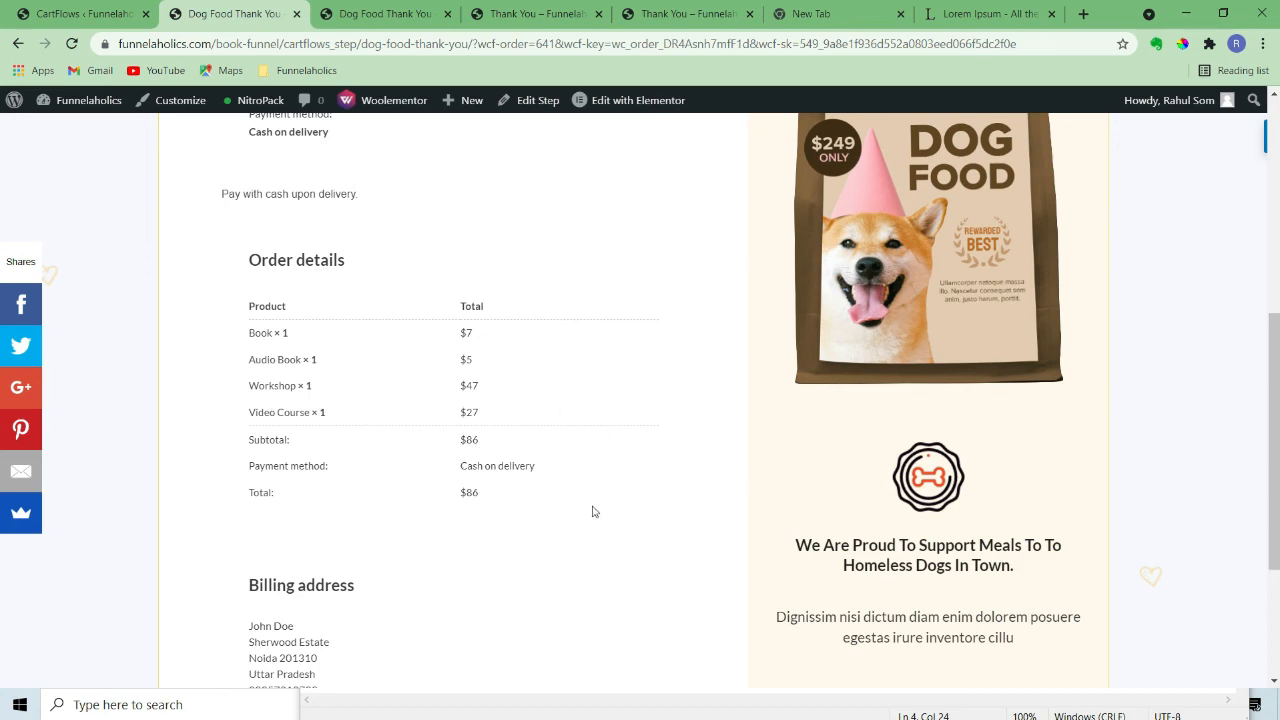
{"action": "scroll", "coordinate": [735, 513], "scroll_direction": "down", "scroll_amount": 2}
{"action": "scroll", "coordinate": [603, 529], "scroll_direction": "up", "scroll_amount": 4}
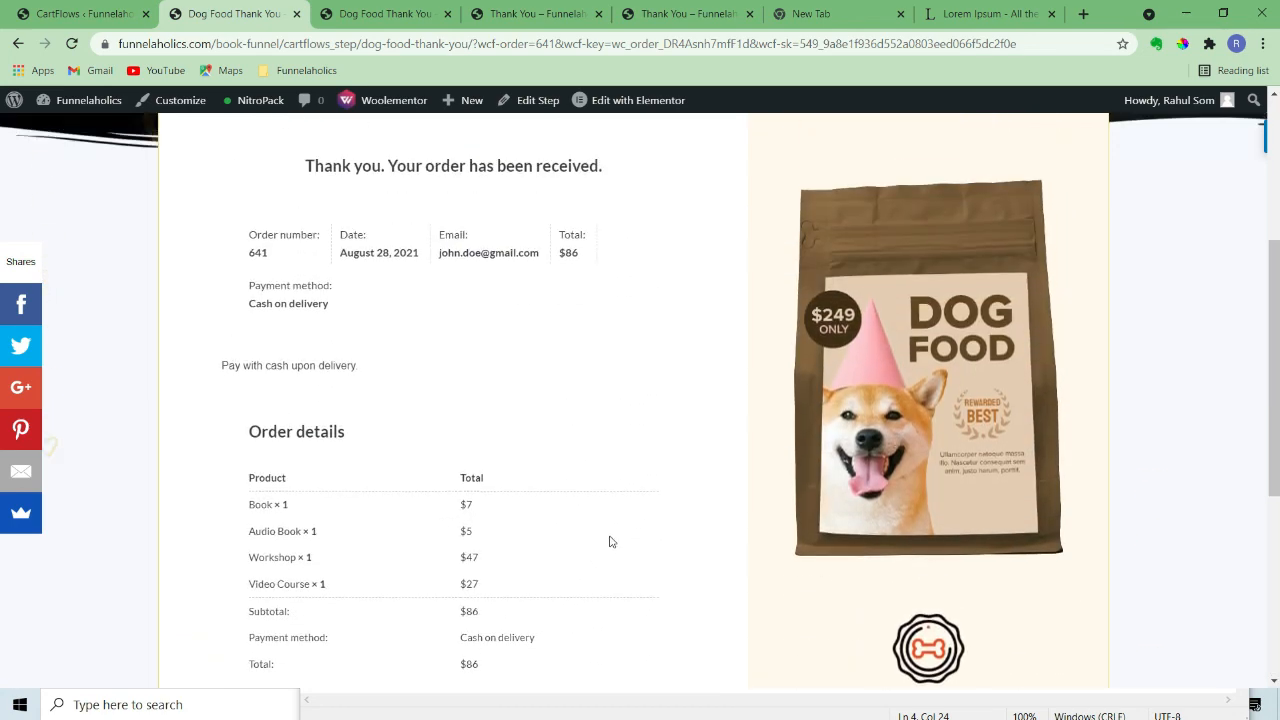
{"action": "scroll", "coordinate": [611, 541], "scroll_direction": "up", "scroll_amount": 3}
{"action": "scroll", "coordinate": [481, 519], "scroll_direction": "up", "scroll_amount": 1}
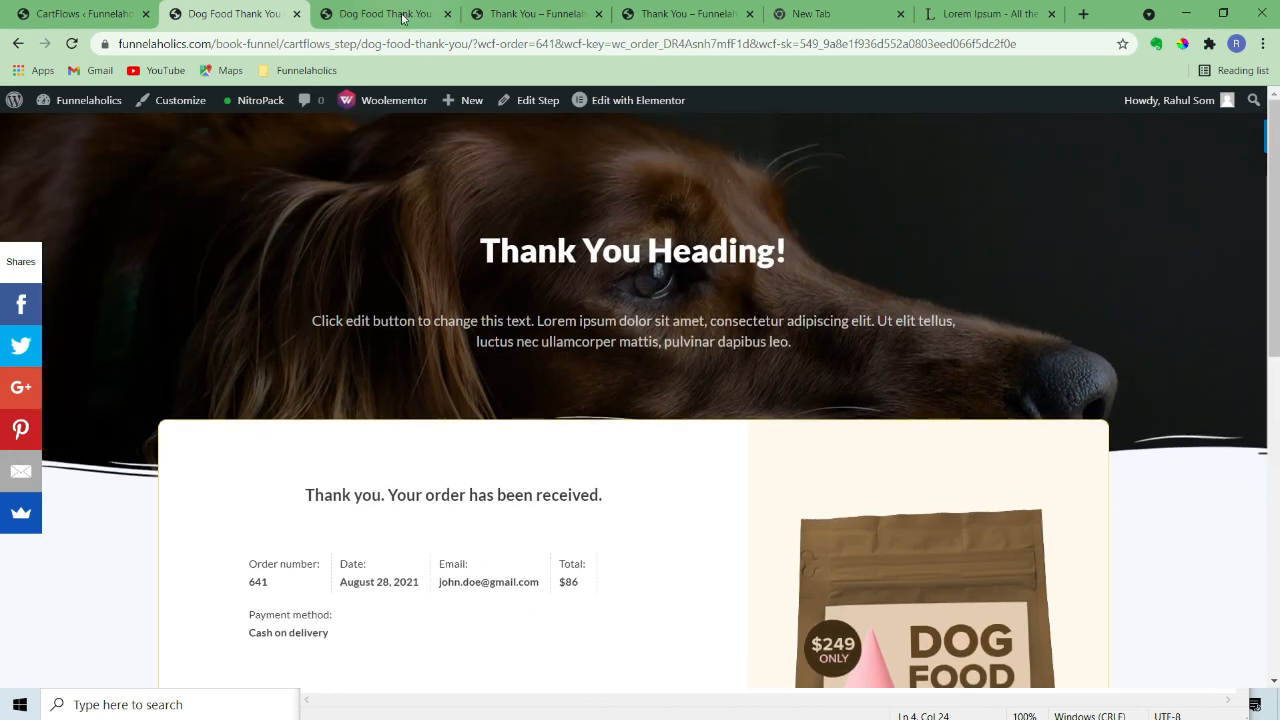
{"action": "left_click", "coordinate": [297, 14]}
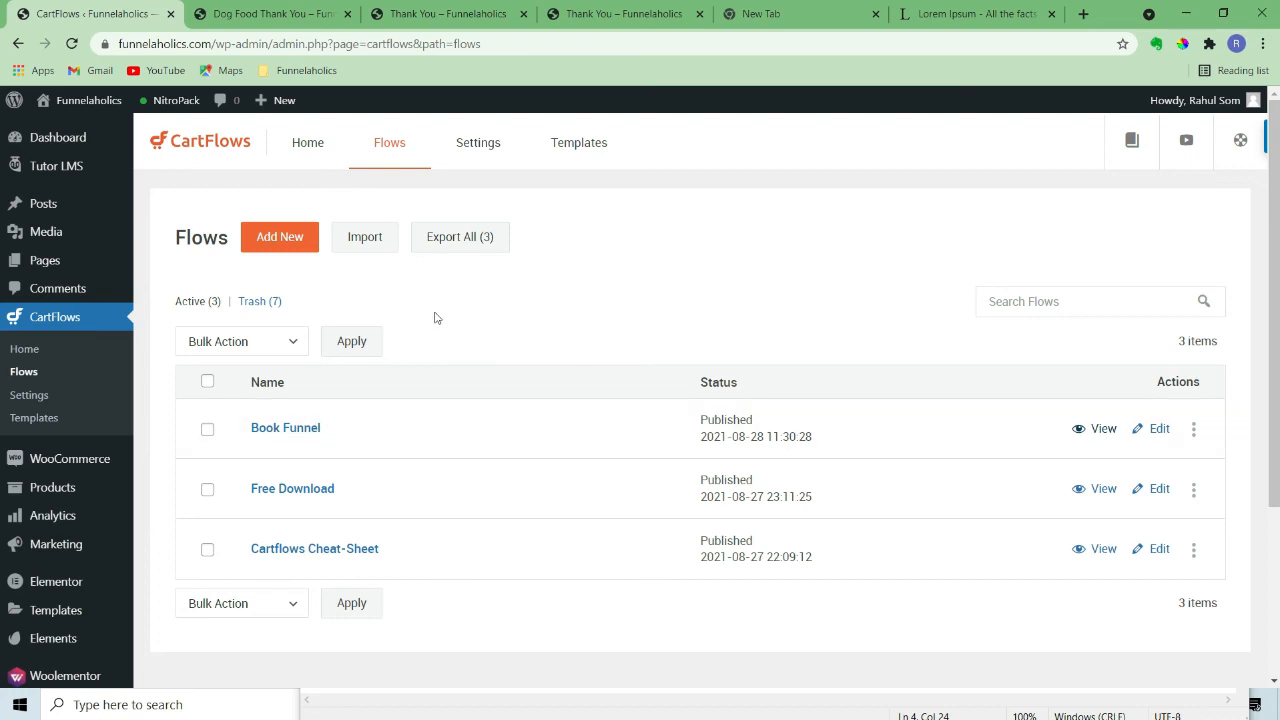
Export all flows to the Desktop as the JSON file cartflows-flows-export-28-8-2021
{"action": "left_click", "coordinate": [463, 246]}
{"action": "scroll", "coordinate": [86, 209], "scroll_direction": "up", "scroll_amount": 2}
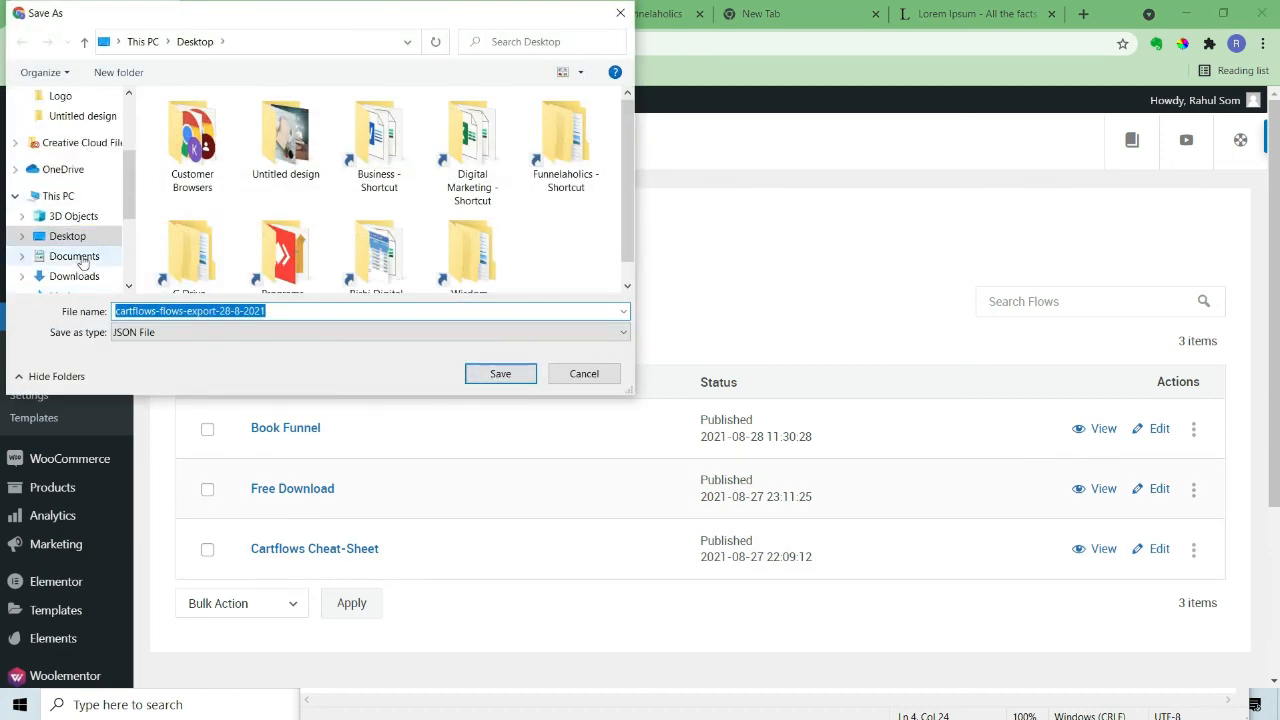
{"action": "left_click", "coordinate": [80, 240]}
{"action": "left_click", "coordinate": [500, 373]}
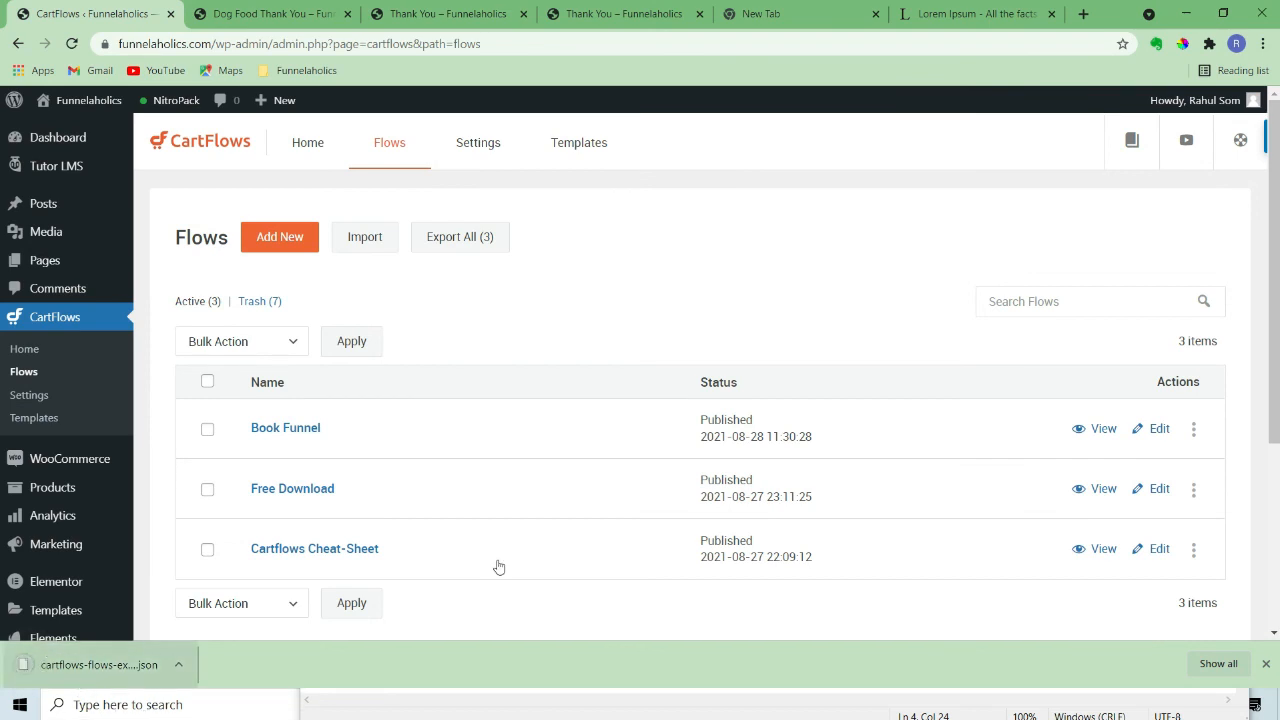
Minimize the browser, and close the Untitled design folder and the New Text Document note without saving its changes
{"action": "left_click", "coordinate": [1186, 12]}
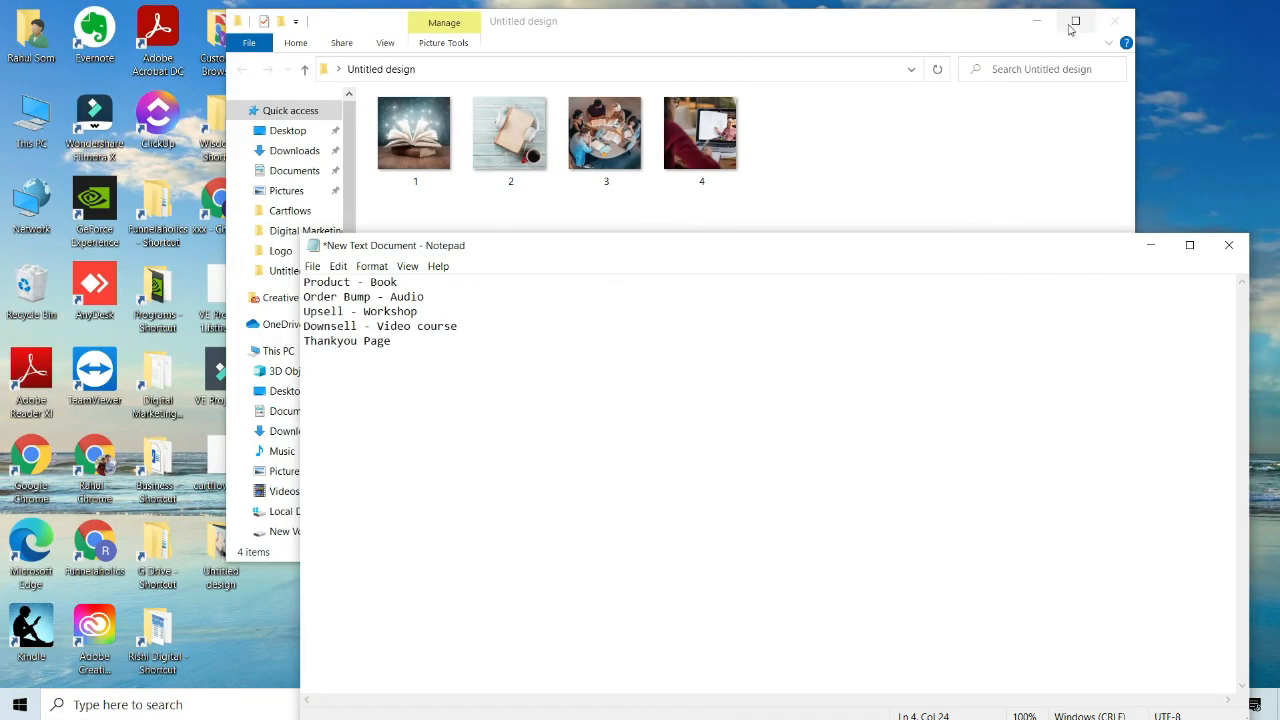
{"action": "left_click", "coordinate": [1113, 22]}
{"action": "left_click", "coordinate": [1230, 245]}
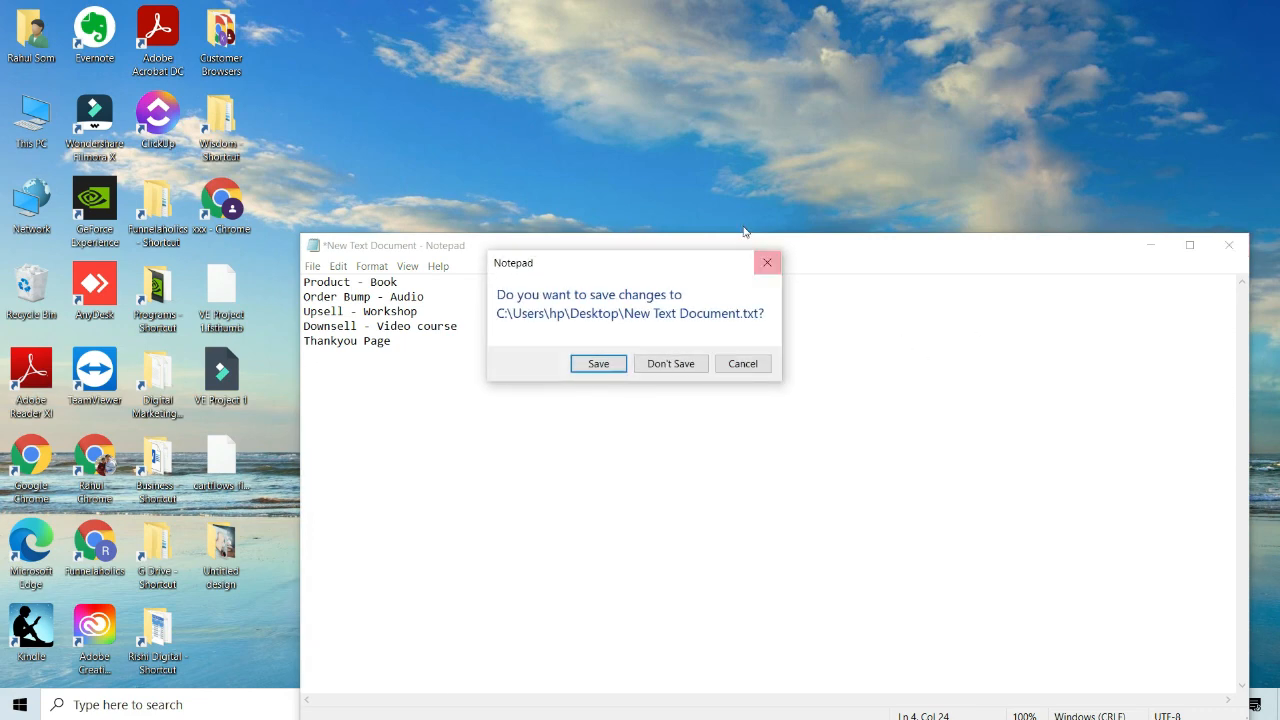
{"action": "left_click", "coordinate": [665, 364]}
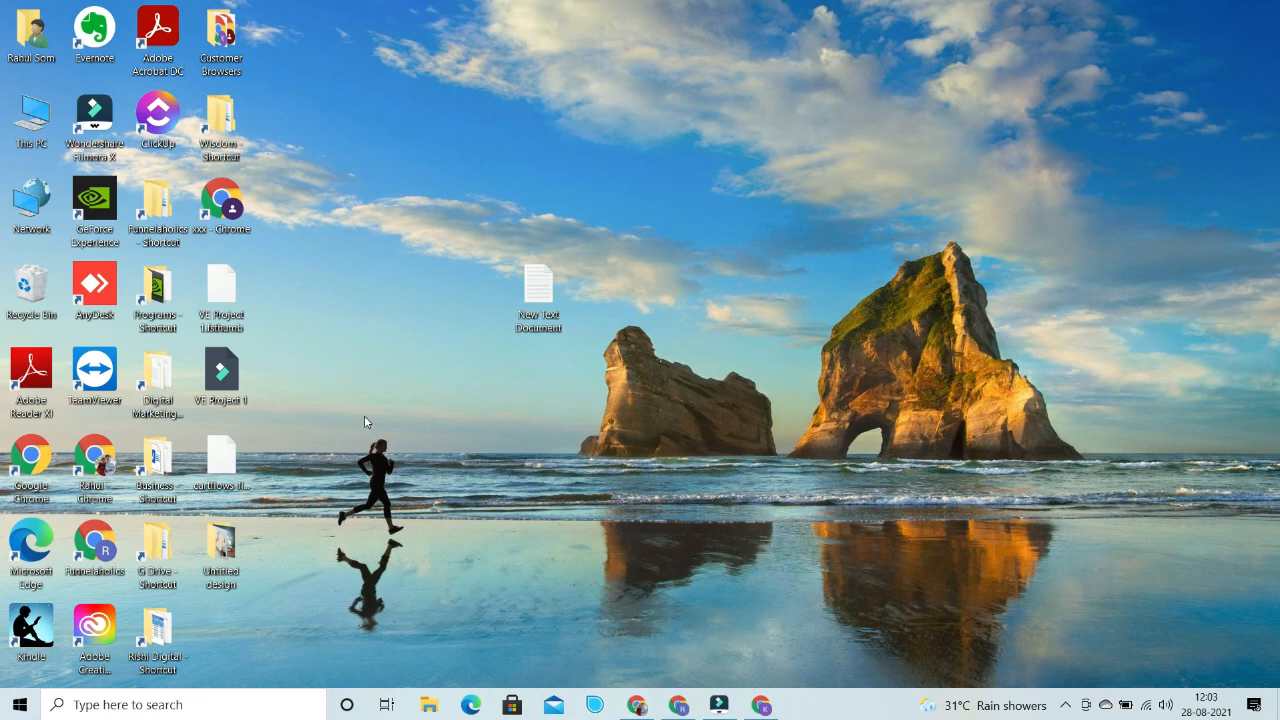
Locate the exported CartFlows JSON file on the Desktop and switch back to the CartFlows flows list in Chrome
{"action": "left_click", "coordinate": [228, 476]}
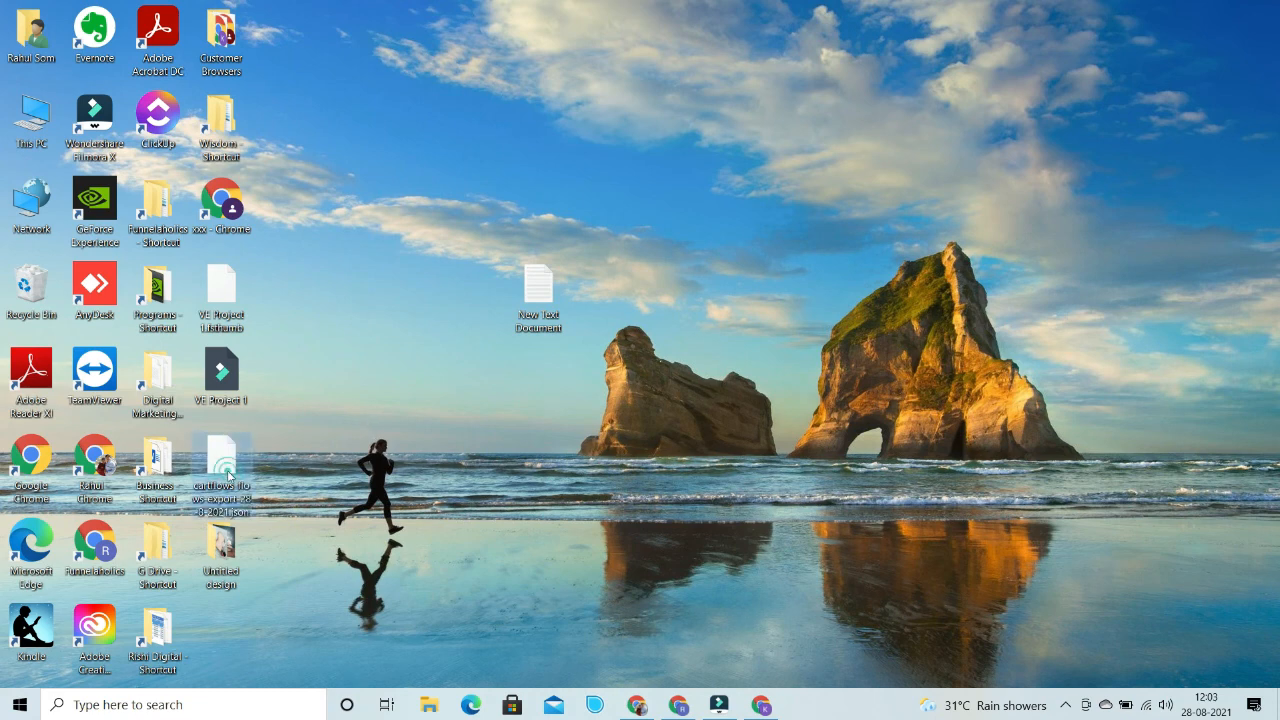
{"action": "left_click", "coordinate": [759, 706]}
{"action": "left_click", "coordinate": [759, 706]}
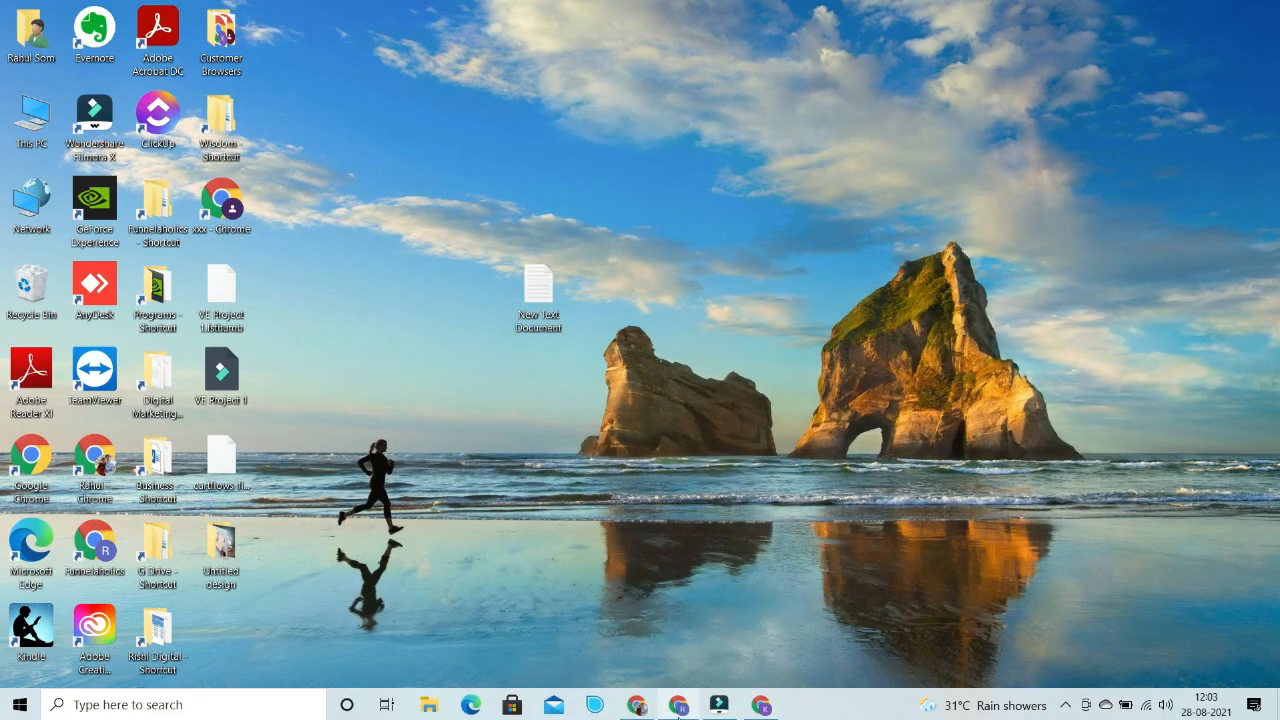
{"action": "left_click", "coordinate": [678, 706]}
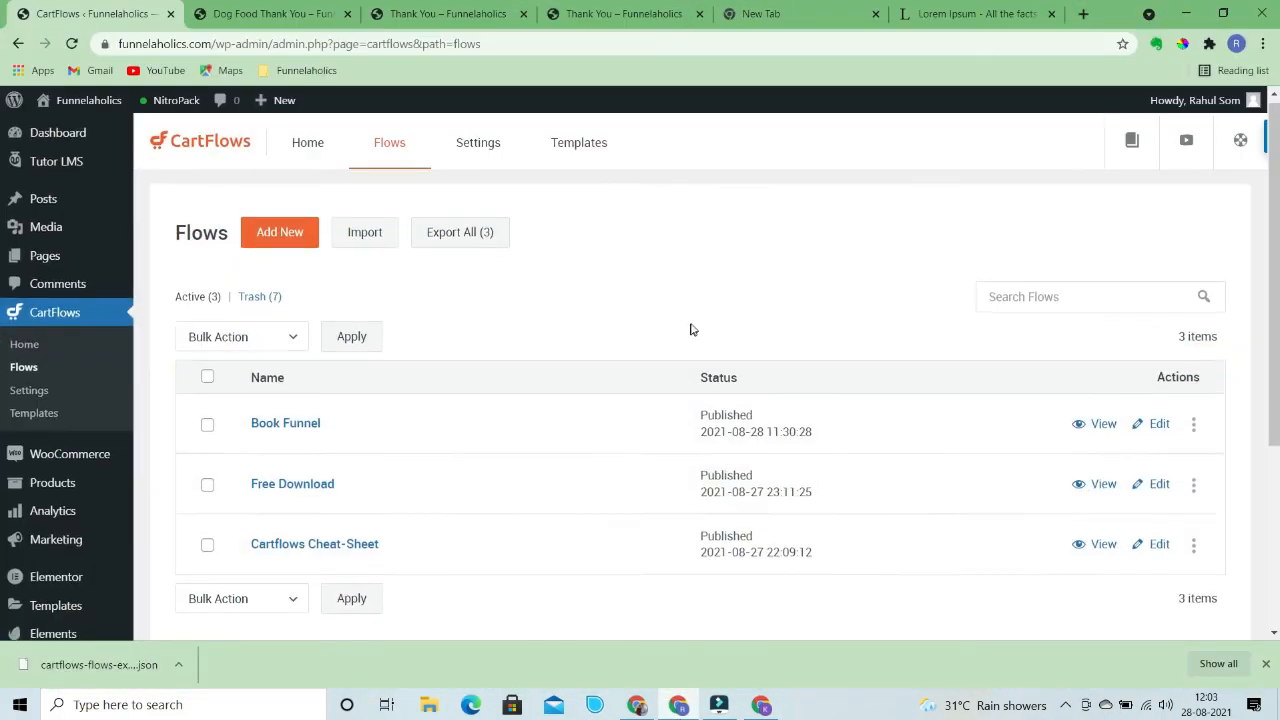
Dismiss the browser's finished-download bar for the exported JSON file on the flows list page
{"action": "scroll", "coordinate": [481, 504], "scroll_direction": "down", "scroll_amount": 3}
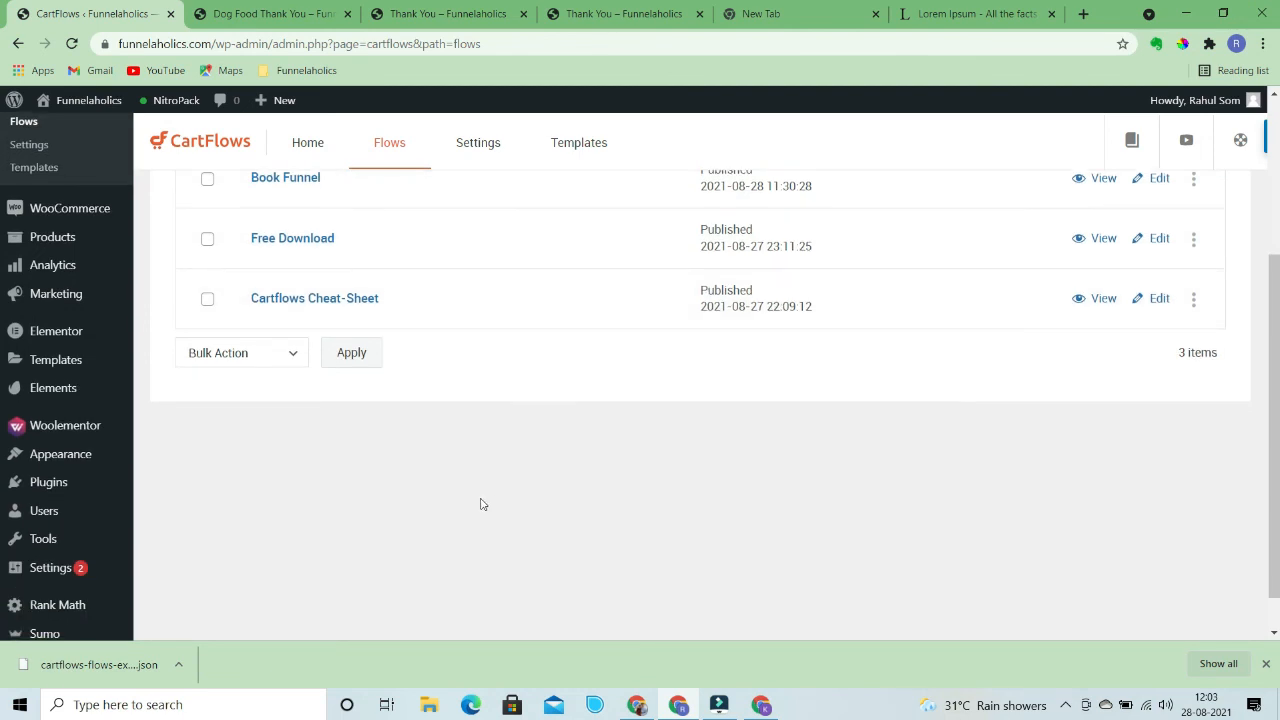
{"action": "left_click", "coordinate": [1267, 664]}
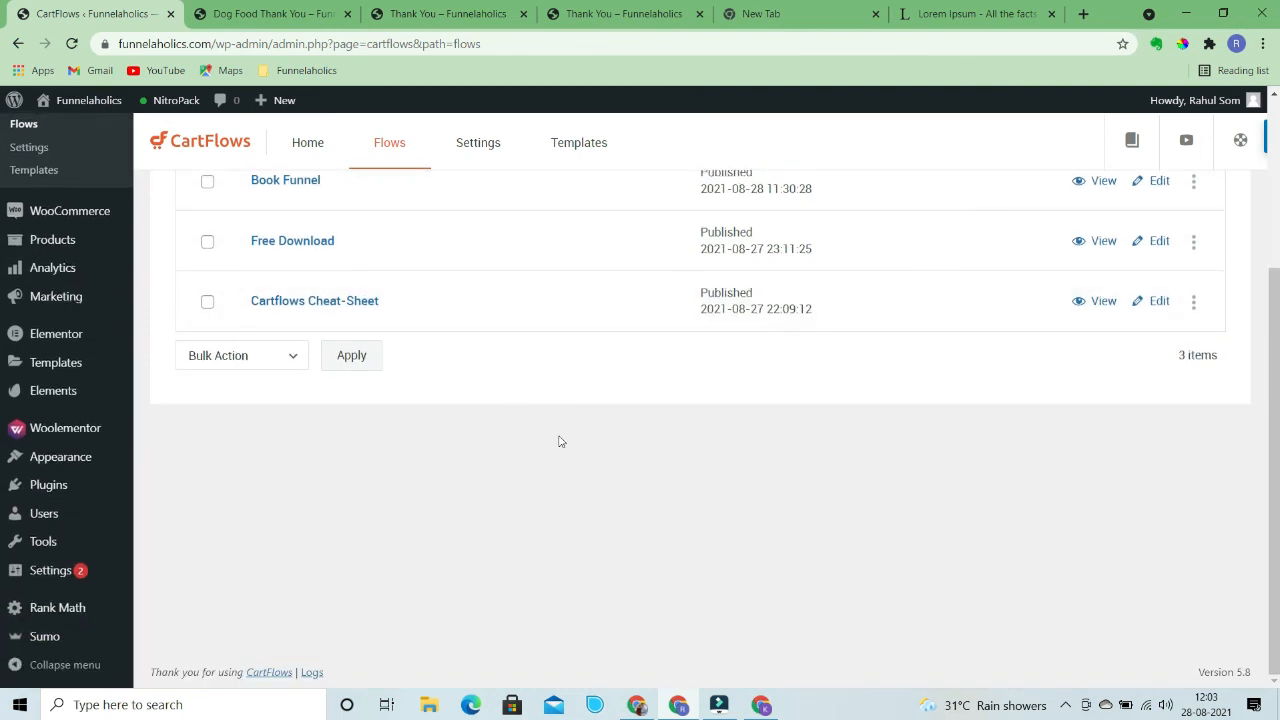
{"action": "scroll", "coordinate": [560, 441], "scroll_direction": "up", "scroll_amount": 3}
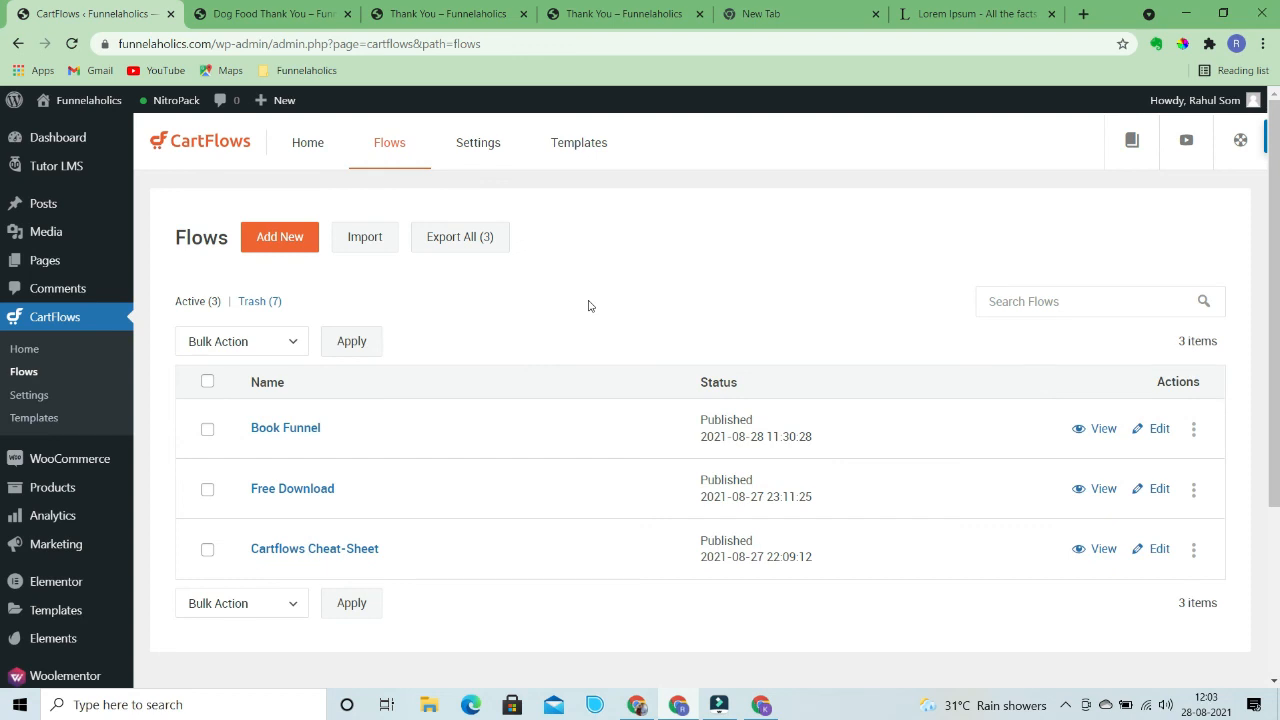